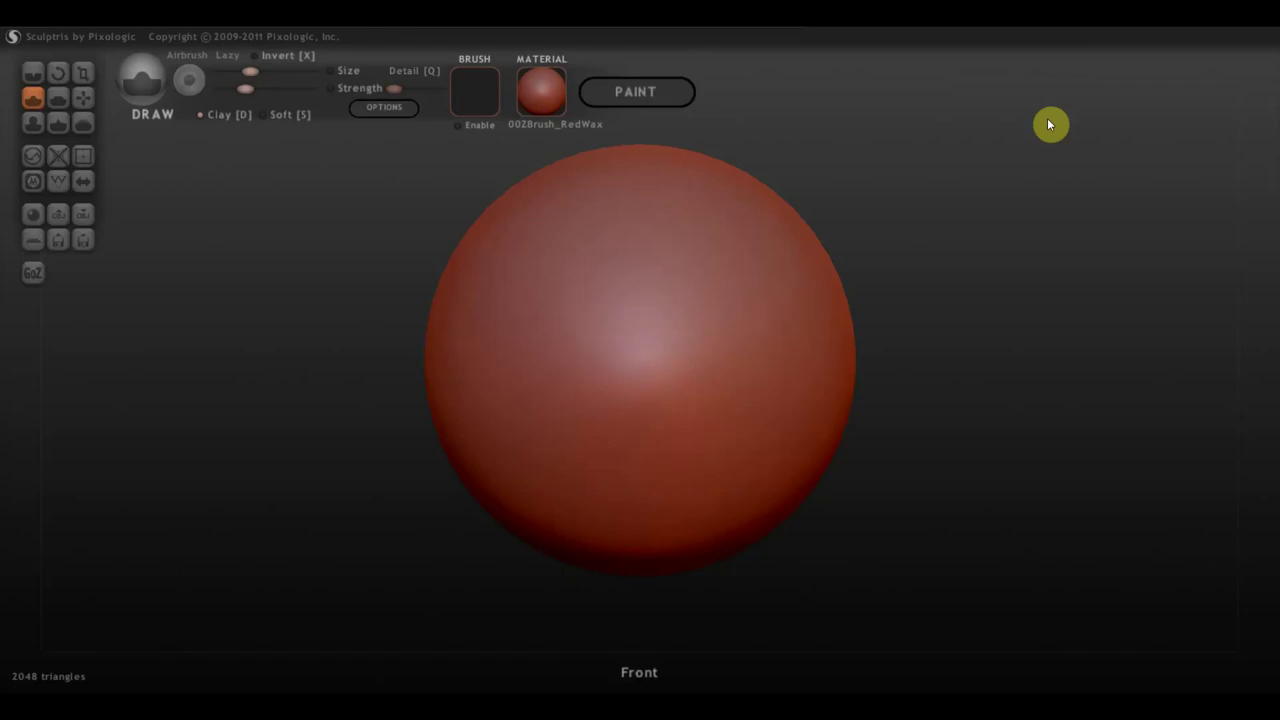
Step: Zoom out and enable mirror symmetry on the 2048-triangle sphere, confirming the prompt
scroll(929, 358, "down", 2)
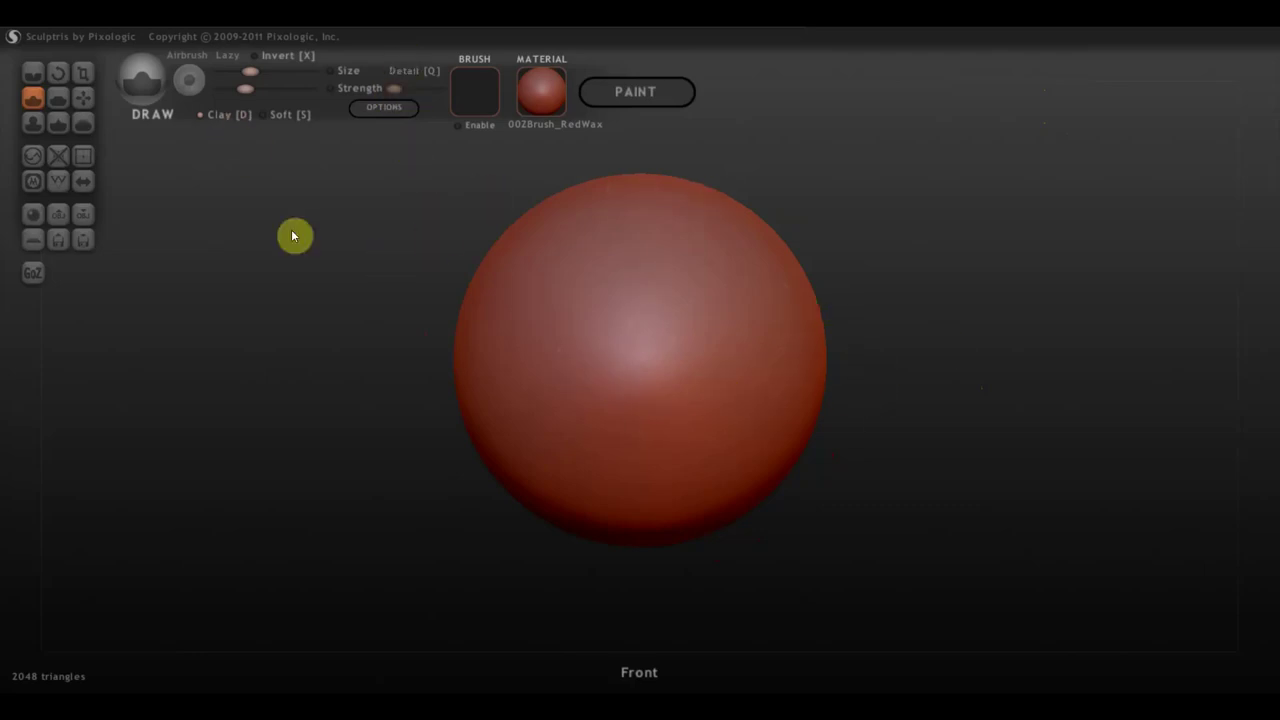
left_click(84, 190)
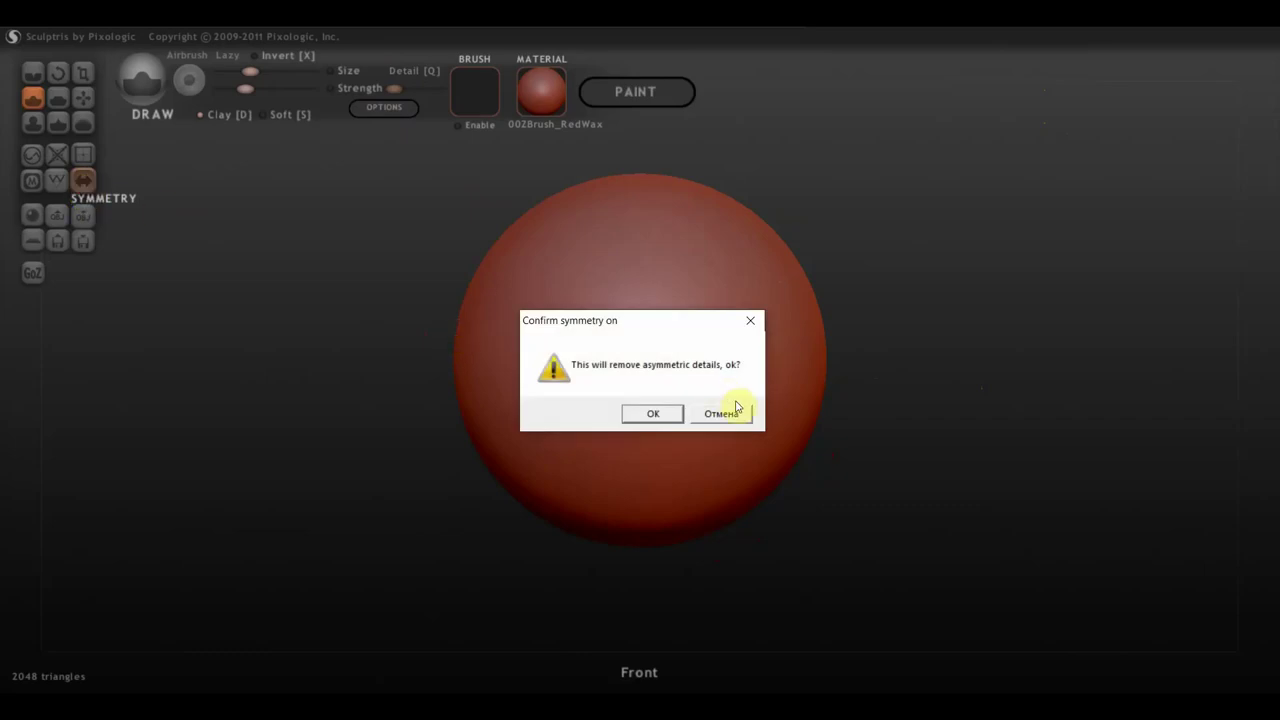
left_click(652, 414)
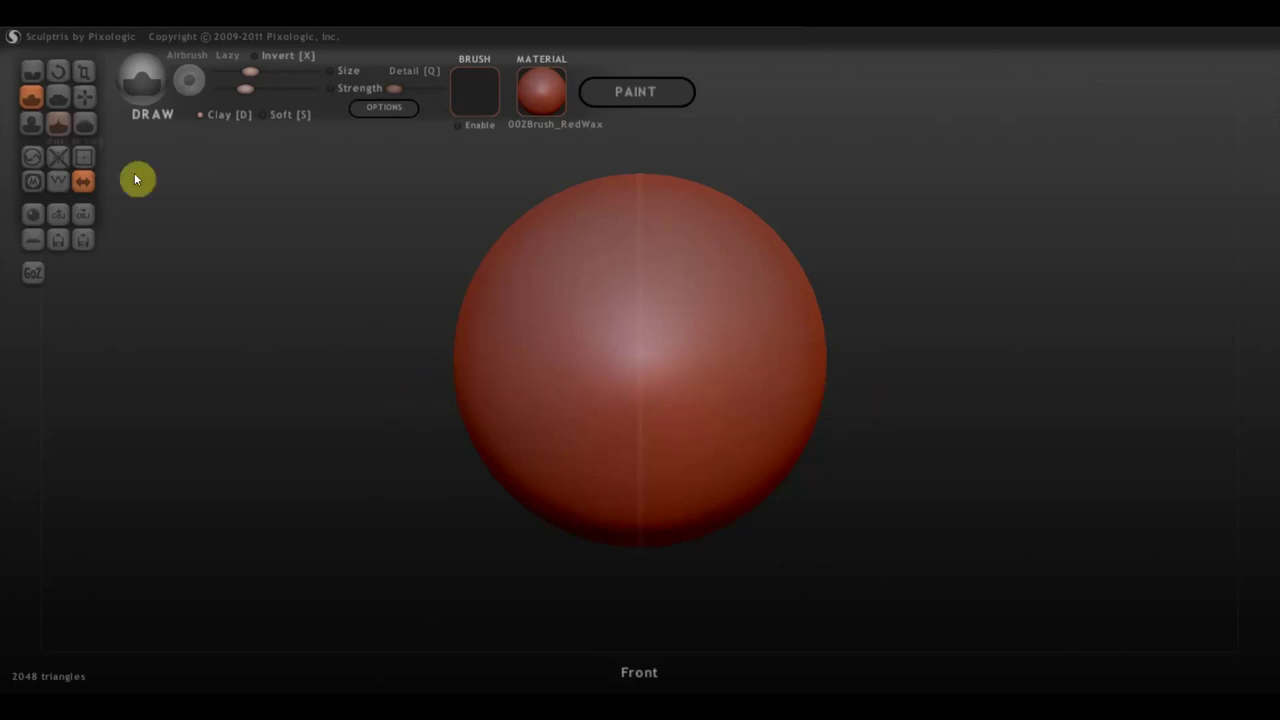
Step: Import Female_PlanesofHead_128 as a new scene, then add a small test dab on the nose bridge
left_click(62, 213)
left_click(411, 182)
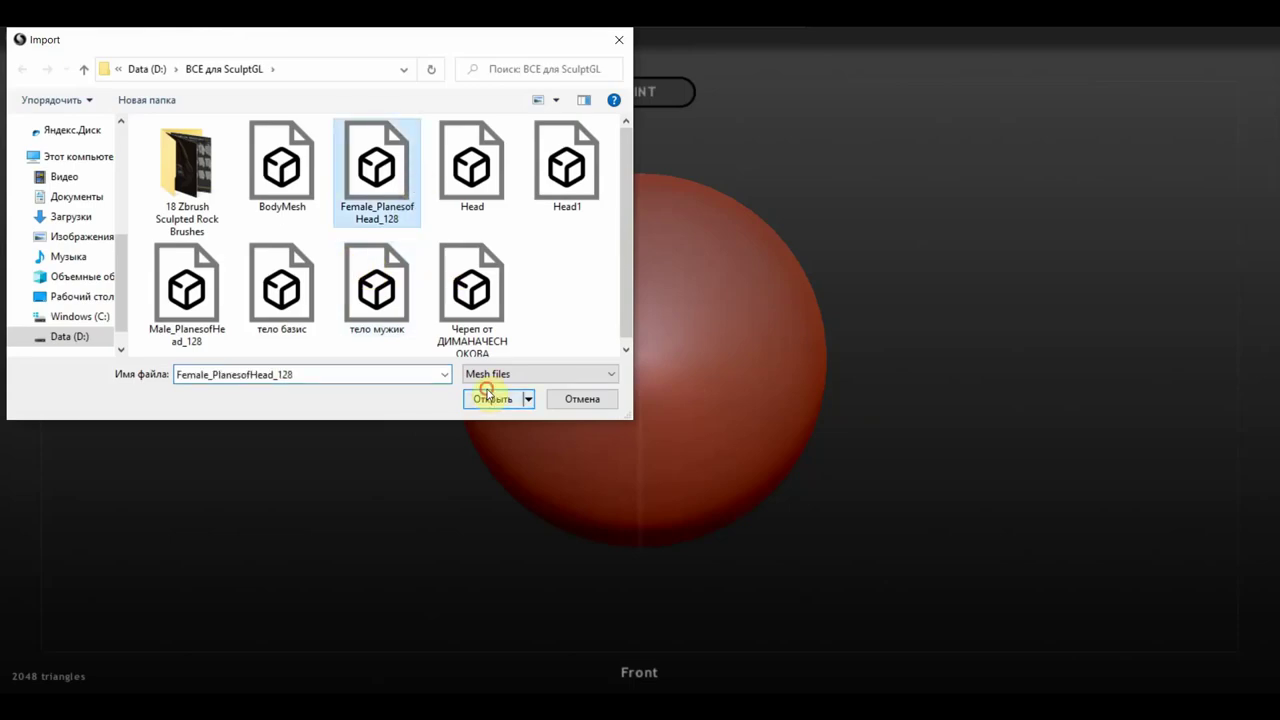
left_click(489, 396)
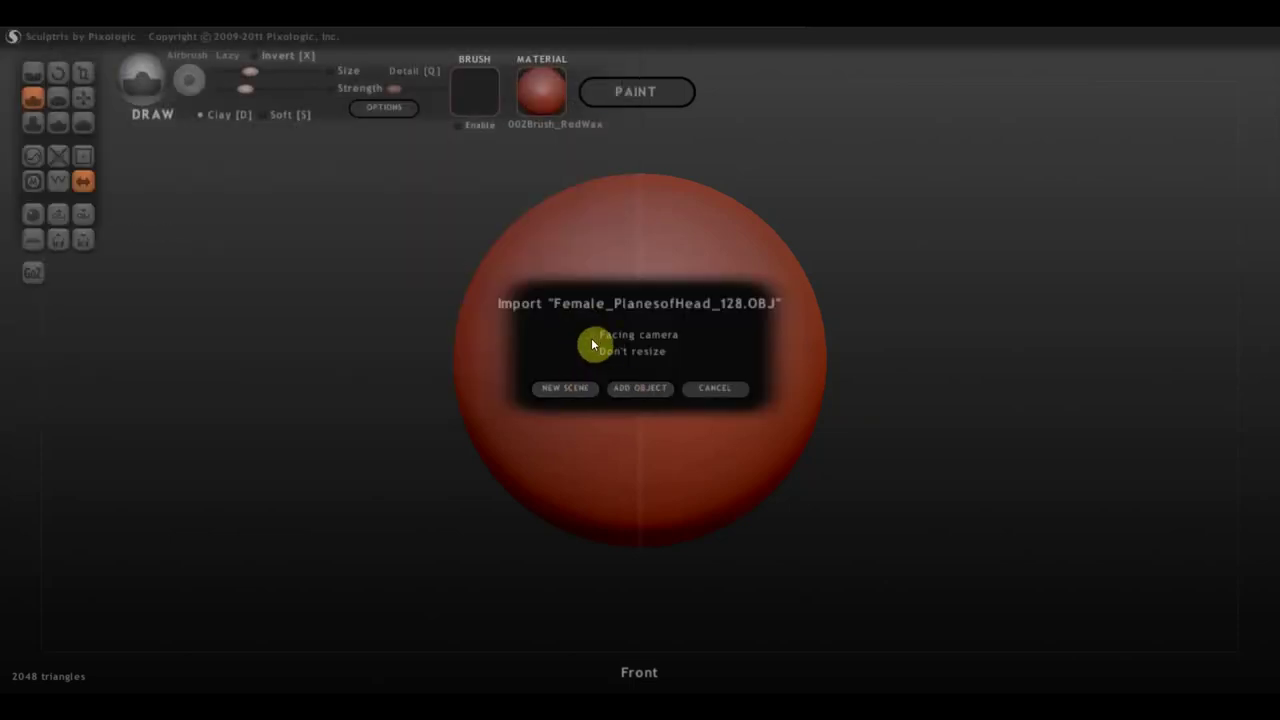
left_click(590, 393)
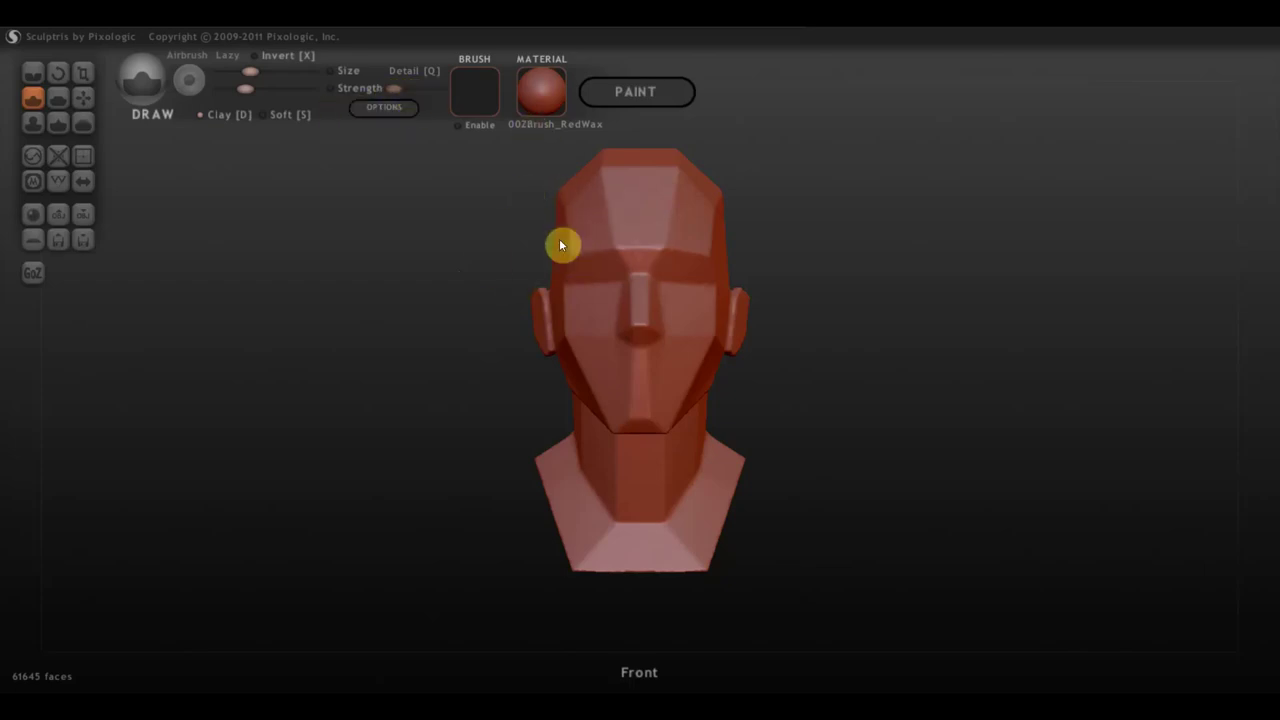
left_click(628, 287)
Step: Undo the nose-bridge test dab and open the Sculpt options dialog
key("ctrl+z")
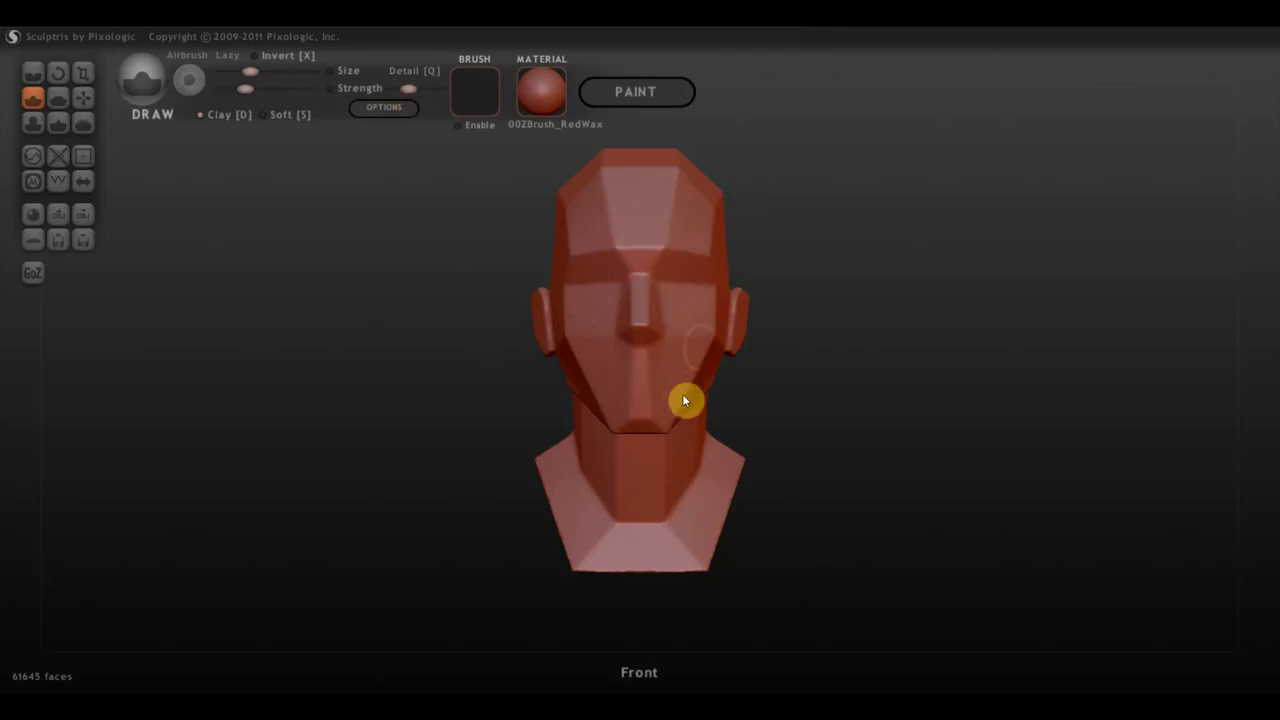
scroll(703, 350, "up", 3)
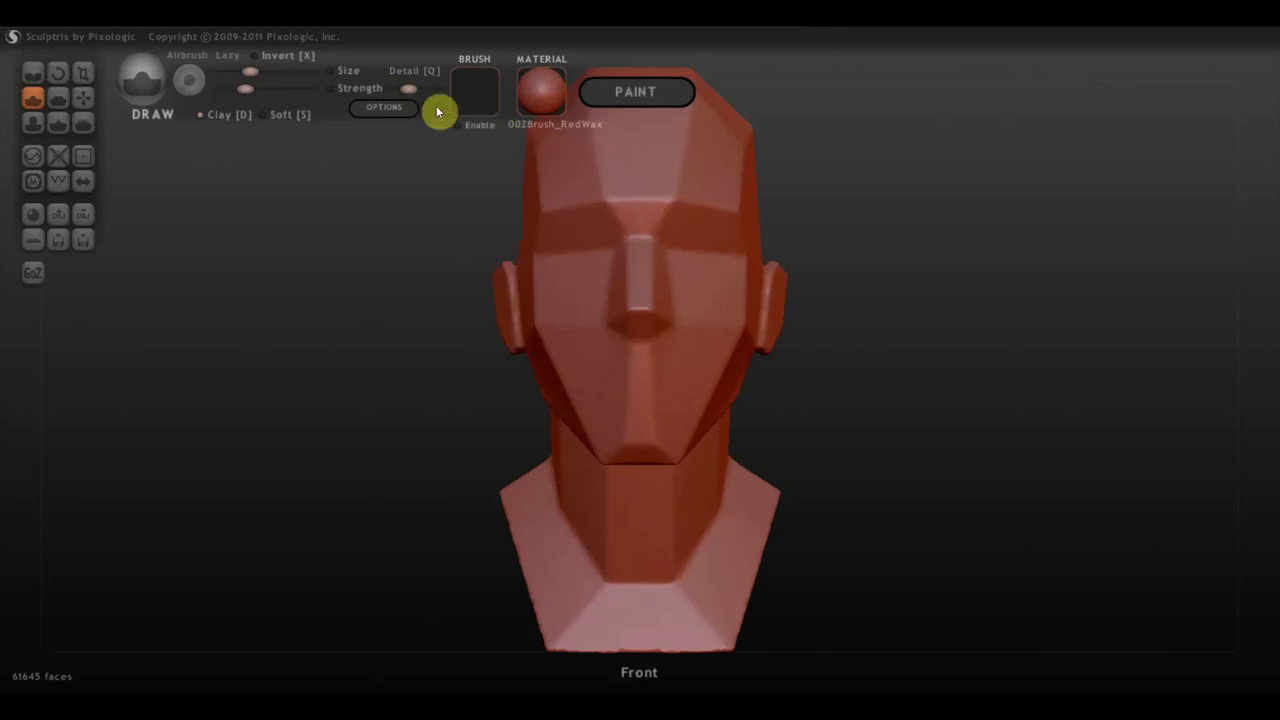
scroll(465, 225, "down", 2)
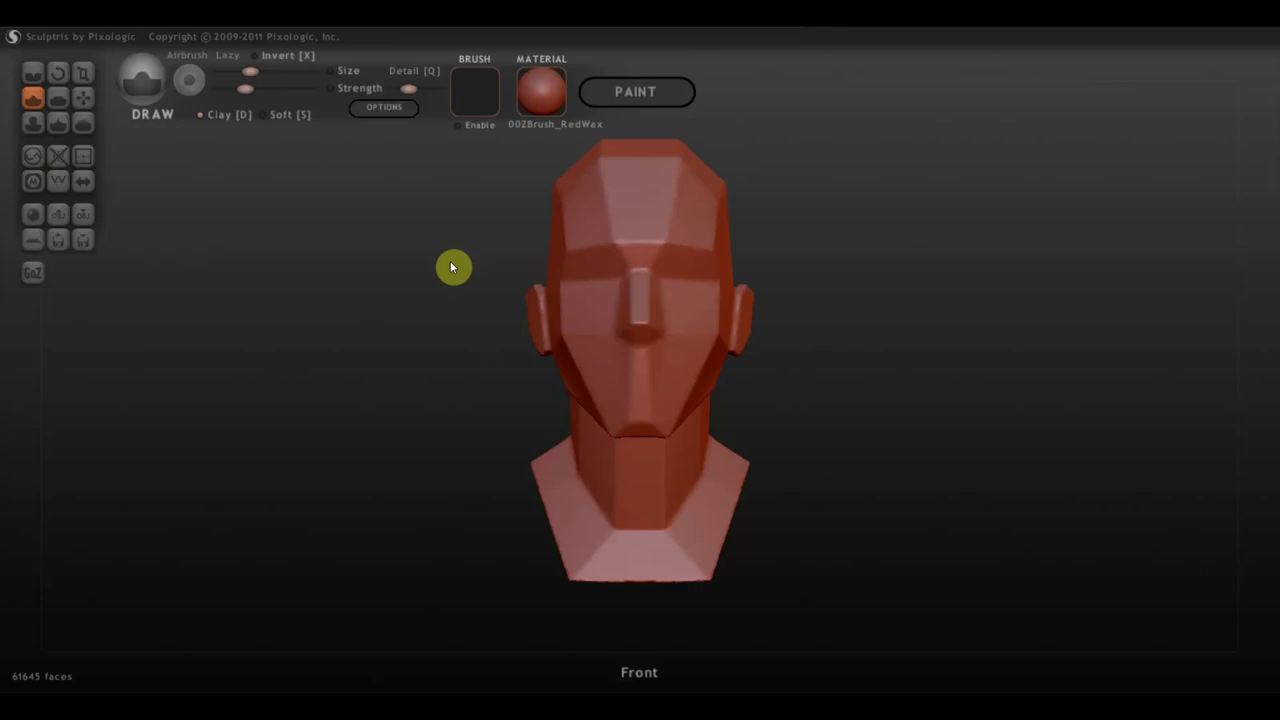
left_click(381, 113)
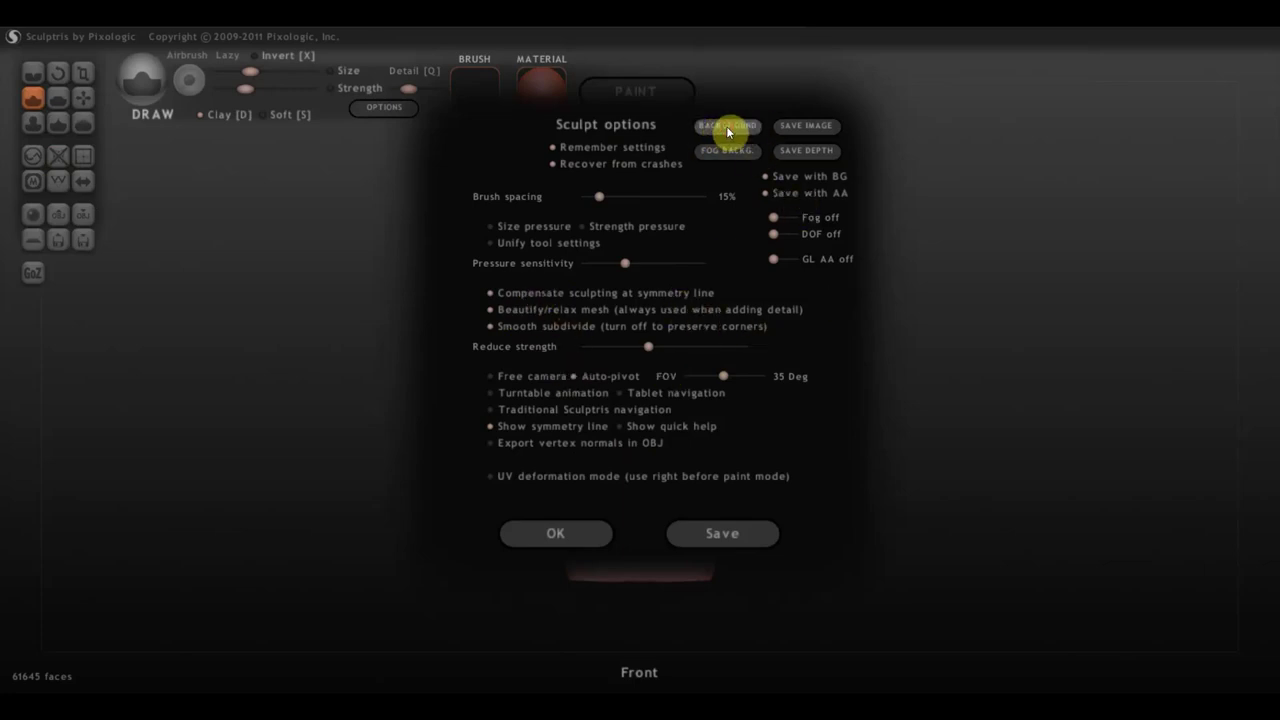
left_click(728, 128)
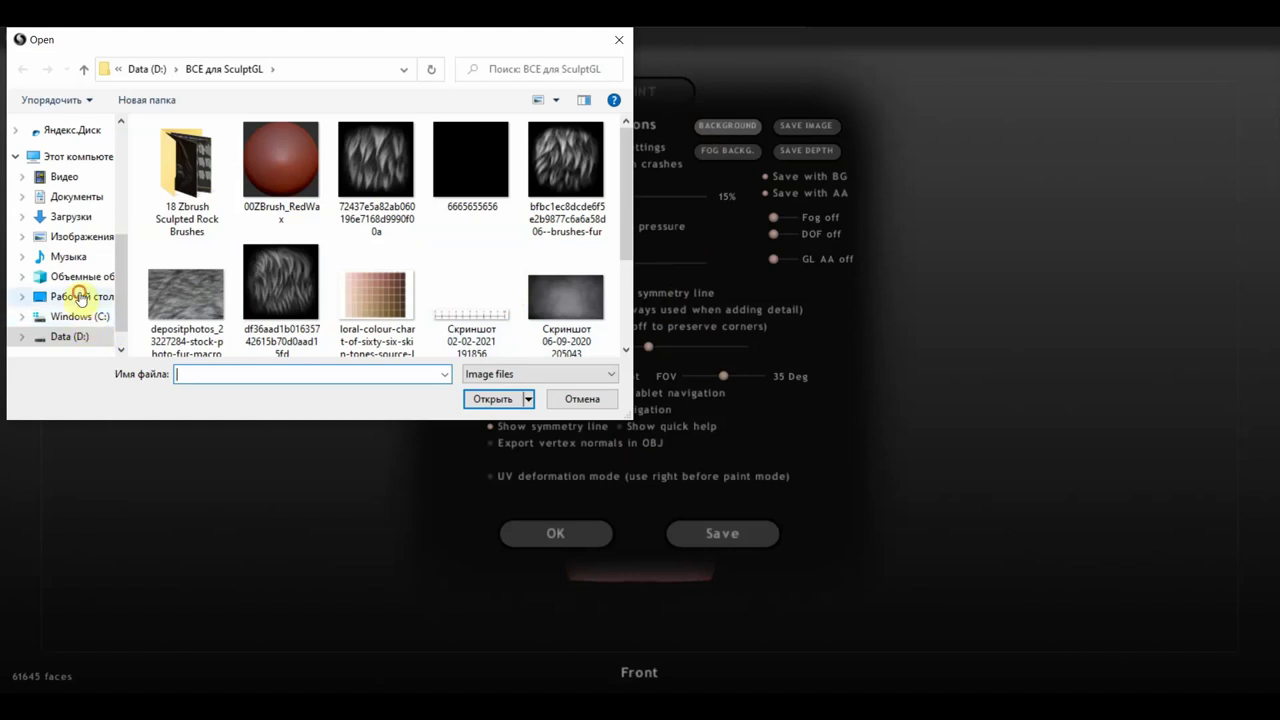
left_click(80, 296)
scroll(398, 282, "down", 1)
scroll(403, 292, "down", 5)
scroll(420, 296, "up", 1)
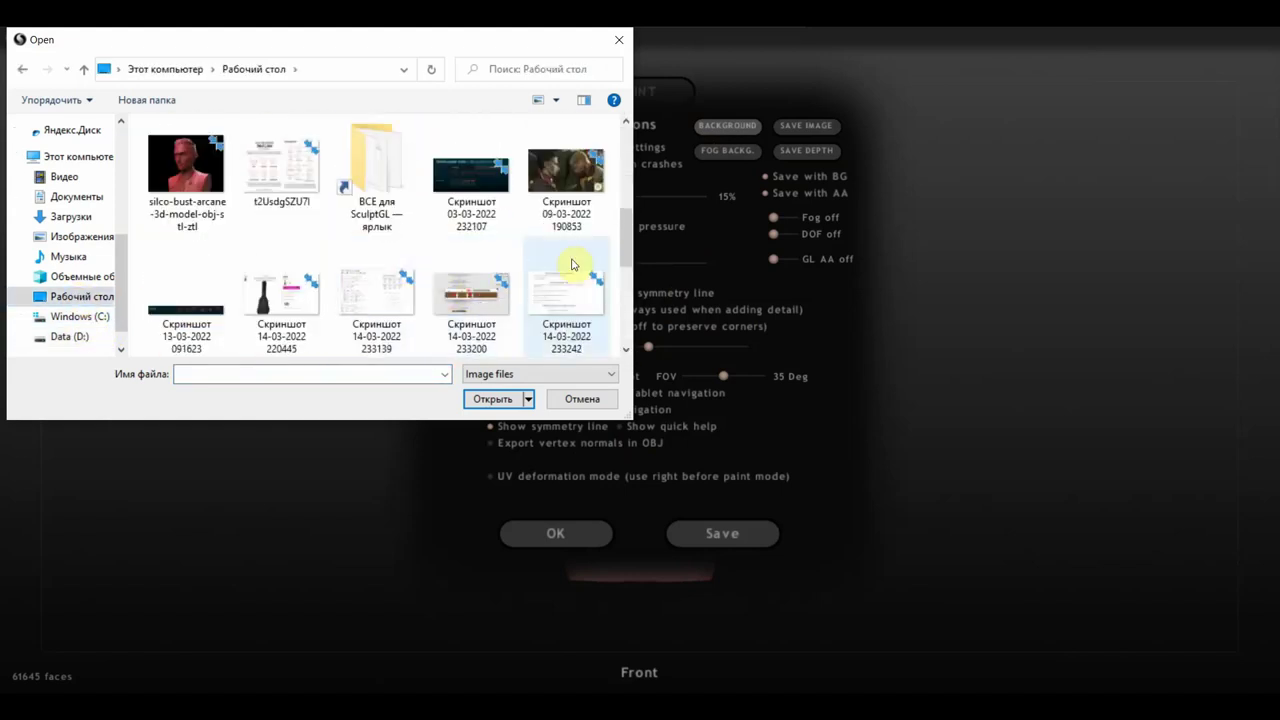
scroll(470, 220, "down", 1)
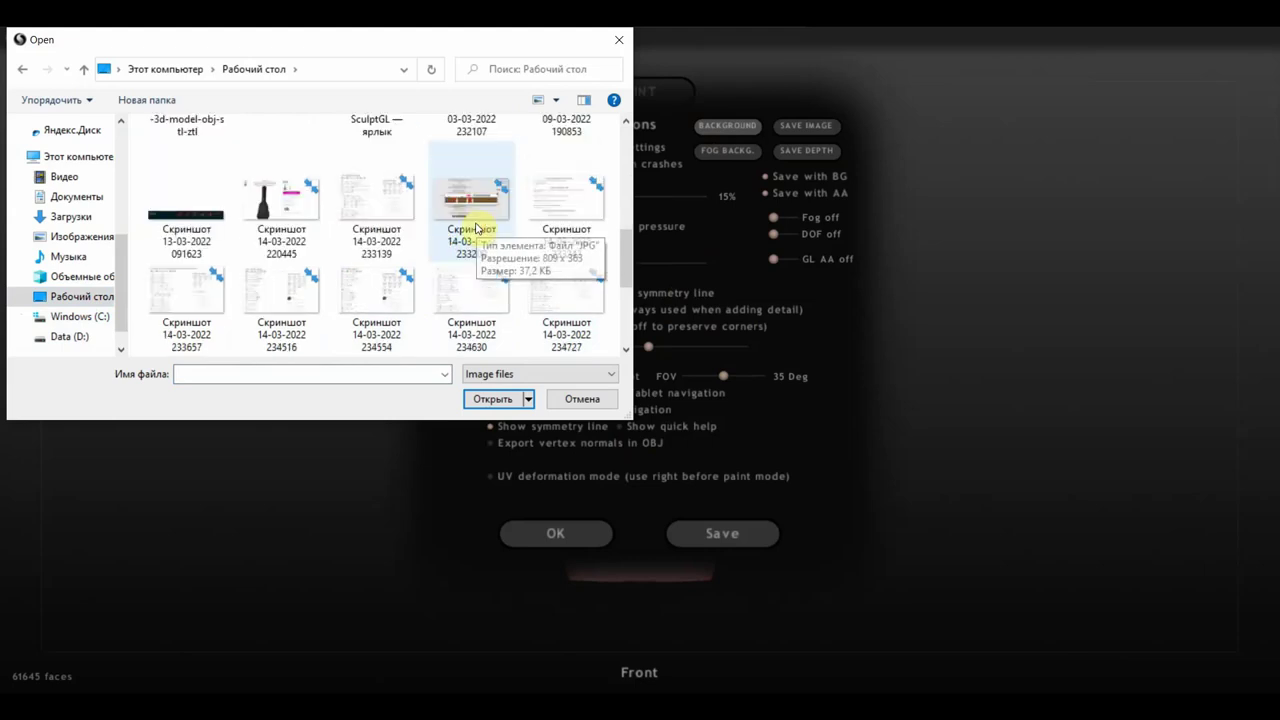
scroll(477, 227, "down", 1)
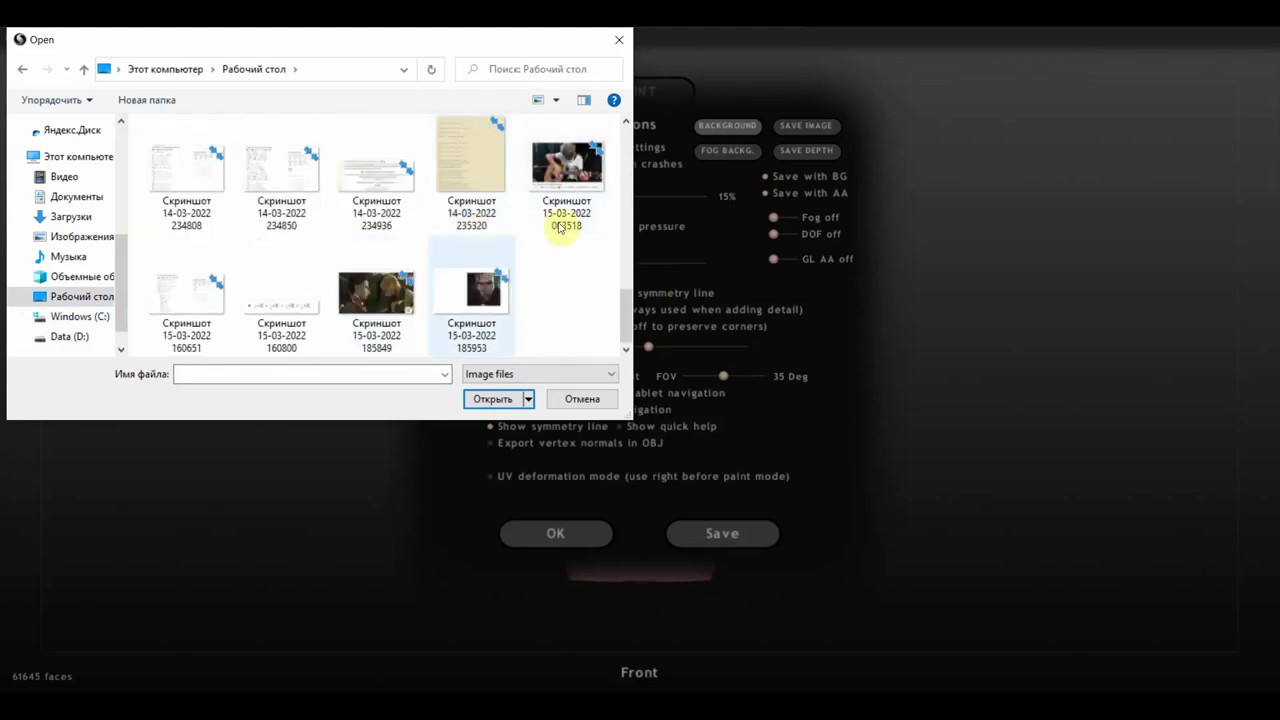
left_click(484, 305)
left_click(560, 535)
left_click(492, 399)
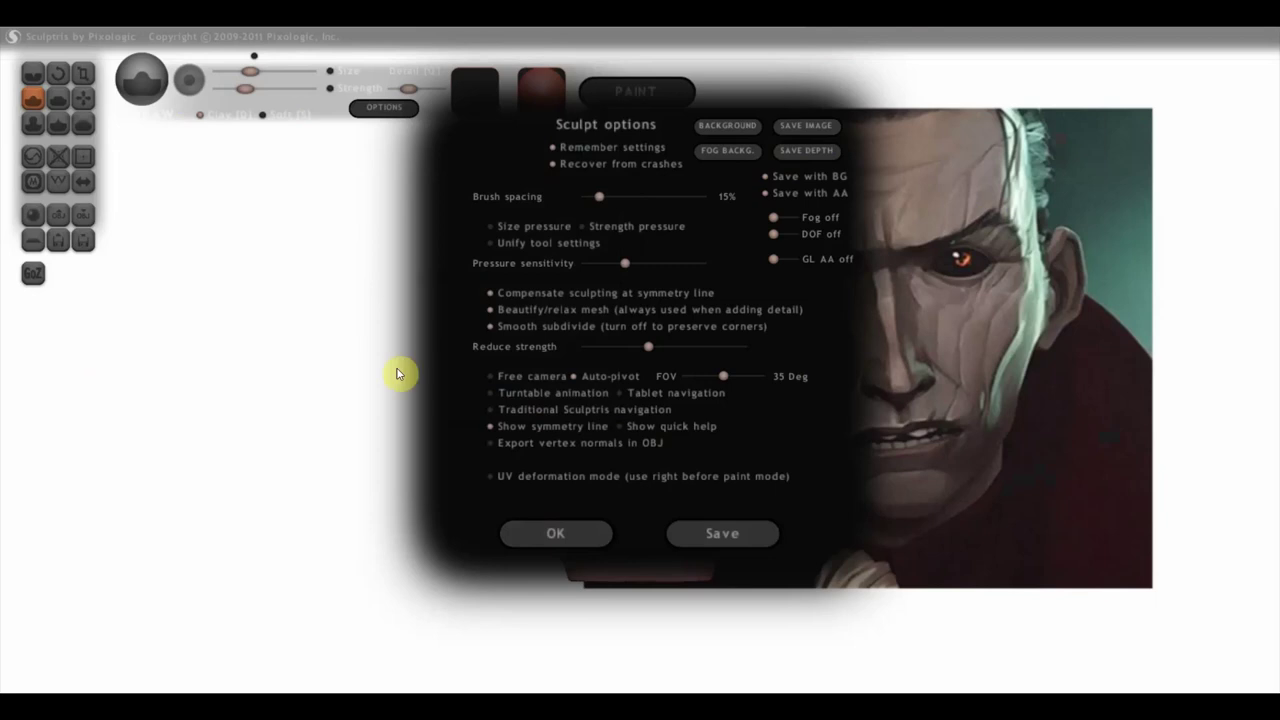
left_click(557, 535)
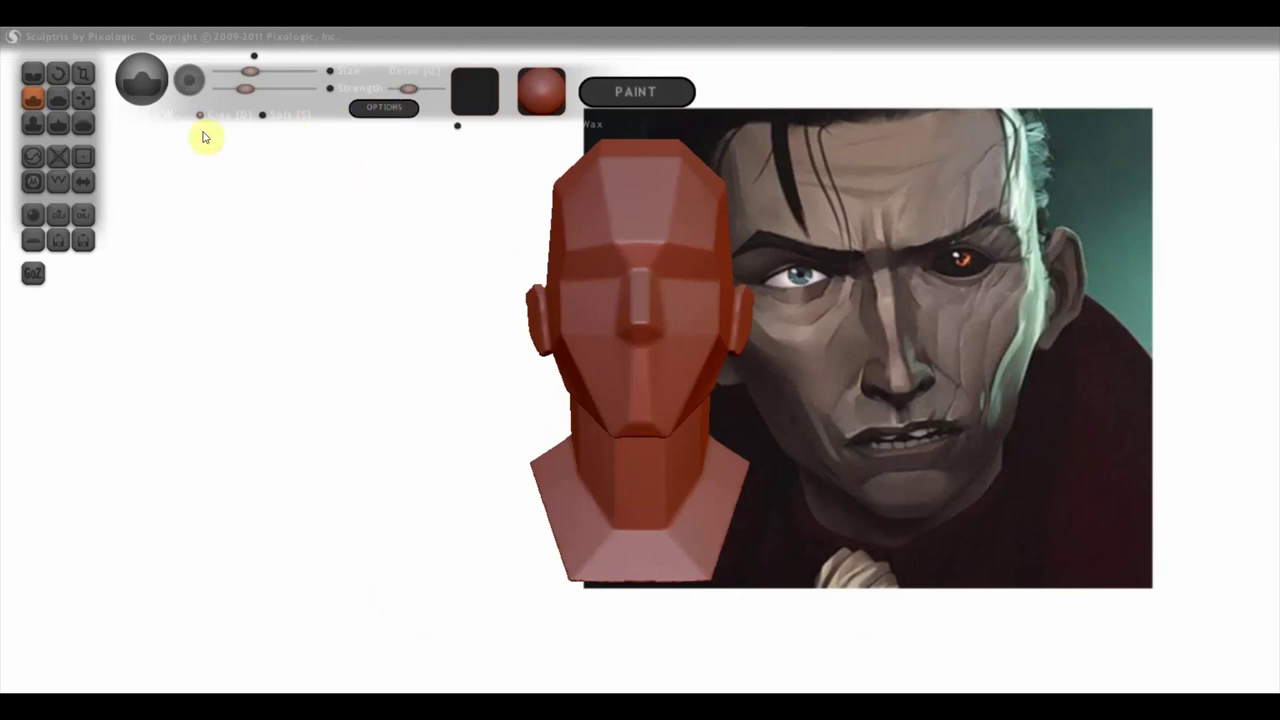
scroll(589, 266, "up", 3)
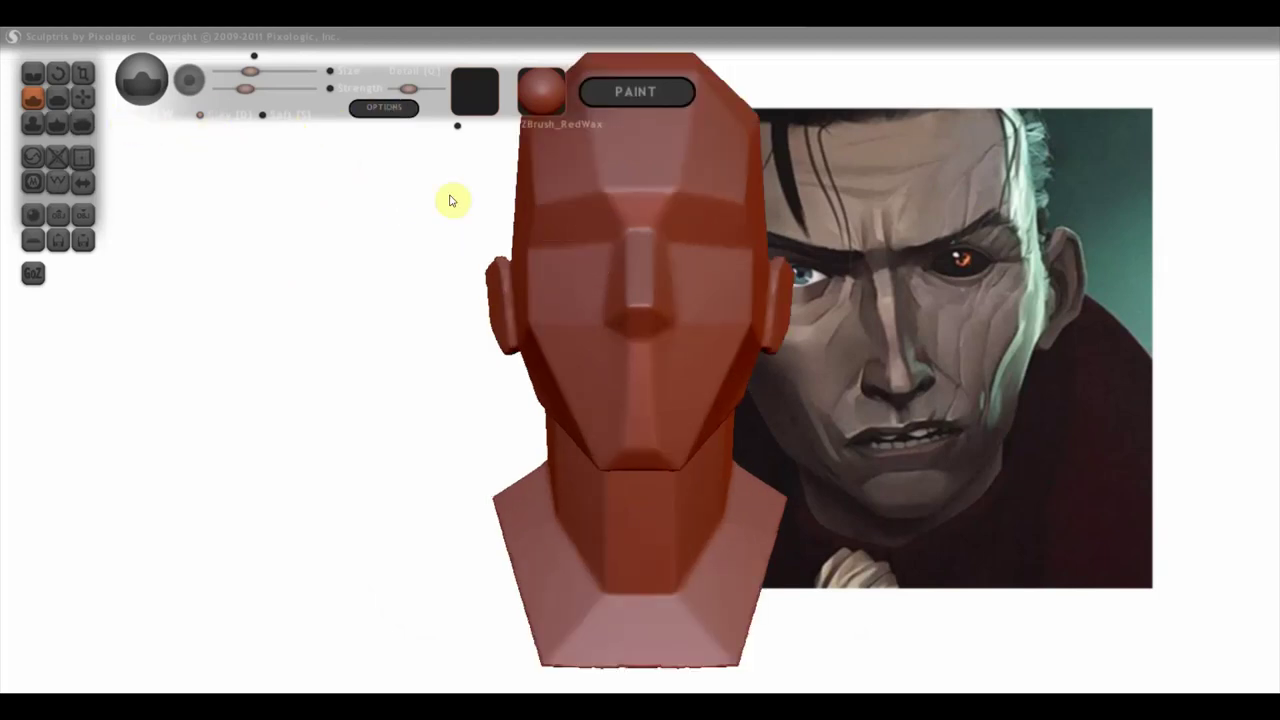
left_click(33, 97)
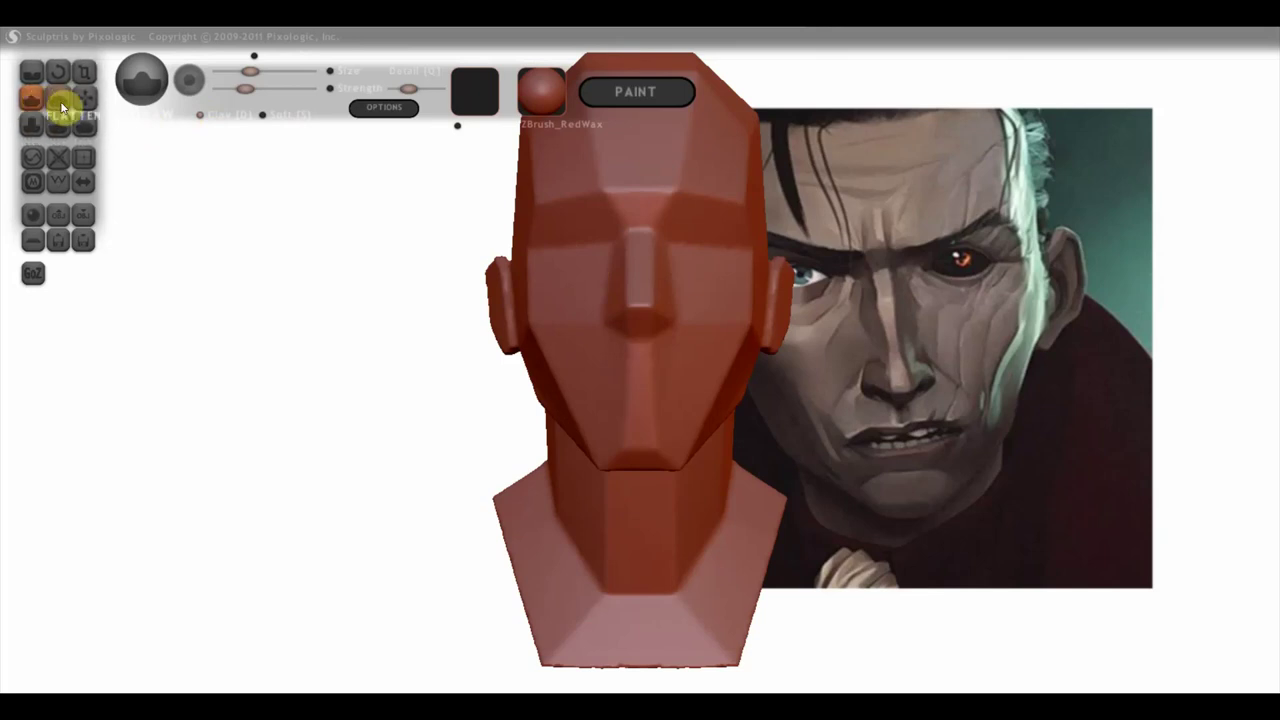
Step: Switch to the Flatten brush and turn the head to face the viewer
left_click(62, 107)
scroll(480, 271, "down", 2)
mouse_move(480, 271)
left_mouse_down()
mouse_move(612, 320)
mouse_move(631, 291)
mouse_move(602, 224)
left_mouse_up()
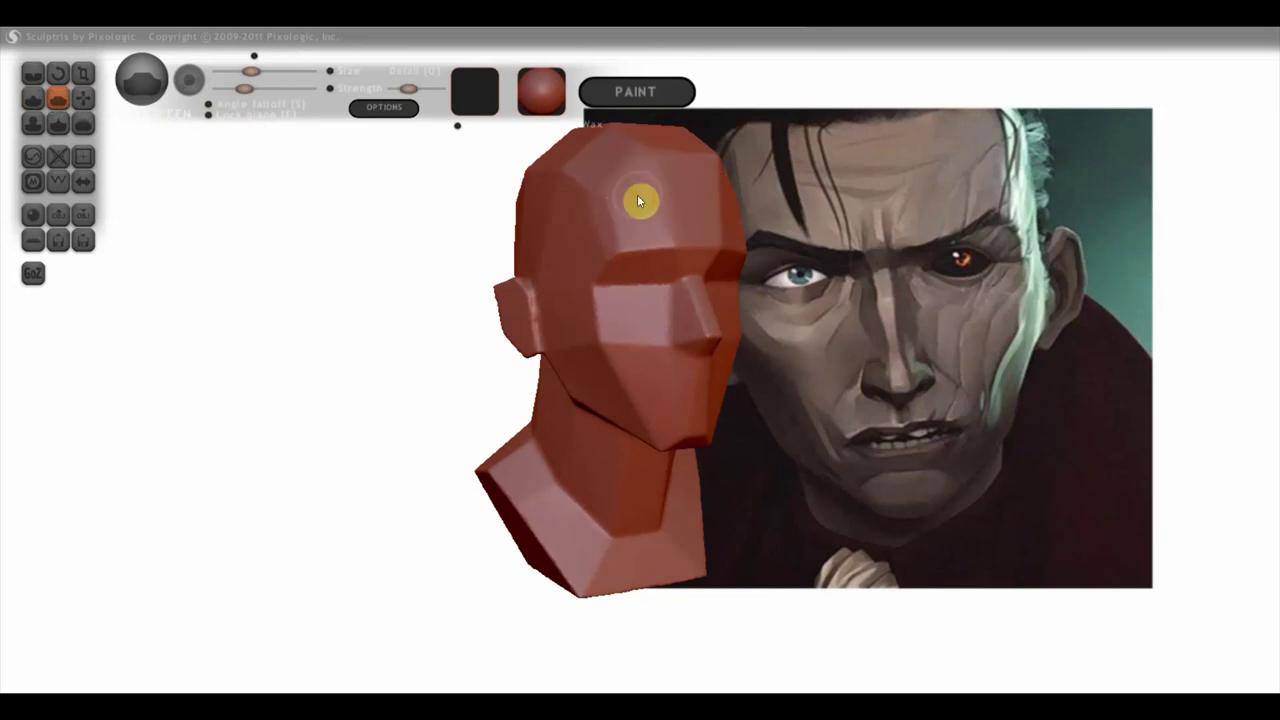
mouse_move(703, 257)
right_mouse_down()
mouse_move(665, 265)
mouse_move(660, 313)
right_mouse_up()
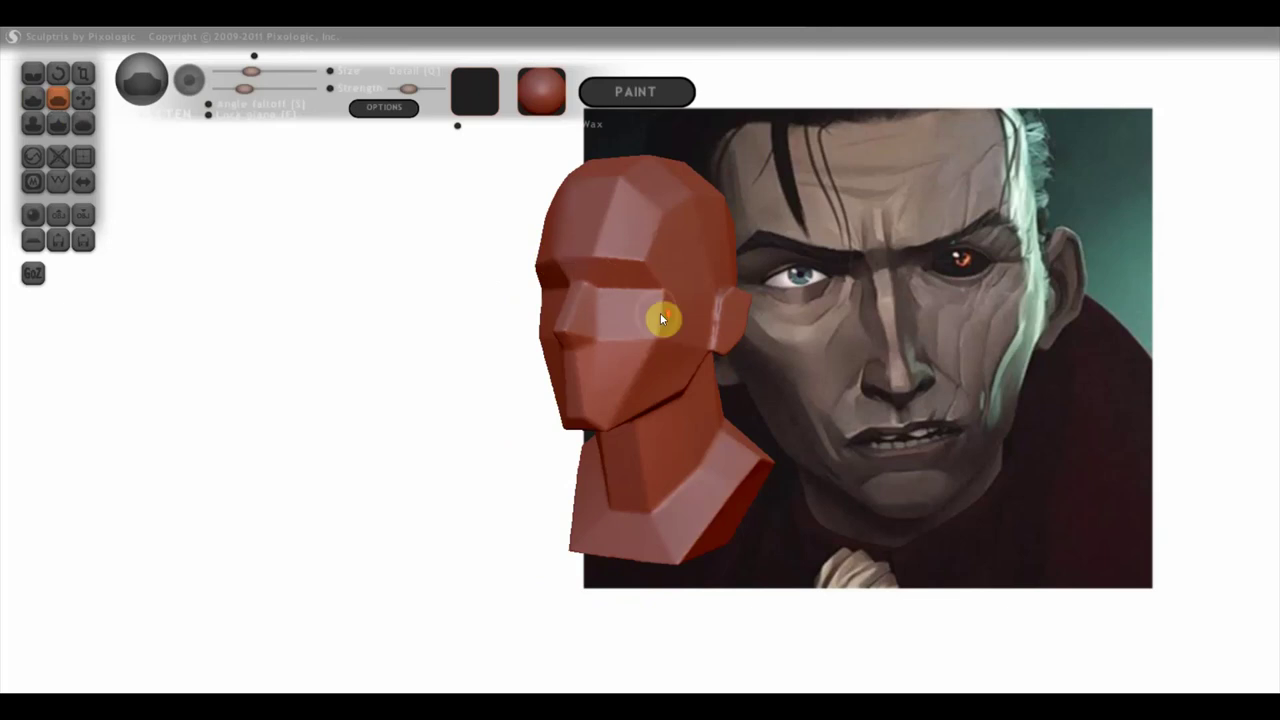
scroll(660, 313, "up", 2)
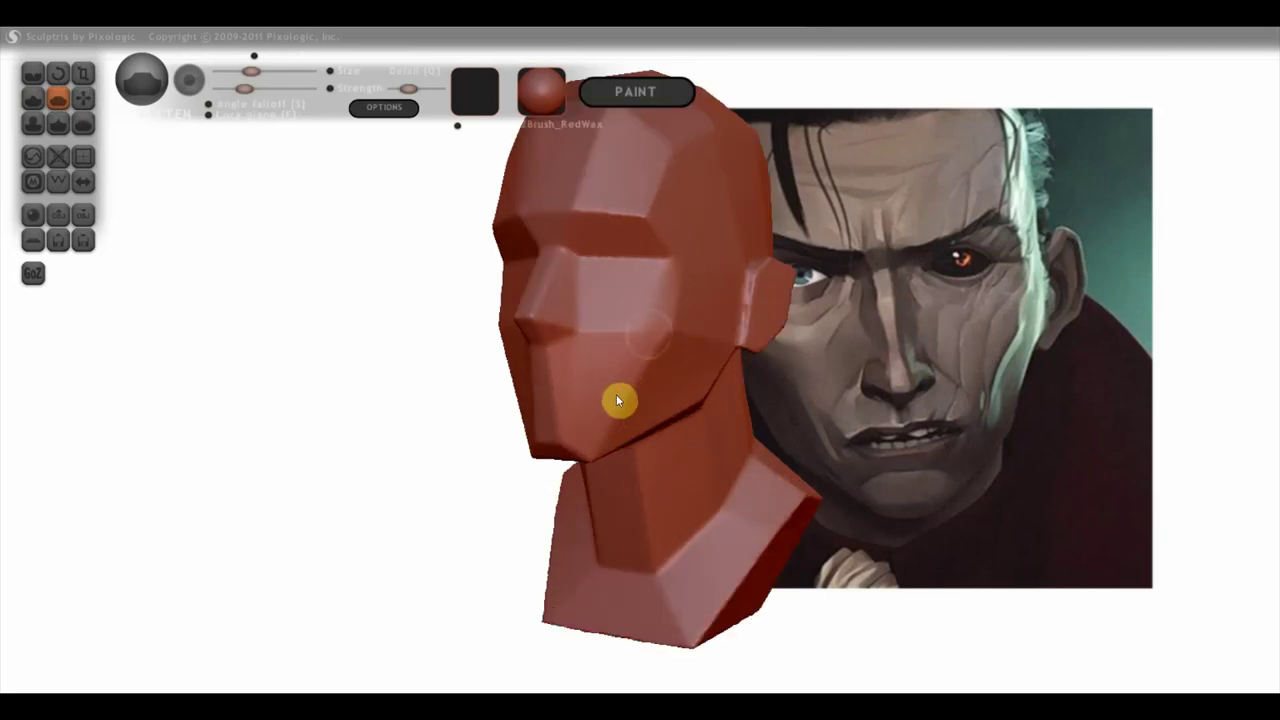
Step: Compare the head against the portrait reference in left-profile, side and front views
right_click_drag(593, 340, 620, 330)
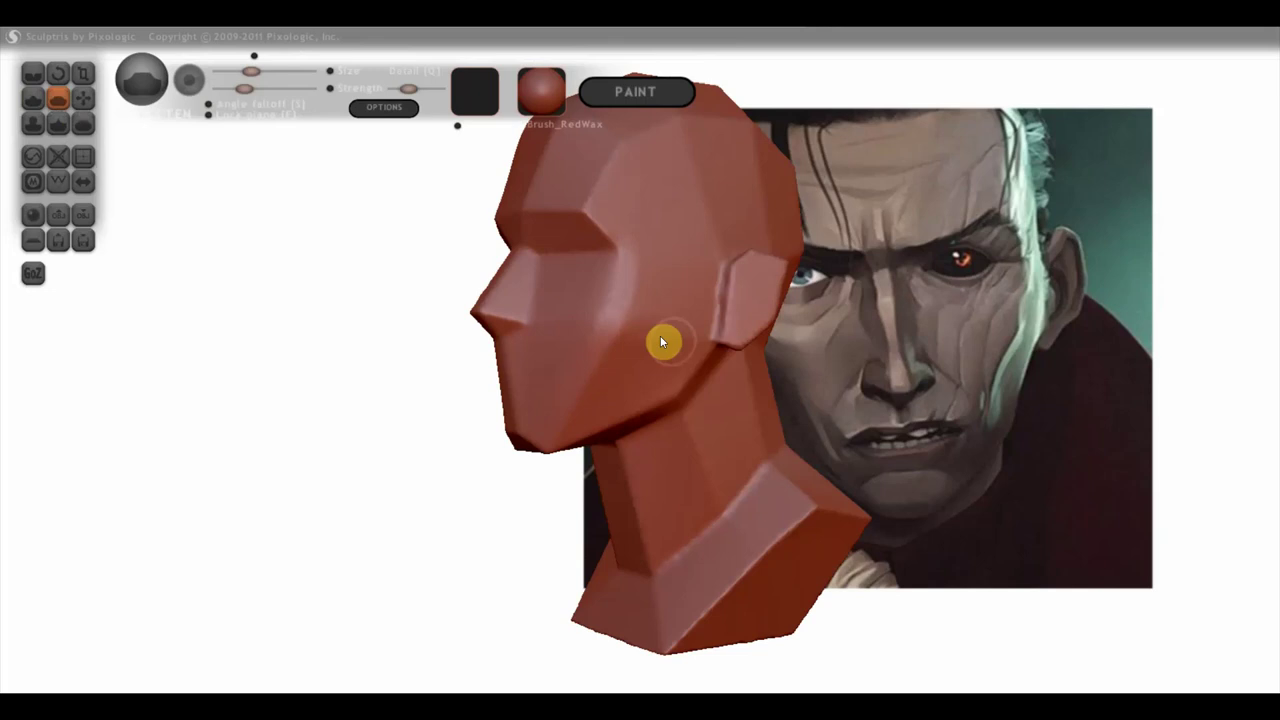
mouse_move(698, 368)
right_mouse_down()
mouse_move(586, 363)
mouse_move(612, 379)
mouse_move(850, 380)
right_mouse_up()
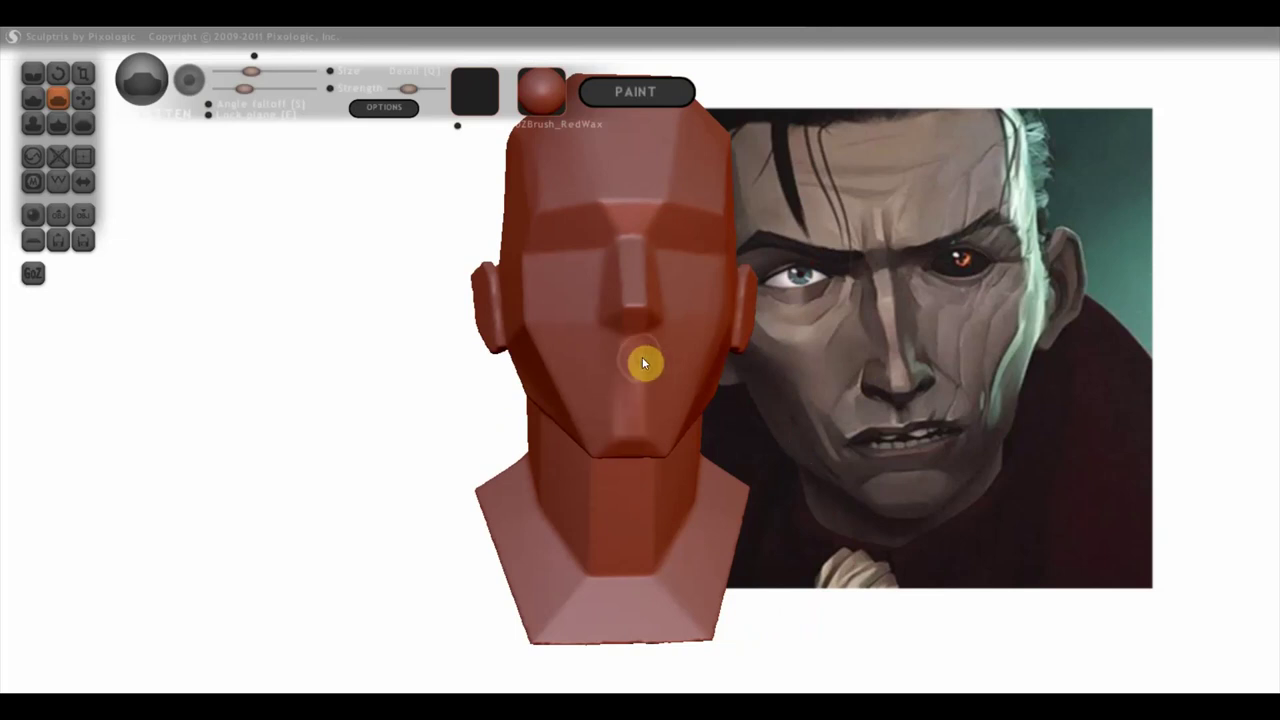
mouse_move(634, 372)
right_mouse_down()
mouse_move(645, 394)
mouse_move(671, 371)
right_mouse_up()
scroll(666, 363, "up", 2)
scroll(734, 323, "up", 3)
scroll(757, 292, "up", 2)
scroll(757, 290, "down", 2)
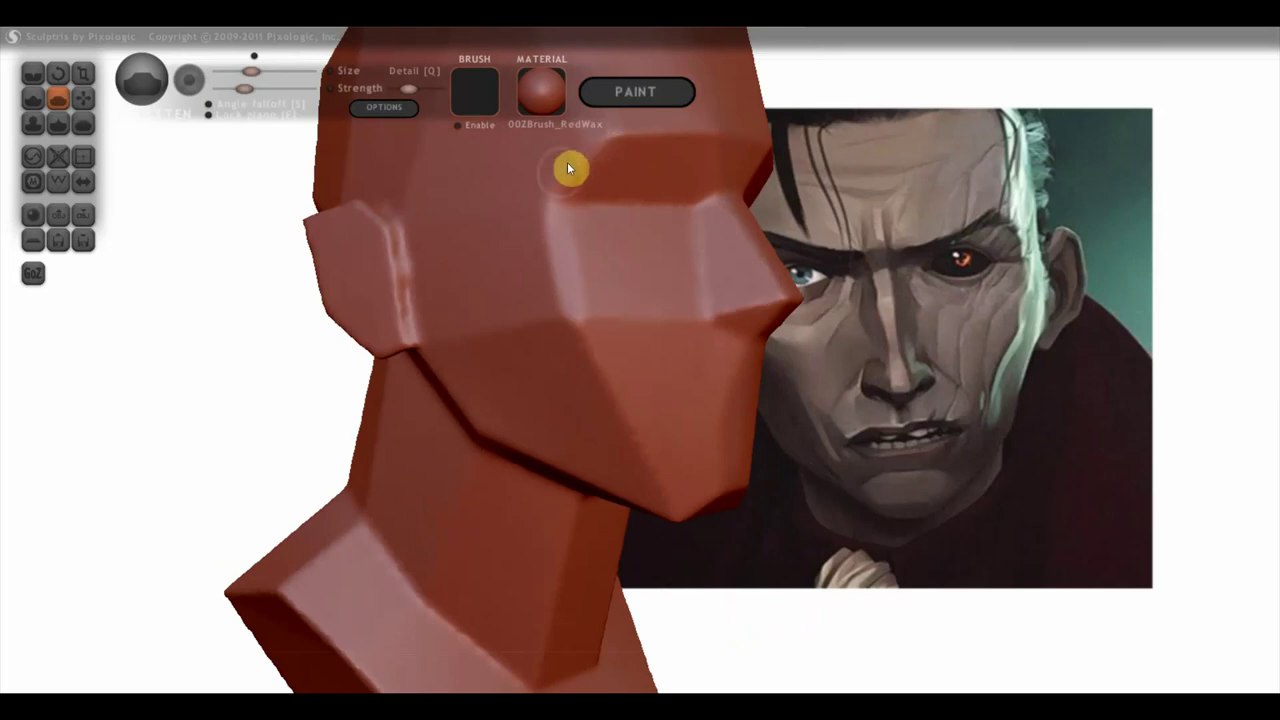
right_click_drag(613, 142, 586, 178)
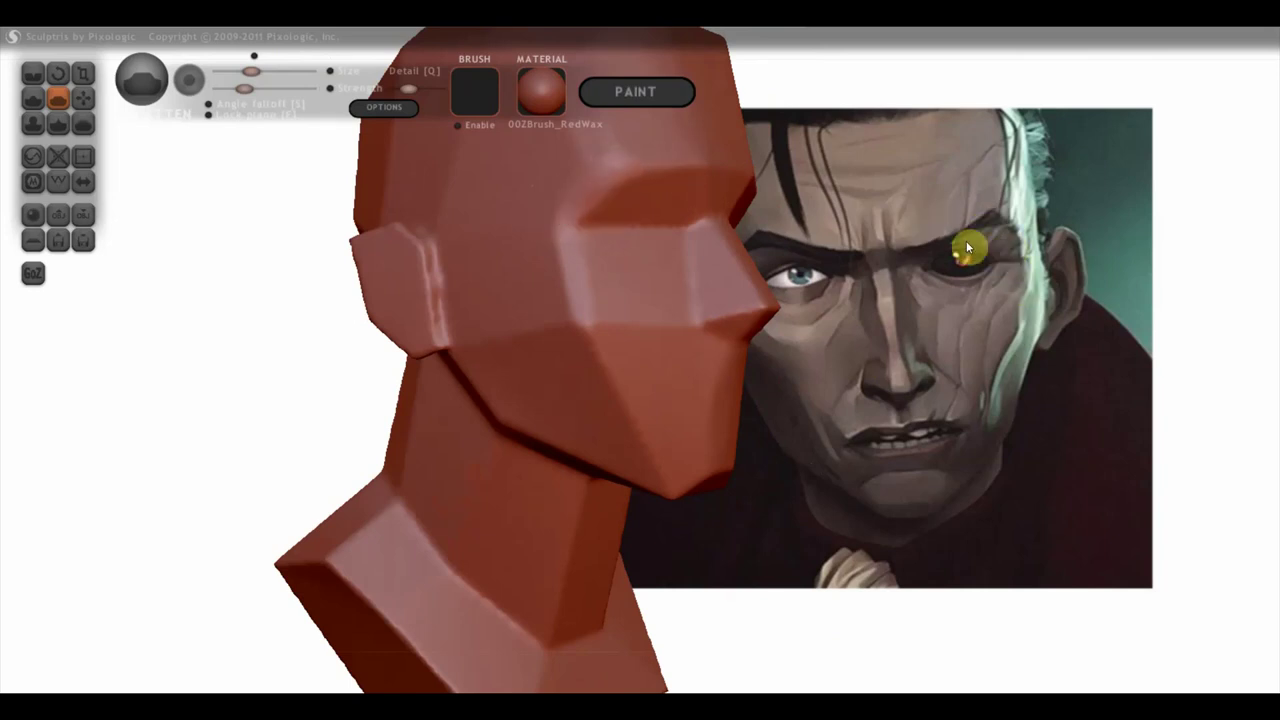
mouse_move(740, 238)
right_mouse_down()
mouse_move(622, 241)
mouse_move(603, 275)
mouse_move(643, 238)
right_mouse_up()
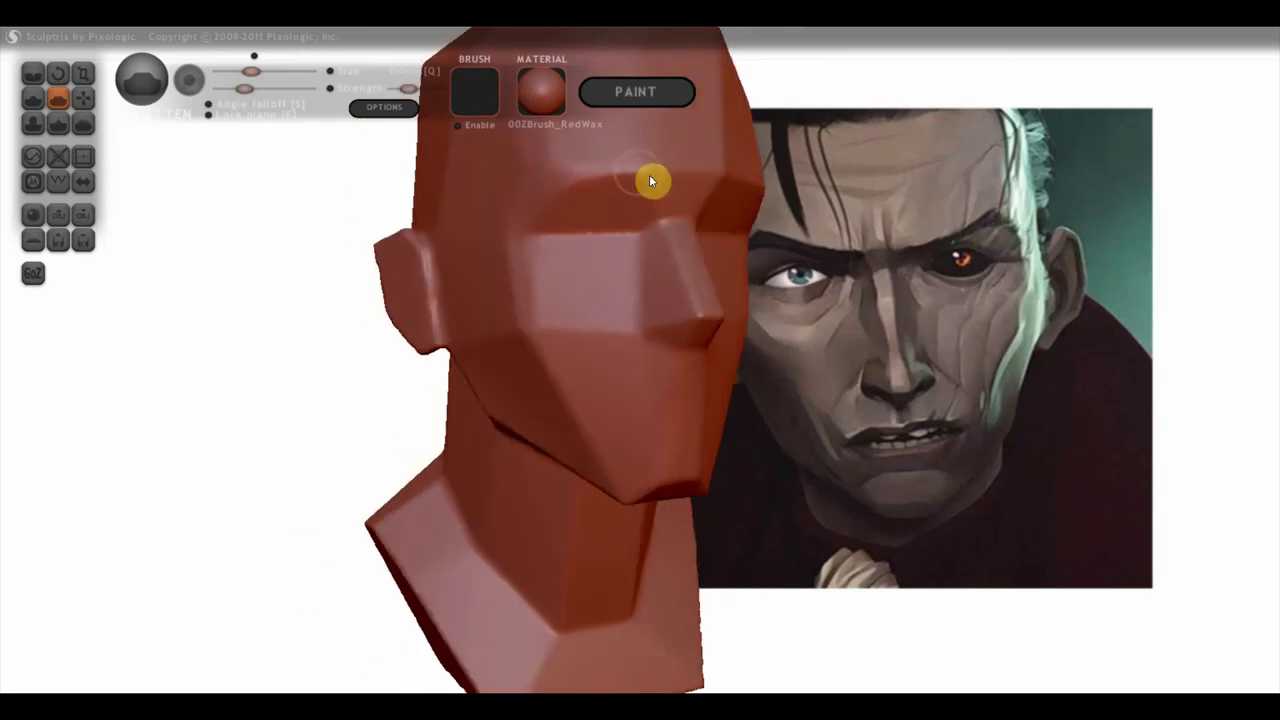
right_click_drag(716, 176, 657, 199)
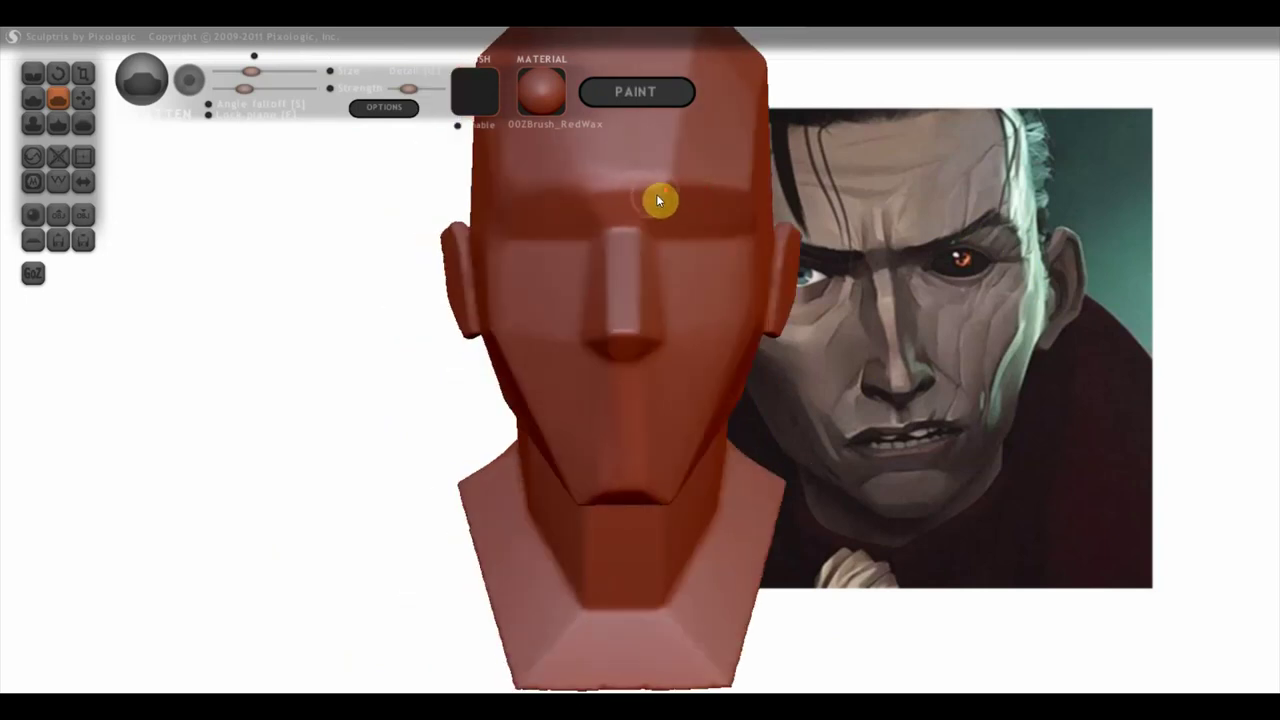
left_click(83, 181)
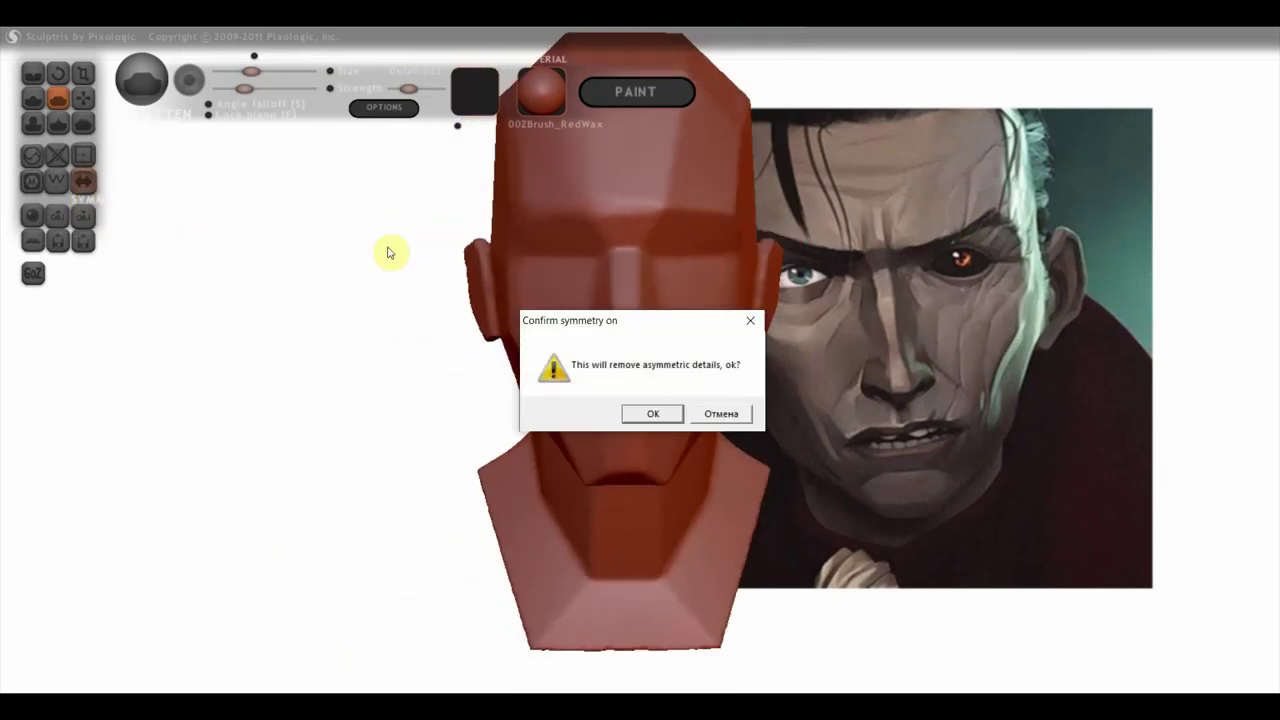
left_click(656, 415)
scroll(738, 370, "down", 2)
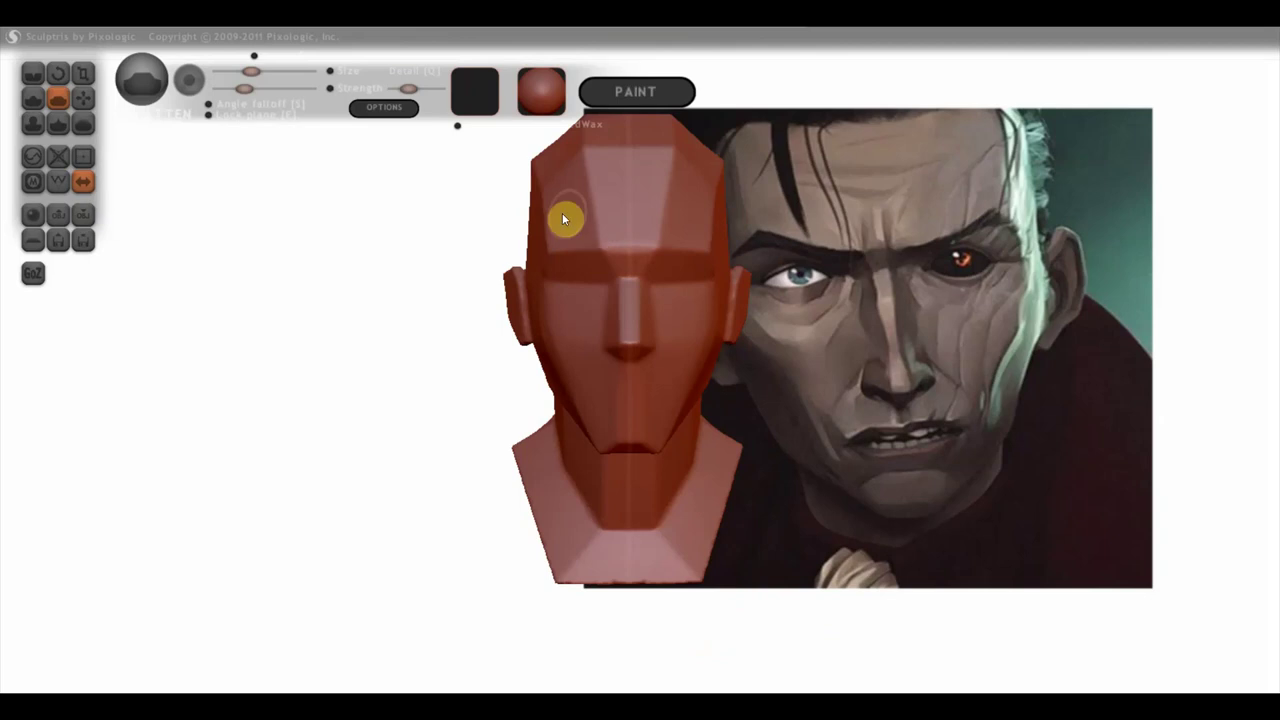
middle_click_drag(678, 264, 683, 340)
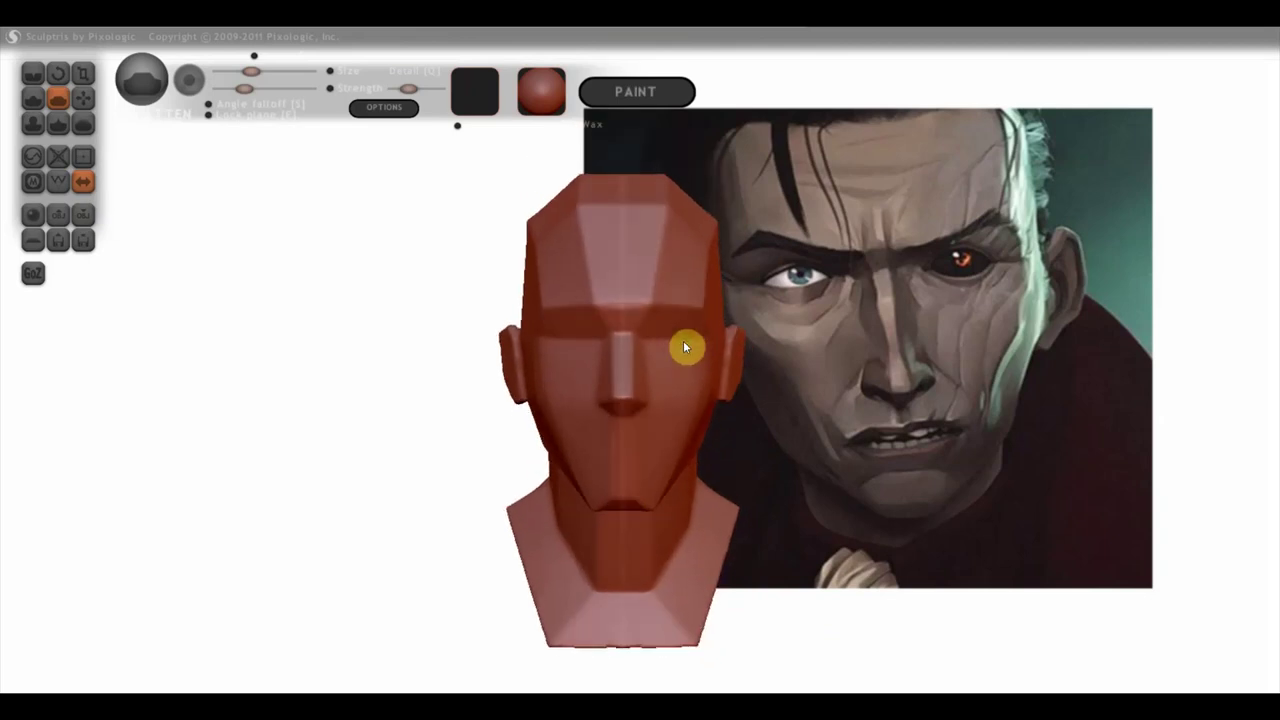
scroll(643, 320, "up", 2)
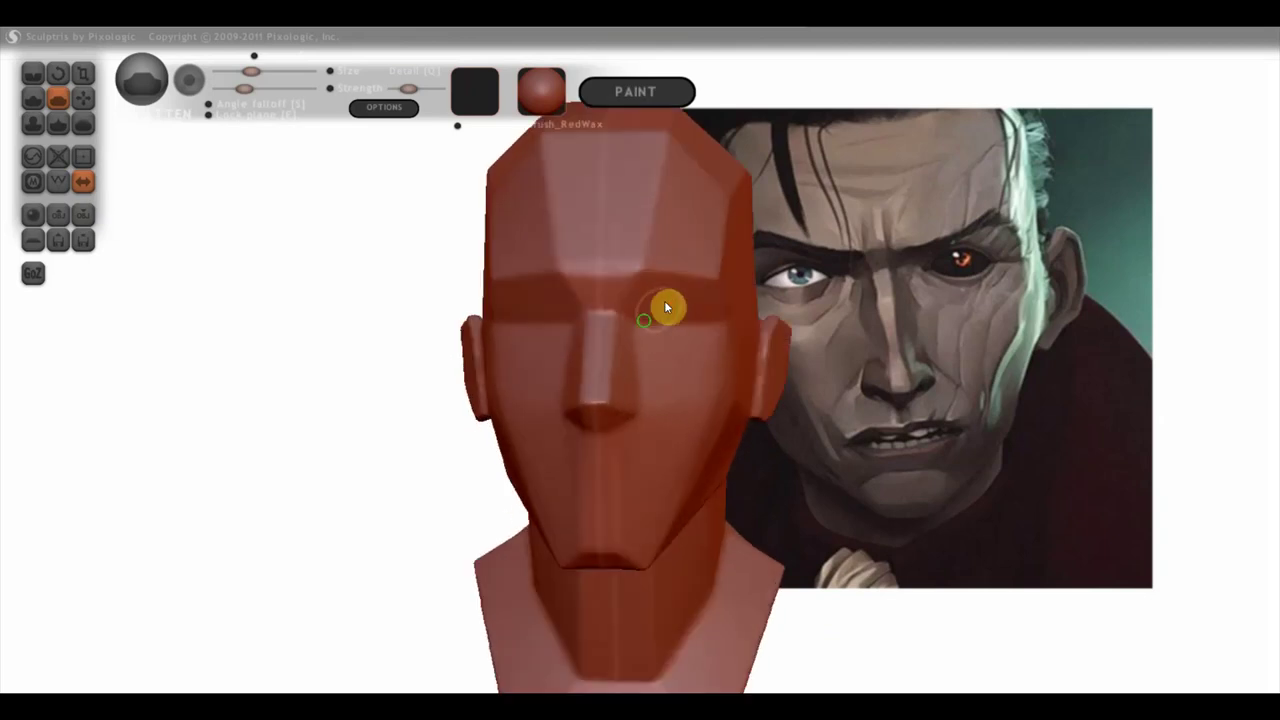
scroll(645, 315, "down", 2)
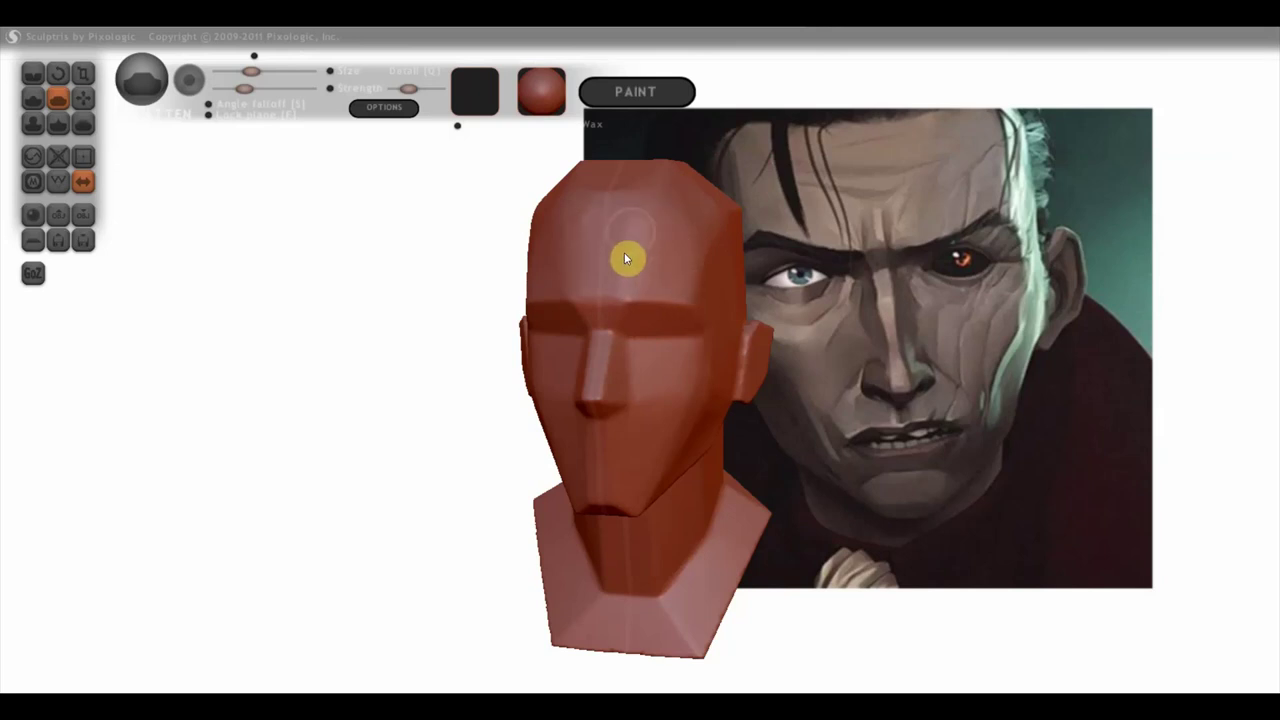
right_click_drag(704, 273, 626, 264)
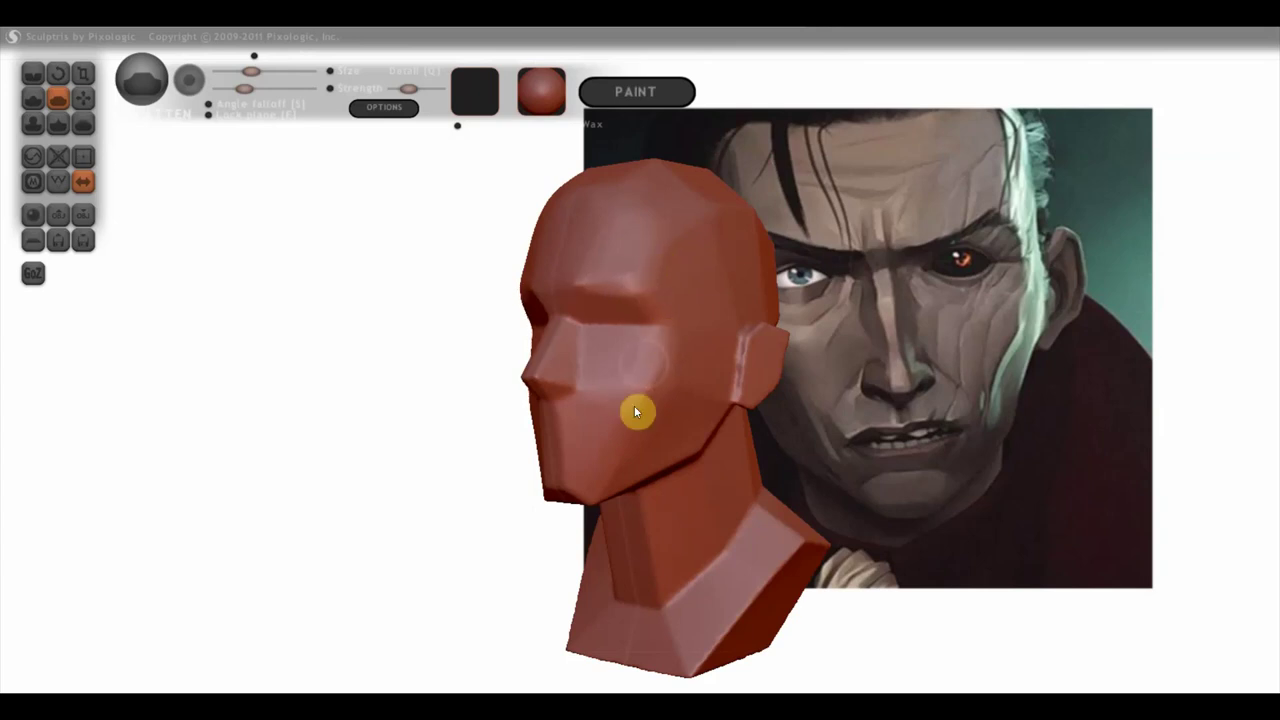
scroll(699, 425, "up", 3)
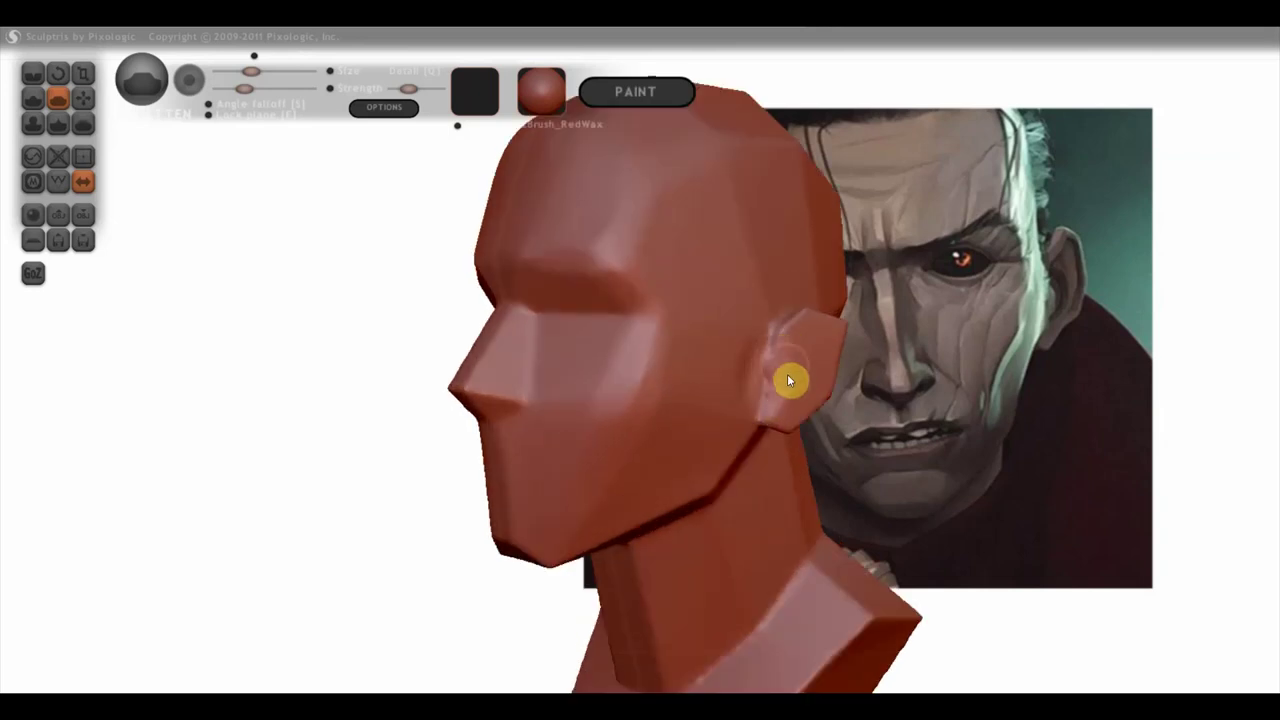
mouse_move(784, 368)
right_mouse_down()
mouse_move(612, 437)
mouse_move(598, 455)
right_mouse_up()
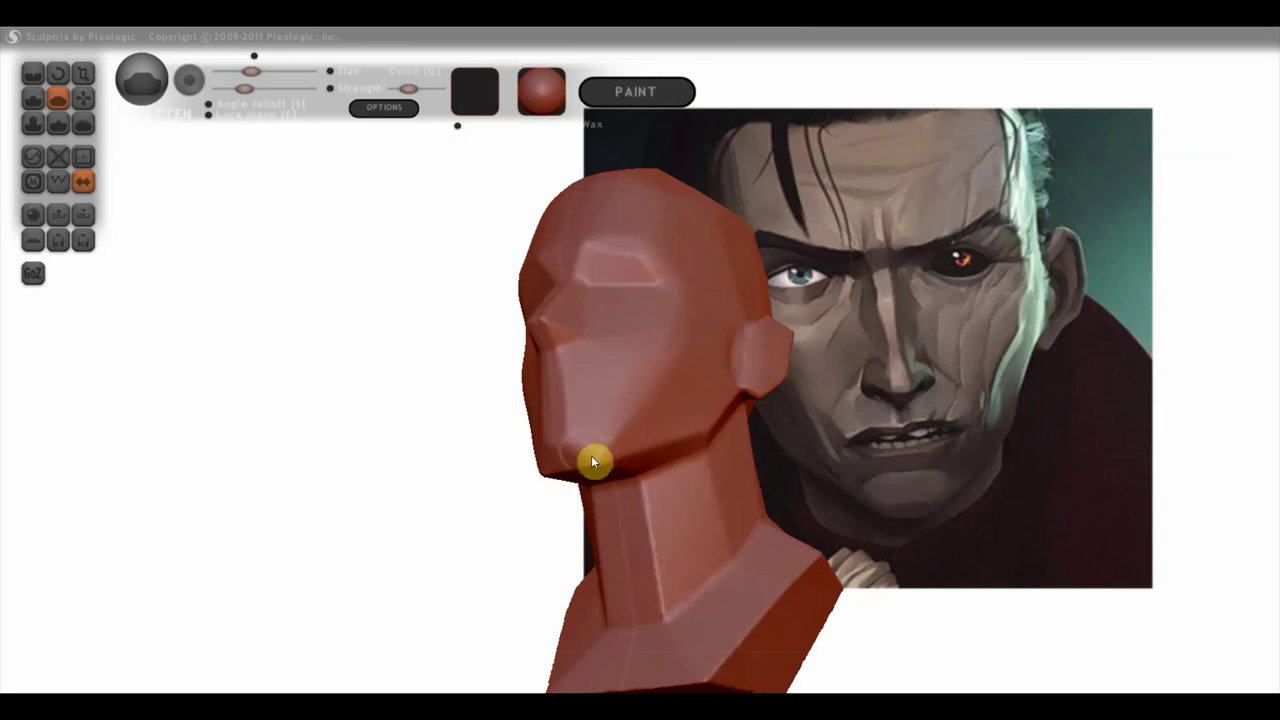
Step: Select Flatten and undo the accidental lump on the nose bridge
left_click(55, 104)
right_click_drag(508, 334, 654, 391)
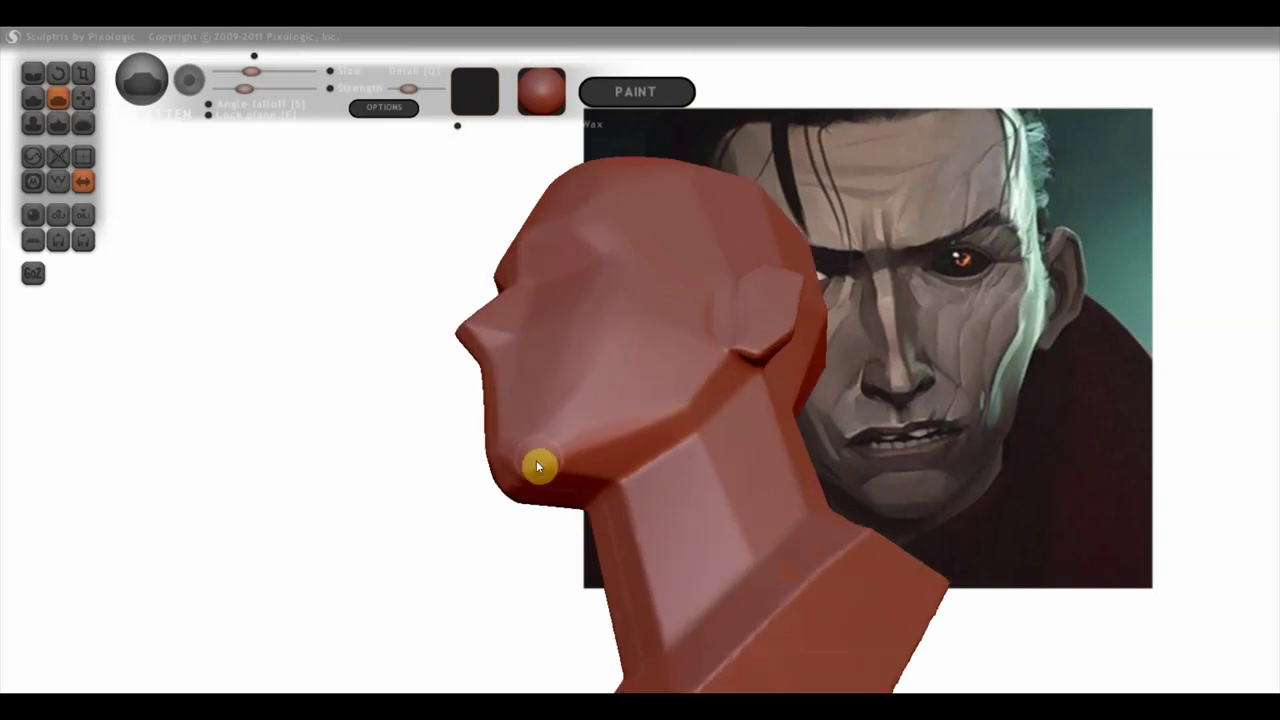
right_click_drag(540, 457, 576, 462)
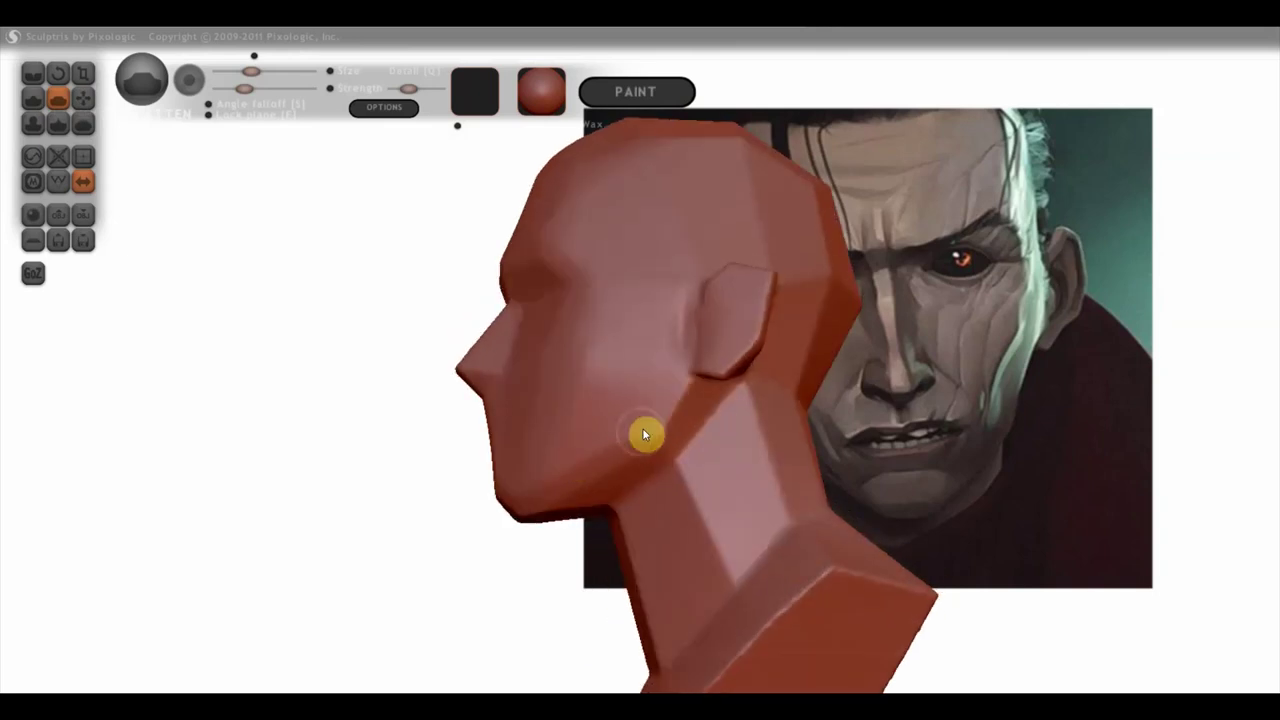
mouse_move(623, 394)
right_mouse_down()
mouse_move(845, 437)
mouse_move(931, 434)
right_mouse_up()
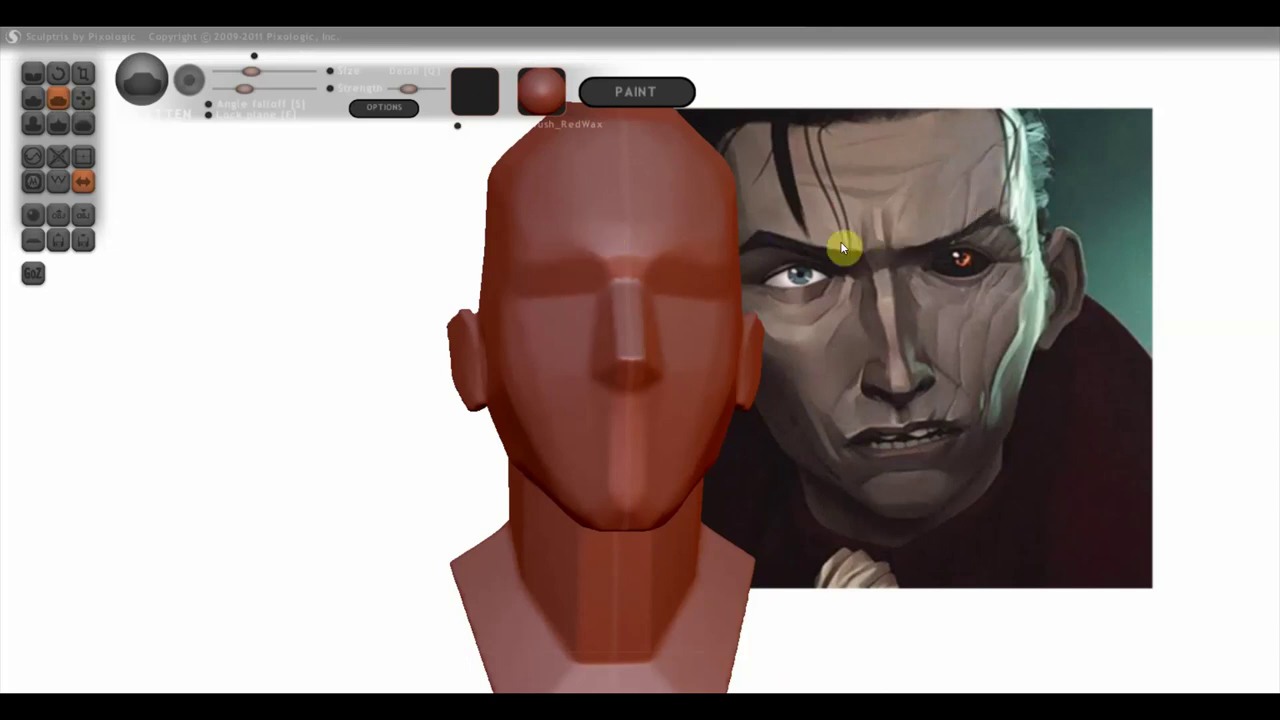
key("ctrl+z")
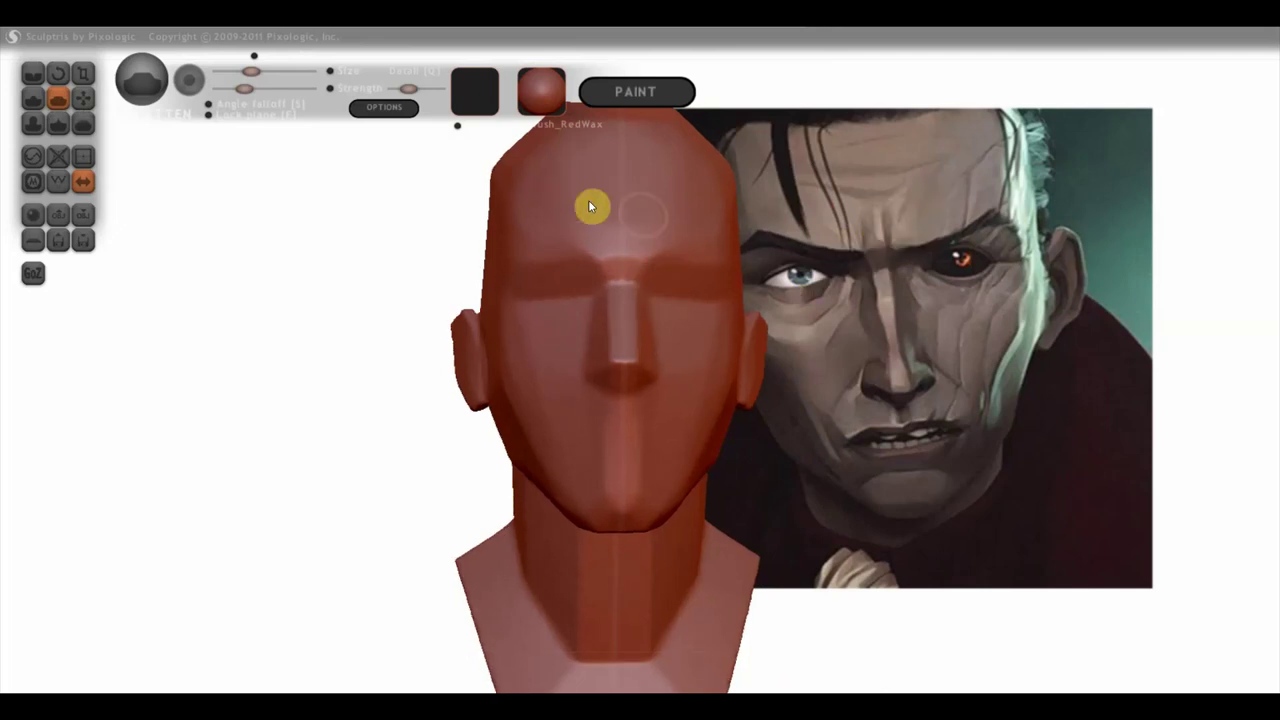
Step: From a side view, flatten the neck surface below the ear
mouse_move(352, 314)
left_mouse_down()
mouse_move(668, 405)
mouse_move(634, 463)
left_mouse_up()
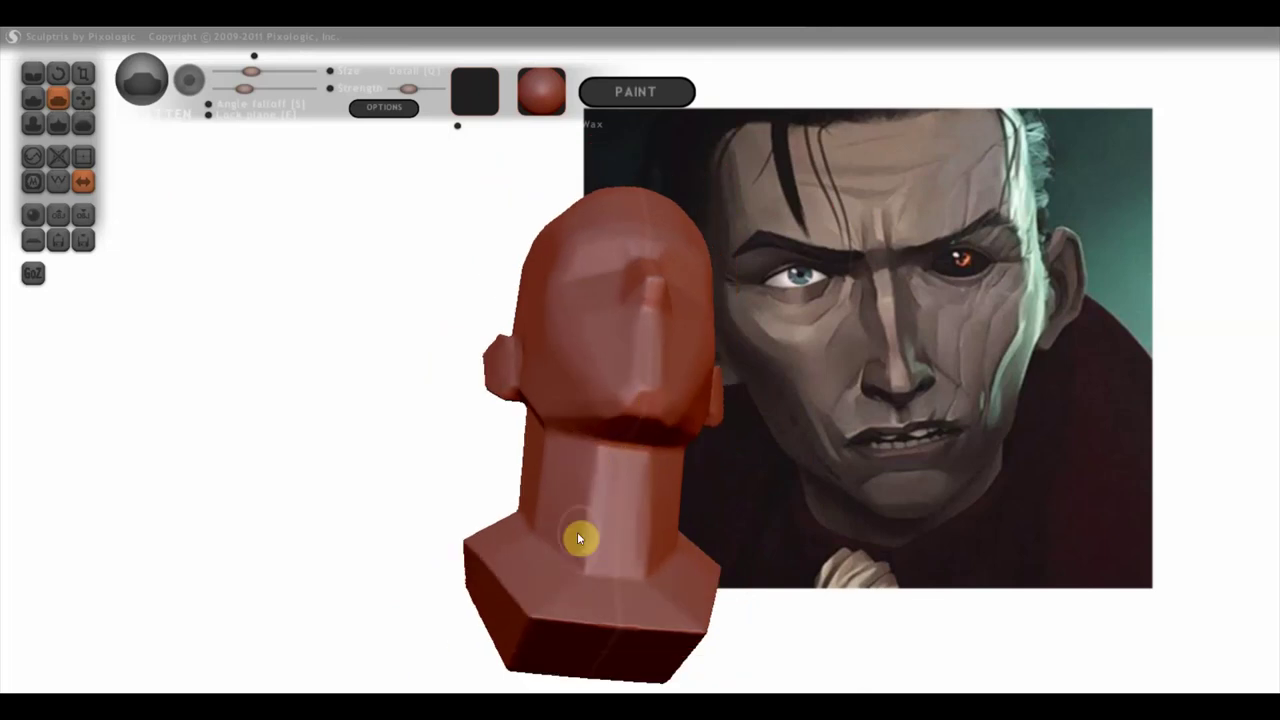
left_click_drag(597, 528, 723, 551)
mouse_move(551, 486)
left_mouse_down()
mouse_move(609, 503)
mouse_move(574, 410)
left_mouse_up()
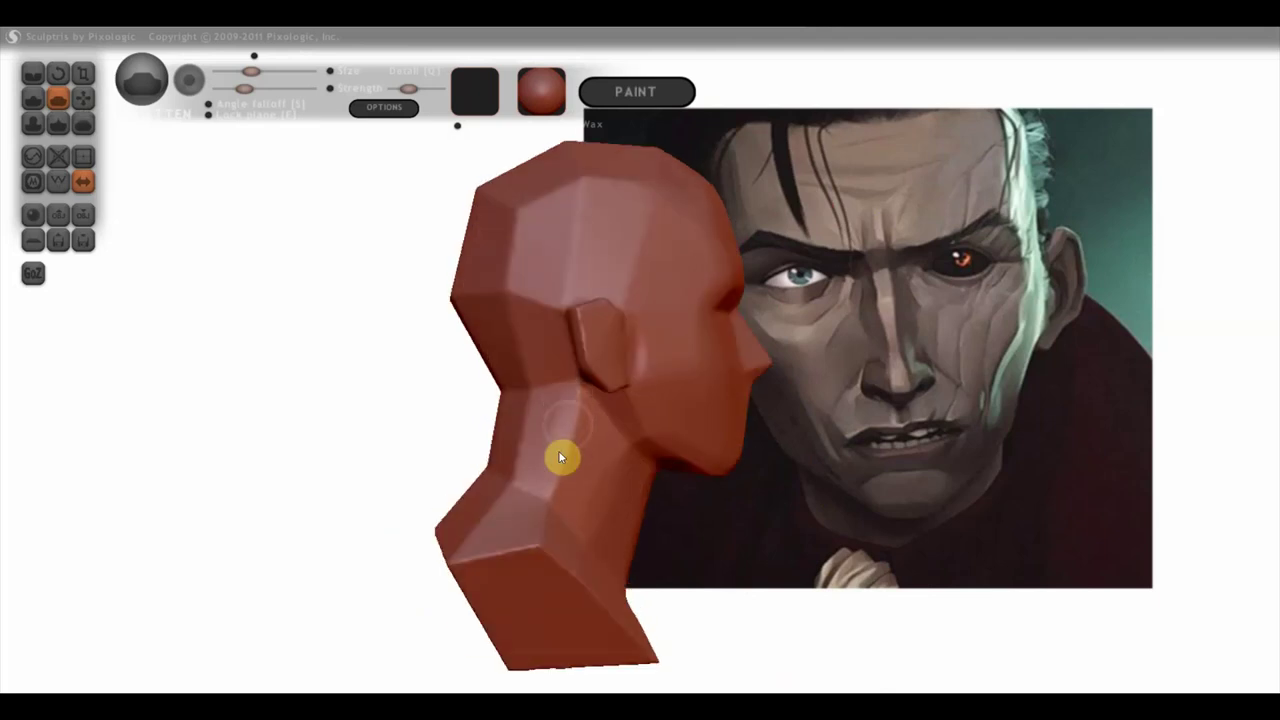
mouse_move(568, 481)
left_mouse_down()
mouse_move(534, 434)
mouse_move(529, 469)
mouse_move(534, 334)
mouse_move(519, 342)
left_mouse_up()
scroll(519, 346, "up", 2)
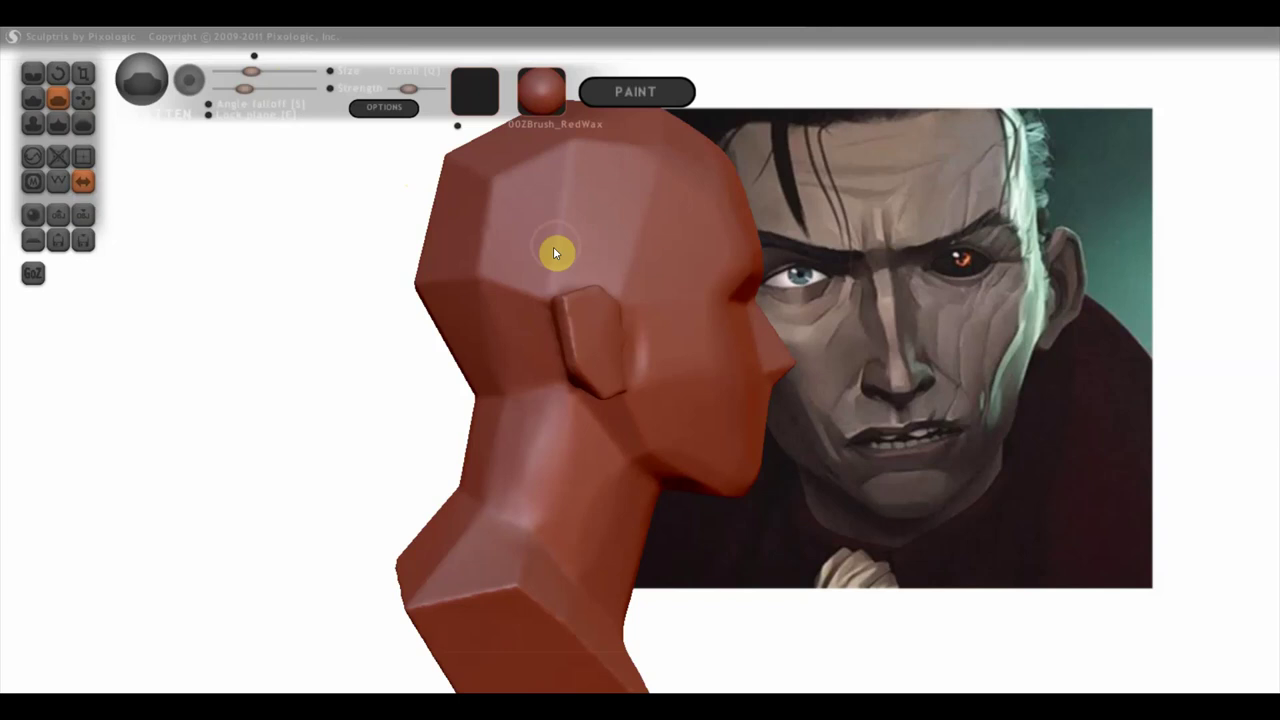
left_click(34, 101)
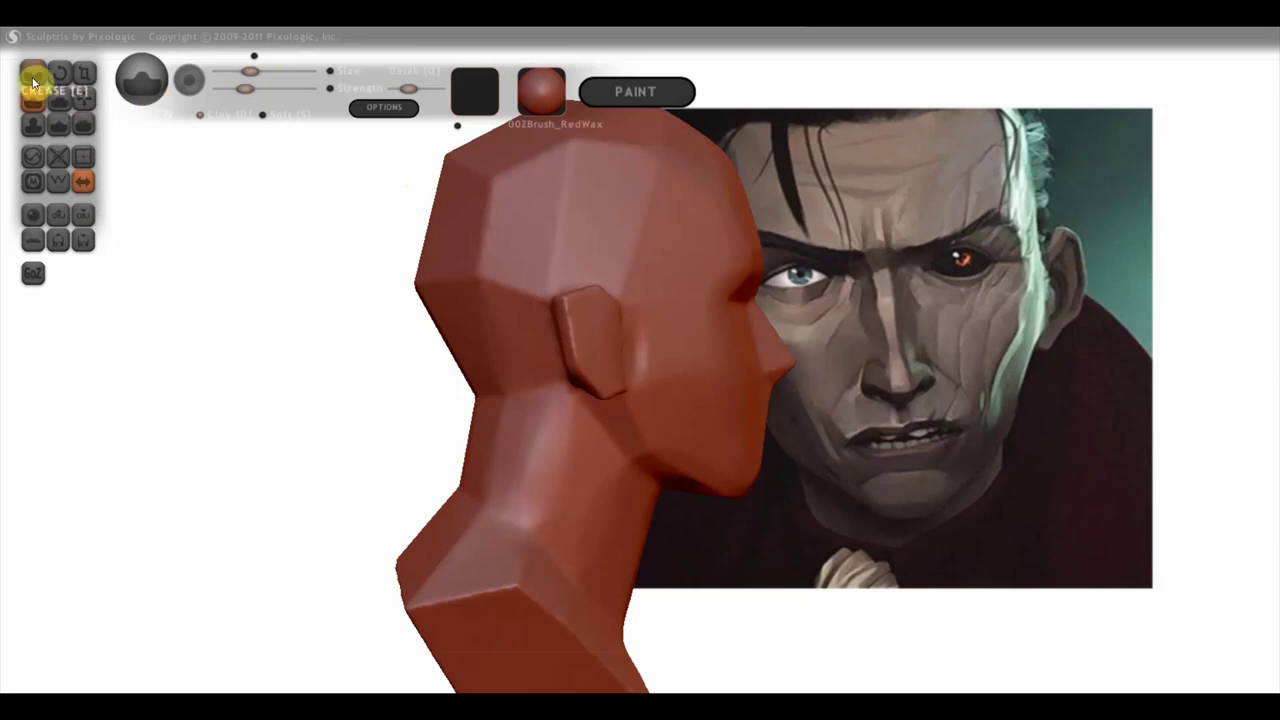
left_click(59, 97)
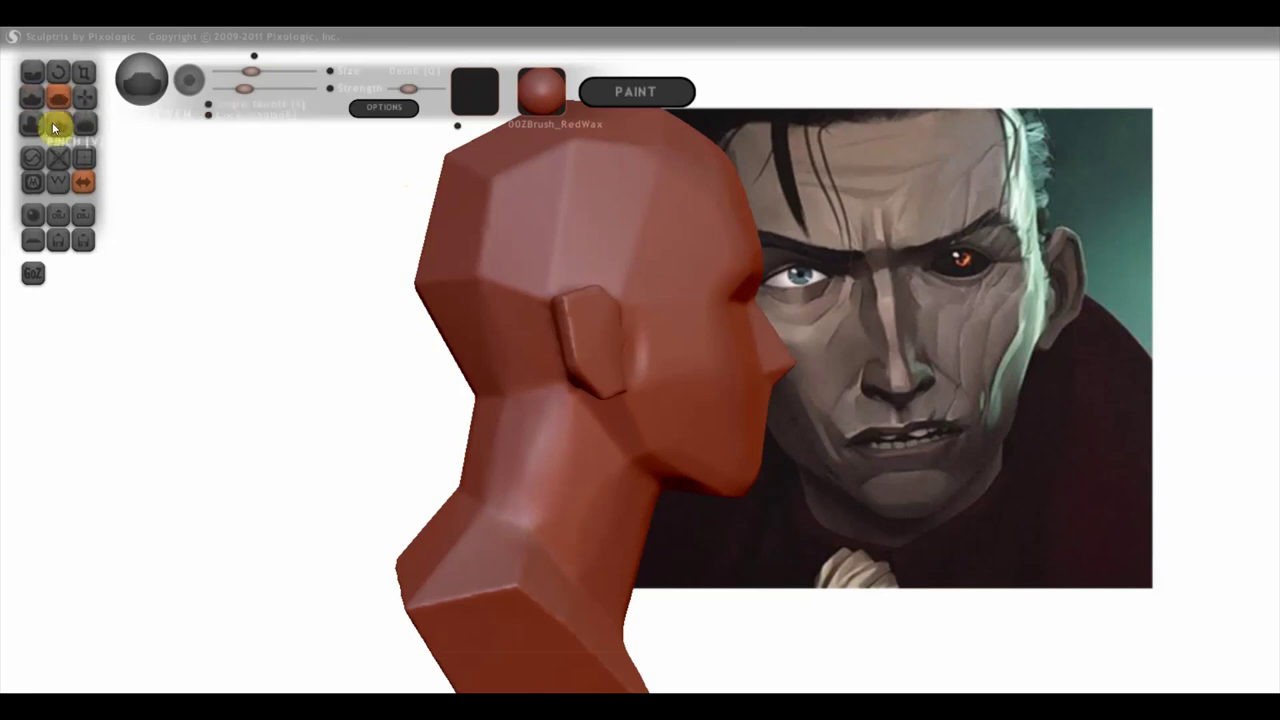
key("d")
left_click(57, 99)
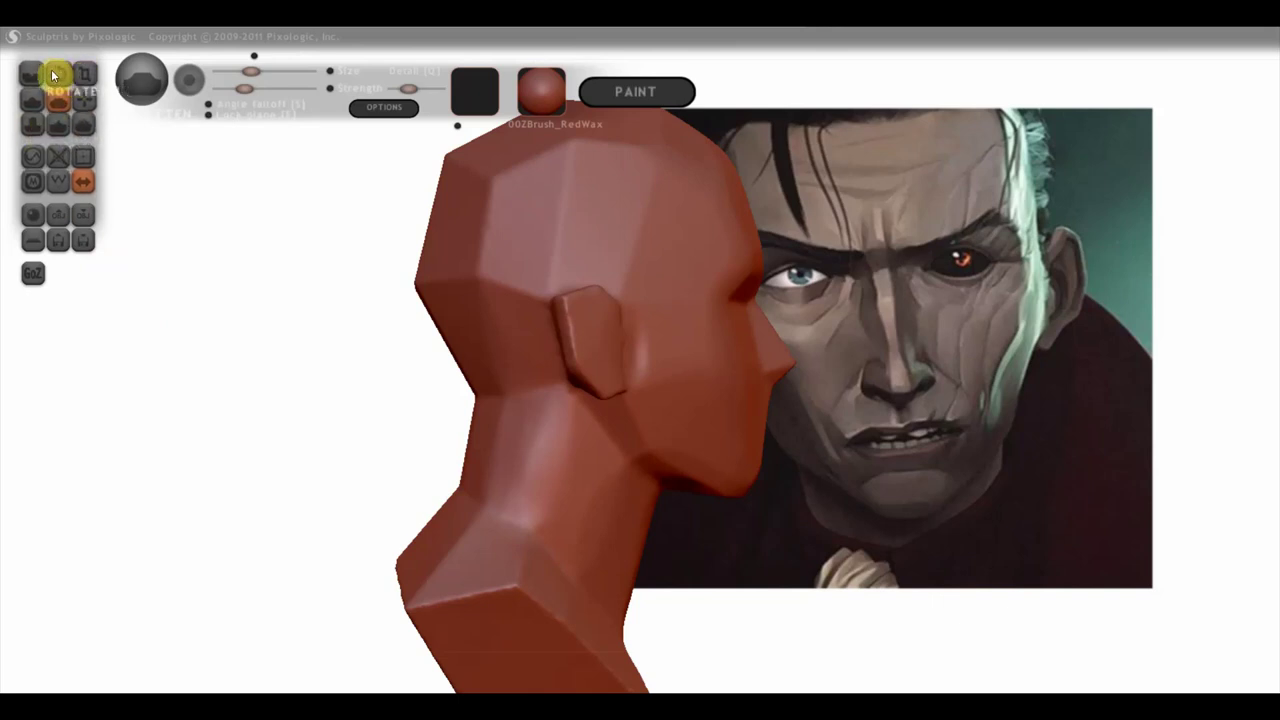
mouse_move(182, 231)
left_mouse_down()
mouse_move(458, 270)
mouse_move(457, 243)
left_mouse_up()
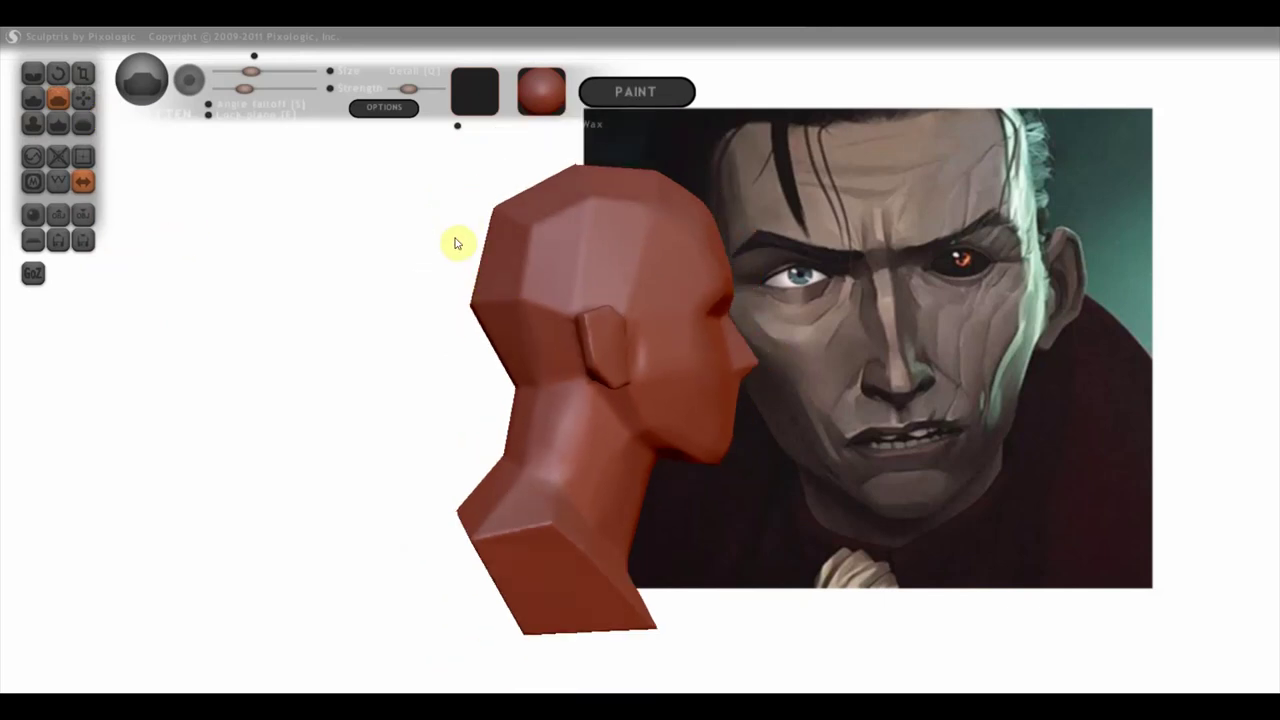
left_click_drag(237, 114, 258, 121)
left_click_drag(429, 266, 414, 266)
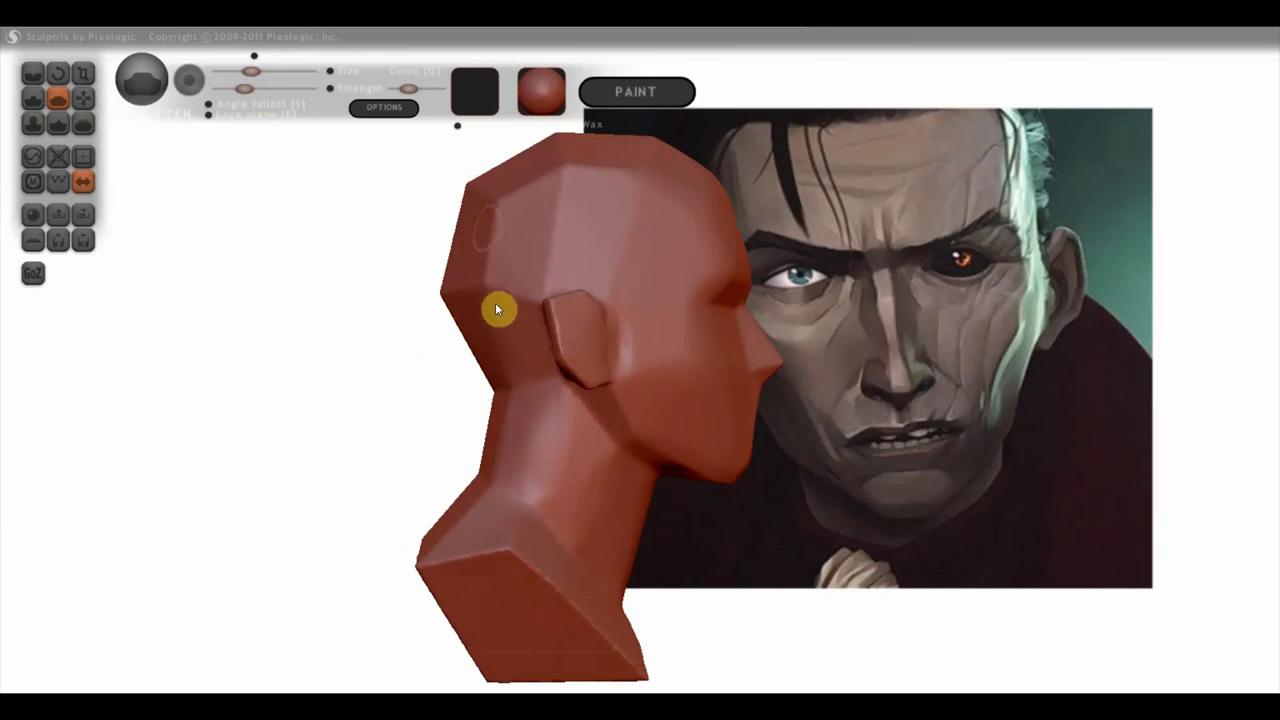
Step: Switch from Inflate (C) to the Grab brush (G) over the back of the skull
key("c")
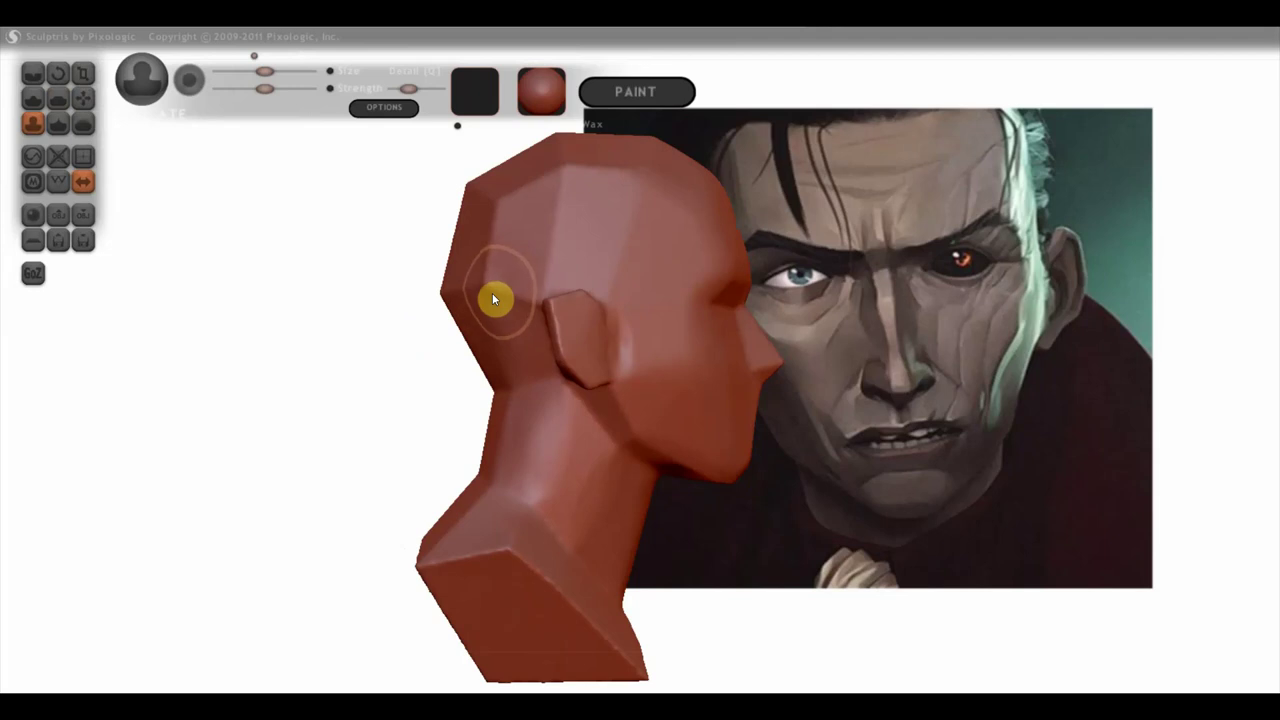
right_click_drag(468, 292, 478, 286)
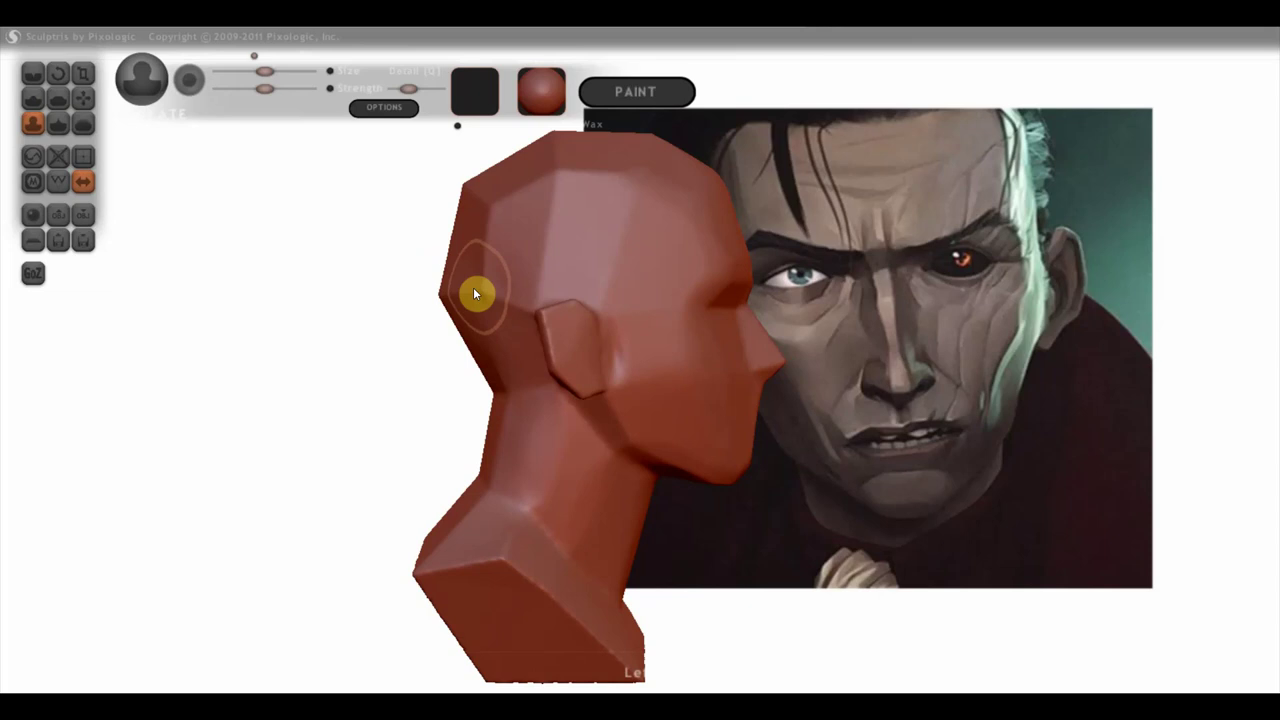
key("g")
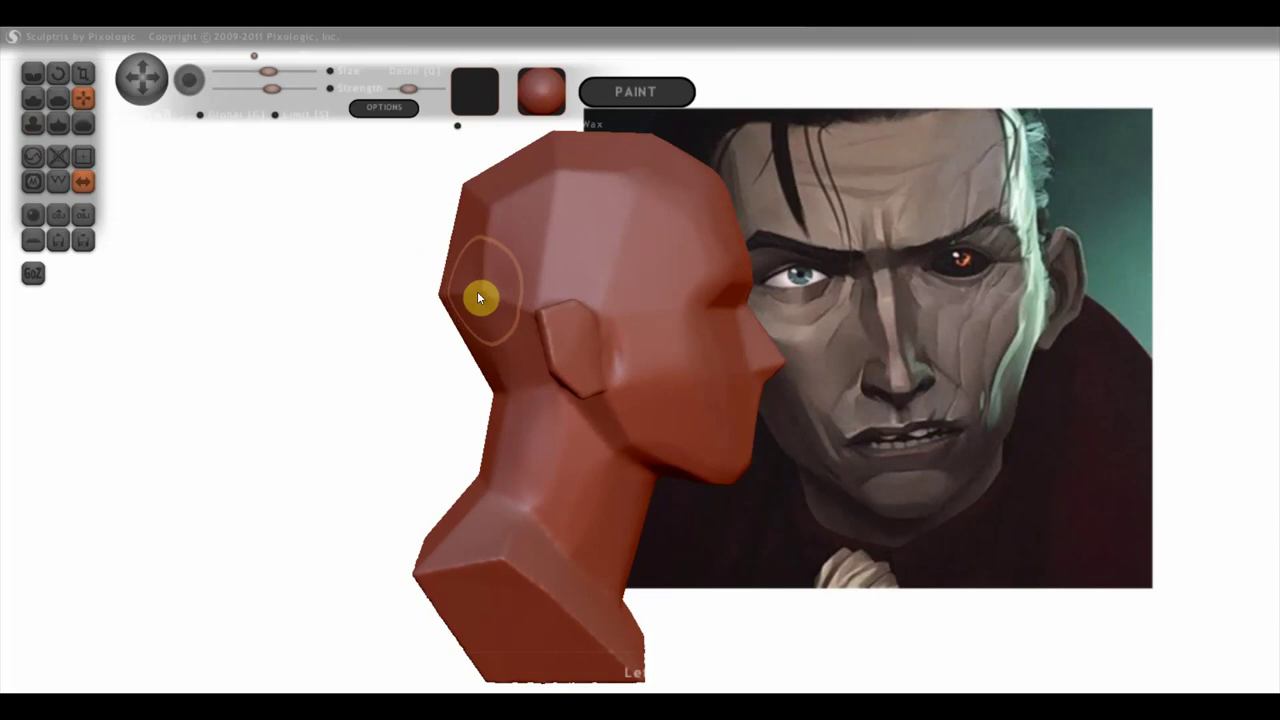
Step: Zoom in on the skull, lower the brush strength, and return to the Flatten brush
mouse_move(574, 297)
right_mouse_down()
mouse_move(548, 263)
mouse_move(576, 291)
right_mouse_up()
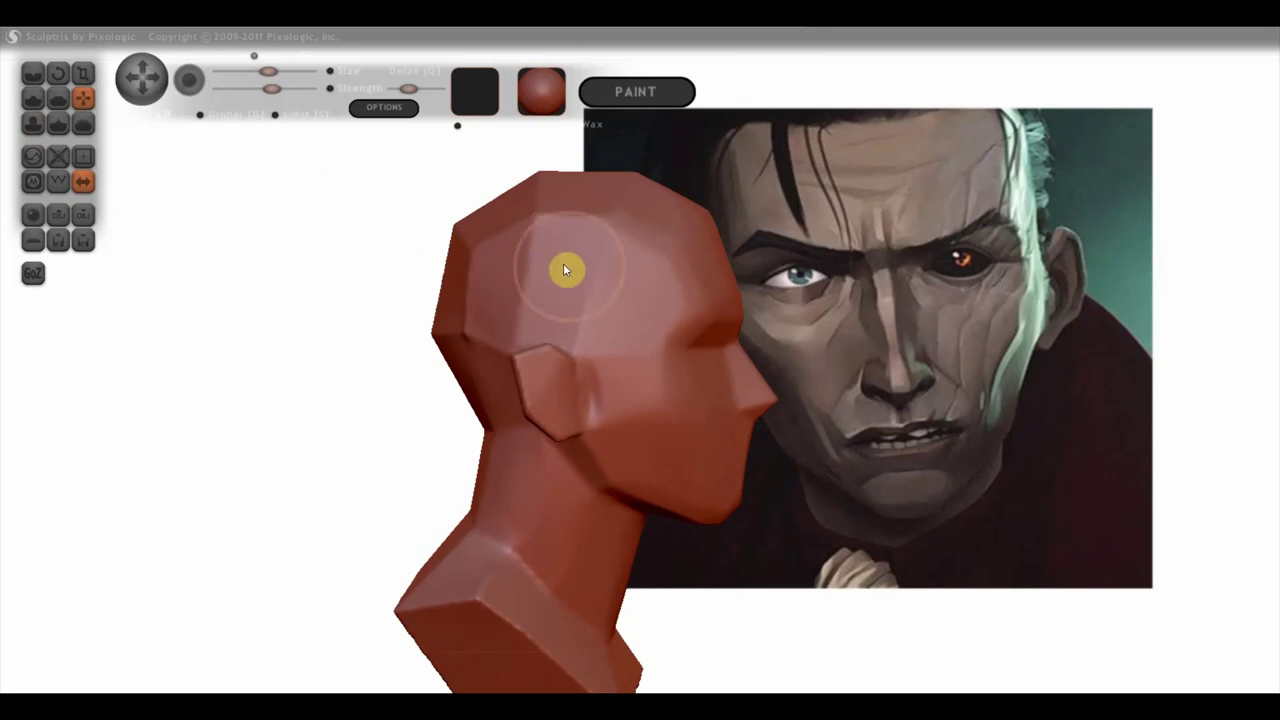
scroll(561, 262, "up", 1)
scroll(561, 262, "down", 1)
scroll(558, 262, "down", 1)
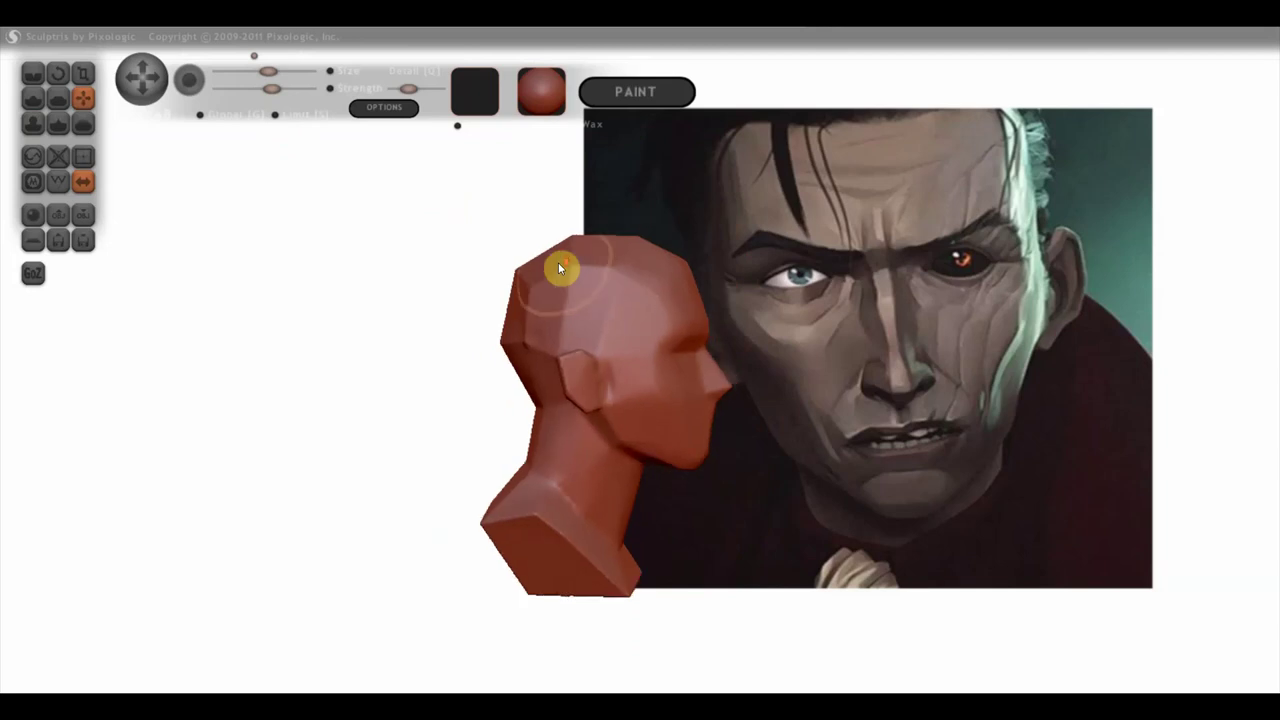
scroll(557, 266, "down", 1)
scroll(562, 277, "down", 1)
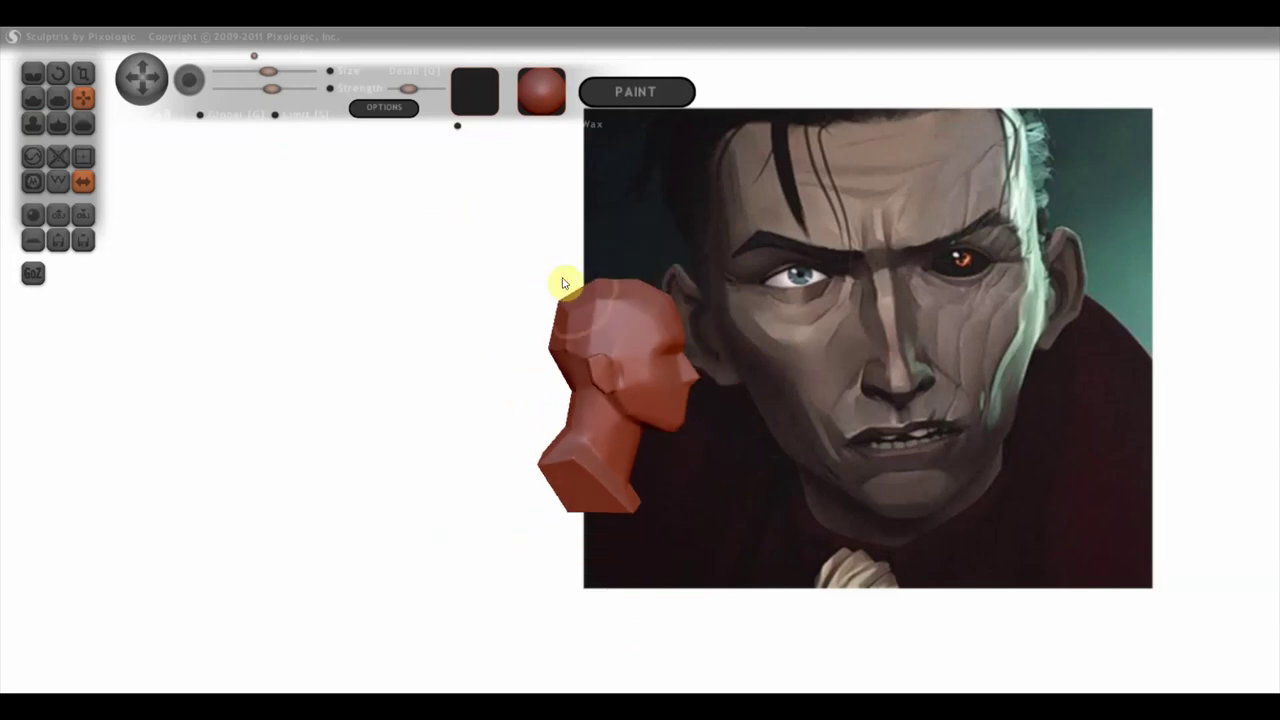
scroll(581, 306, "up", 1)
scroll(581, 306, "up", 1)
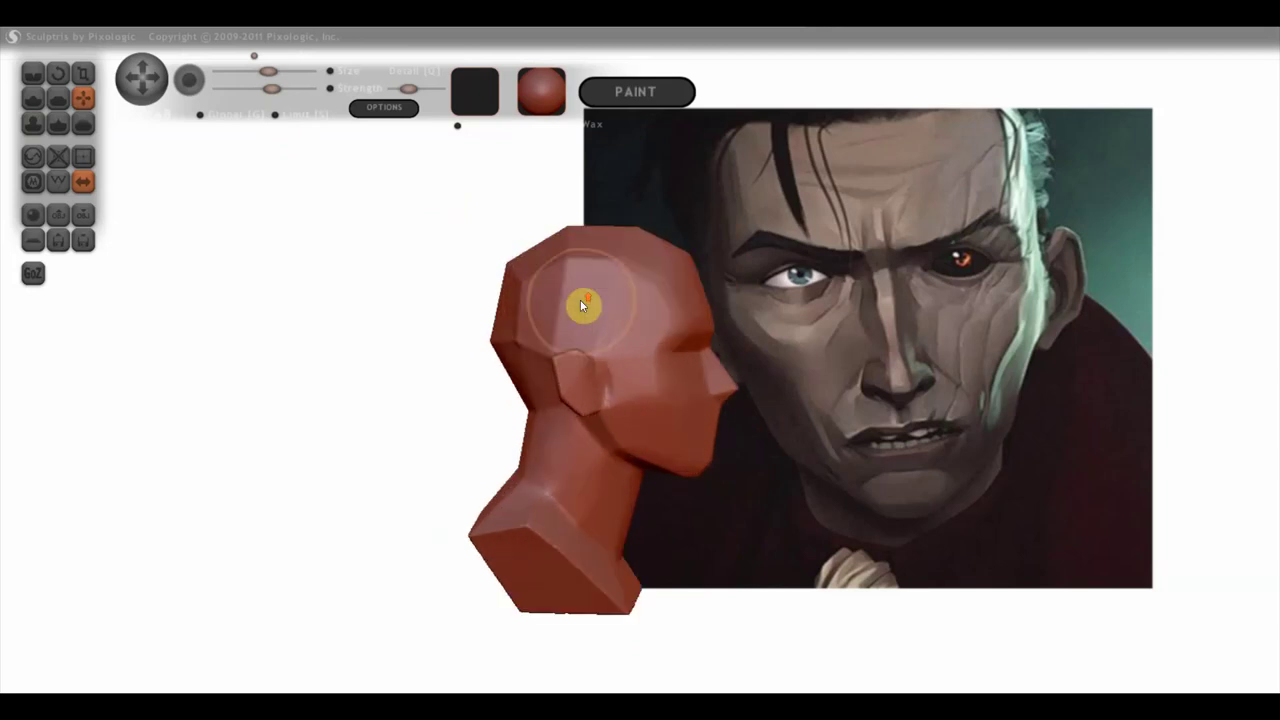
scroll(581, 306, "up", 1)
scroll(581, 306, "up", 1)
scroll(581, 305, "up", 1)
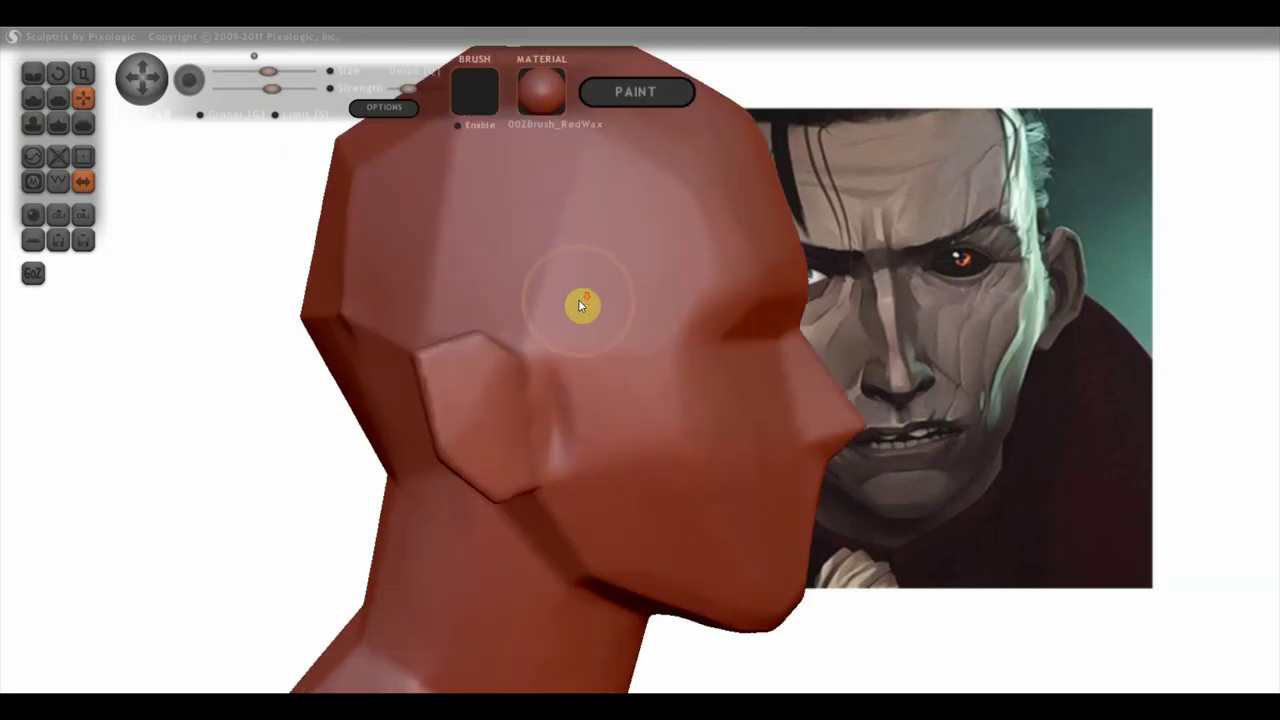
scroll(581, 305, "down", 1)
scroll(620, 316, "up", 1)
scroll(625, 312, "down", 1)
scroll(640, 306, "down", 1)
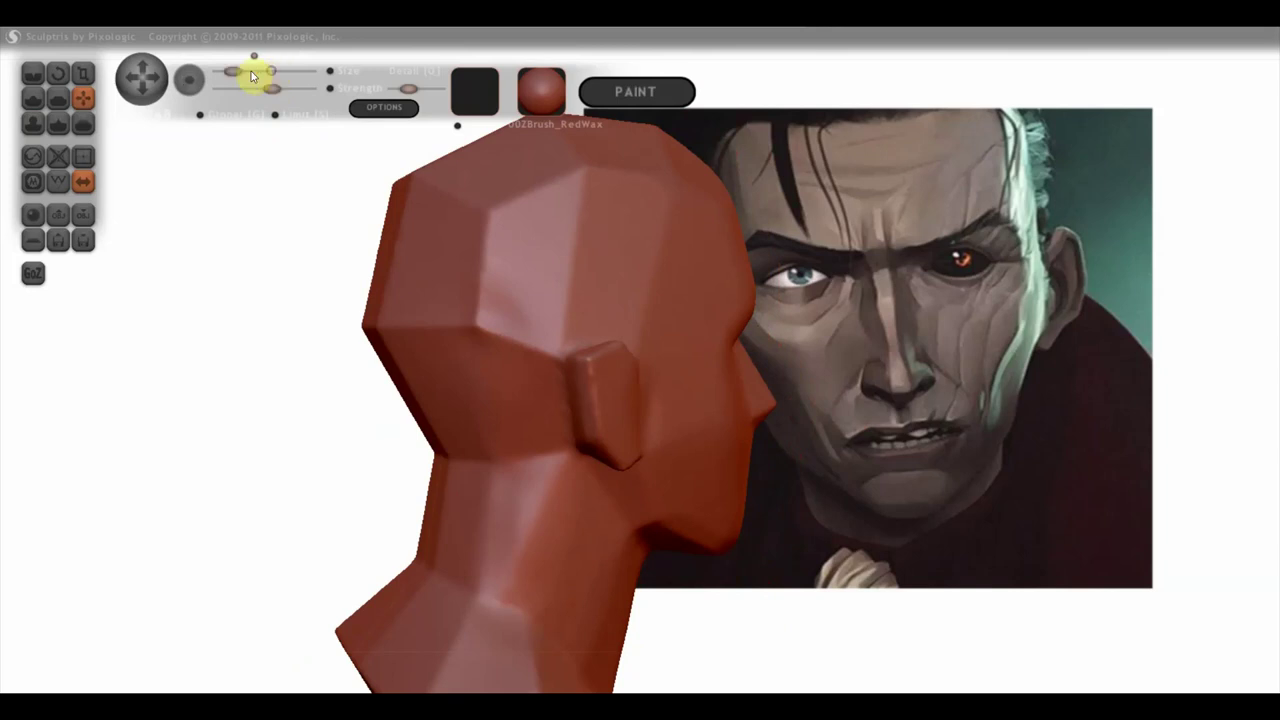
left_click_drag(275, 88, 259, 92)
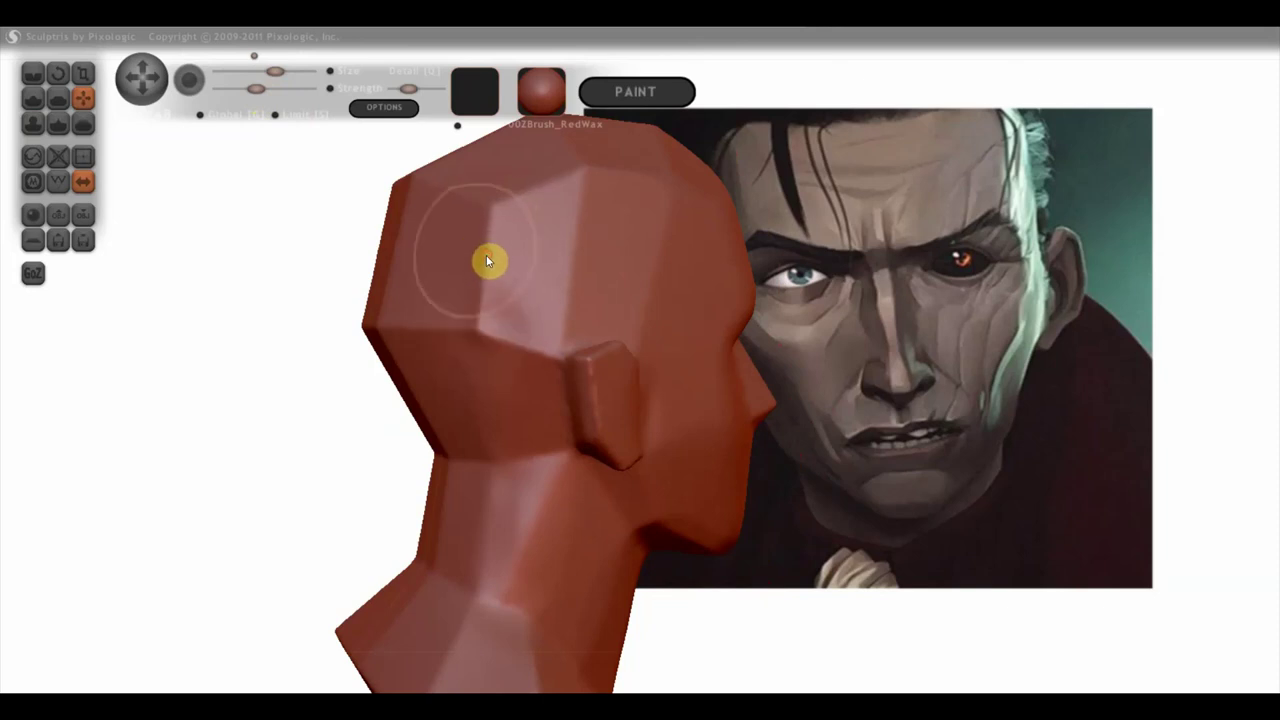
left_click(53, 100)
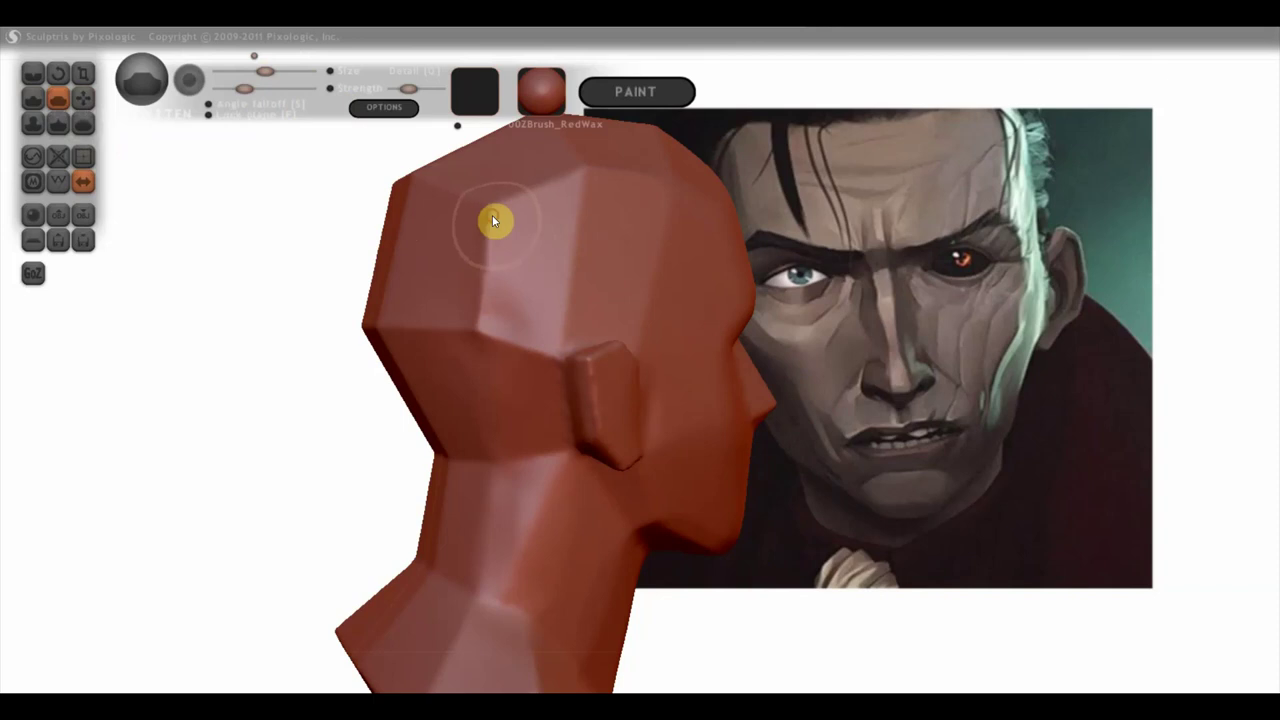
left_click(453, 250)
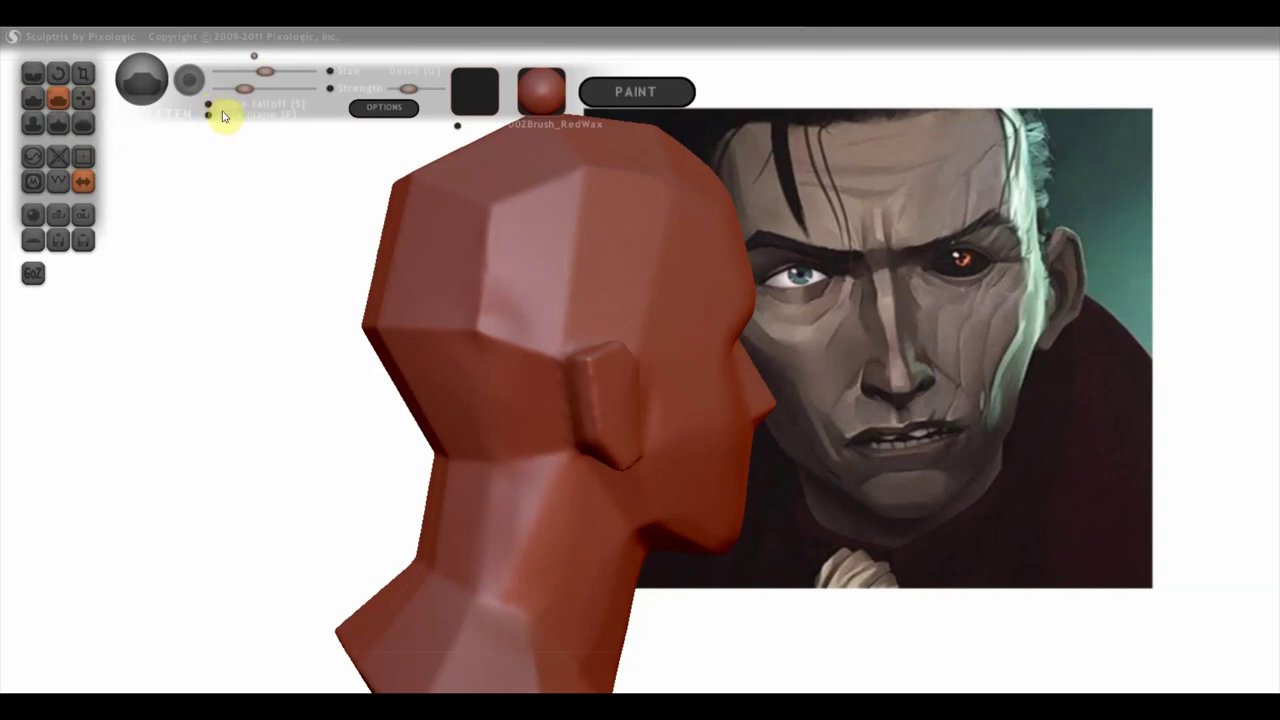
left_click(478, 336)
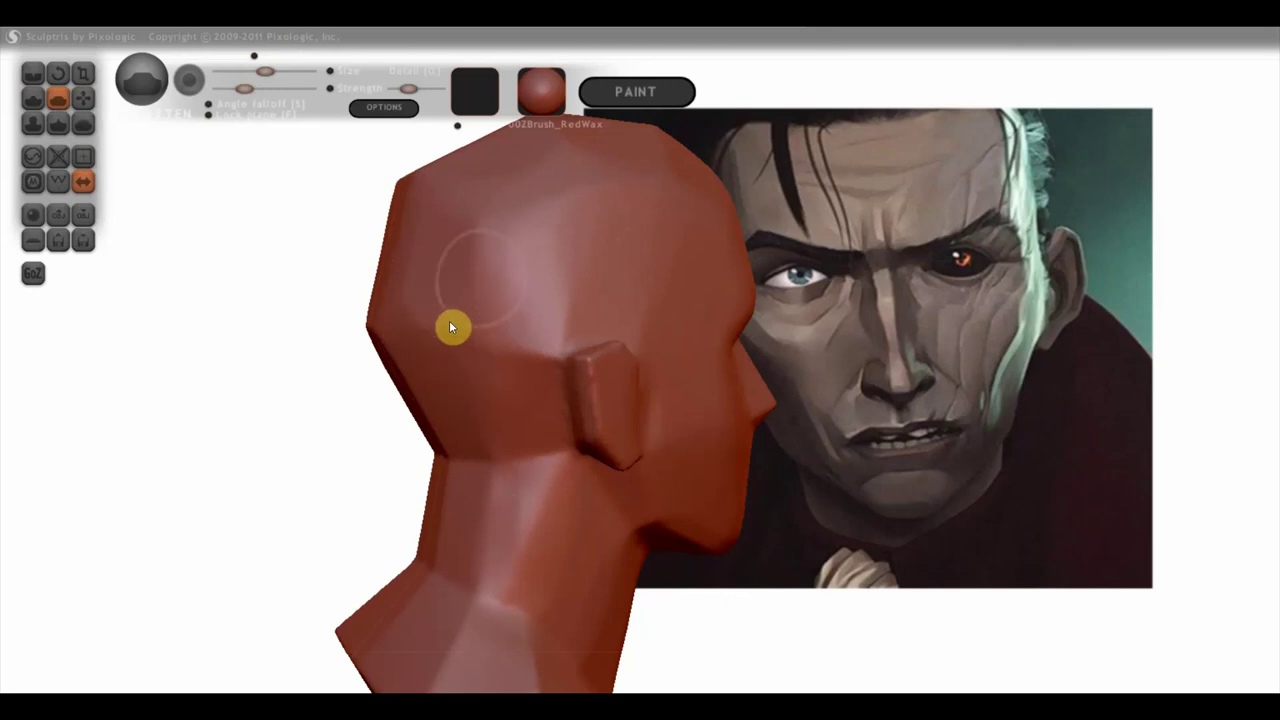
right_click_drag(496, 332, 557, 234)
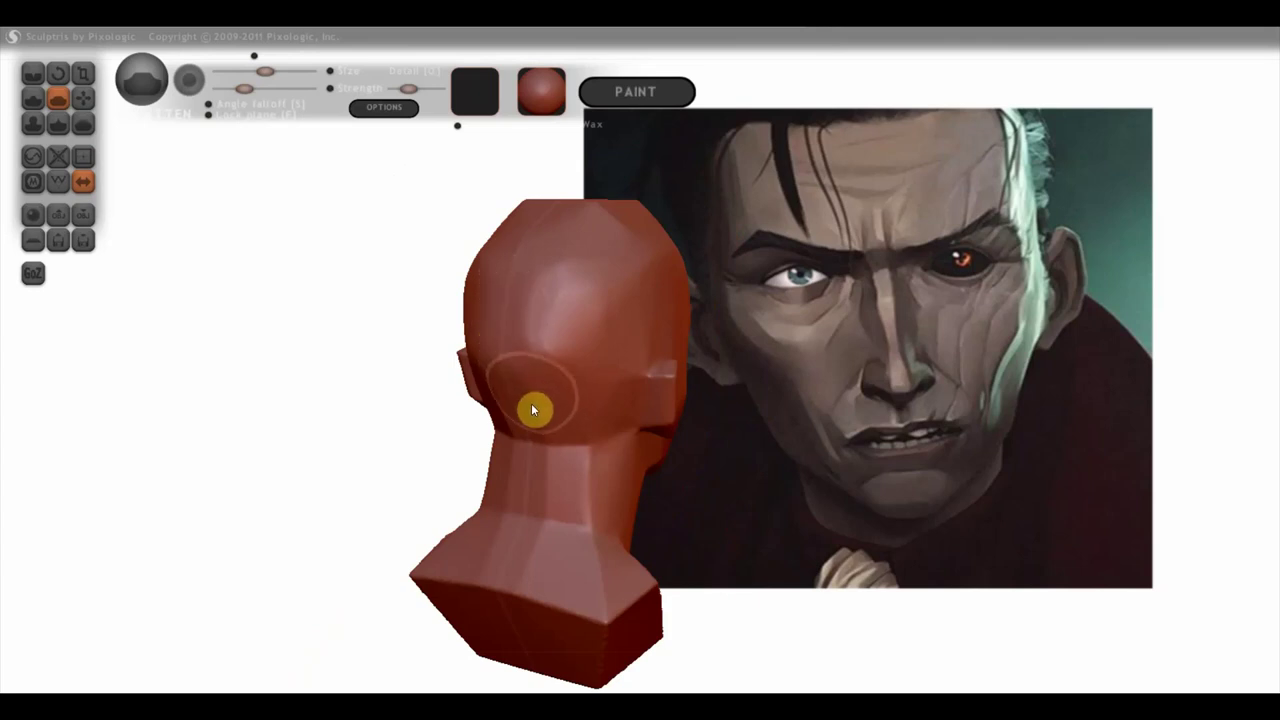
right_click_drag(592, 273, 499, 403)
mouse_move(497, 396)
left_mouse_down()
mouse_move(622, 294)
mouse_move(666, 286)
mouse_move(543, 274)
mouse_move(543, 336)
left_mouse_up()
right_click_drag(549, 338, 374, 226)
right_click_drag(686, 289, 580, 249)
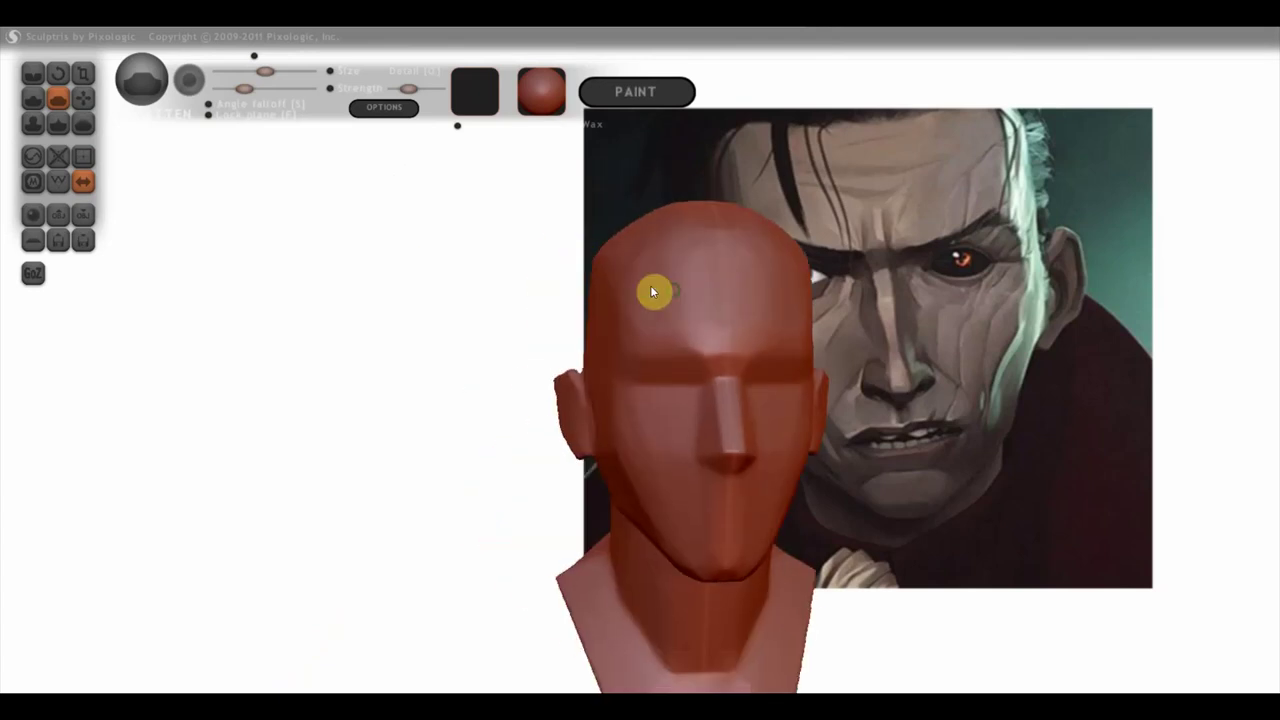
scroll(626, 283, "down", 2)
scroll(781, 366, "up", 2)
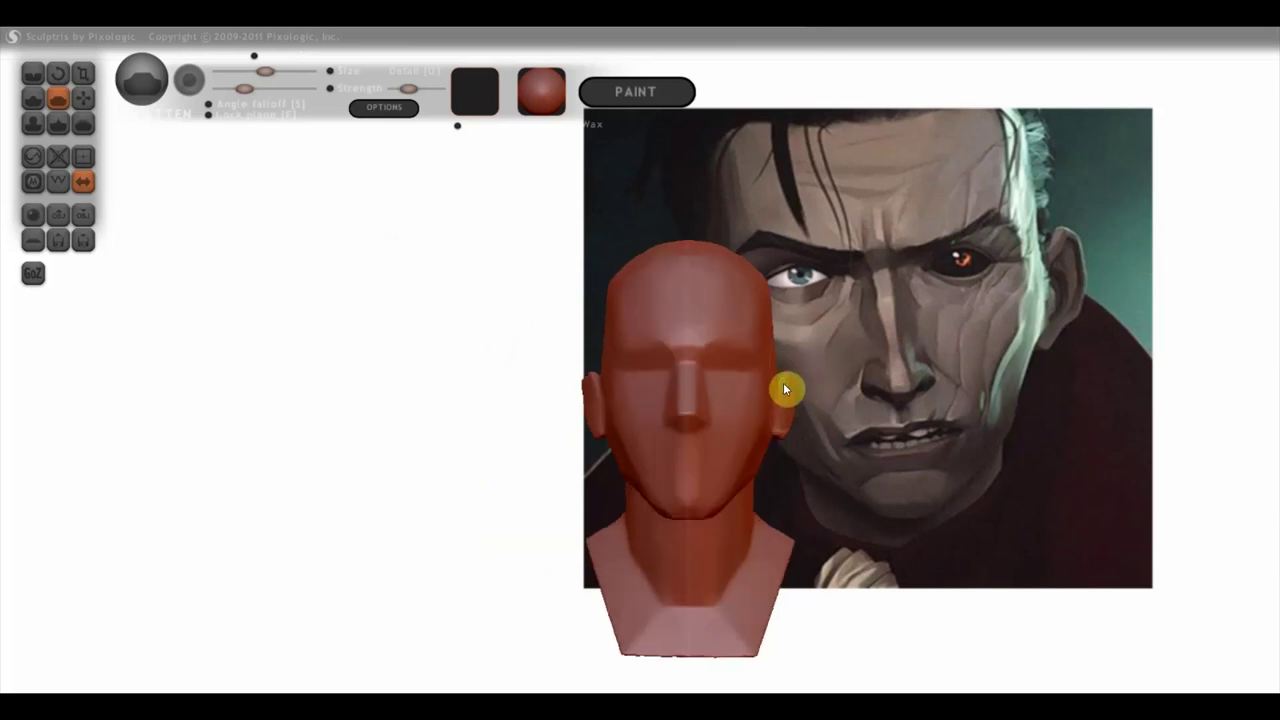
mouse_move(863, 441)
right_mouse_down("alt")
mouse_move(772, 396)
mouse_move(757, 371)
right_mouse_up("alt")
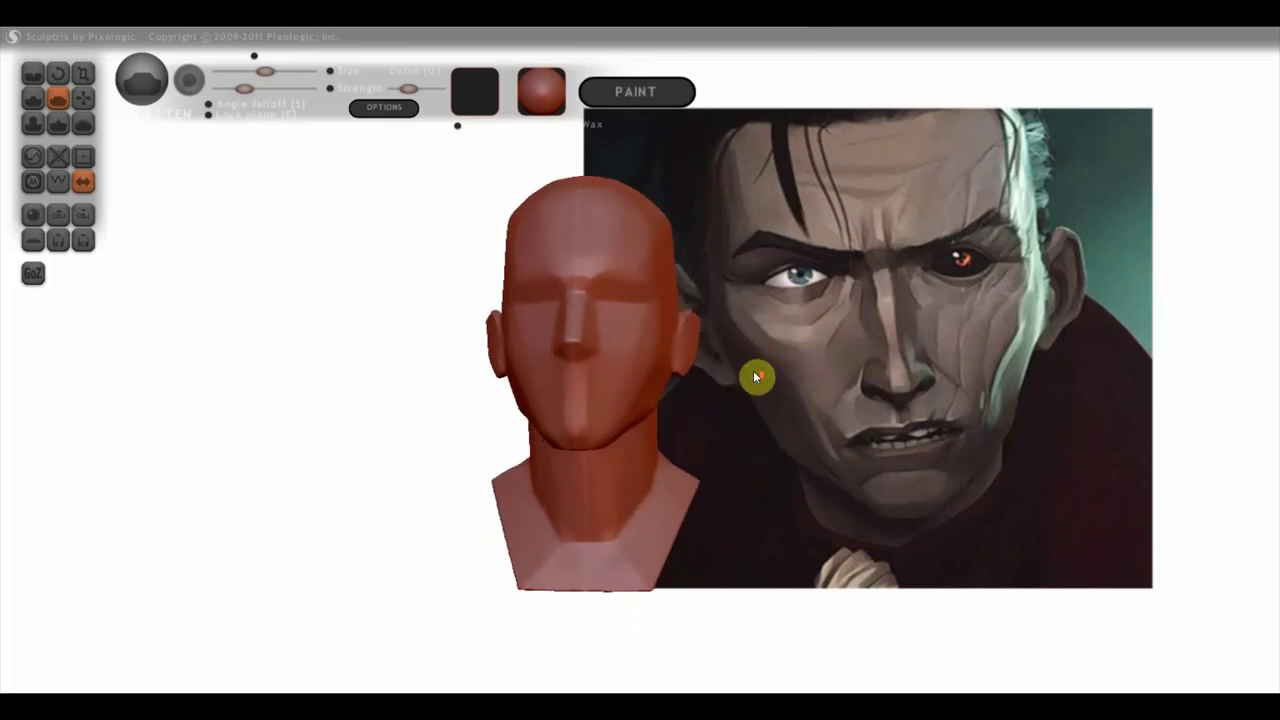
scroll(757, 371, "up", 2)
scroll(777, 391, "up", 1)
scroll(791, 394, "up", 1)
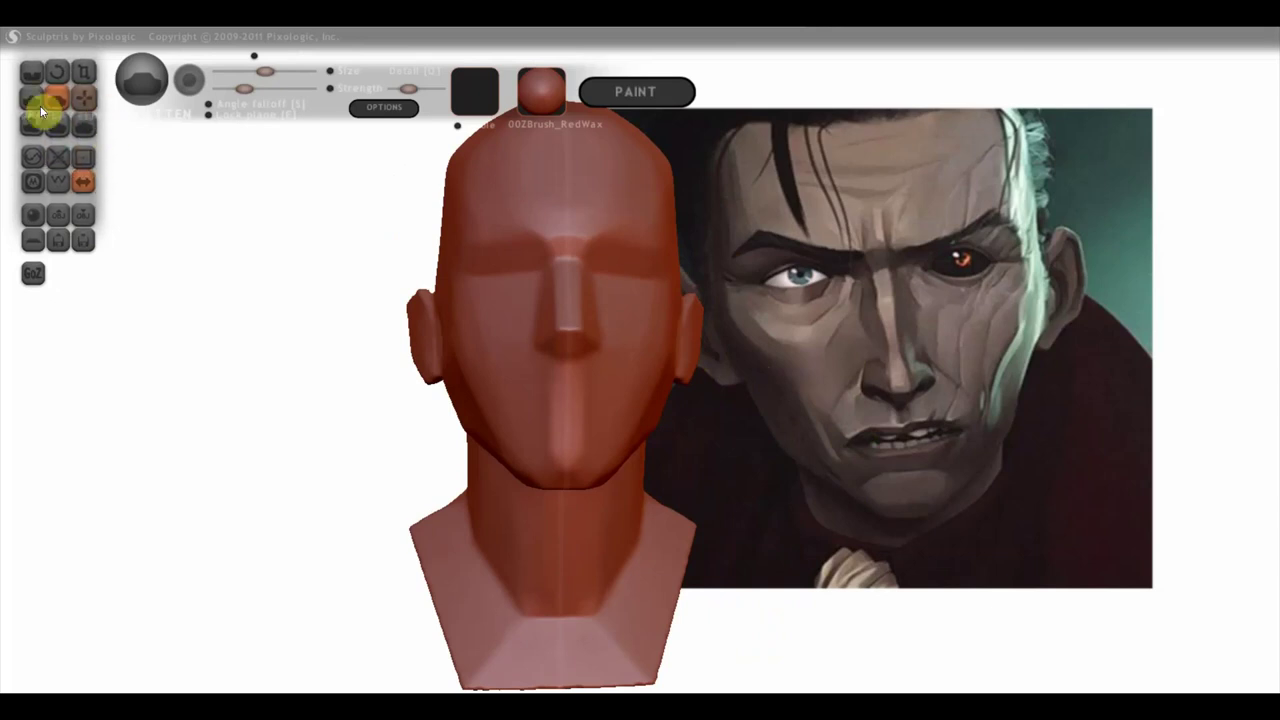
left_click(90, 103)
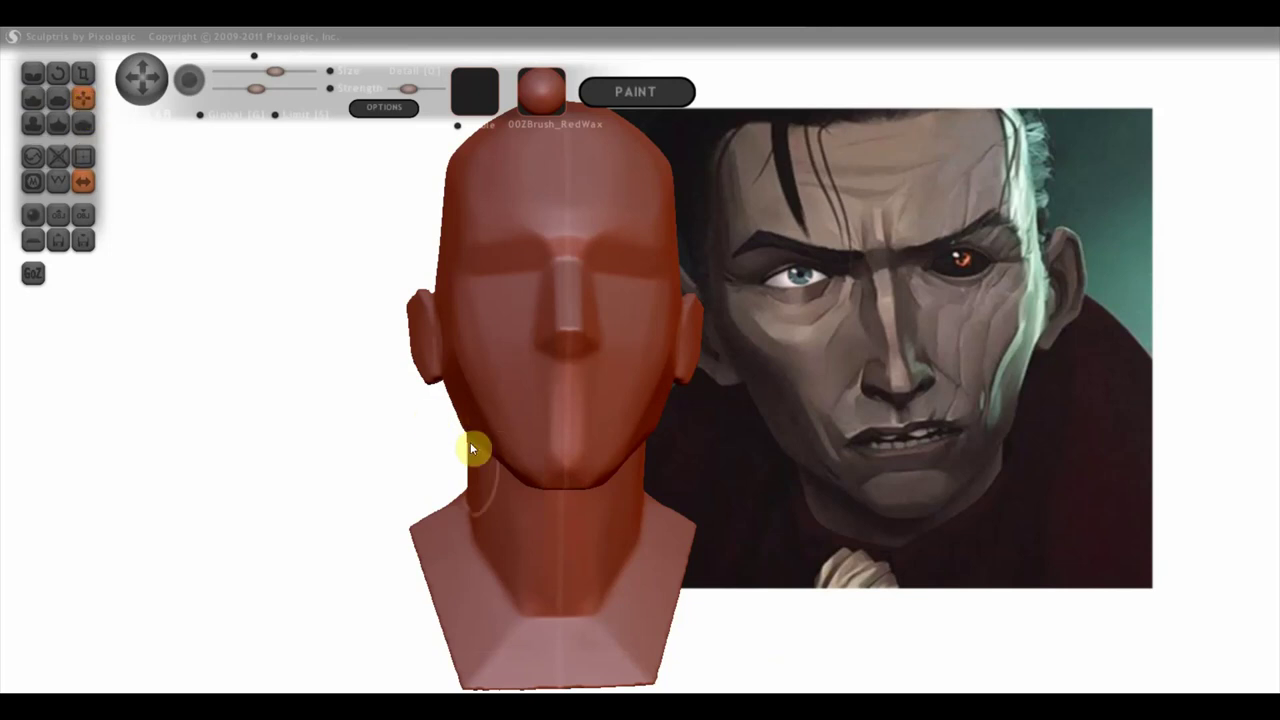
Step: Pull the jaw into a rounder chin from the side, then select Flatten at a three-quarter view
mouse_move(512, 444)
right_mouse_down()
mouse_move(556, 493)
mouse_move(591, 463)
mouse_move(491, 430)
mouse_move(429, 429)
right_mouse_up()
scroll(466, 403, "up", 3)
right_click_drag(513, 448, 489, 456)
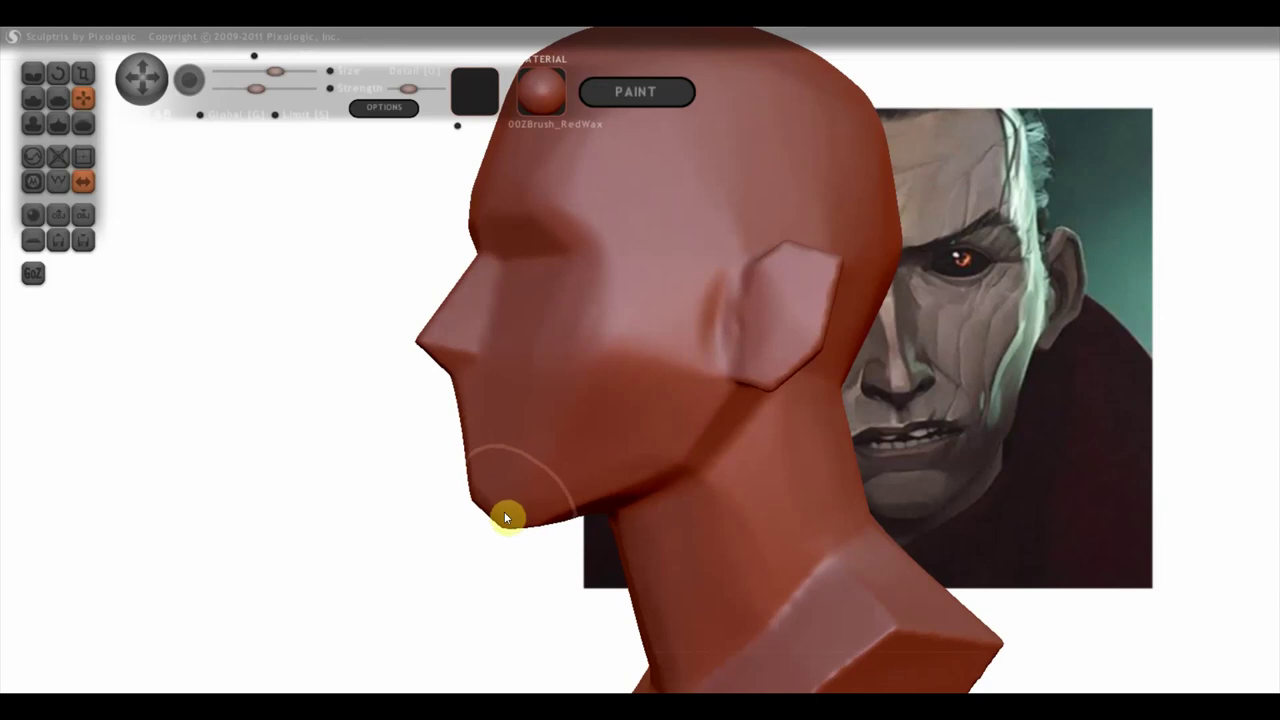
mouse_move(508, 526)
right_mouse_down()
mouse_move(726, 522)
mouse_move(660, 491)
right_mouse_up()
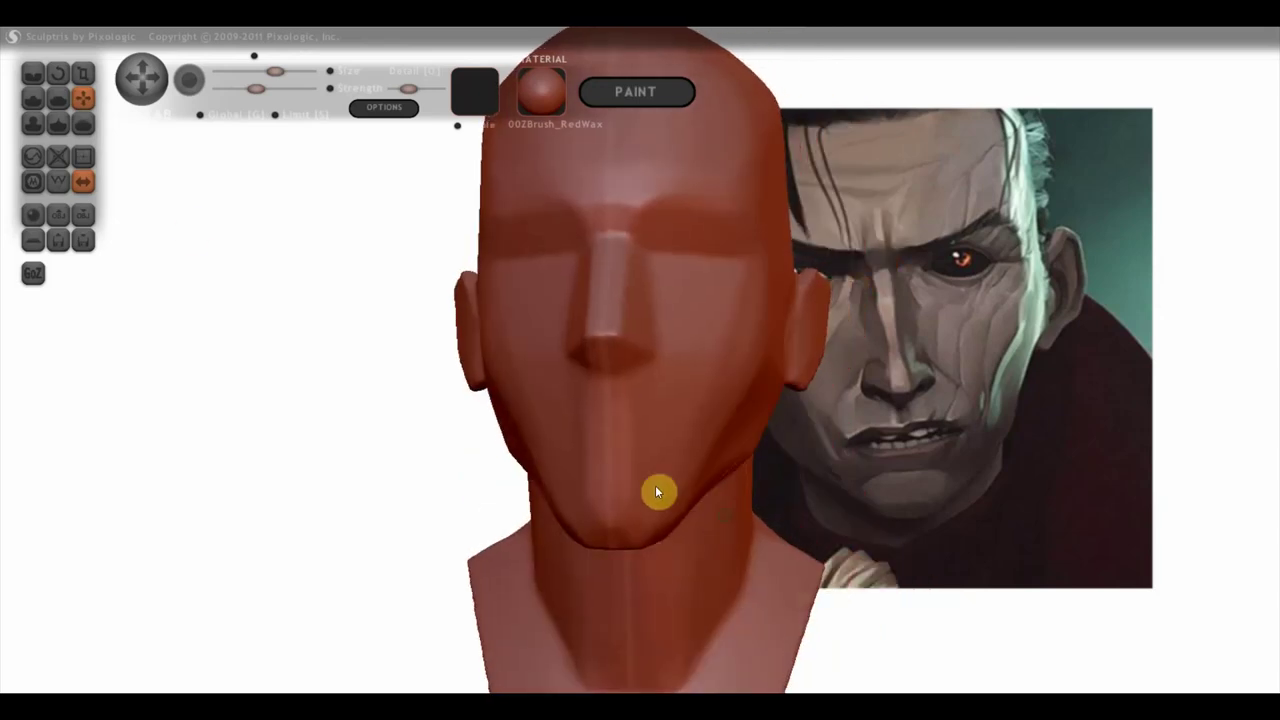
left_click(57, 97)
mouse_move(140, 200)
right_mouse_down()
mouse_move(232, 302)
mouse_move(460, 397)
right_mouse_up()
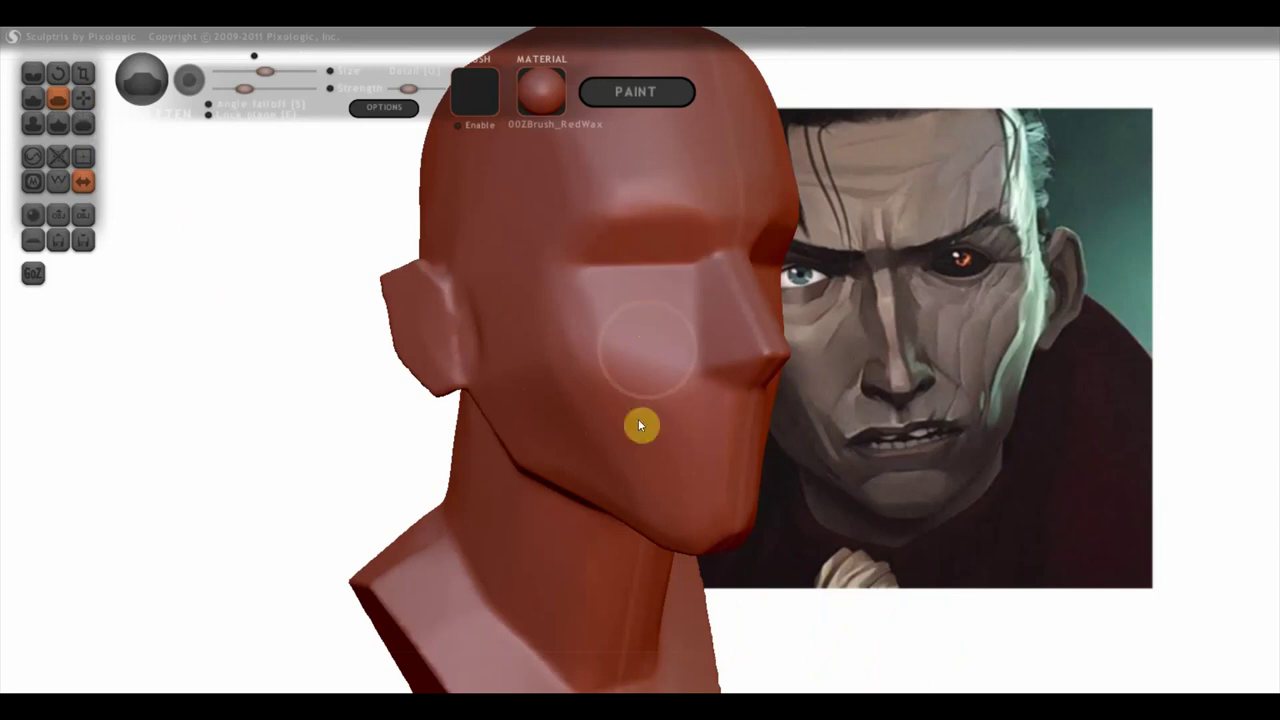
Step: Flatten the left cheek into a crisp plane below the cheekbone from several angles
right_click_drag(626, 374, 720, 391)
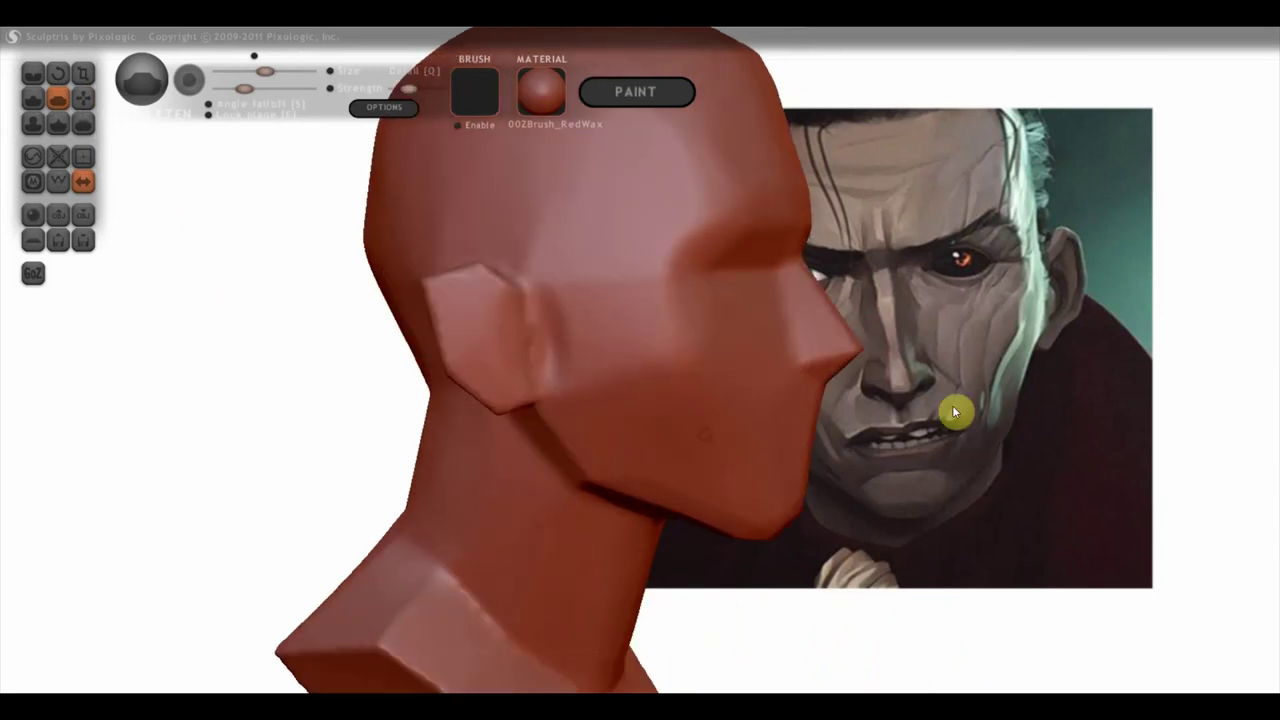
right_click_drag(964, 309, 766, 408)
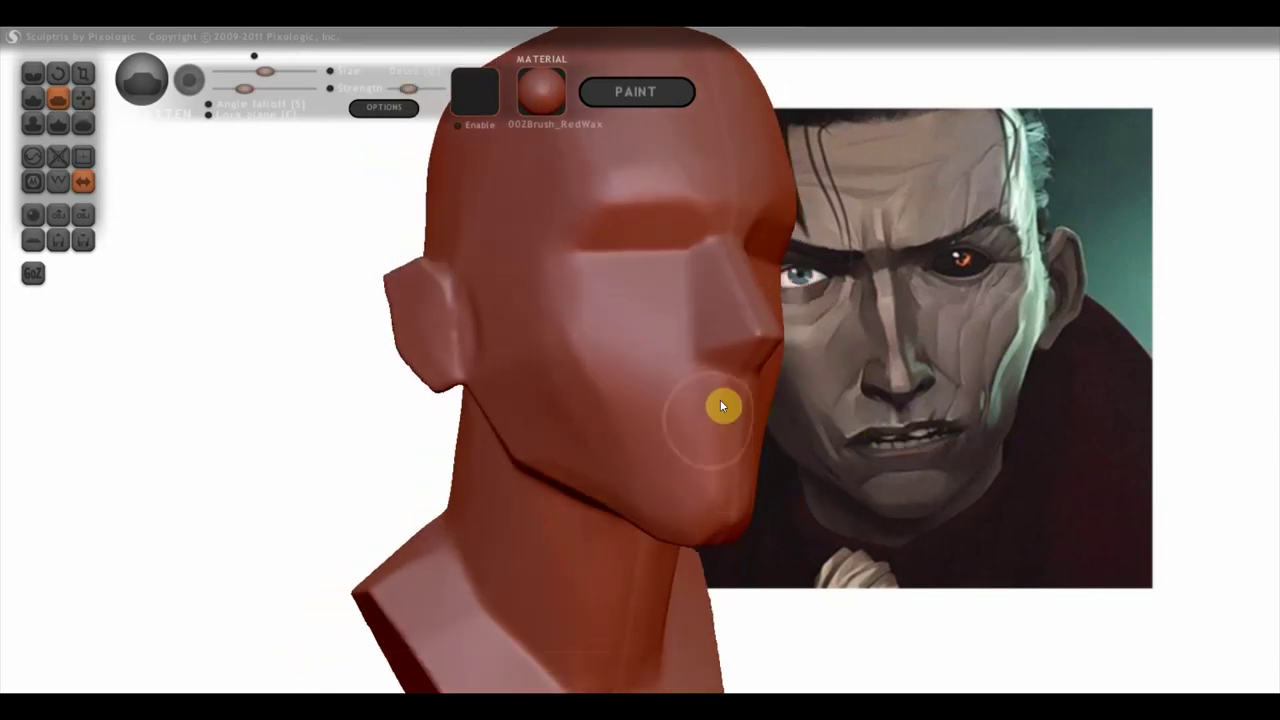
mouse_move(712, 480)
right_mouse_down()
mouse_move(677, 460)
mouse_move(691, 443)
right_mouse_up()
right_click_drag(726, 391, 596, 380)
mouse_move(620, 437)
right_mouse_down()
mouse_move(606, 420)
mouse_move(690, 374)
right_mouse_up()
mouse_move(574, 369)
left_mouse_down()
mouse_move(523, 386)
mouse_move(570, 398)
left_mouse_up()
mouse_move(570, 398)
right_mouse_down()
mouse_move(680, 498)
mouse_move(708, 497)
mouse_move(649, 503)
mouse_move(734, 471)
mouse_move(710, 417)
right_mouse_up()
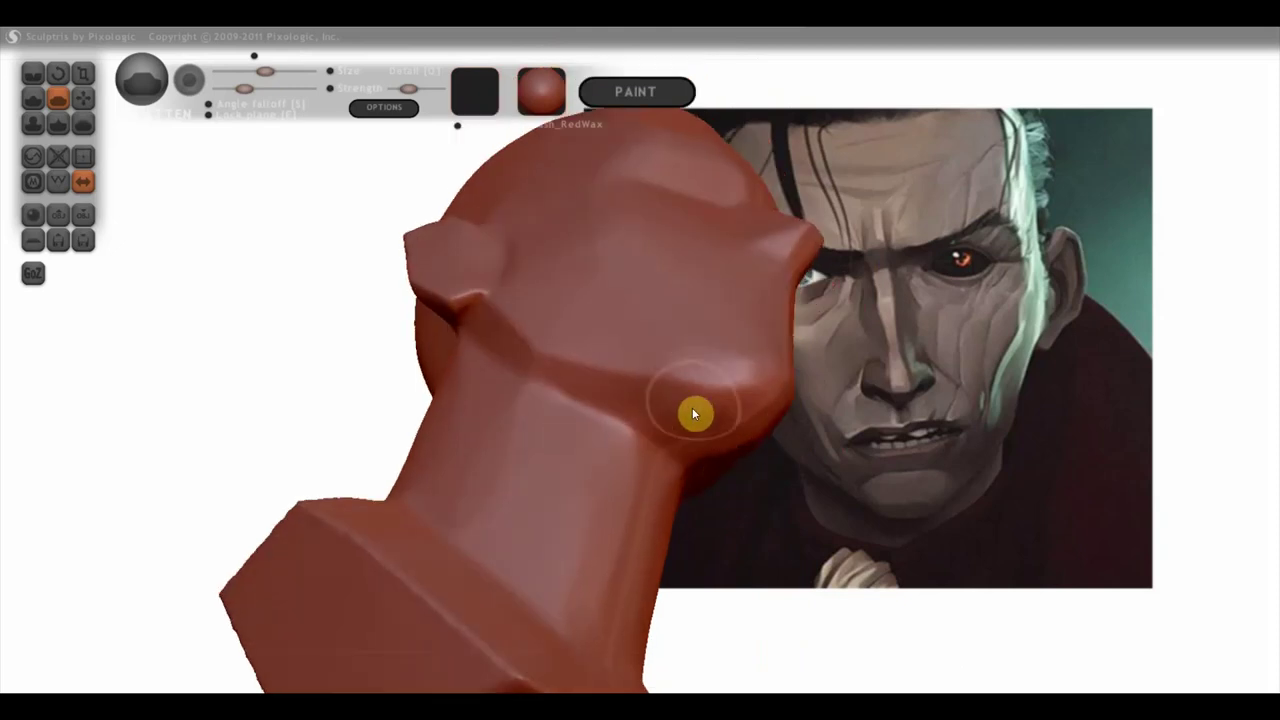
Step: Check the cheek in profile and front view, then select Grab and zoom out
mouse_move(608, 400)
right_mouse_down()
mouse_move(763, 520)
mouse_move(785, 513)
mouse_move(700, 517)
mouse_move(786, 529)
mouse_move(577, 534)
mouse_move(619, 509)
right_mouse_up()
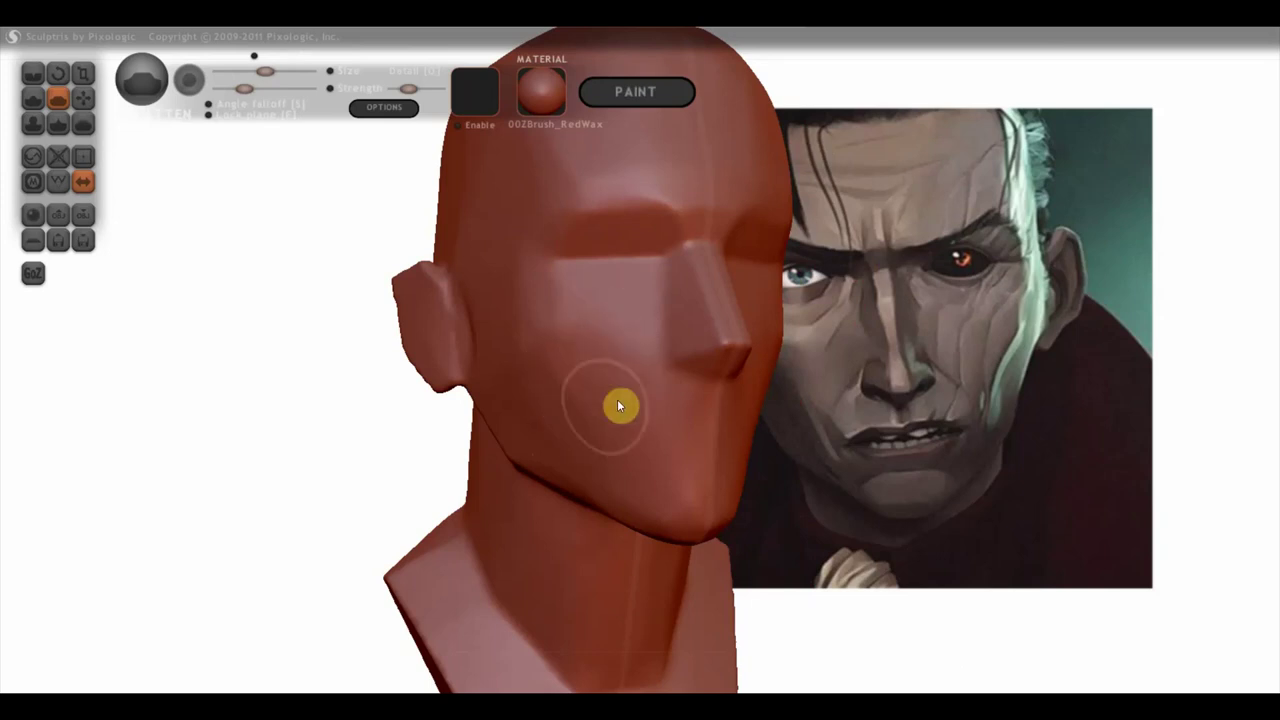
mouse_move(628, 443)
right_mouse_down()
mouse_move(548, 430)
mouse_move(564, 435)
right_mouse_up()
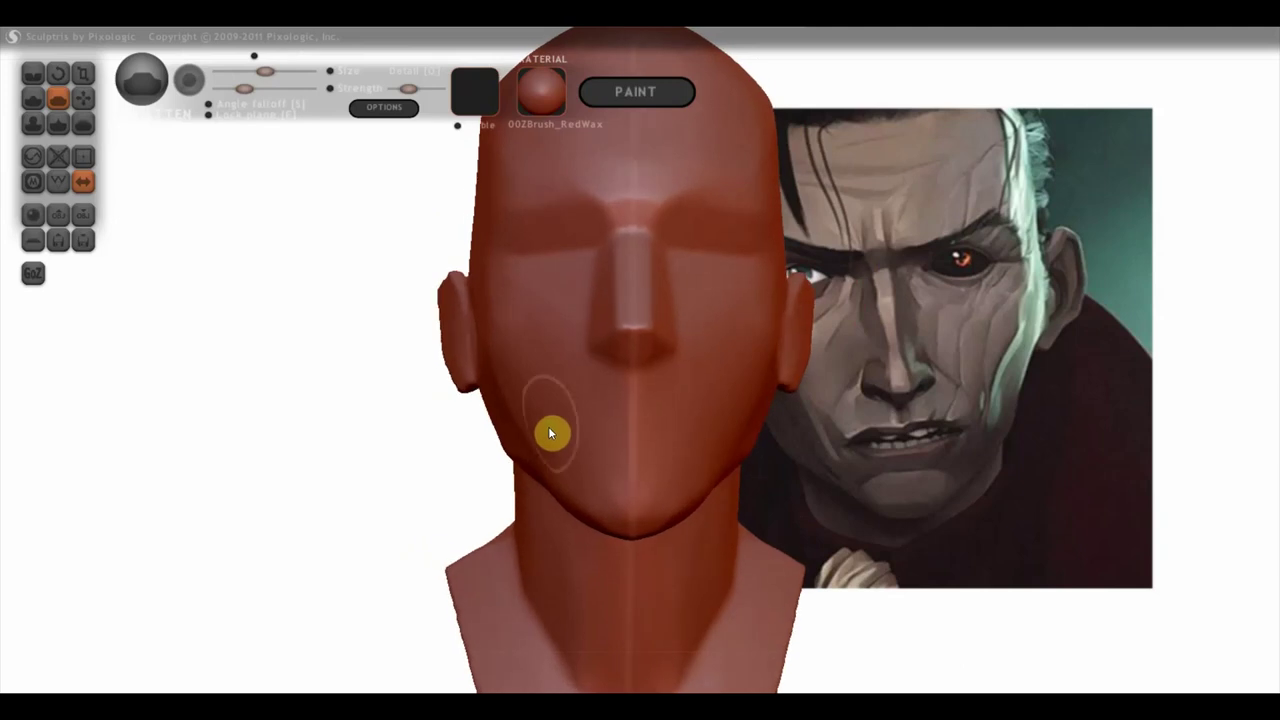
left_click(83, 97)
scroll(536, 369, "down", 2)
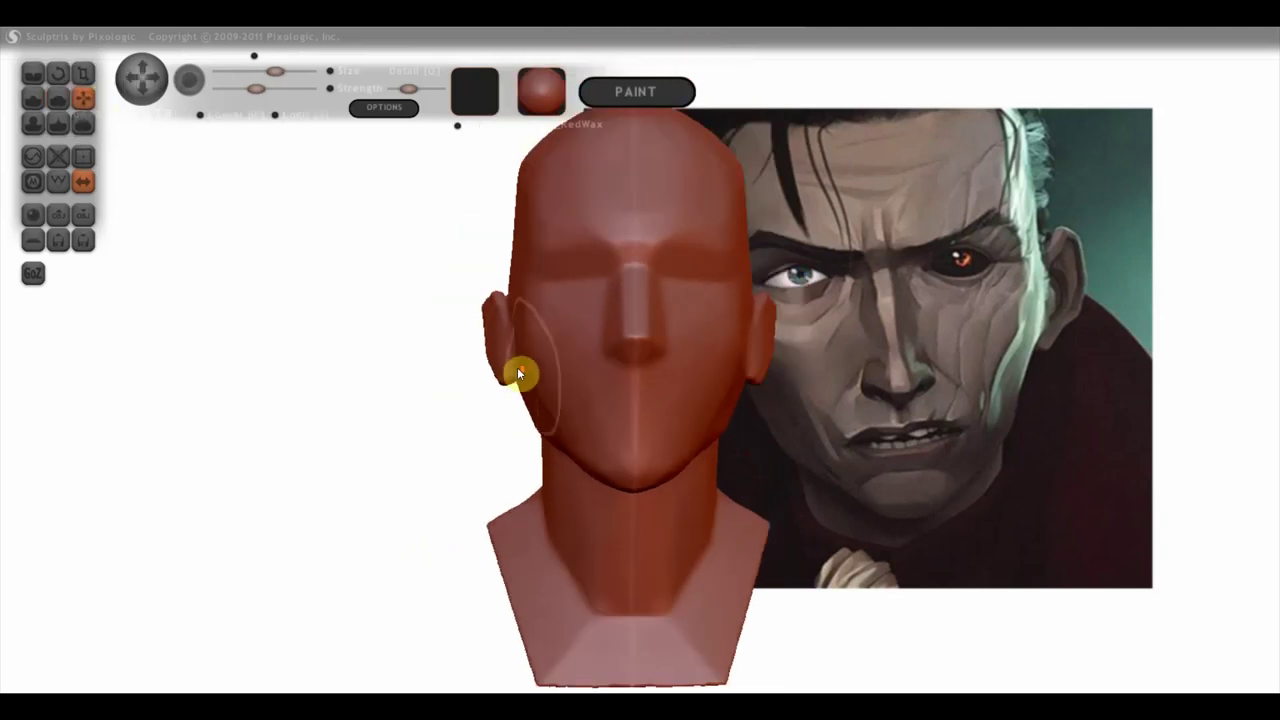
Step: Pull the left cheek outward with the Grab brush
scroll(520, 365, "down", 1)
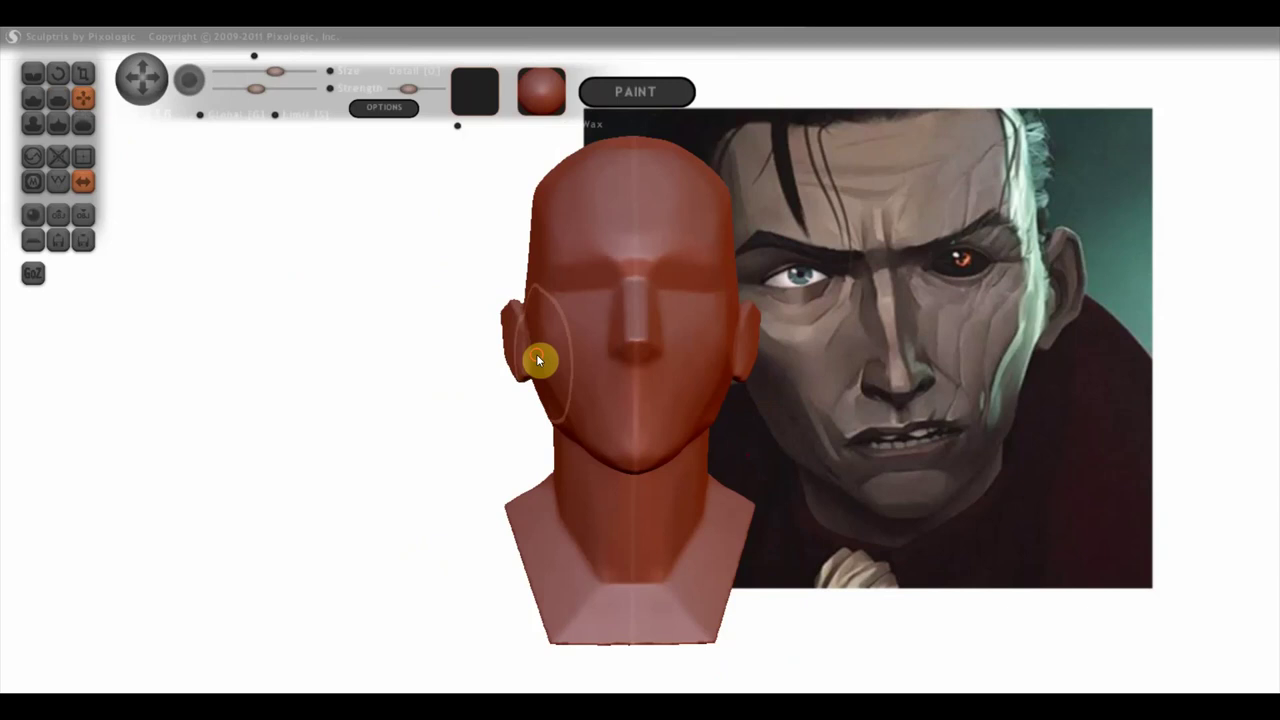
left_click_drag(541, 354, 571, 360)
mouse_move(571, 360)
right_mouse_down()
mouse_move(622, 401)
mouse_move(674, 402)
right_mouse_up()
Step: Raise a ridge along the left temple from the ear toward the crown
mouse_move(566, 380)
right_mouse_down()
mouse_move(578, 392)
mouse_move(731, 337)
mouse_move(860, 346)
mouse_move(499, 372)
mouse_move(271, 354)
right_mouse_up()
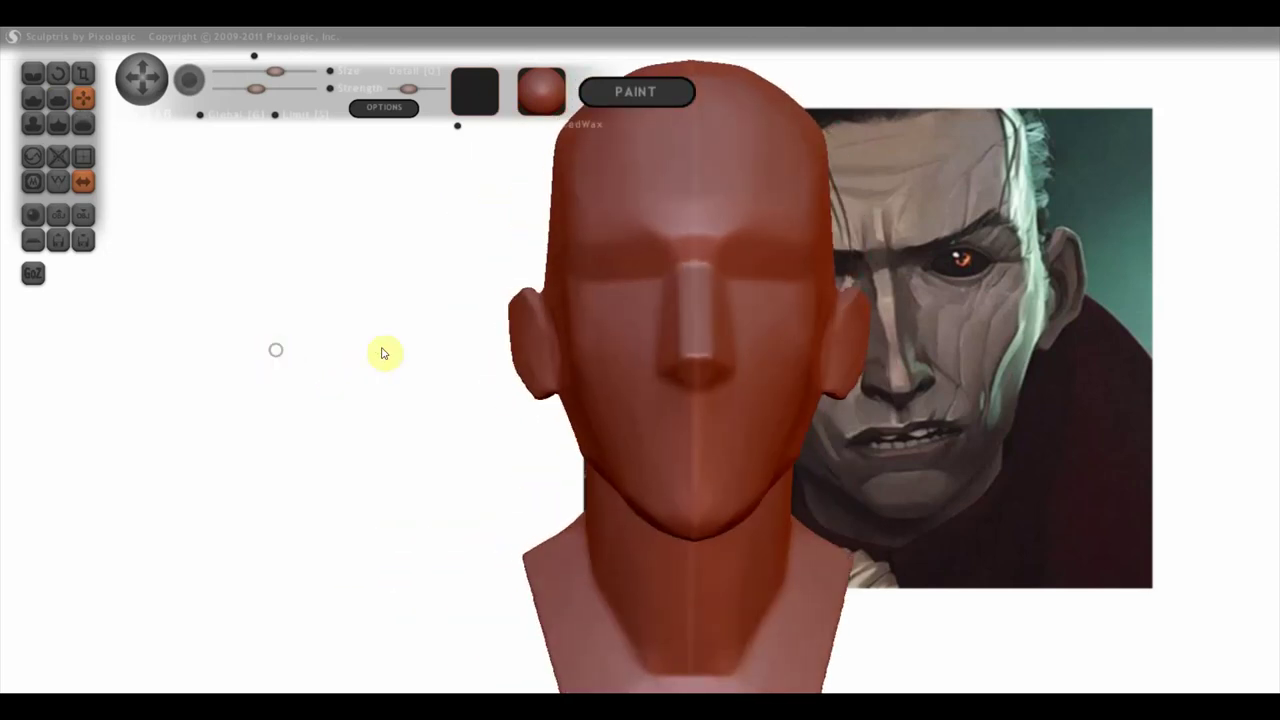
right_click_drag(447, 349, 458, 356)
scroll(532, 302, "down", 3)
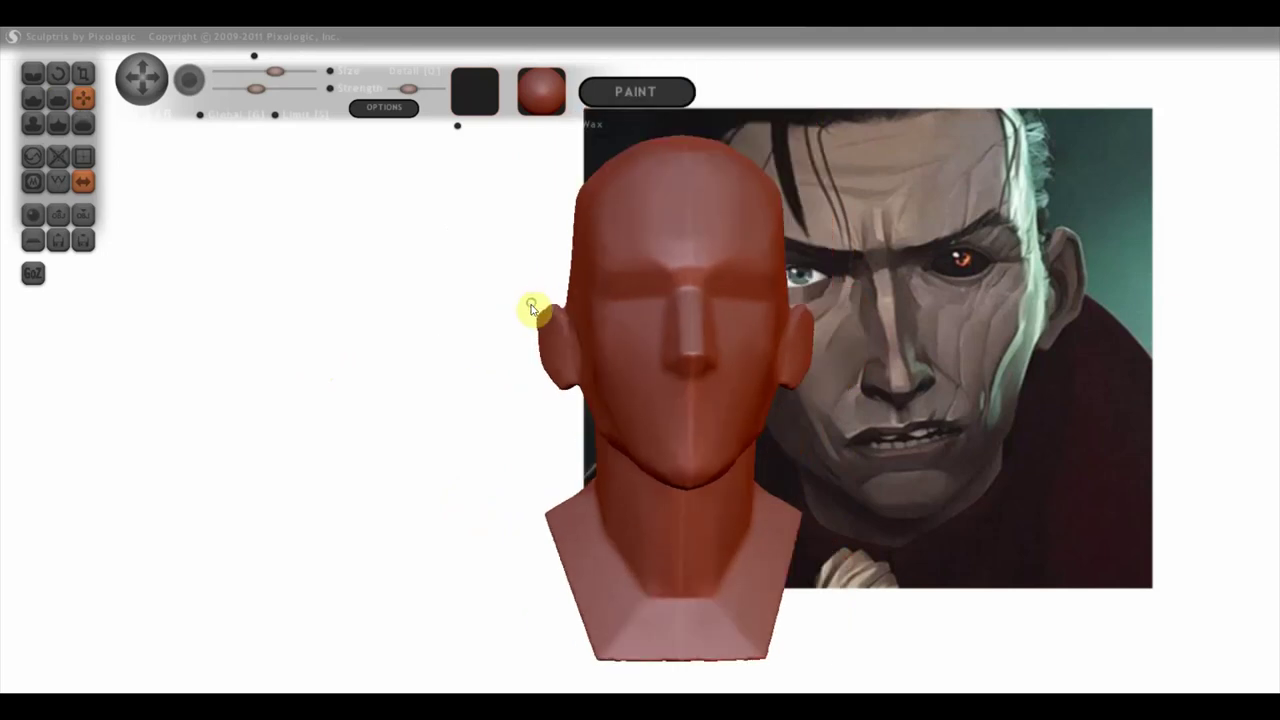
mouse_move(557, 297)
left_mouse_down()
mouse_move(576, 256)
mouse_move(595, 260)
left_mouse_up()
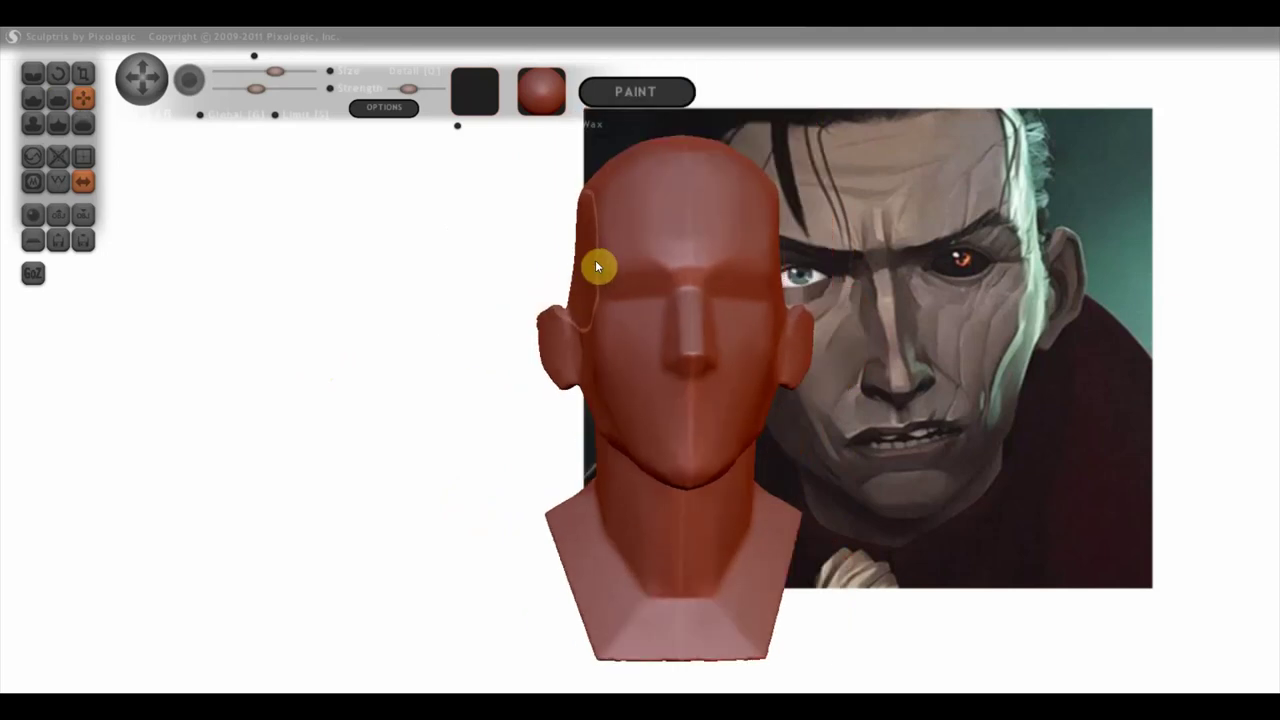
Step: Reshape and refine the back of the neck with Grab strokes
right_click_drag(723, 337, 578, 370)
mouse_move(689, 234)
right_mouse_down()
mouse_move(743, 320)
mouse_move(726, 343)
right_mouse_up()
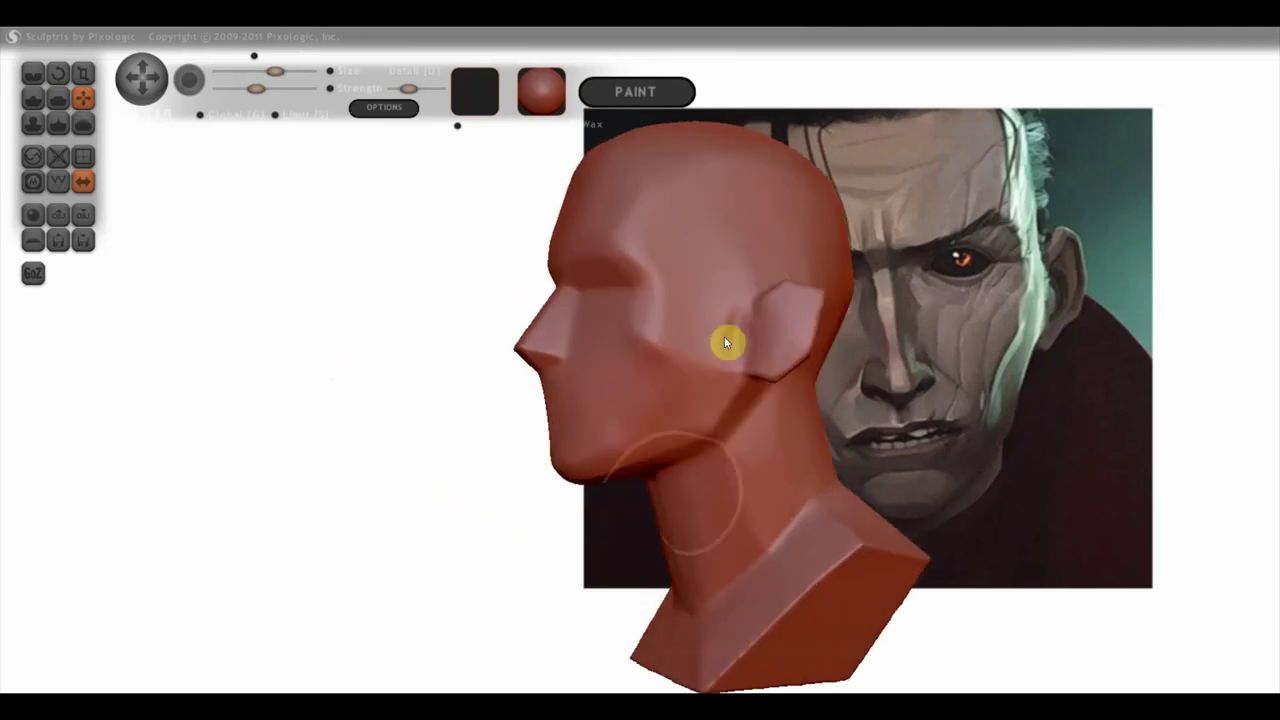
mouse_move(694, 523)
right_mouse_down()
mouse_move(889, 521)
mouse_move(777, 484)
mouse_move(820, 480)
mouse_move(551, 517)
right_mouse_up()
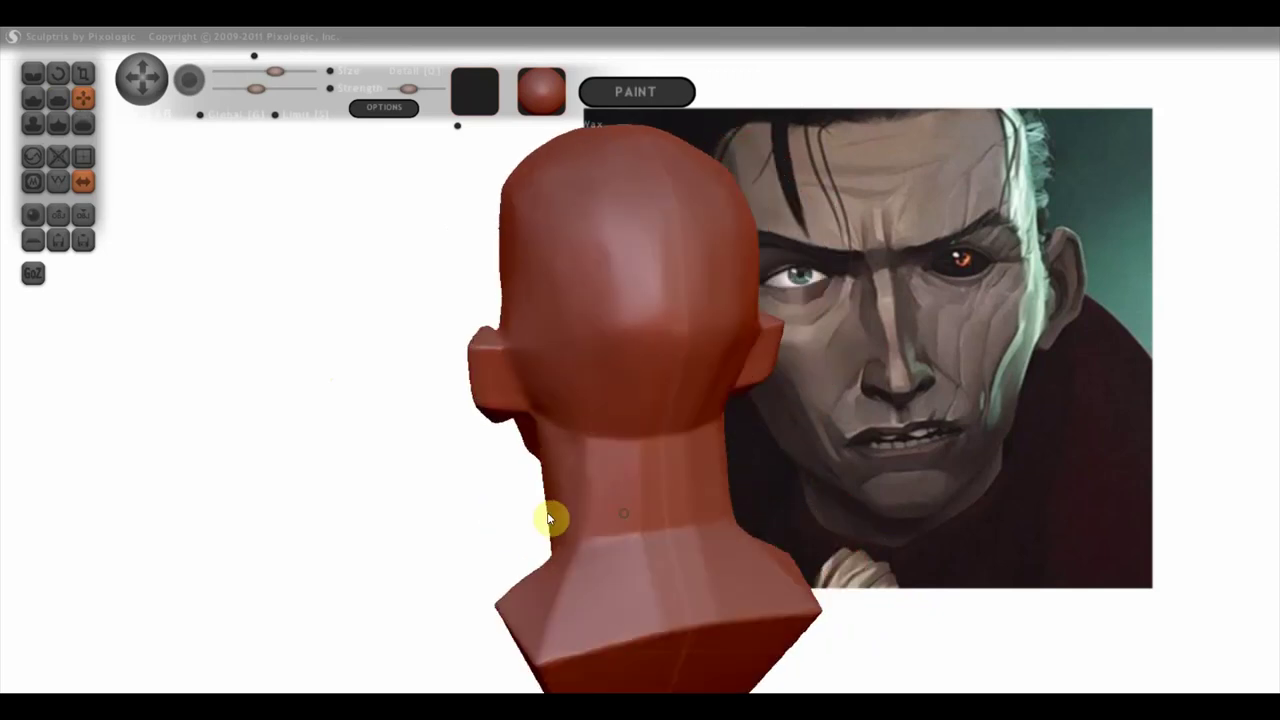
mouse_move(580, 487)
left_mouse_down()
mouse_move(551, 480)
mouse_move(608, 500)
left_mouse_up()
mouse_move(608, 500)
right_mouse_down()
mouse_move(800, 477)
mouse_move(988, 477)
mouse_move(837, 506)
right_mouse_up()
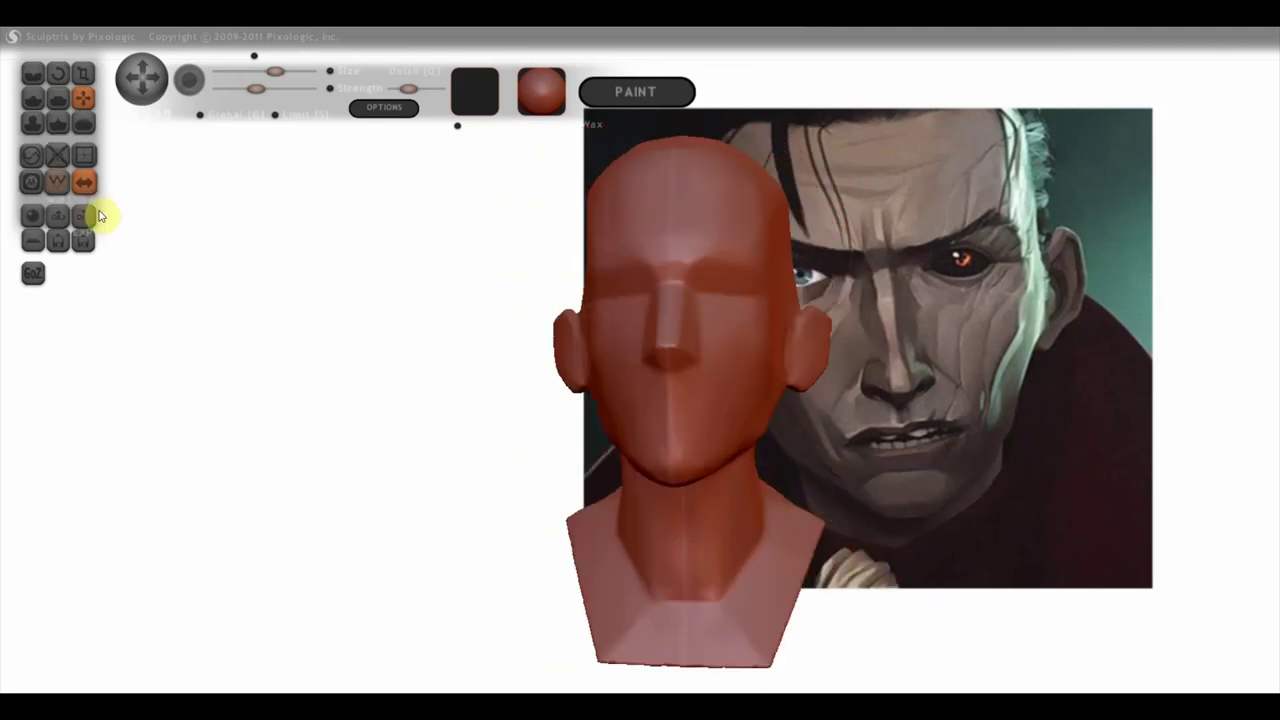
left_click(57, 97)
Step: Flatten the side of the neck into a plane and check the back of the head
right_click_drag(740, 445, 494, 457)
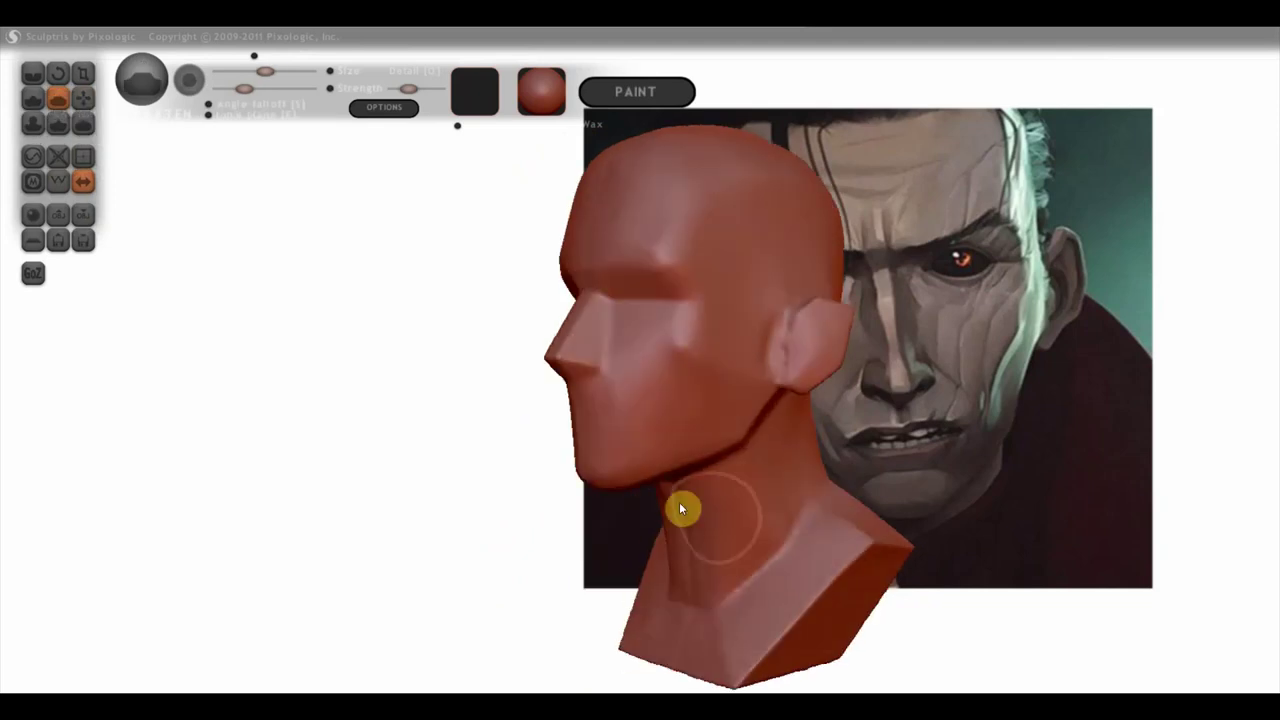
mouse_move(824, 498)
right_mouse_down("alt")
mouse_move(790, 472)
mouse_move(614, 470)
mouse_move(727, 445)
right_mouse_up("alt")
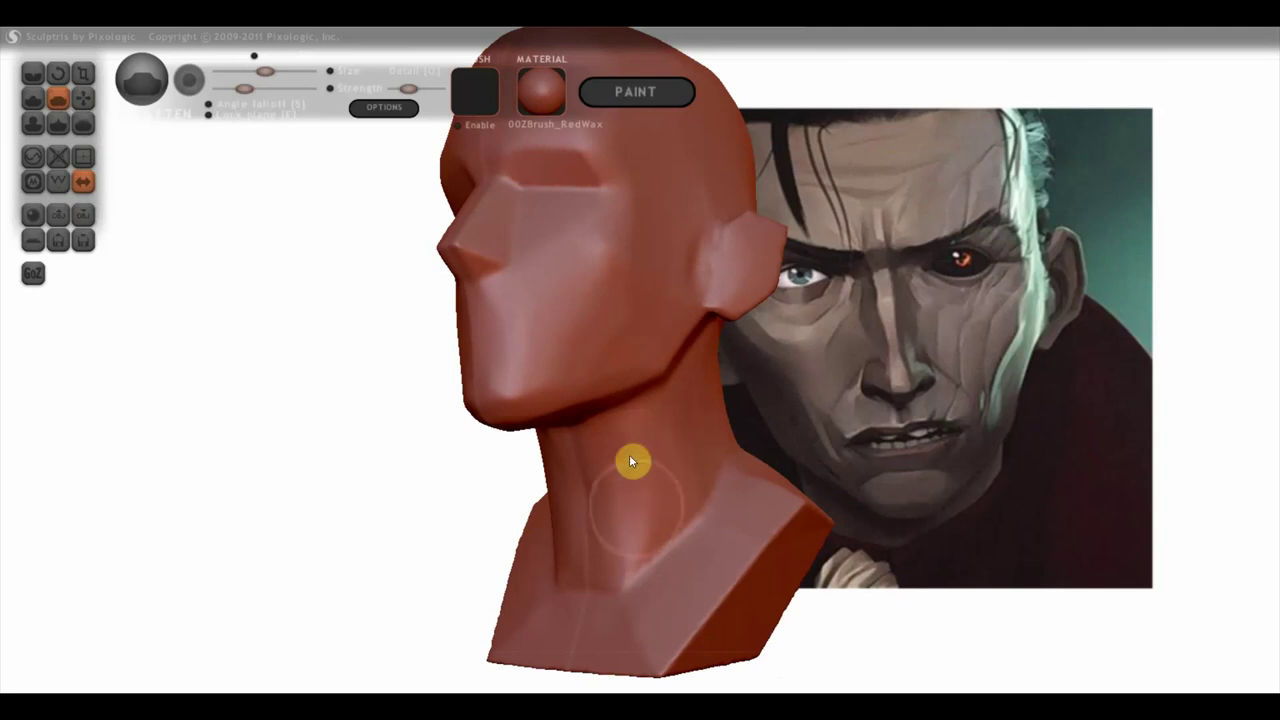
mouse_move(623, 544)
right_mouse_down()
mouse_move(629, 463)
mouse_move(663, 488)
mouse_move(709, 405)
right_mouse_up()
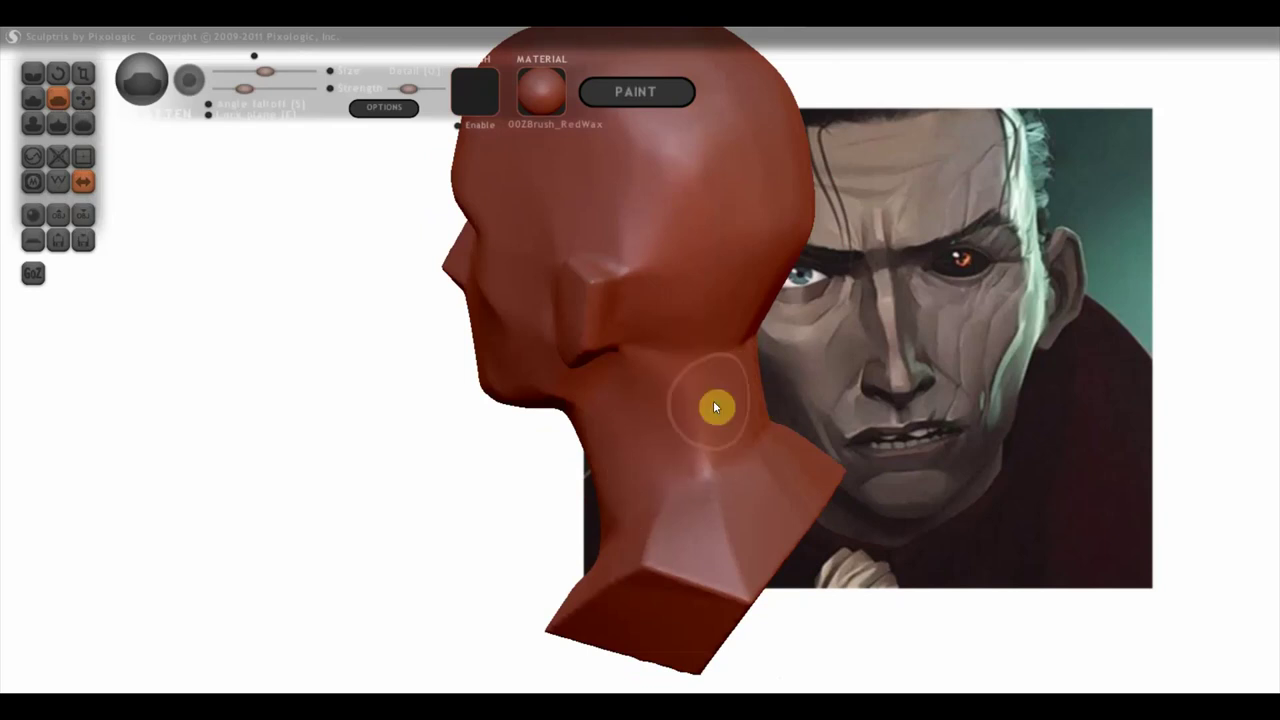
mouse_move(696, 437)
left_mouse_down()
mouse_move(737, 560)
mouse_move(662, 526)
mouse_move(663, 542)
left_mouse_up()
mouse_move(734, 388)
right_mouse_down()
mouse_move(652, 397)
mouse_move(613, 366)
mouse_move(563, 391)
right_mouse_up()
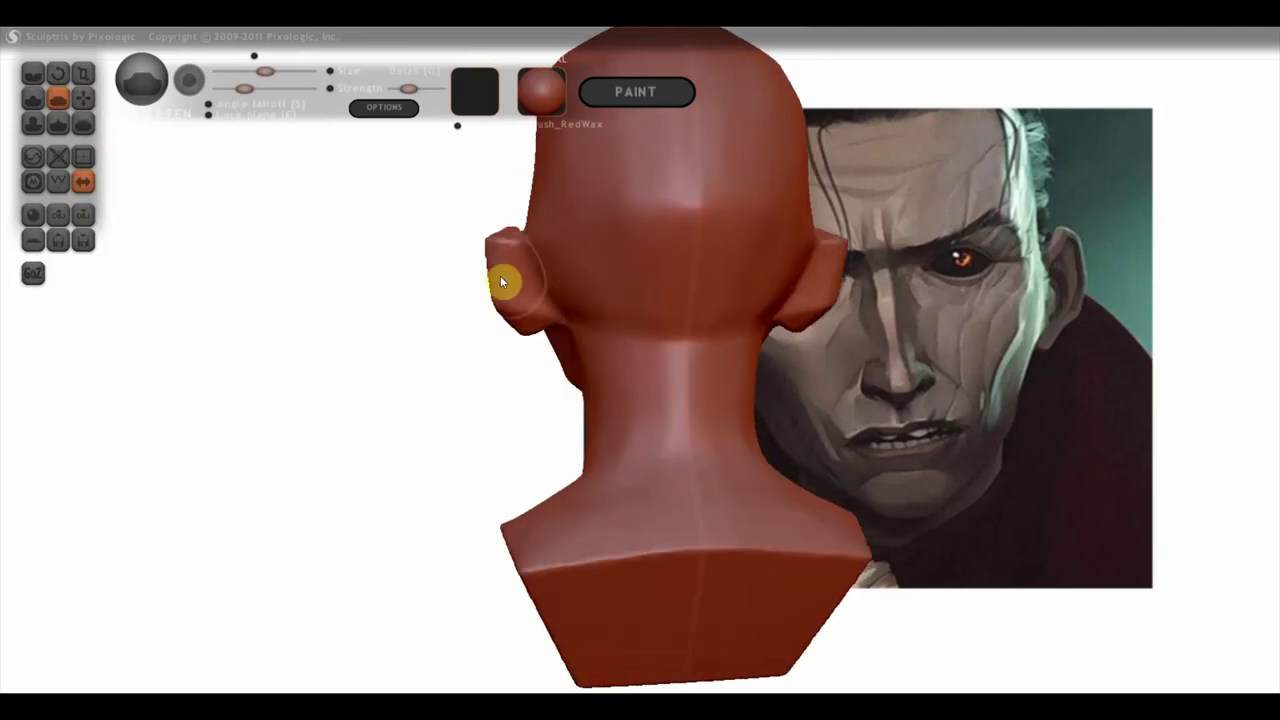
left_click(83, 100)
scroll(485, 314, "down", 2)
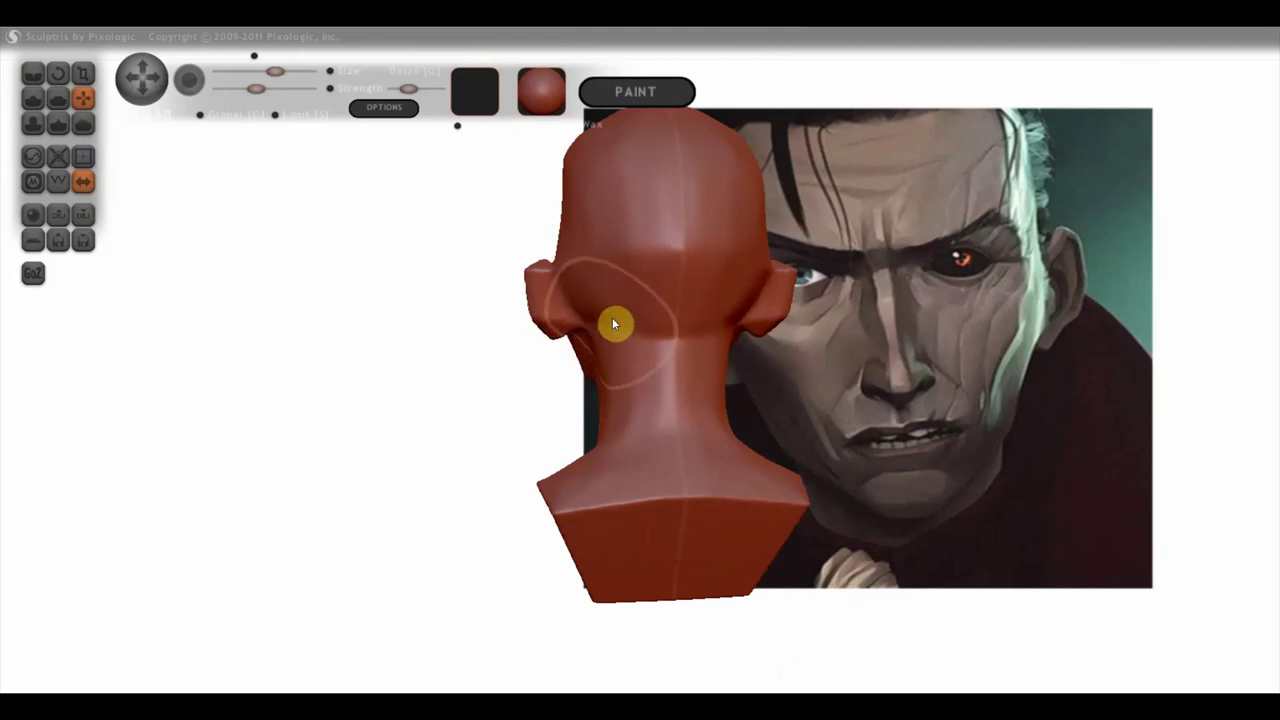
Step: Select the Draw brush with the head turned to a three-quarter view
scroll(612, 326, "up", 2)
scroll(570, 287, "up", 2)
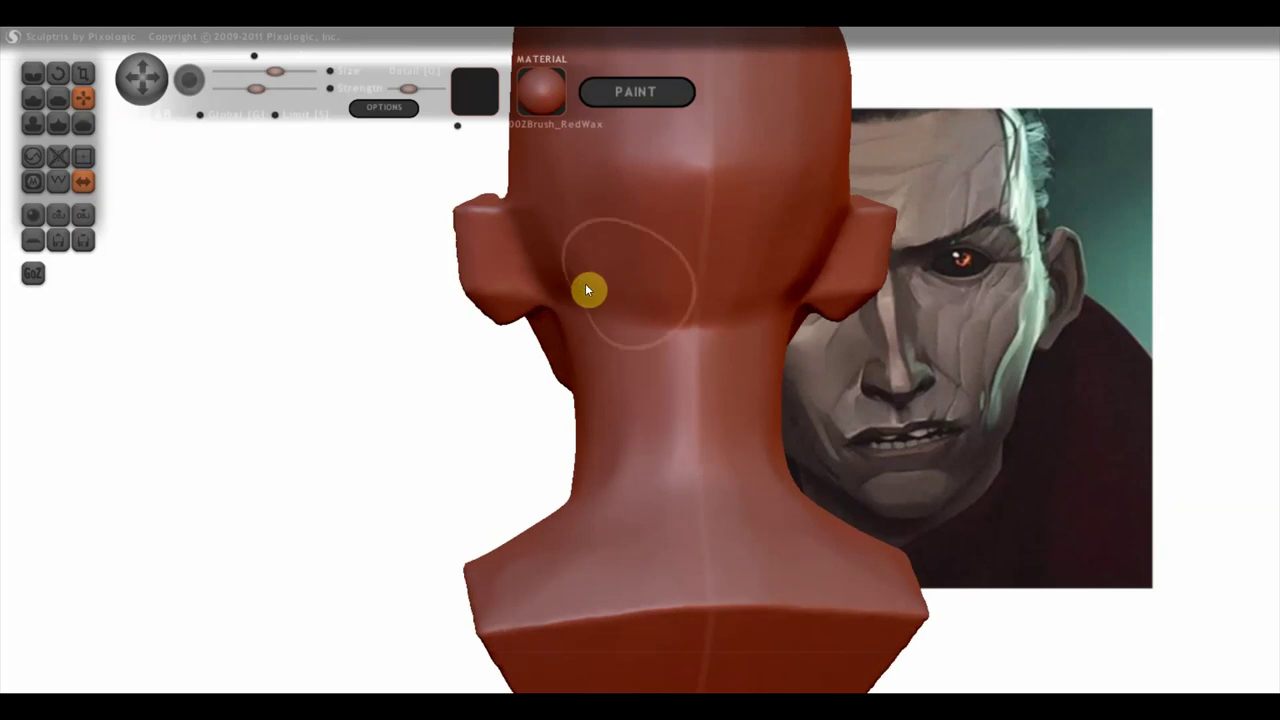
mouse_move(894, 244)
left_mouse_down()
mouse_move(733, 268)
mouse_move(287, 265)
mouse_move(480, 286)
mouse_move(466, 286)
left_mouse_up()
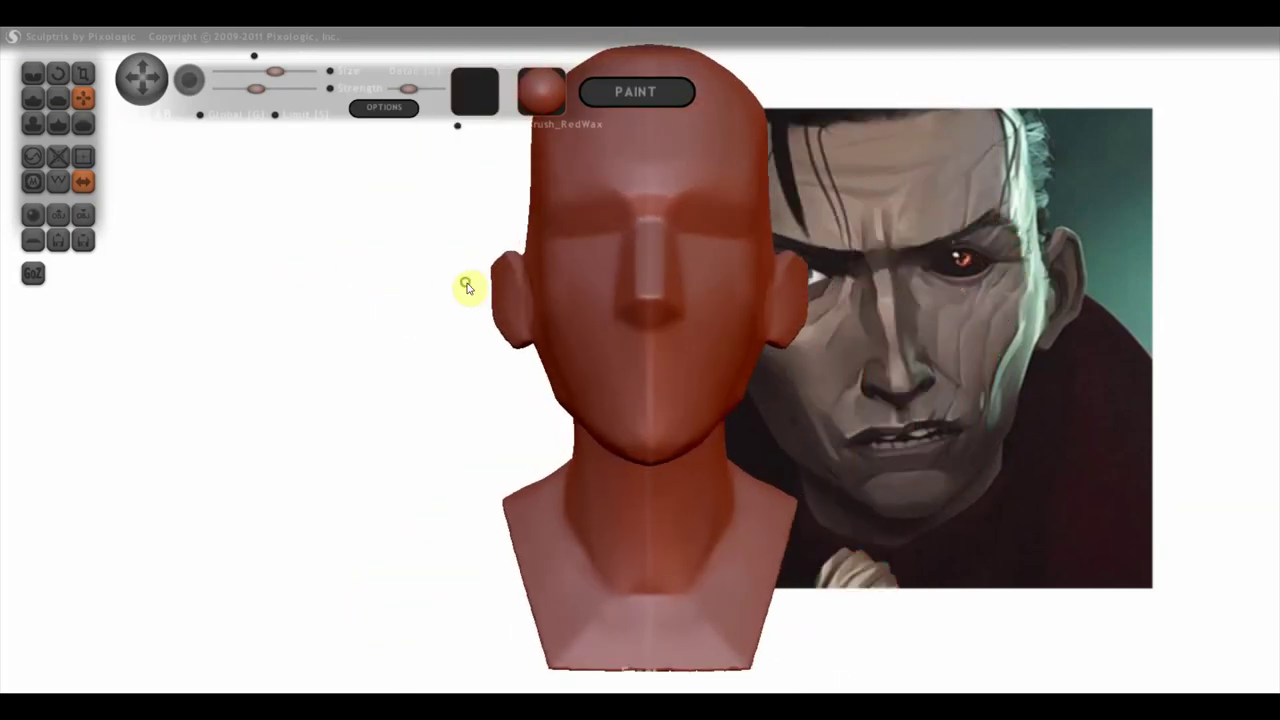
scroll(457, 337, "up", 2)
left_click_drag(457, 337, 529, 340)
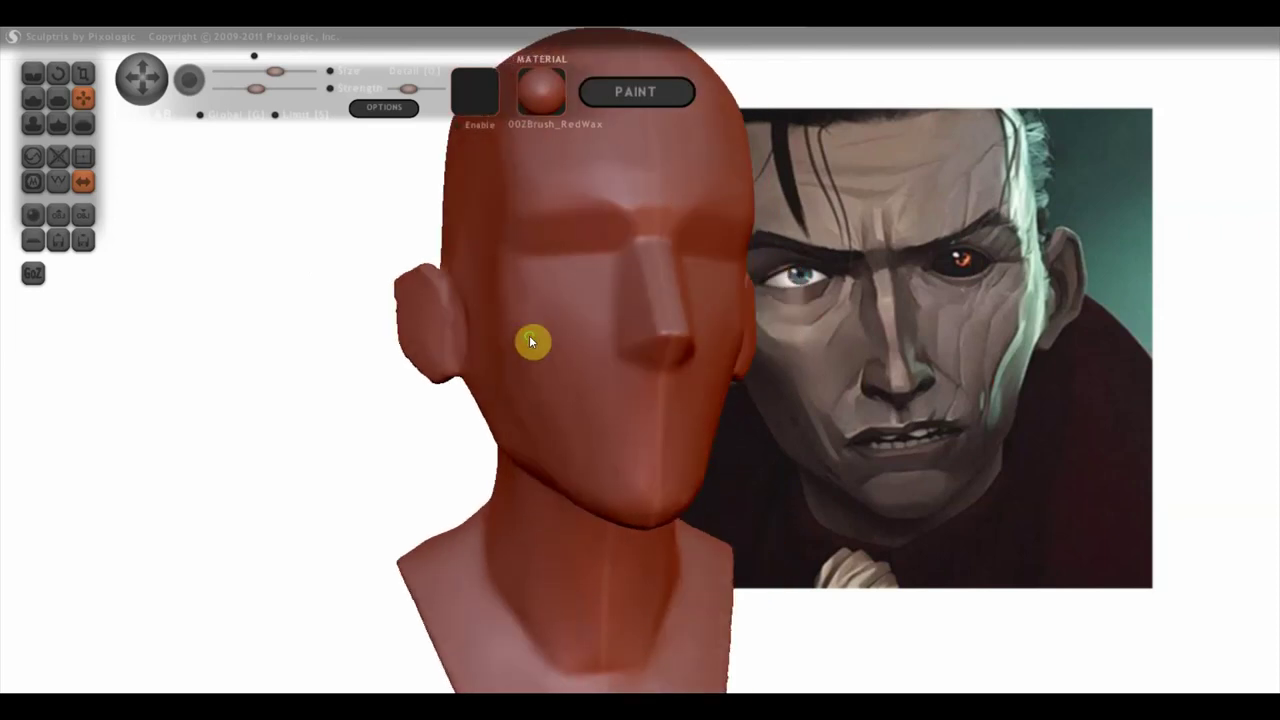
left_click(33, 75)
left_click_drag(354, 343, 466, 365)
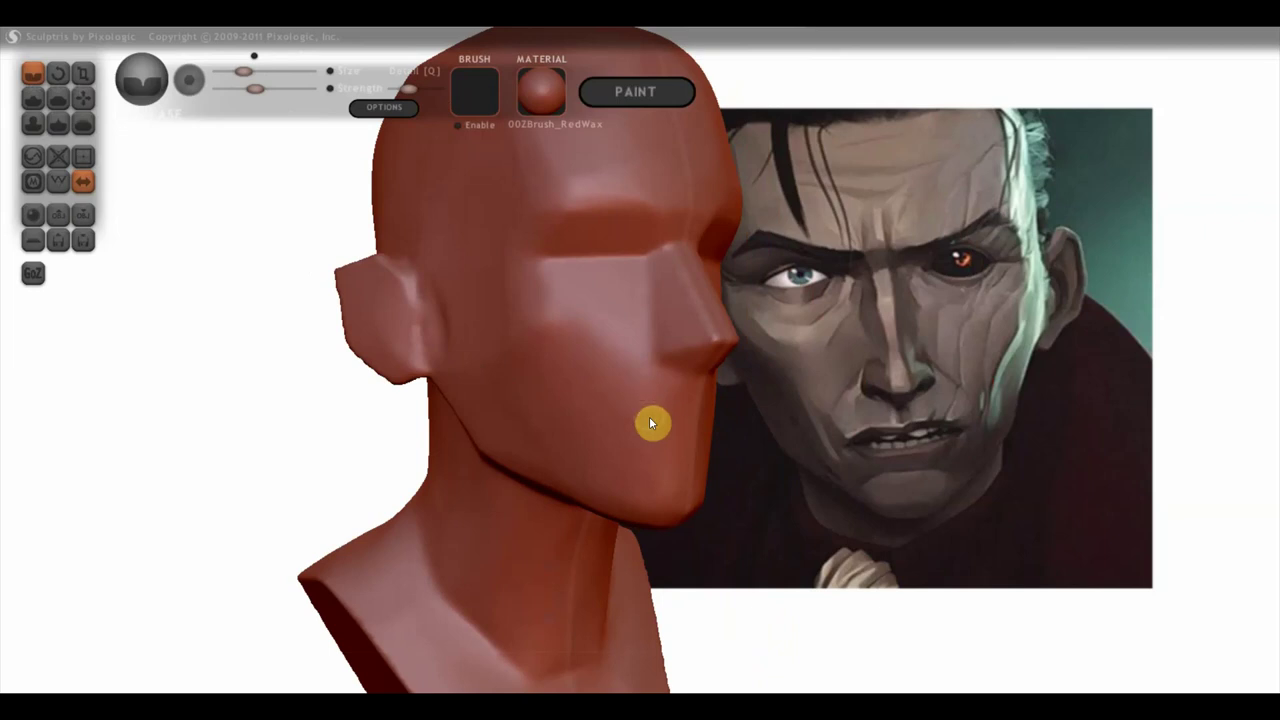
Step: Inspect the head from the side and front, then select the Flatten brush
mouse_move(598, 467)
right_mouse_down()
mouse_move(500, 480)
mouse_move(443, 463)
right_mouse_up()
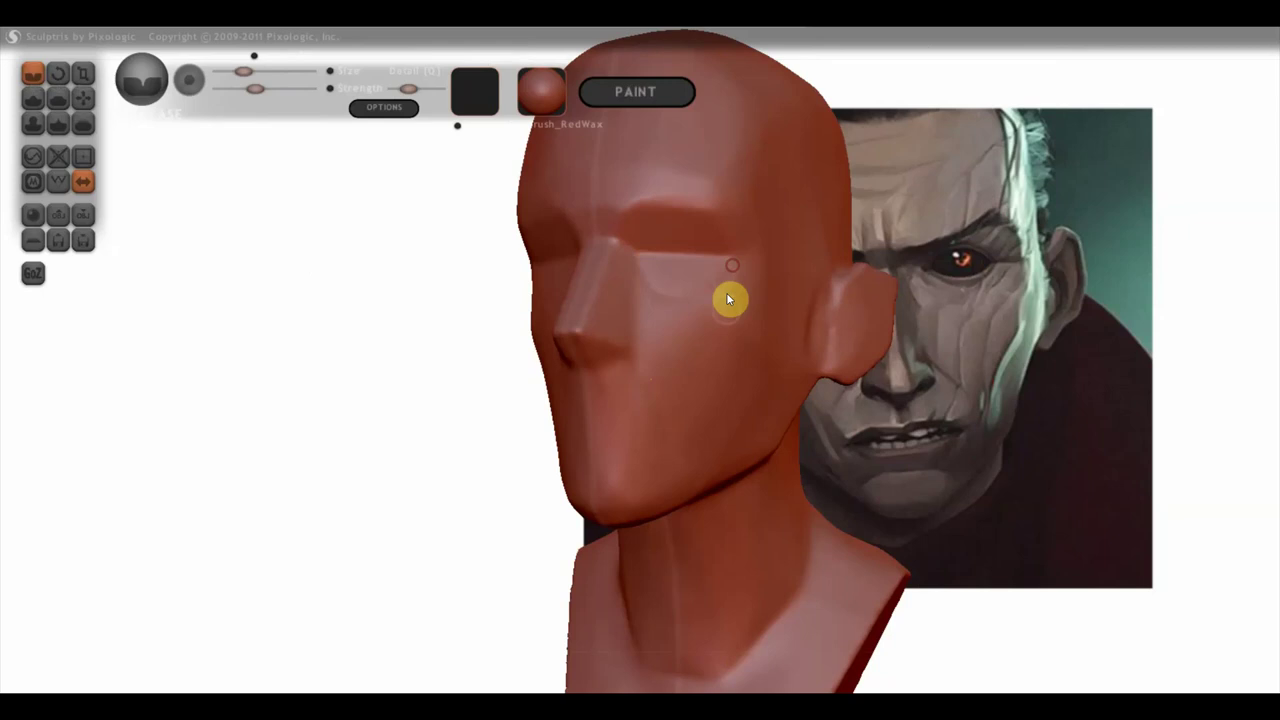
right_click_drag(726, 318, 738, 320)
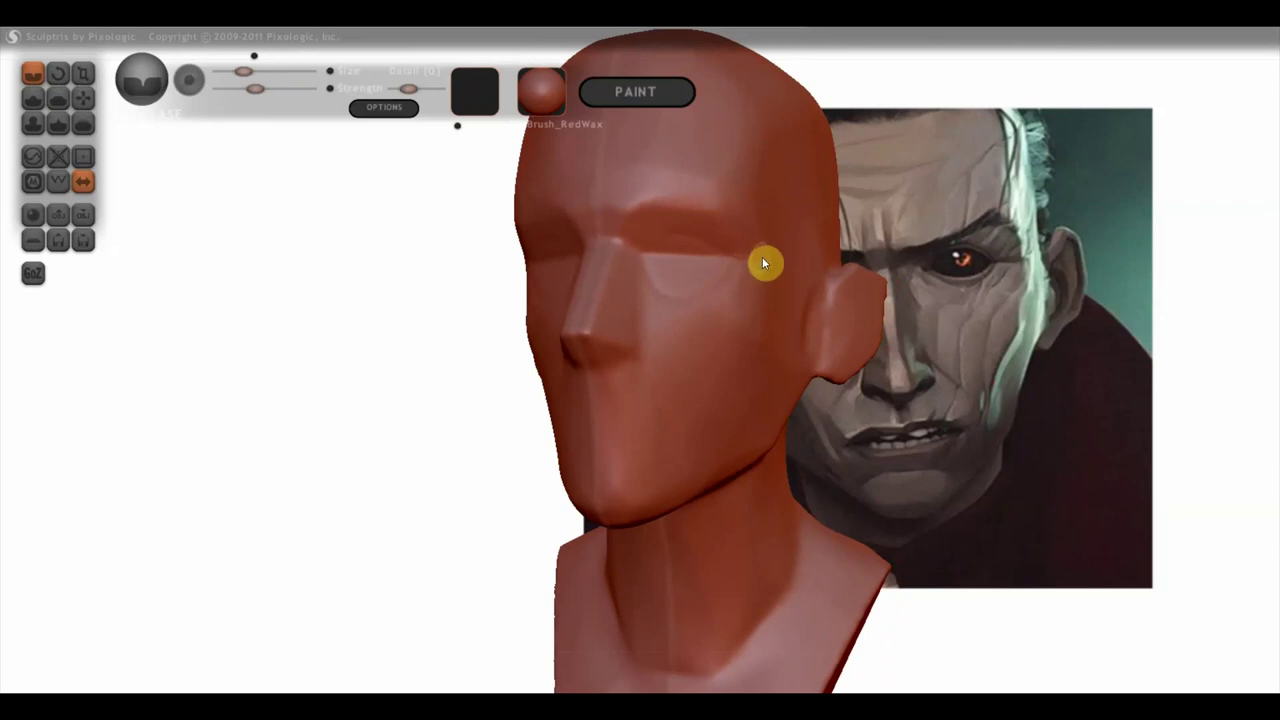
right_click_drag(777, 246, 691, 206)
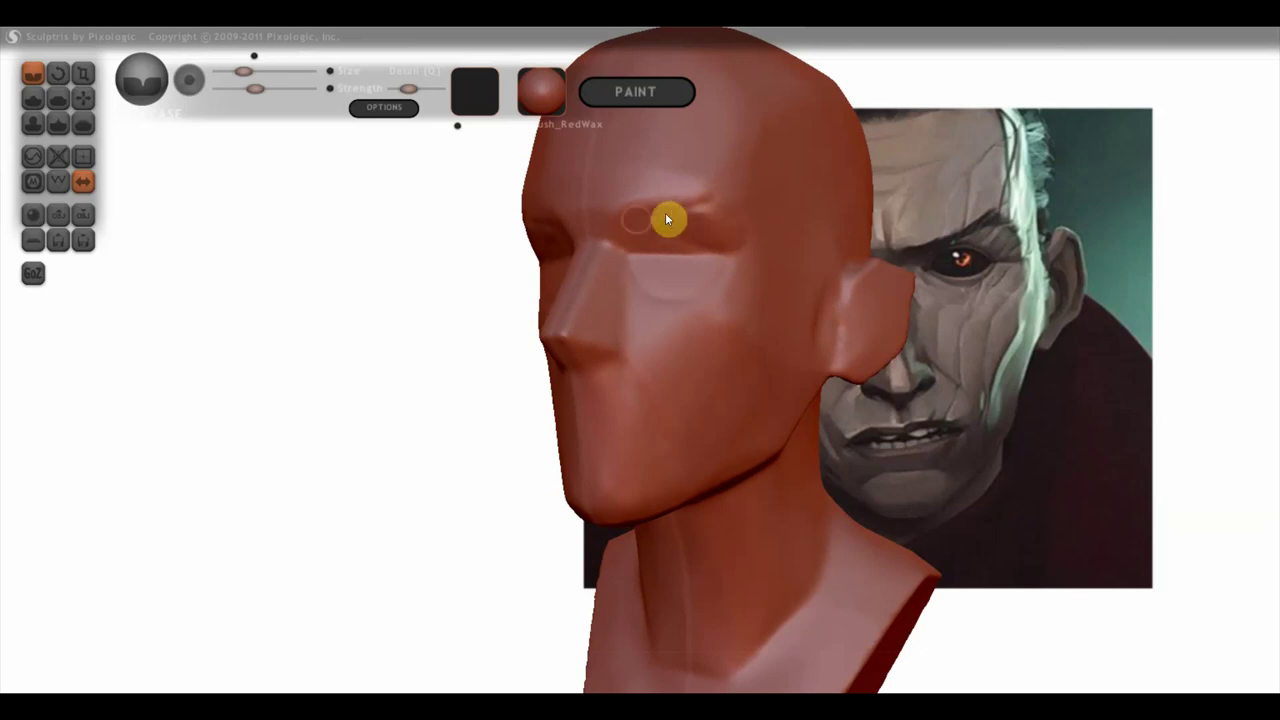
right_click_drag(697, 207, 812, 225)
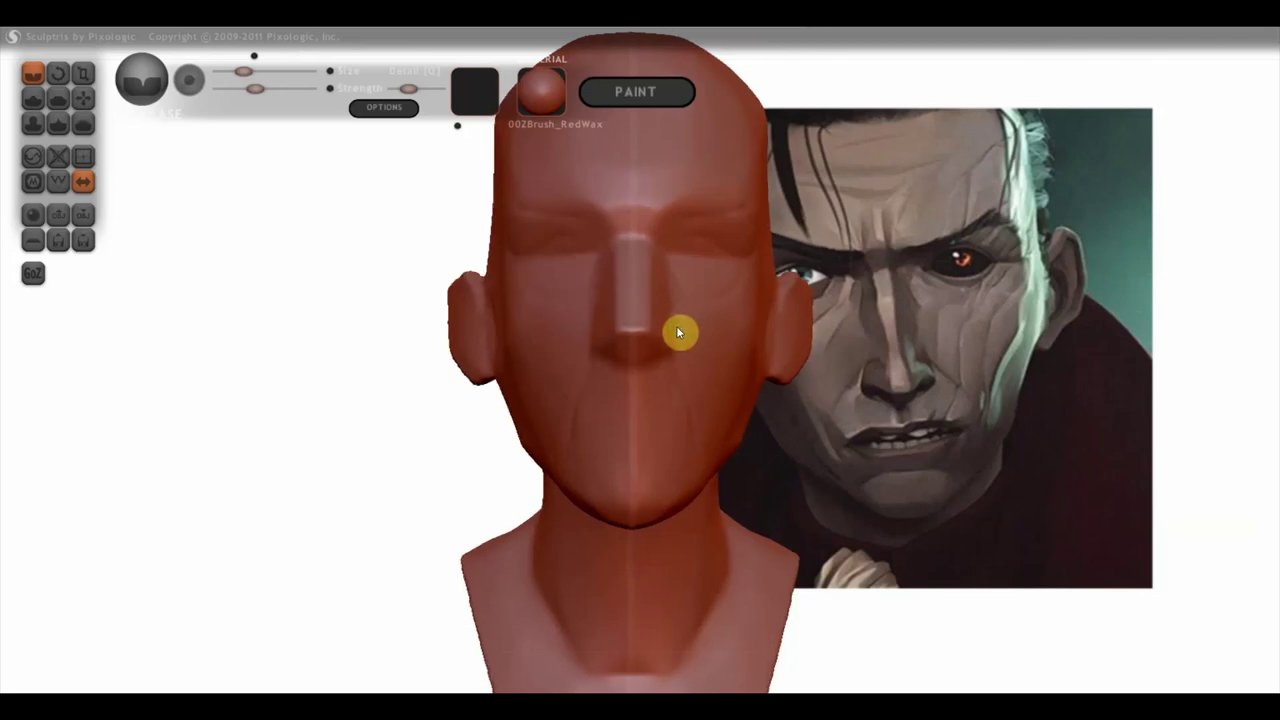
left_click(33, 97)
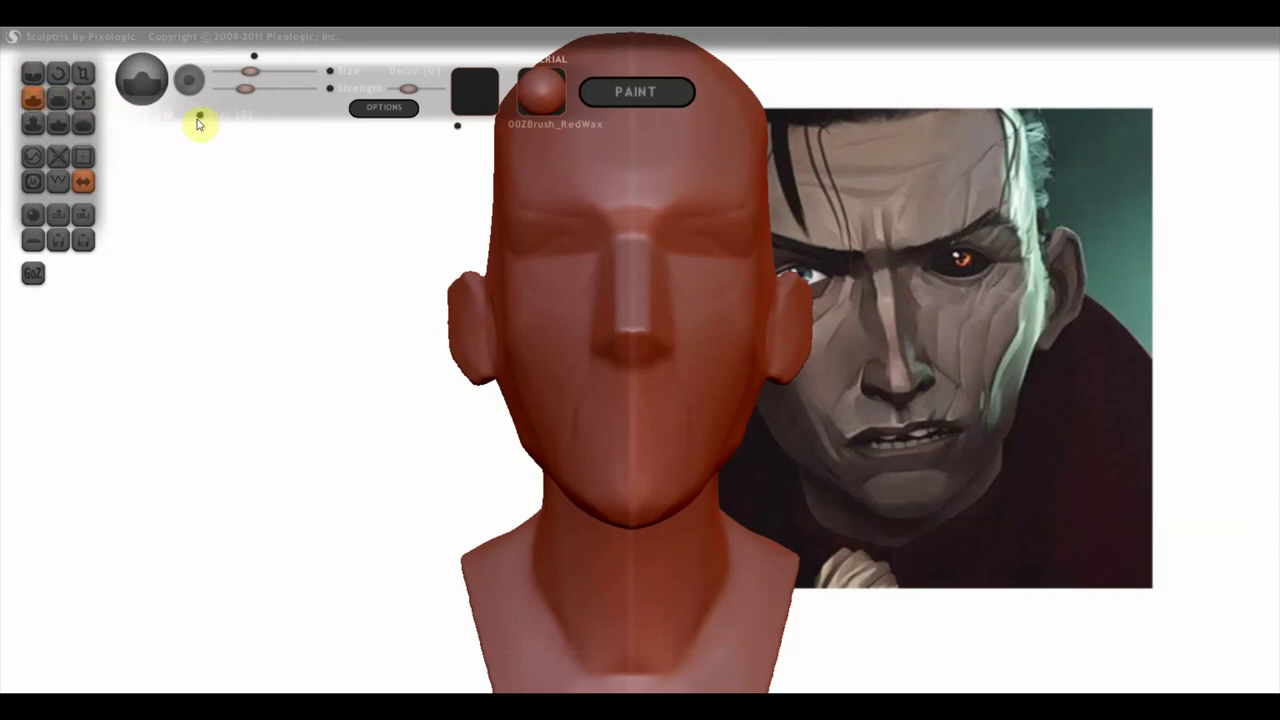
Step: Enlarge the brush size and zoom in on the left eye area
scroll(183, 141, "up", 2)
left_click_drag(383, 191, 561, 276)
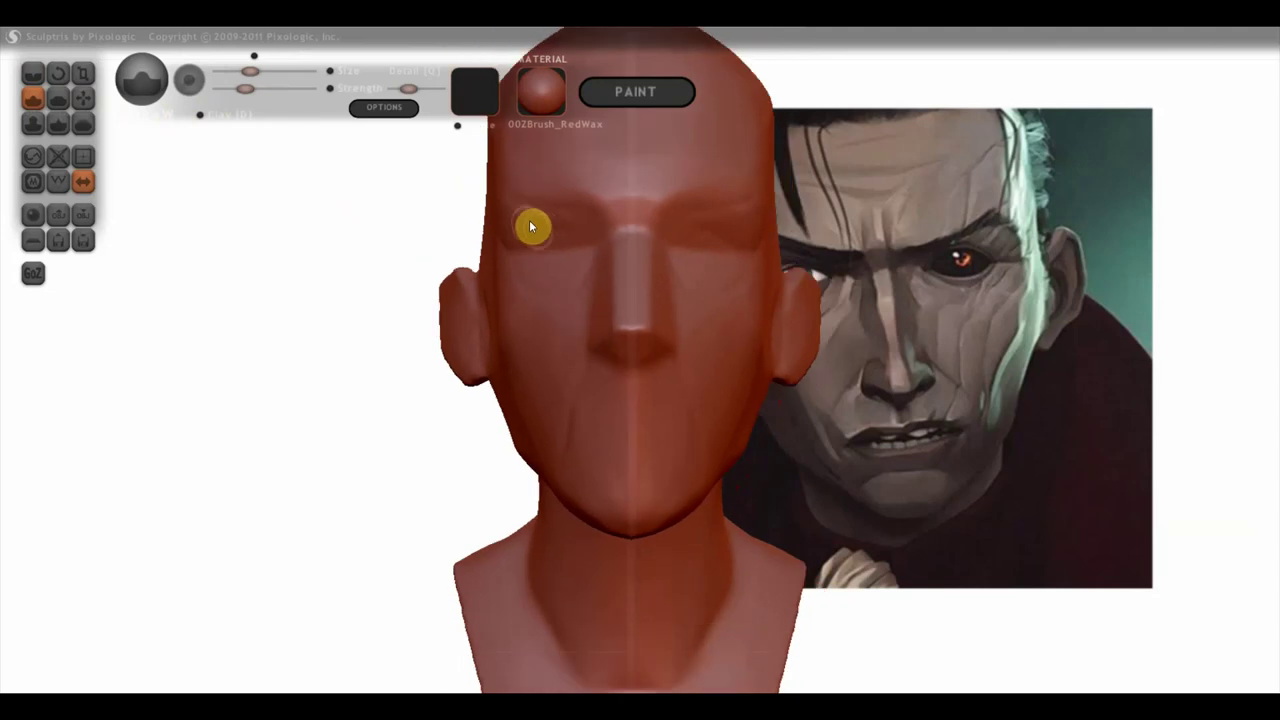
scroll(551, 246, "down", 2)
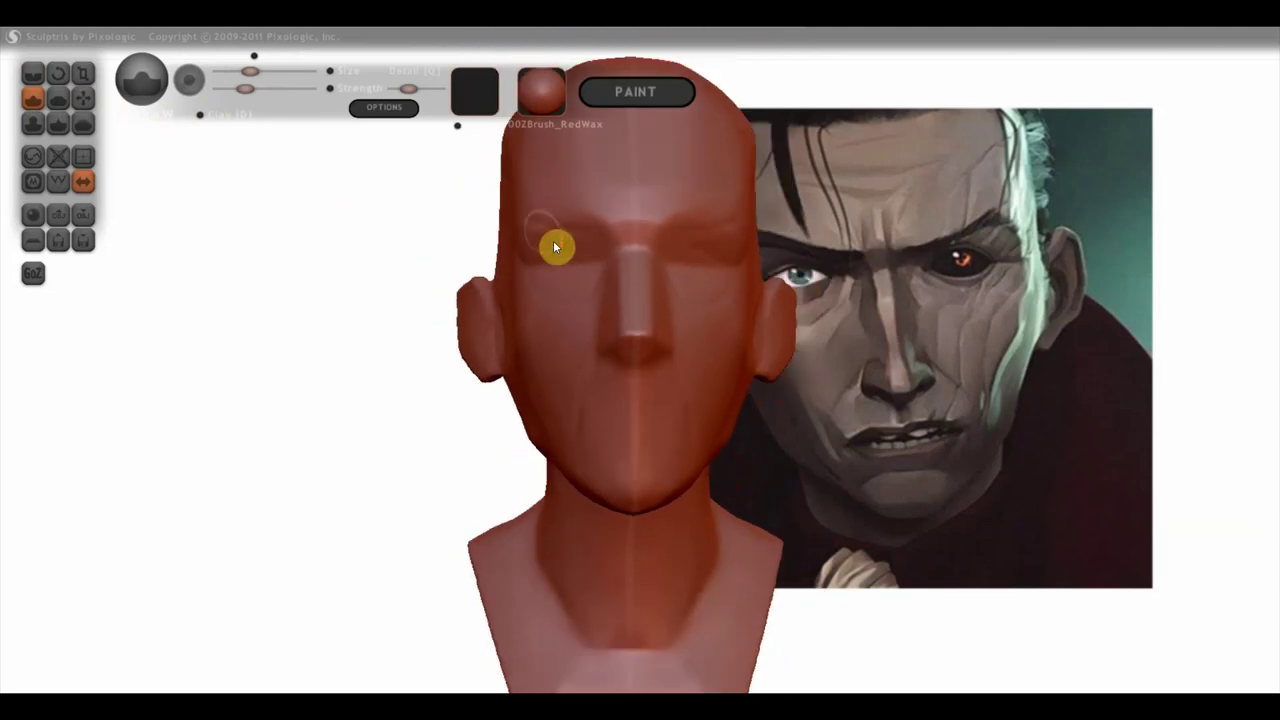
left_click_drag(250, 72, 263, 72)
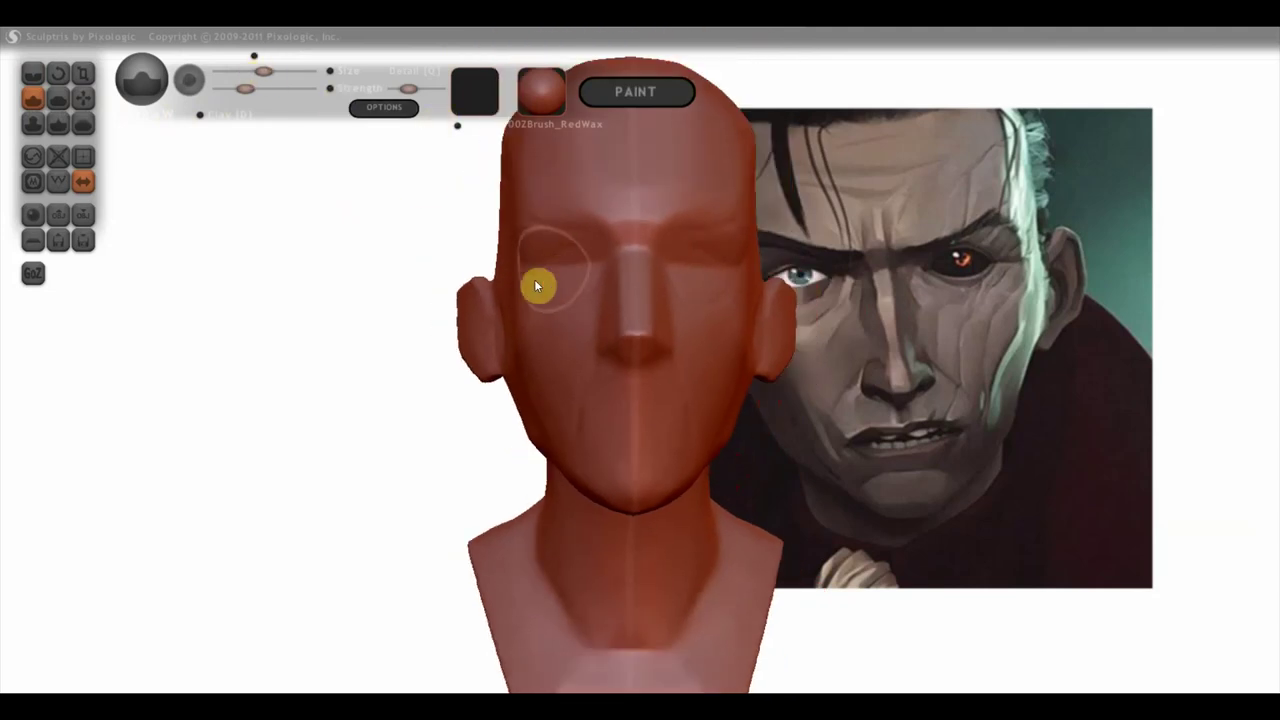
scroll(530, 275, "up", 2)
scroll(542, 228, "up", 1)
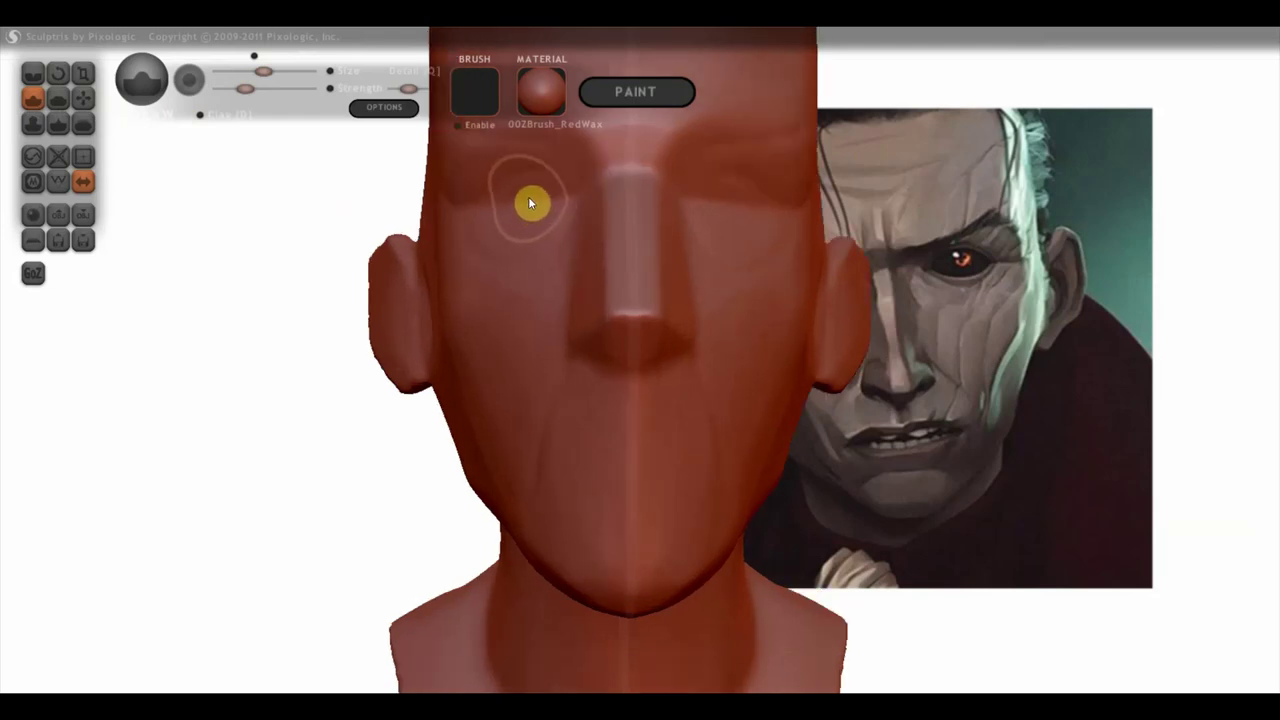
Step: Carve and reshape a deeper left eye socket above the cheek
mouse_move(529, 197)
left_mouse_down()
mouse_move(516, 197)
mouse_move(552, 199)
mouse_move(514, 186)
mouse_move(514, 213)
mouse_move(549, 205)
mouse_move(526, 217)
left_mouse_up()
right_click_drag(526, 217, 571, 240)
left_click_drag(571, 240, 542, 229)
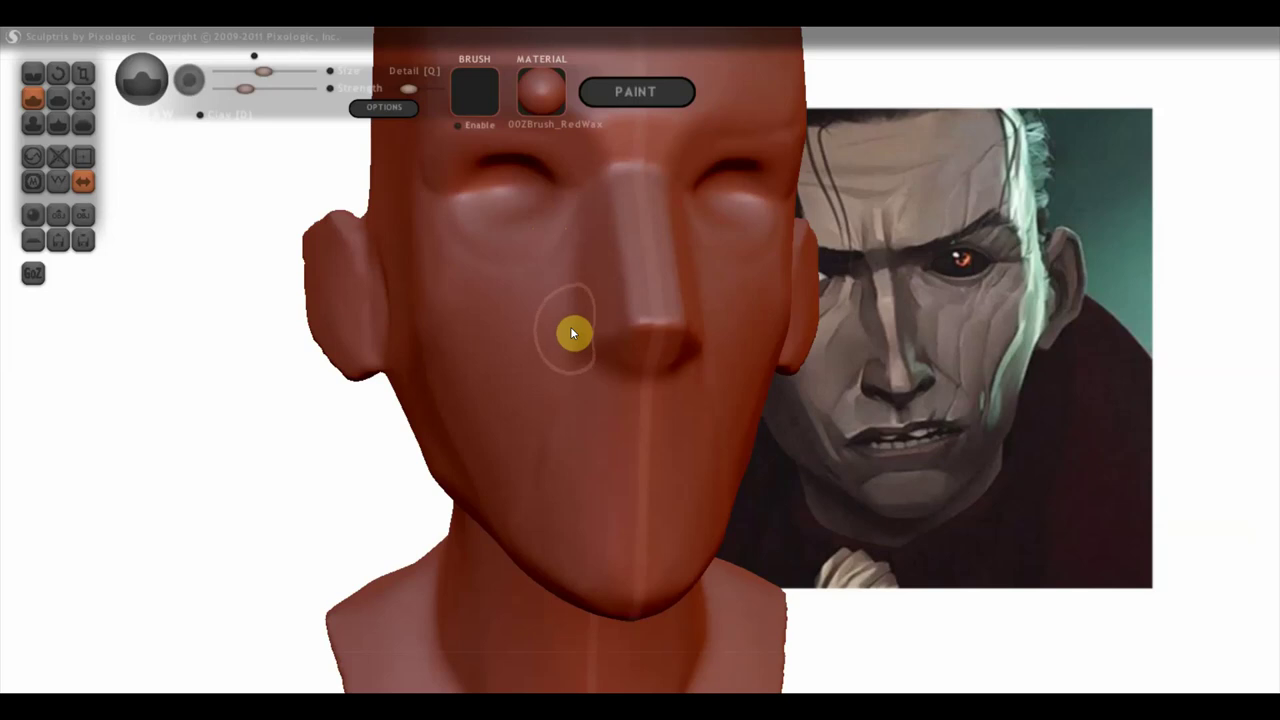
mouse_move(551, 280)
right_mouse_down()
mouse_move(489, 254)
mouse_move(481, 271)
mouse_move(511, 248)
right_mouse_up()
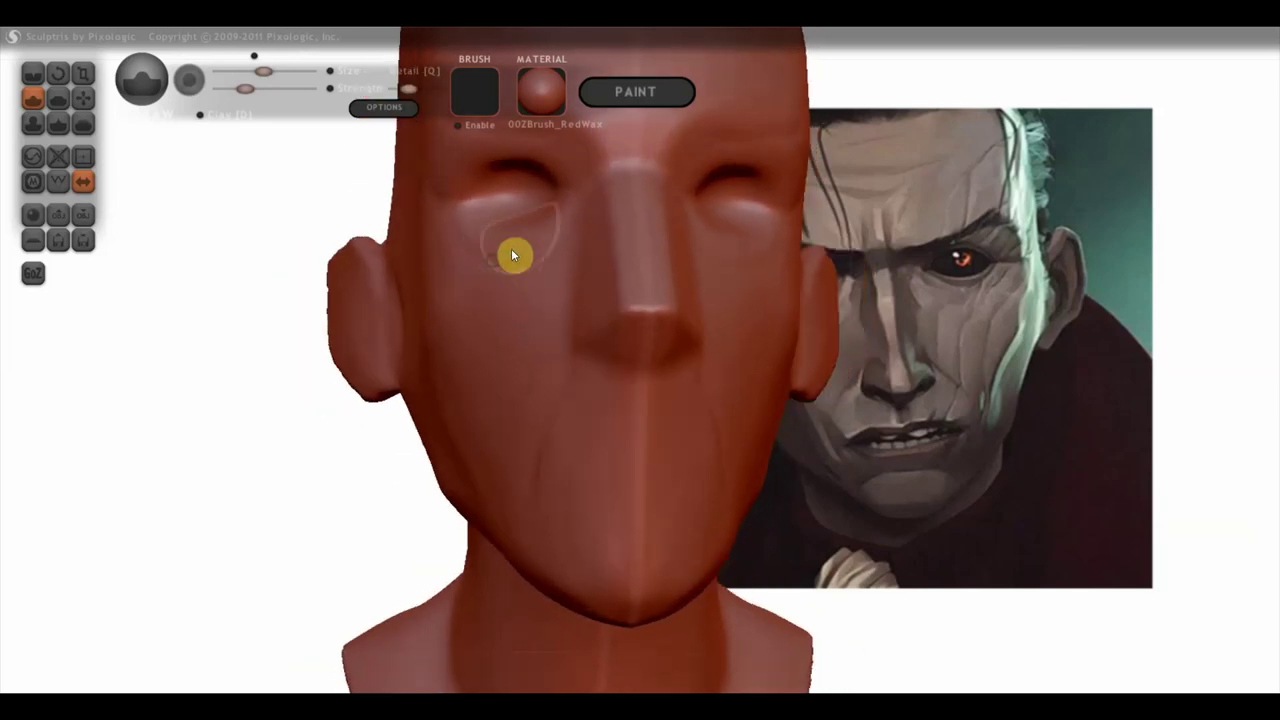
mouse_move(915, 321)
right_mouse_down("shift")
mouse_move(891, 357)
mouse_move(892, 399)
right_mouse_up("shift")
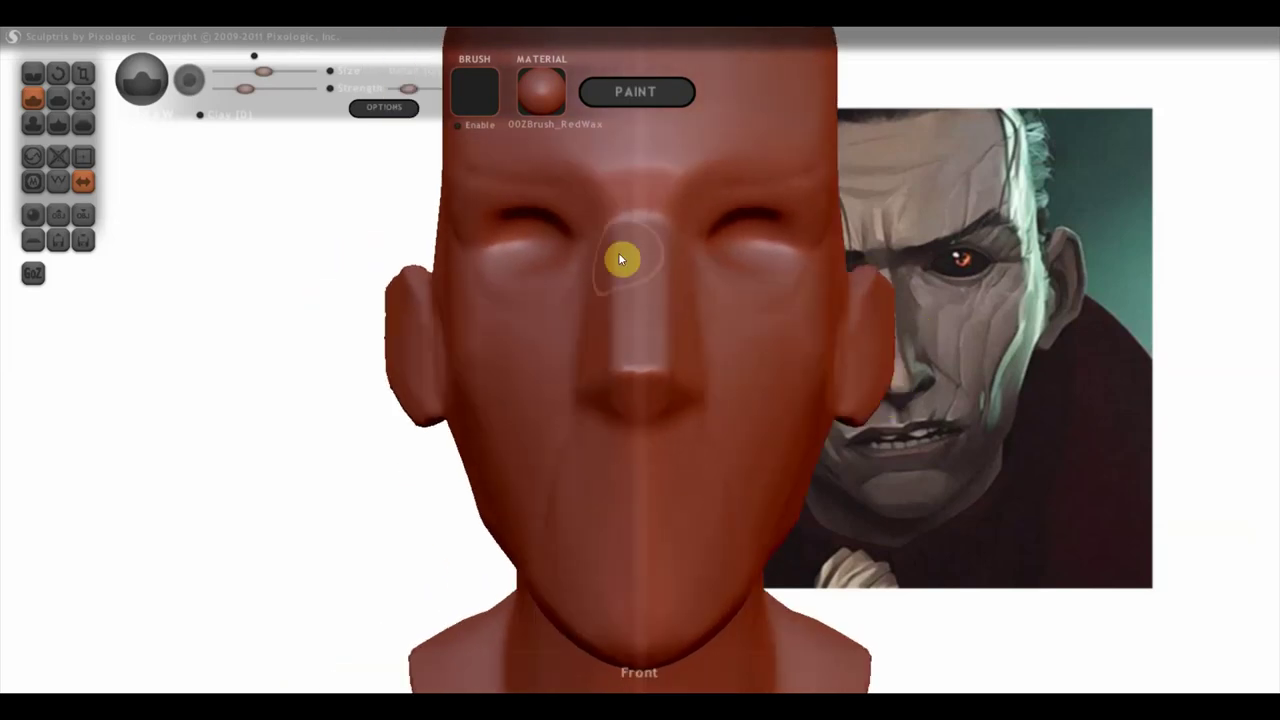
right_click_drag(591, 274, 592, 277)
scroll(680, 277, "down", 2)
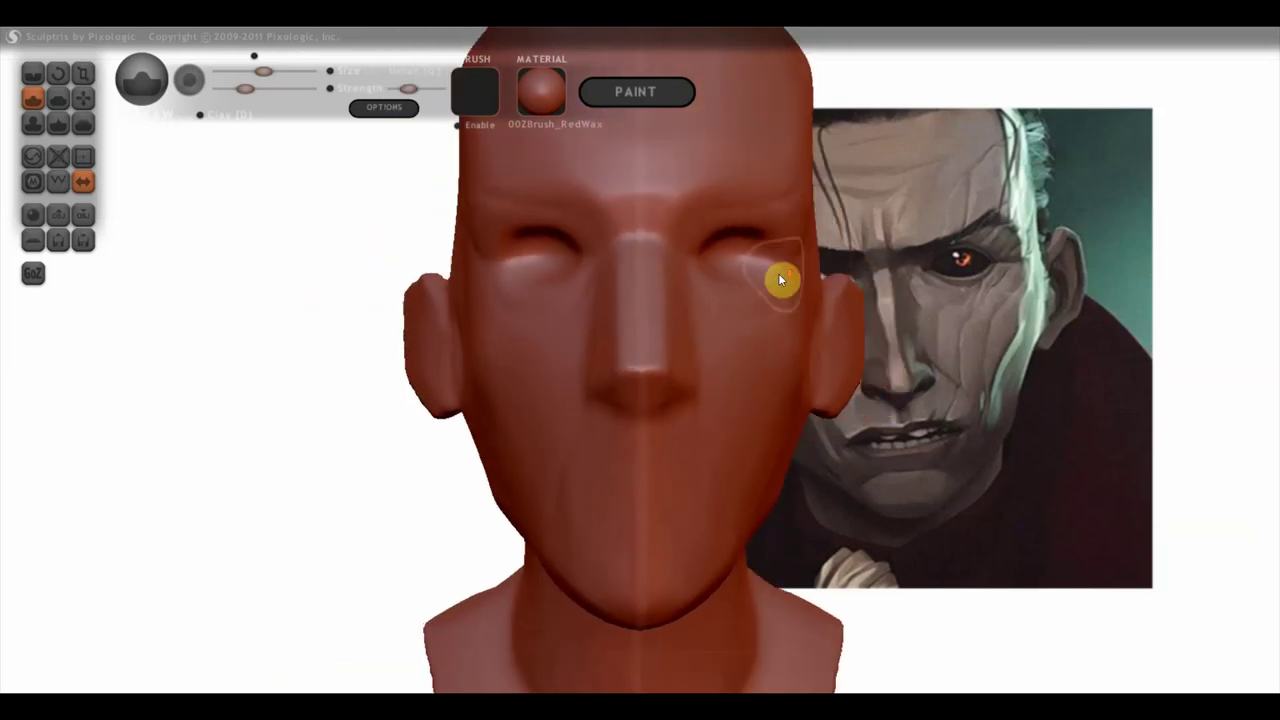
left_click(82, 98)
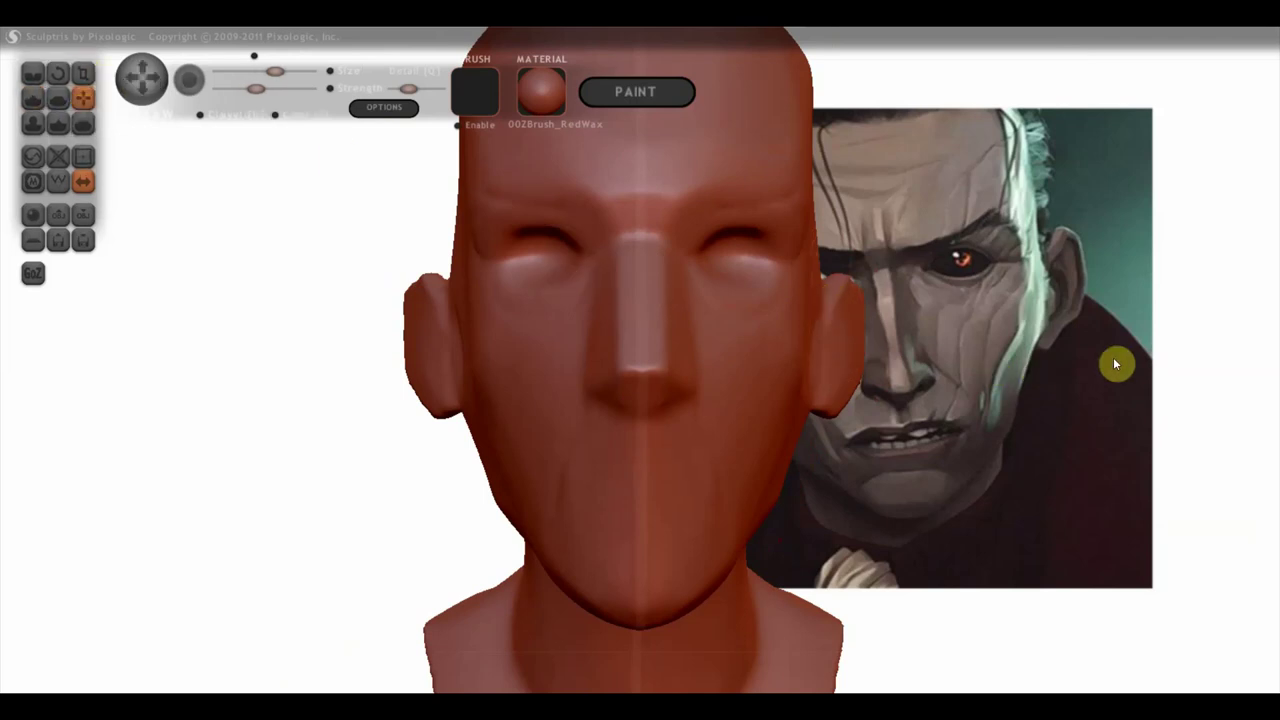
Step: In profile, pull the ear outward into a larger, angular shape
mouse_move(1102, 344)
left_mouse_down()
mouse_move(819, 394)
mouse_move(1067, 352)
left_mouse_up()
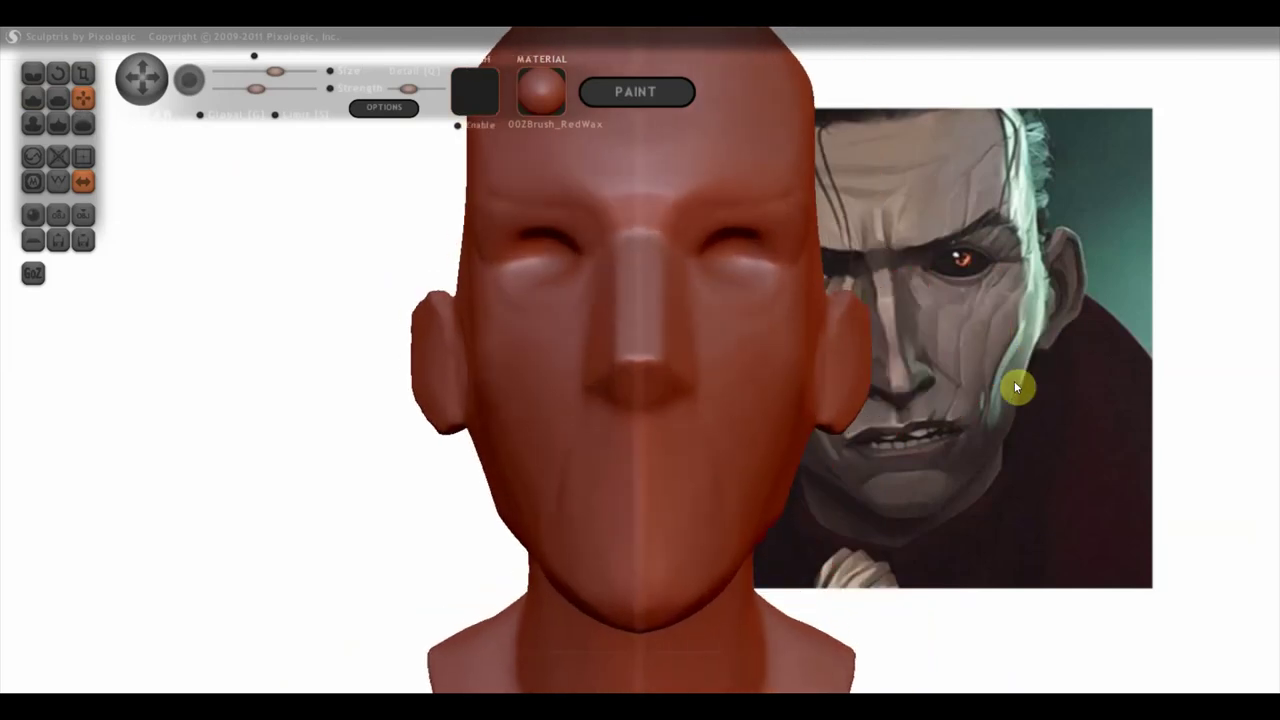
left_click_drag(1034, 383, 705, 393)
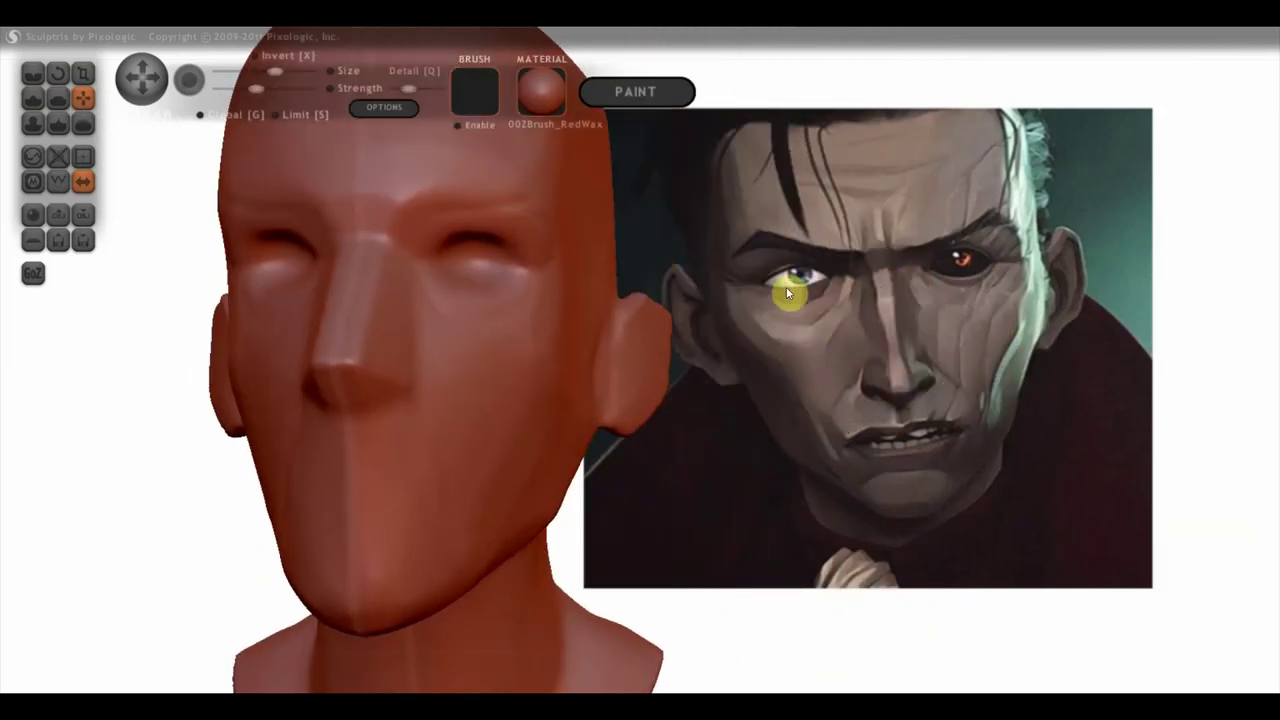
scroll(842, 351, "up", 3)
left_click_drag(851, 366, 966, 380)
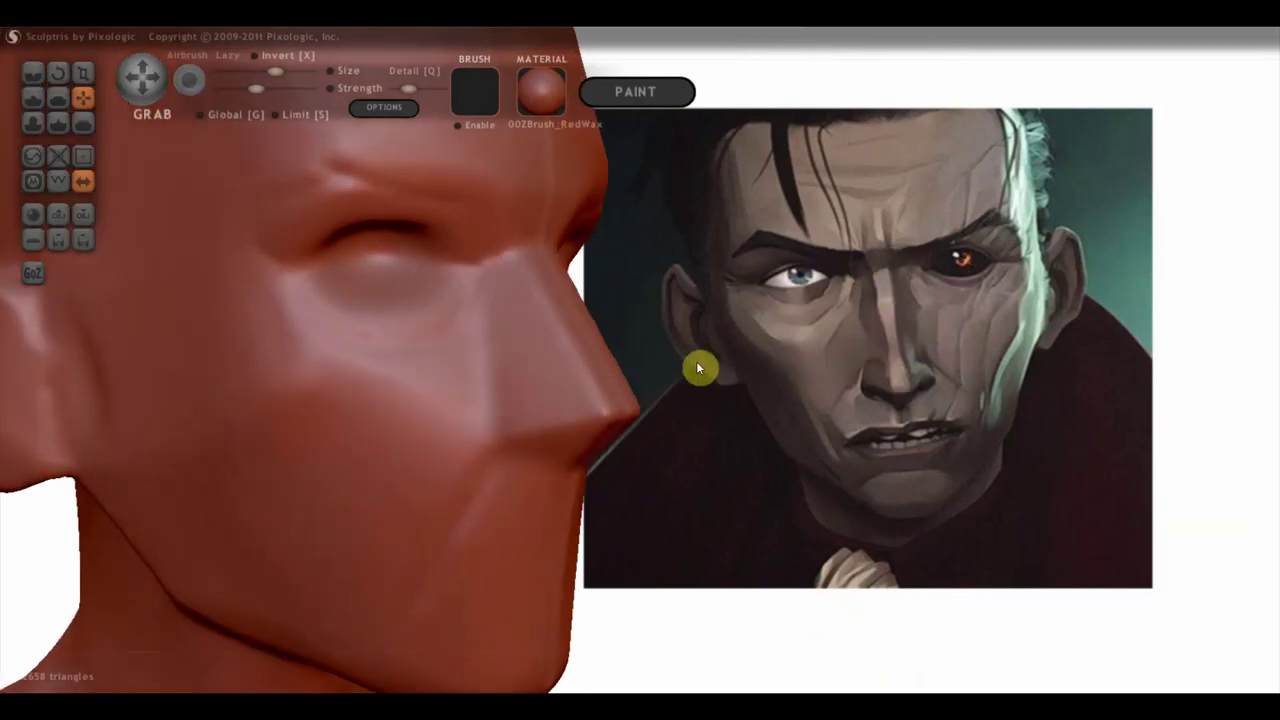
scroll(669, 406, "down", 3)
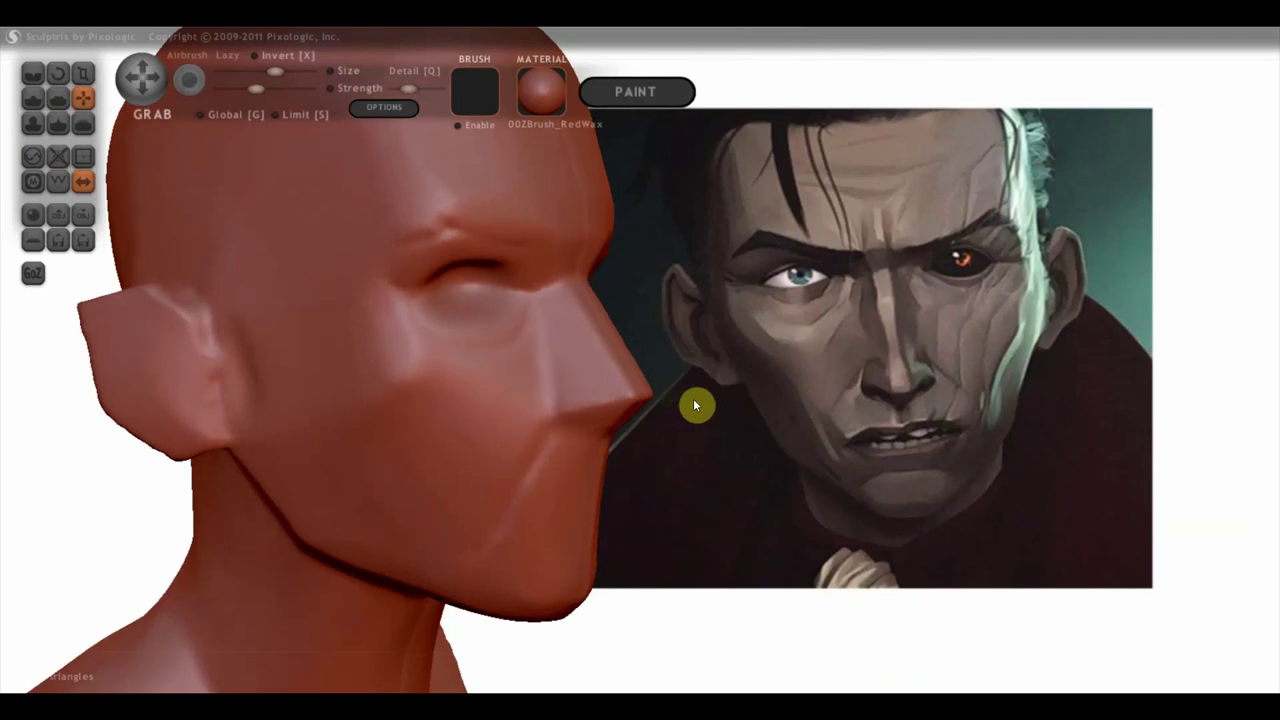
left_click_drag(680, 398, 750, 395)
left_click_drag(147, 359, 88, 366)
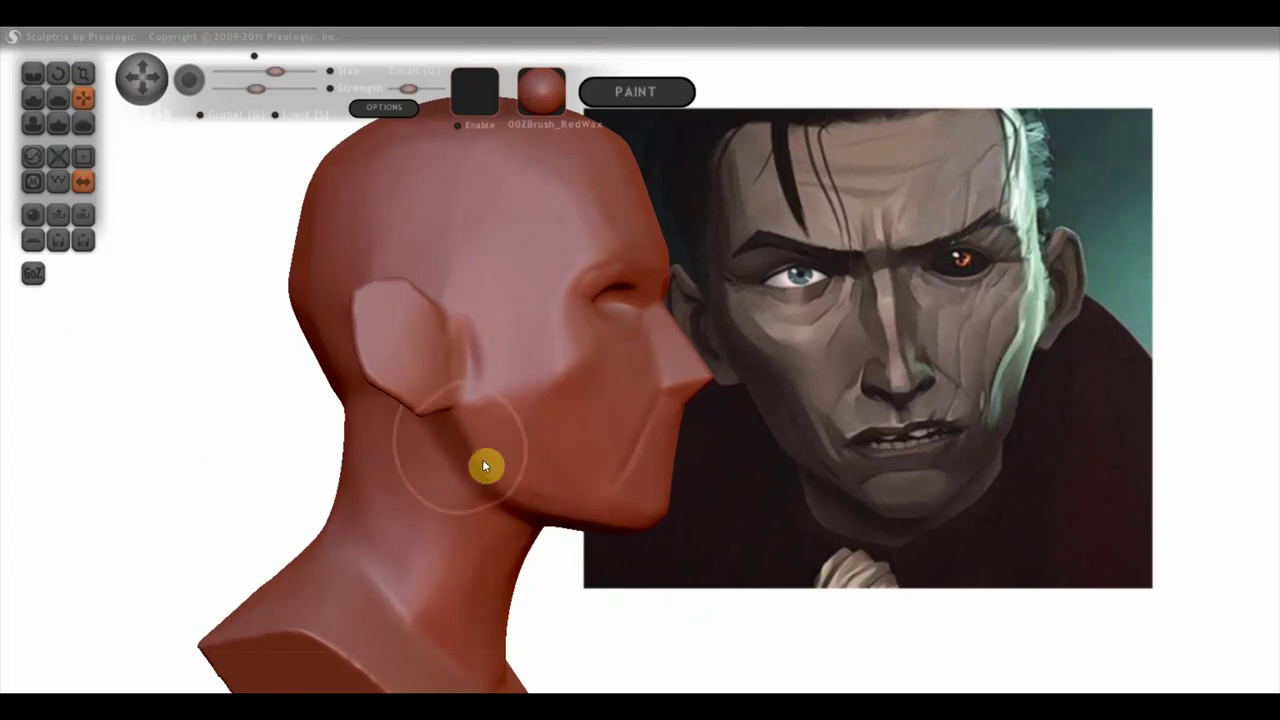
Step: Crease the jawline from below the ear down to the neck
left_click_drag(460, 423, 512, 510)
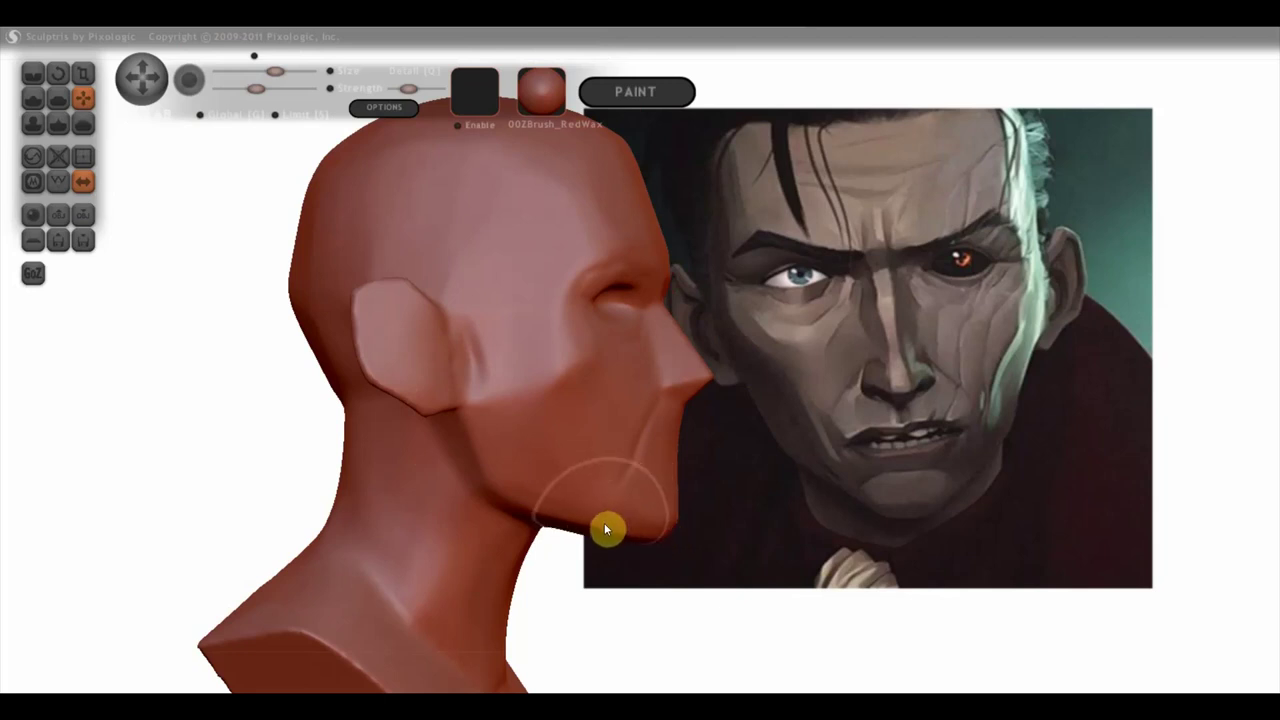
left_click_drag(641, 520, 406, 529)
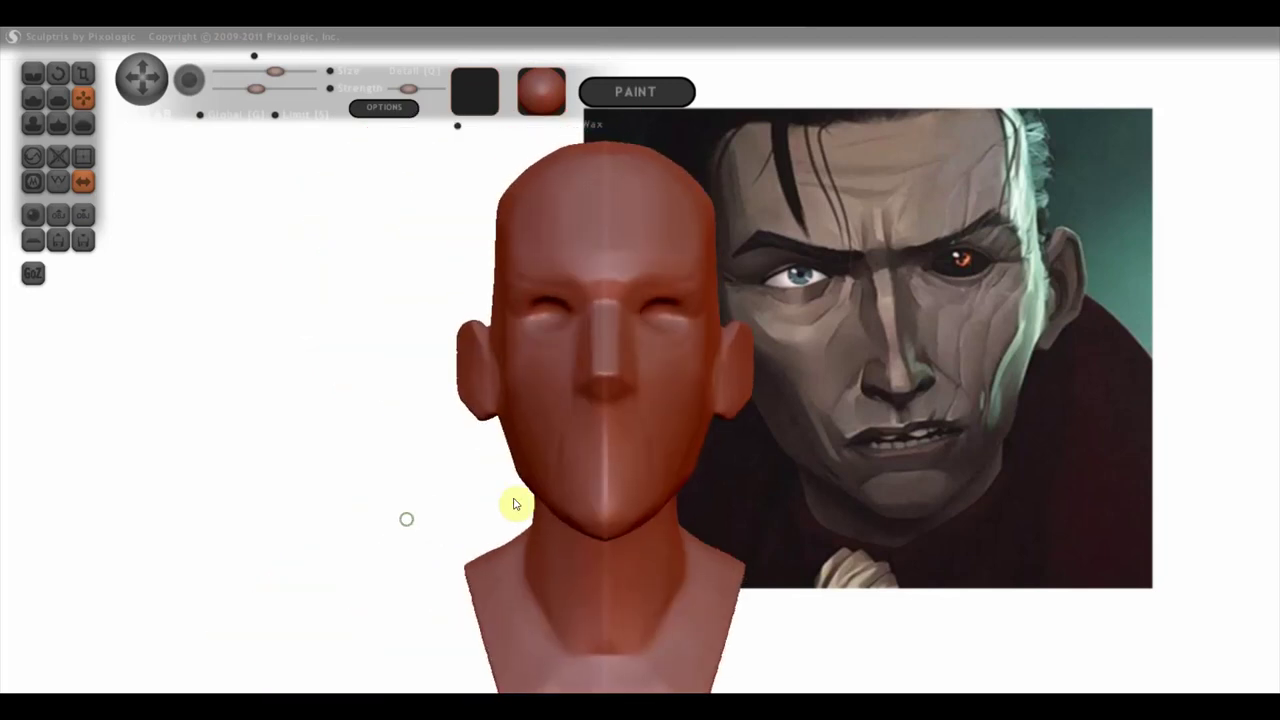
scroll(513, 503, "up", 2)
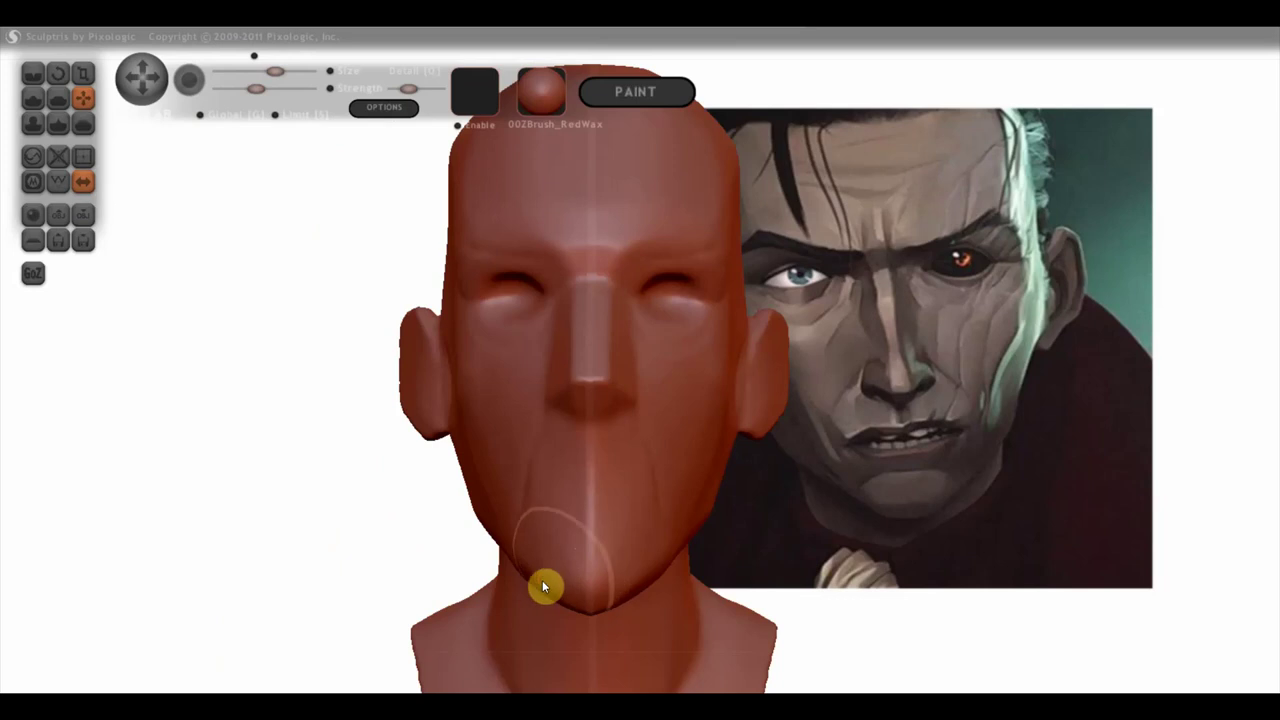
mouse_move(562, 556)
left_mouse_down()
mouse_move(786, 505)
mouse_move(854, 509)
left_mouse_up()
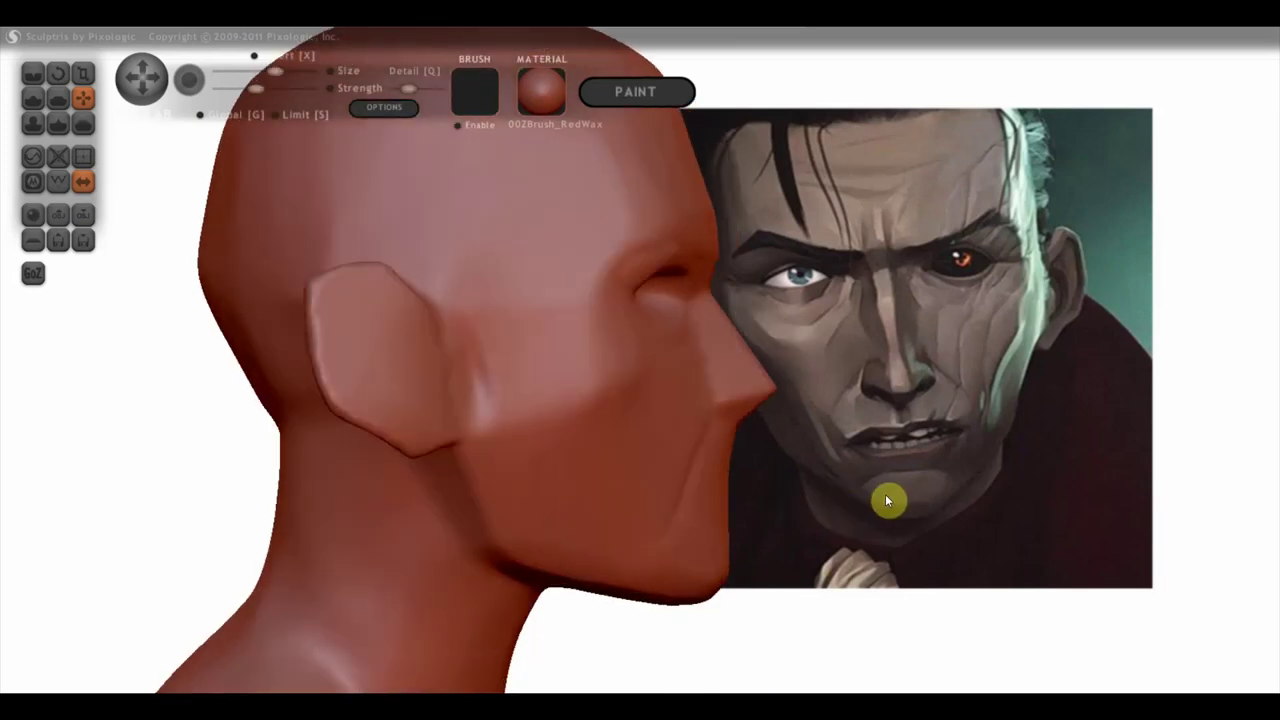
left_click(388, 110)
left_click(740, 130)
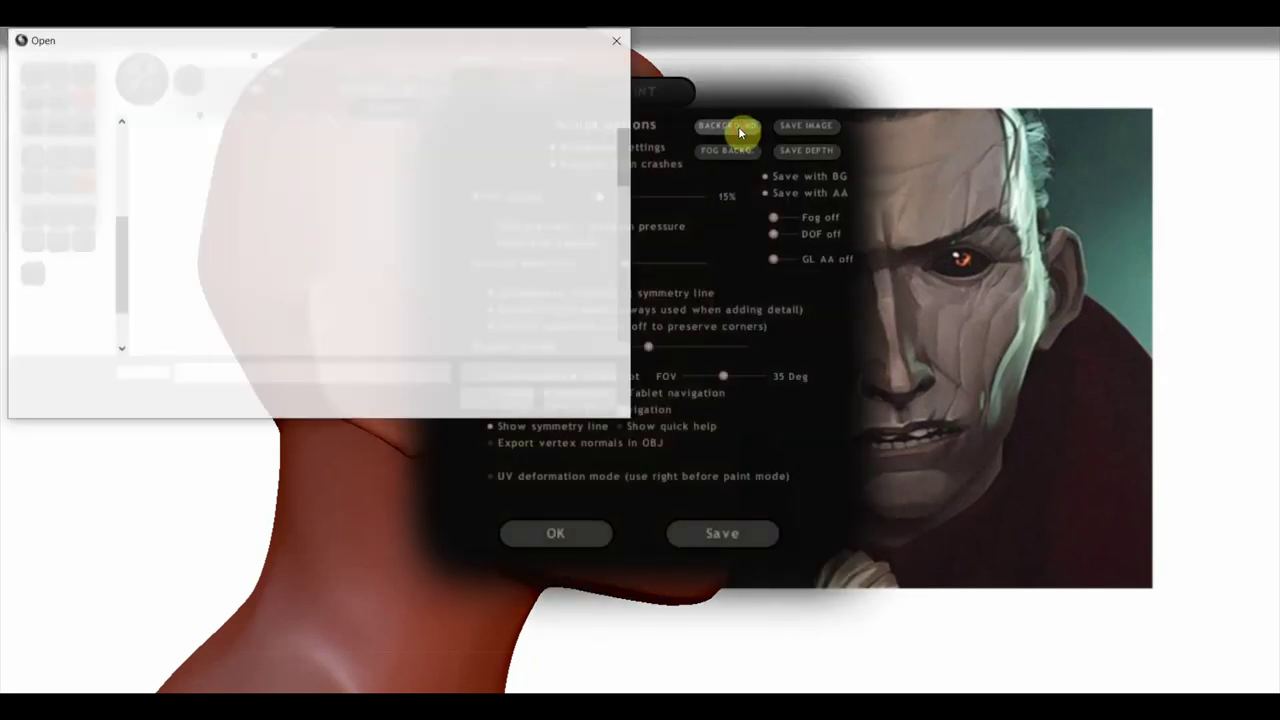
left_click(470, 285)
scroll(490, 290, "down", 2)
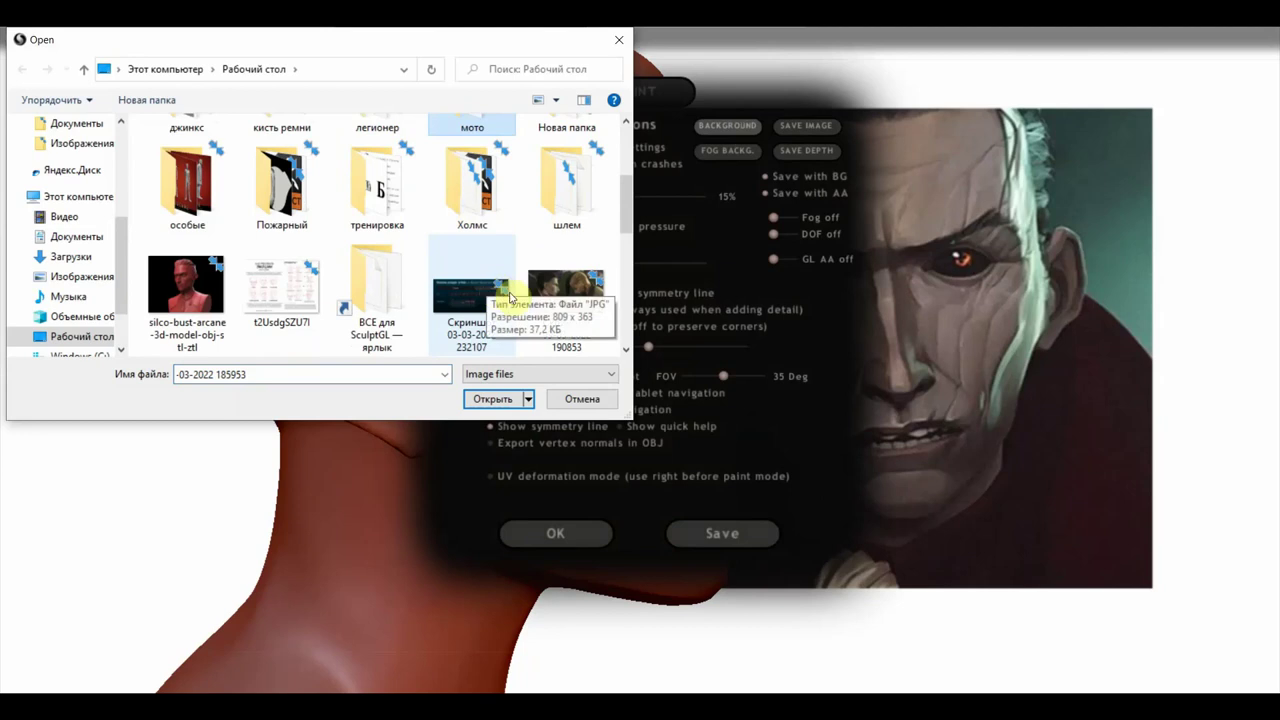
left_click(570, 290)
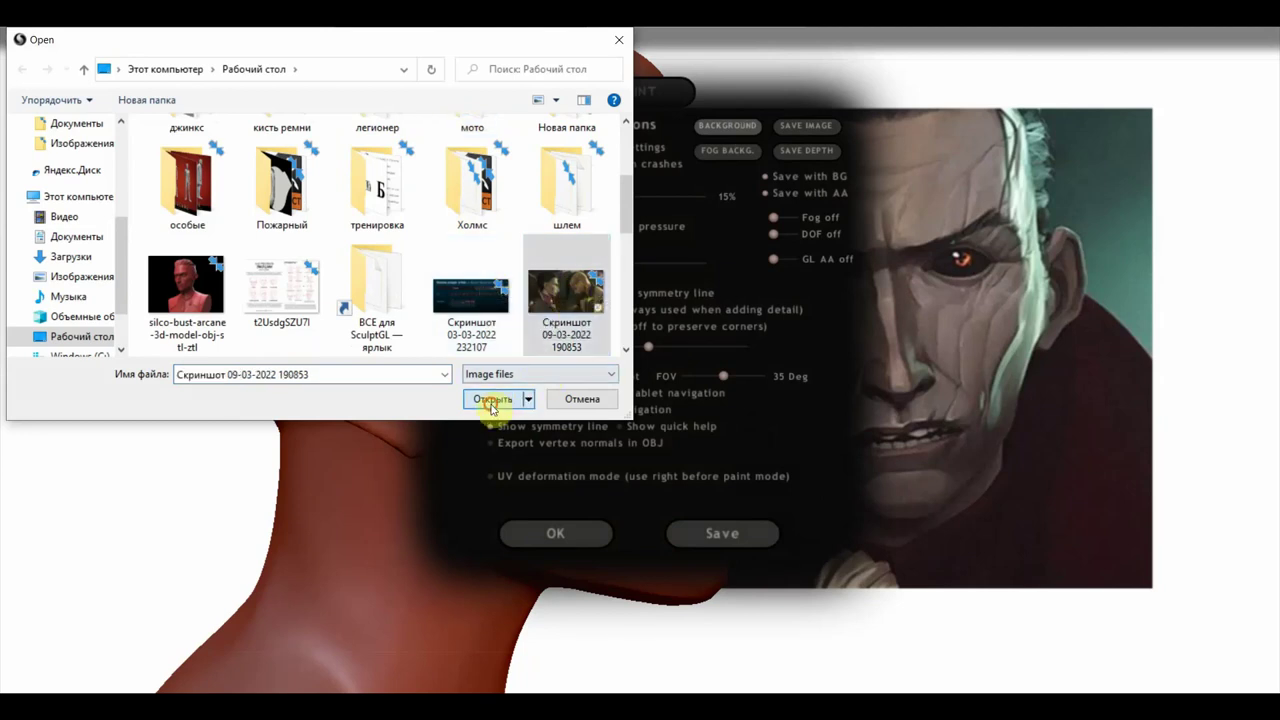
left_click(495, 399)
left_click(571, 527)
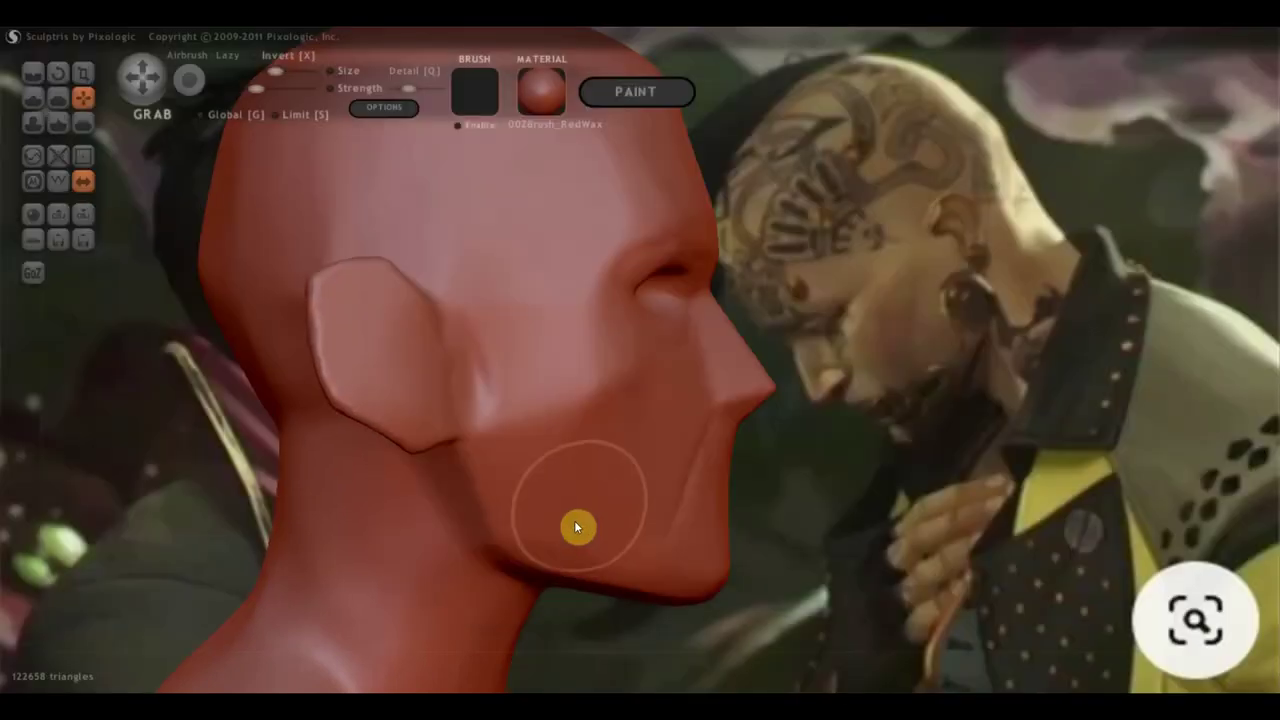
scroll(690, 433, "down", 5)
scroll(694, 436, "down", 3)
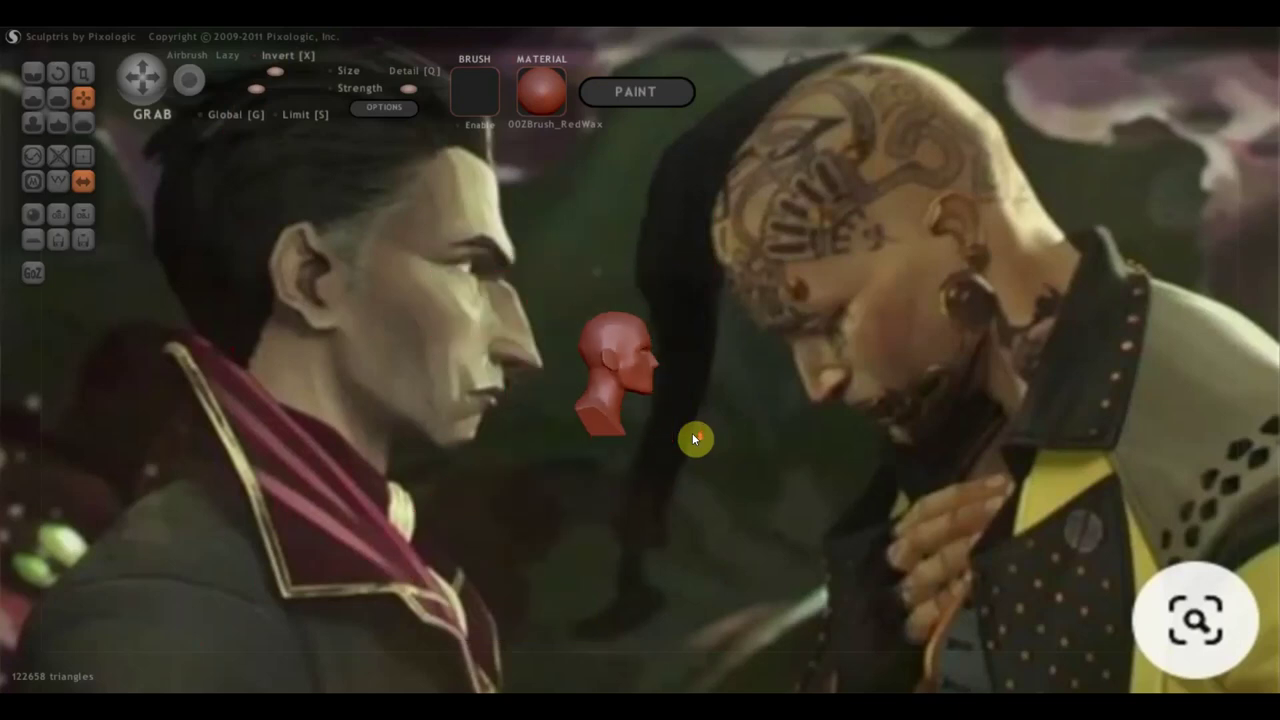
scroll(716, 435, "up", 3)
scroll(716, 435, "up", 3)
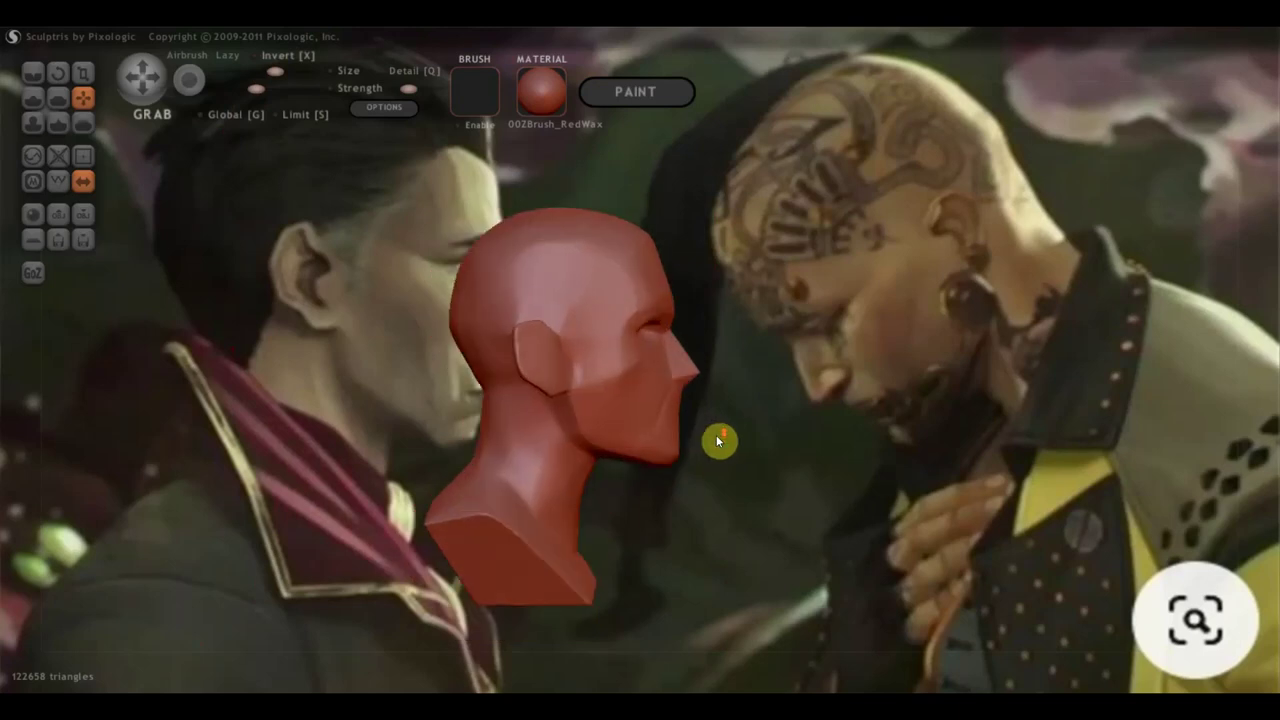
scroll(760, 438, "up", 2)
scroll(793, 439, "up", 2)
scroll(793, 439, "down", 1)
left_click_drag(800, 448, 549, 382)
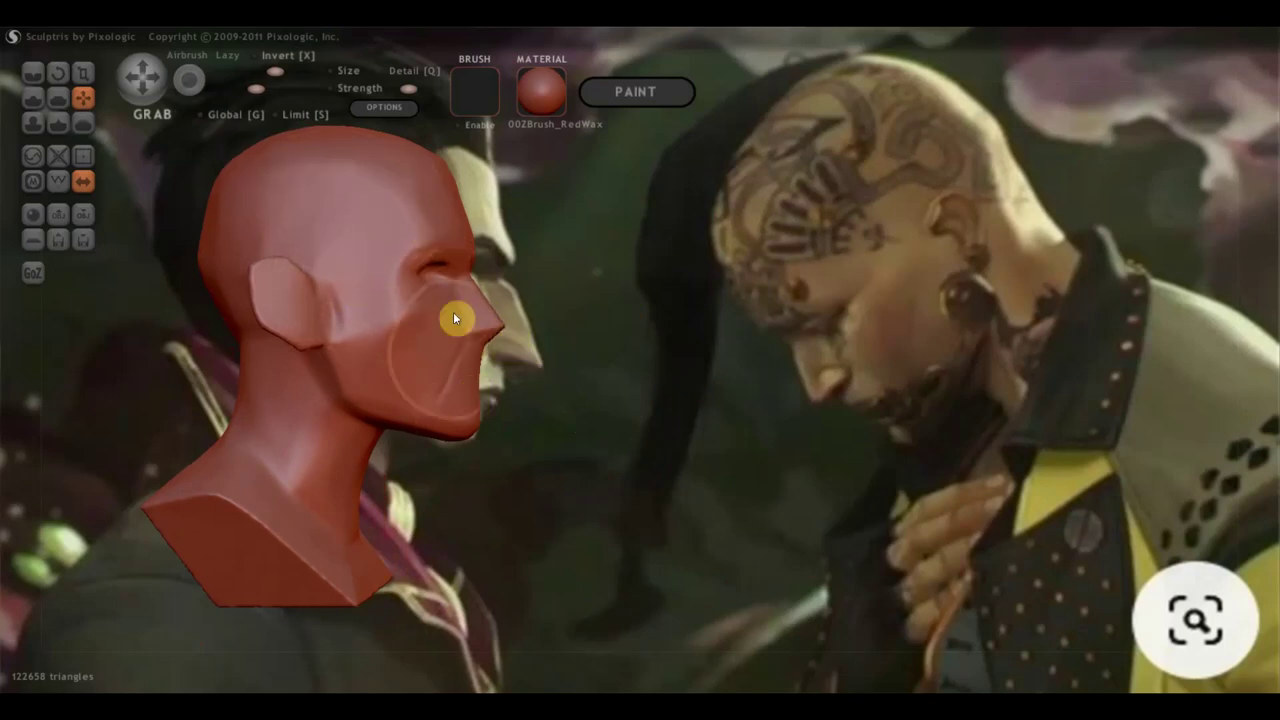
mouse_move(558, 414)
left_mouse_down()
mouse_move(571, 420)
mouse_move(526, 374)
mouse_move(528, 334)
mouse_move(500, 305)
mouse_move(556, 419)
left_mouse_up()
left_click_drag(506, 366, 508, 335)
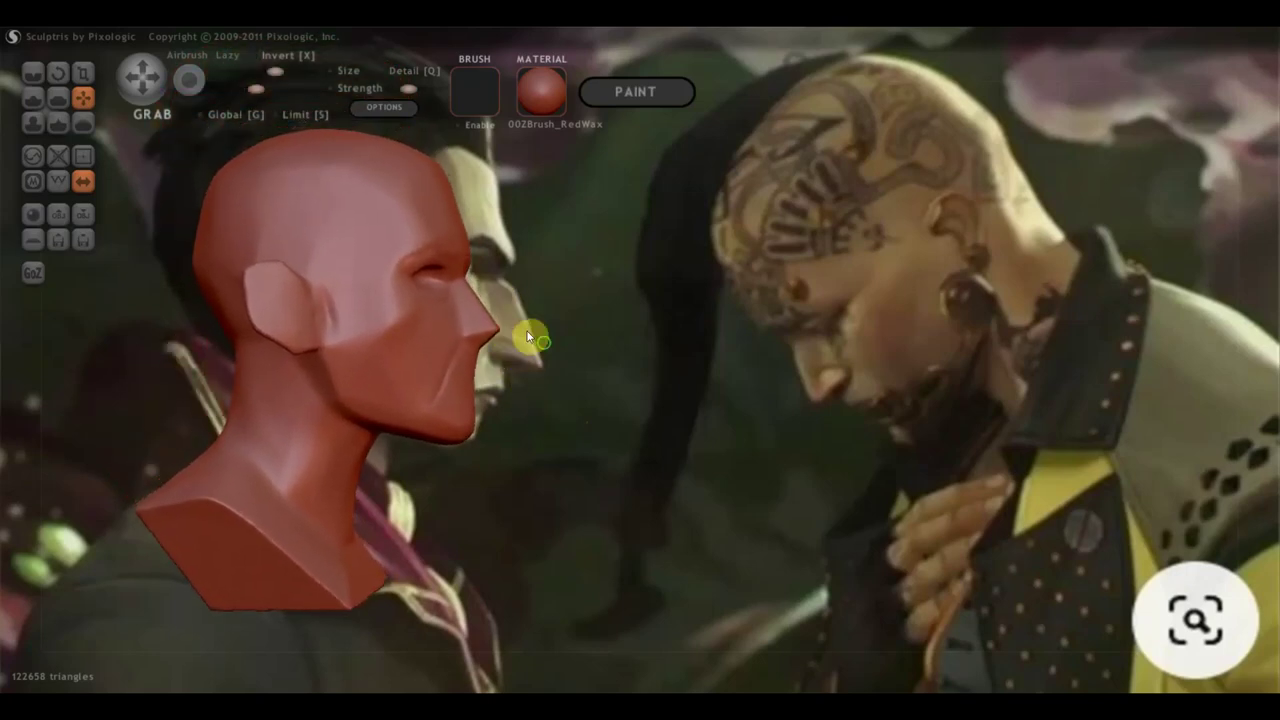
right_click_drag(508, 335, 890, 379)
mouse_move(890, 379)
left_mouse_down()
mouse_move(1005, 362)
mouse_move(955, 380)
mouse_move(892, 370)
left_mouse_up()
scroll(892, 372, "up", 2)
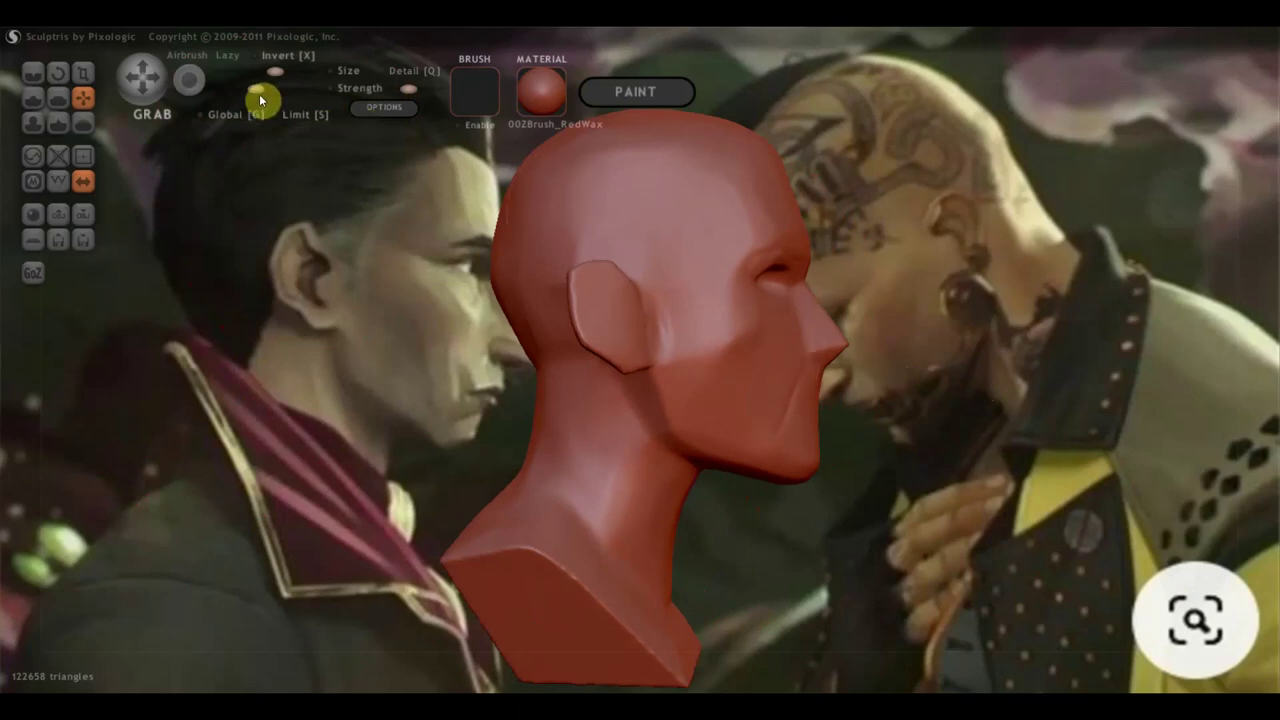
mouse_move(454, 165)
left_mouse_down()
mouse_move(929, 383)
mouse_move(150, 400)
left_mouse_up()
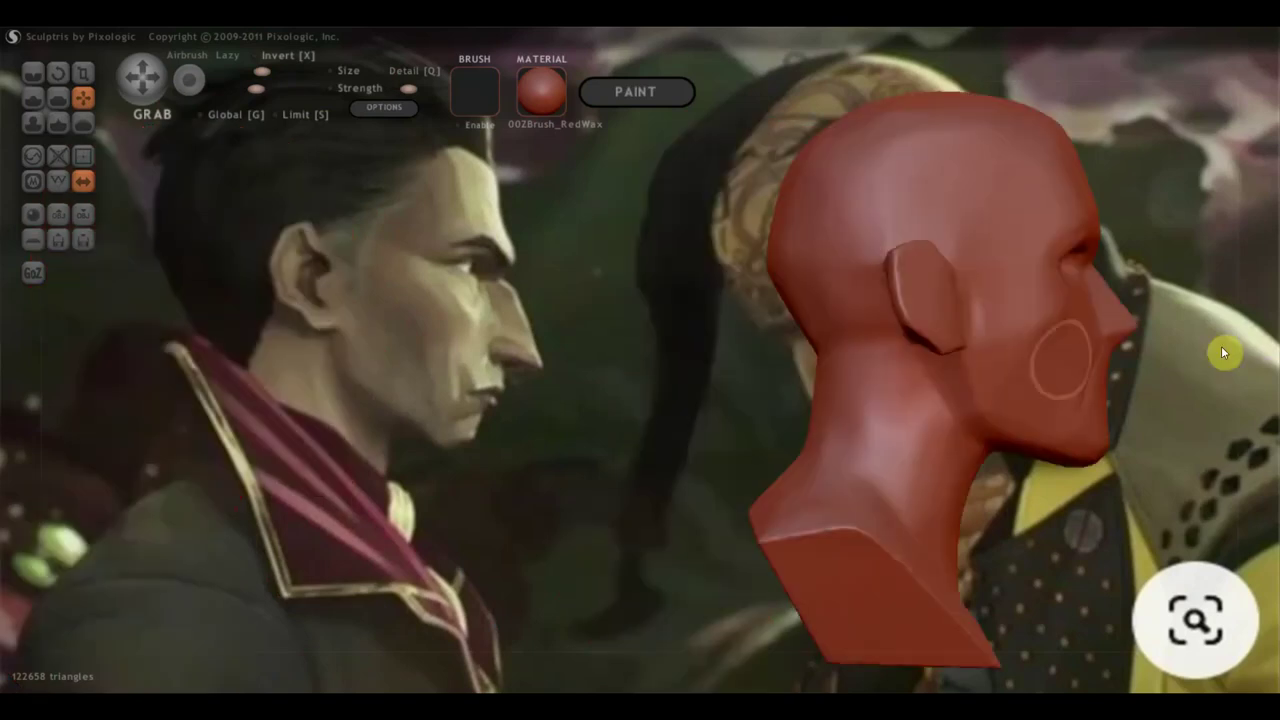
mouse_move(979, 445)
left_mouse_down()
mouse_move(988, 528)
mouse_move(234, 520)
mouse_move(1274, 488)
left_mouse_up()
mouse_move(779, 503)
left_mouse_down()
mouse_move(326, 548)
mouse_move(332, 527)
left_mouse_up()
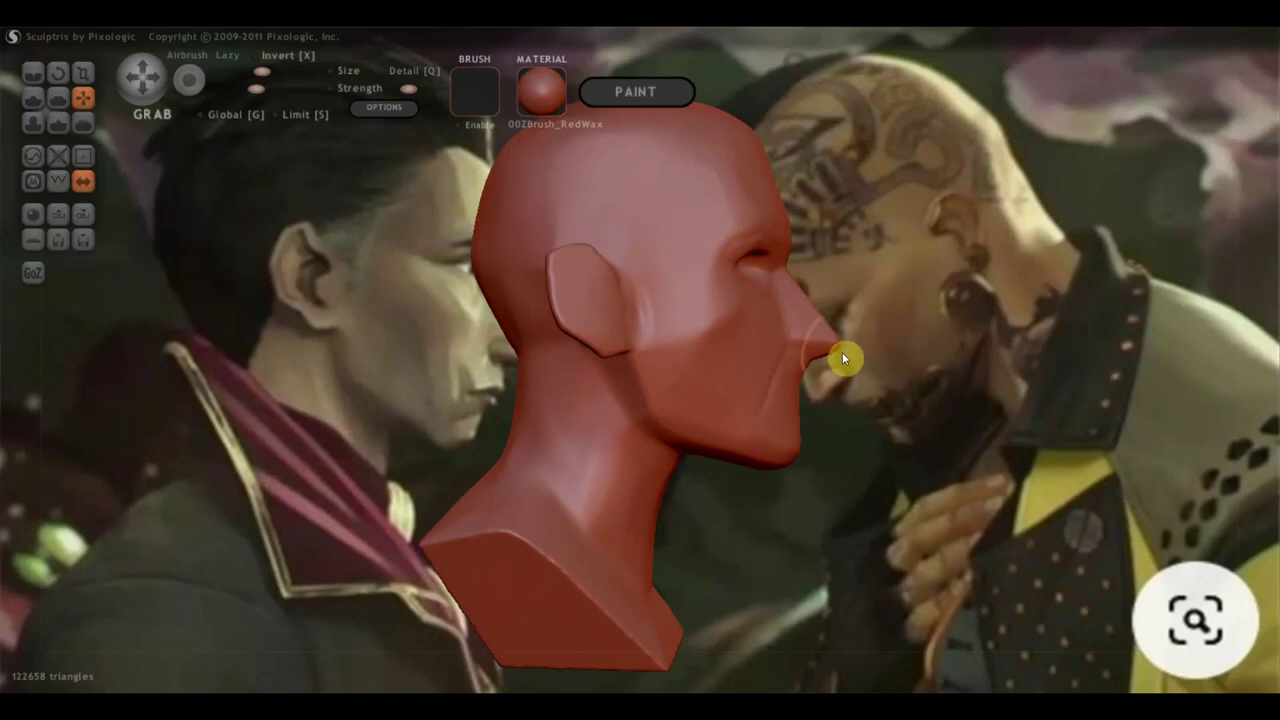
left_click_drag(862, 374, 844, 346)
Step: Stretch the nose out into a long pointed tip
mouse_move(824, 316)
middle_mouse_down()
mouse_move(960, 344)
mouse_move(818, 404)
middle_mouse_up()
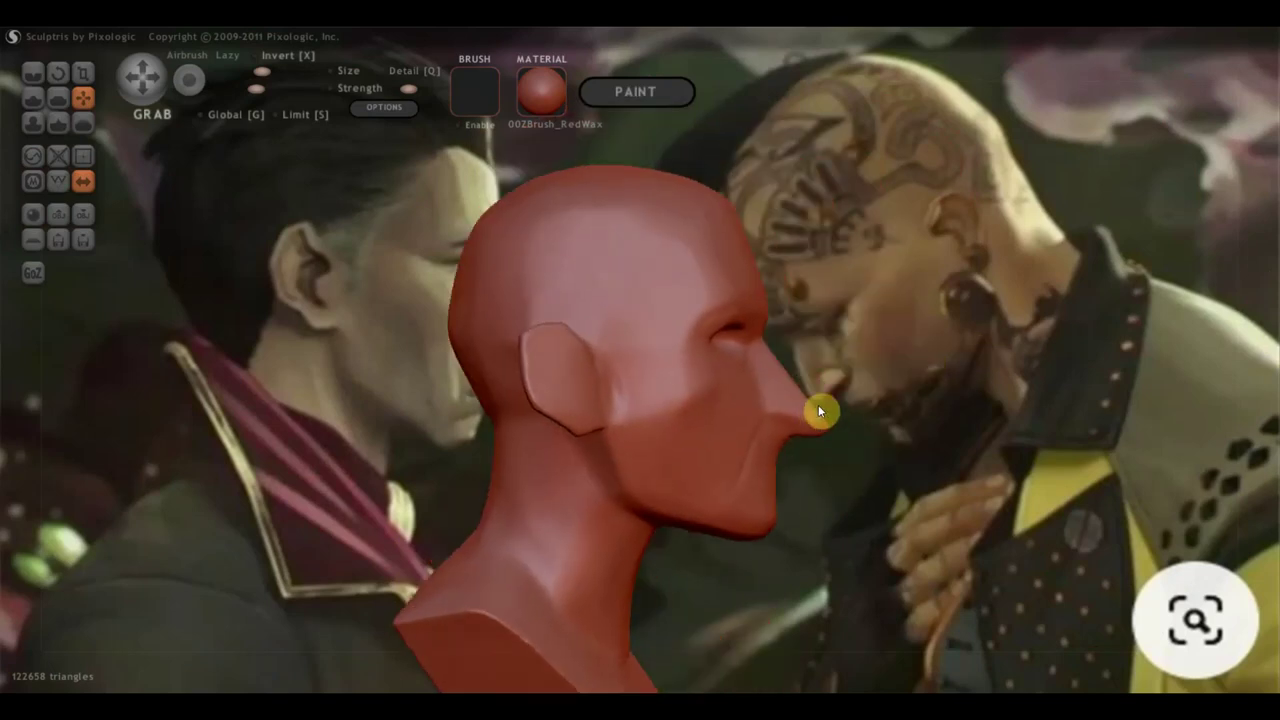
scroll(818, 404, "up", 2)
scroll(805, 384, "up", 1)
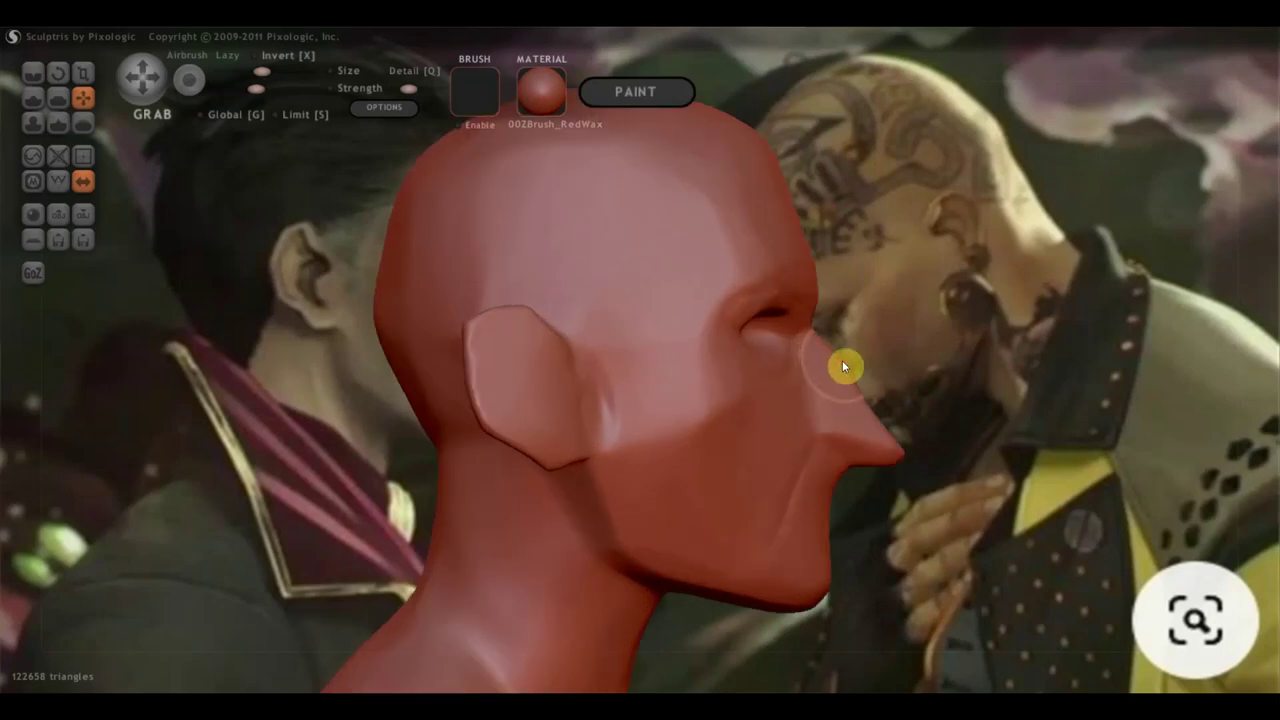
scroll(855, 420, "down", 1)
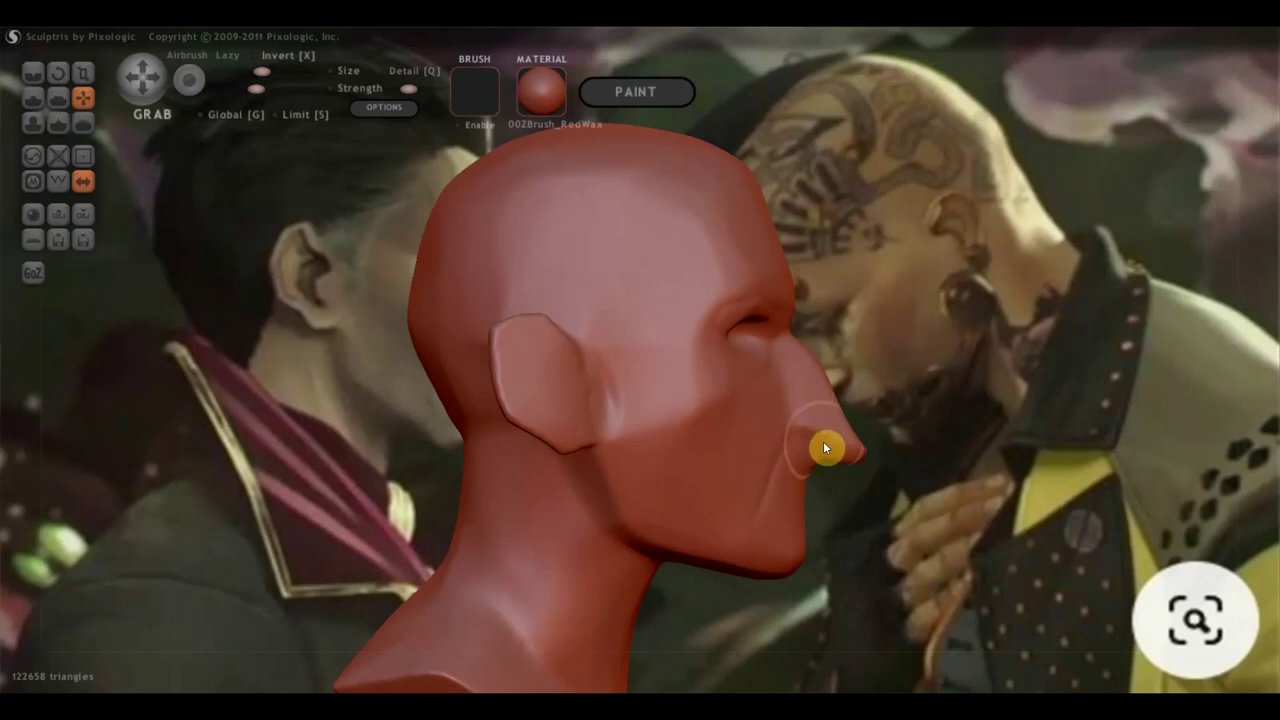
left_click_drag(824, 438, 846, 409)
mouse_move(846, 409)
right_mouse_down()
mouse_move(1106, 406)
mouse_move(848, 405)
right_mouse_up()
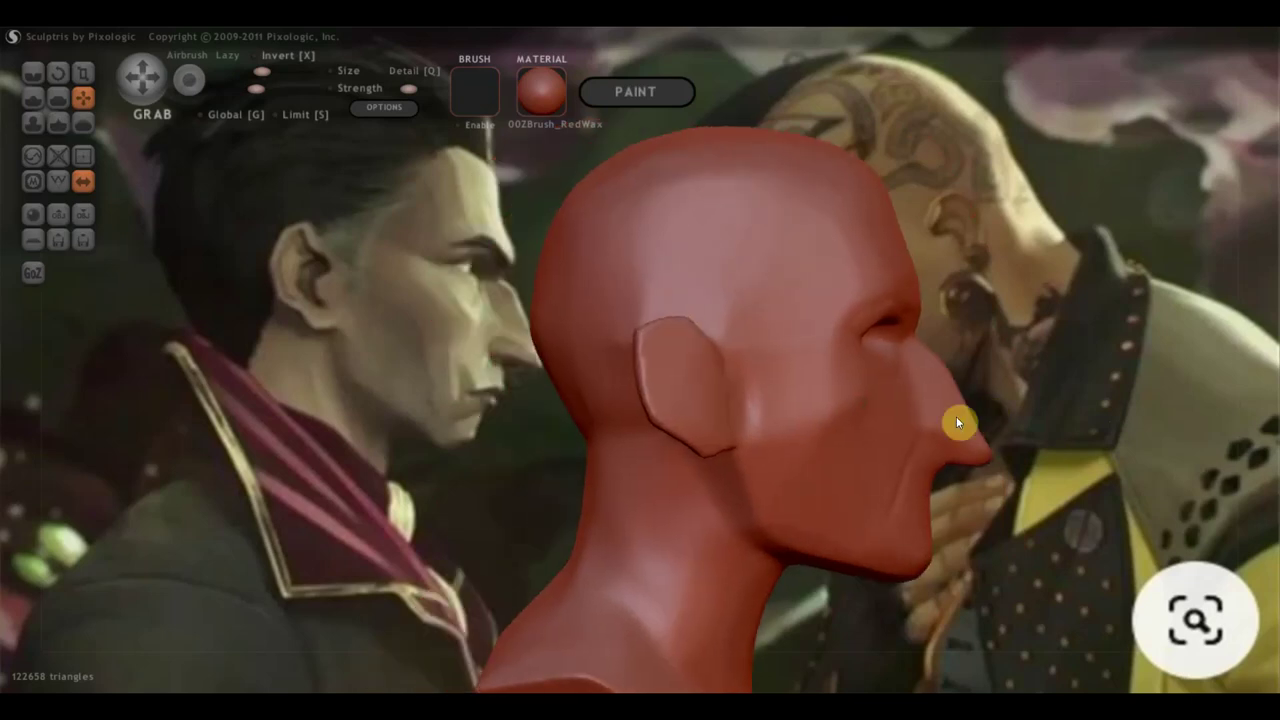
Step: Lift the eye socket and brow upward
scroll(838, 428, "up", 3)
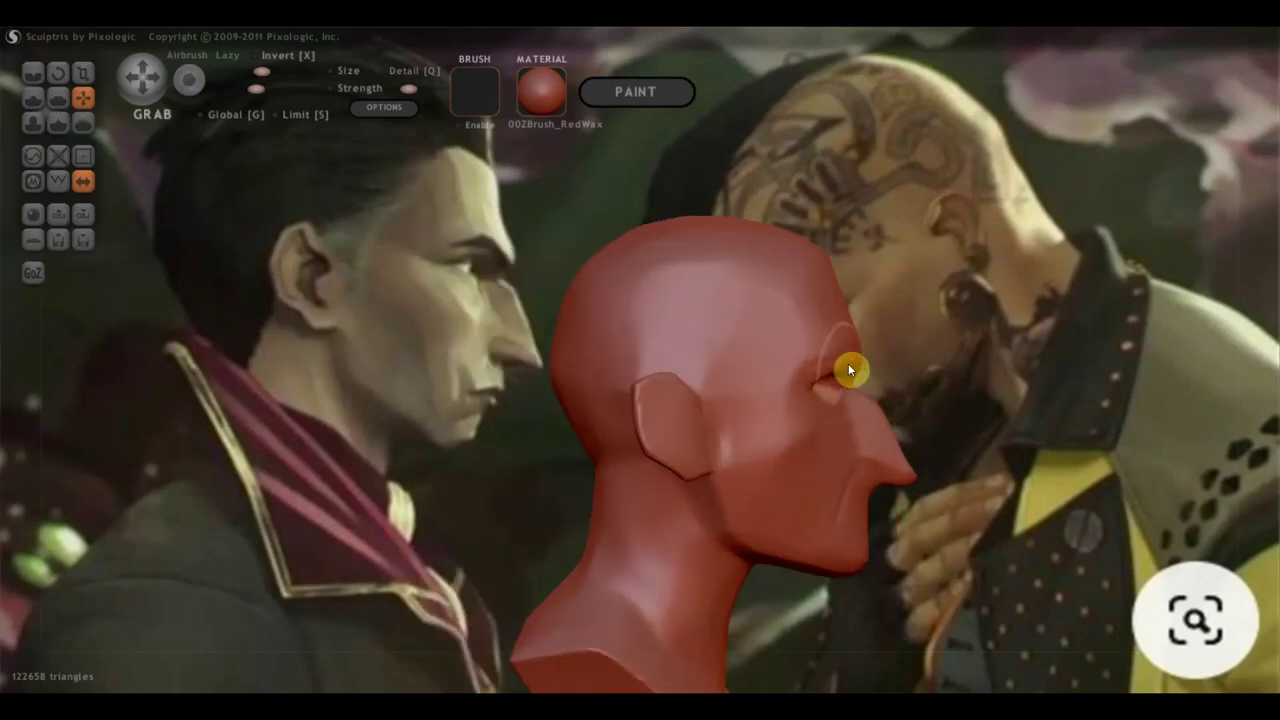
left_click_drag(854, 368, 826, 286)
scroll(846, 326, "down", 2)
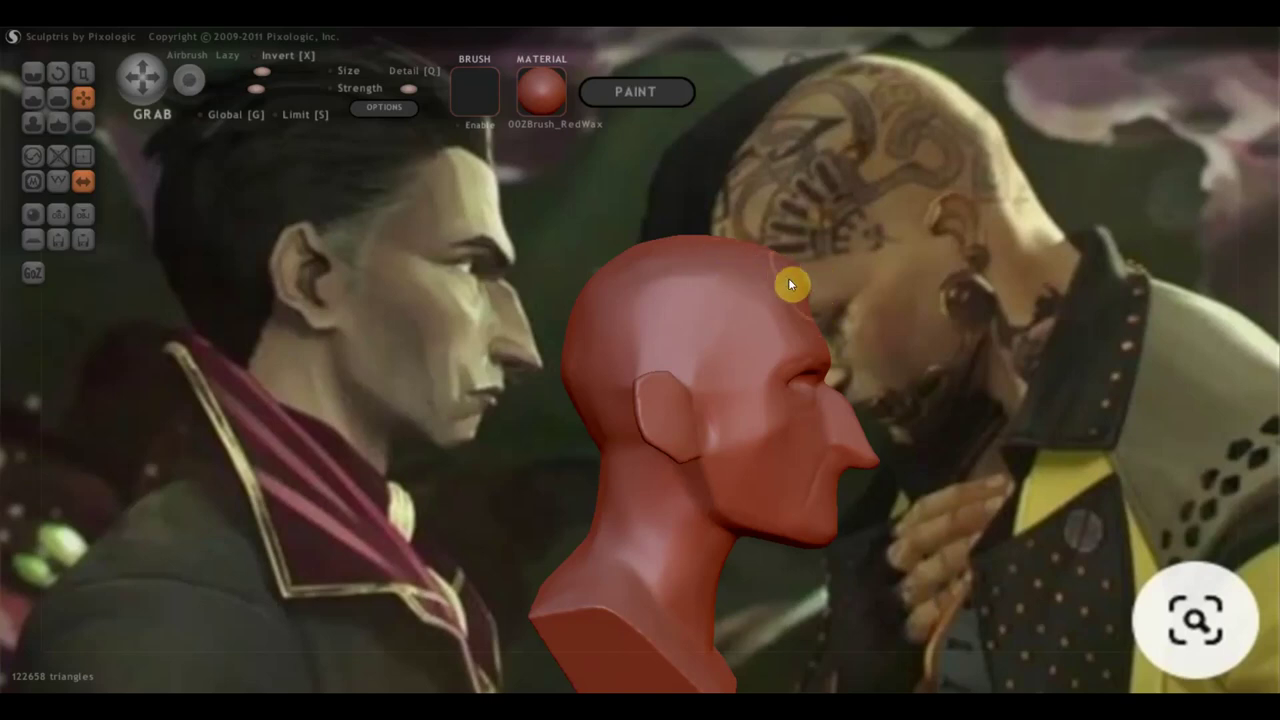
Step: In exact left side view, pull the underside of the chin into shape
mouse_move(894, 512)
left_mouse_down()
mouse_move(844, 446)
mouse_move(952, 478)
left_mouse_up()
scroll(837, 470, "up", 2)
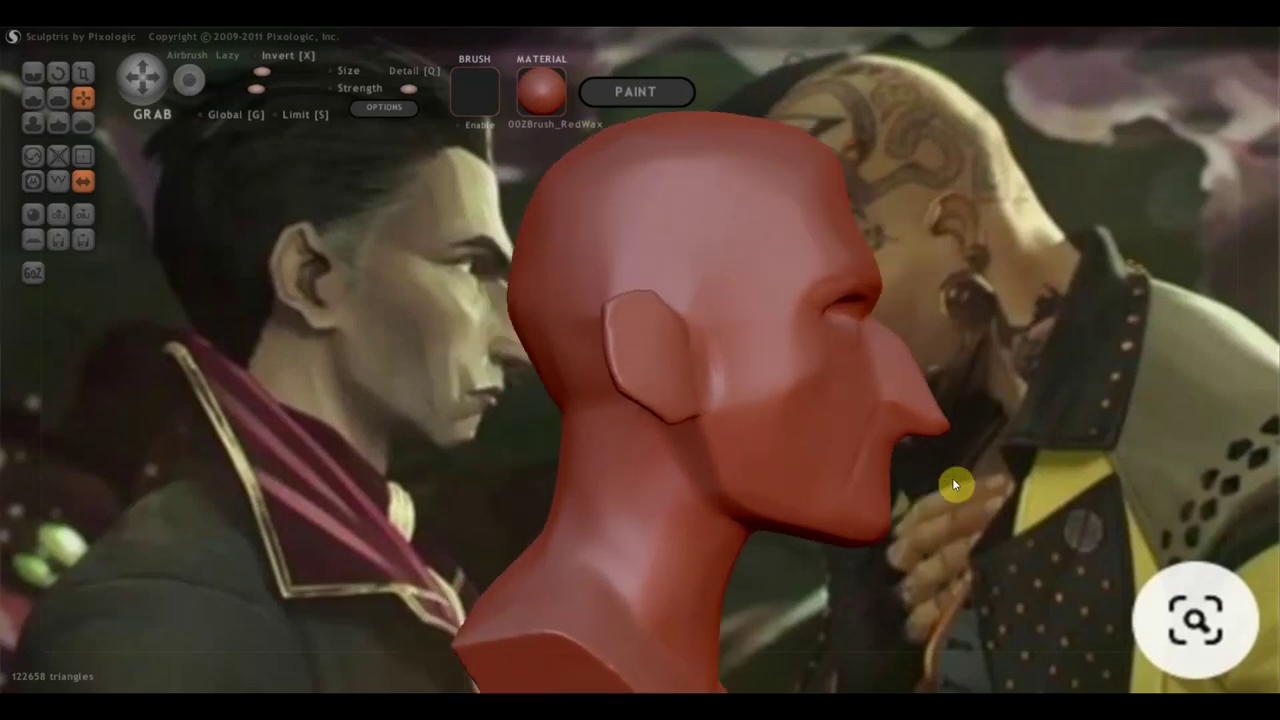
scroll(900, 505, "down", 2)
left_click_drag(872, 535, 868, 538)
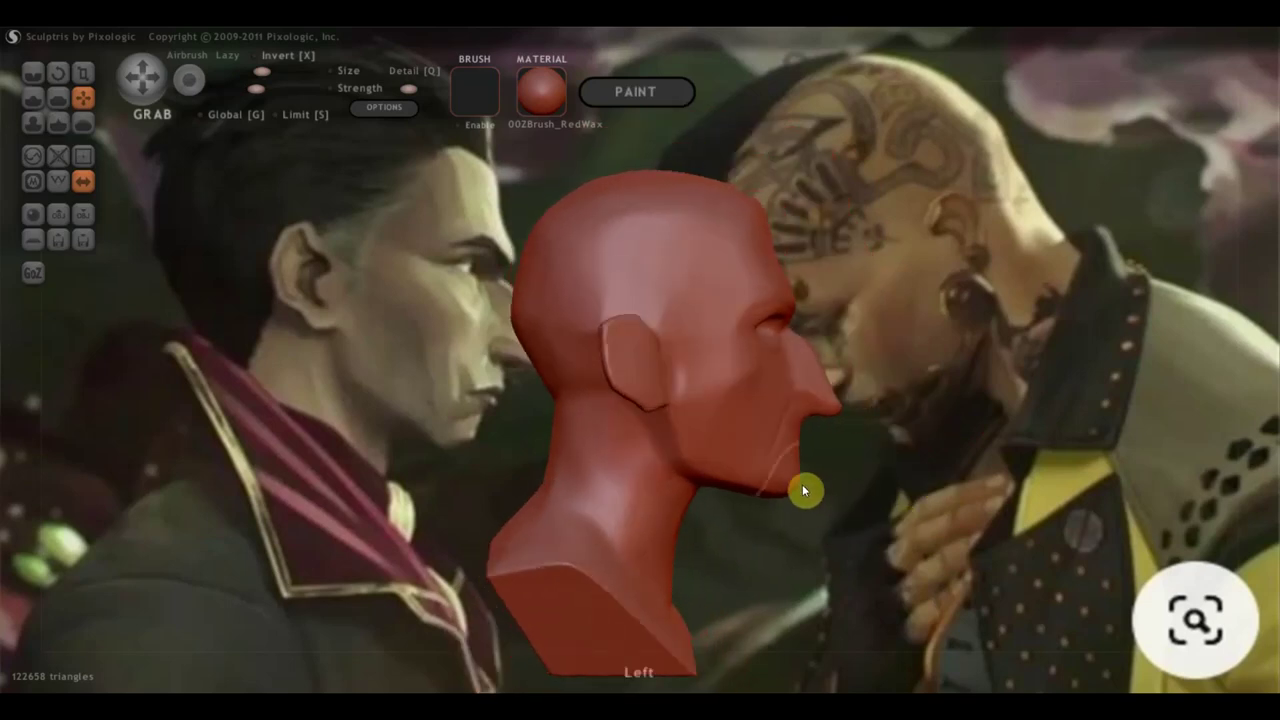
left_click_drag(793, 490, 766, 489)
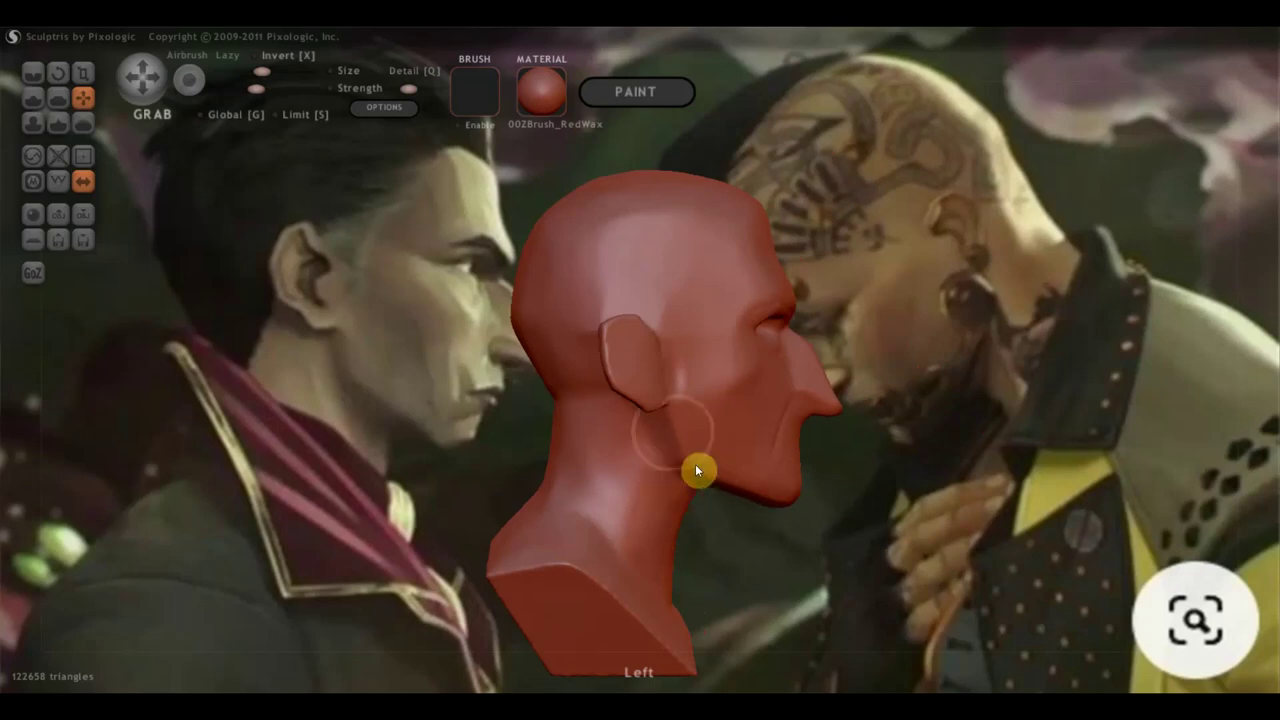
left_click_drag(888, 465, 664, 462)
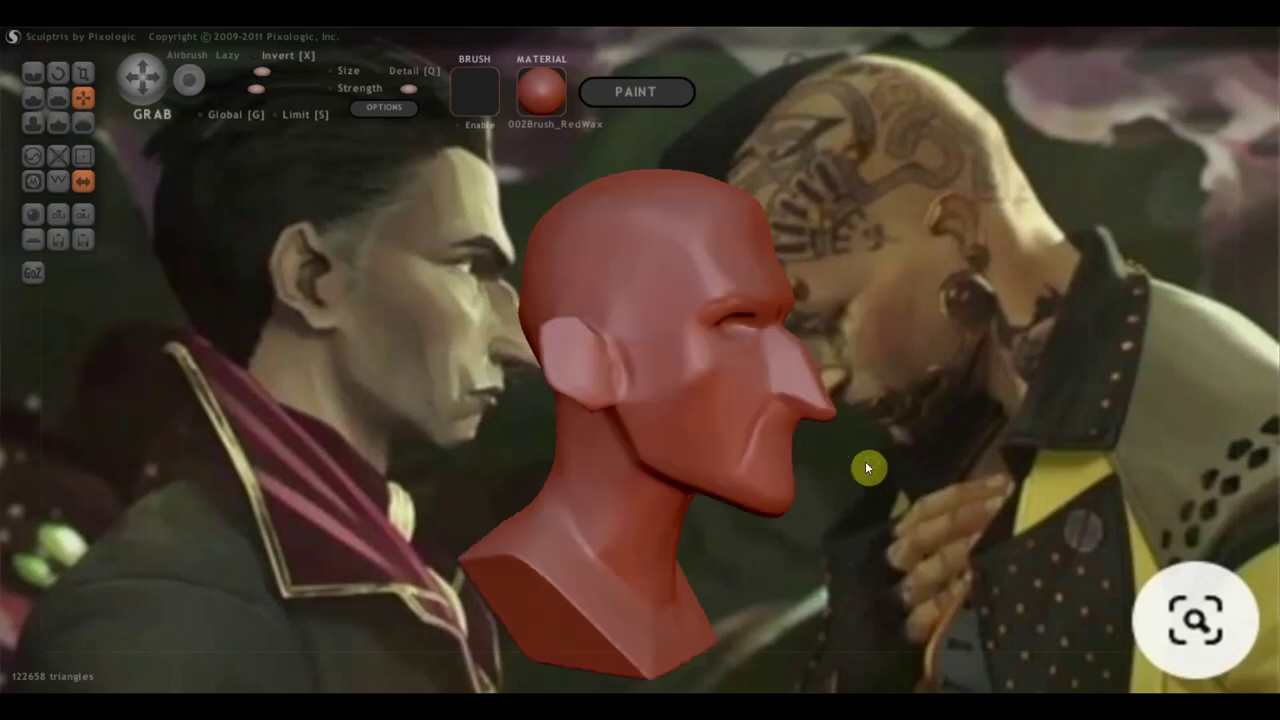
mouse_move(648, 450)
right_mouse_down()
mouse_move(736, 491)
mouse_move(889, 503)
mouse_move(803, 493)
mouse_move(830, 492)
right_mouse_up()
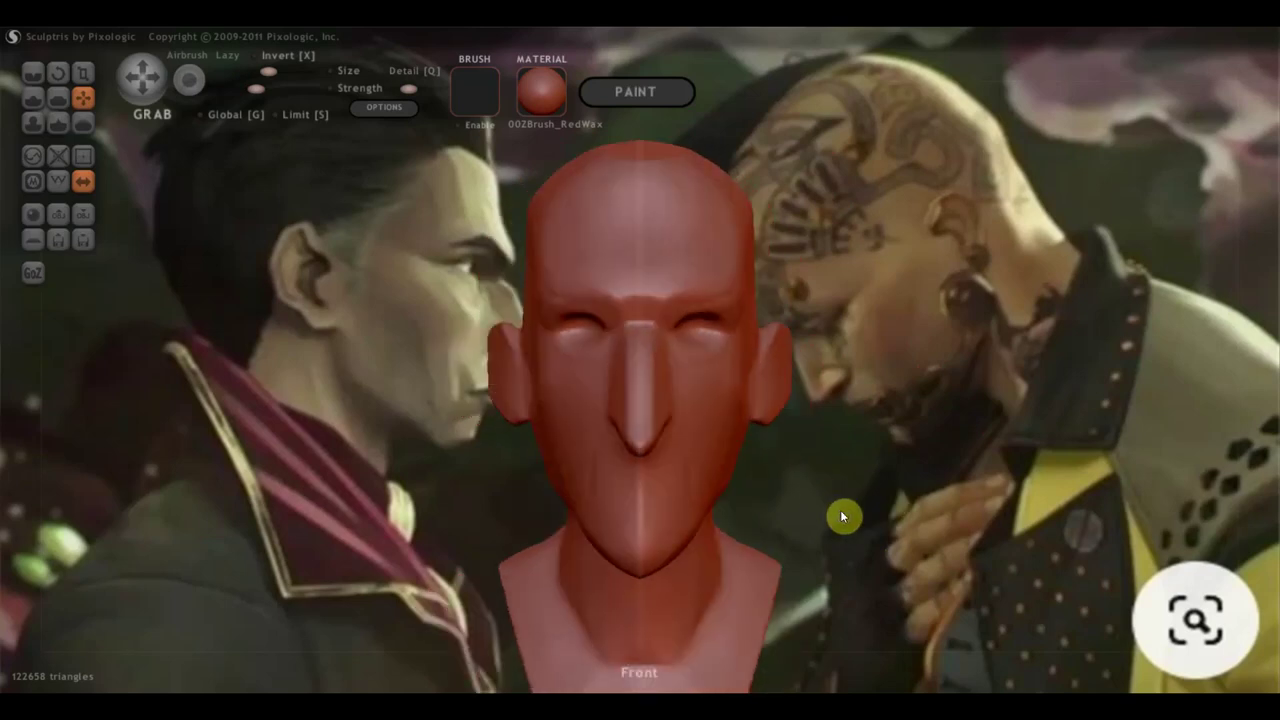
Step: Crease a mouth line across the chin and a fold along the brow above the eye
left_click(33, 73)
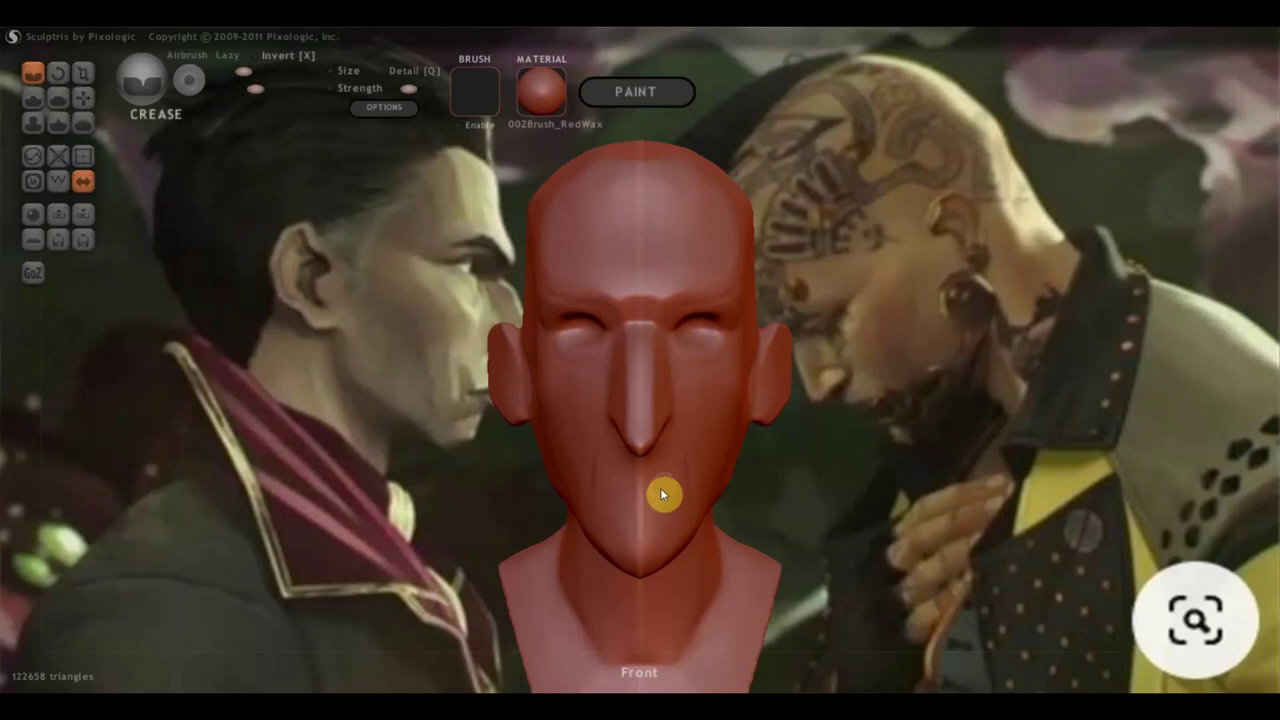
left_click_drag(676, 487, 606, 486)
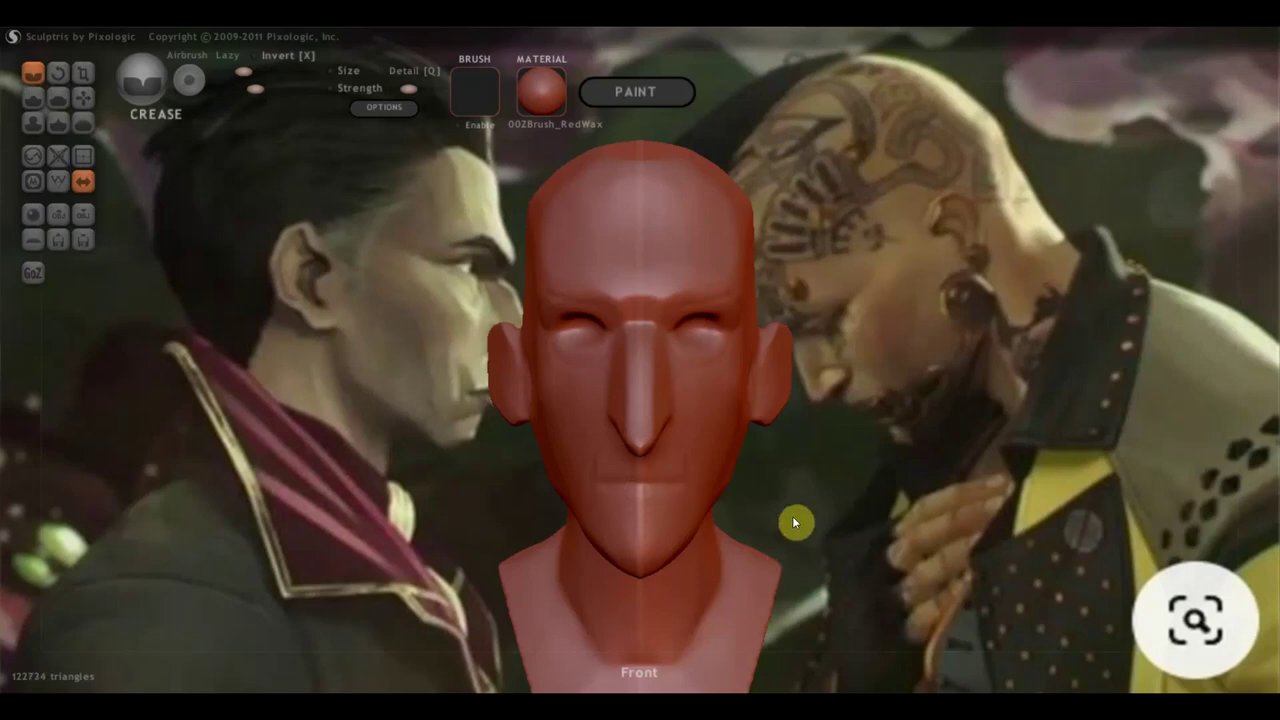
left_click_drag(794, 498, 1023, 501)
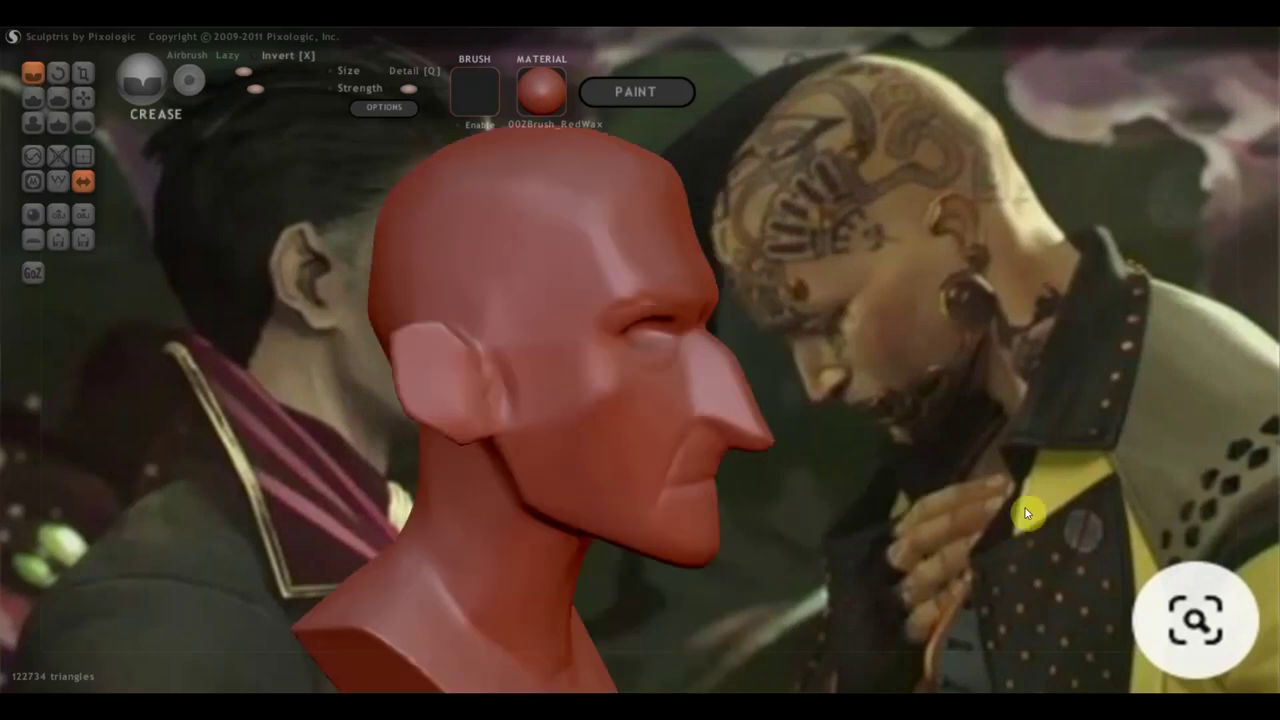
right_click_drag(888, 467, 1064, 481)
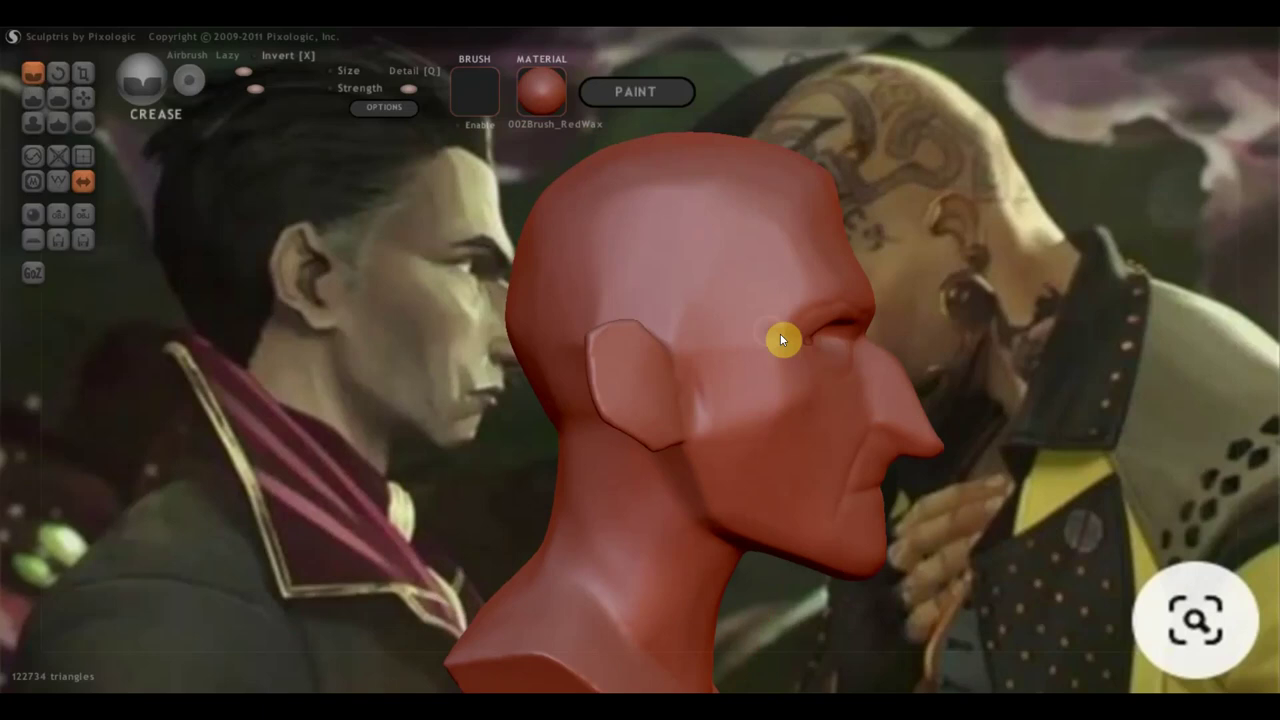
left_click_drag(800, 341, 745, 321)
Step: Use the Draw brush with Clay enabled to build a ridge across the cheek and brow
left_click(36, 98)
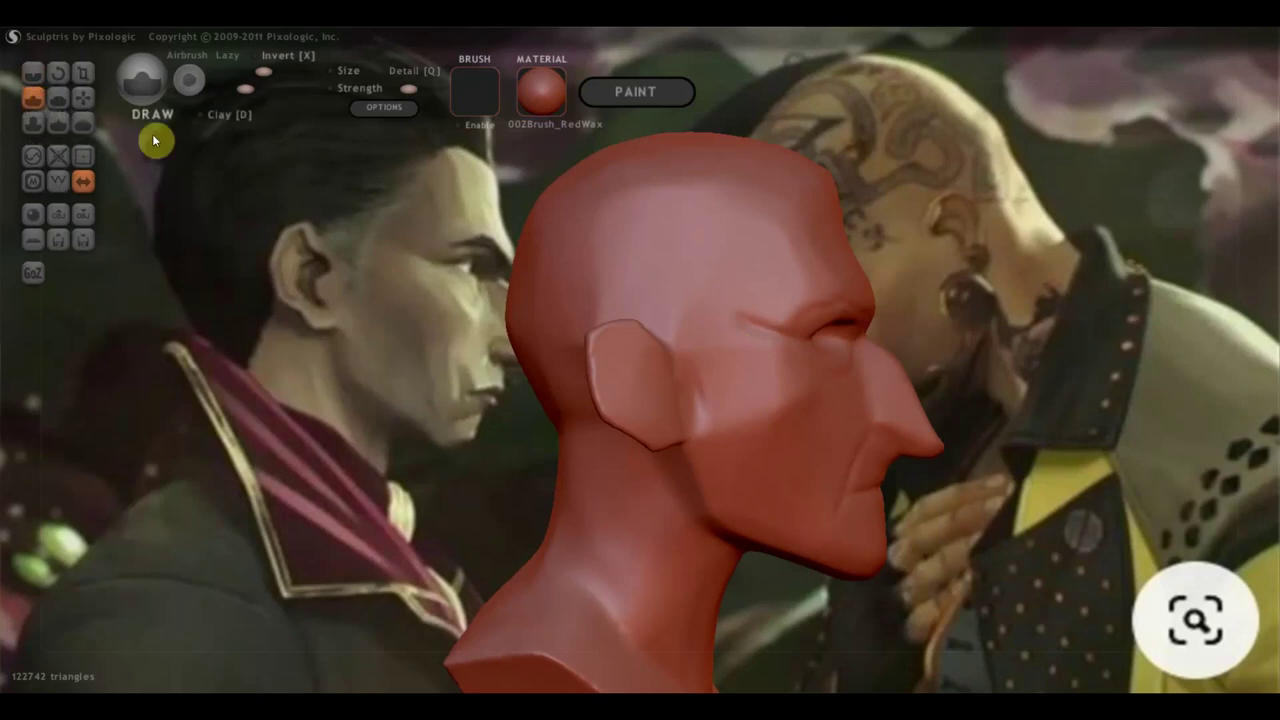
left_click(200, 114)
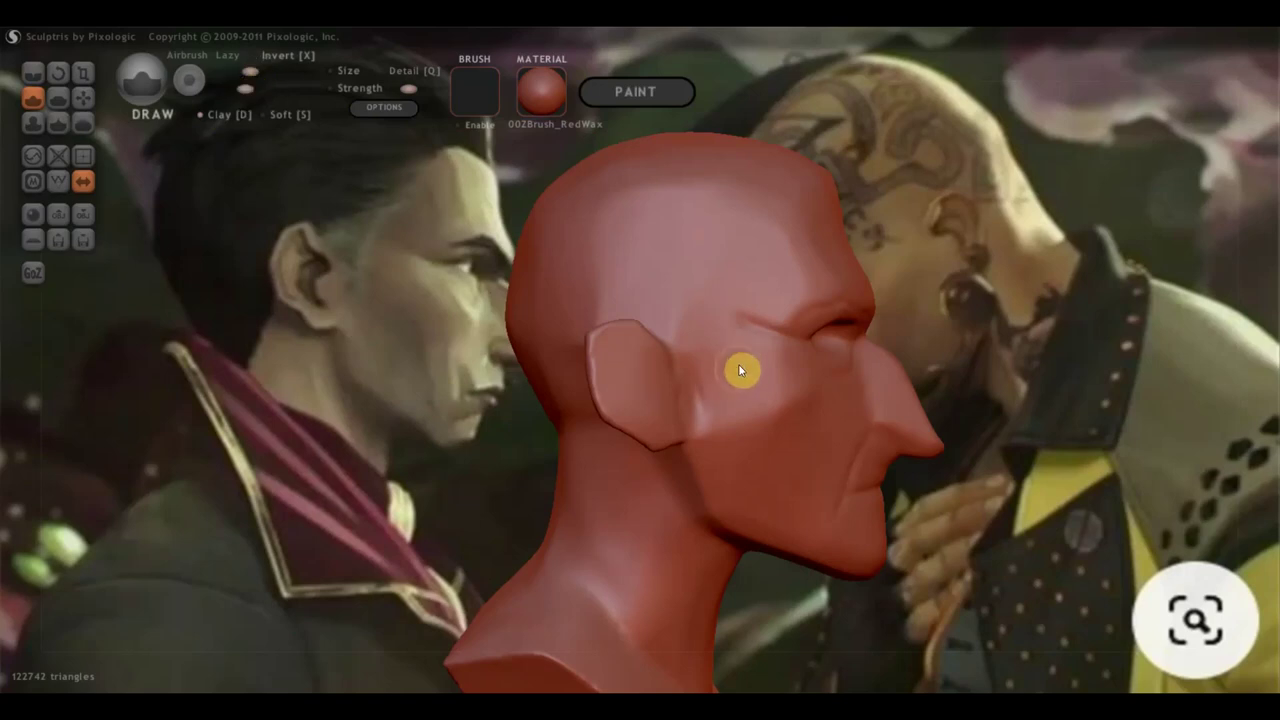
mouse_move(710, 362)
left_mouse_down()
mouse_move(788, 378)
mouse_move(799, 413)
left_mouse_up()
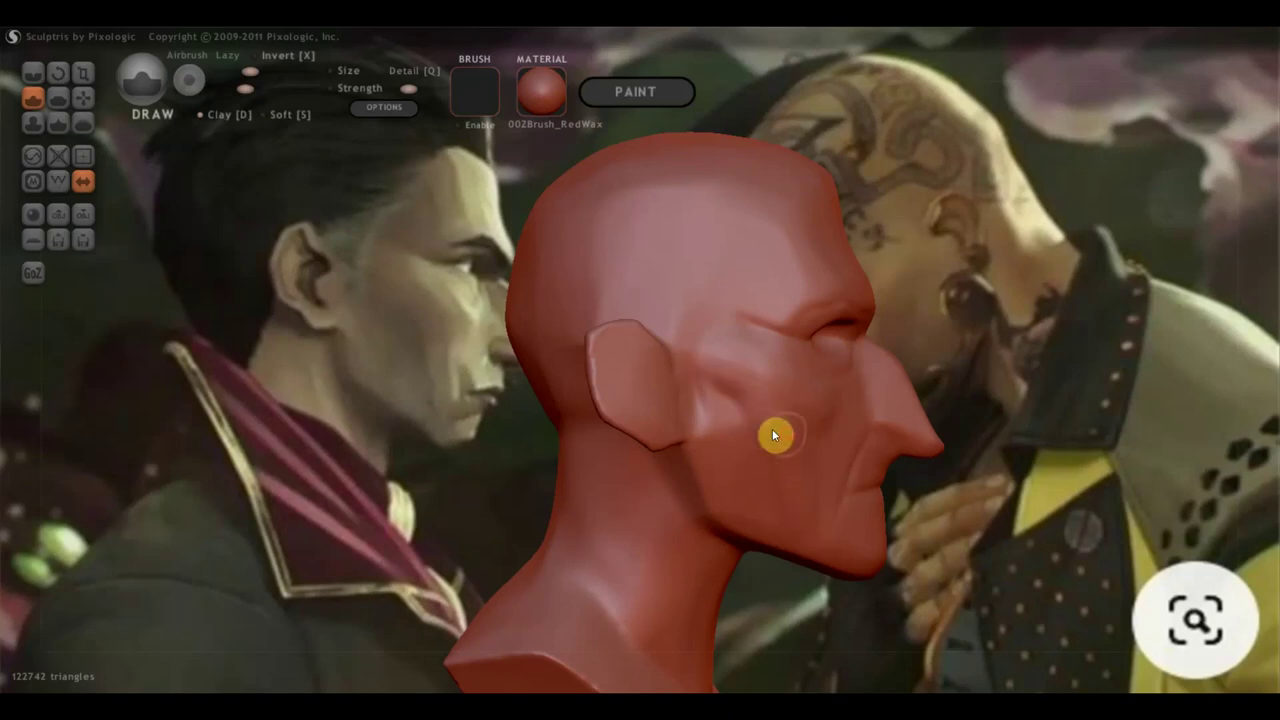
mouse_move(741, 390)
right_mouse_down()
mouse_move(826, 449)
mouse_move(574, 449)
mouse_move(840, 440)
right_mouse_up()
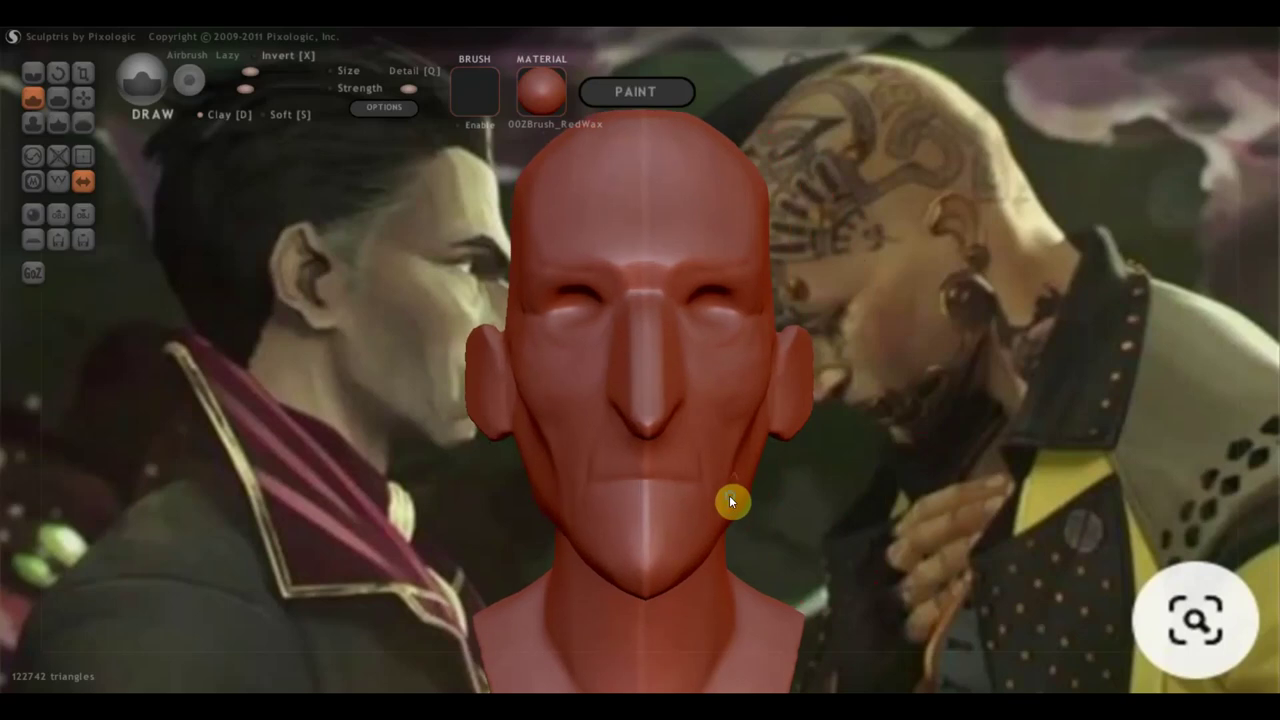
Step: Carve the mouth groove, shape the mouth corner and refine the upper lip with Draw
left_click_drag(698, 500, 606, 491)
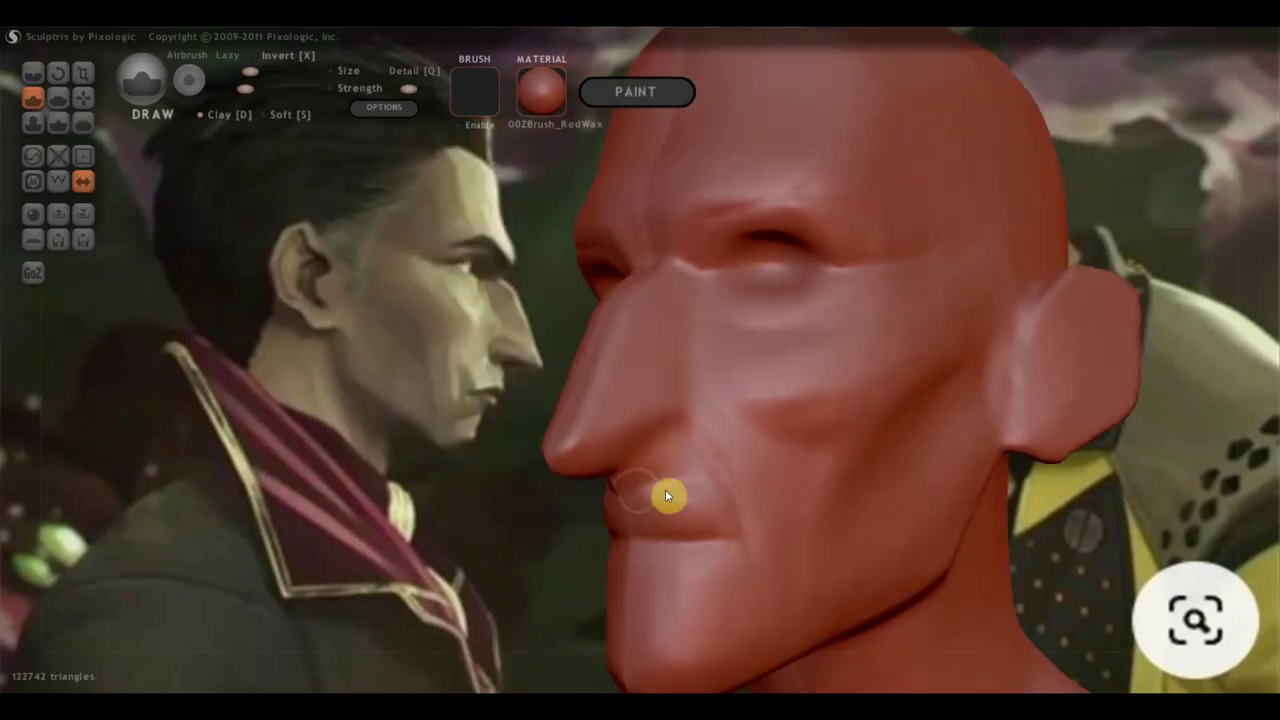
mouse_move(666, 494)
left_mouse_down()
mouse_move(634, 529)
mouse_move(644, 495)
mouse_move(662, 520)
mouse_move(620, 521)
mouse_move(647, 507)
mouse_move(626, 520)
mouse_move(730, 527)
mouse_move(672, 514)
left_mouse_up()
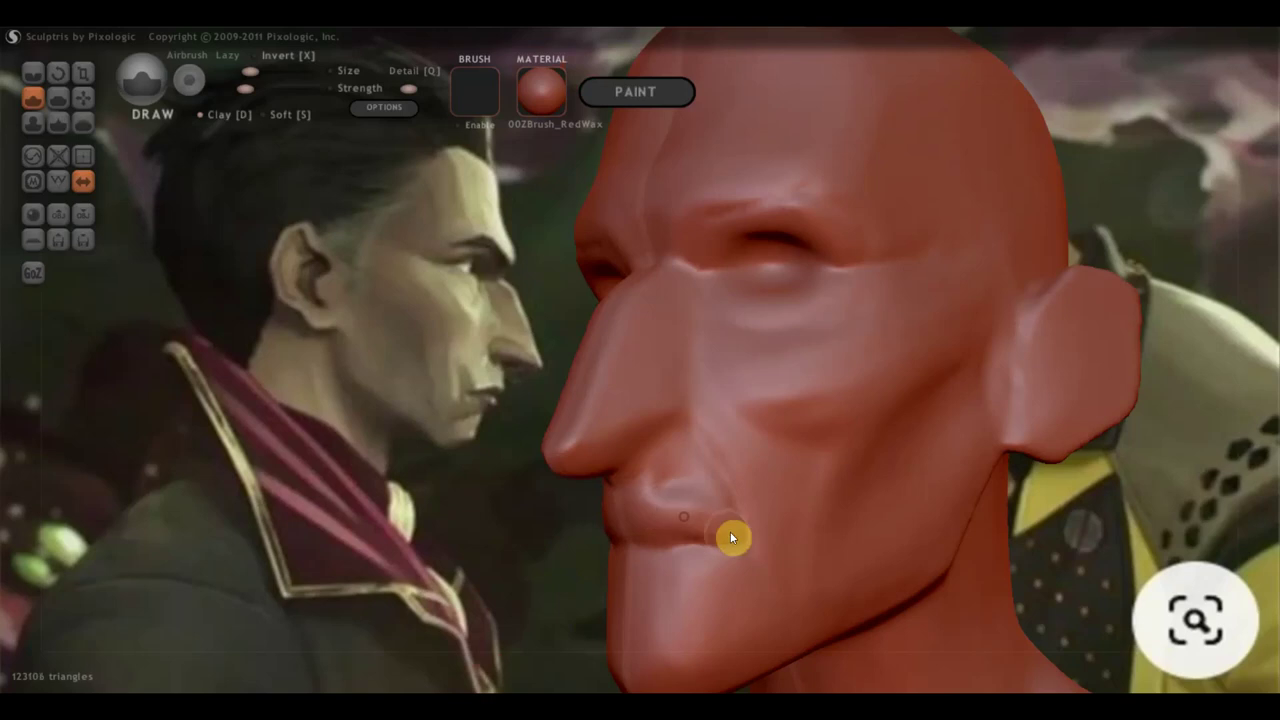
left_click_drag(719, 477, 681, 468)
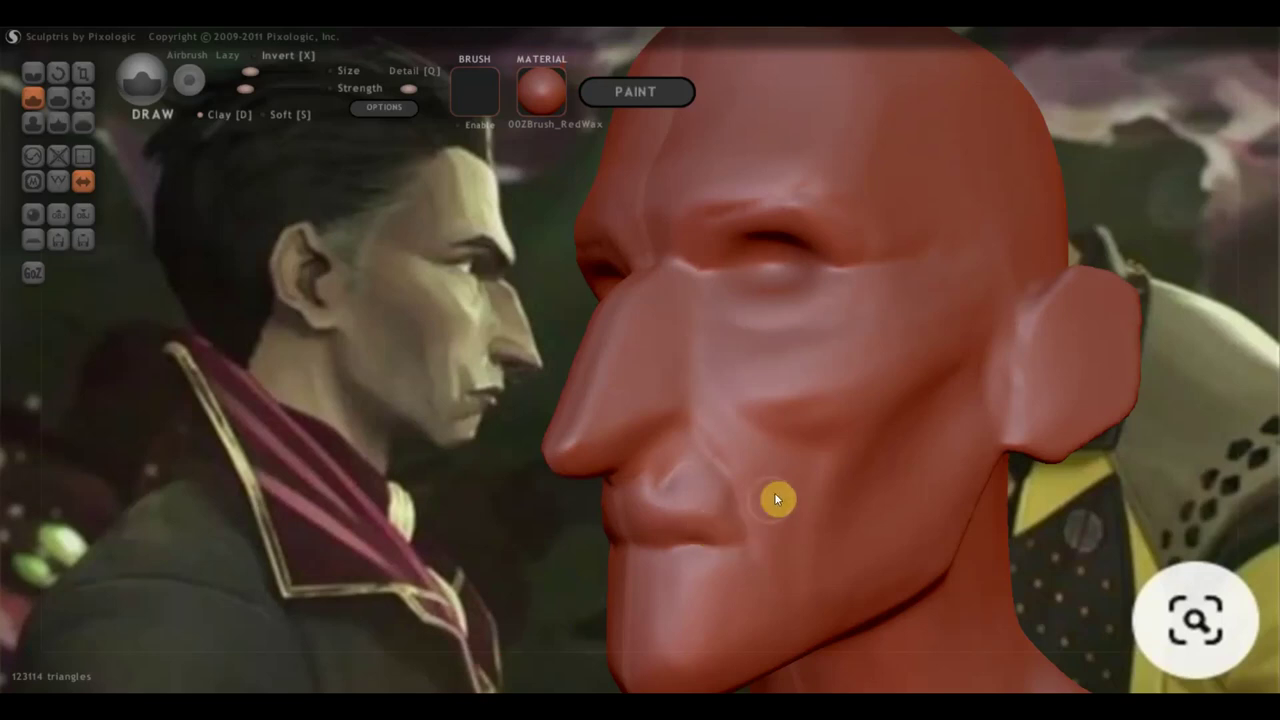
Step: Build up the cheek and stroke folds from the nose wings down to the mouth corners
mouse_move(822, 468)
left_mouse_down()
mouse_move(783, 586)
mouse_move(811, 463)
left_mouse_up()
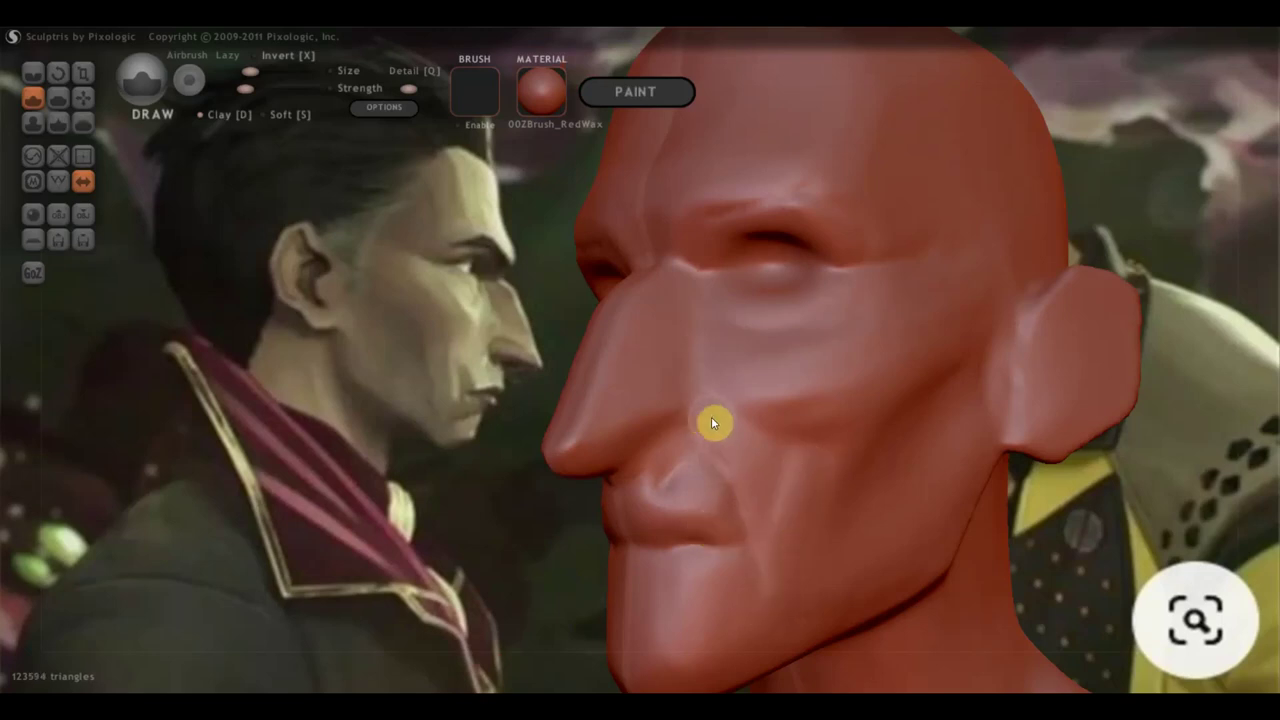
left_click_drag(754, 526, 709, 430)
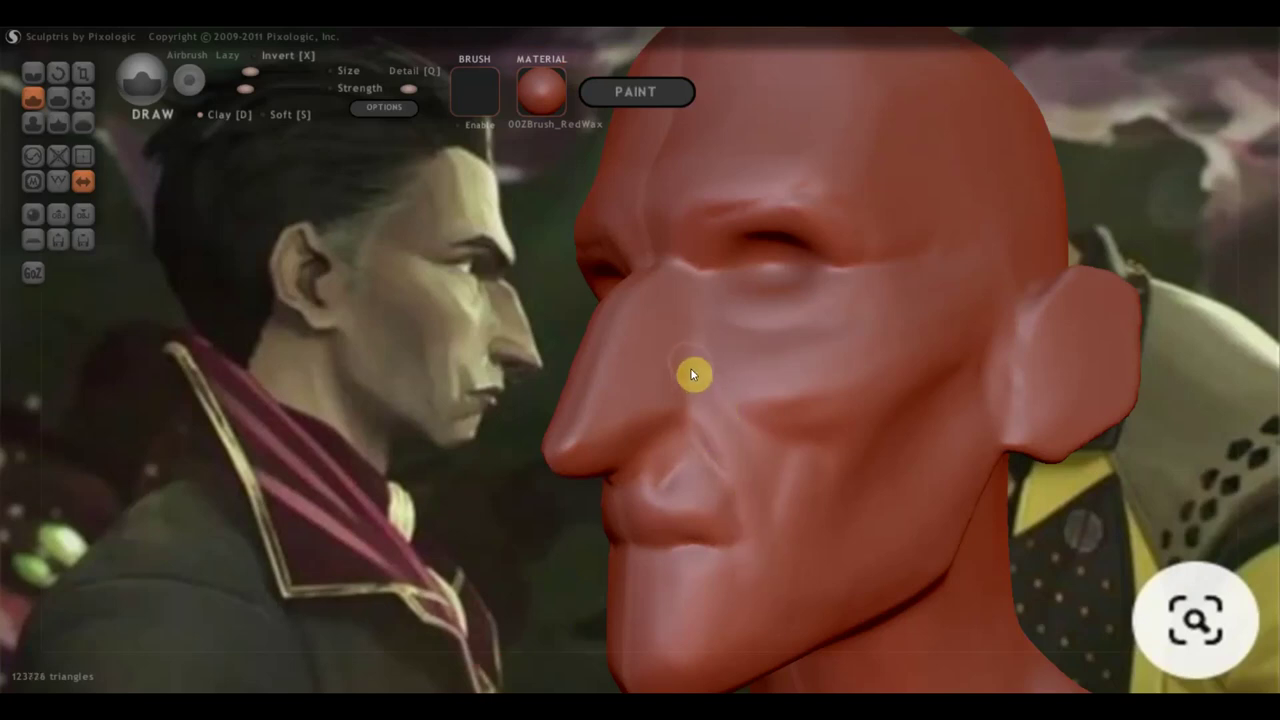
left_click_drag(736, 440, 731, 386, "shift")
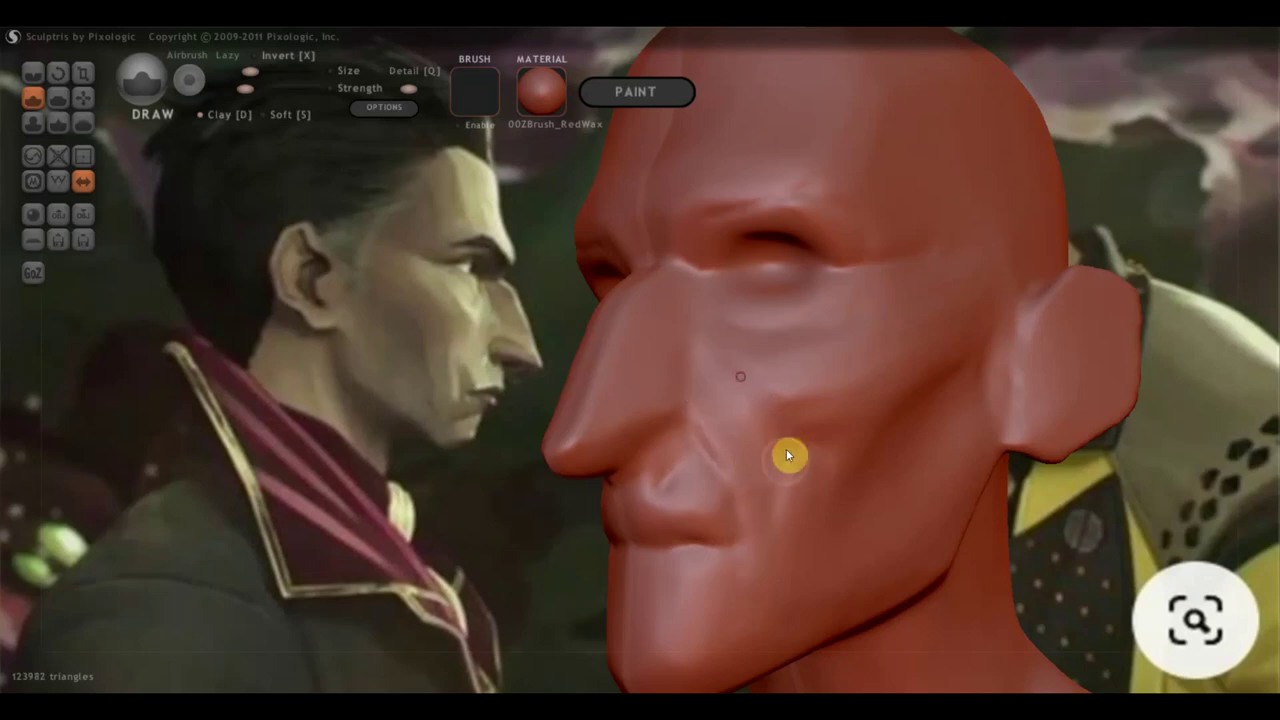
mouse_move(787, 395)
left_mouse_down()
mouse_move(737, 371)
mouse_move(794, 417)
left_mouse_up()
left_click_drag(706, 423, 747, 503)
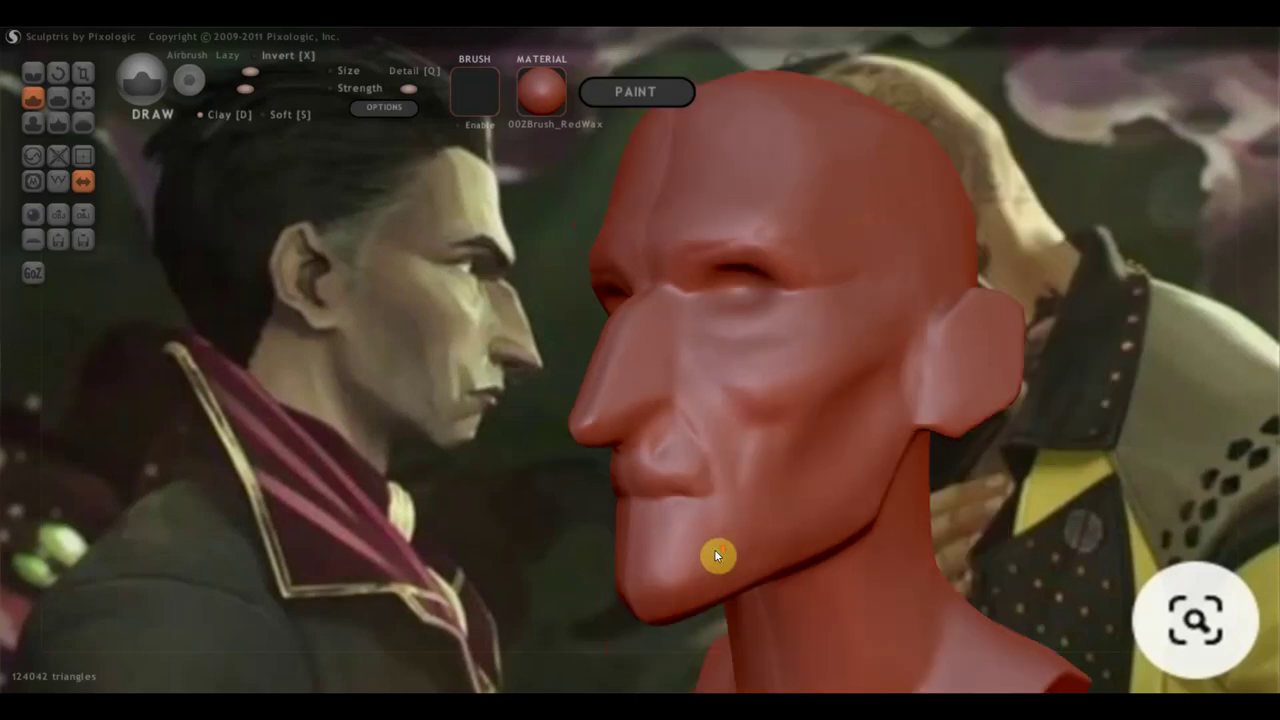
right_click_drag(707, 553, 772, 554)
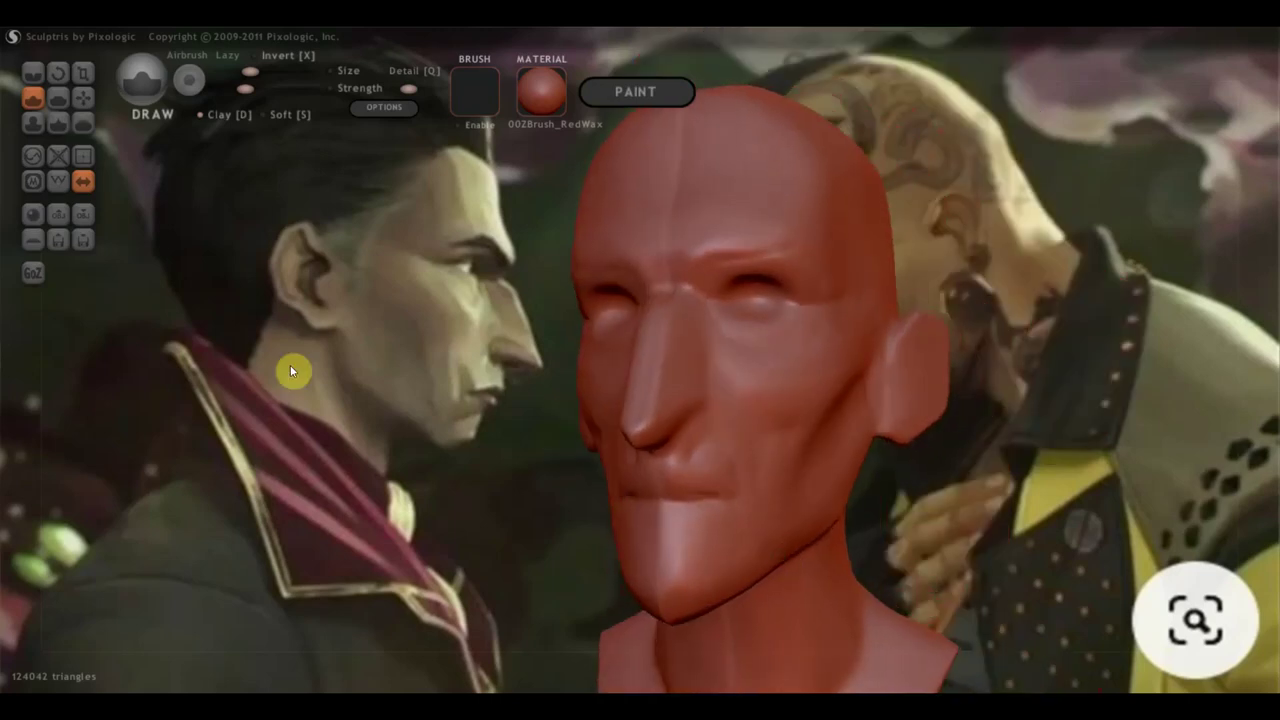
Step: With the Crease brush, carve small vertical and horizontal wrinkles into the chin
left_click(36, 90)
right_click_drag(622, 488, 703, 525)
left_click_drag(706, 524, 674, 524)
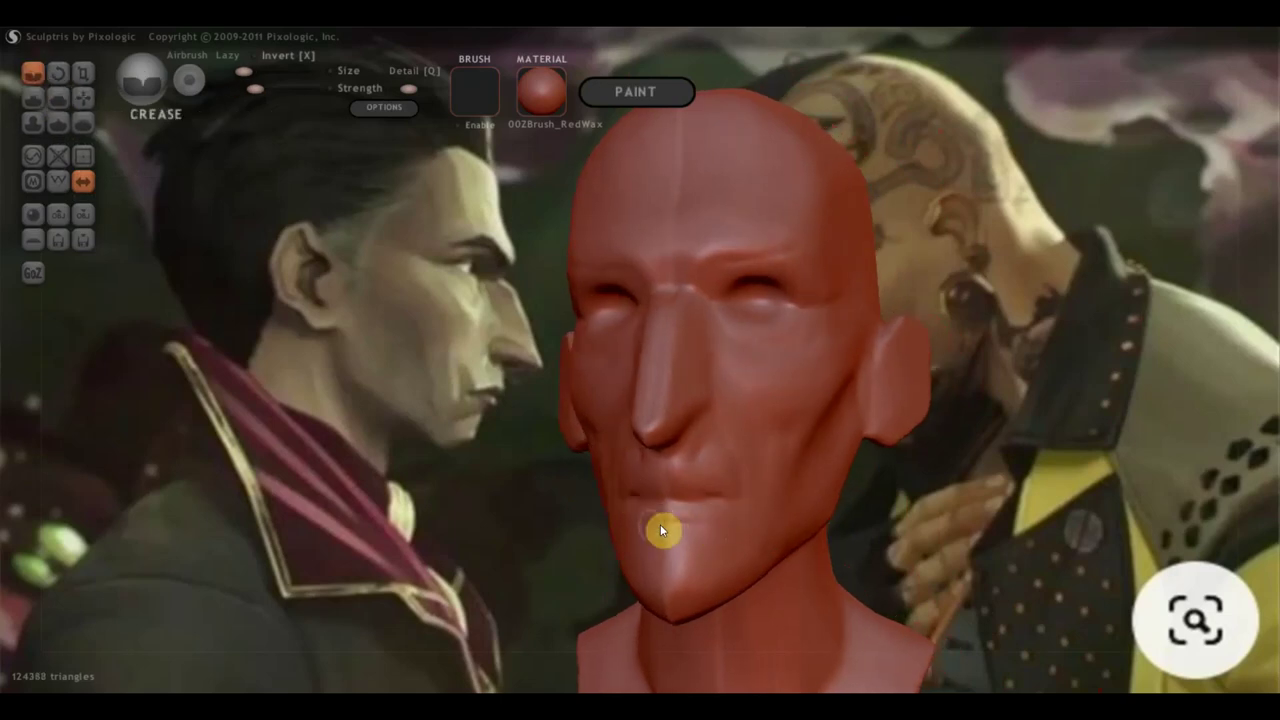
mouse_move(686, 560)
left_mouse_down()
mouse_move(669, 540)
mouse_move(714, 554)
mouse_move(658, 536)
mouse_move(699, 546)
left_mouse_up()
right_click_drag(699, 546, 776, 554)
scroll(770, 554, "up", 3)
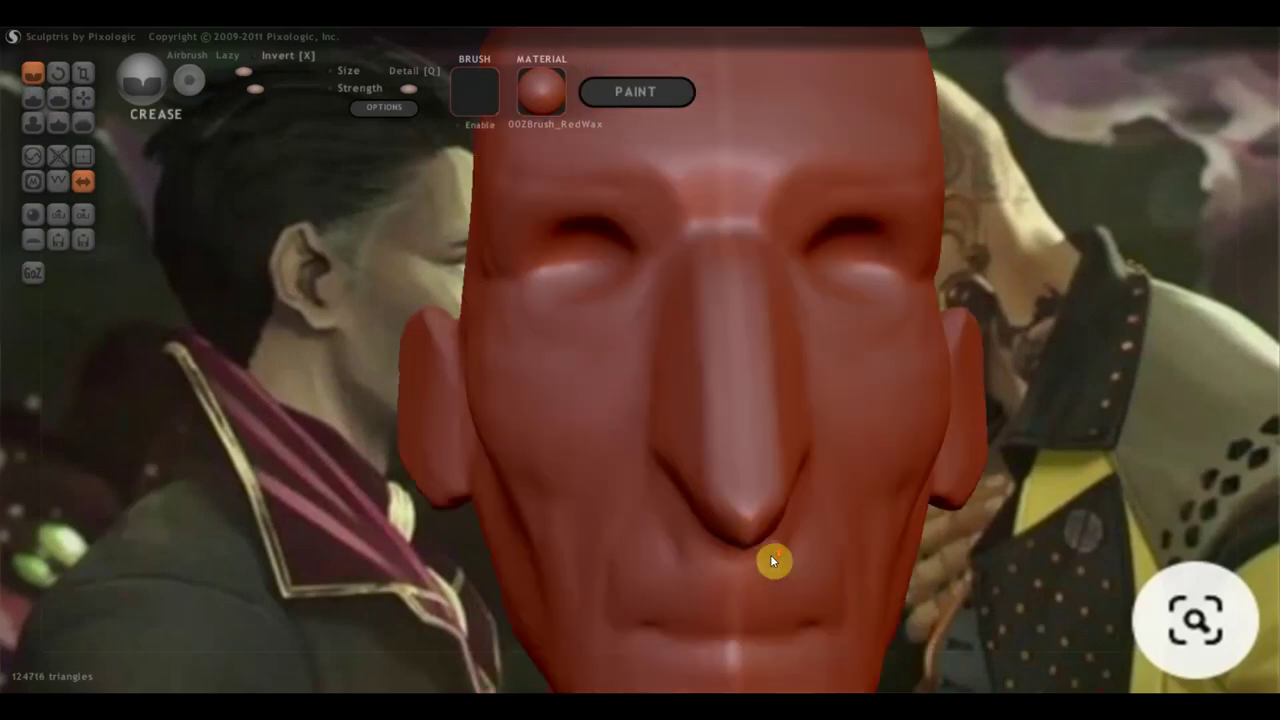
scroll(868, 569, "up", 2)
Step: Crease a line along the lower lip and chin, adding more chin wrinkles from the side
right_click_drag(770, 506, 753, 414)
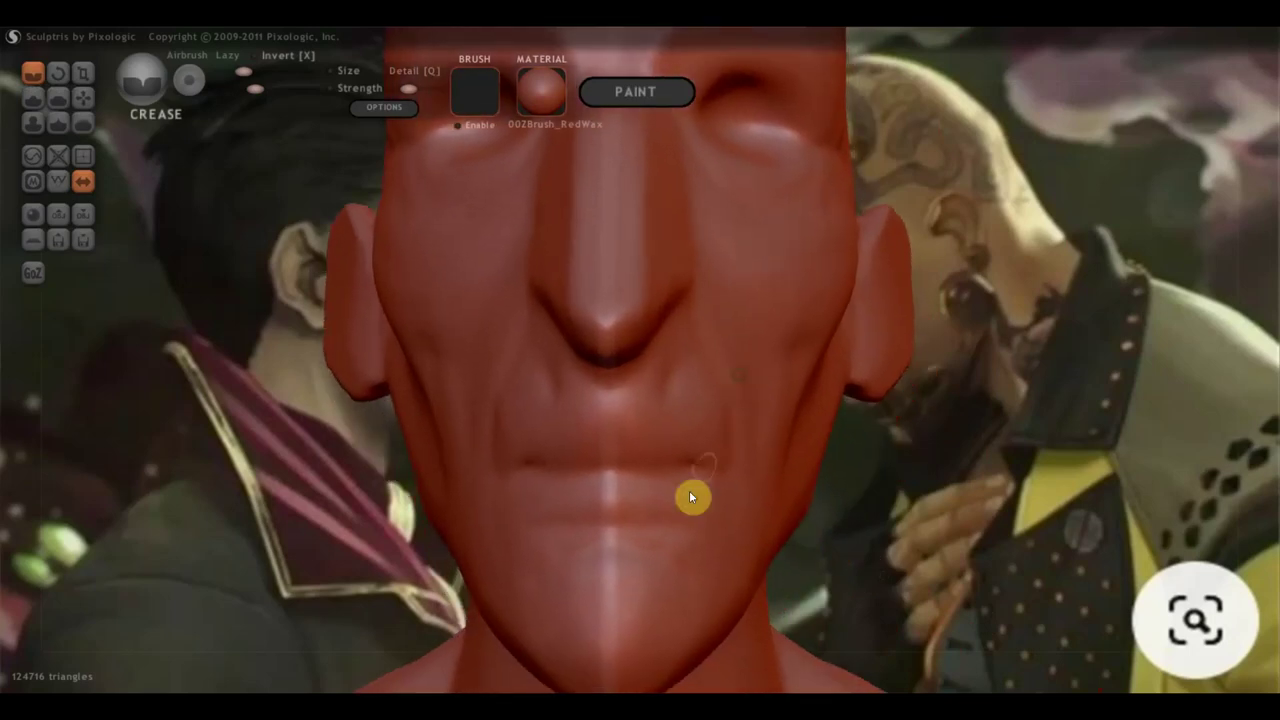
mouse_move(533, 513)
left_mouse_down()
mouse_move(643, 514)
mouse_move(657, 540)
mouse_move(631, 543)
mouse_move(706, 577)
mouse_move(580, 543)
mouse_move(690, 558)
left_mouse_up()
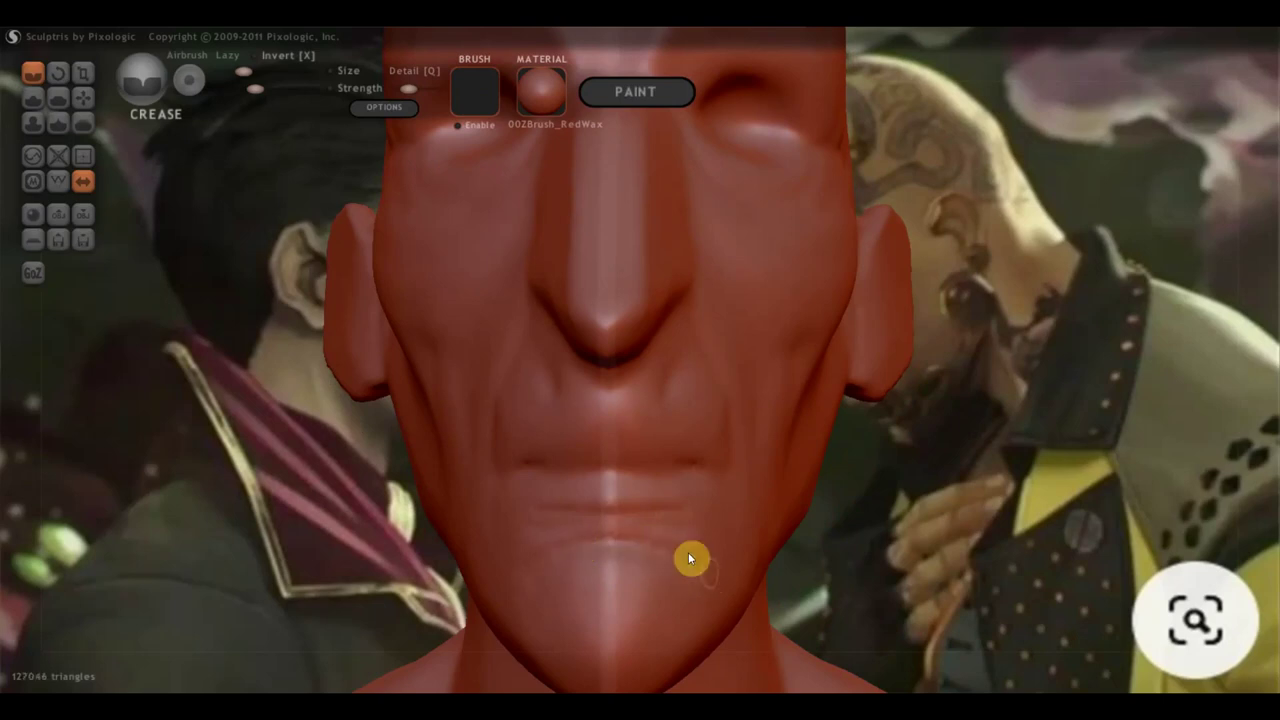
mouse_move(533, 532)
right_mouse_down()
mouse_move(711, 563)
mouse_move(571, 580)
mouse_move(703, 574)
mouse_move(656, 568)
right_mouse_up()
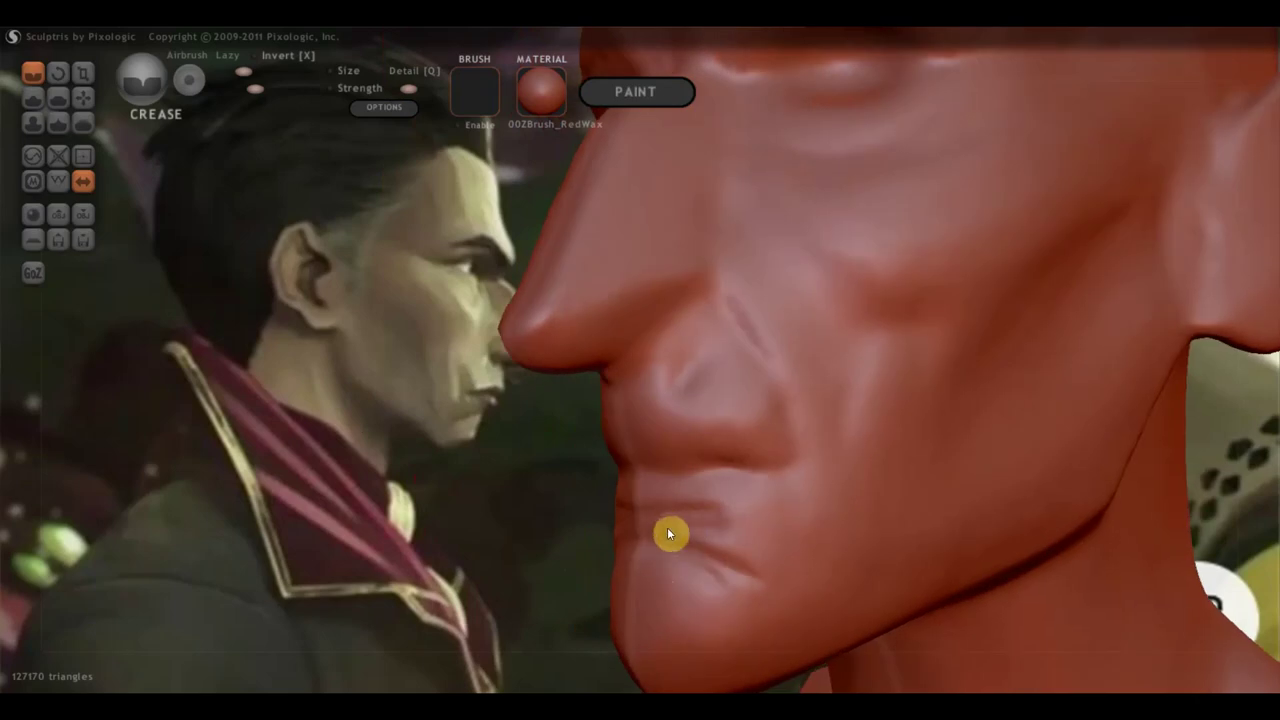
mouse_move(622, 540)
left_mouse_down()
mouse_move(671, 551)
mouse_move(643, 543)
mouse_move(657, 534)
mouse_move(663, 552)
mouse_move(620, 534)
mouse_move(694, 557)
mouse_move(723, 528)
mouse_move(609, 537)
mouse_move(728, 526)
mouse_move(666, 529)
mouse_move(751, 506)
mouse_move(678, 528)
mouse_move(666, 517)
mouse_move(703, 511)
mouse_move(652, 537)
mouse_move(669, 537)
mouse_move(632, 530)
left_mouse_up()
Step: Deepen the crease line between the lips from a frontal view
mouse_move(686, 537)
right_mouse_down()
mouse_move(826, 537)
mouse_move(651, 577)
mouse_move(537, 577)
mouse_move(691, 557)
right_mouse_up()
right_click_drag(718, 497, 744, 482)
left_click_drag(702, 453, 552, 438)
mouse_move(552, 438)
right_mouse_down()
mouse_move(596, 462)
mouse_move(497, 487)
mouse_move(680, 484)
mouse_move(791, 514)
mouse_move(1039, 517)
mouse_move(1118, 550)
right_mouse_up()
left_click(84, 98)
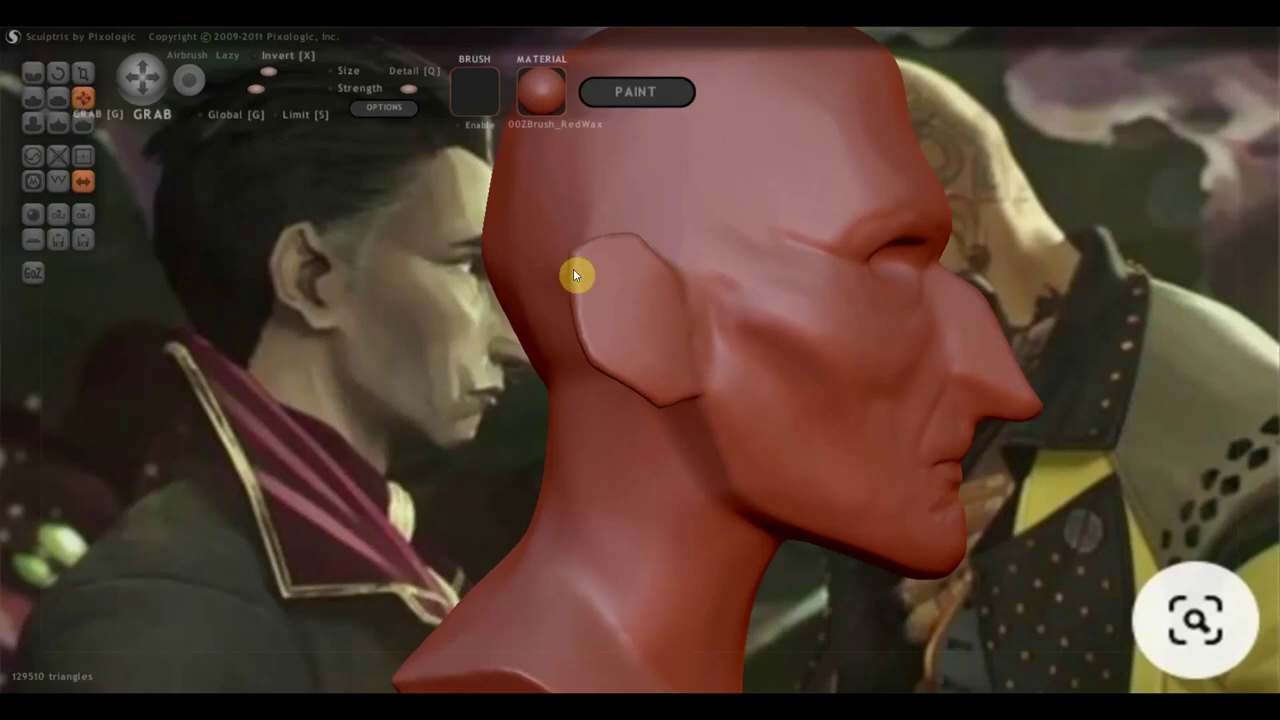
Step: With a smaller Grab brush, pull the lips to lengthen the lip line and soften the mouth-corner creases
scroll(1096, 464, "up", 2)
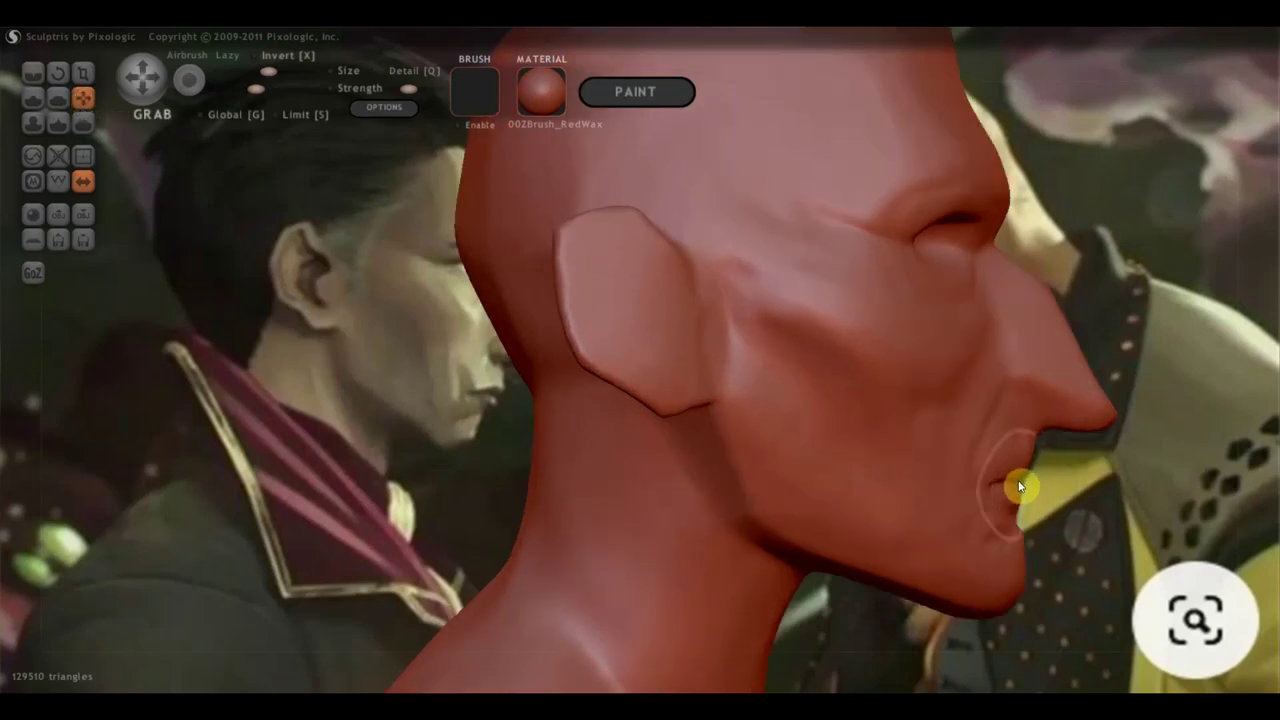
left_click_drag(268, 71, 258, 70)
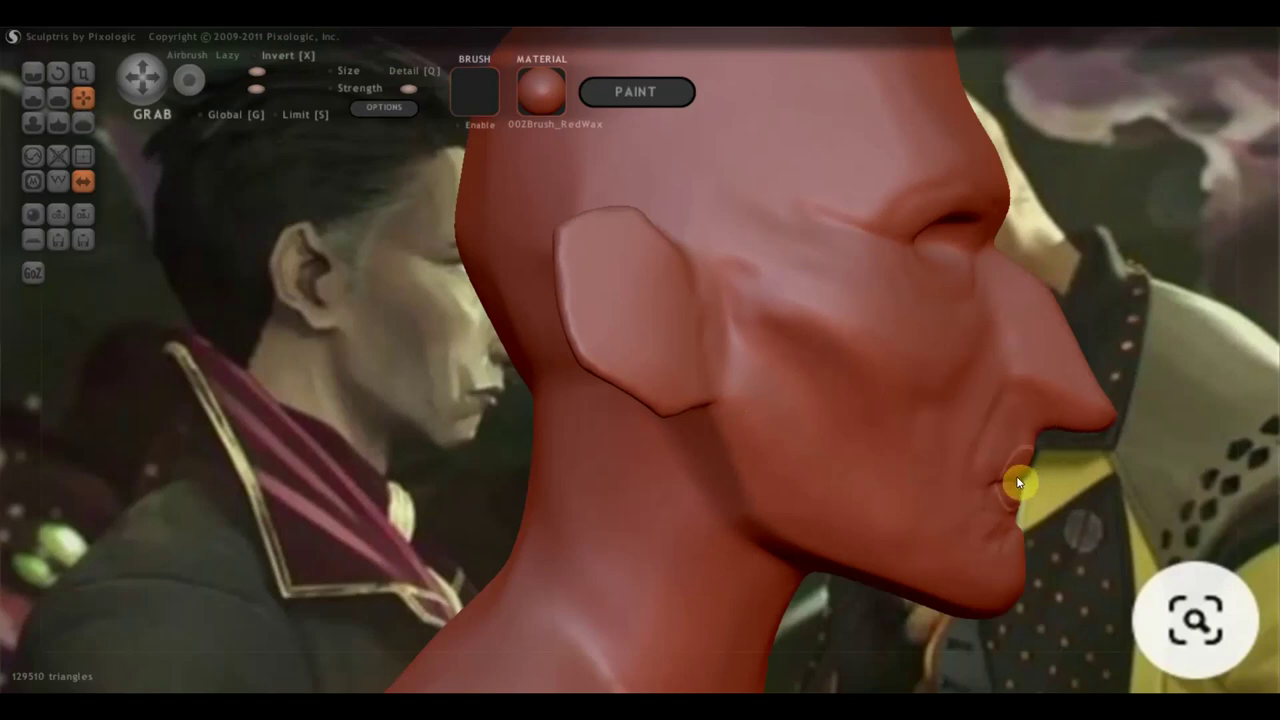
left_click_drag(1021, 481, 1027, 487)
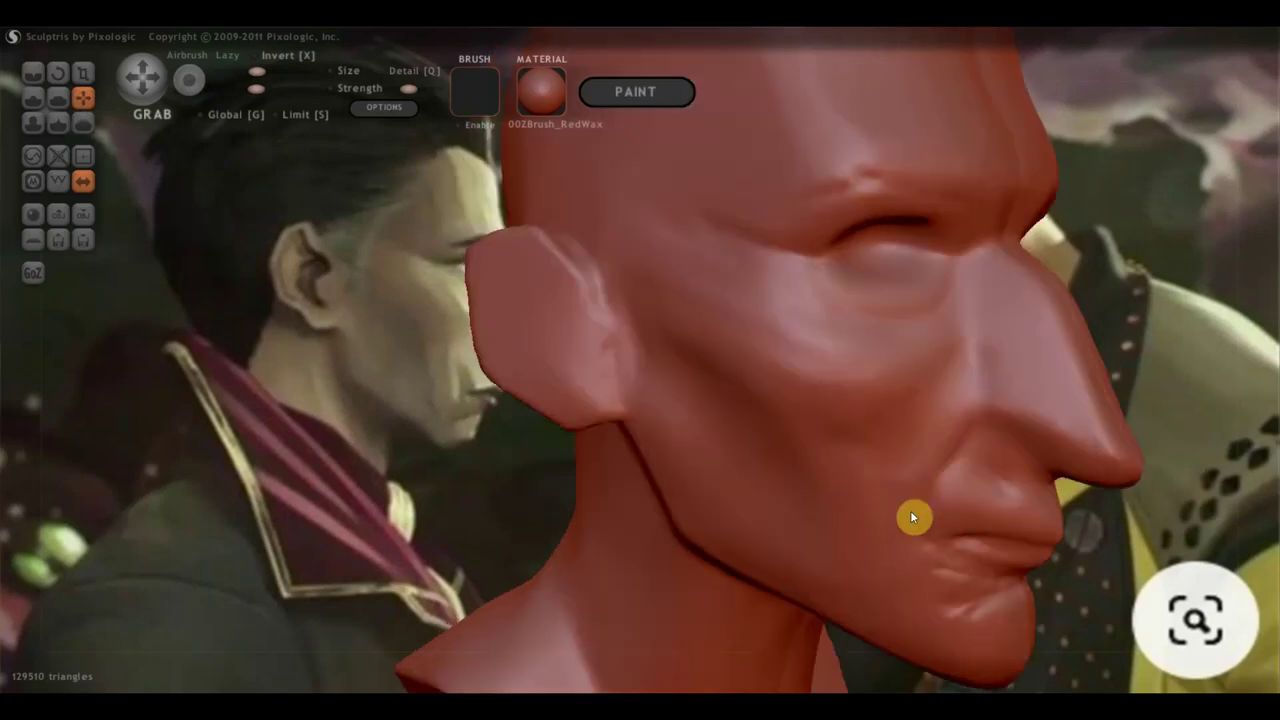
mouse_move(911, 514)
right_mouse_down()
mouse_move(931, 528)
mouse_move(854, 562)
mouse_move(823, 550)
mouse_move(762, 464)
mouse_move(749, 417)
right_mouse_up()
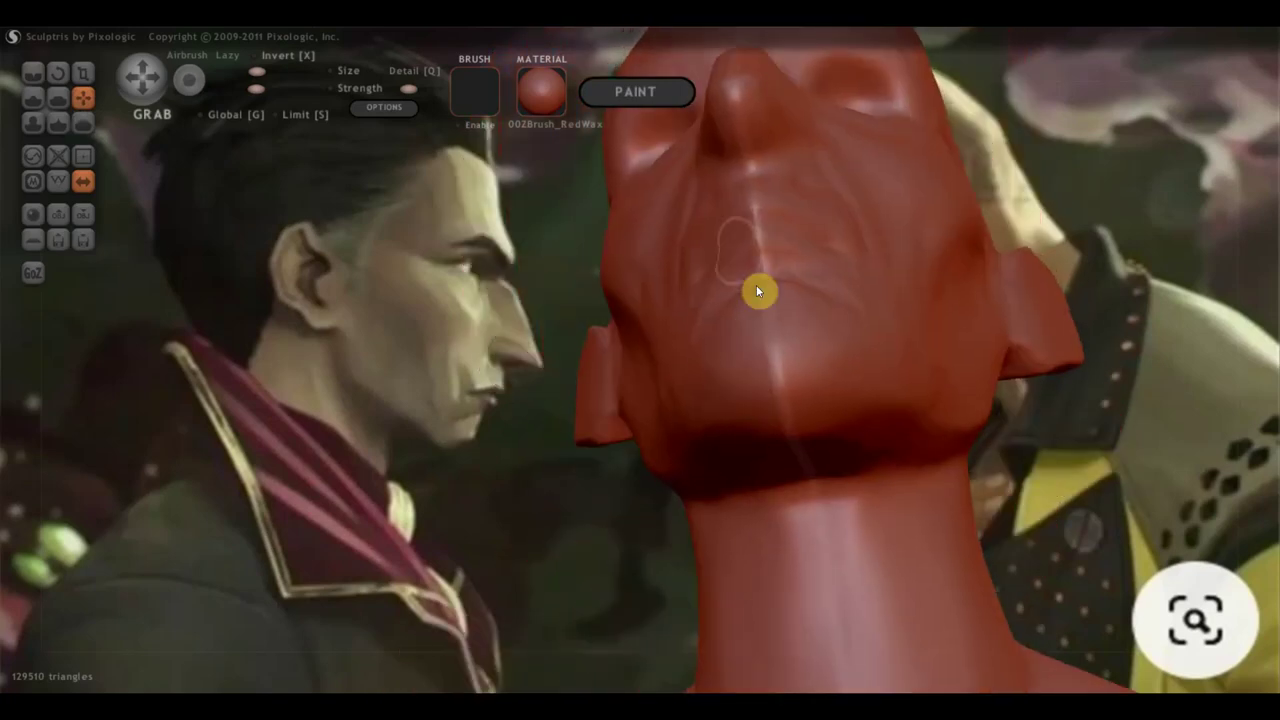
right_click_drag(733, 245, 722, 276)
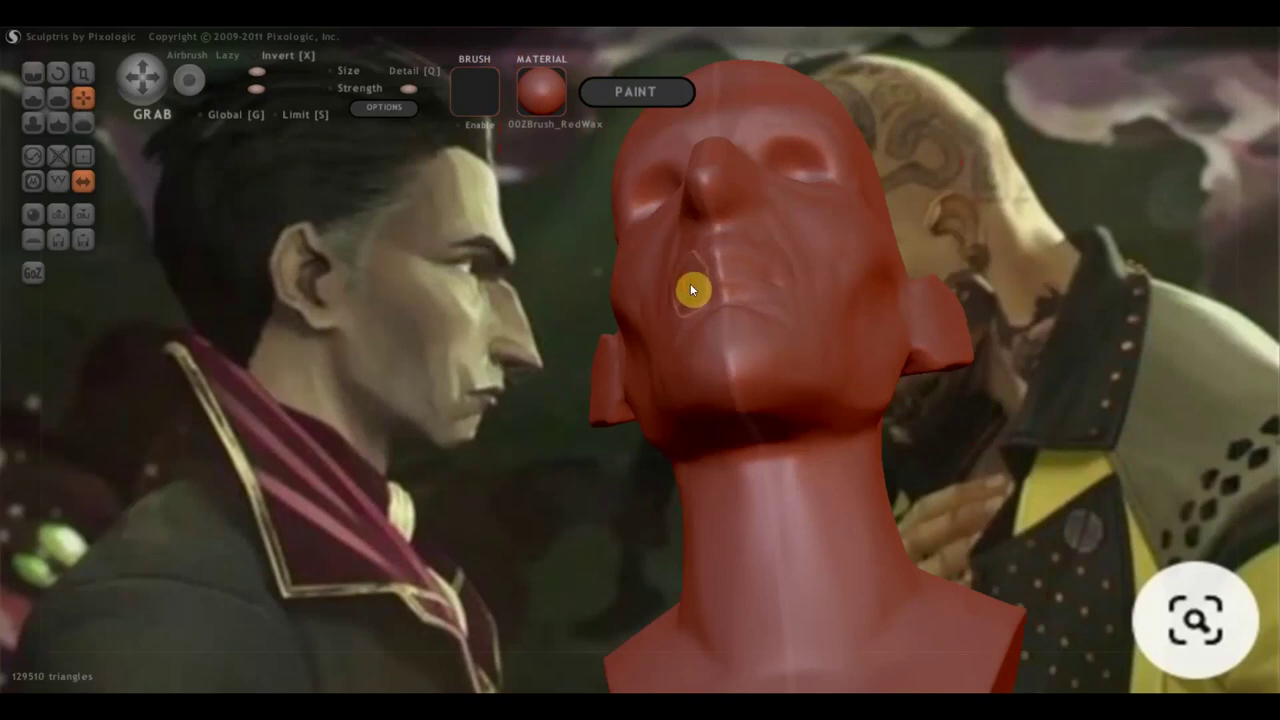
mouse_move(685, 289)
right_mouse_down()
mouse_move(714, 346)
mouse_move(720, 406)
mouse_move(697, 486)
mouse_move(746, 418)
right_mouse_up()
mouse_move(745, 417)
left_mouse_down()
mouse_move(763, 426)
mouse_move(834, 380)
left_mouse_up()
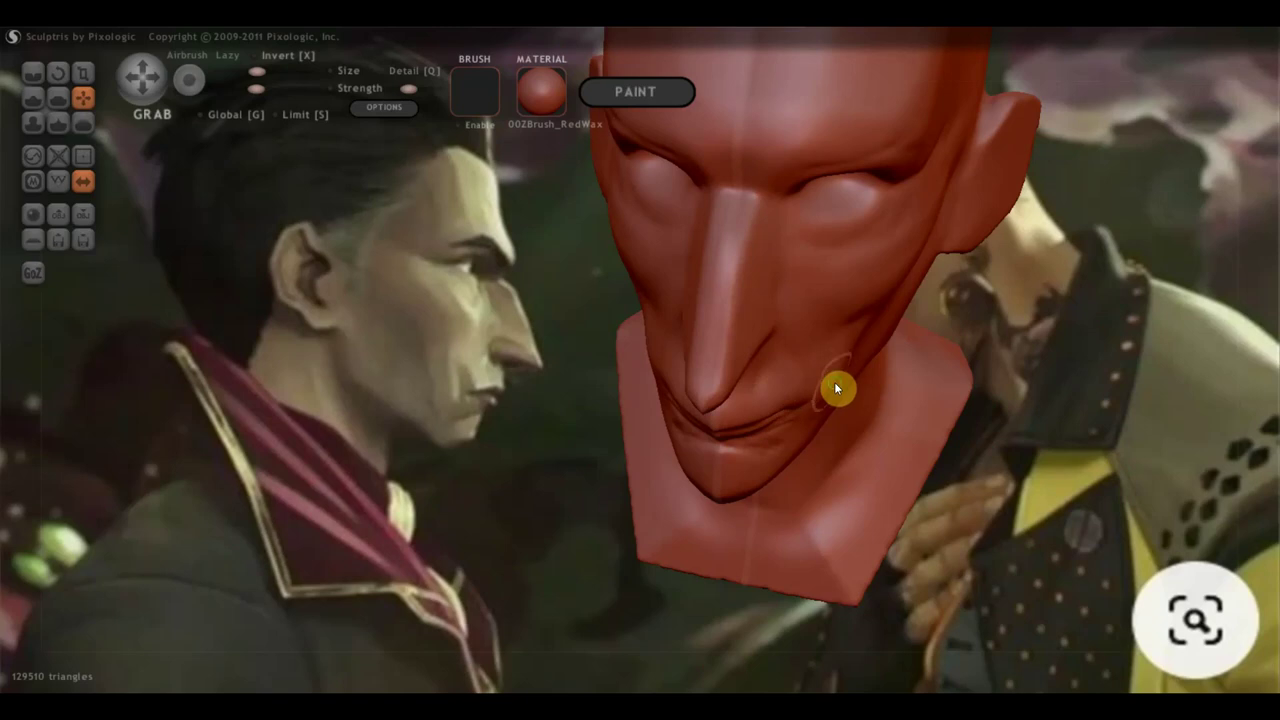
right_click_drag(834, 382, 898, 384)
mouse_move(658, 370)
right_mouse_down()
mouse_move(663, 303)
mouse_move(765, 373)
mouse_move(686, 350)
mouse_move(822, 330)
mouse_move(858, 338)
right_mouse_up()
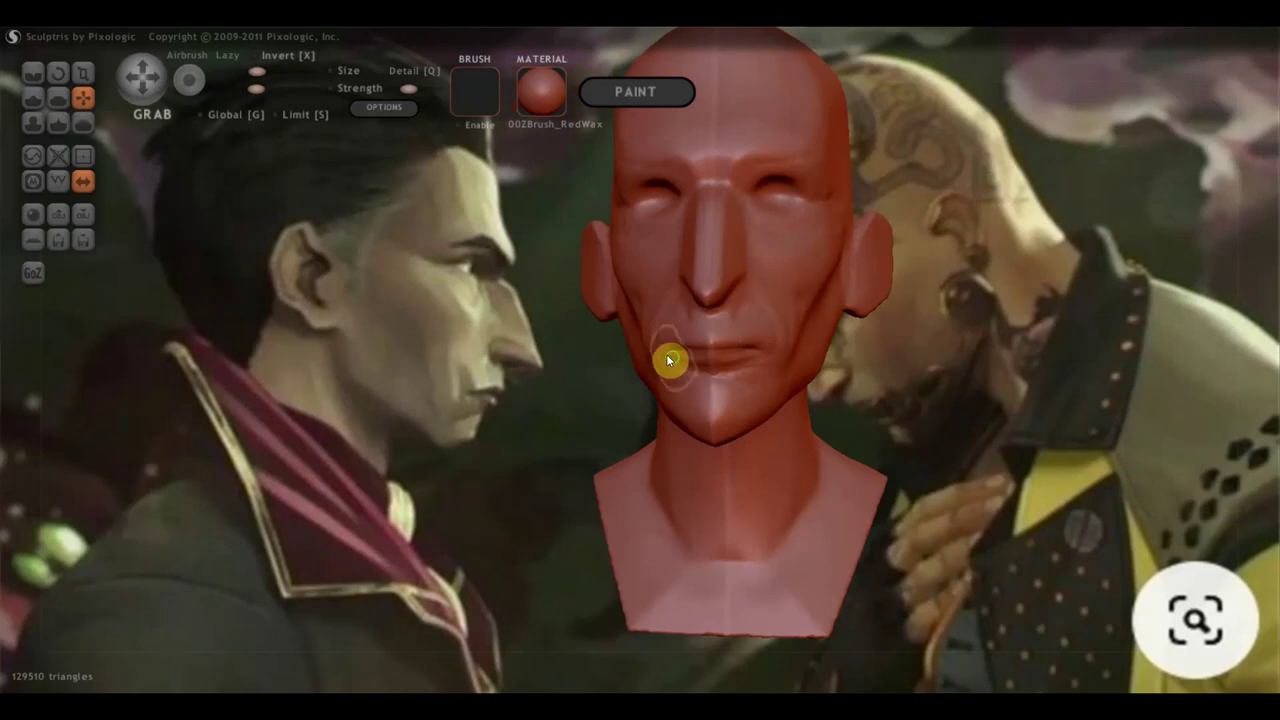
right_click_drag(660, 345, 694, 360)
mouse_move(710, 412)
right_mouse_down()
mouse_move(790, 425)
mouse_move(765, 420)
right_mouse_up()
Step: Use the Flatten brush to plane off the underside and lower edge of the chin
left_click(58, 97)
right_click_drag(540, 420, 568, 433)
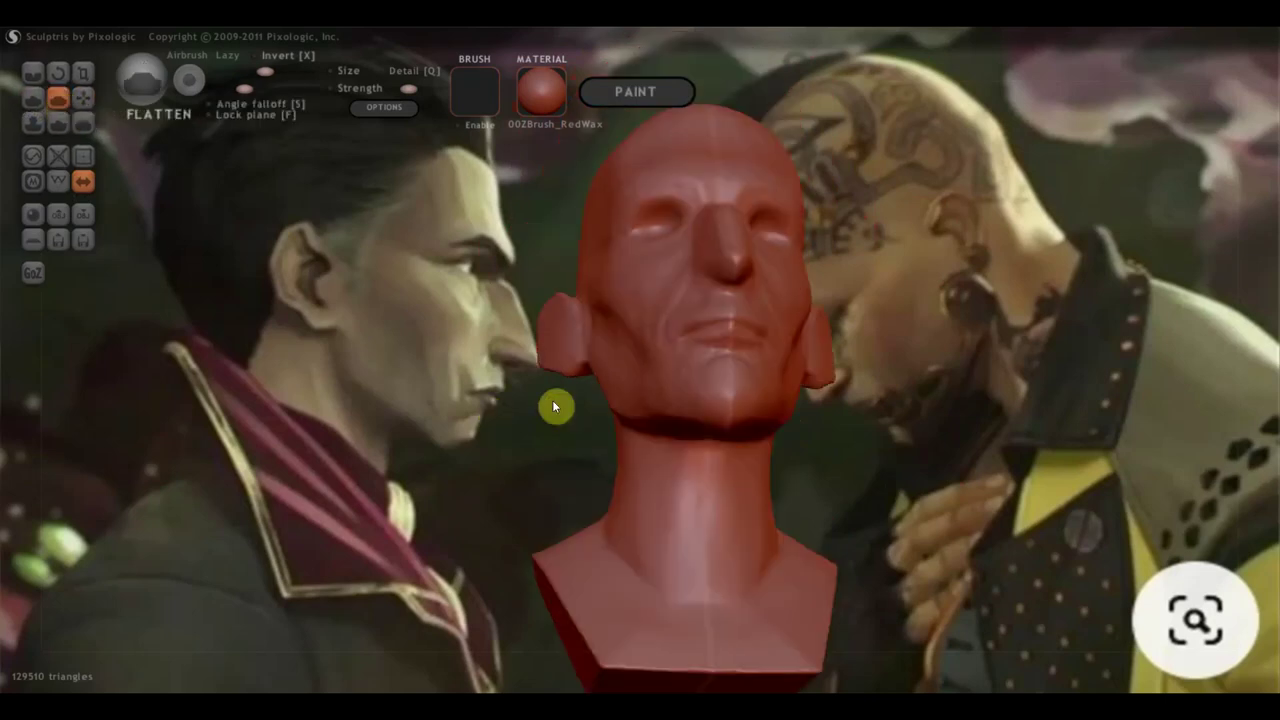
scroll(726, 420, "up", 3)
right_click_drag(732, 440, 786, 415)
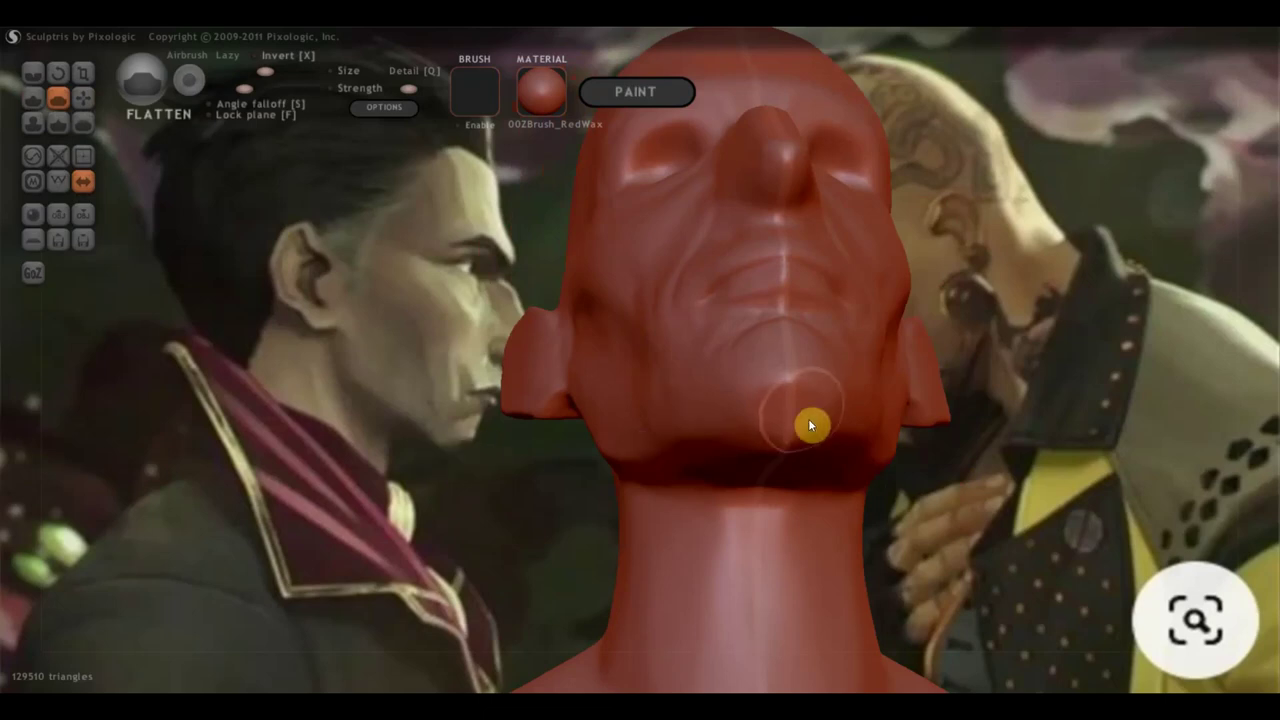
mouse_move(790, 401)
right_mouse_down()
mouse_move(777, 500)
mouse_move(770, 466)
mouse_move(927, 450)
right_mouse_up()
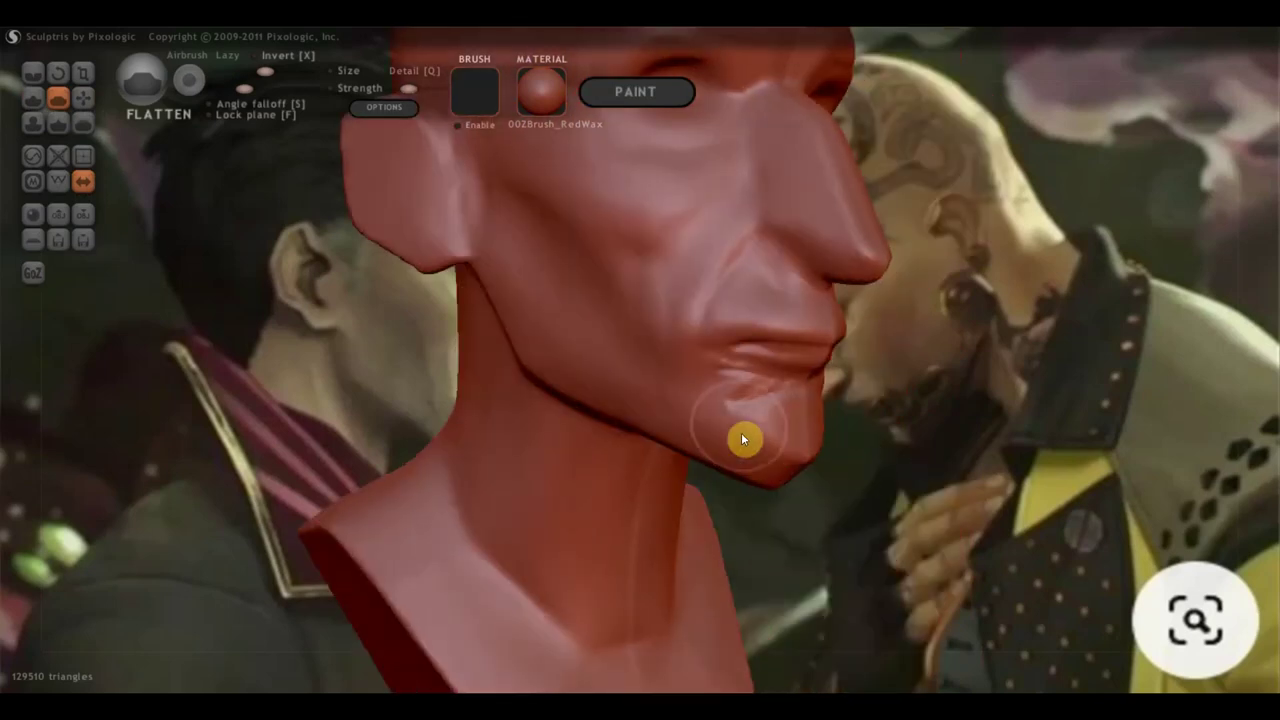
mouse_move(823, 449)
right_mouse_down()
mouse_move(711, 451)
mouse_move(780, 469)
mouse_move(790, 428)
right_mouse_up()
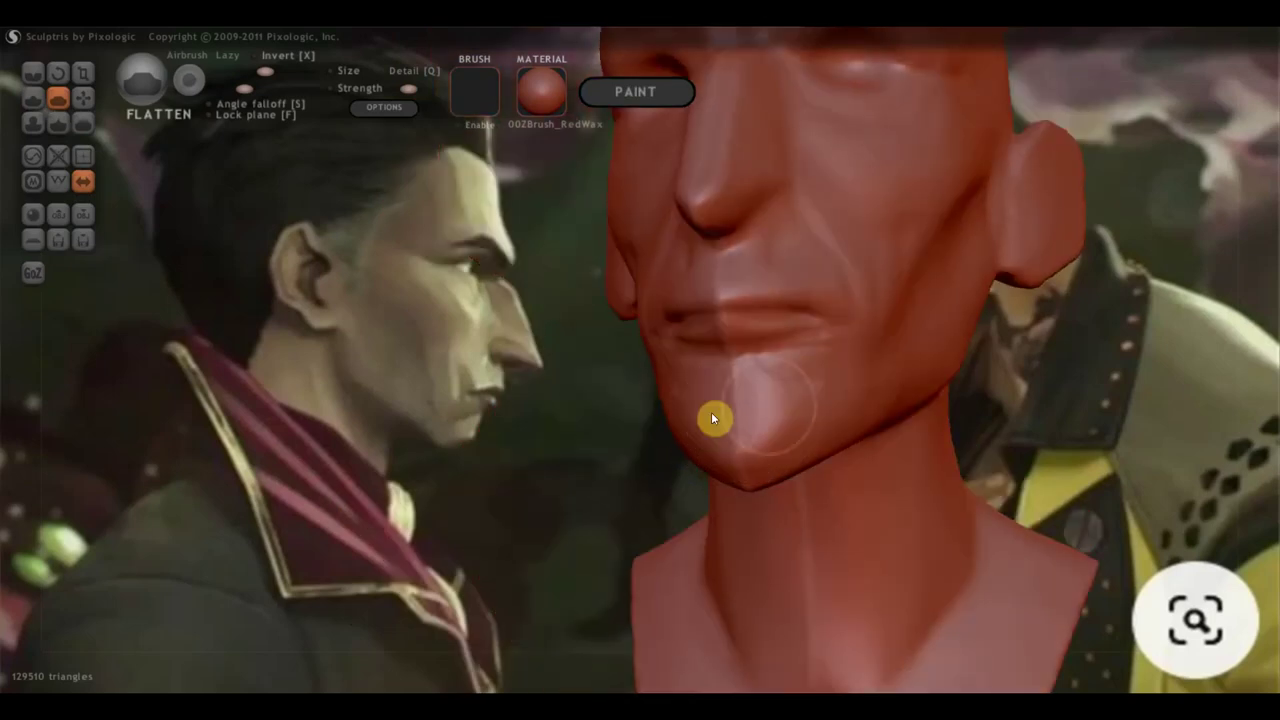
mouse_move(786, 403)
right_mouse_down()
mouse_move(676, 447)
mouse_move(687, 407)
right_mouse_up()
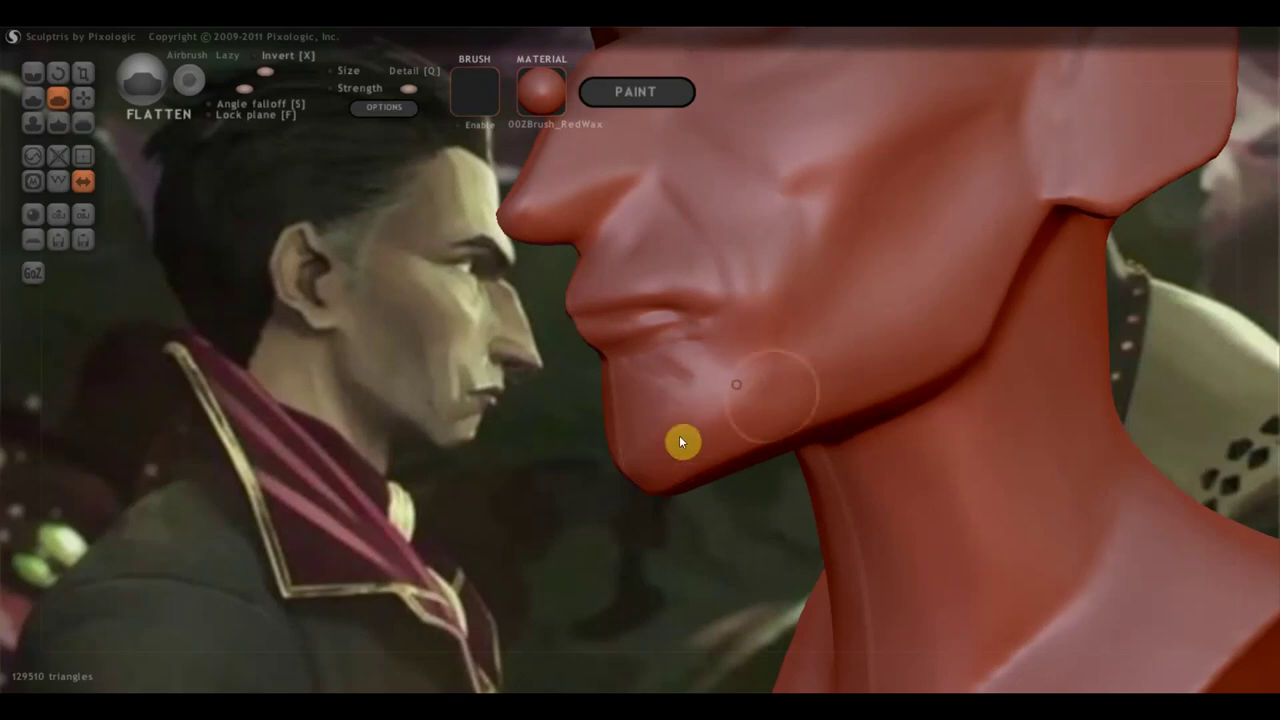
left_click_drag(714, 443, 725, 458)
mouse_move(720, 455)
right_mouse_down()
mouse_move(703, 392)
mouse_move(663, 449)
mouse_move(691, 491)
mouse_move(849, 506)
mouse_move(887, 495)
mouse_move(737, 449)
mouse_move(732, 409)
right_mouse_up()
Step: Carve crease lines around the chin and lips, enlarge the brush, and check the profile
left_click(32, 72)
mouse_move(740, 396)
left_mouse_down()
mouse_move(689, 391)
mouse_move(643, 414)
mouse_move(690, 390)
mouse_move(650, 393)
left_mouse_up()
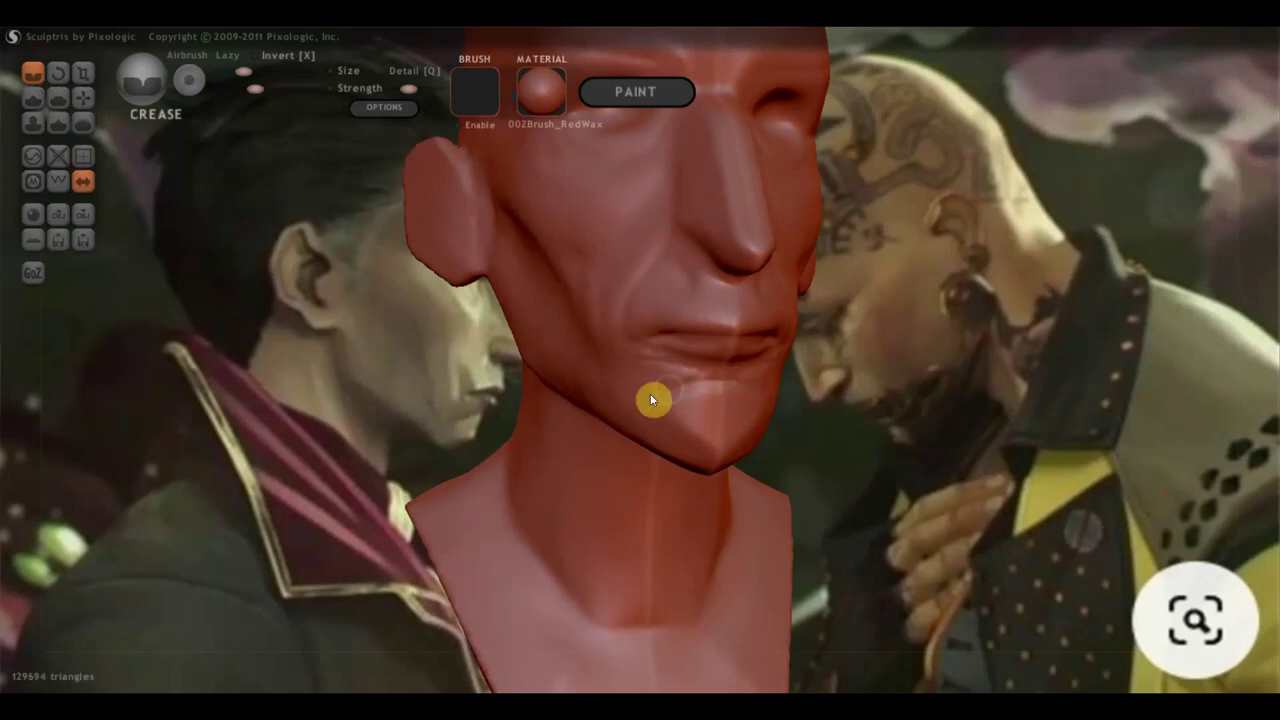
left_click(257, 71)
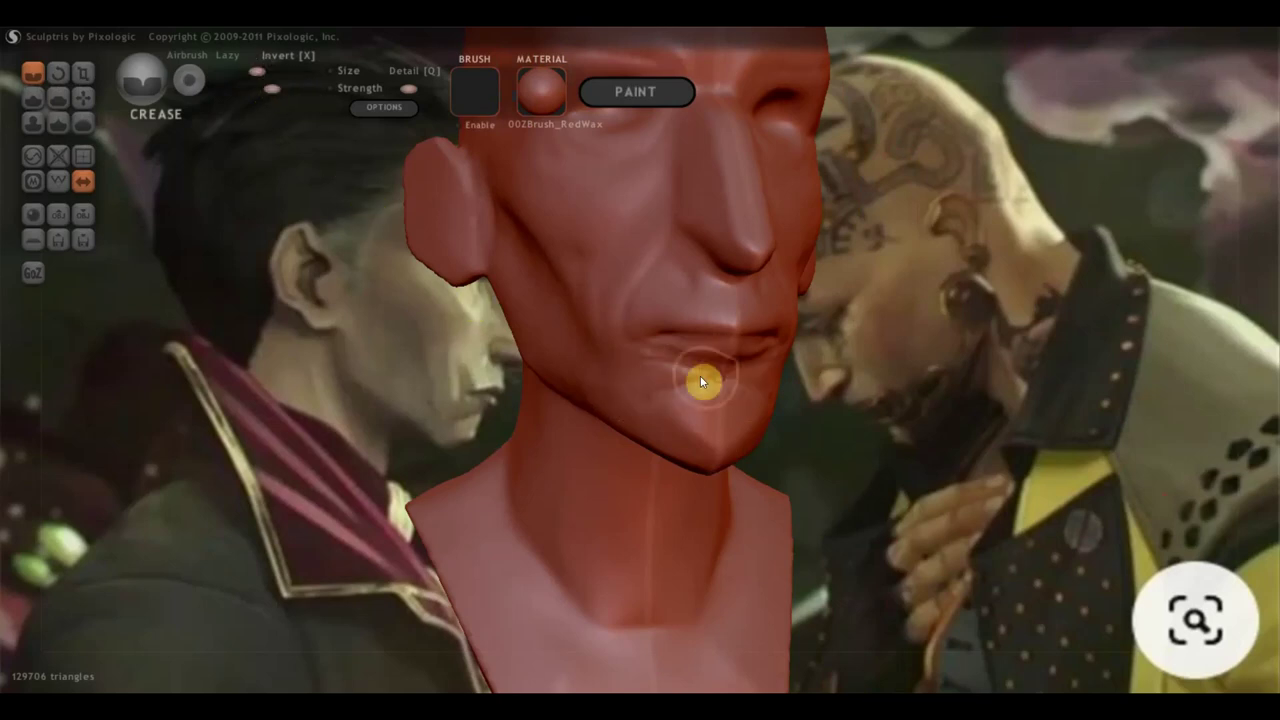
mouse_move(654, 392)
left_mouse_down()
mouse_move(748, 428)
mouse_move(861, 434)
mouse_move(672, 443)
left_mouse_up()
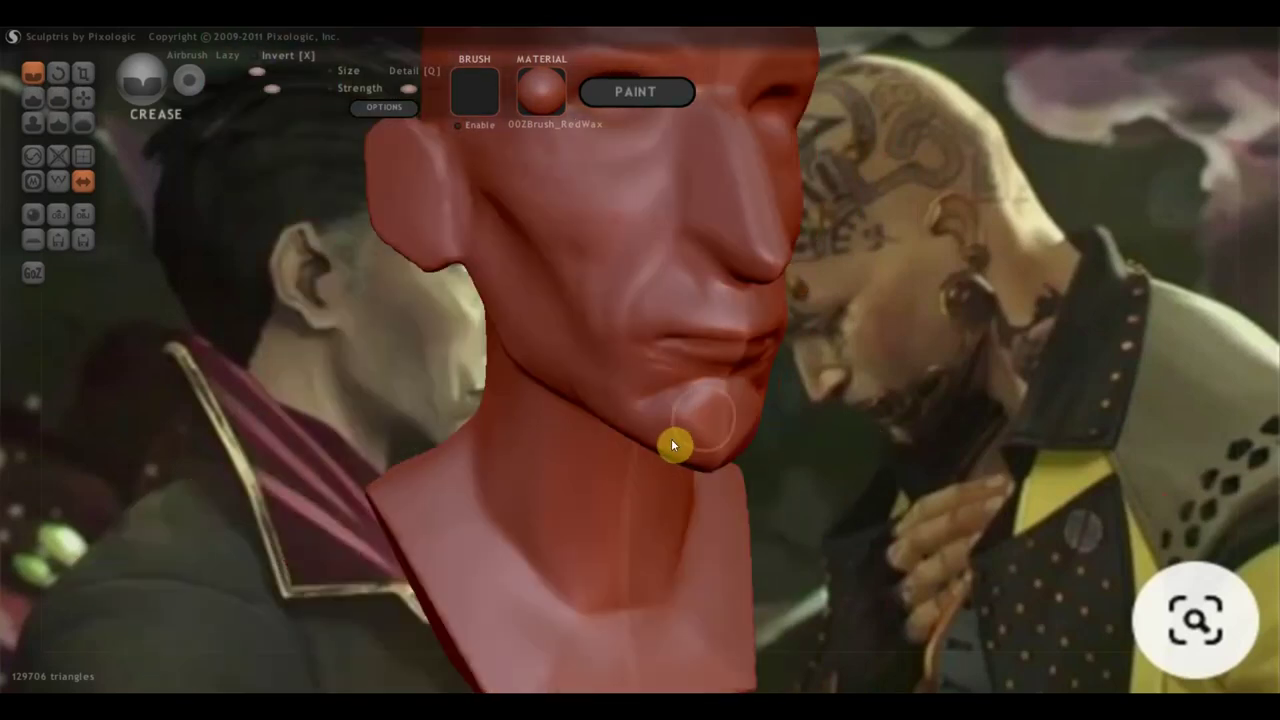
mouse_move(713, 385)
left_mouse_down()
mouse_move(716, 449)
mouse_move(848, 434)
left_mouse_up()
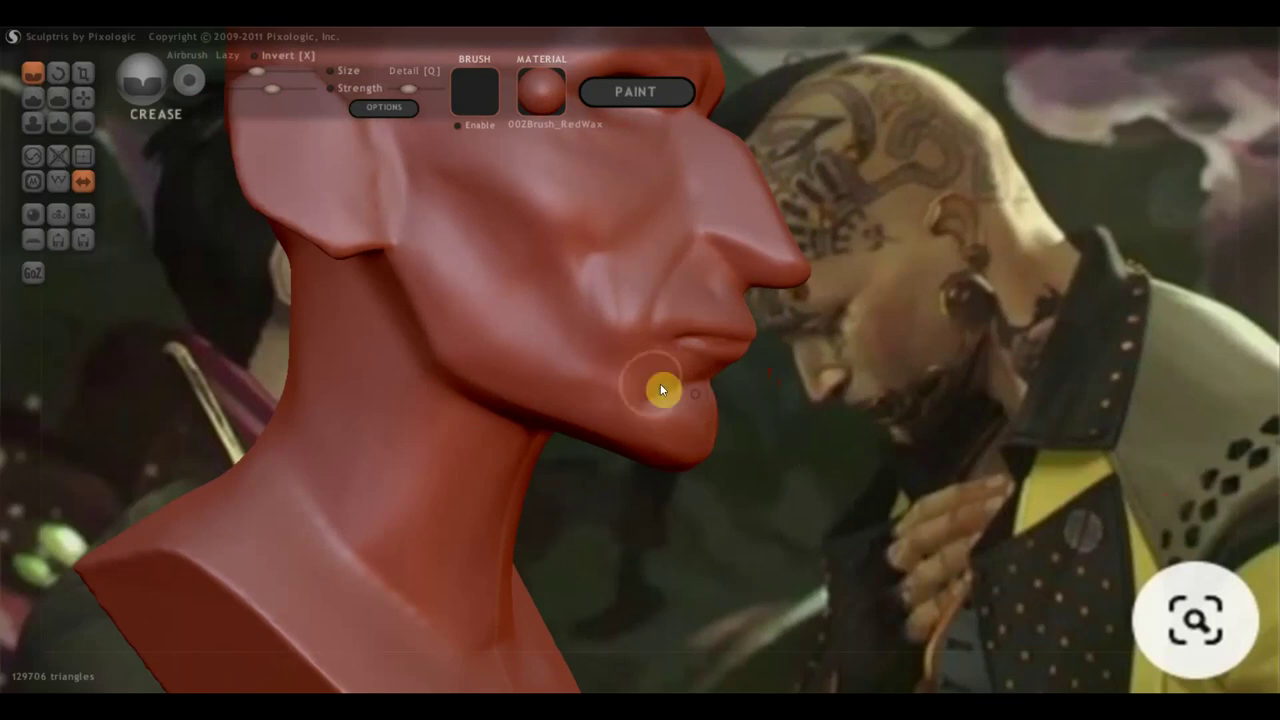
mouse_move(725, 391)
left_mouse_down()
mouse_move(537, 400)
mouse_move(656, 381)
left_mouse_up()
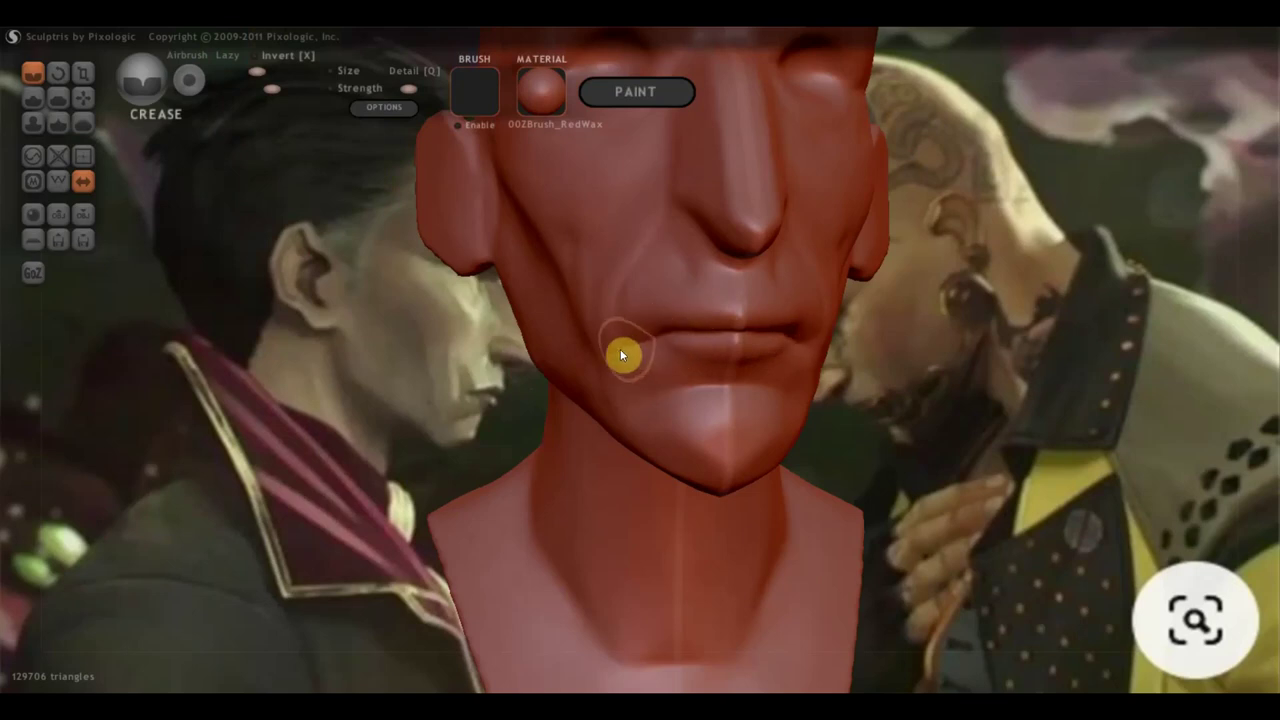
left_click_drag(632, 345, 538, 372)
mouse_move(781, 356)
left_mouse_down()
mouse_move(748, 380)
mouse_move(834, 424)
mouse_move(882, 371)
left_mouse_up()
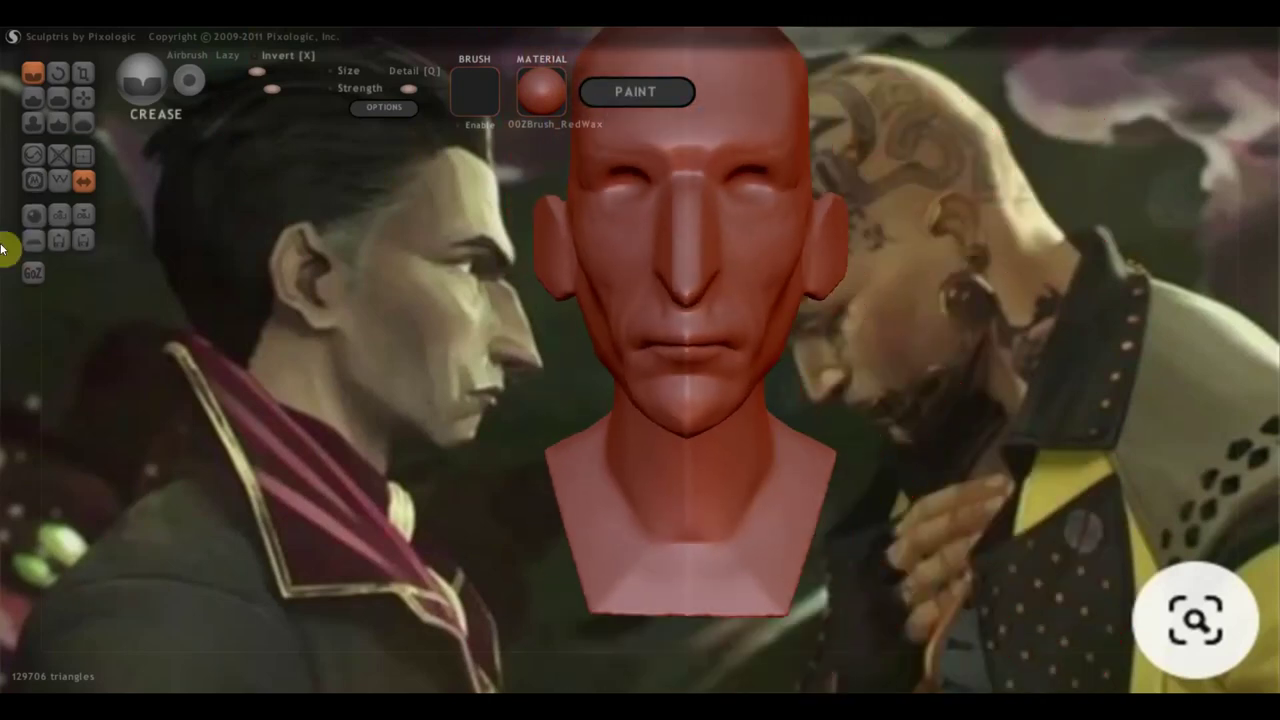
left_click(83, 97)
Step: Zoom and orbit the head between front, three-quarter and profile views to inspect the ear
scroll(694, 469, "up", 1)
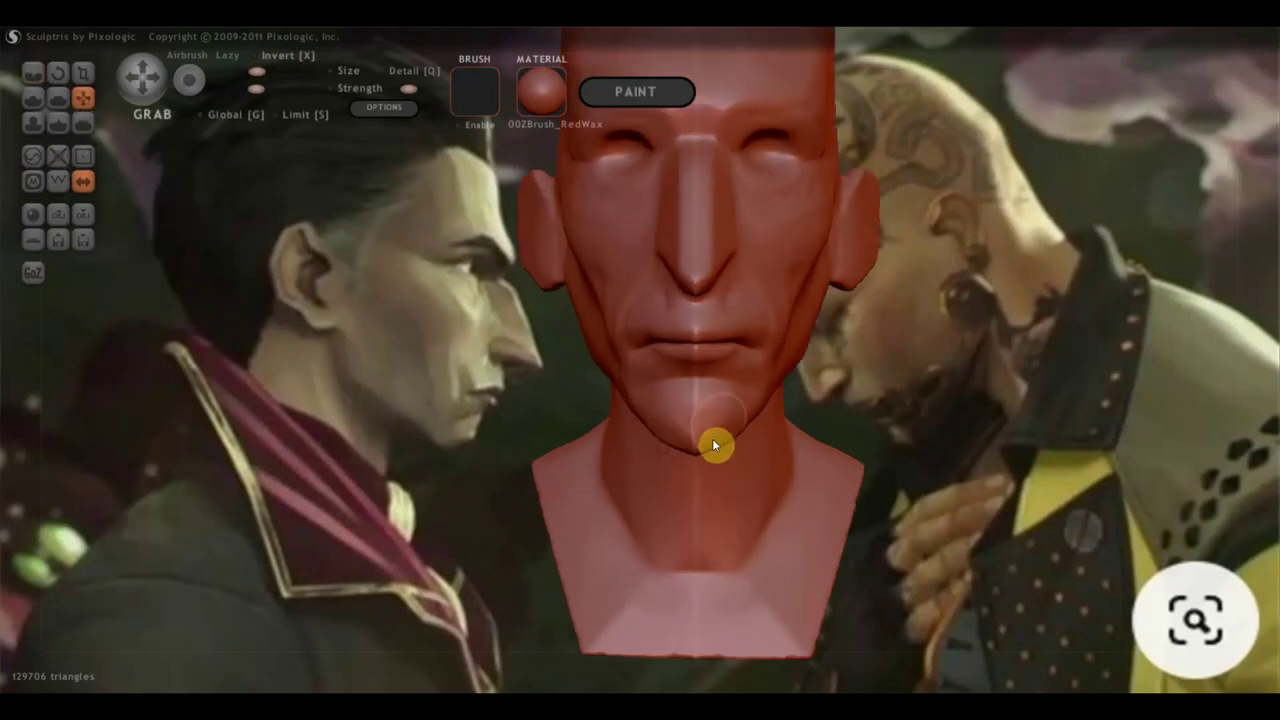
scroll(656, 438, "down", 1)
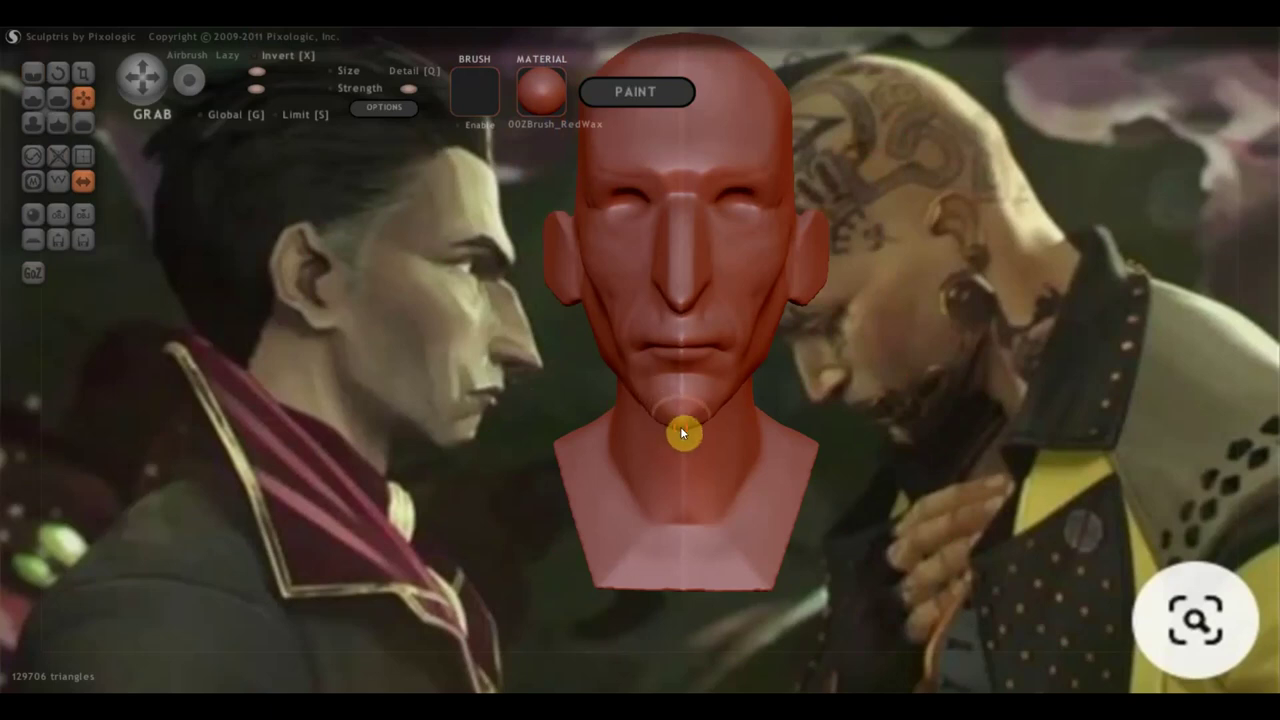
mouse_move(704, 446)
right_mouse_down()
mouse_move(827, 447)
mouse_move(743, 423)
mouse_move(844, 418)
mouse_move(879, 540)
right_mouse_up()
mouse_move(838, 463)
right_mouse_down()
mouse_move(772, 431)
mouse_move(628, 437)
mouse_move(890, 410)
mouse_move(724, 378)
mouse_move(849, 383)
mouse_move(849, 426)
mouse_move(724, 437)
right_mouse_up()
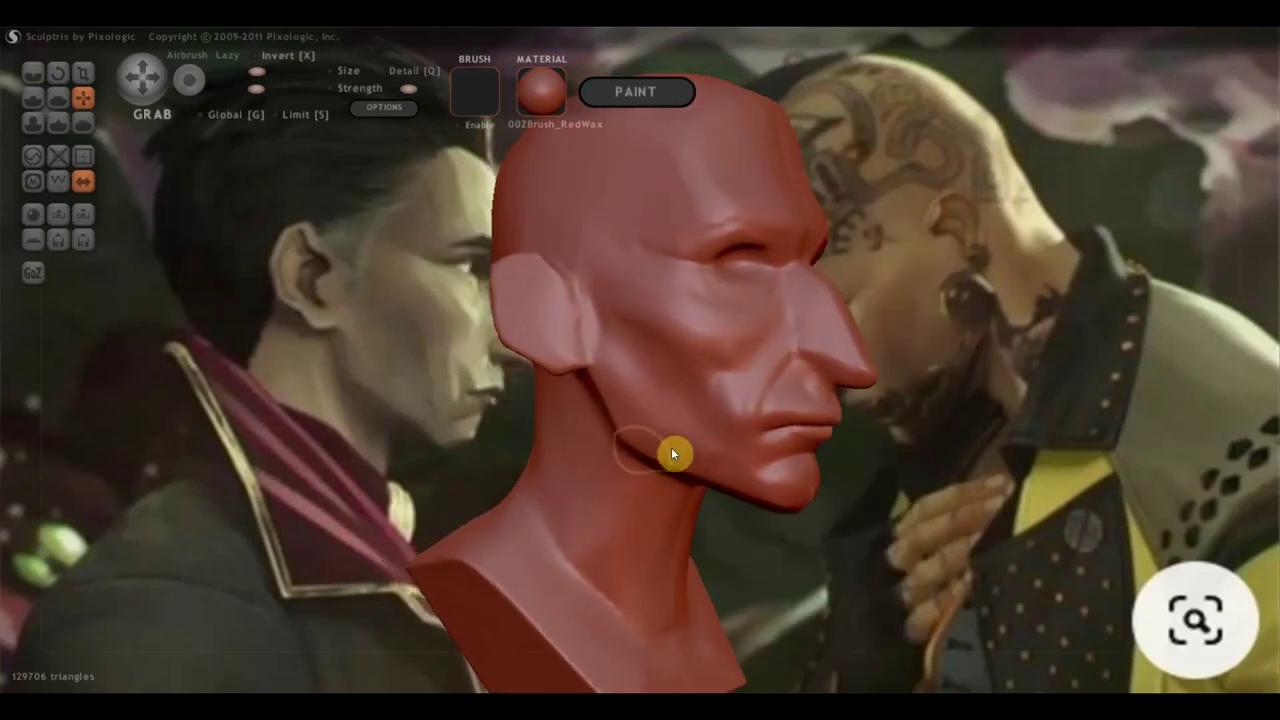
mouse_move(452, 339)
right_mouse_down()
mouse_move(371, 328)
mouse_move(439, 338)
mouse_move(427, 340)
right_mouse_up()
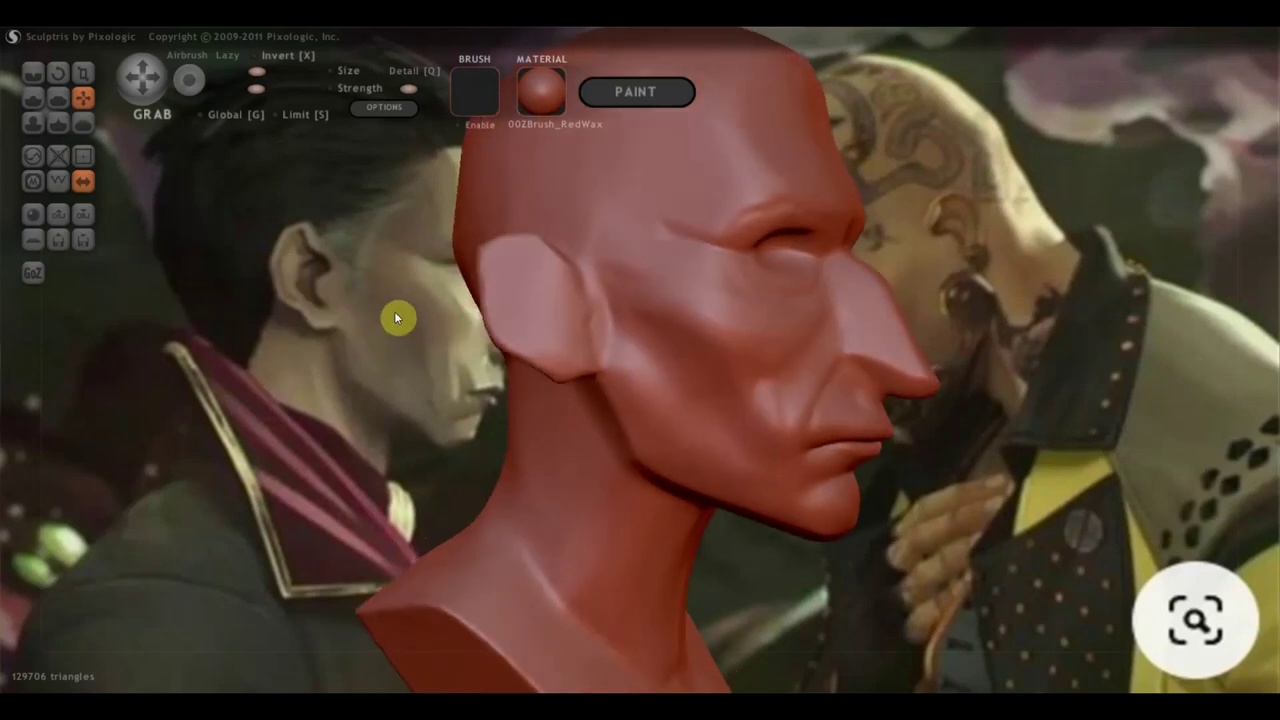
mouse_move(549, 357)
right_mouse_down()
mouse_move(574, 358)
mouse_move(455, 350)
mouse_move(518, 345)
mouse_move(563, 366)
right_mouse_up()
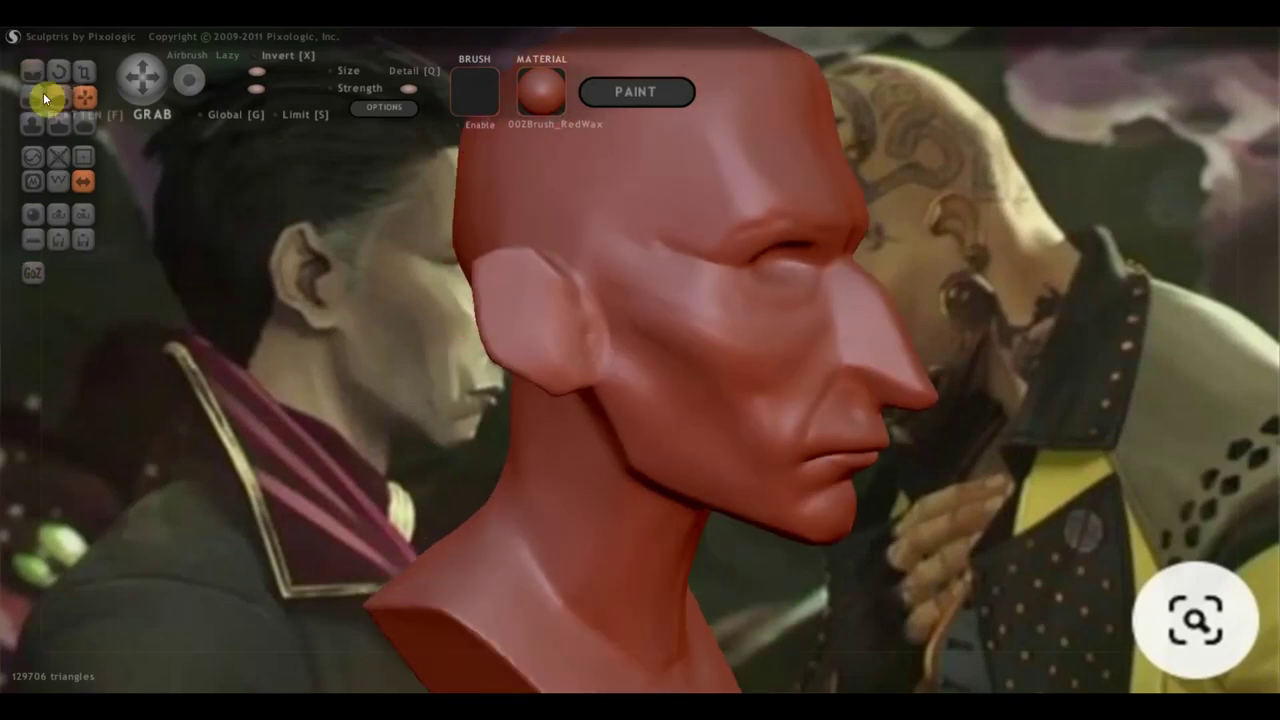
mouse_move(503, 269)
right_mouse_down()
mouse_move(525, 323)
mouse_move(537, 316)
right_mouse_up()
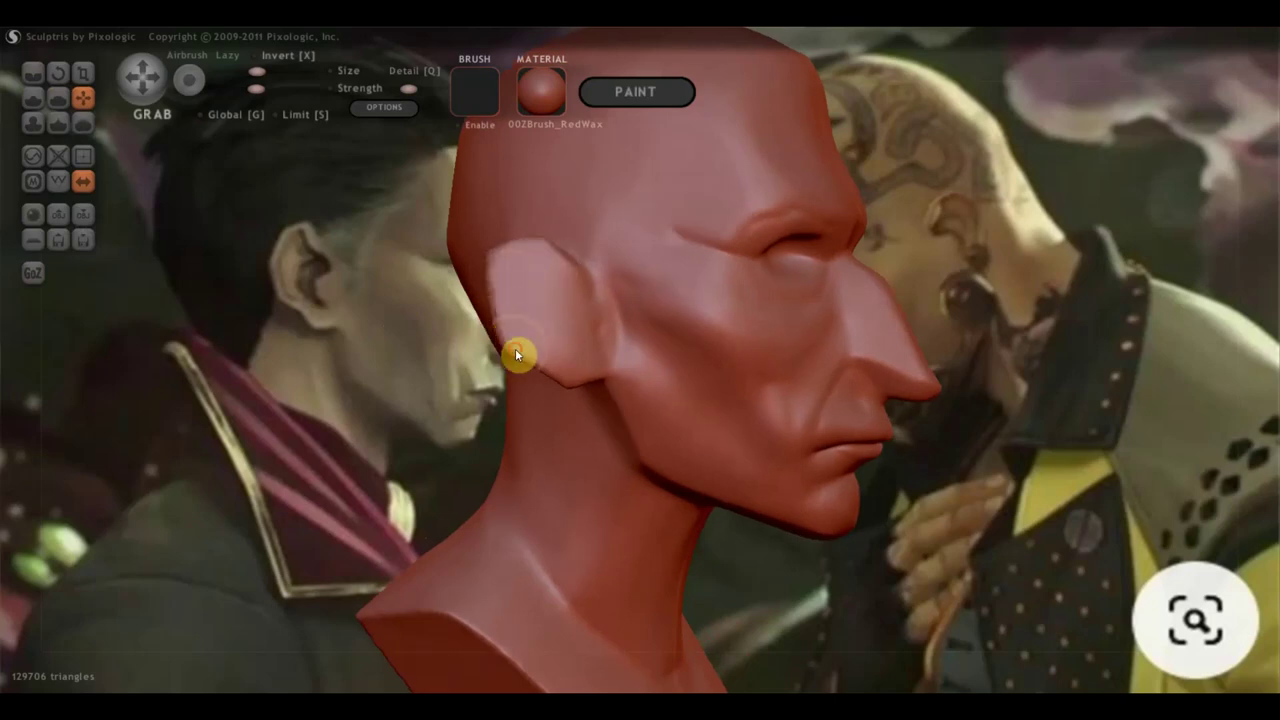
mouse_move(548, 252)
right_mouse_down()
mouse_move(666, 323)
mouse_move(800, 320)
mouse_move(451, 334)
mouse_move(496, 319)
right_mouse_up()
left_click(35, 103)
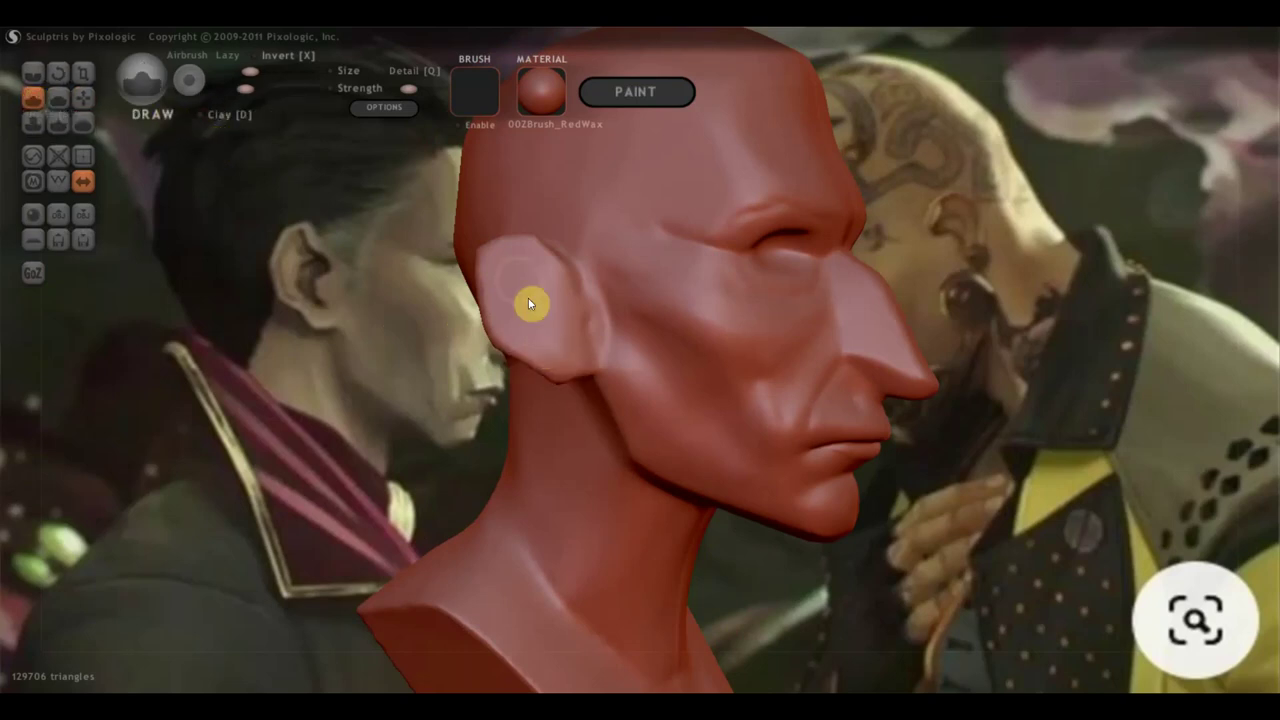
Step: Adjust the Draw brush's Lazy setting, then sculpt ear ridges and a deep, rounded concha
left_click(247, 72)
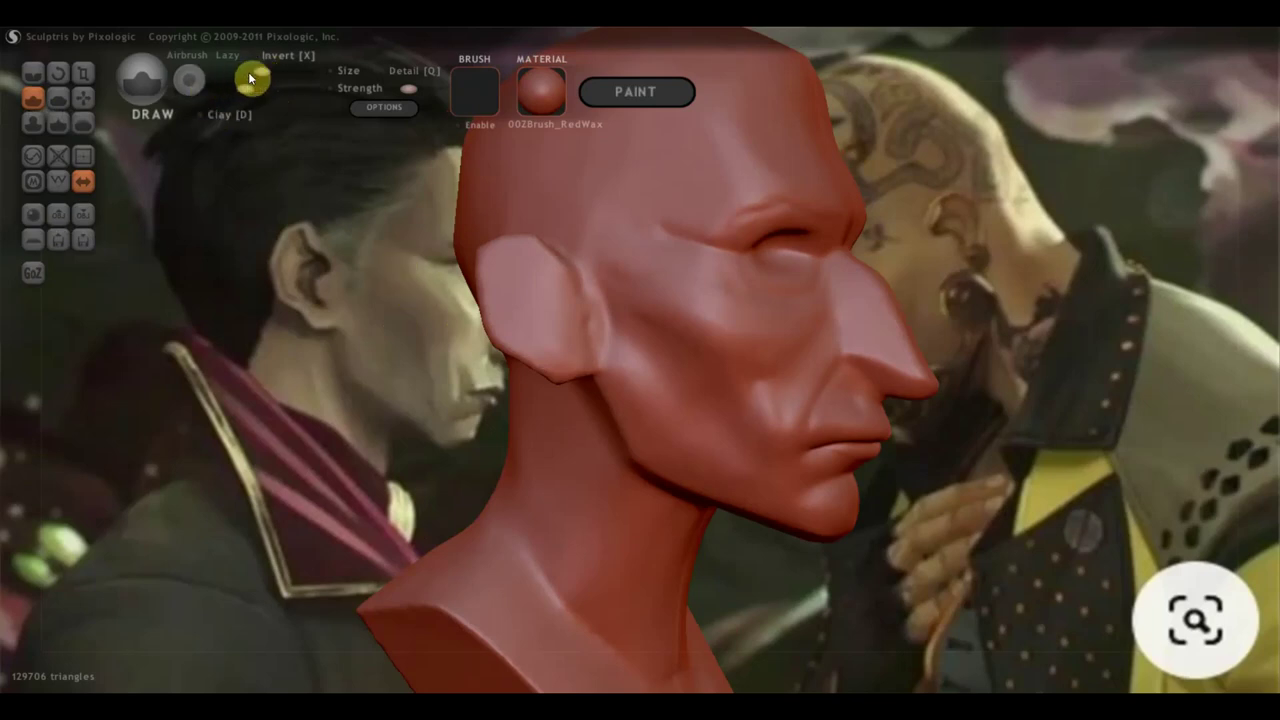
mouse_move(508, 290)
left_mouse_down()
mouse_move(560, 340)
mouse_move(526, 277)
mouse_move(551, 348)
left_mouse_up()
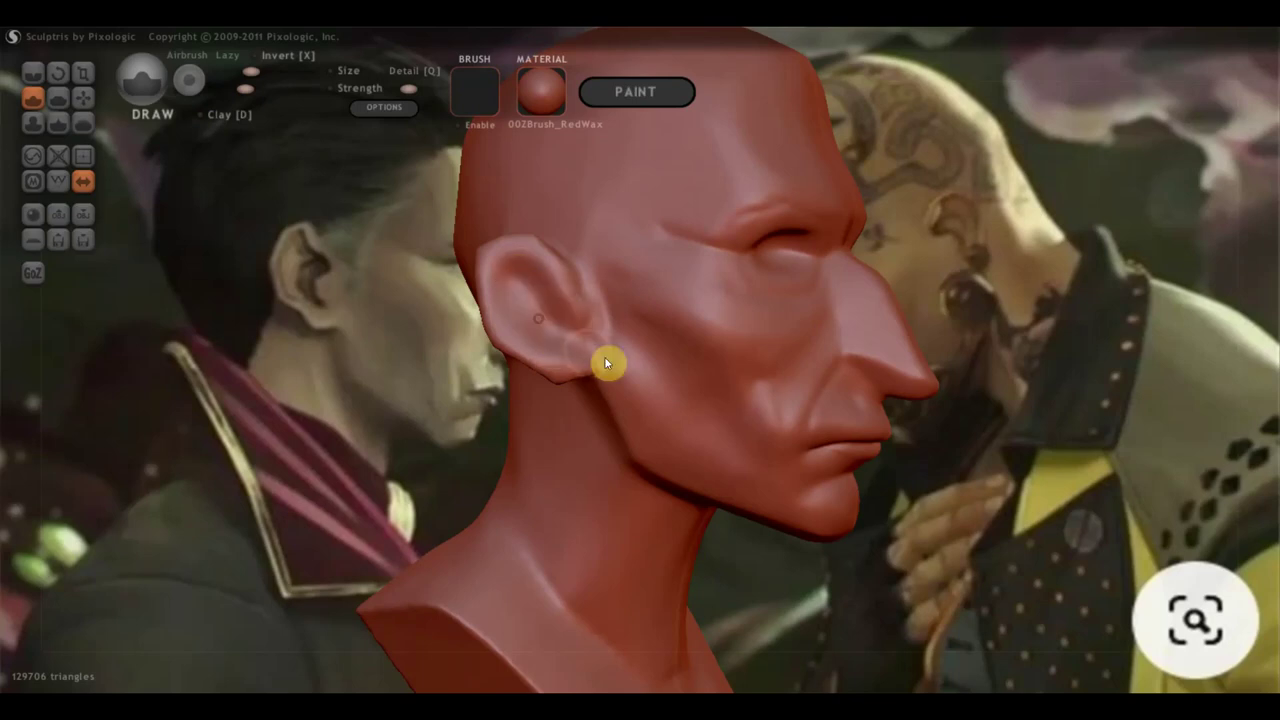
left_click_drag(543, 323, 553, 323)
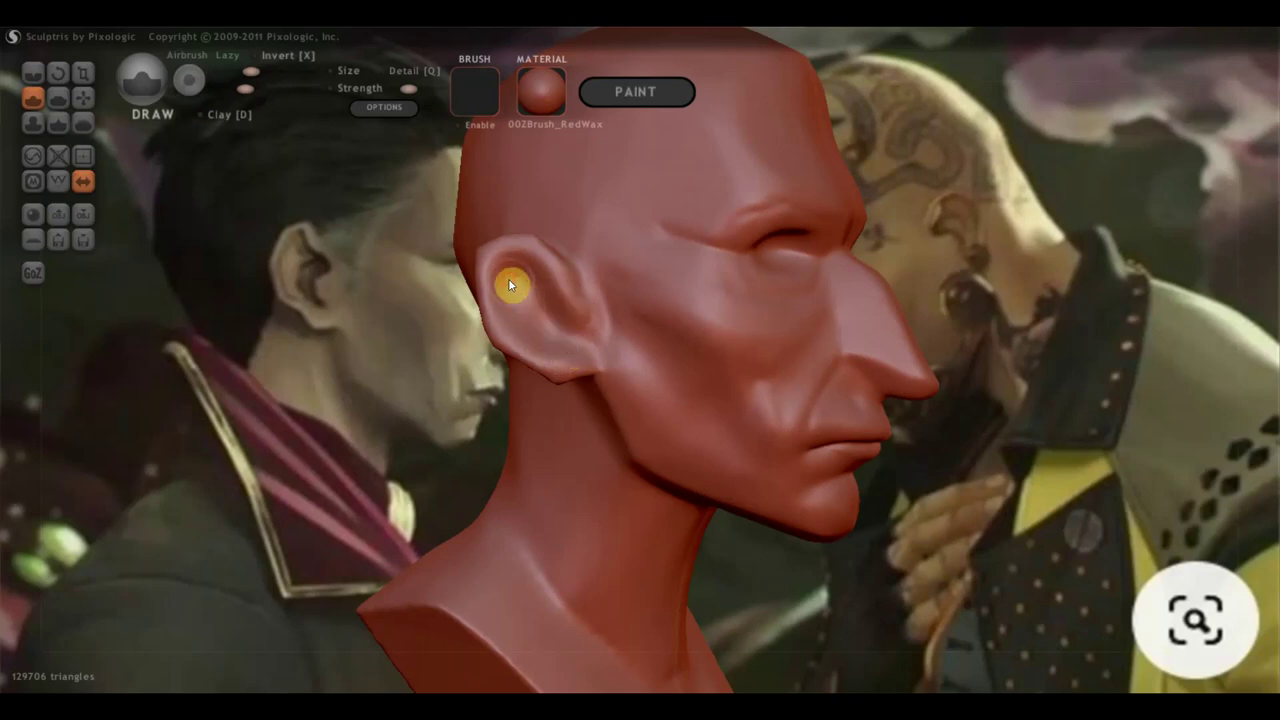
left_click_drag(509, 283, 586, 358)
right_click_drag(607, 344, 620, 354)
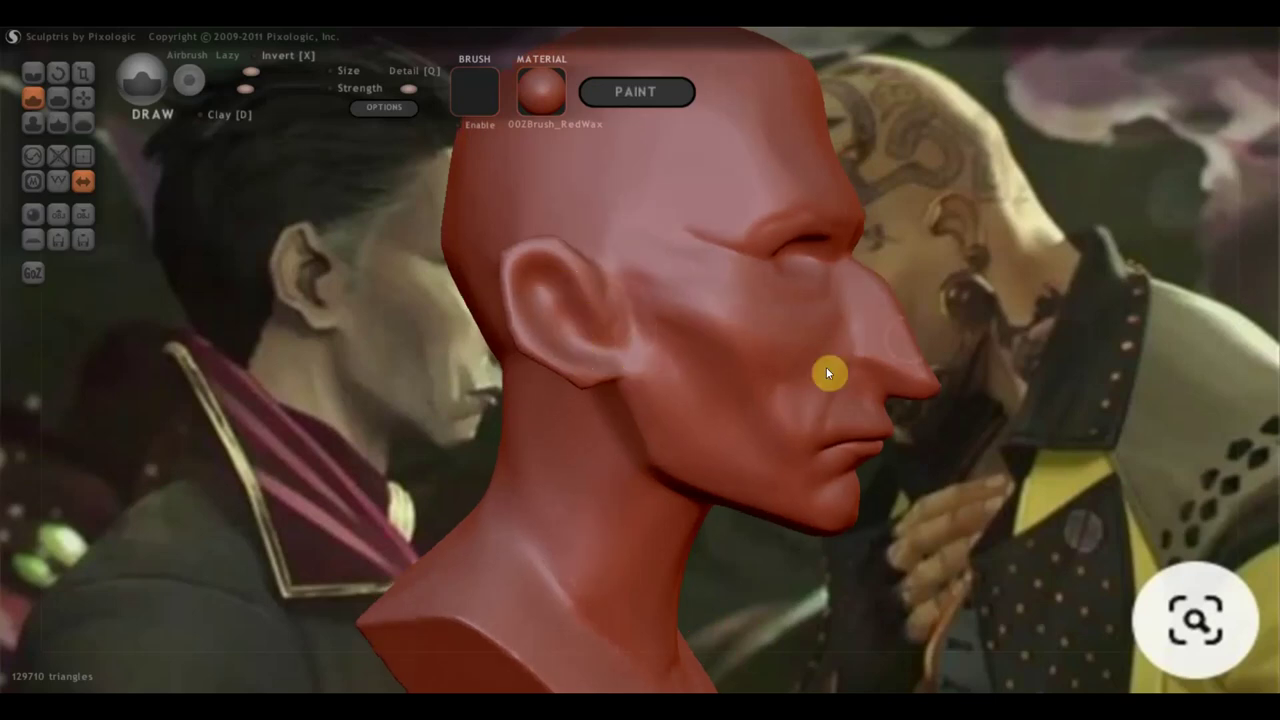
mouse_move(1046, 347)
right_mouse_down()
mouse_move(1030, 373)
mouse_move(991, 370)
right_mouse_up()
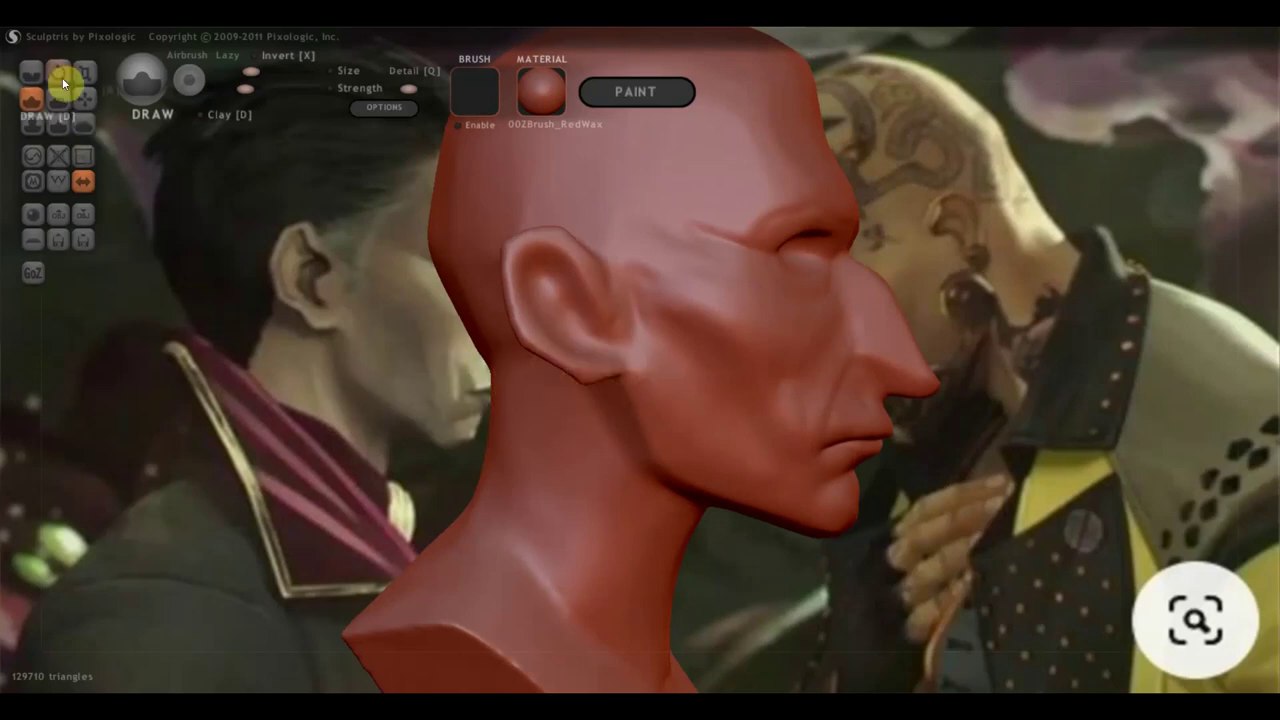
left_click(84, 102)
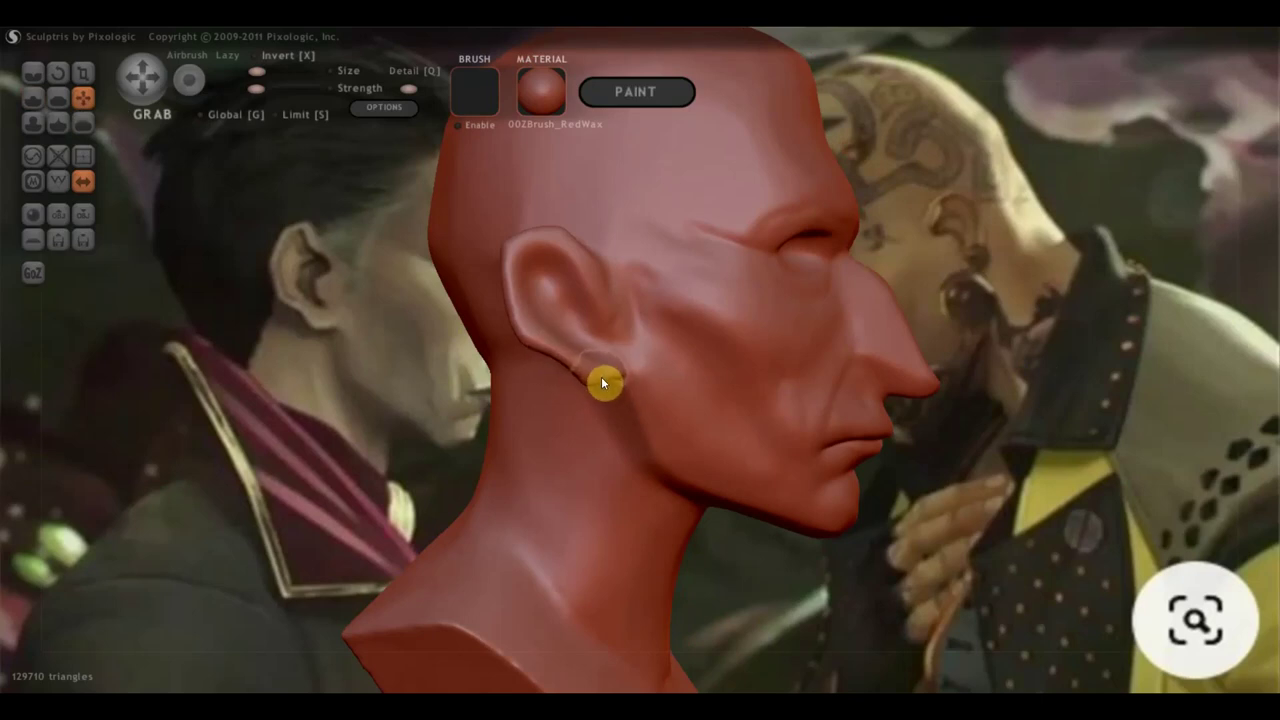
Step: Pull the earlobe up, drag the ear's top down and back, and refine the rim
left_click_drag(604, 384, 581, 308)
left_click_drag(572, 212, 543, 245)
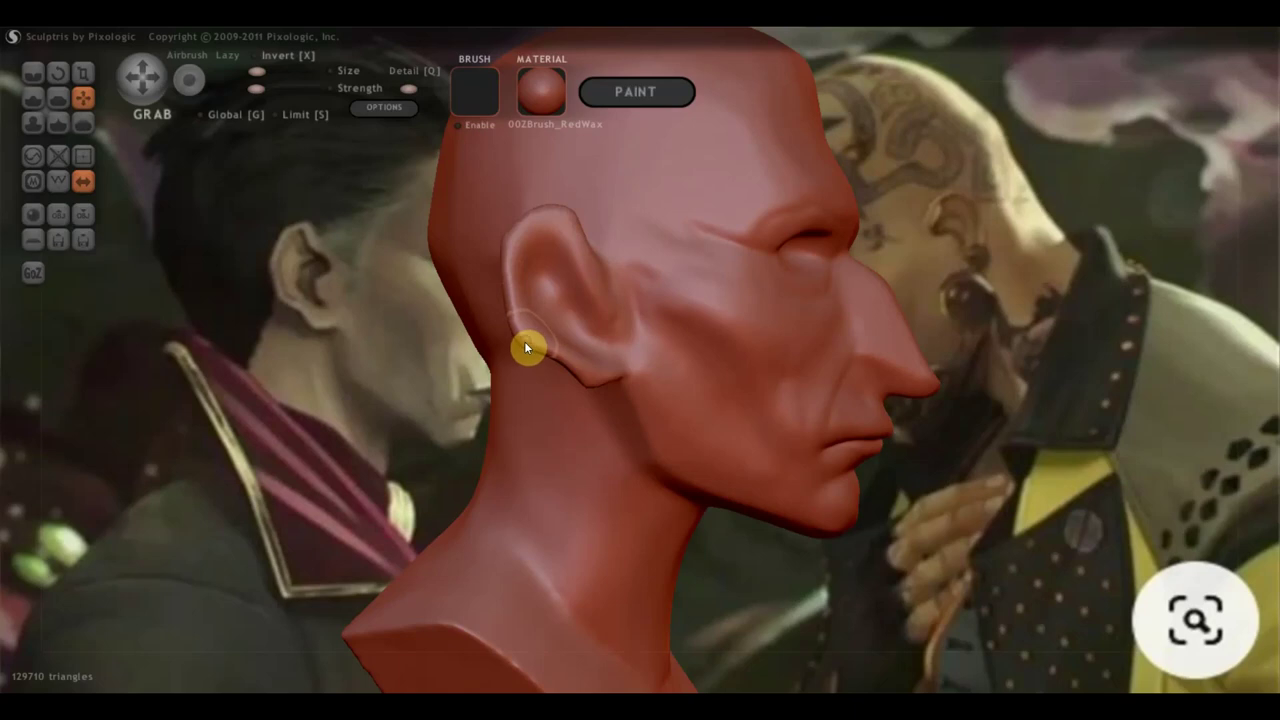
mouse_move(522, 239)
left_mouse_down()
mouse_move(588, 308)
mouse_move(602, 290)
left_mouse_up()
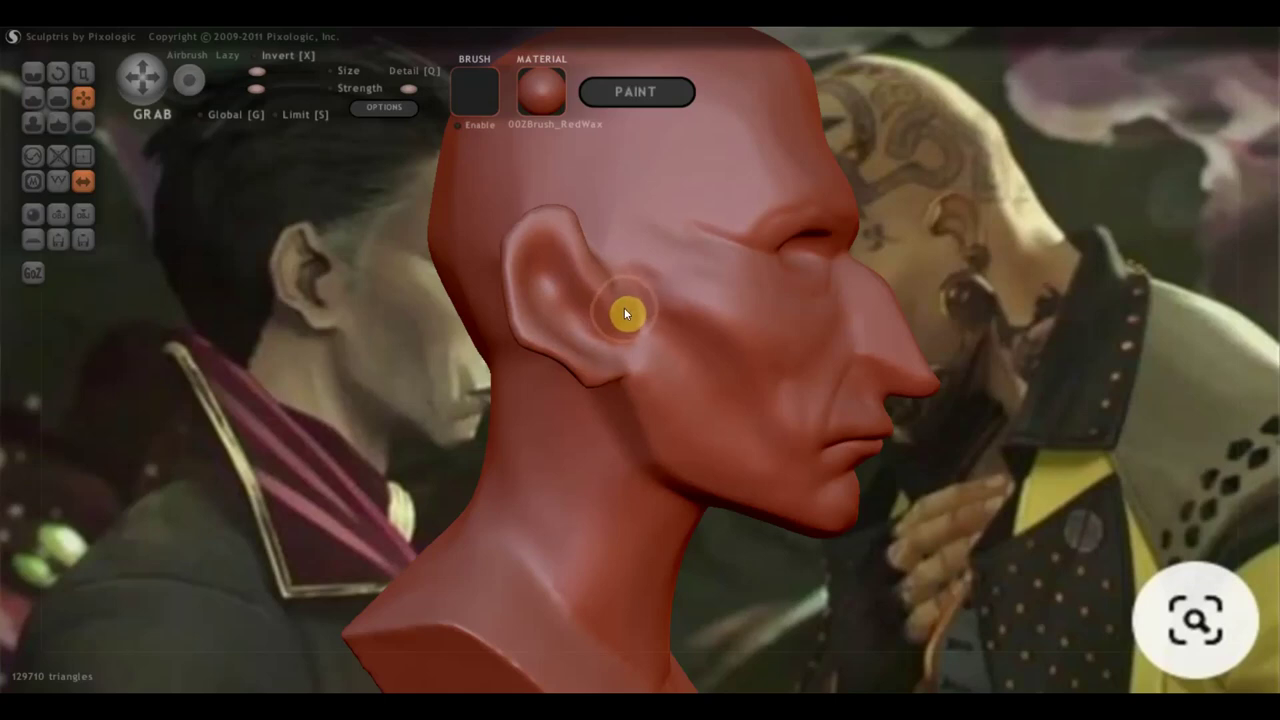
left_click(33, 97)
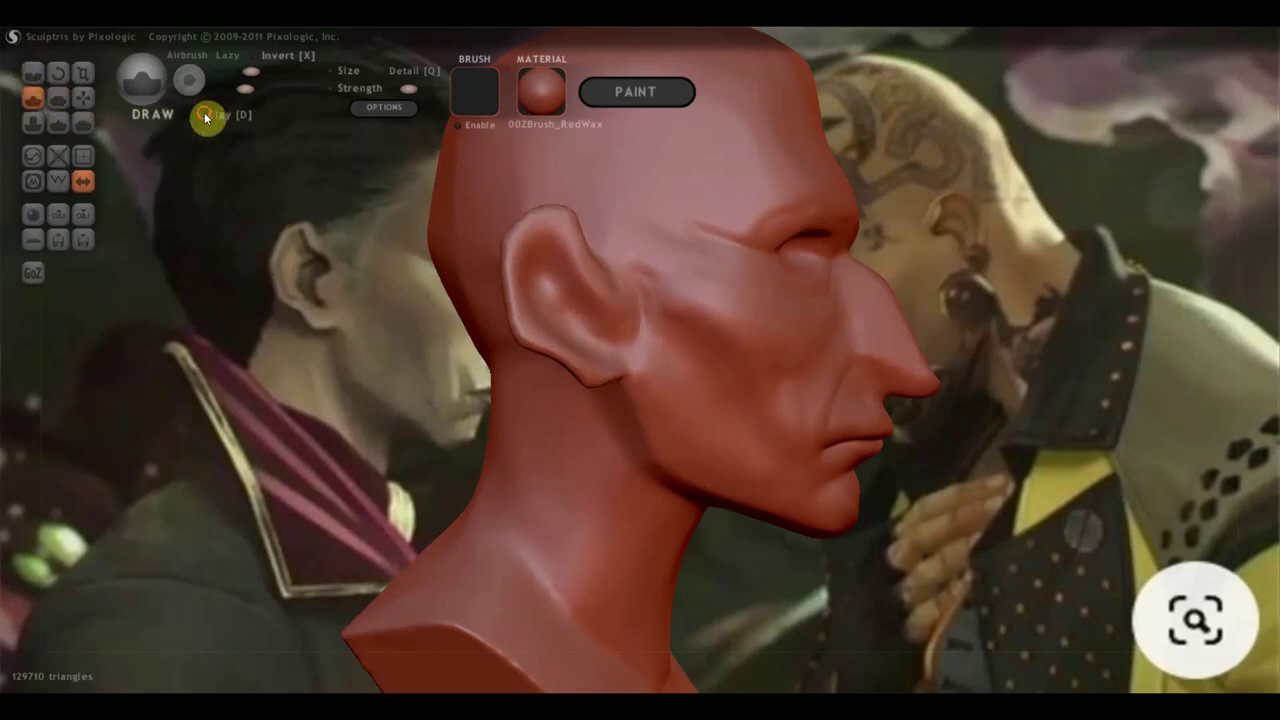
Step: Add a small Draw bump inside the ear, then crease a line into its inner hollow
scroll(437, 349, "up", 2)
mouse_move(574, 311)
left_mouse_down()
mouse_move(593, 334)
mouse_move(575, 310)
left_mouse_up()
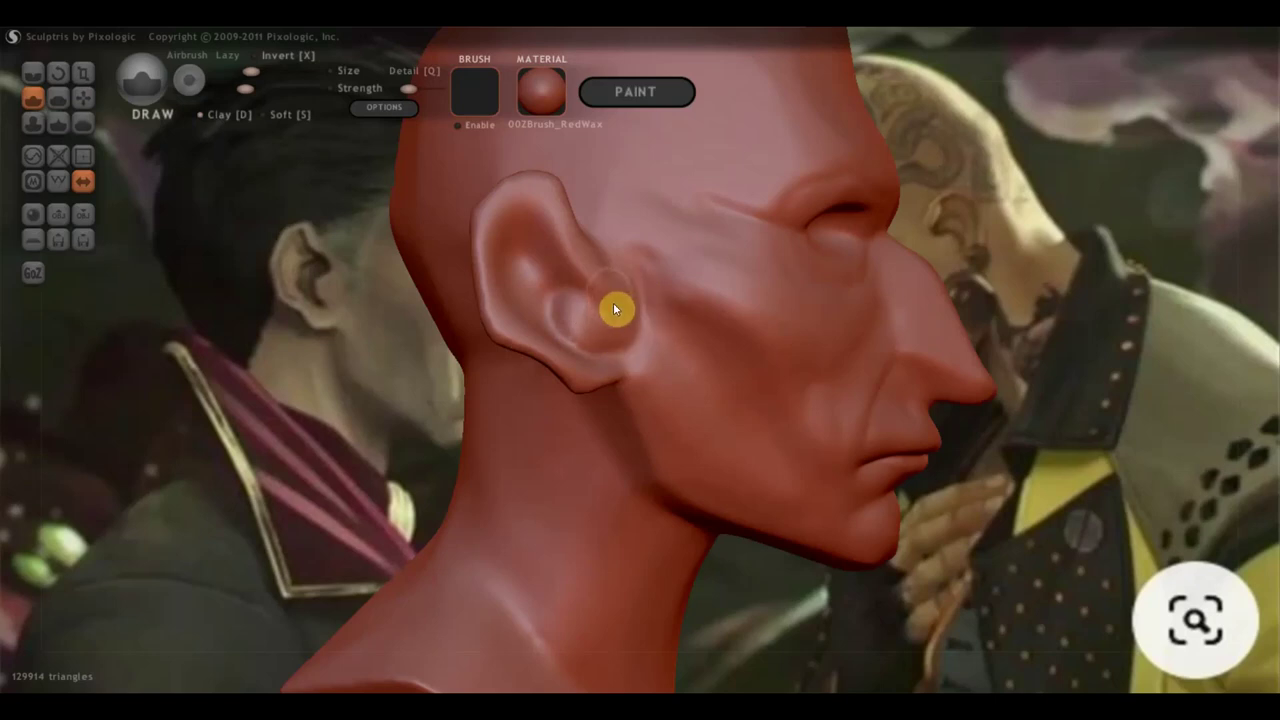
left_click(33, 73)
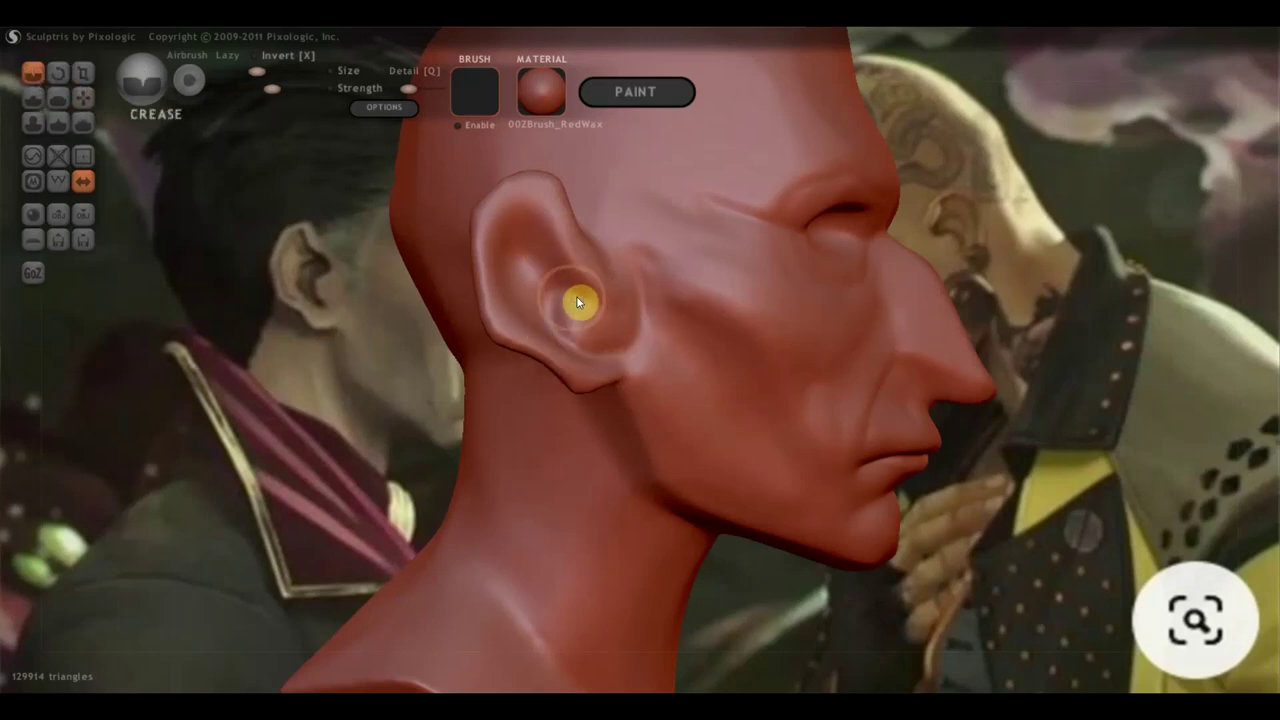
left_click_drag(568, 296, 556, 254)
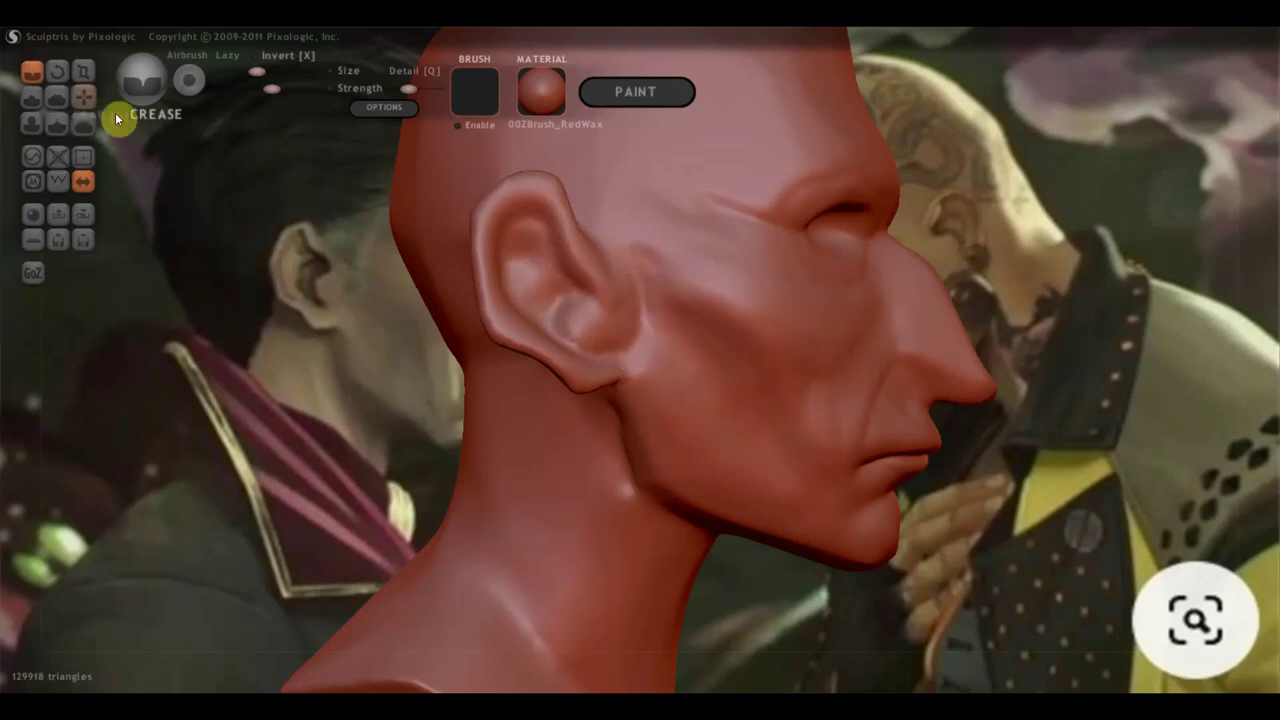
left_click(58, 97)
Step: Flatten the surface around the ear into smoother planes
scroll(594, 333, "up", 3)
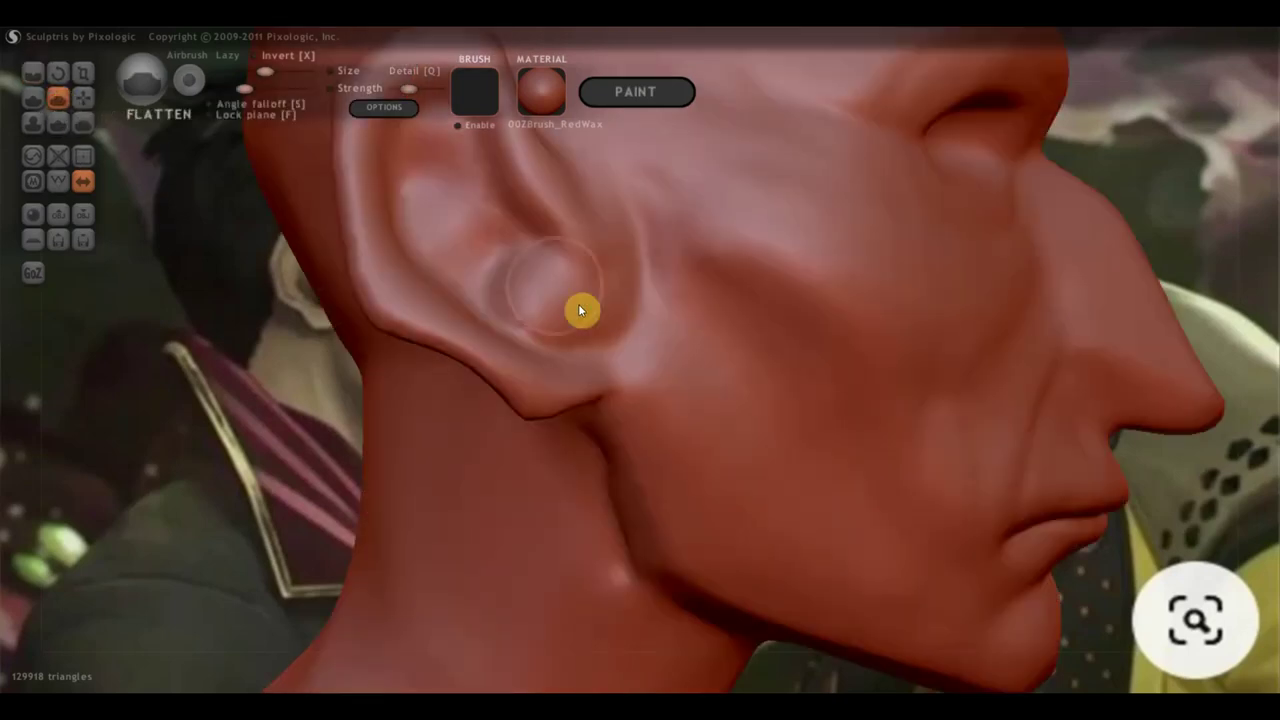
left_click_drag(637, 330, 537, 287)
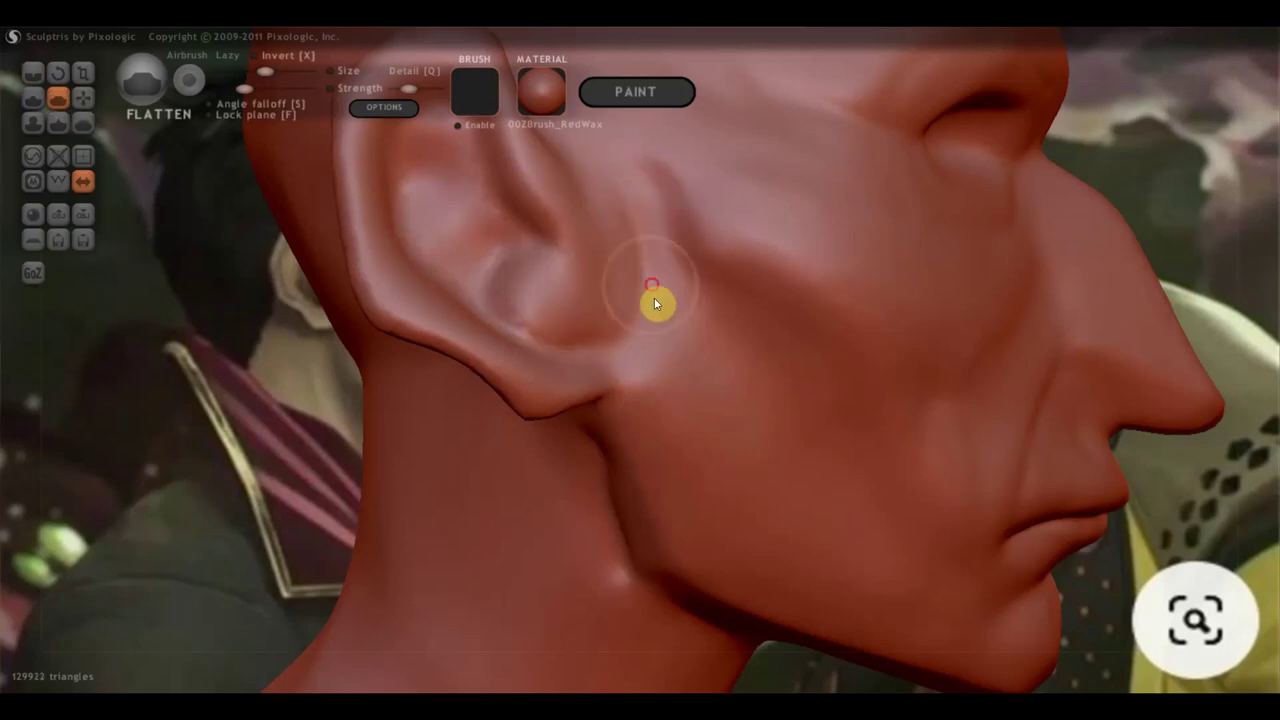
scroll(823, 476, "down", 3)
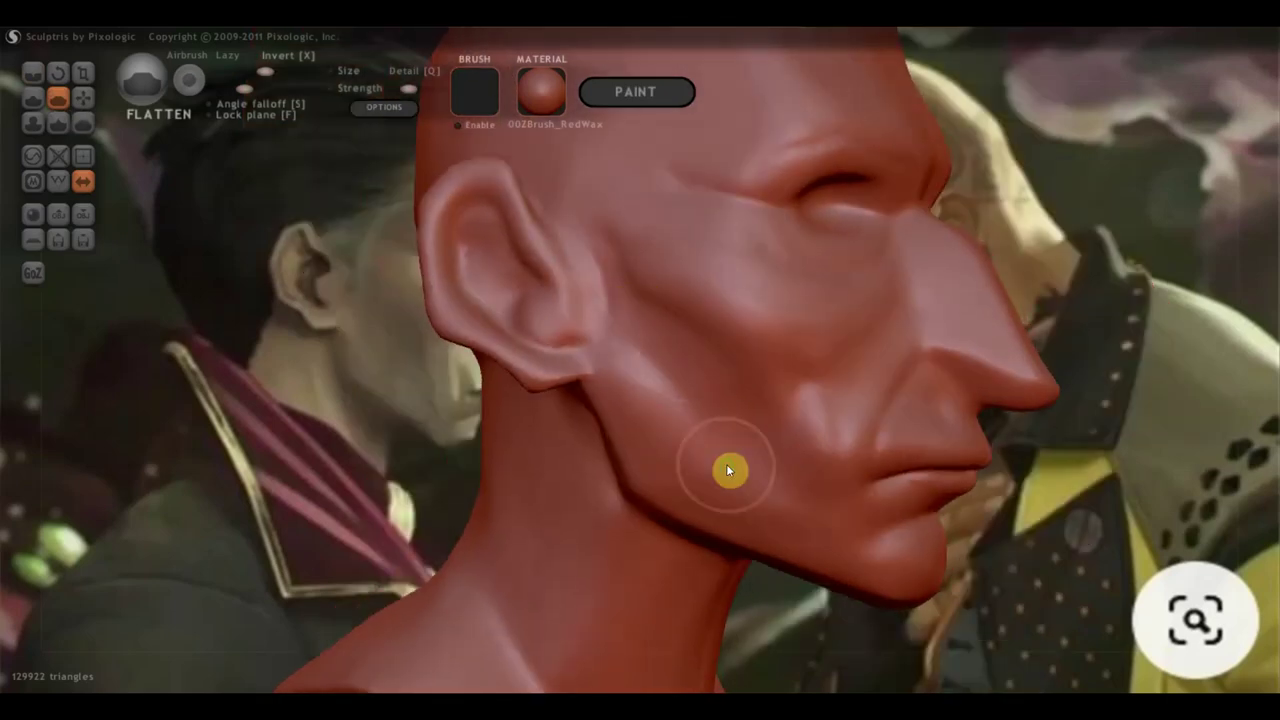
Step: Orbit and zoom around the head to inspect it from front, side and three-quarter views
middle_click_drag(726, 464, 711, 470)
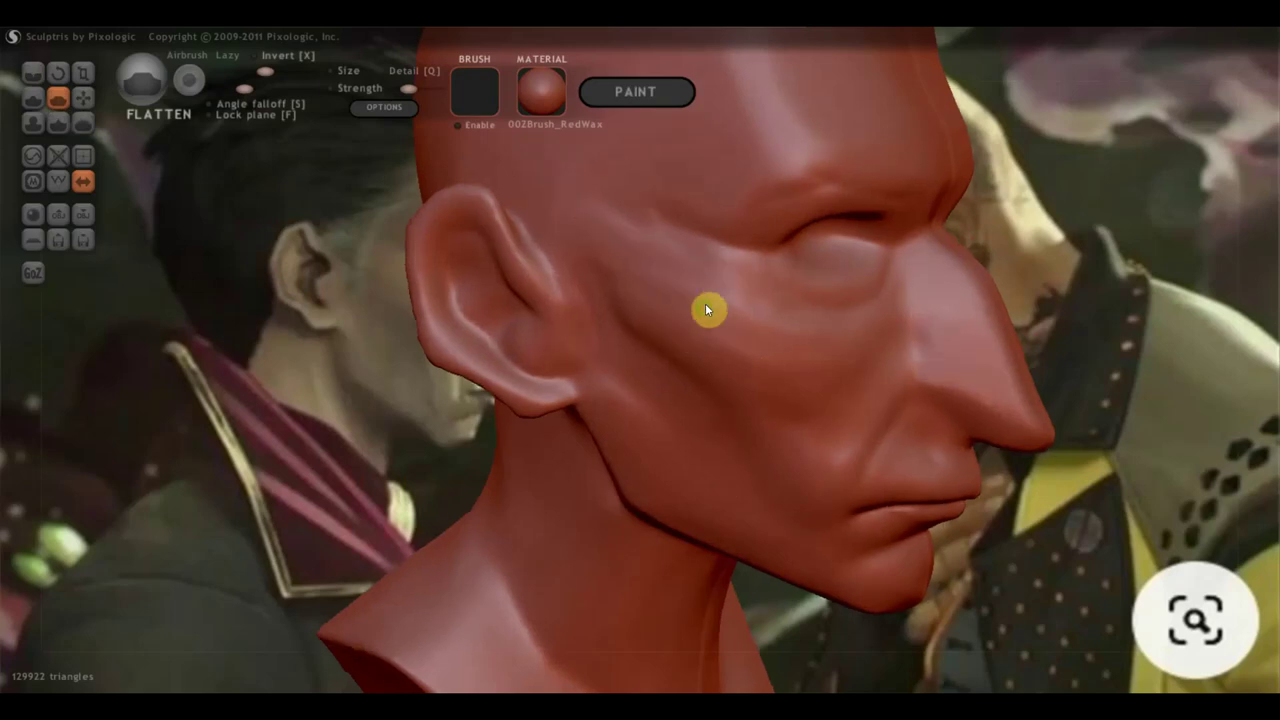
middle_click_drag(710, 296, 702, 383)
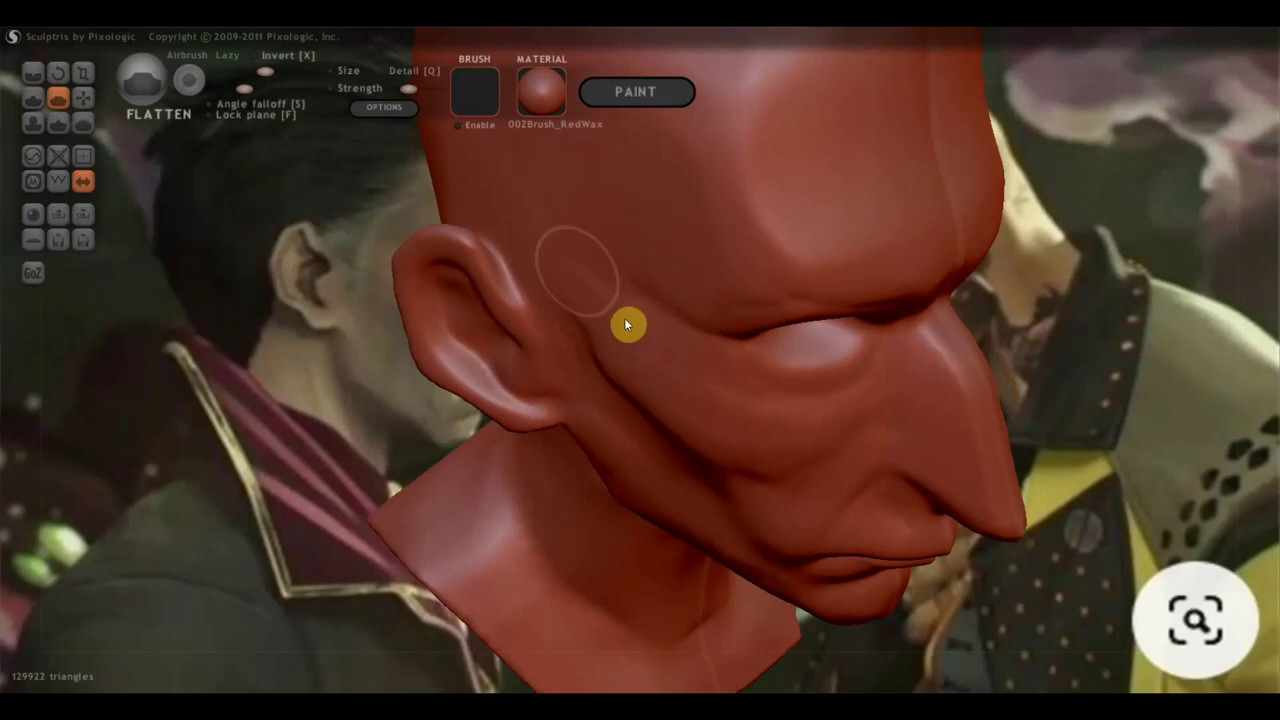
mouse_move(577, 271)
middle_mouse_down()
mouse_move(663, 323)
mouse_move(649, 291)
mouse_move(524, 290)
middle_mouse_up()
mouse_move(614, 303)
middle_mouse_down()
mouse_move(686, 497)
mouse_move(803, 506)
mouse_move(571, 371)
middle_mouse_up()
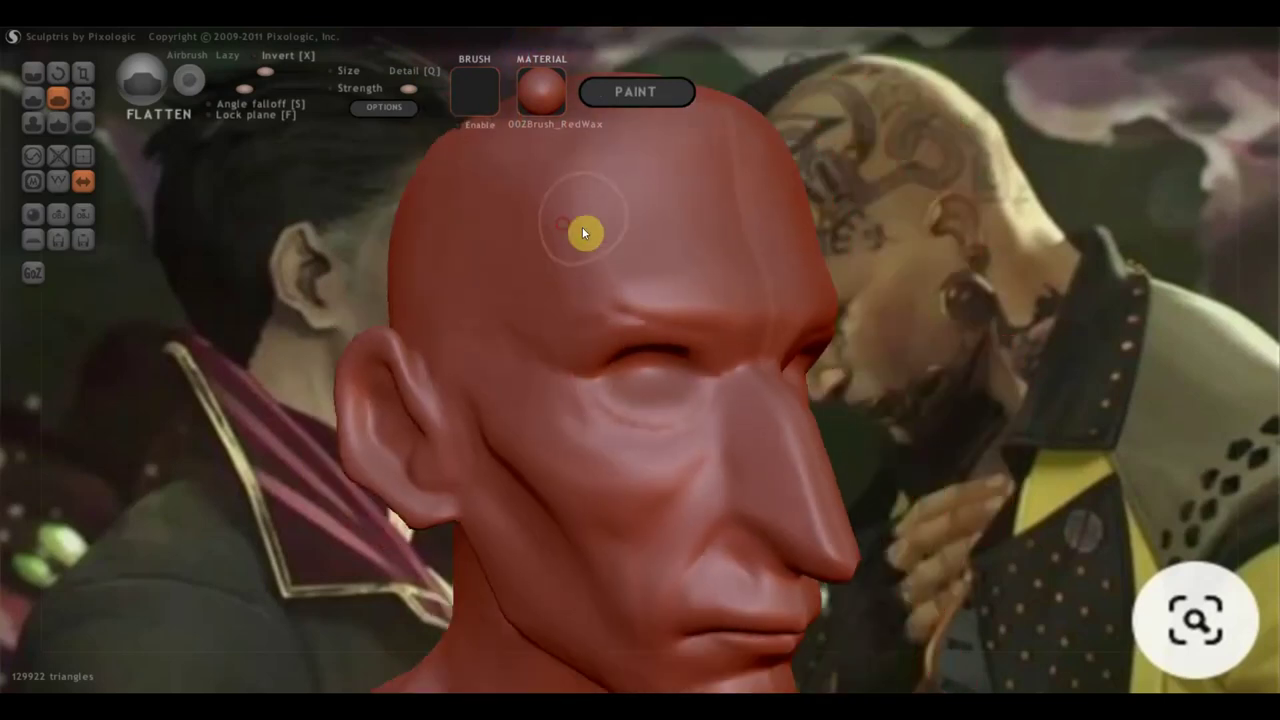
mouse_move(516, 266)
middle_mouse_down()
mouse_move(537, 460)
mouse_move(480, 467)
middle_mouse_up()
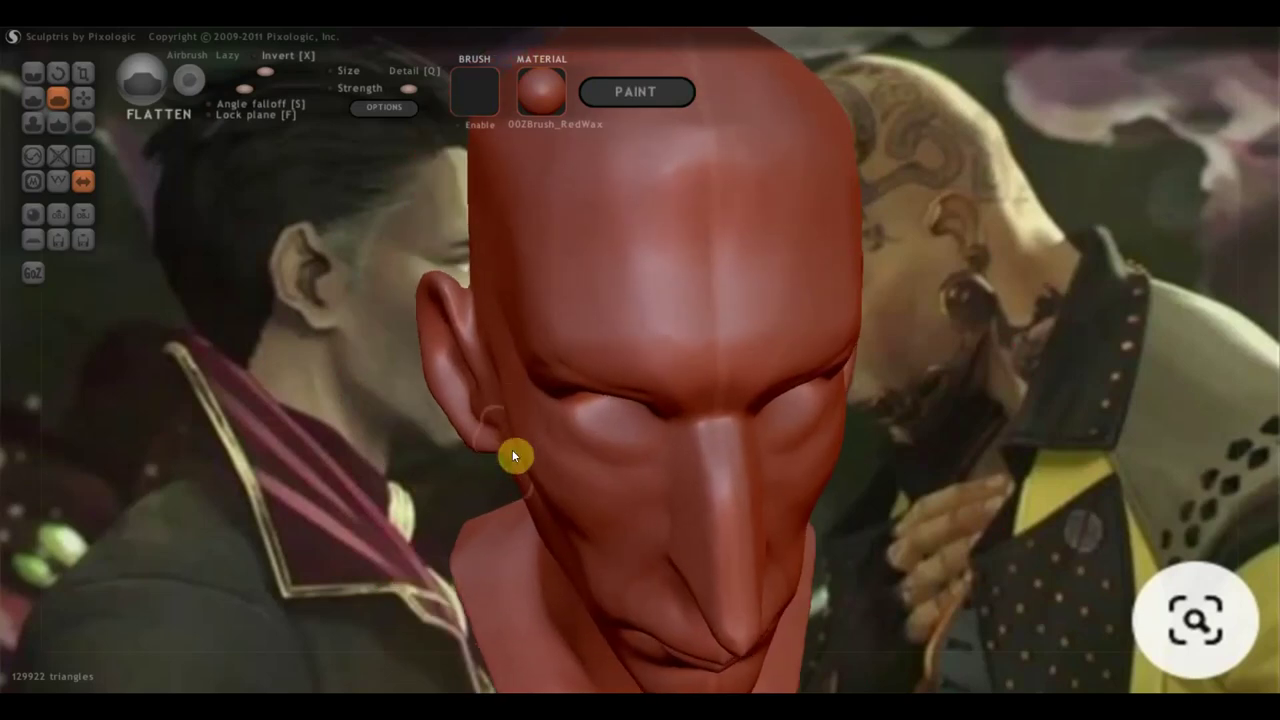
middle_click_drag(526, 429, 574, 471)
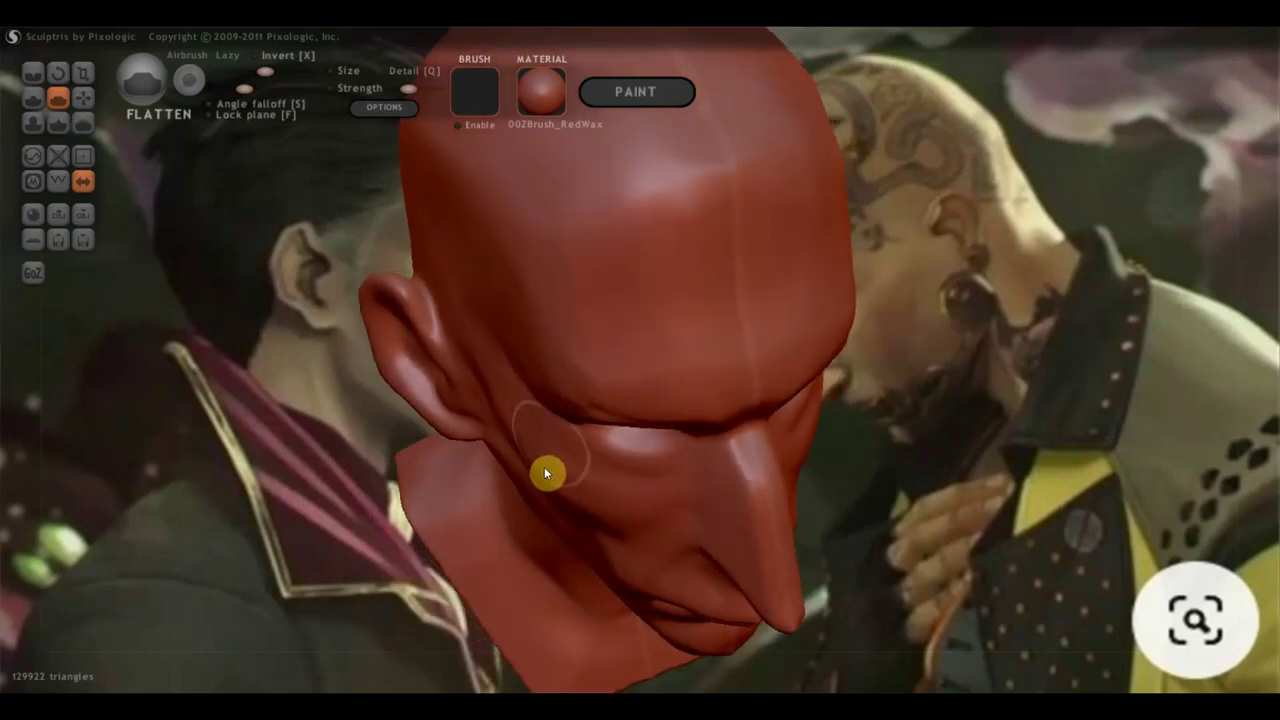
mouse_move(520, 434)
middle_mouse_down()
mouse_move(530, 443)
mouse_move(588, 213)
middle_mouse_up()
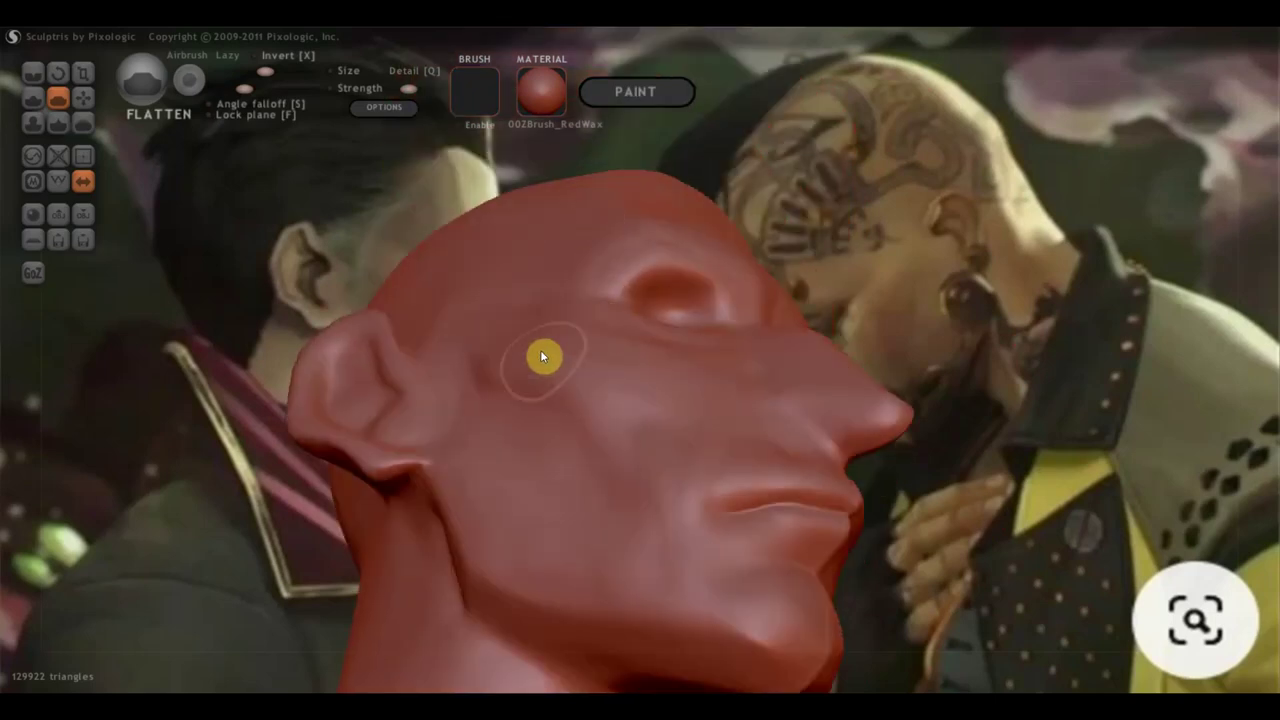
mouse_move(514, 351)
middle_mouse_down()
mouse_move(711, 401)
mouse_move(713, 426)
mouse_move(426, 454)
mouse_move(391, 487)
middle_mouse_up()
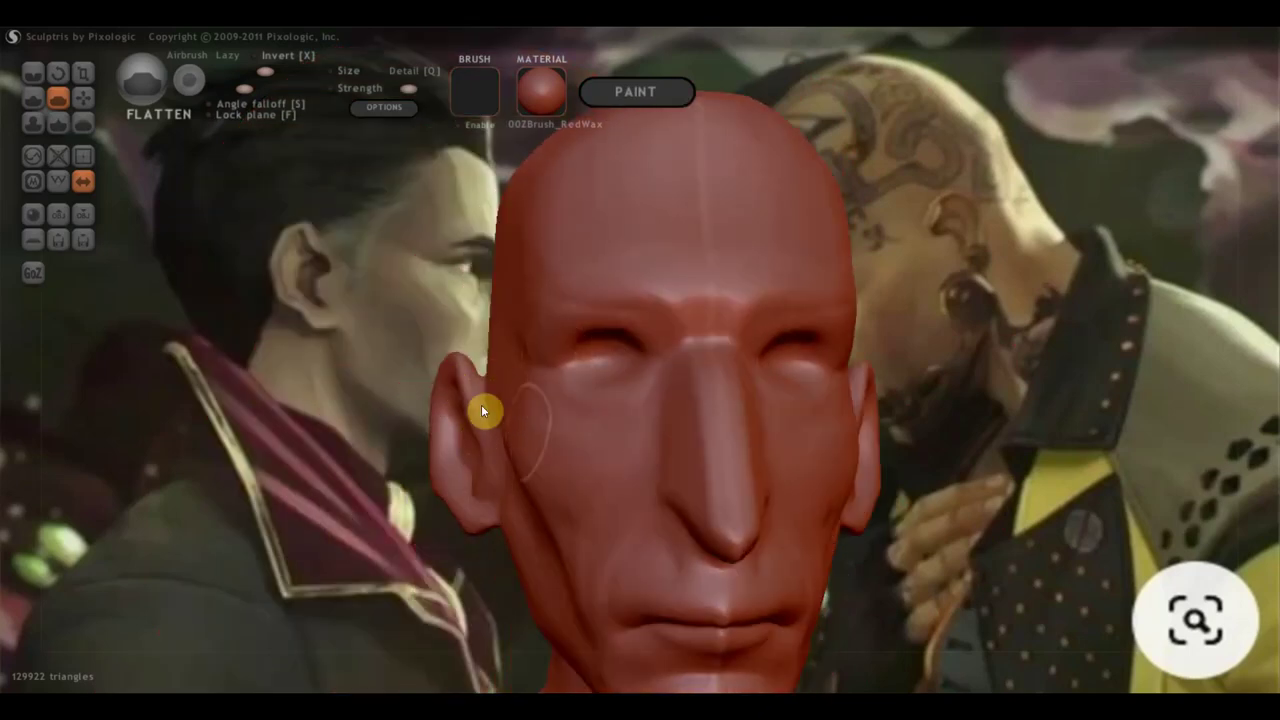
mouse_move(536, 430)
middle_mouse_down()
mouse_move(642, 370)
mouse_move(626, 413)
mouse_move(596, 439)
mouse_move(651, 443)
mouse_move(751, 508)
mouse_move(835, 498)
middle_mouse_up()
scroll(958, 526, "down", 2)
middle_click_drag(958, 528, 890, 530)
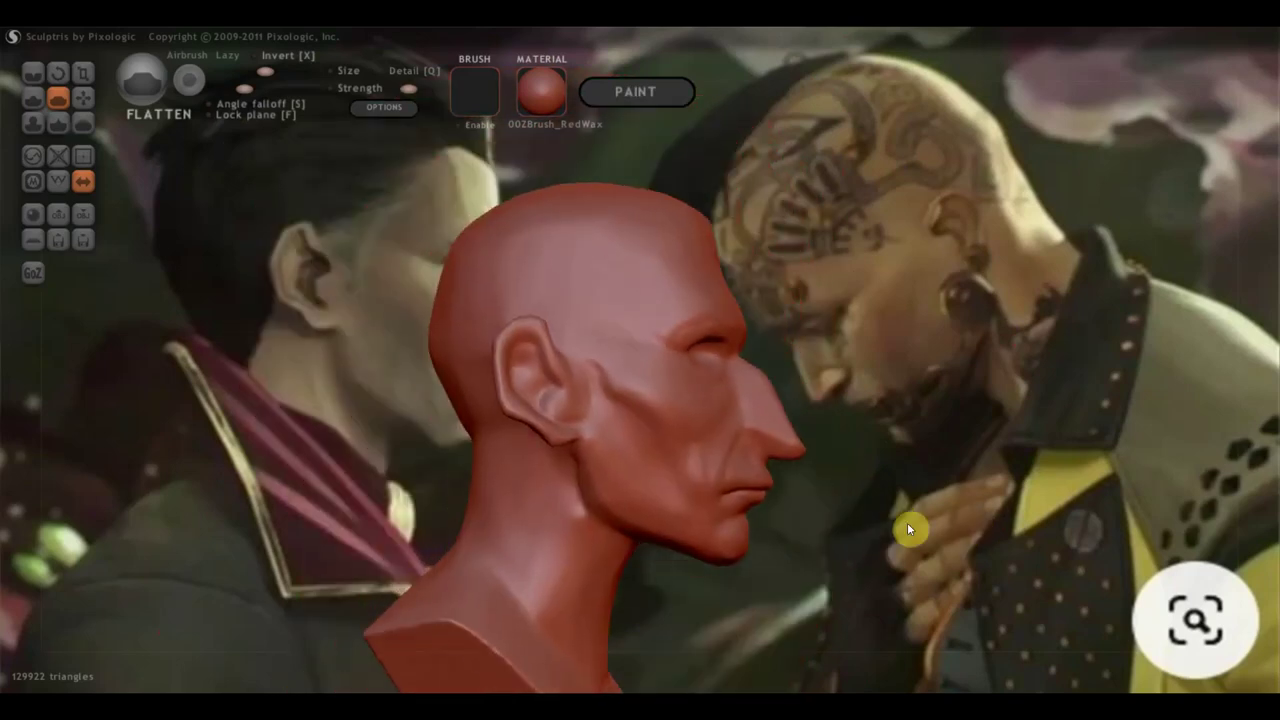
scroll(810, 499, "up", 2)
scroll(743, 482, "up", 1)
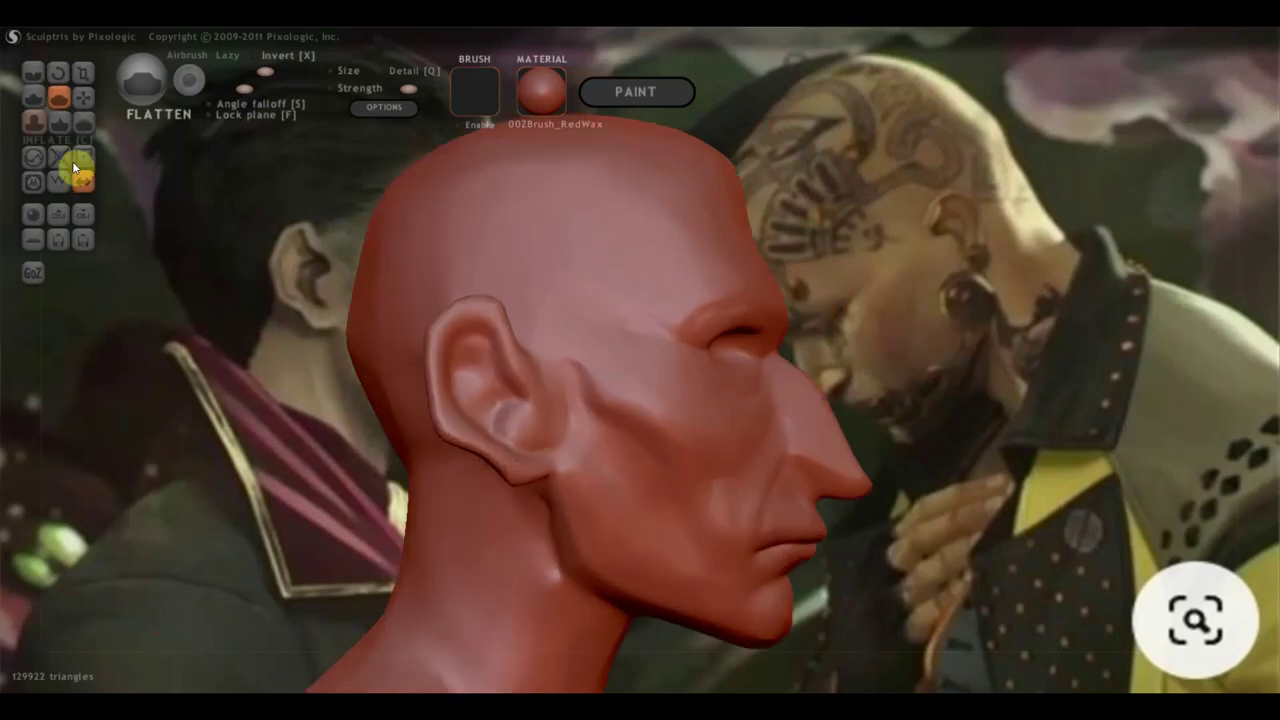
left_click(29, 101)
Step: With Clay unchecked, stroke over the ear and turn the head into full side profile over the reference
left_click(202, 113)
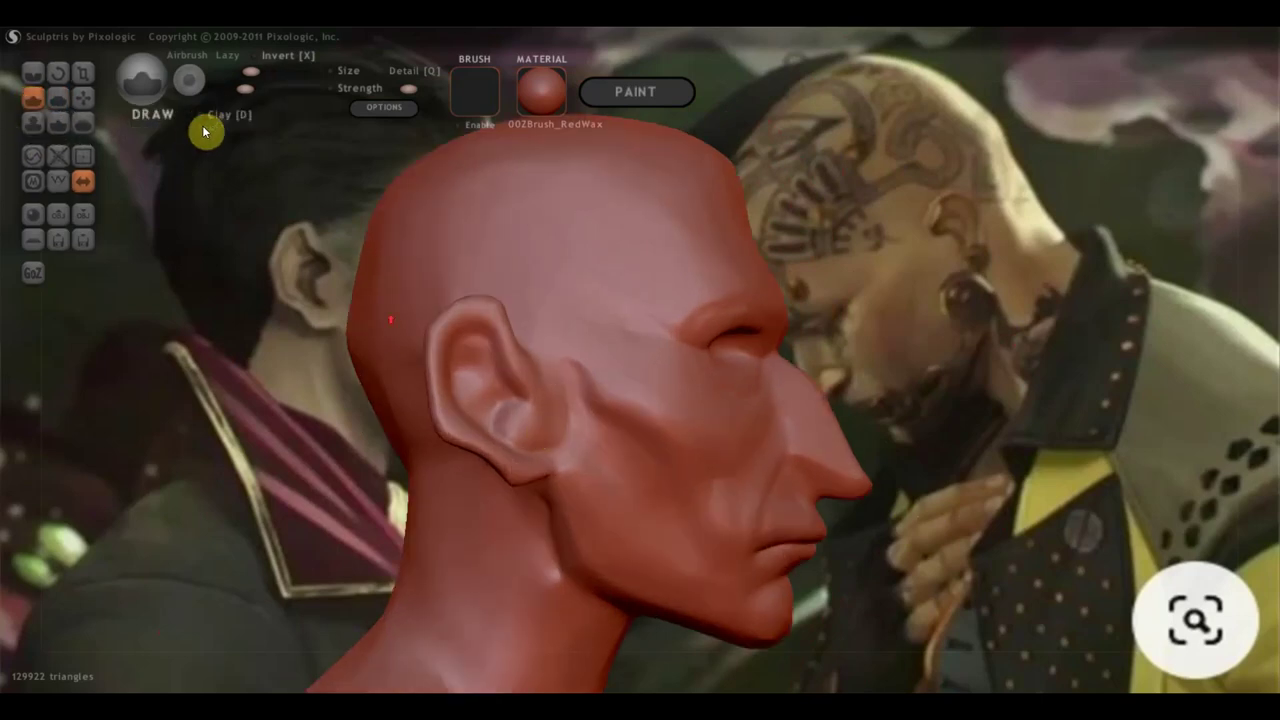
scroll(414, 347, "up", 2)
mouse_move(444, 412)
left_mouse_down()
mouse_move(419, 437)
mouse_move(414, 420)
mouse_move(417, 446)
mouse_move(434, 414)
mouse_move(471, 437)
mouse_move(423, 429)
mouse_move(449, 429)
mouse_move(440, 457)
mouse_move(418, 445)
left_mouse_up()
mouse_move(418, 445)
right_mouse_down()
mouse_move(532, 458)
mouse_move(431, 457)
mouse_move(649, 434)
mouse_move(374, 477)
mouse_move(834, 444)
mouse_move(653, 459)
mouse_move(768, 431)
mouse_move(734, 461)
mouse_move(734, 441)
mouse_move(801, 432)
mouse_move(773, 423)
mouse_move(706, 437)
mouse_move(737, 437)
mouse_move(711, 451)
mouse_move(926, 366)
mouse_move(703, 377)
mouse_move(874, 423)
mouse_move(594, 457)
mouse_move(391, 447)
right_mouse_up()
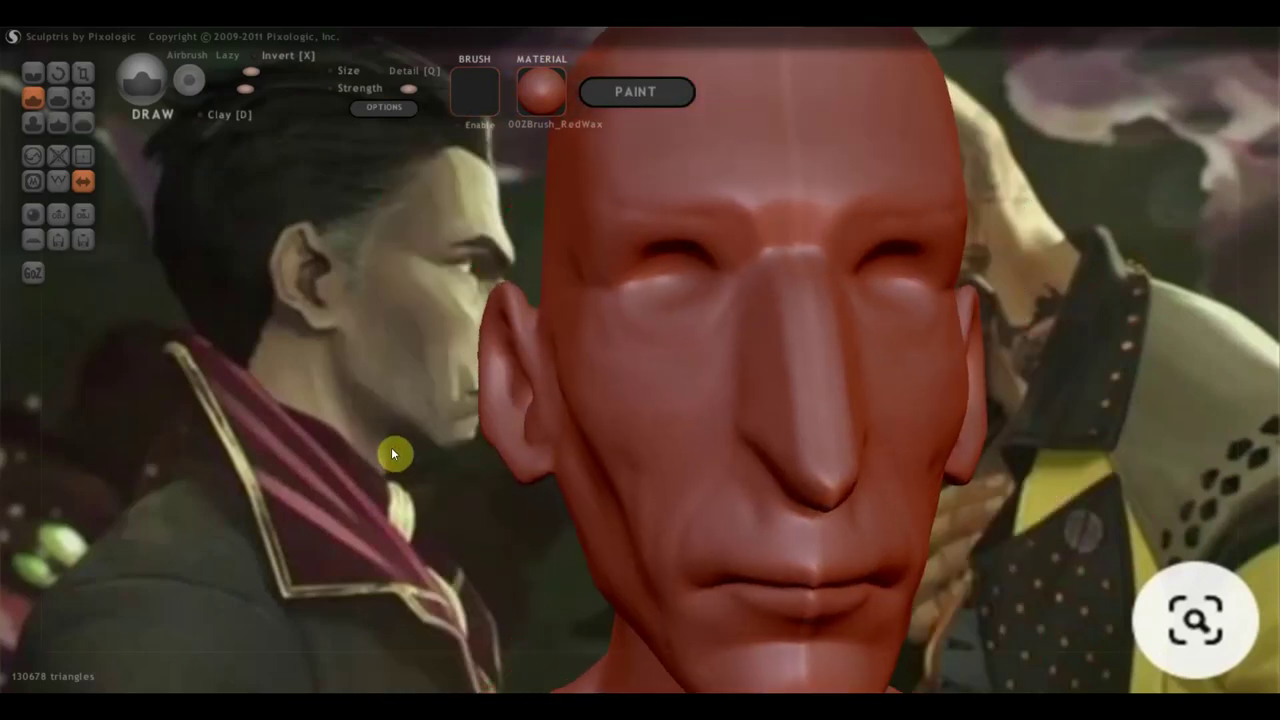
scroll(585, 432, "down", 5)
scroll(588, 438, "up", 2)
scroll(588, 438, "up", 3)
scroll(600, 440, "up", 2)
mouse_move(610, 446)
right_mouse_down()
mouse_move(1026, 419)
mouse_move(1030, 431)
mouse_move(777, 400)
mouse_move(1148, 397)
right_mouse_up()
mouse_move(828, 427)
right_mouse_down("alt")
mouse_move(968, 436)
mouse_move(946, 440)
mouse_move(939, 424)
right_mouse_up("alt")
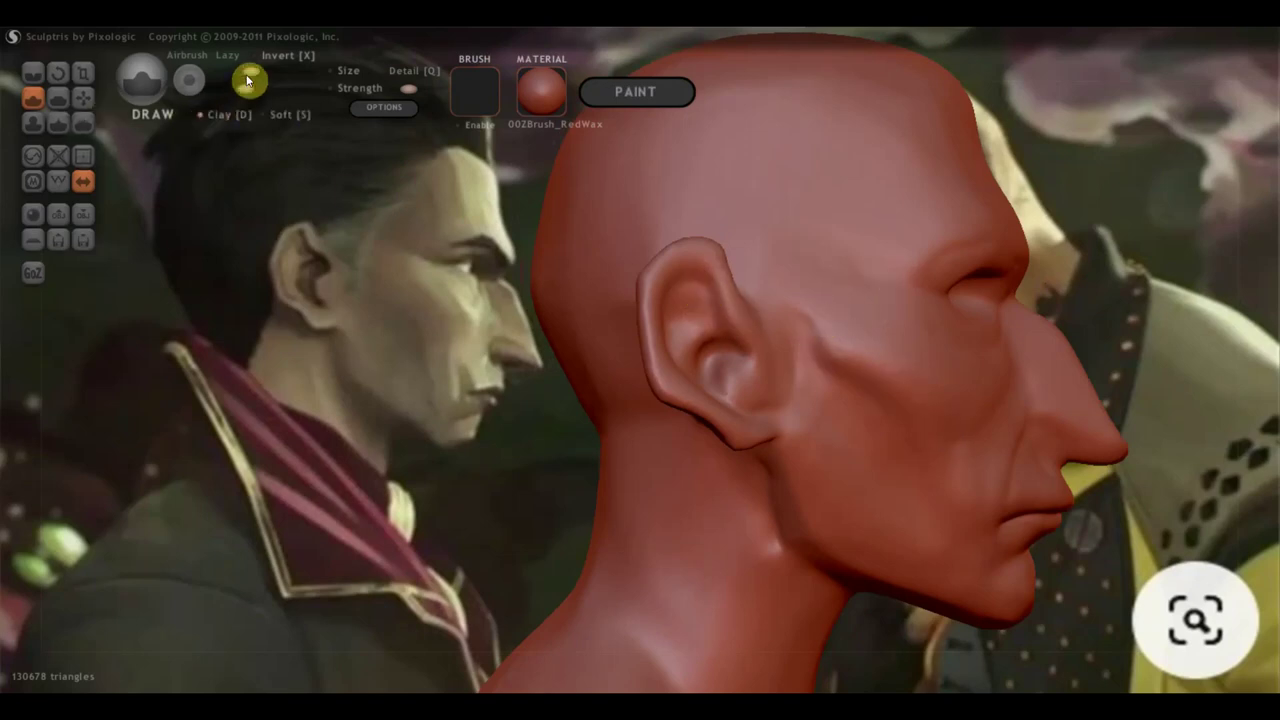
Step: Build ridges inside the ear with Draw strokes, then sculpt a groove down its inner hollow
mouse_move(623, 309)
left_mouse_down()
mouse_move(697, 294)
mouse_move(684, 337)
mouse_move(682, 301)
left_mouse_up()
mouse_move(683, 308)
left_mouse_down()
mouse_move(686, 348)
mouse_move(722, 381)
mouse_move(720, 366)
left_mouse_up()
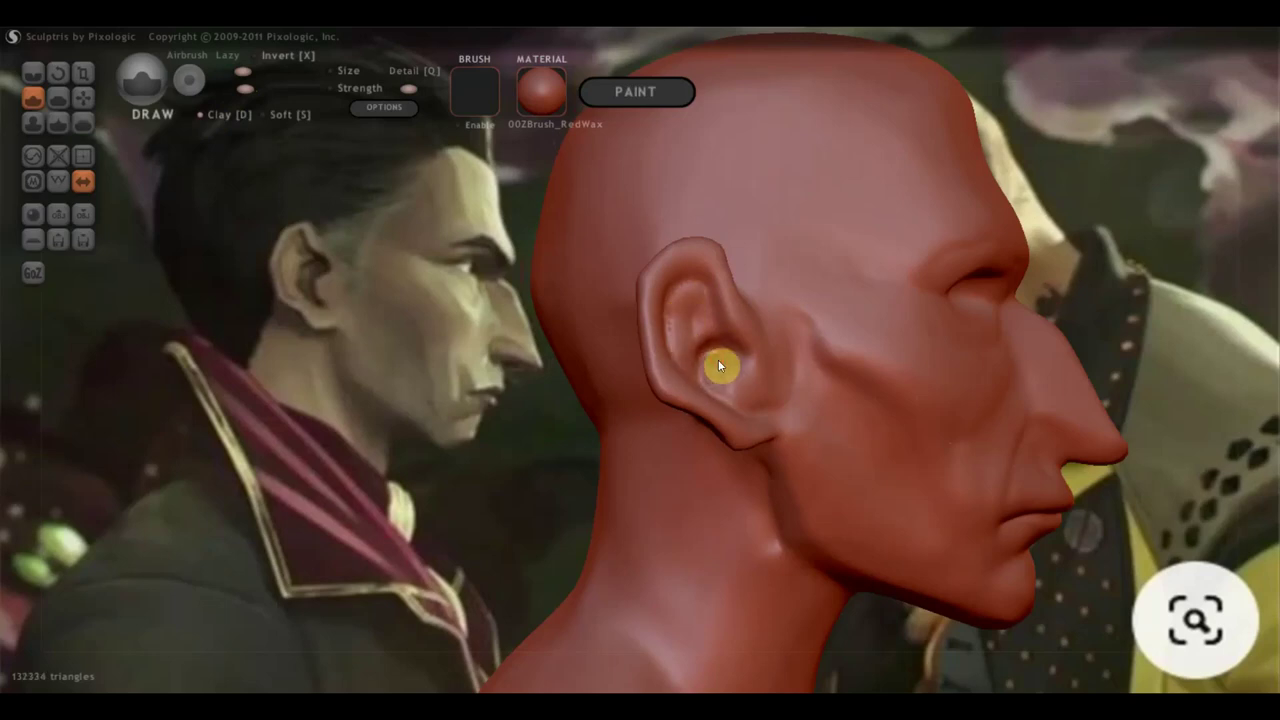
left_click(200, 115)
left_click_drag(716, 366, 723, 404)
scroll(782, 361, "up", 2)
right_click_drag(751, 368, 716, 306)
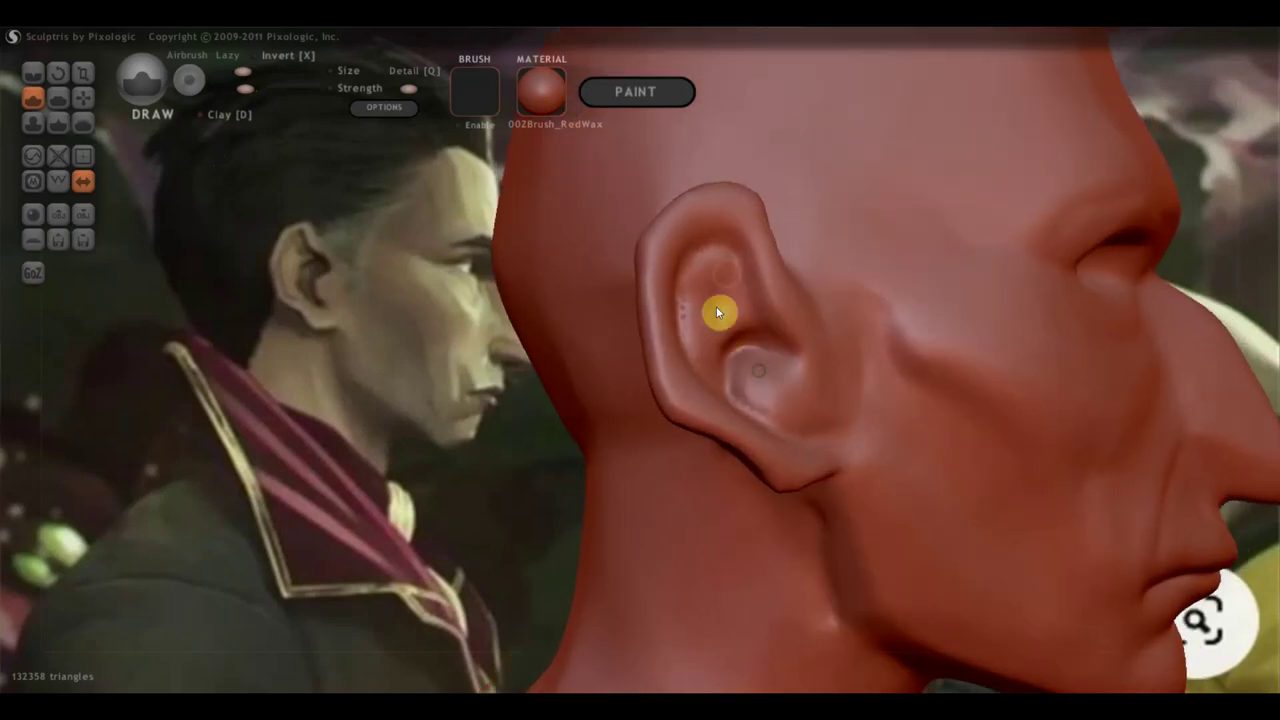
mouse_move(706, 258)
left_mouse_down()
mouse_move(700, 337)
mouse_move(722, 355)
mouse_move(757, 328)
left_mouse_up()
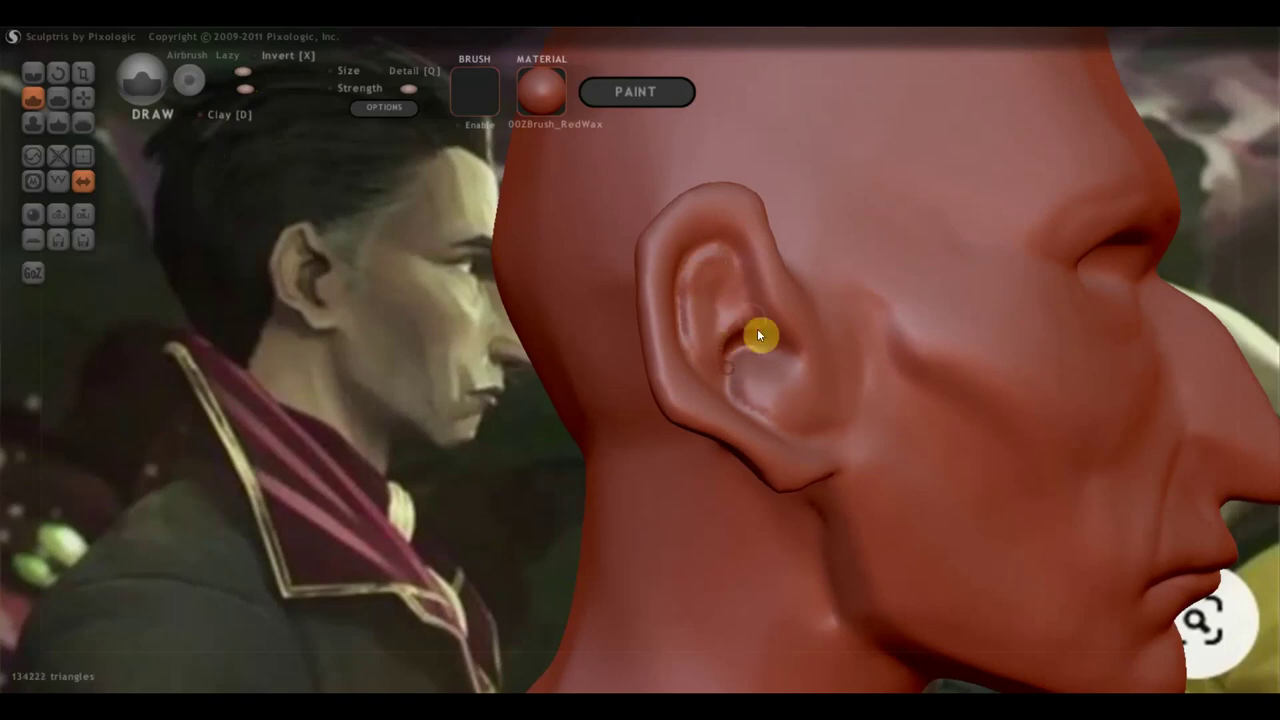
Step: Crease down the inner ear rim, around the concha and into the concha
left_click(32, 72)
mouse_move(728, 247)
left_mouse_down()
mouse_move(716, 235)
mouse_move(682, 247)
mouse_move(680, 330)
mouse_move(748, 332)
left_mouse_up()
mouse_move(743, 287)
left_mouse_down()
mouse_move(720, 294)
mouse_move(731, 317)
mouse_move(729, 303)
mouse_move(719, 332)
left_mouse_up()
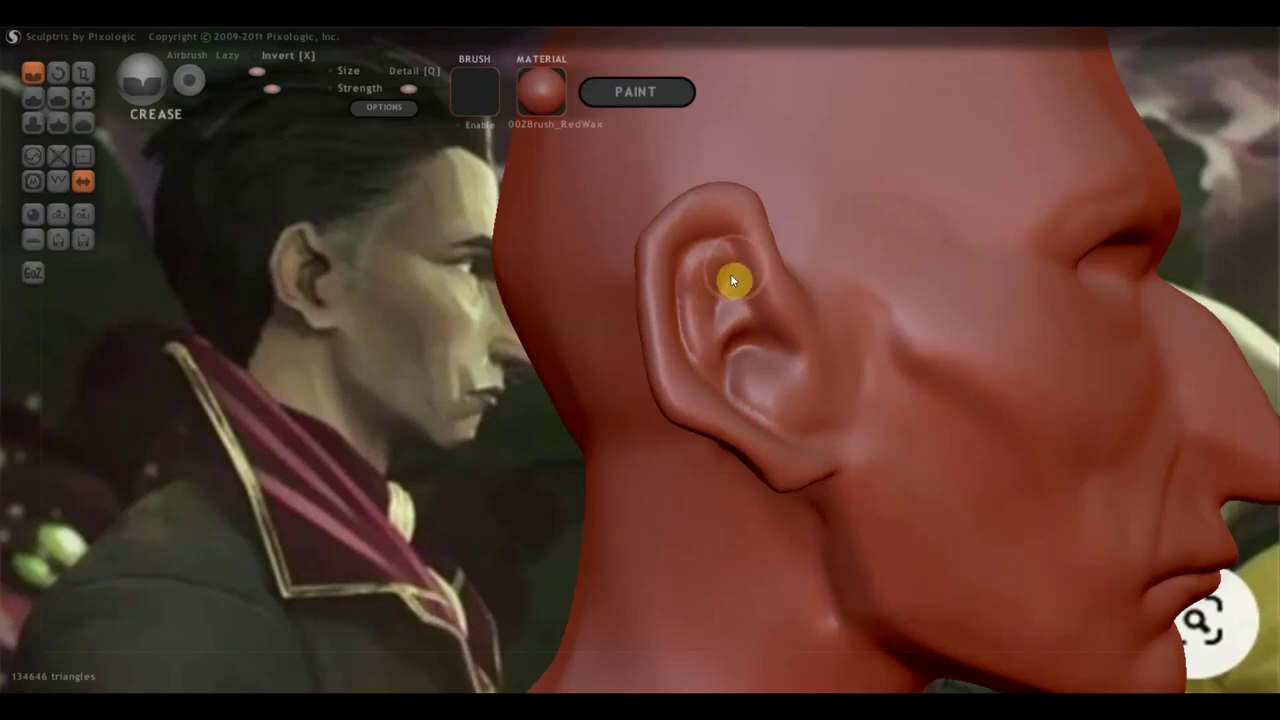
mouse_move(731, 271)
left_mouse_down()
mouse_move(760, 320)
mouse_move(703, 357)
mouse_move(727, 398)
mouse_move(768, 366)
mouse_move(803, 371)
mouse_move(766, 394)
mouse_move(766, 409)
mouse_move(764, 365)
left_mouse_up()
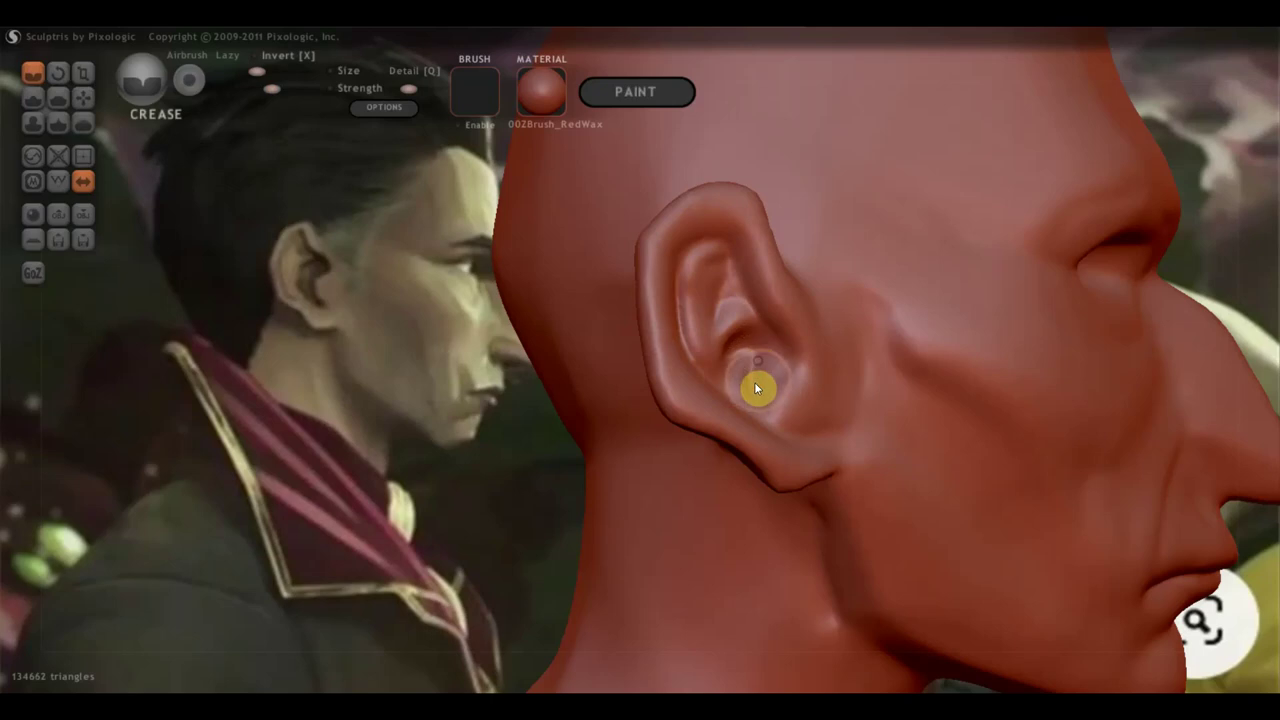
right_click_drag(766, 368, 737, 401)
mouse_move(735, 397)
left_mouse_down()
mouse_move(771, 414)
mouse_move(709, 406)
mouse_move(753, 430)
mouse_move(718, 399)
mouse_move(750, 370)
left_mouse_up()
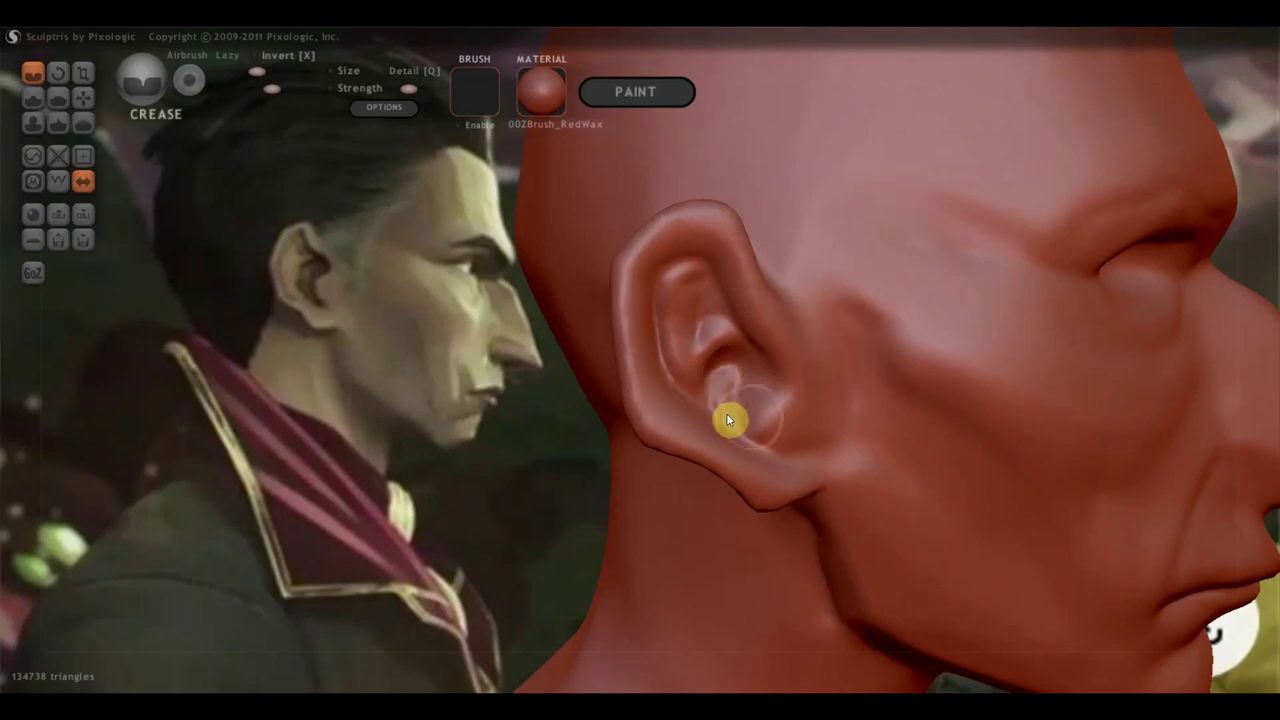
Step: Zoom out and rotate to view the whole bust in profile
right_click_drag(740, 403, 771, 377)
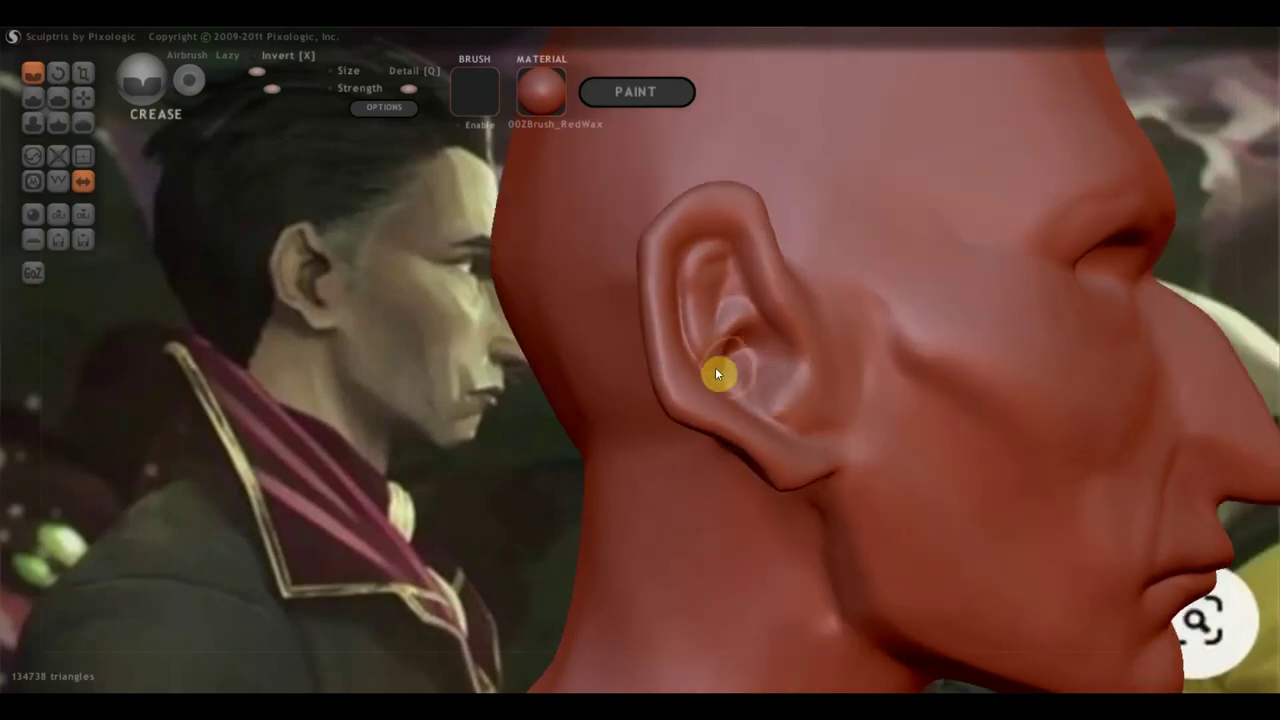
right_click_drag(780, 334, 831, 394)
scroll(832, 396, "down", 2)
mouse_move(813, 342)
right_mouse_down()
mouse_move(656, 371)
mouse_move(614, 352)
right_mouse_up()
scroll(780, 357, "down", 3)
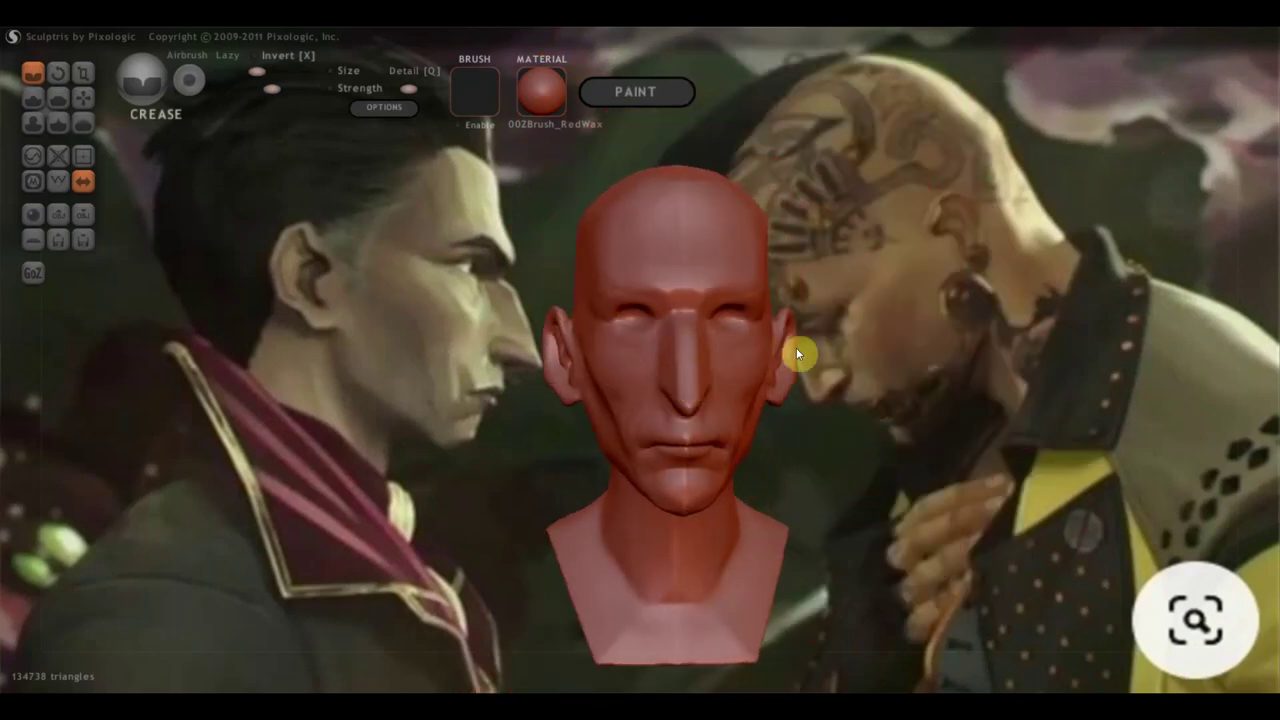
Step: From a three-quarter view, crease mirrored grooves down the right ear to the lobe and reshape it
mouse_move(796, 354)
right_mouse_down()
mouse_move(921, 365)
mouse_move(1008, 352)
mouse_move(1006, 366)
mouse_move(1206, 380)
right_mouse_up()
scroll(903, 397, "up", 3)
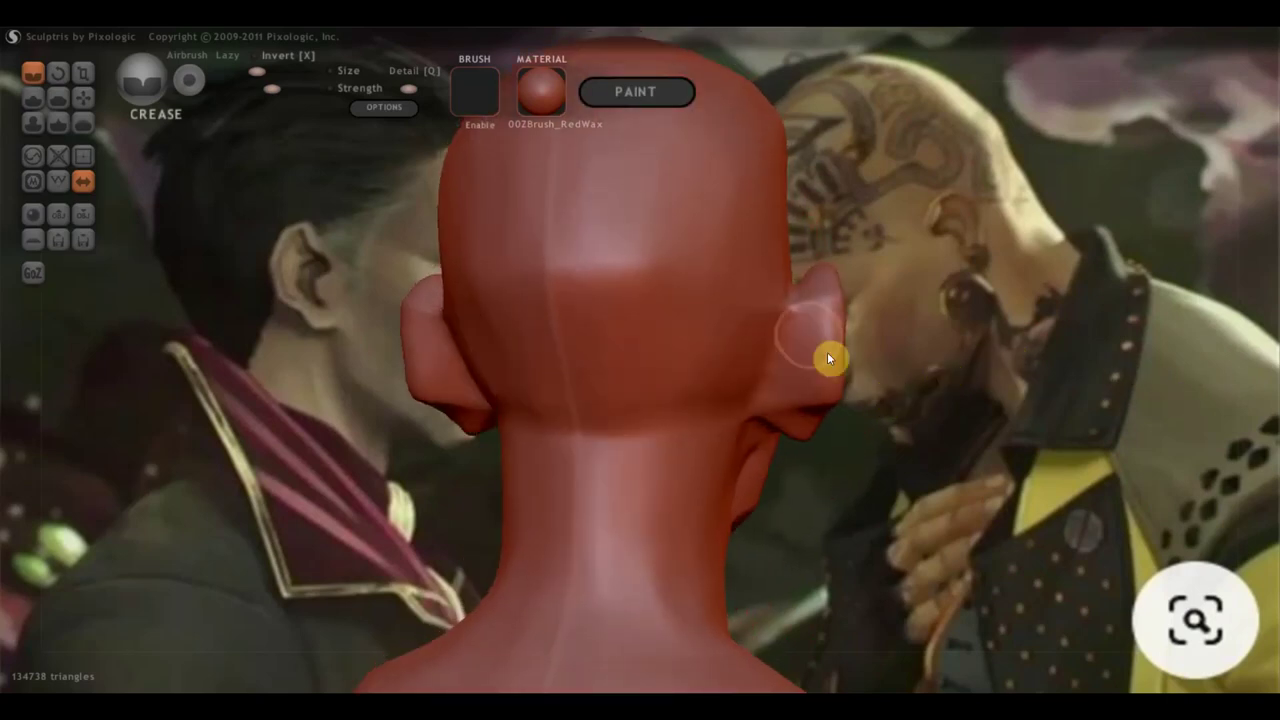
scroll(808, 313, "up", 2)
left_click_drag(825, 297, 812, 338)
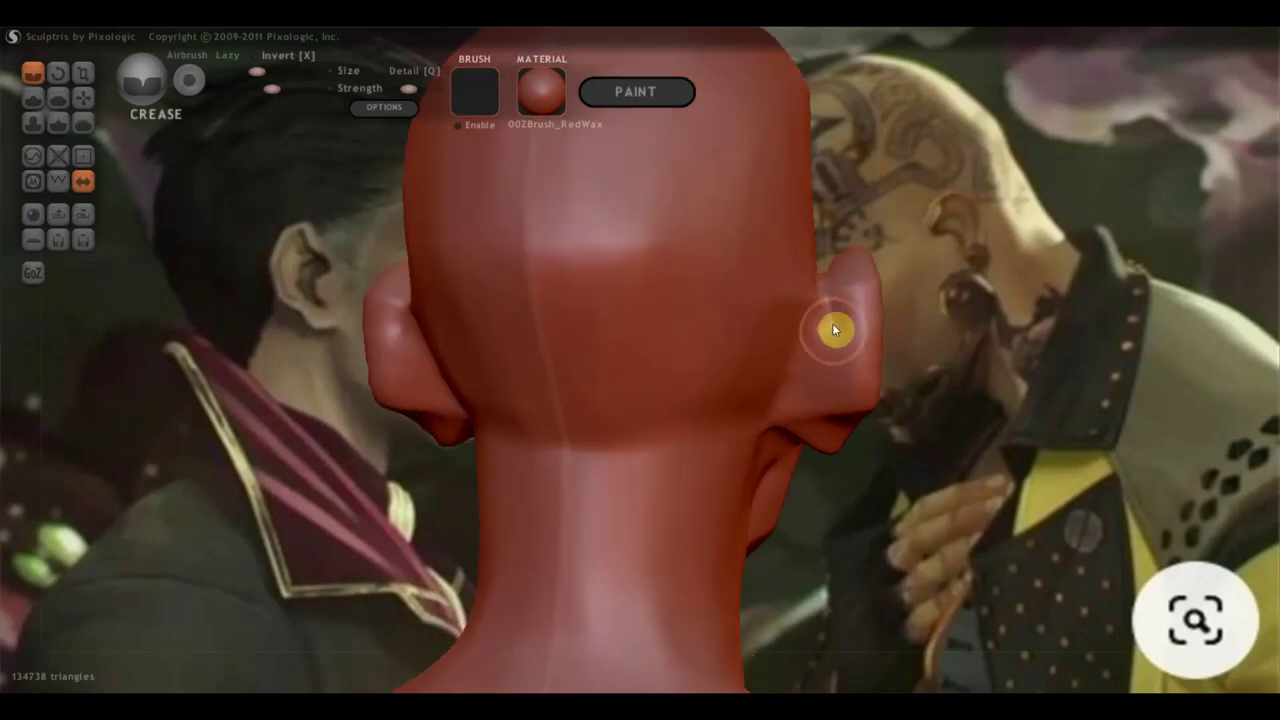
left_click_drag(816, 293, 779, 431)
right_click_drag(779, 431, 831, 342)
left_click_drag(840, 283, 820, 343)
left_click_drag(848, 300, 831, 360)
Step: Sculpt further strokes down the right ear from behind, then turn to a right-side profile
mouse_move(834, 370)
right_mouse_down()
mouse_move(933, 266)
mouse_move(921, 234)
right_mouse_up()
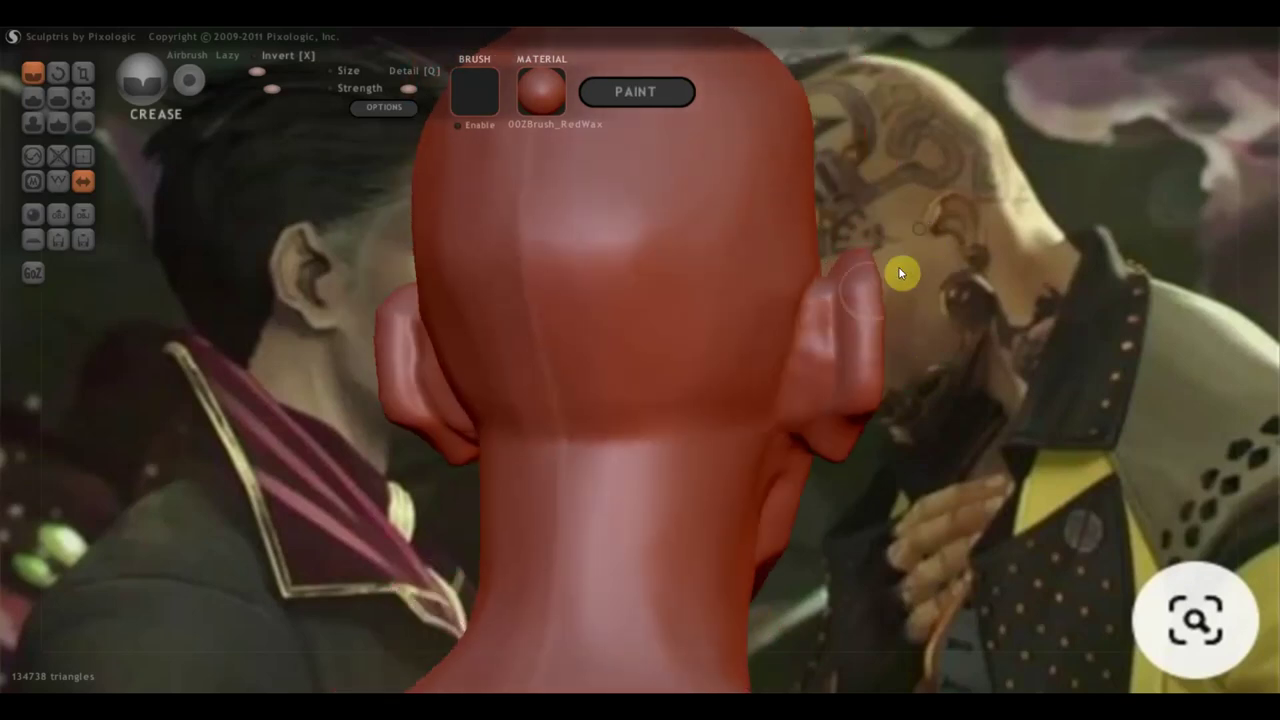
left_click_drag(829, 280, 808, 428)
mouse_move(808, 428)
right_mouse_down()
mouse_move(697, 423)
mouse_move(803, 380)
mouse_move(803, 403)
mouse_move(845, 326)
right_mouse_up()
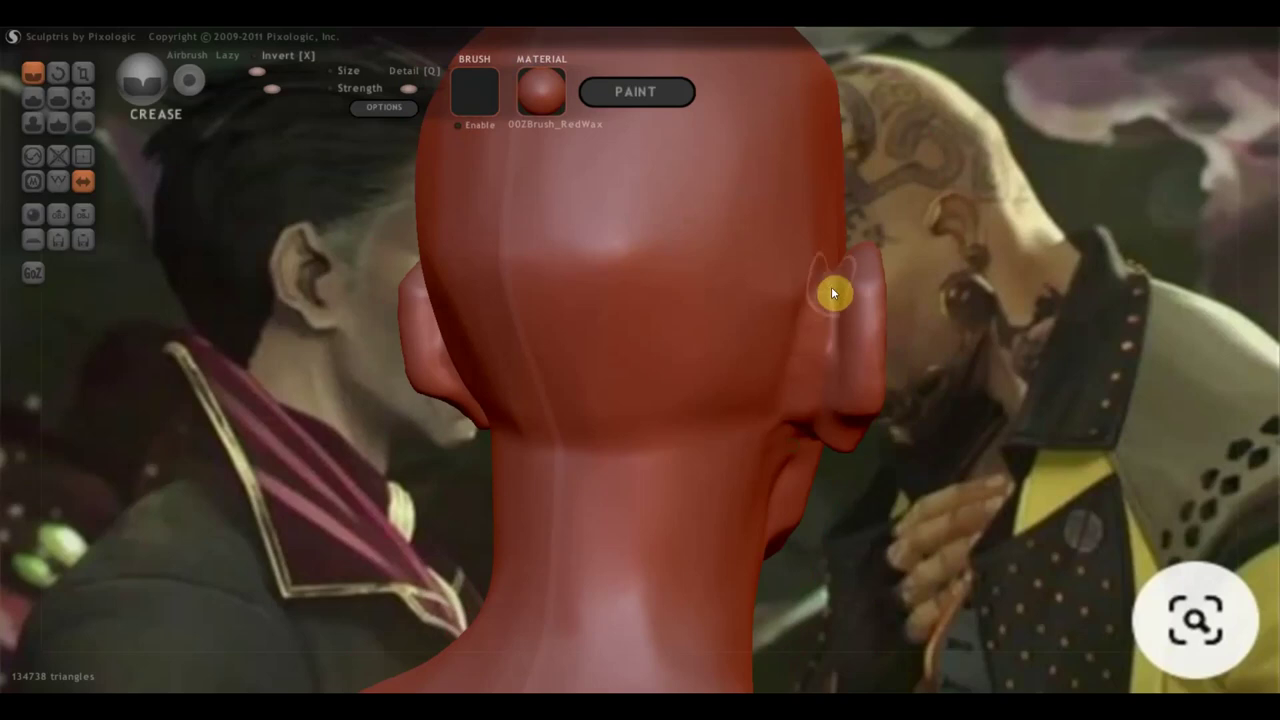
mouse_move(793, 413)
right_mouse_down()
mouse_move(799, 368)
mouse_move(810, 378)
right_mouse_up()
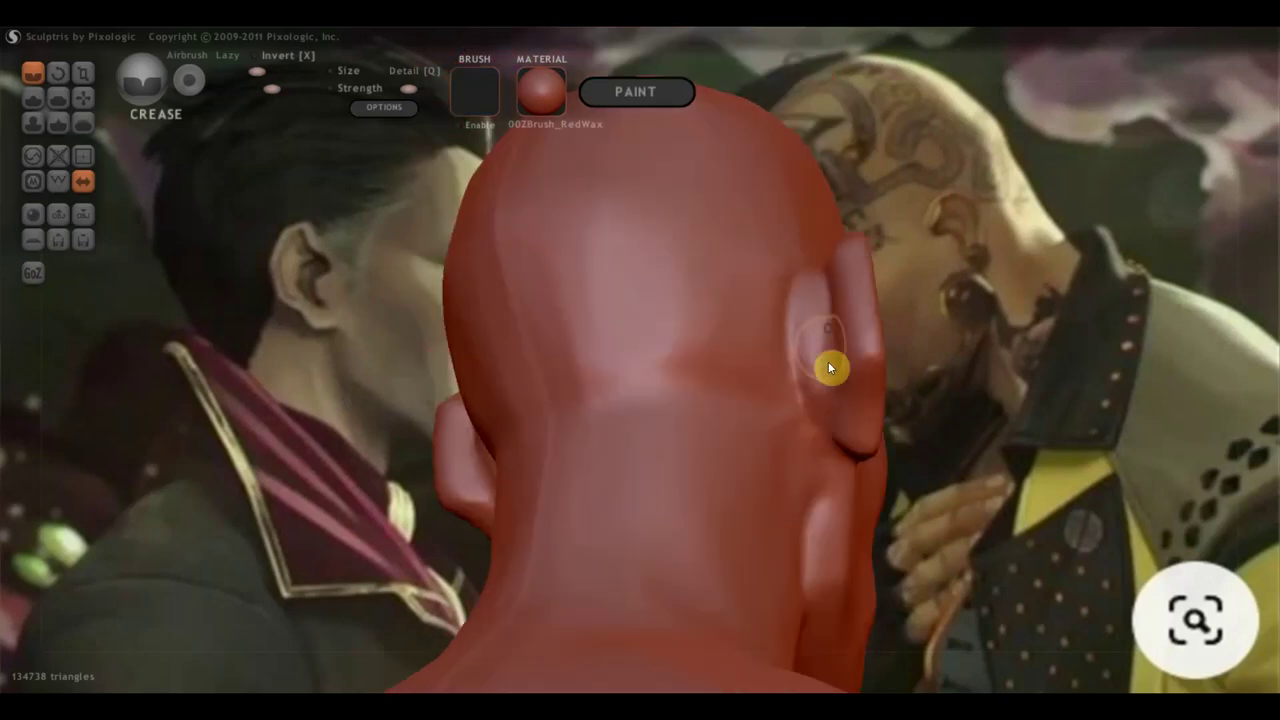
left_click_drag(846, 441, 905, 427)
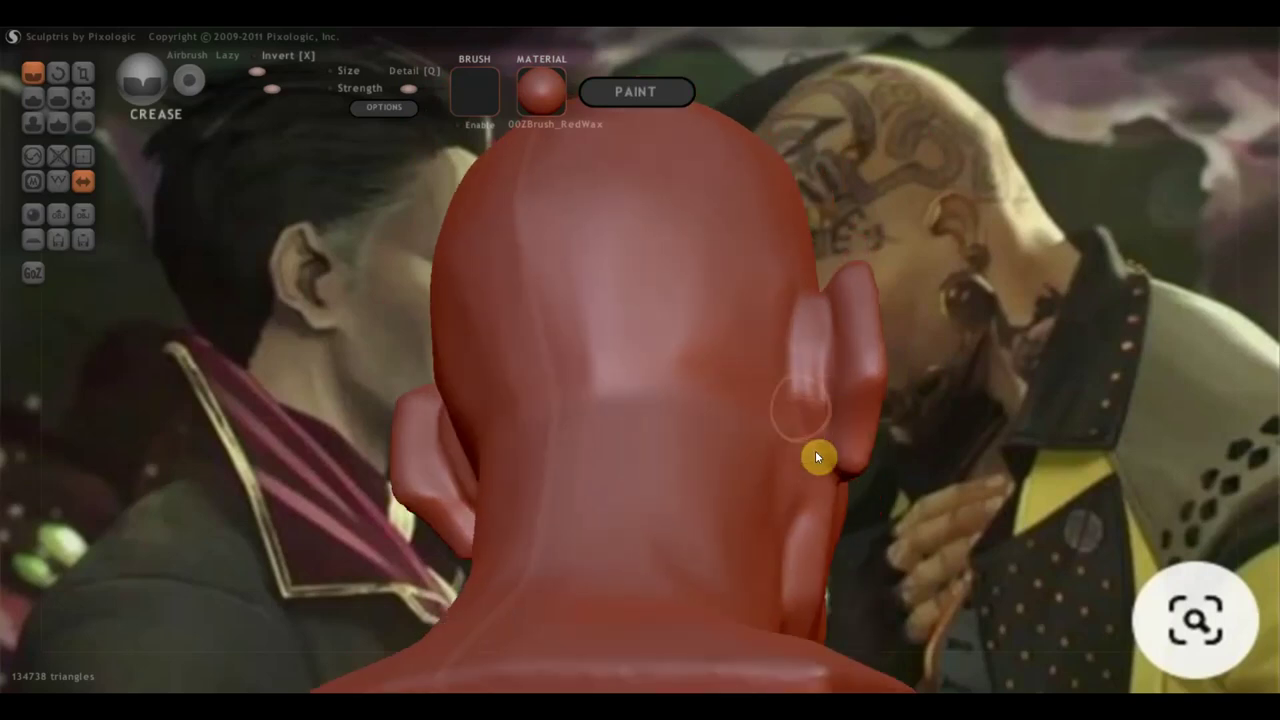
mouse_move(815, 424)
left_mouse_down()
mouse_move(639, 480)
mouse_move(477, 454)
left_mouse_up()
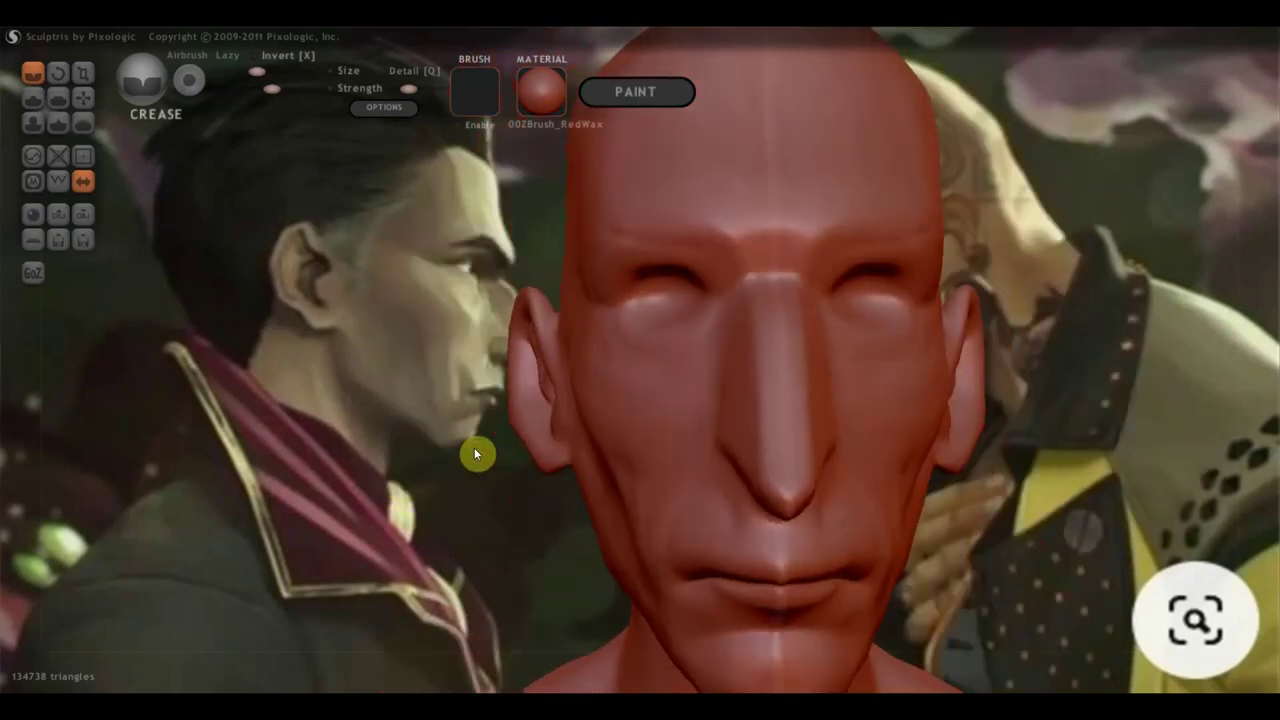
left_click(83, 97)
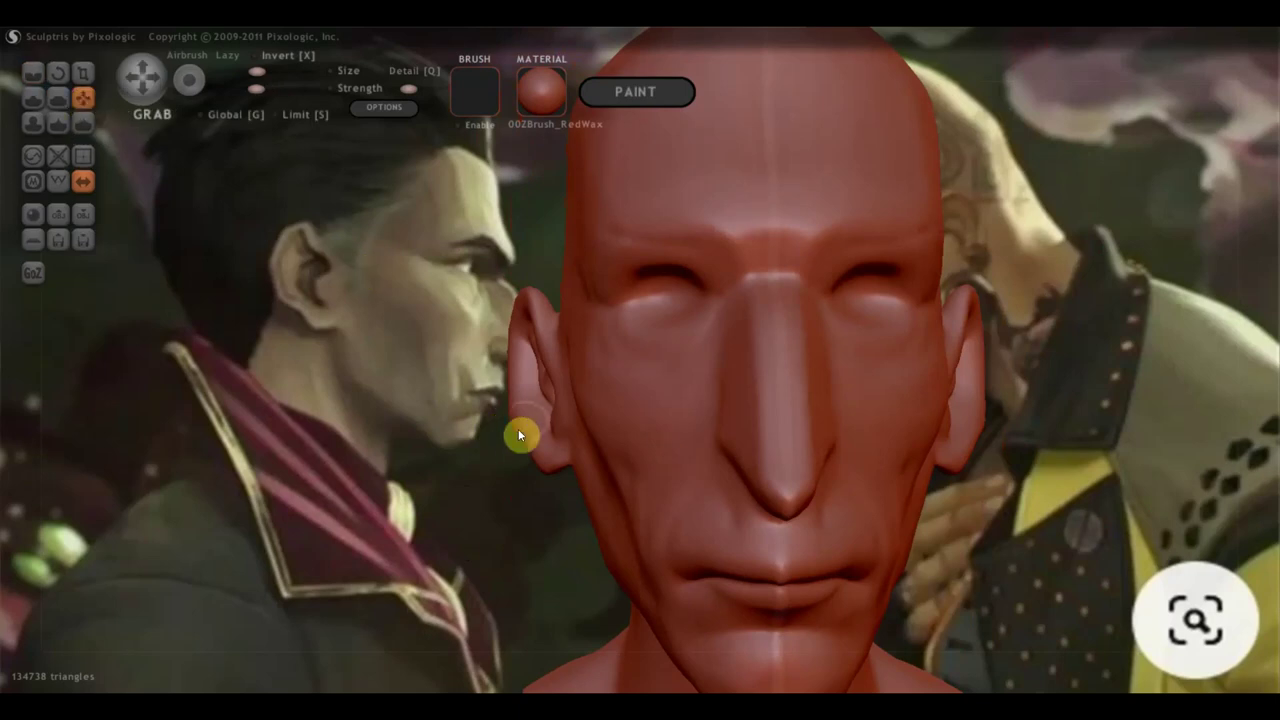
Step: Pull the earlobe and ear edge into a new shape with a larger Grab brush
scroll(530, 418, "down", 5)
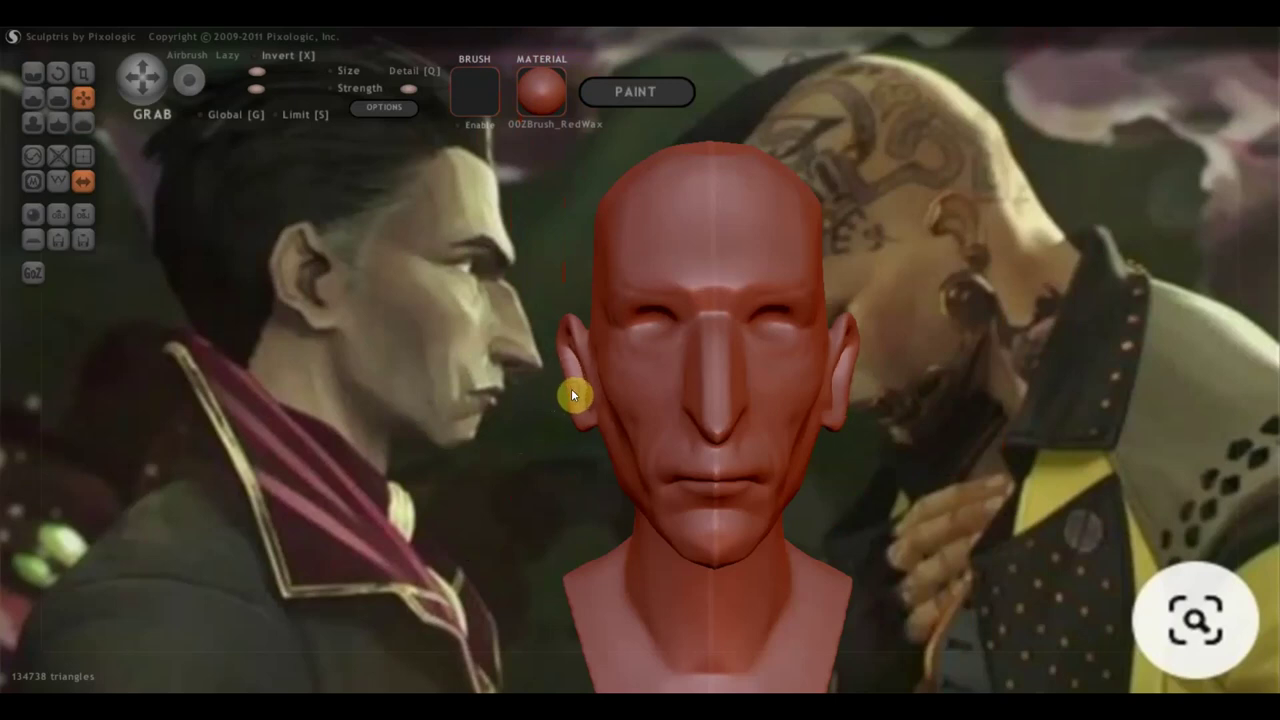
right_click_drag(590, 420, 702, 454)
scroll(540, 428, "up", 3)
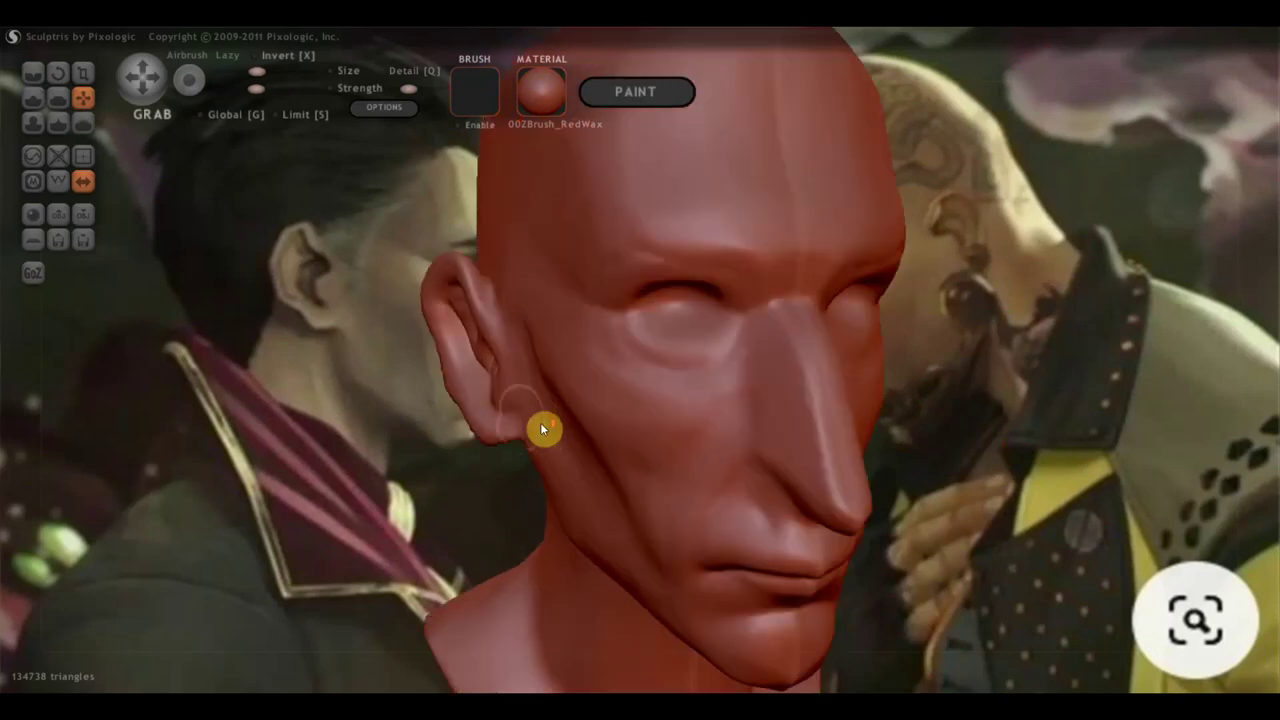
left_click_drag(451, 397, 463, 395)
left_click(272, 74)
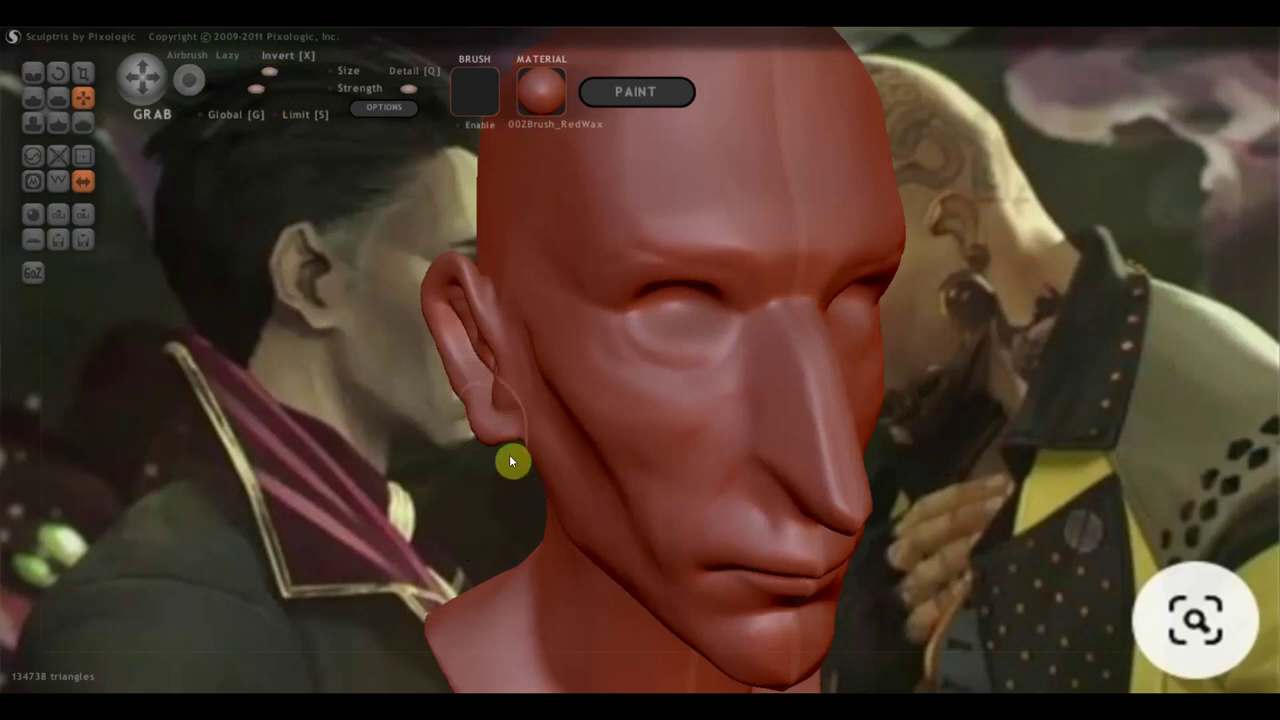
scroll(450, 395, "up", 3)
left_click_drag(452, 400, 412, 403)
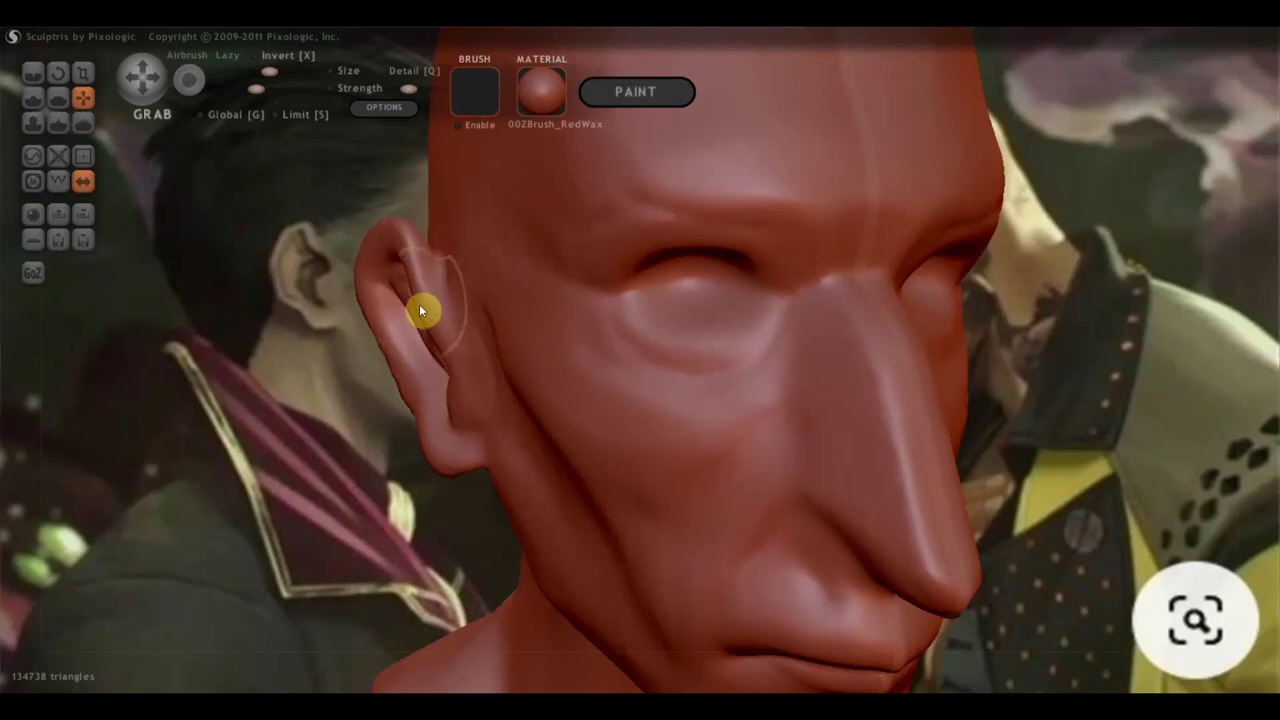
Step: Undo an unwanted ridge at the top of the ear and reshape the inner ear
left_click_drag(424, 308, 384, 242)
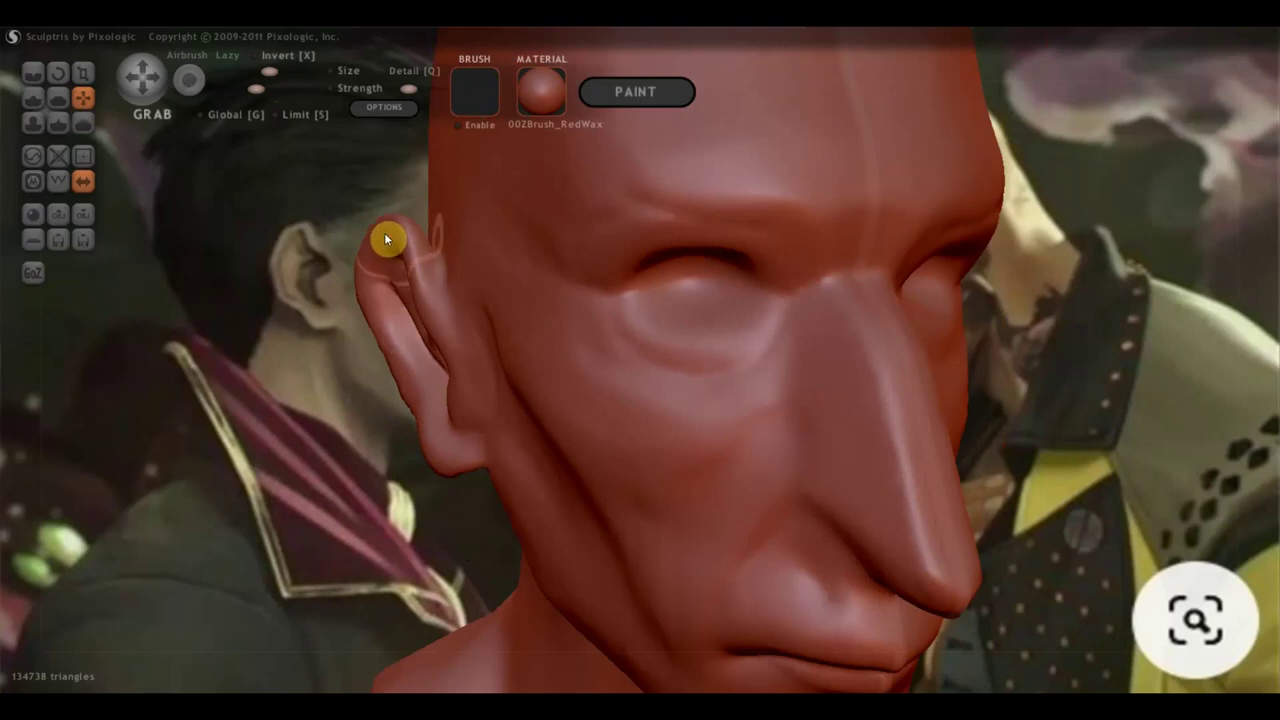
key("ctrl+z")
key("ctrl+z")
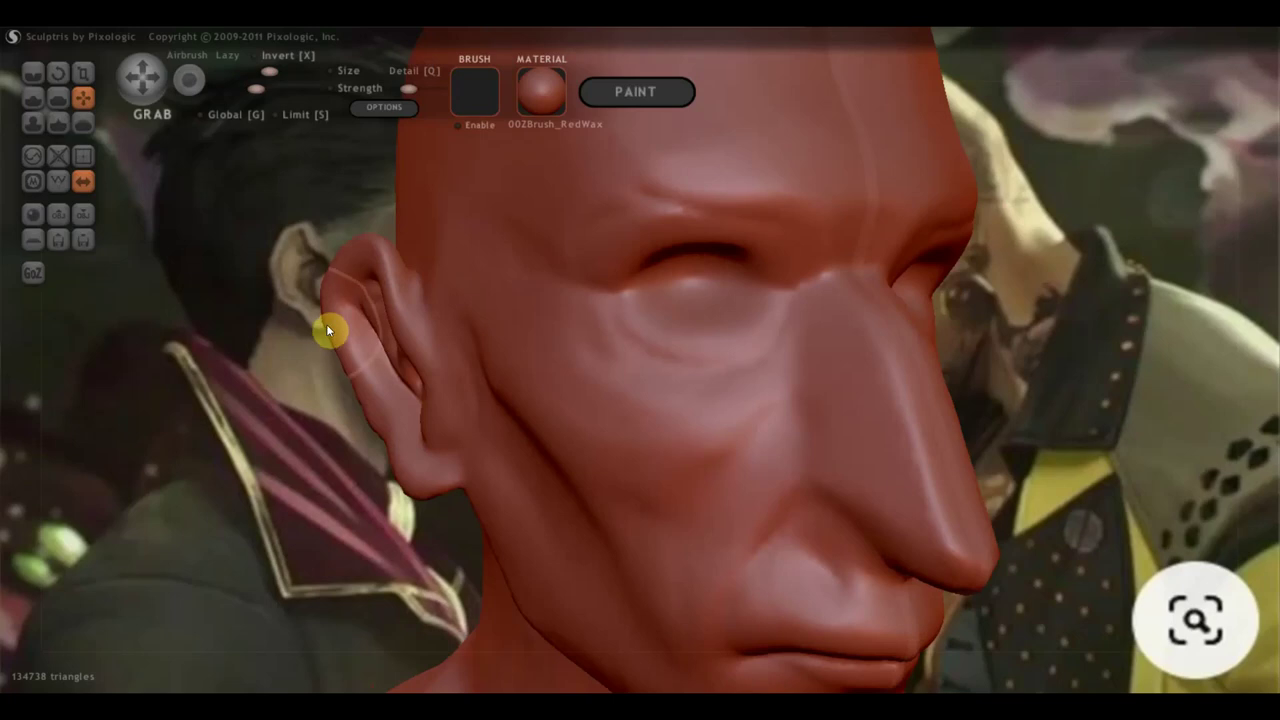
left_click_drag(328, 327, 454, 338)
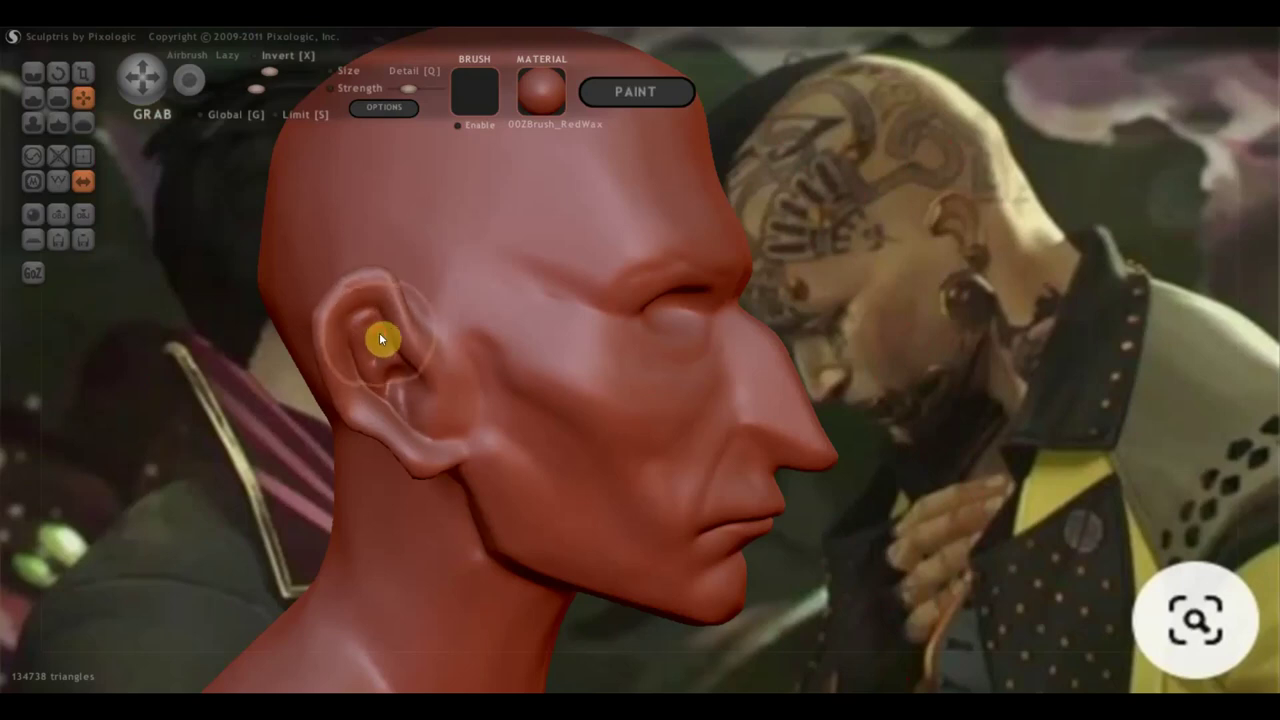
left_click_drag(393, 336, 399, 334)
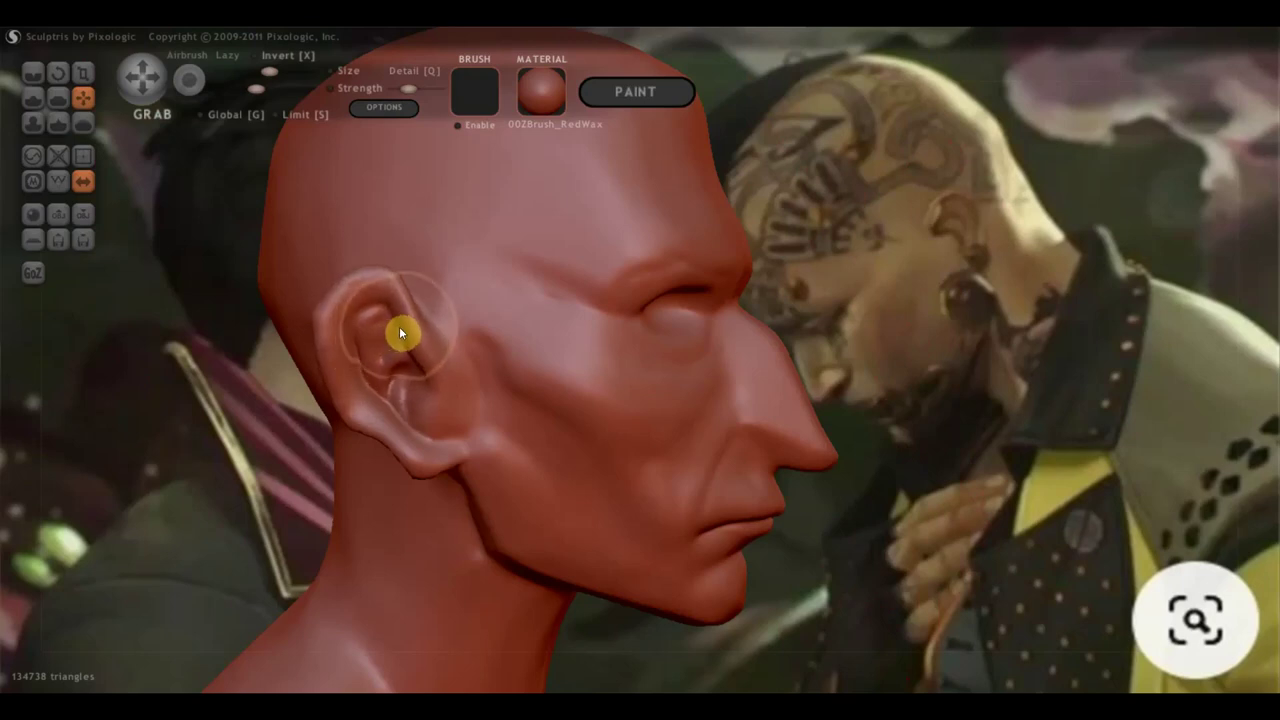
left_click(58, 97)
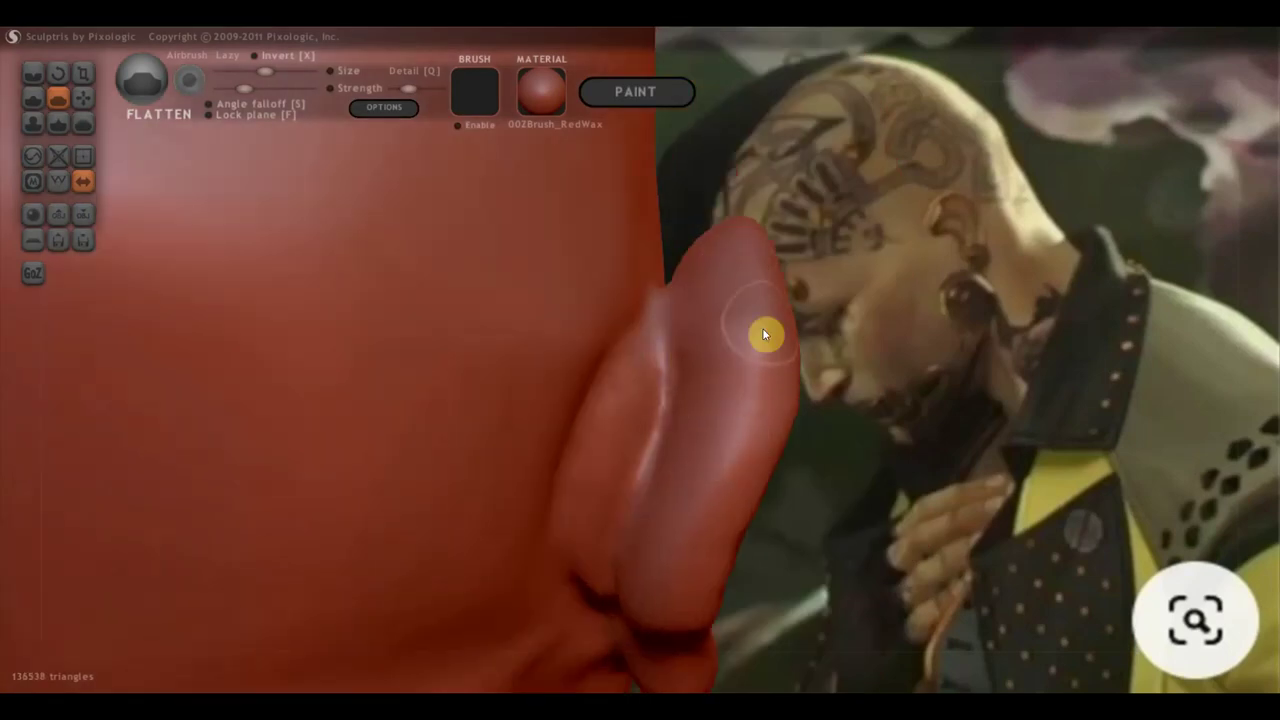
Step: Flatten the ear's surface, lower rim, inner area and lobe
left_click_drag(766, 334, 731, 594)
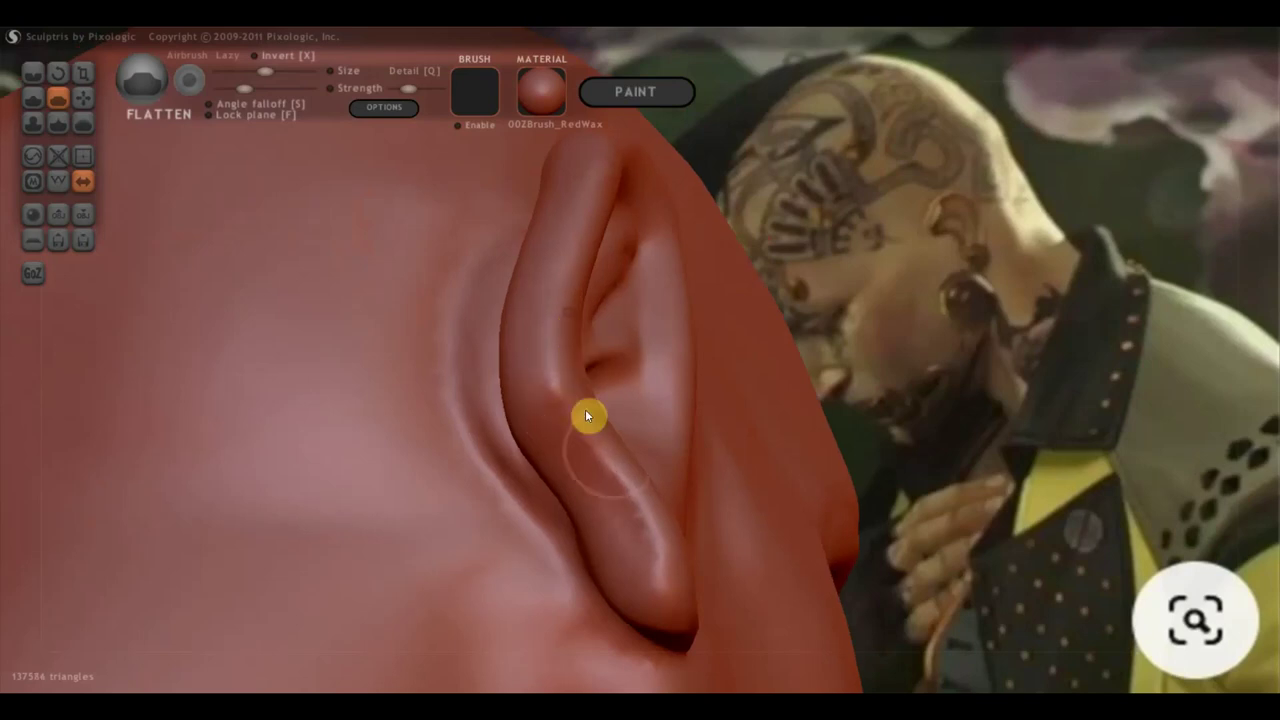
left_click_drag(583, 376, 671, 552)
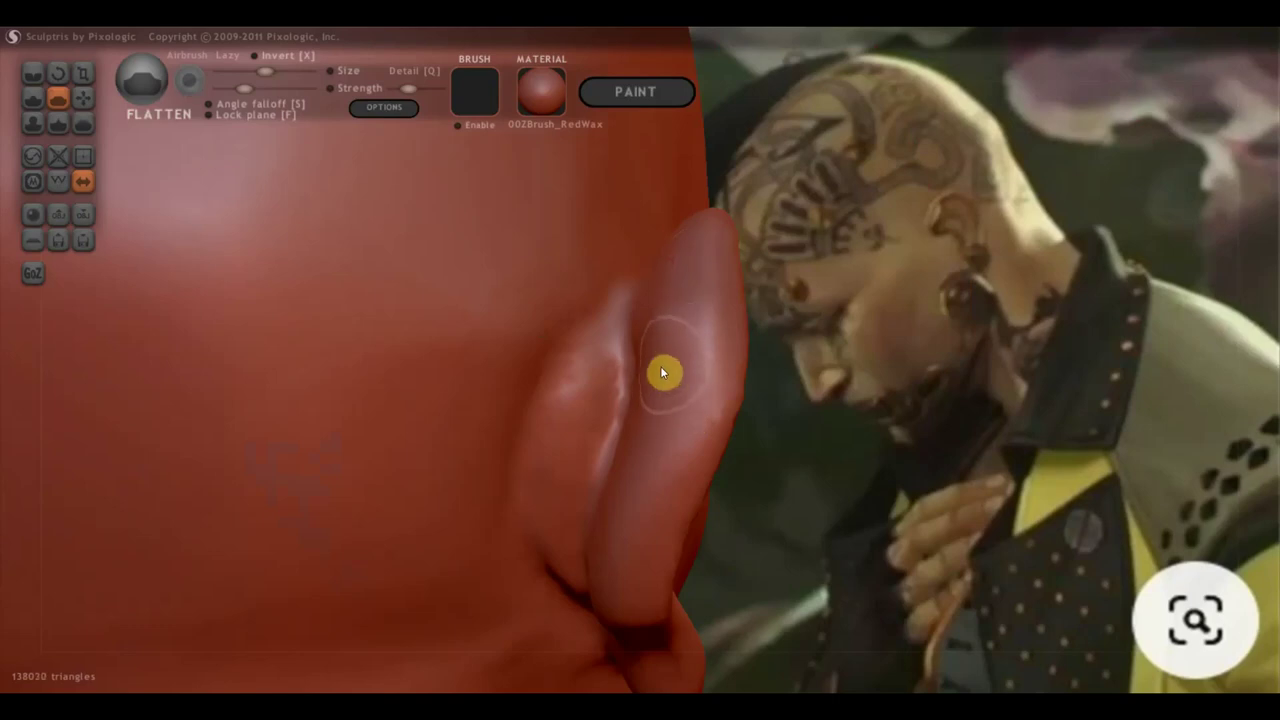
left_click_drag(580, 366, 584, 487)
scroll(584, 487, "down", 5)
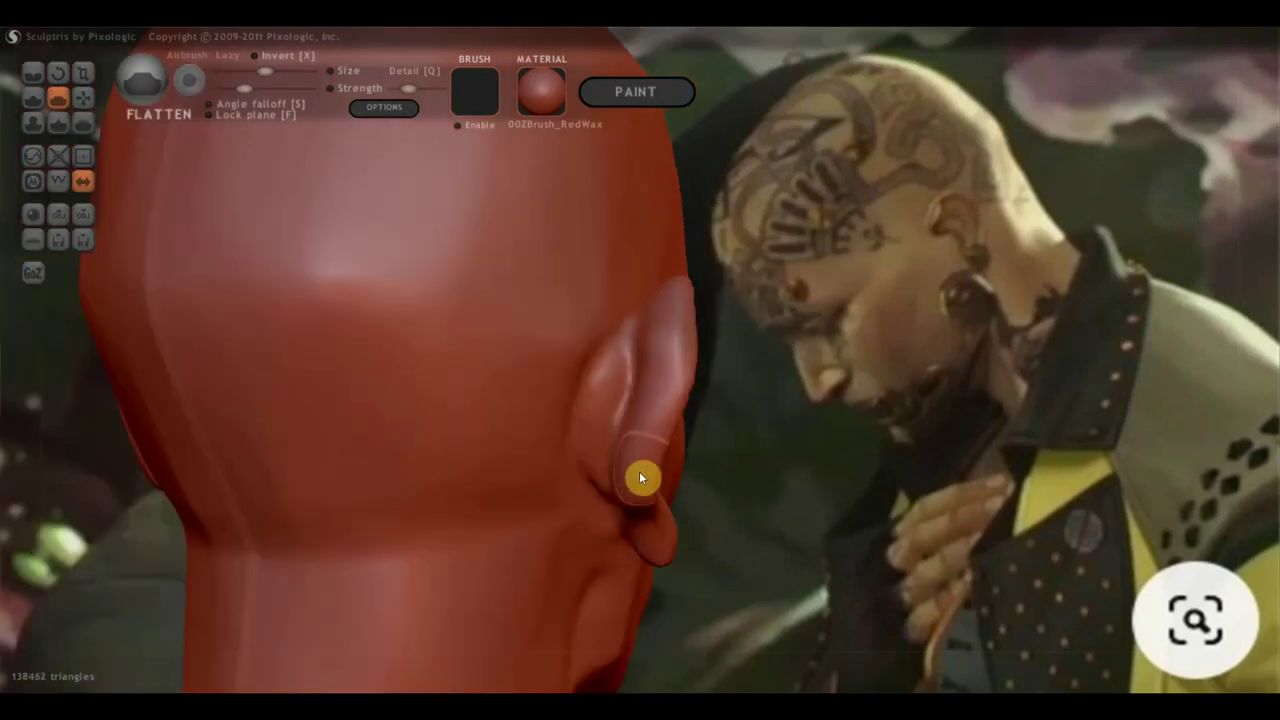
right_click_drag(639, 471, 750, 479)
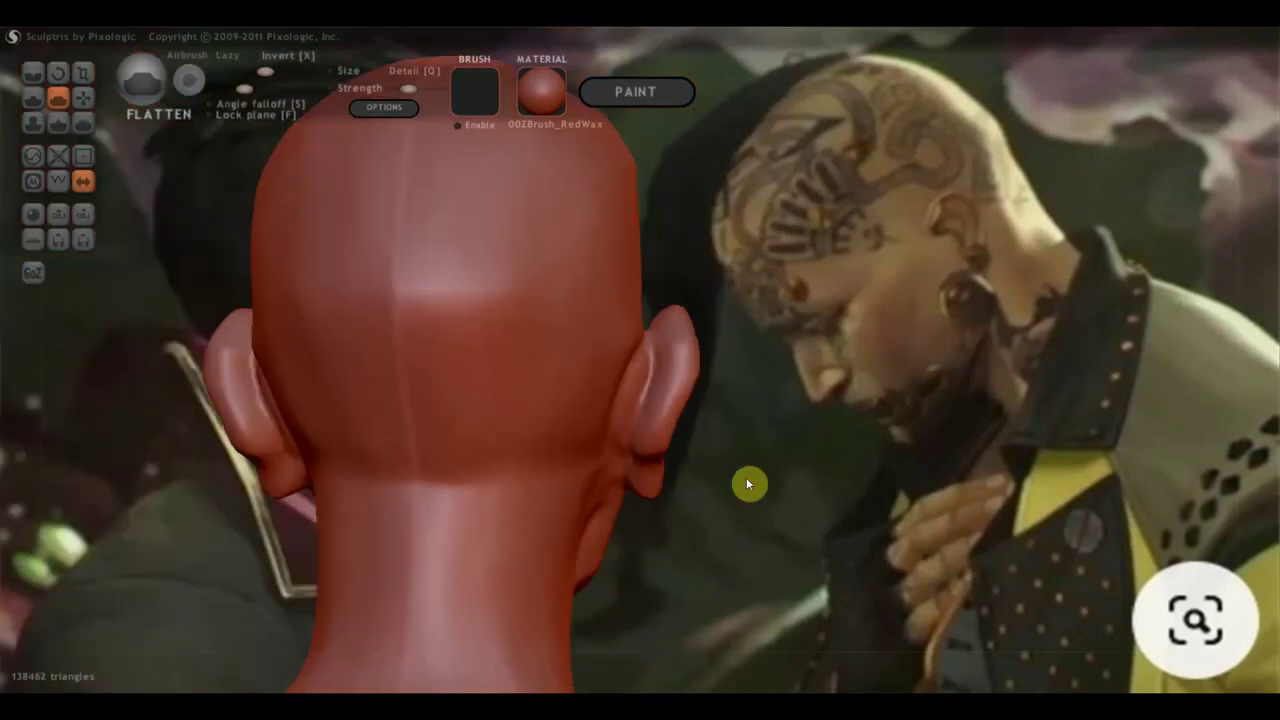
left_click(83, 99)
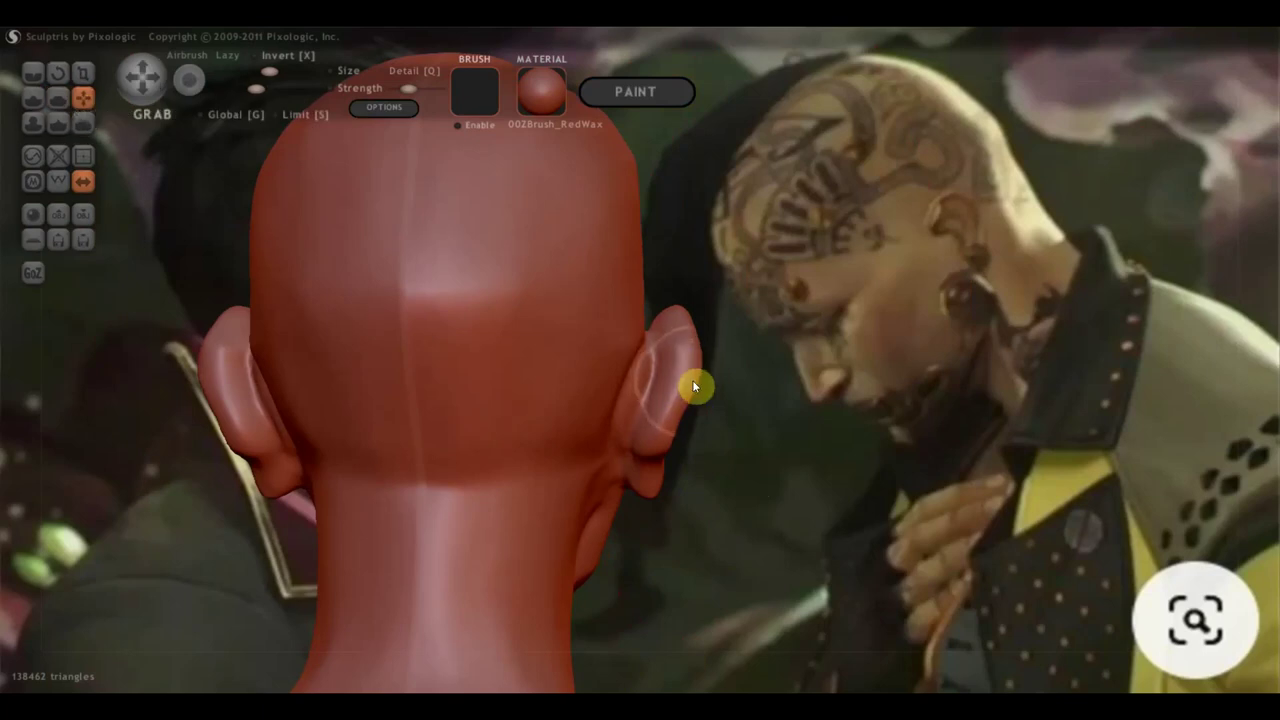
Step: Pull both ears slightly outward from behind and reshape their inner edges with Grab
mouse_move(697, 380)
left_mouse_down()
mouse_move(686, 374)
mouse_move(680, 416)
mouse_move(671, 393)
left_mouse_up()
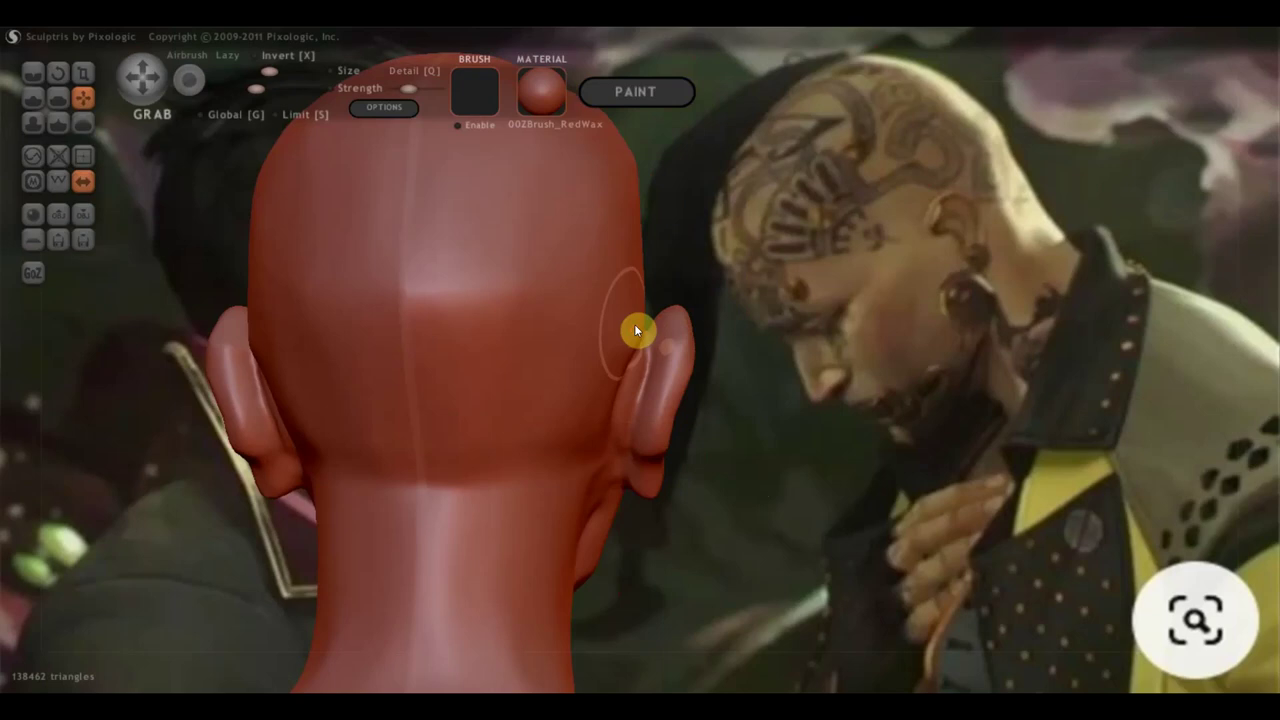
left_click_drag(616, 377, 623, 384)
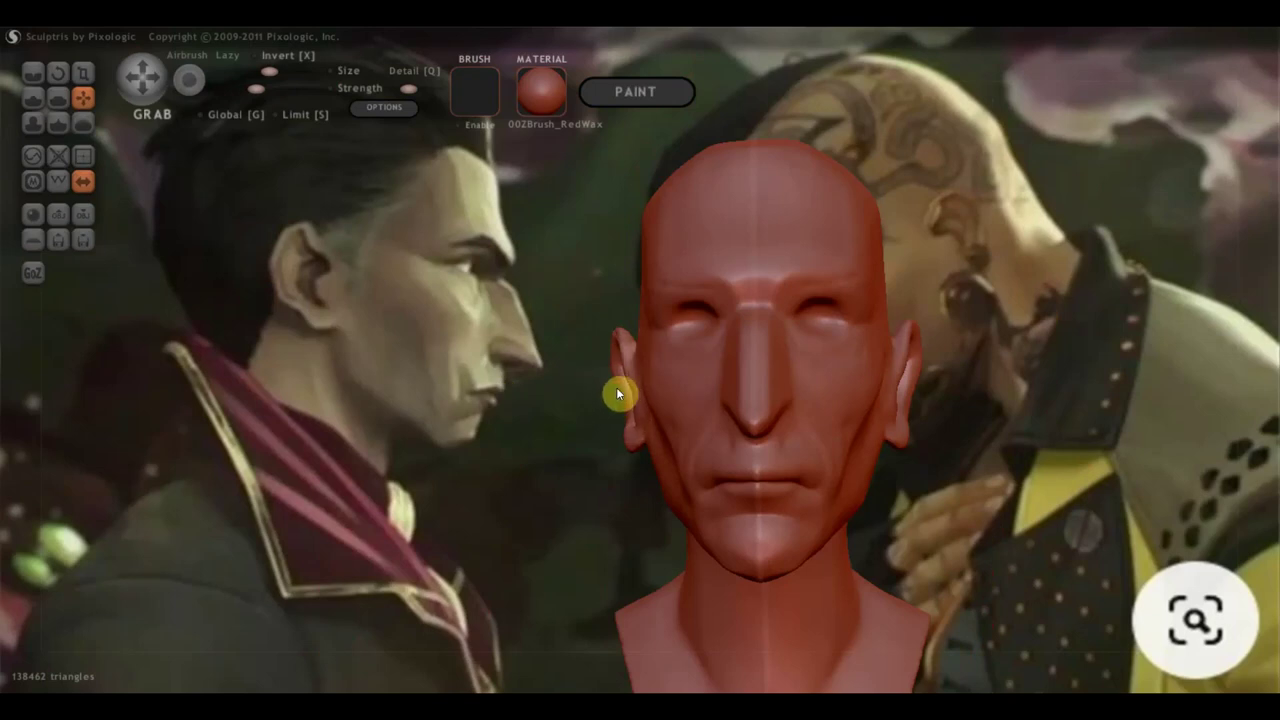
mouse_move(615, 400)
left_mouse_down()
mouse_move(623, 355)
mouse_move(637, 428)
left_mouse_up()
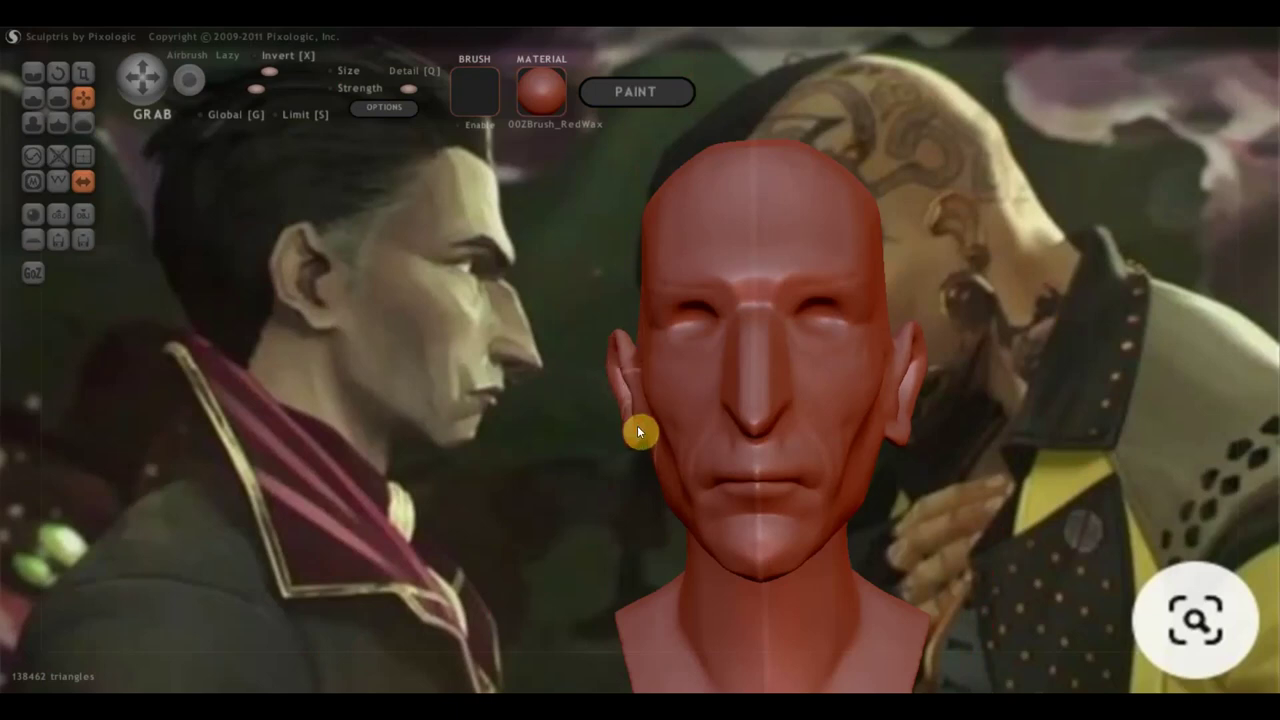
mouse_move(970, 435)
left_mouse_down()
mouse_move(1056, 428)
mouse_move(980, 400)
left_mouse_up()
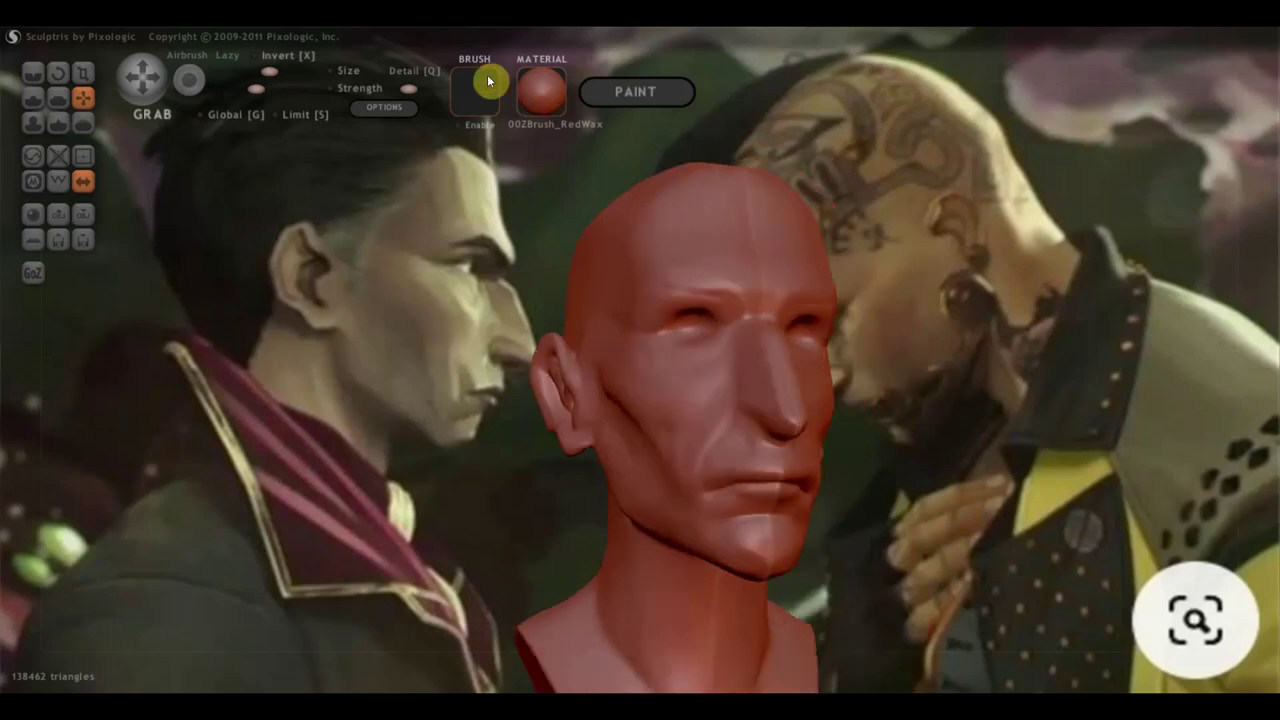
left_click(384, 107)
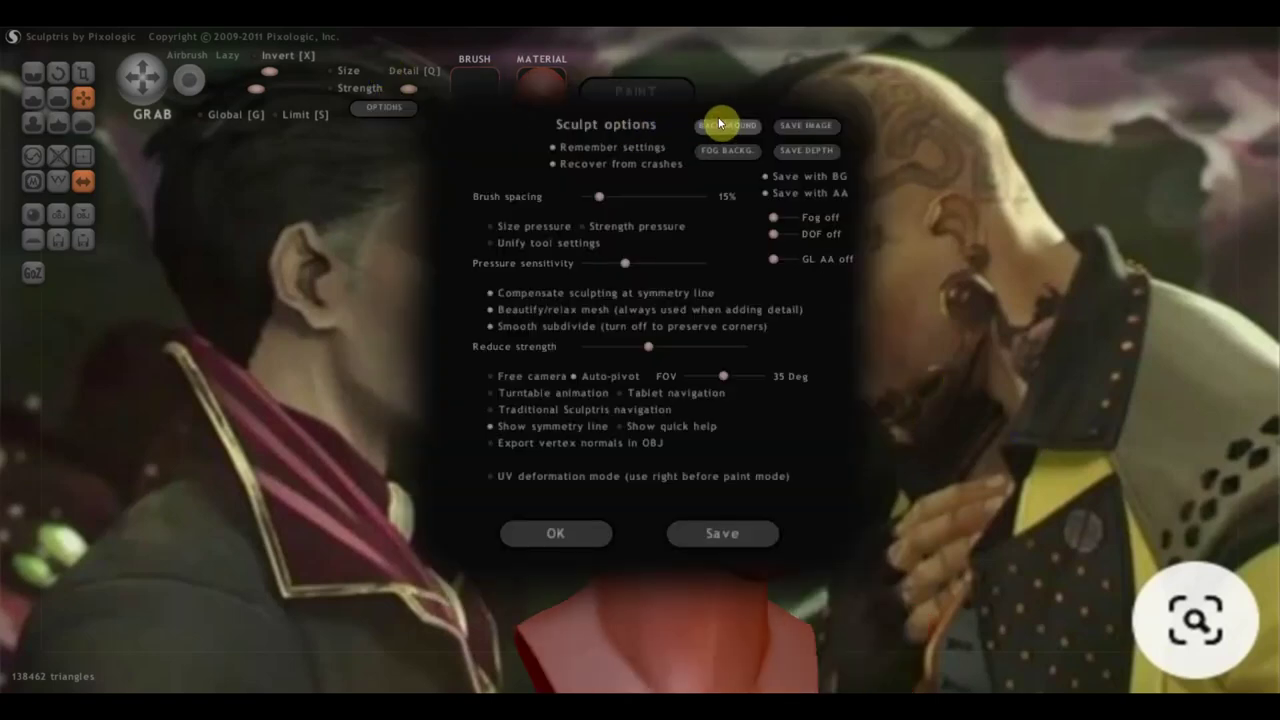
Step: Load the grey-haired painted portrait screenshot as the background image and confirm the options
left_click(719, 123)
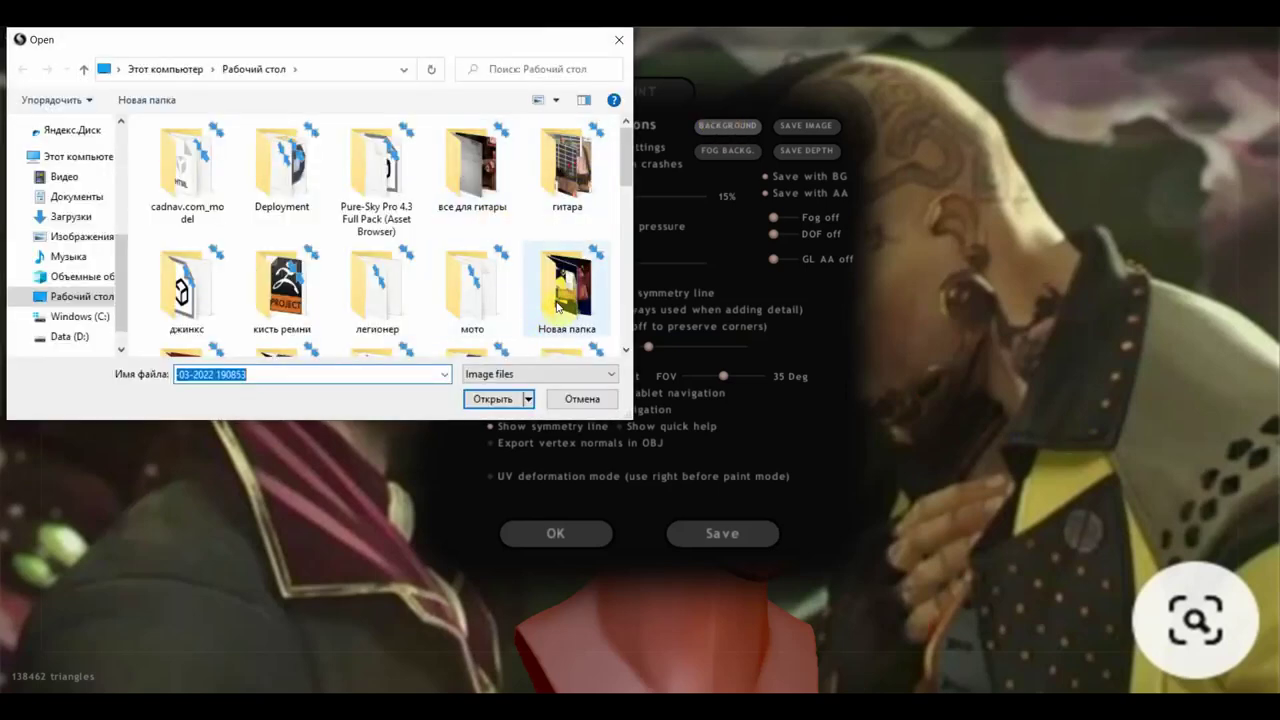
scroll(557, 300, "down", 3)
scroll(560, 290, "down", 3)
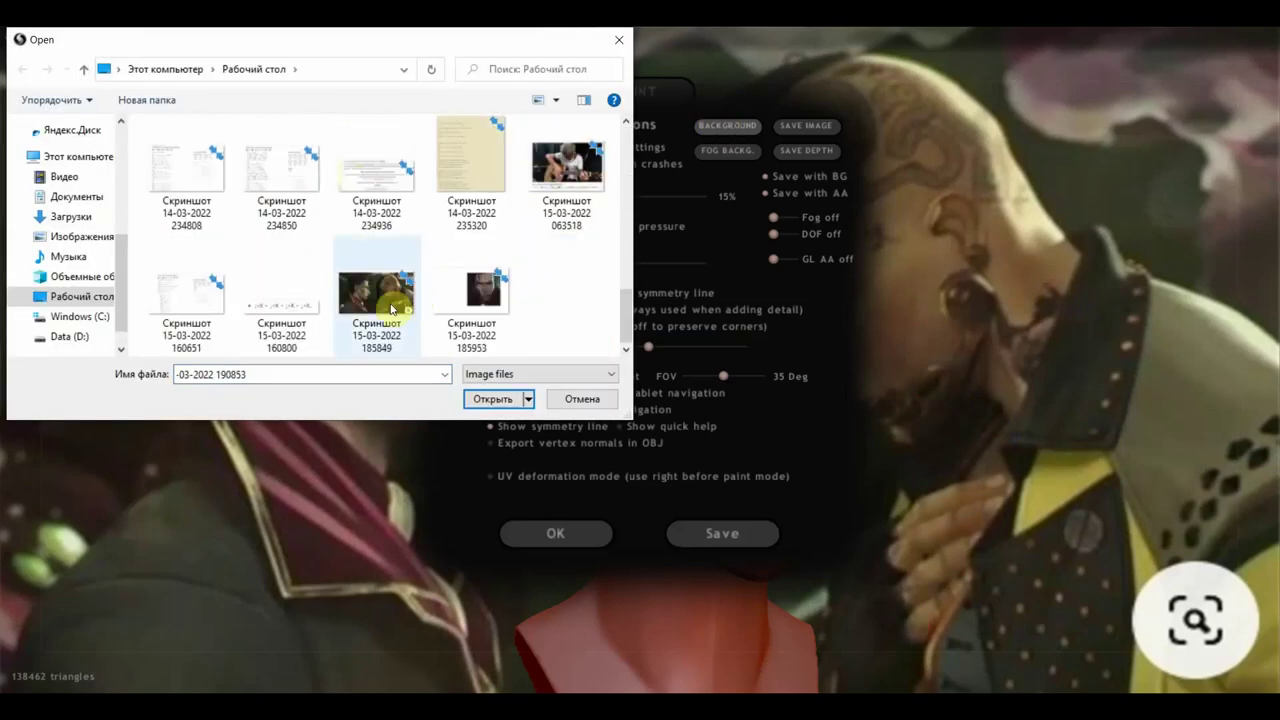
left_click(410, 302)
left_click(483, 292)
left_click(492, 398)
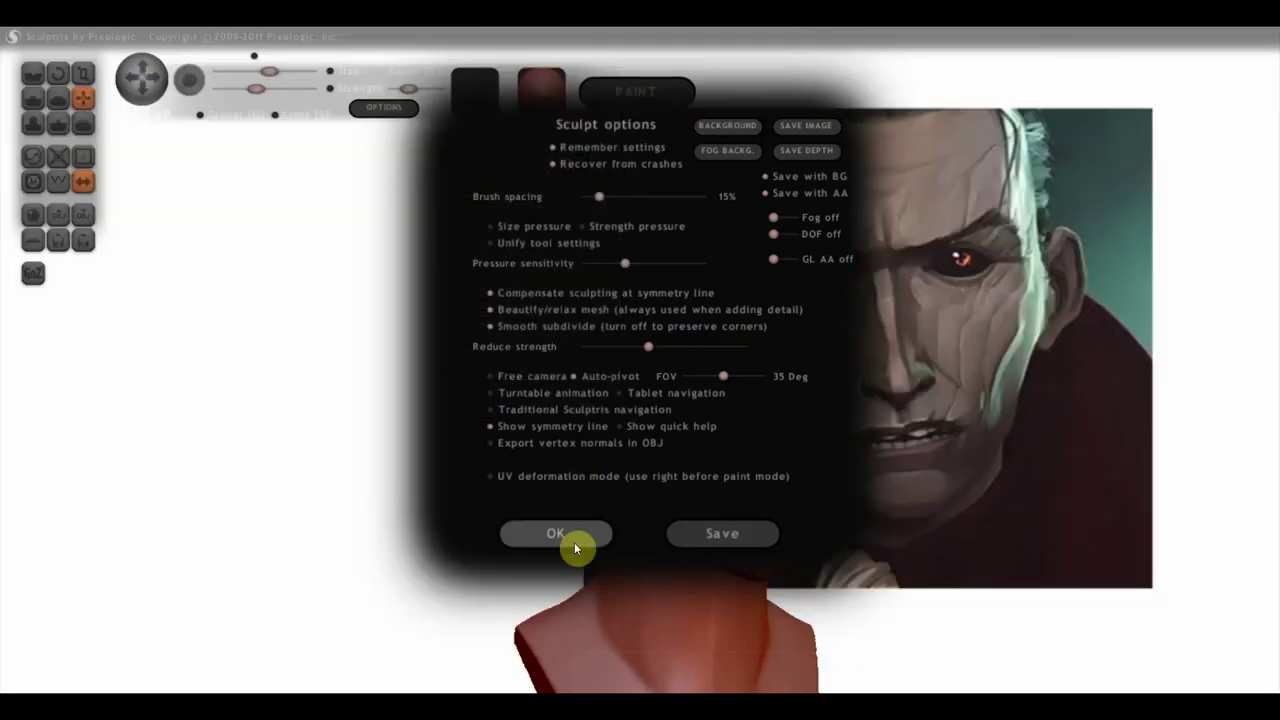
left_click(570, 536)
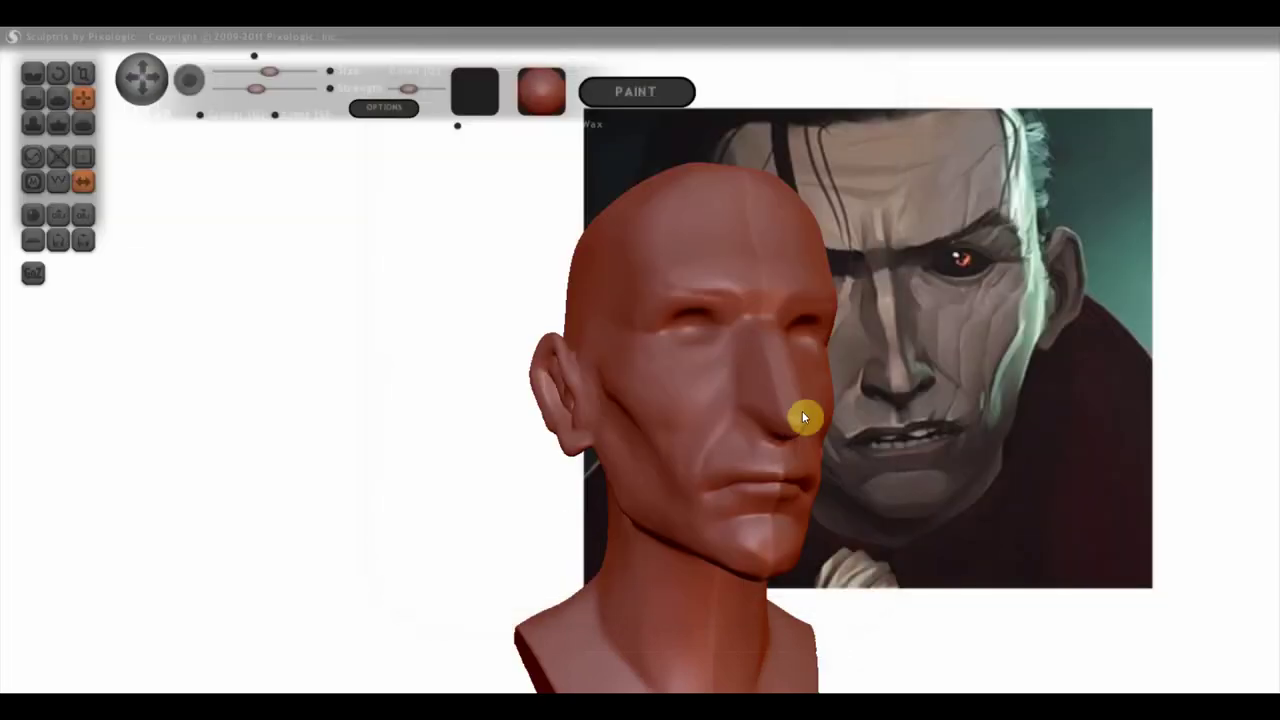
Step: In side profile beside the reference, carve and deepen a crease down the side of the nose
right_click_drag(690, 418, 920, 411)
scroll(822, 422, "up", 2)
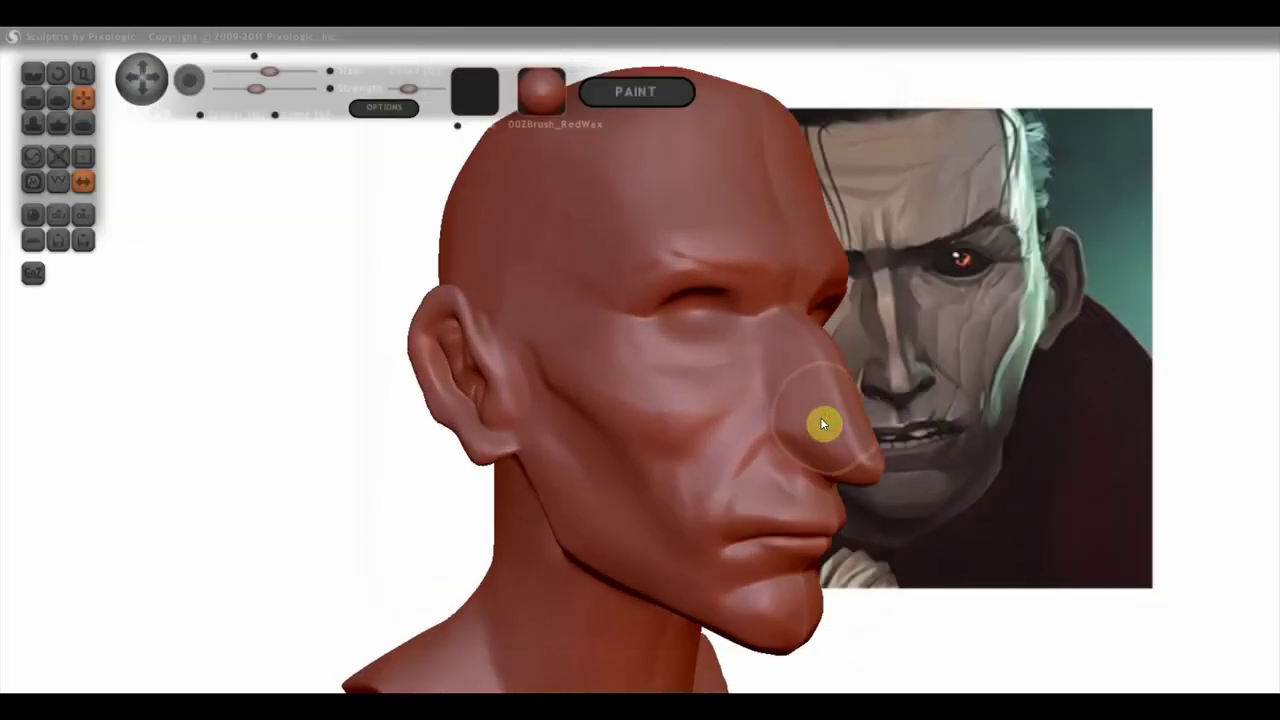
right_click_drag(820, 425, 908, 423)
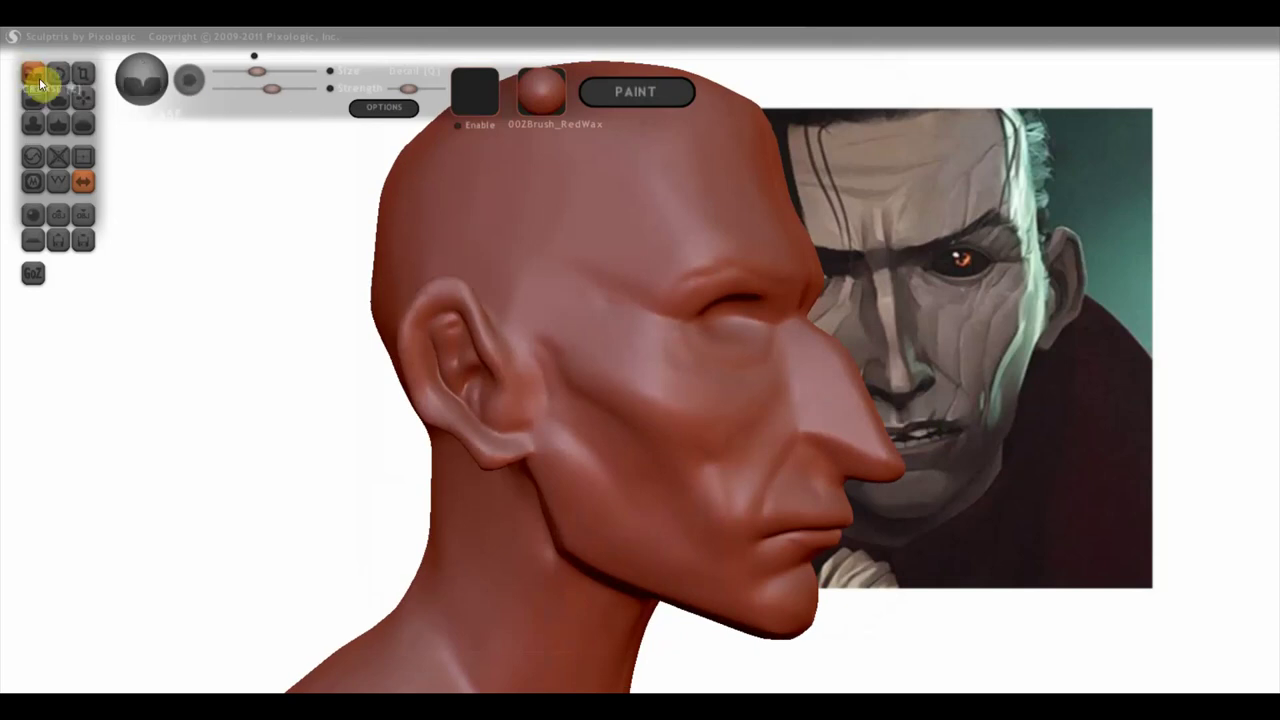
scroll(634, 351, "up", 2)
scroll(777, 380, "down", 2)
right_click_drag(777, 380, 634, 366, "alt")
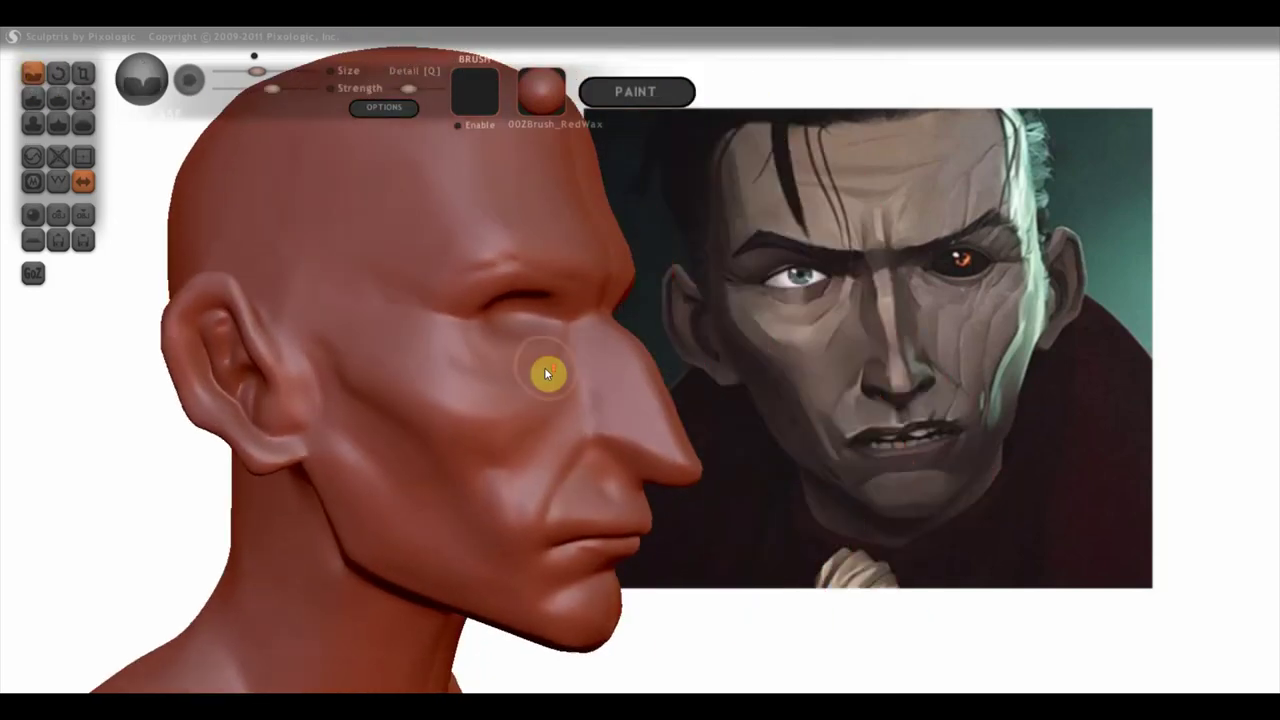
scroll(545, 367, "up", 2)
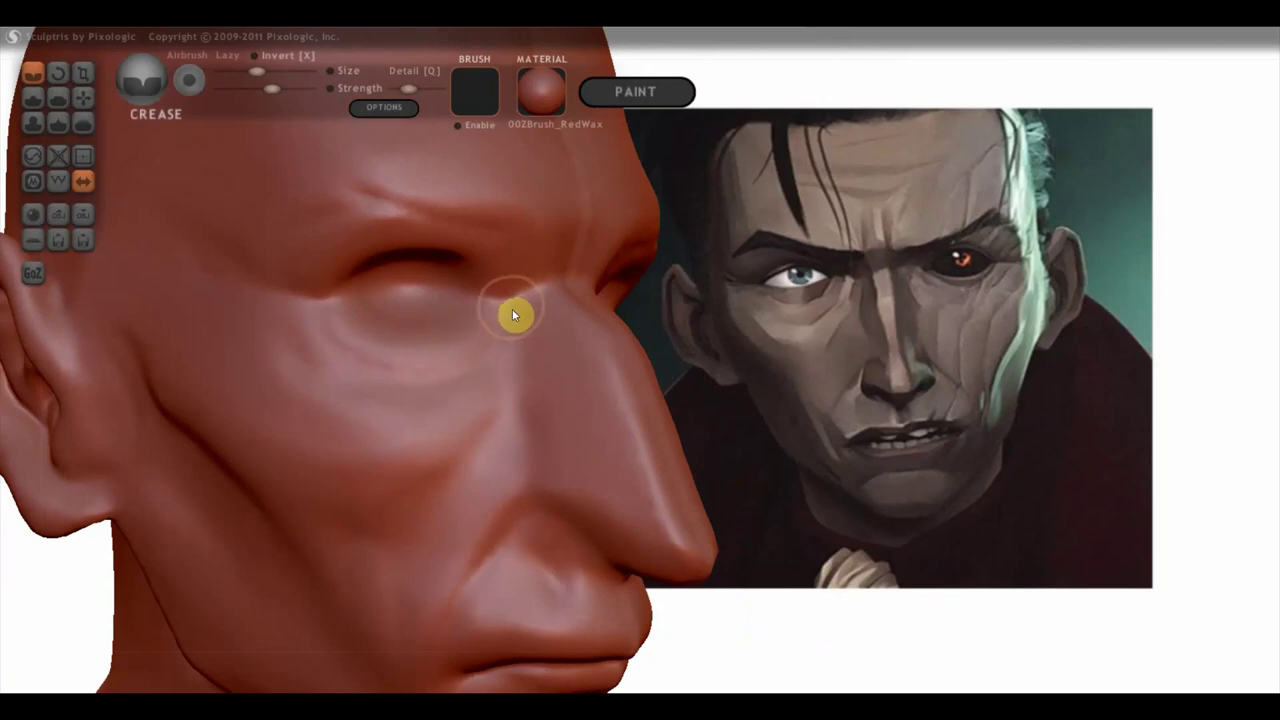
mouse_move(516, 316)
left_mouse_down()
mouse_move(526, 374)
mouse_move(500, 354)
left_mouse_up()
mouse_move(529, 425)
left_mouse_down()
mouse_move(501, 400)
mouse_move(536, 438)
mouse_move(510, 406)
left_mouse_up()
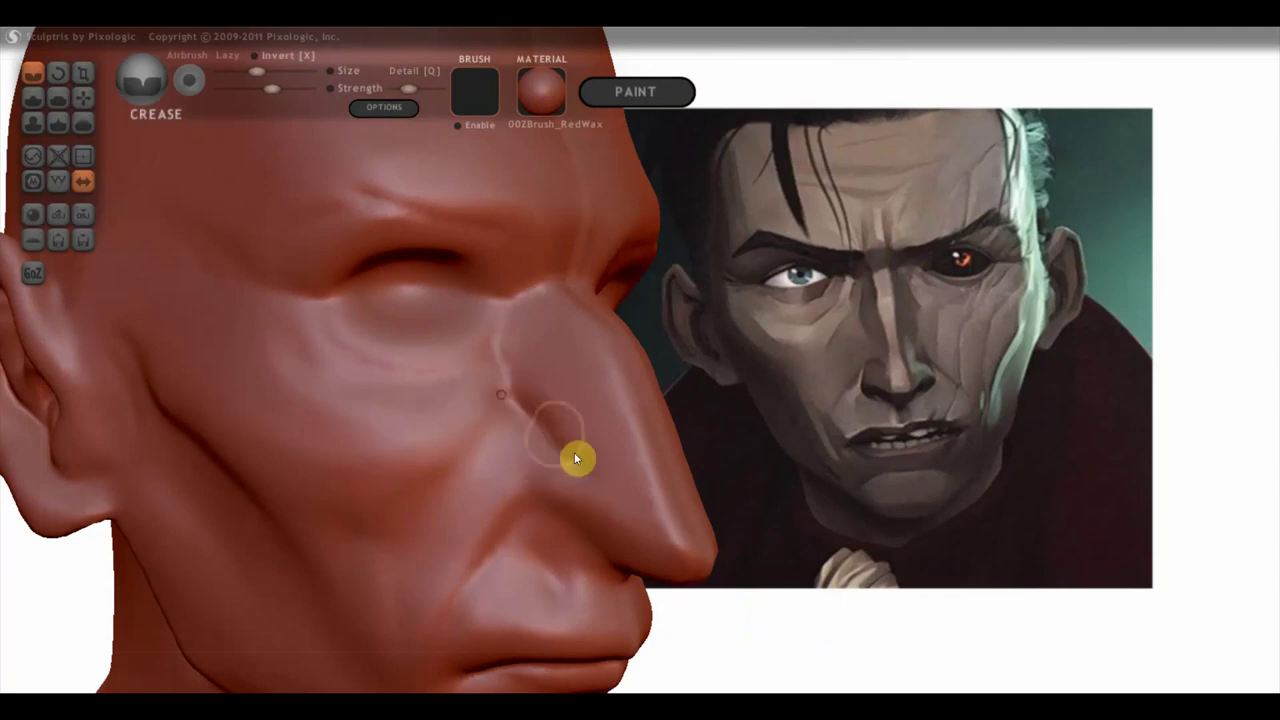
Step: Crease wrinkles from the eye corner toward the nostril, under the lower eyelid and down the cheek
mouse_move(580, 463)
right_mouse_down()
mouse_move(463, 447)
mouse_move(552, 437)
right_mouse_up()
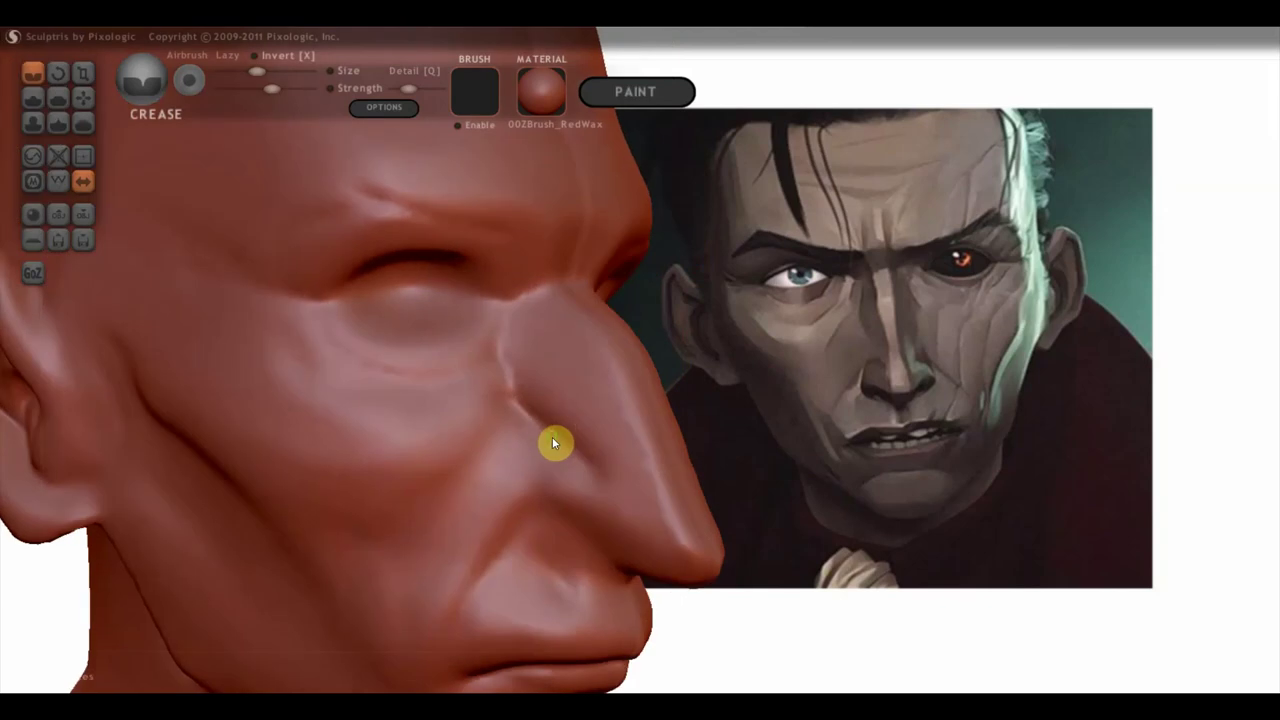
mouse_move(509, 309)
left_mouse_down()
mouse_move(509, 403)
mouse_move(537, 445)
left_mouse_up()
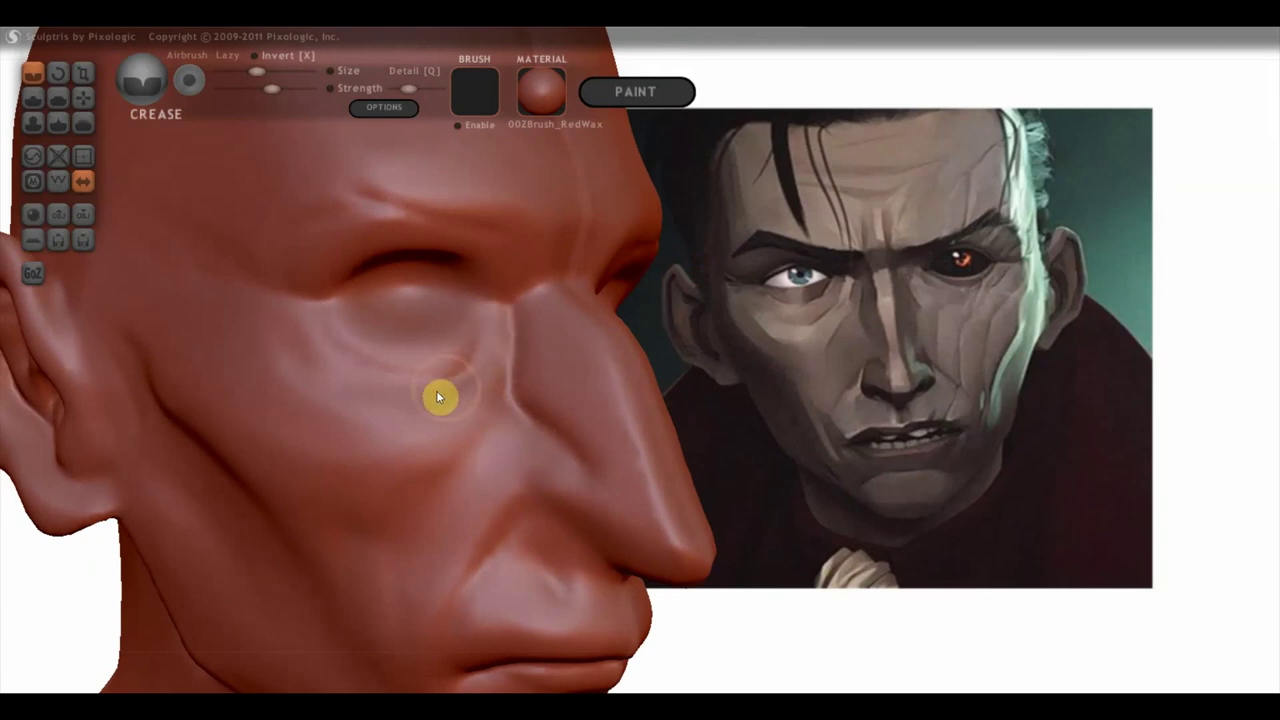
left_click_drag(437, 396, 370, 397)
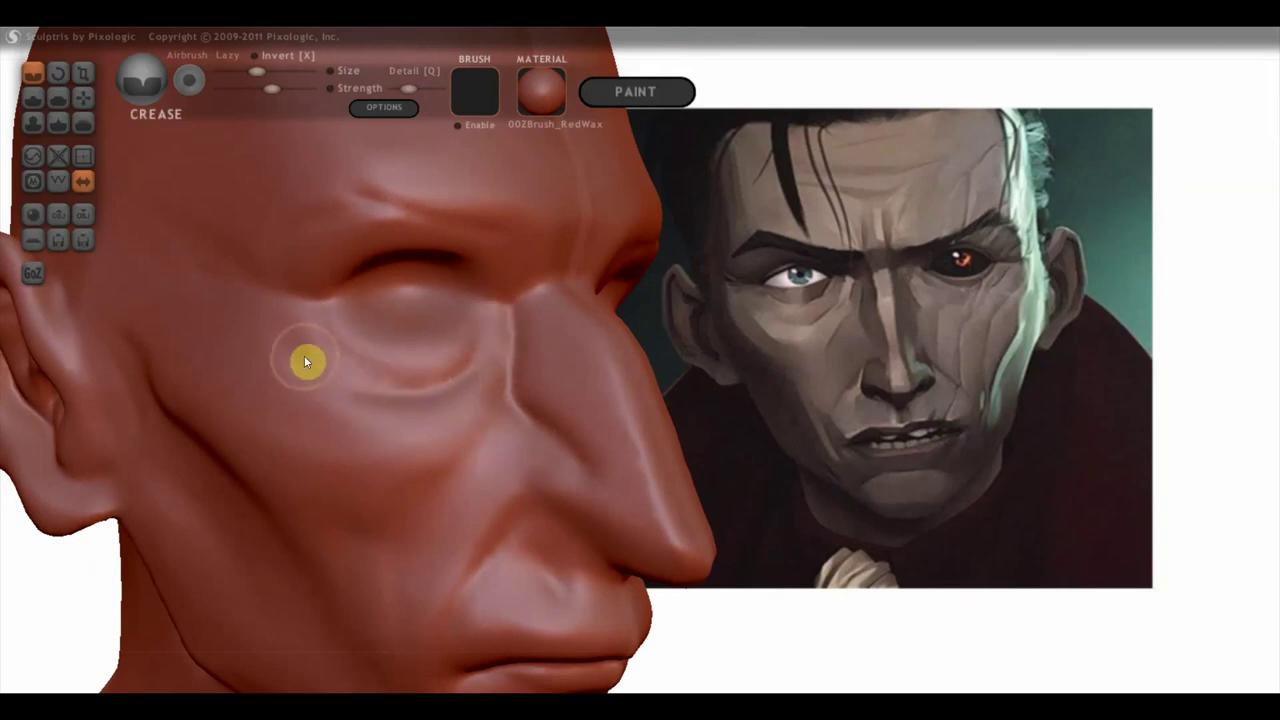
left_click_drag(290, 337, 336, 388)
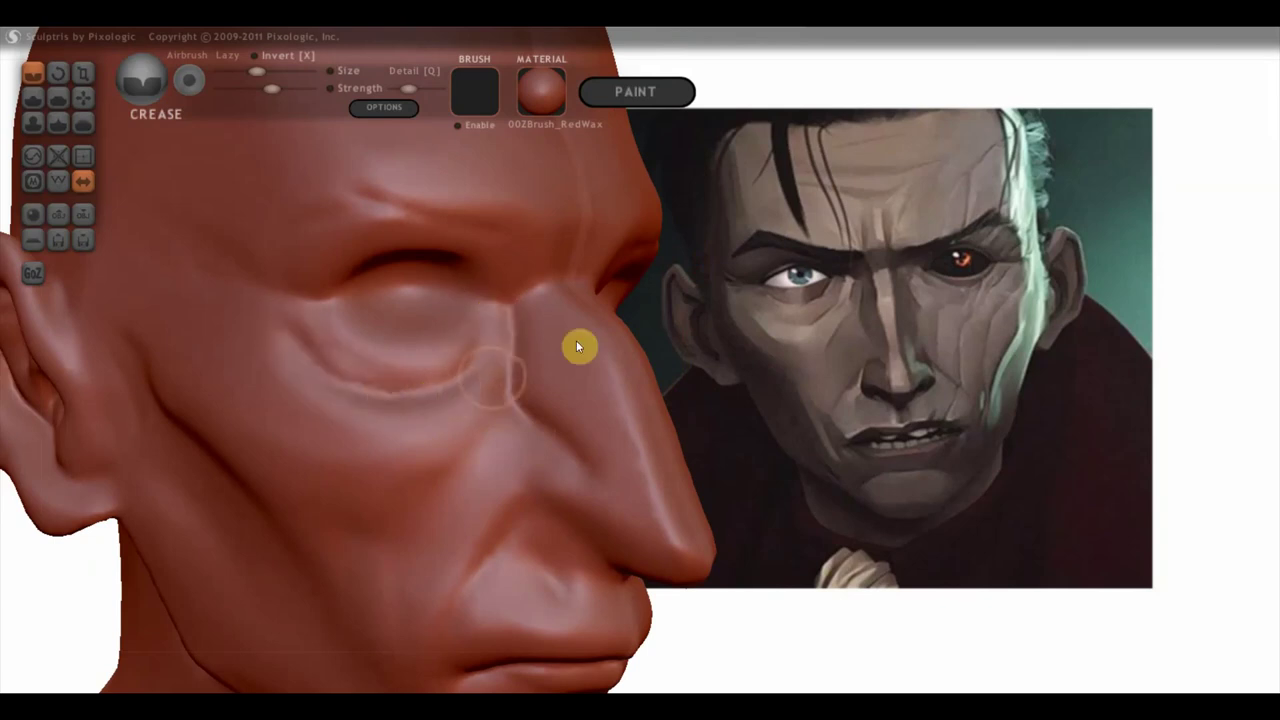
left_click_drag(689, 346, 606, 363)
mouse_move(478, 345)
left_mouse_down()
mouse_move(386, 362)
mouse_move(314, 334)
mouse_move(357, 357)
mouse_move(447, 360)
left_mouse_up()
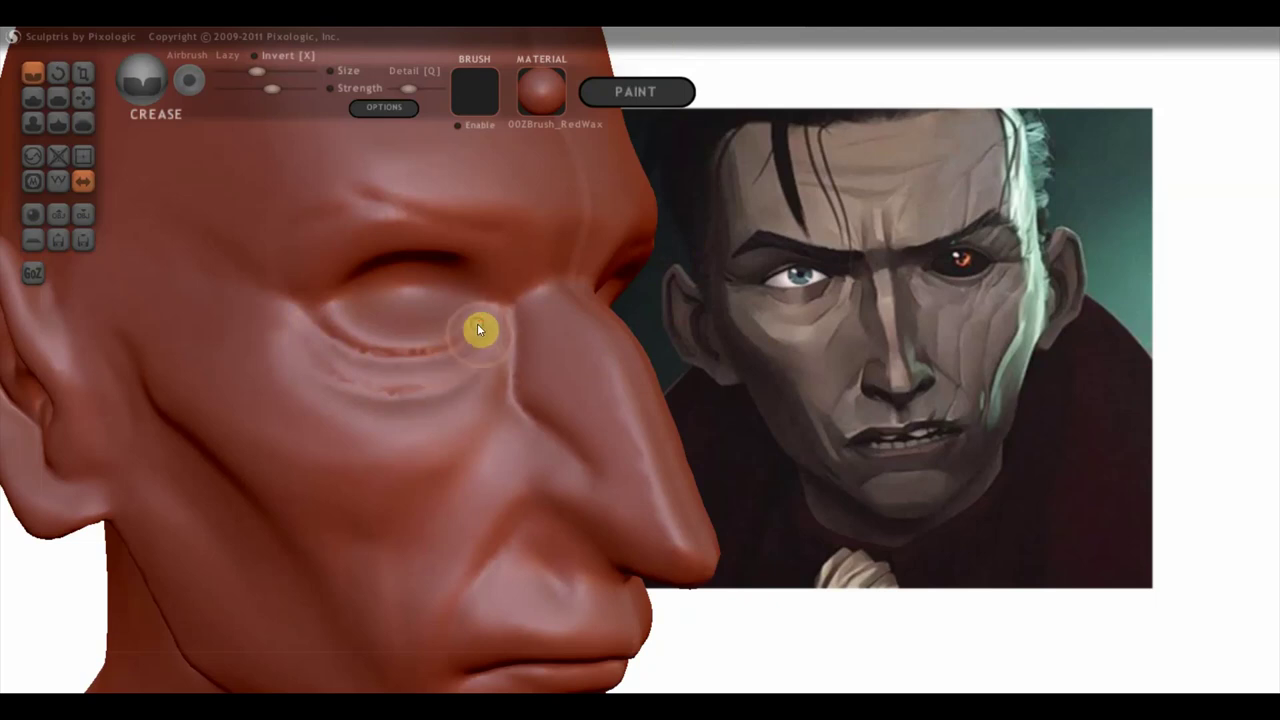
mouse_move(434, 426)
left_mouse_down("alt")
mouse_move(452, 419)
mouse_move(400, 486)
mouse_move(443, 471)
mouse_move(435, 457)
mouse_move(289, 423)
mouse_move(438, 412)
left_mouse_up("alt")
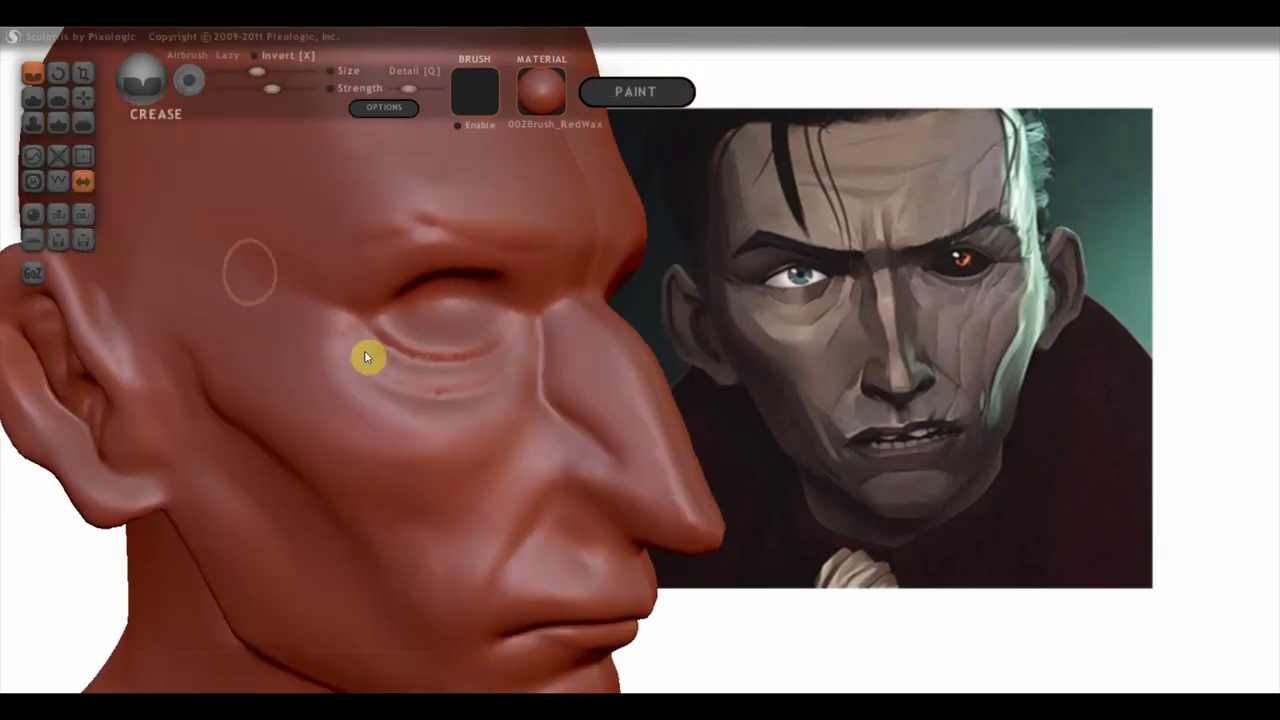
left_click(58, 98)
scroll(508, 389, "up", 2)
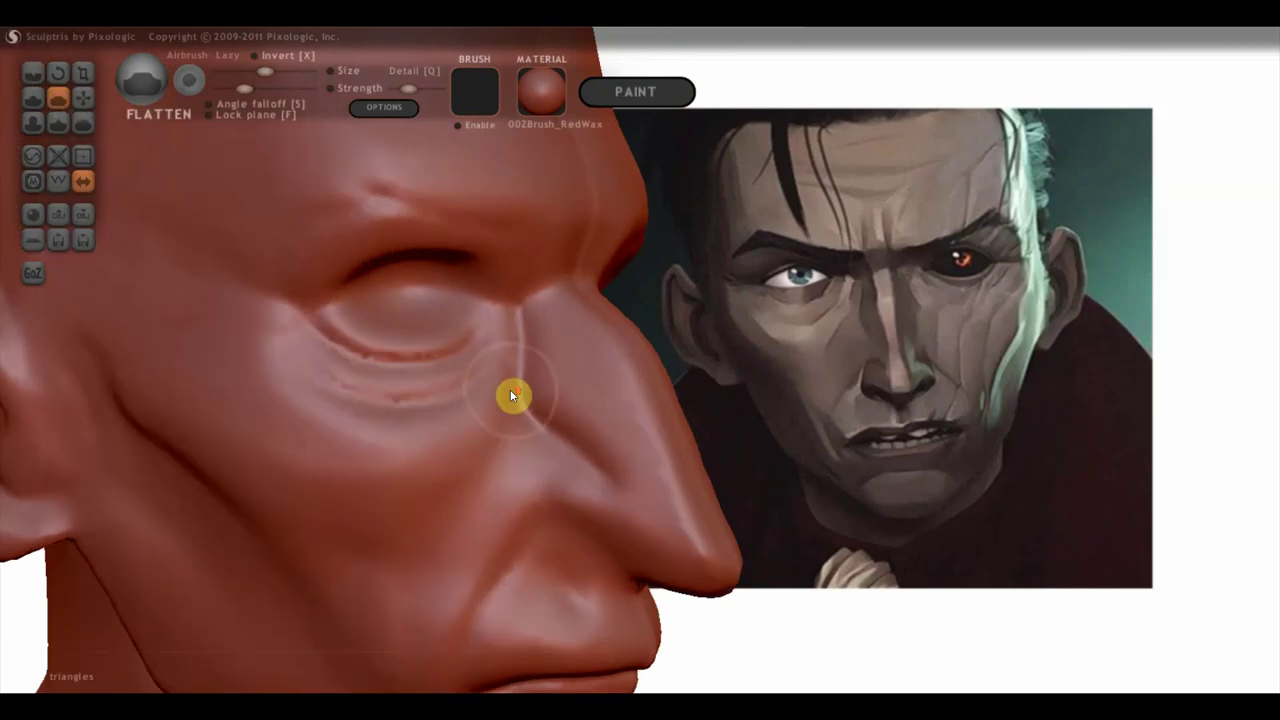
Step: Flatten the crease beside the nose, adjust brush strength, then flatten the nose side and tip
scroll(545, 400, "up", 2)
mouse_move(540, 341)
left_mouse_down()
mouse_move(543, 360)
mouse_move(557, 334)
left_mouse_up()
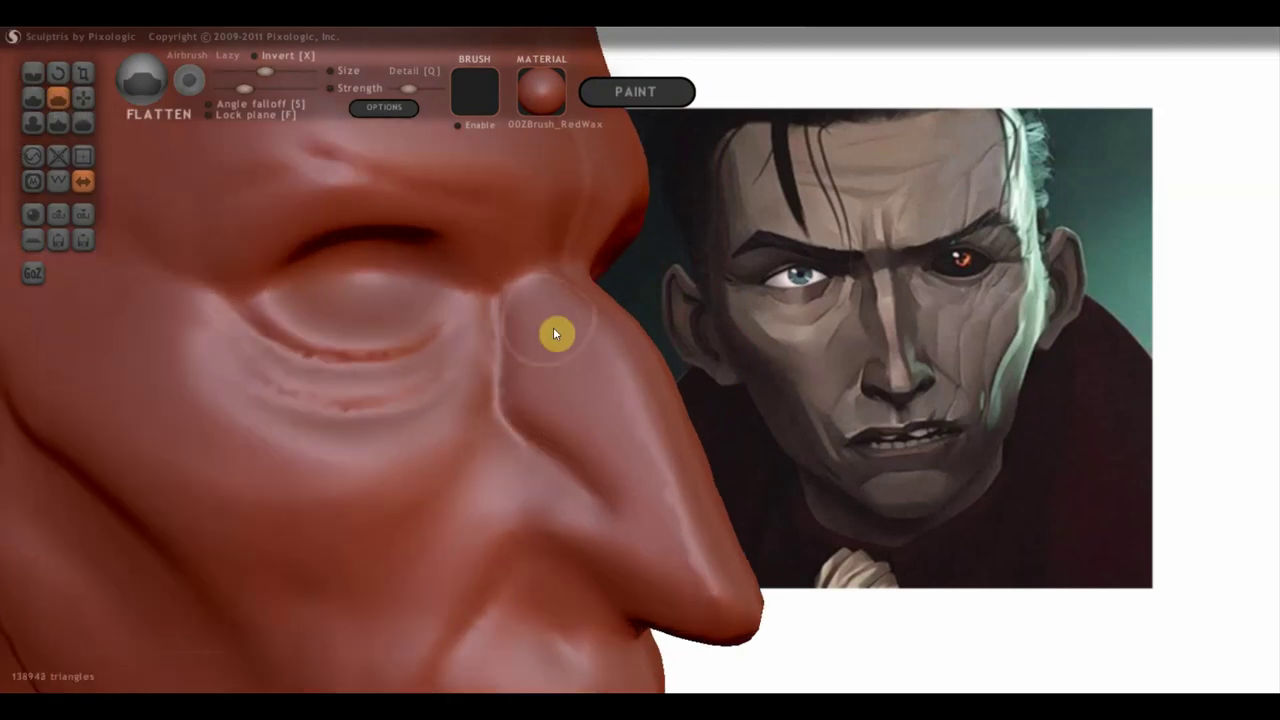
mouse_move(666, 534)
left_mouse_down()
mouse_move(560, 332)
mouse_move(686, 543)
mouse_move(663, 557)
mouse_move(546, 326)
mouse_move(626, 478)
left_mouse_up()
mouse_move(626, 478)
right_mouse_down()
mouse_move(514, 480)
mouse_move(591, 480)
right_mouse_up()
left_click(258, 89)
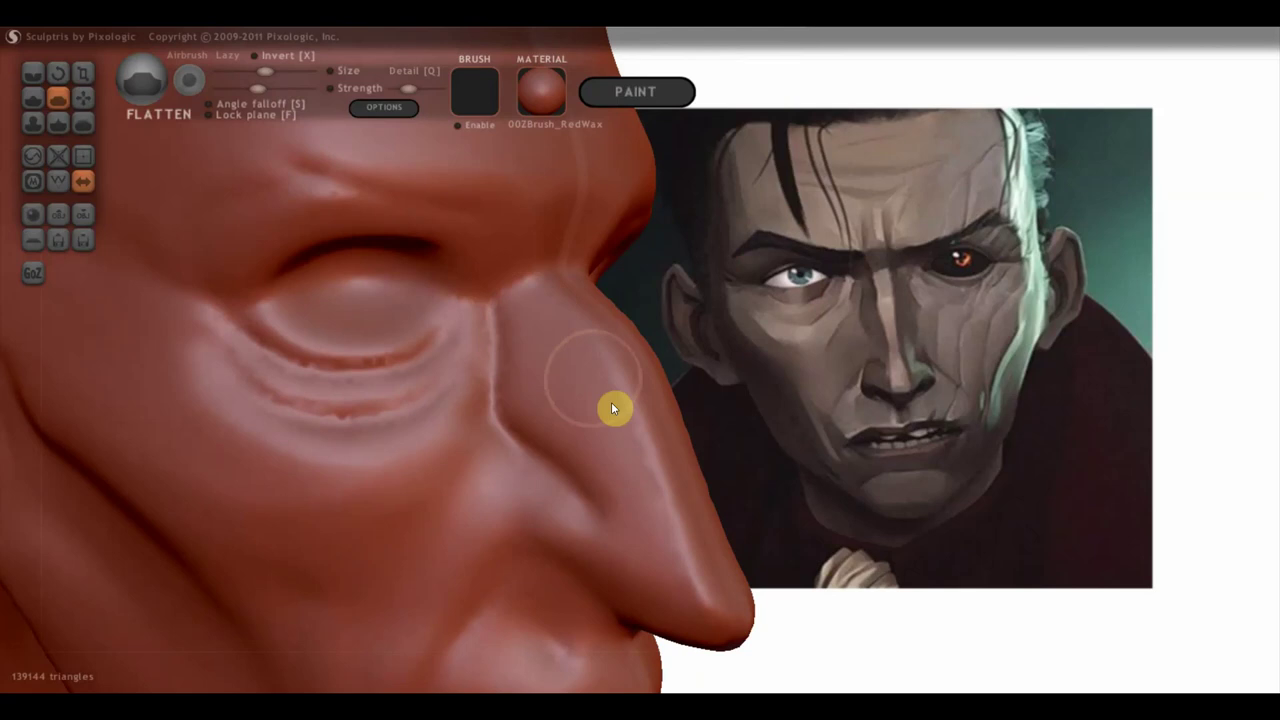
left_click_drag(576, 386, 594, 420)
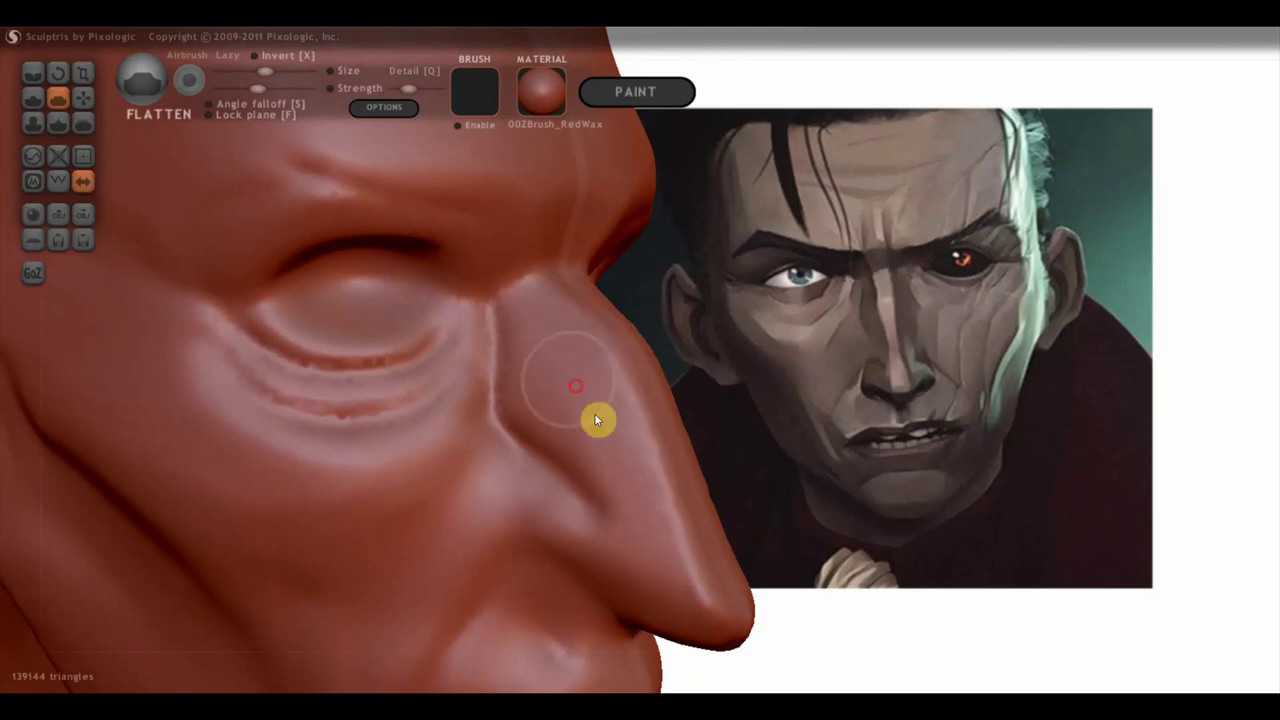
mouse_move(657, 583)
left_mouse_down()
mouse_move(700, 608)
mouse_move(657, 523)
mouse_move(700, 604)
left_mouse_up()
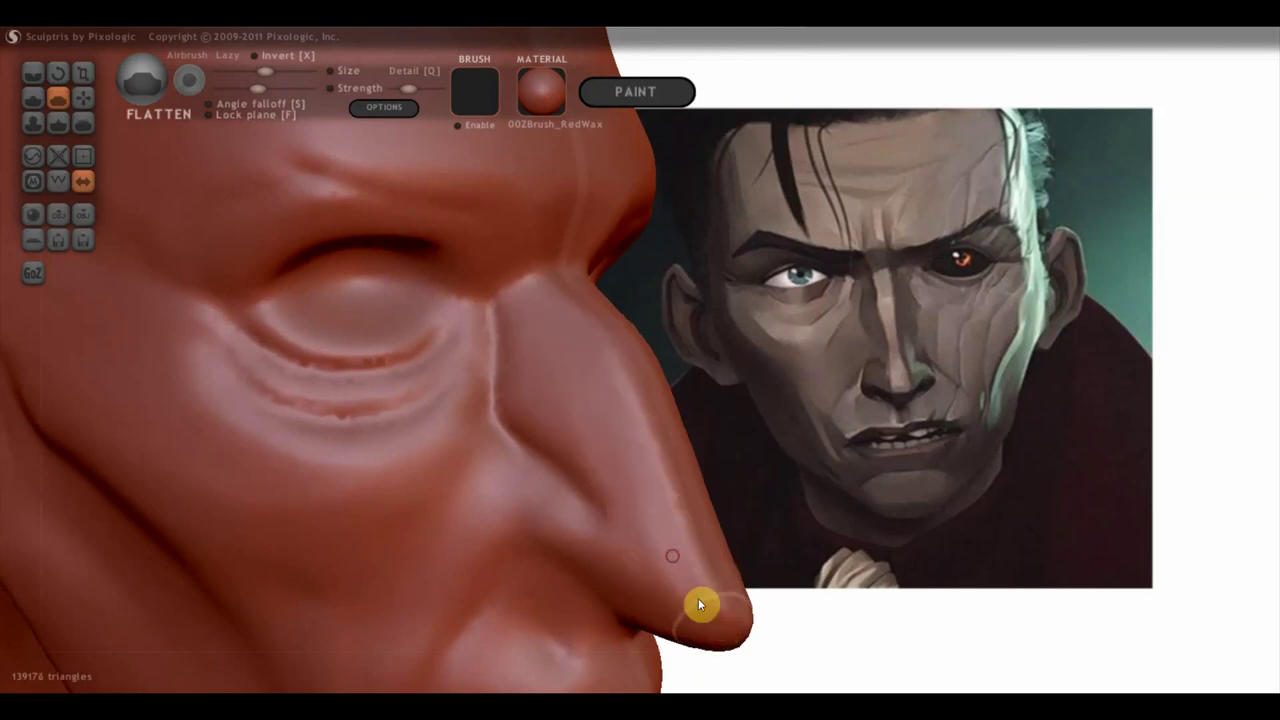
Step: Smooth and flatten the nose bridge, checking it from front and side profile views
right_click_drag(711, 589, 589, 480)
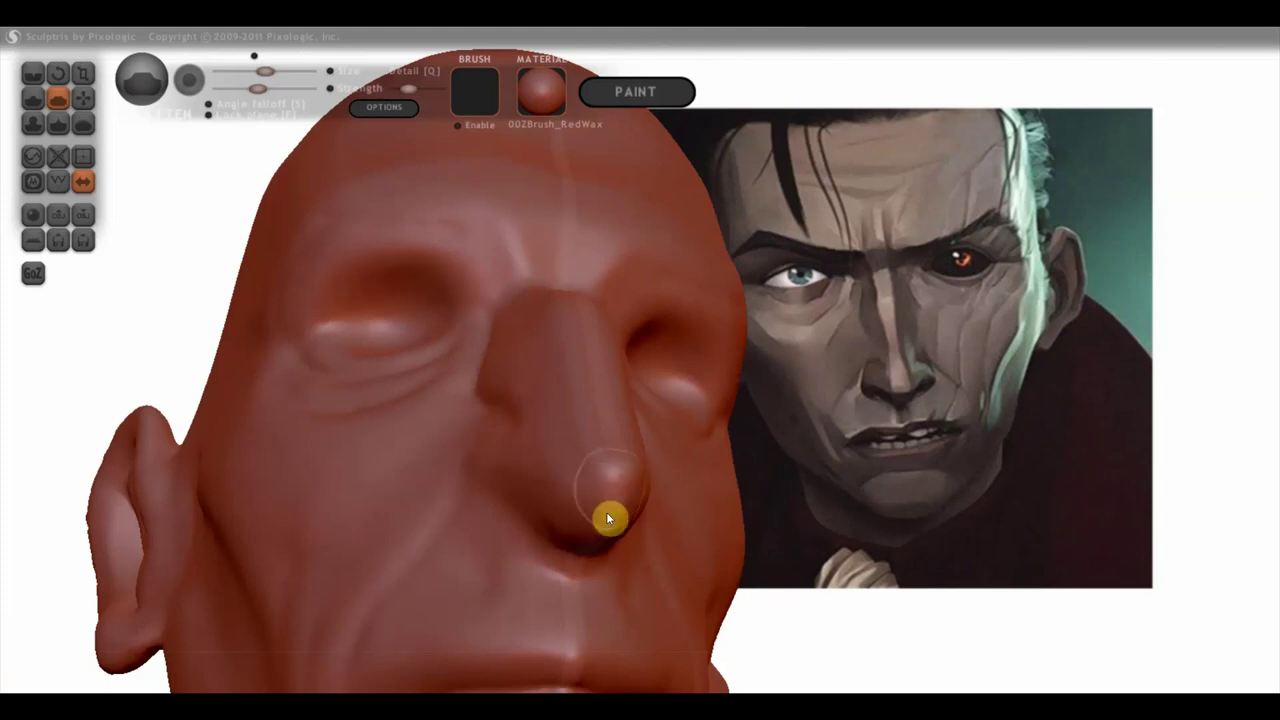
mouse_move(643, 491)
right_mouse_down()
mouse_move(581, 547)
mouse_move(686, 517)
mouse_move(708, 494)
mouse_move(766, 608)
mouse_move(808, 253)
right_mouse_up()
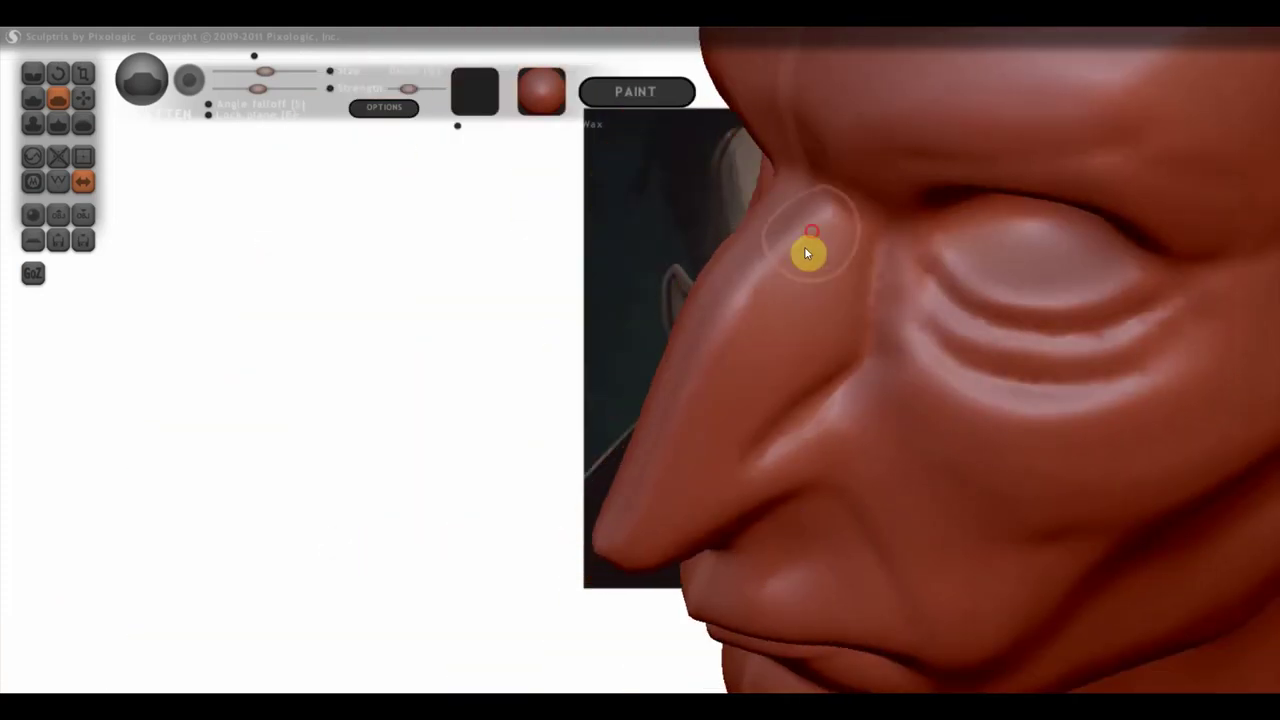
right_click_drag(716, 420, 827, 314)
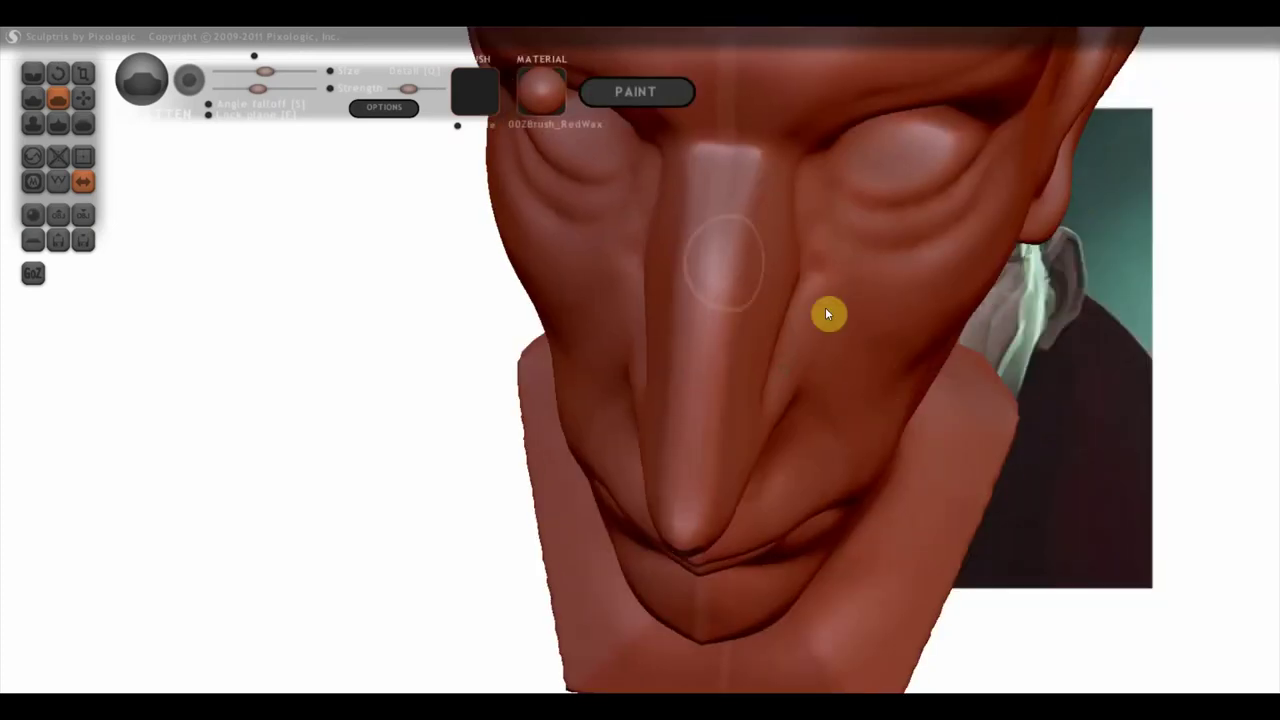
mouse_move(720, 183)
left_mouse_down()
mouse_move(726, 246)
mouse_move(700, 297)
left_mouse_up()
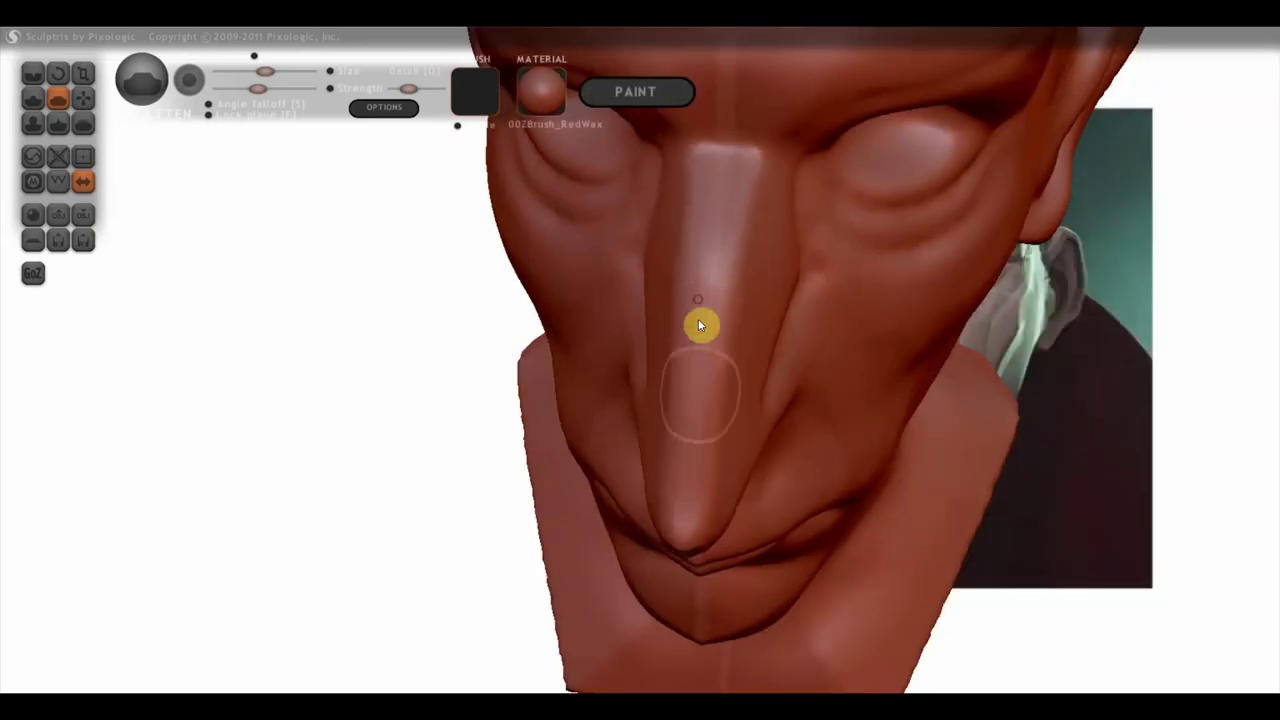
mouse_move(732, 427)
right_mouse_down()
mouse_move(650, 379)
mouse_move(734, 282)
right_mouse_up()
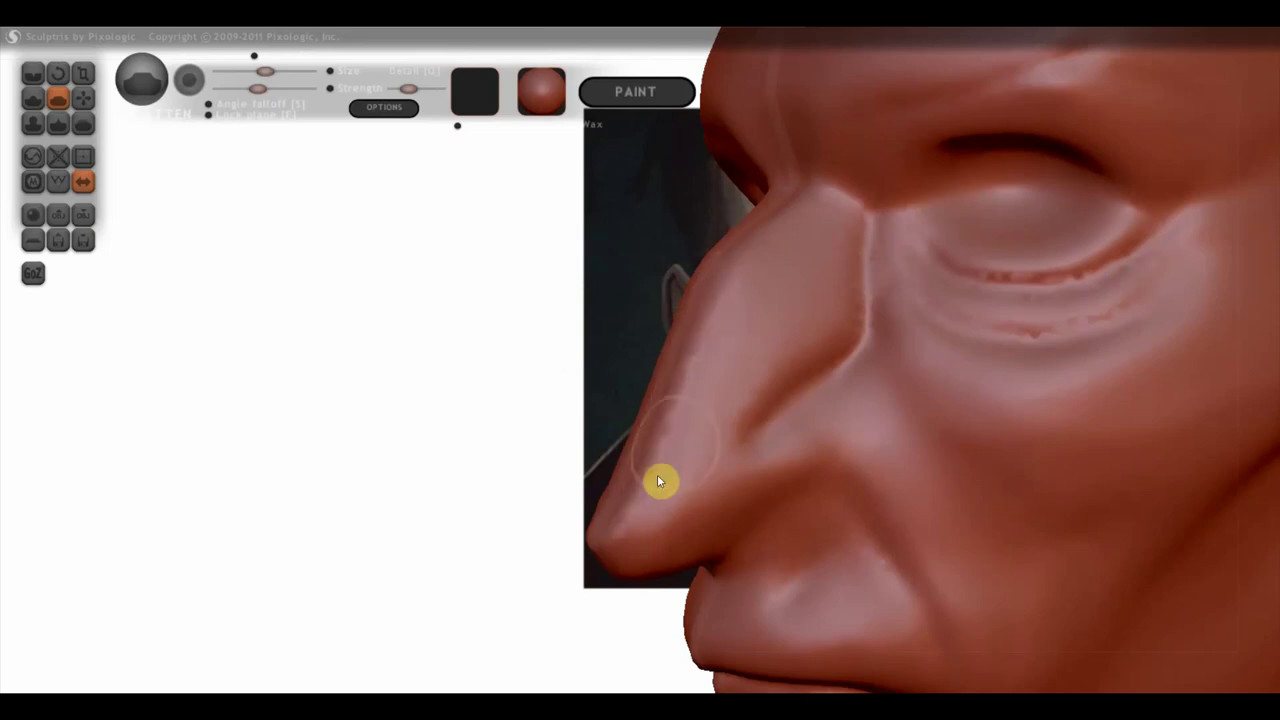
mouse_move(677, 451)
right_mouse_down()
mouse_move(820, 420)
mouse_move(694, 449)
right_mouse_up()
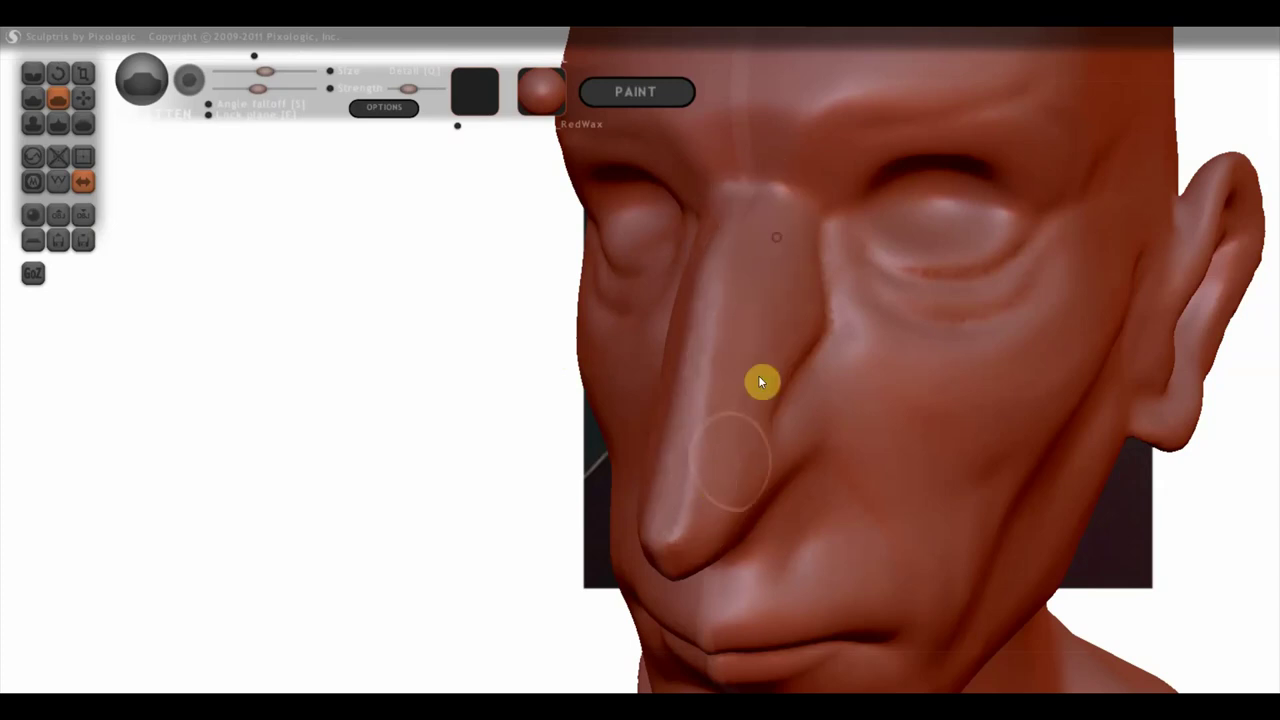
mouse_move(757, 435)
right_mouse_down()
mouse_move(891, 384)
mouse_move(864, 369)
mouse_move(913, 366)
mouse_move(535, 265)
right_mouse_up()
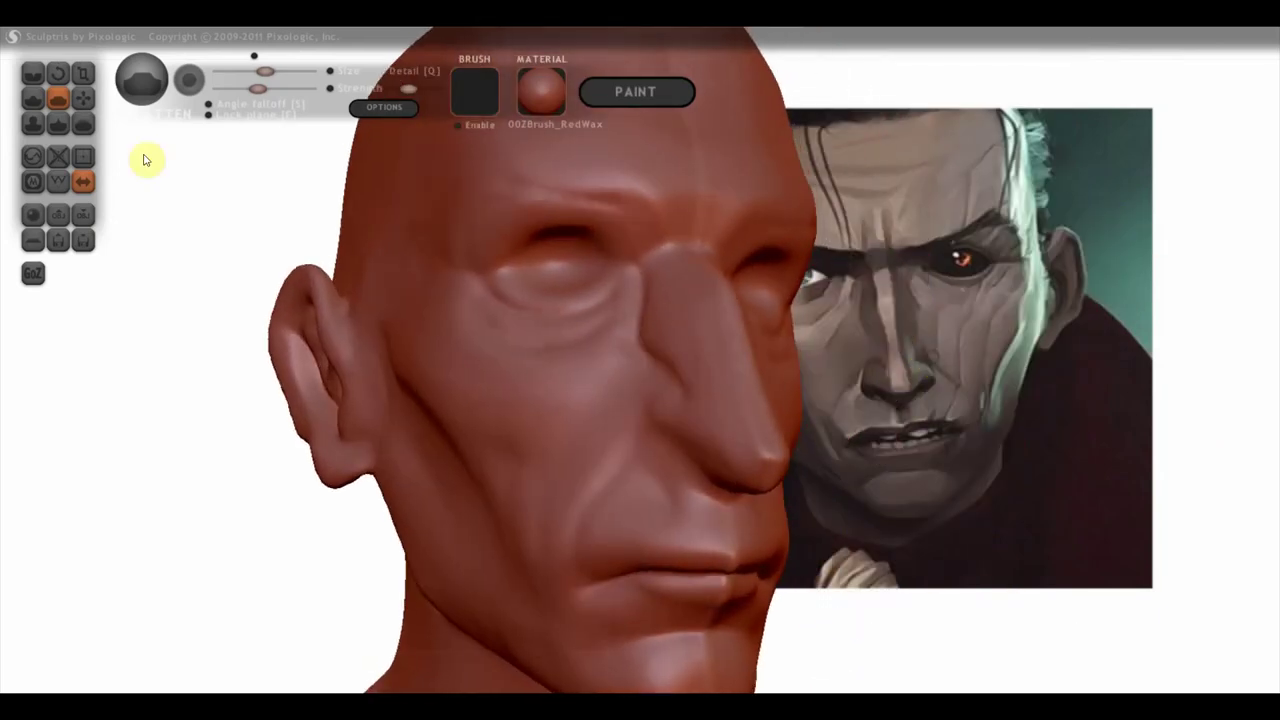
left_click(83, 97)
Step: Return to the Crease brush and check the nose from front, three-quarter and near-side views
right_click_drag(300, 250, 552, 283)
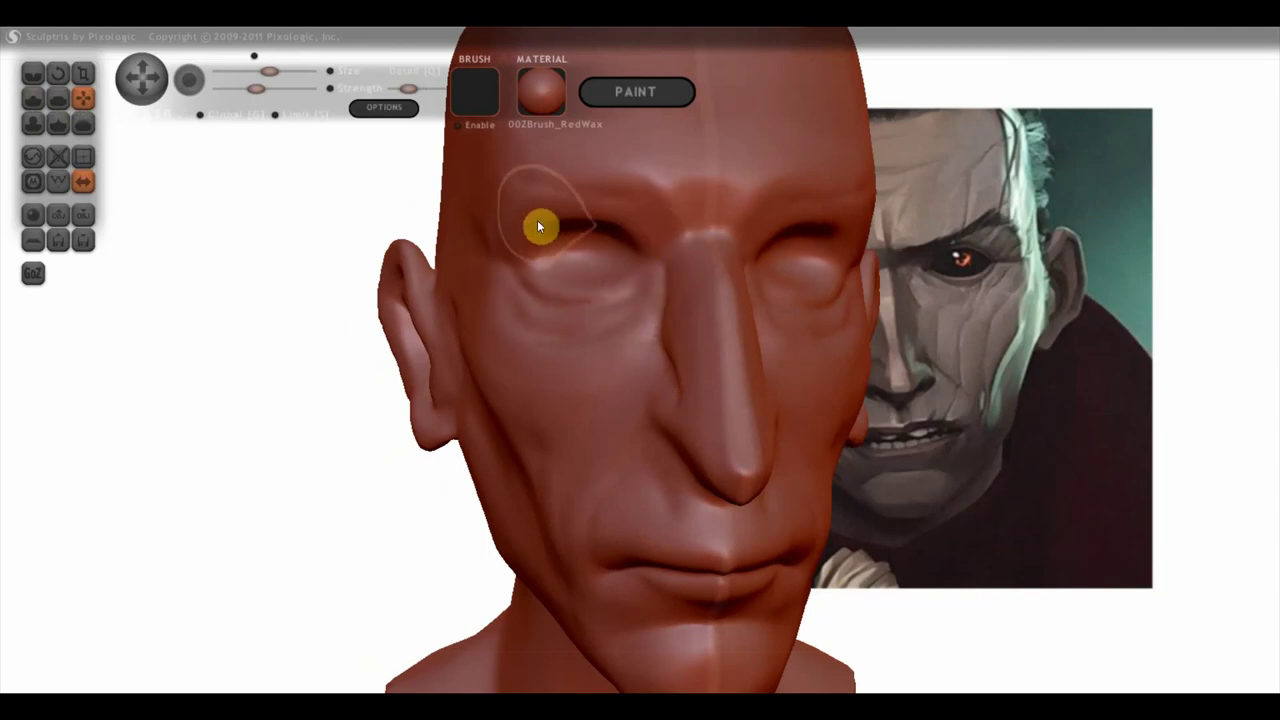
mouse_move(604, 240)
right_mouse_down()
mouse_move(658, 333)
mouse_move(824, 347)
right_mouse_up()
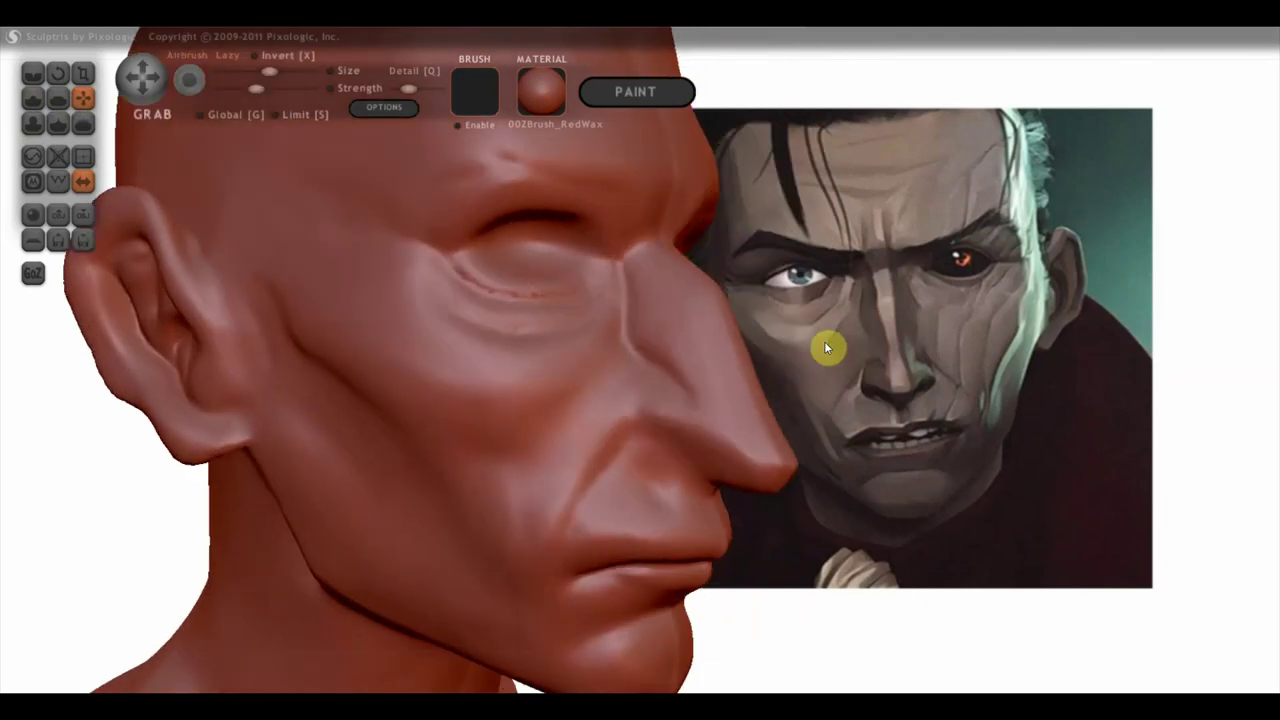
left_click(33, 73)
right_click_drag(480, 380, 574, 446)
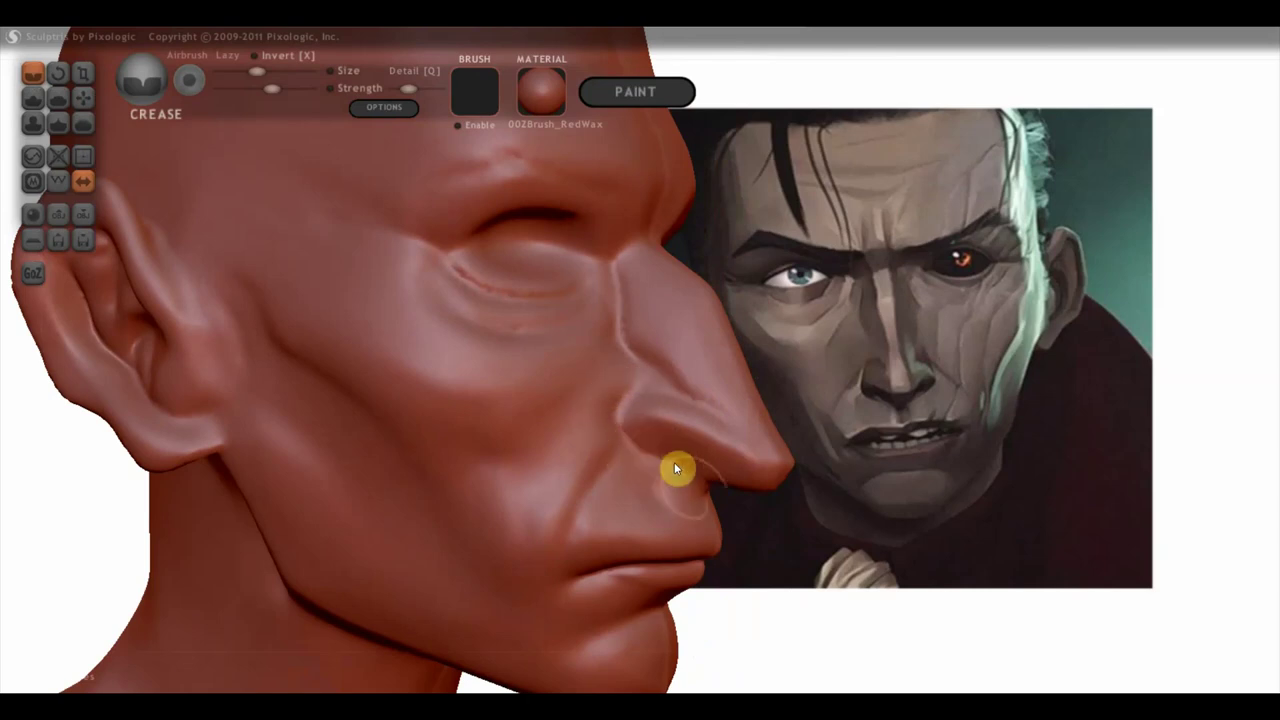
mouse_move(707, 492)
right_mouse_down()
mouse_move(497, 490)
mouse_move(486, 471)
mouse_move(514, 443)
mouse_move(520, 503)
mouse_move(517, 488)
mouse_move(651, 497)
right_mouse_up()
right_click_drag(766, 491, 559, 492)
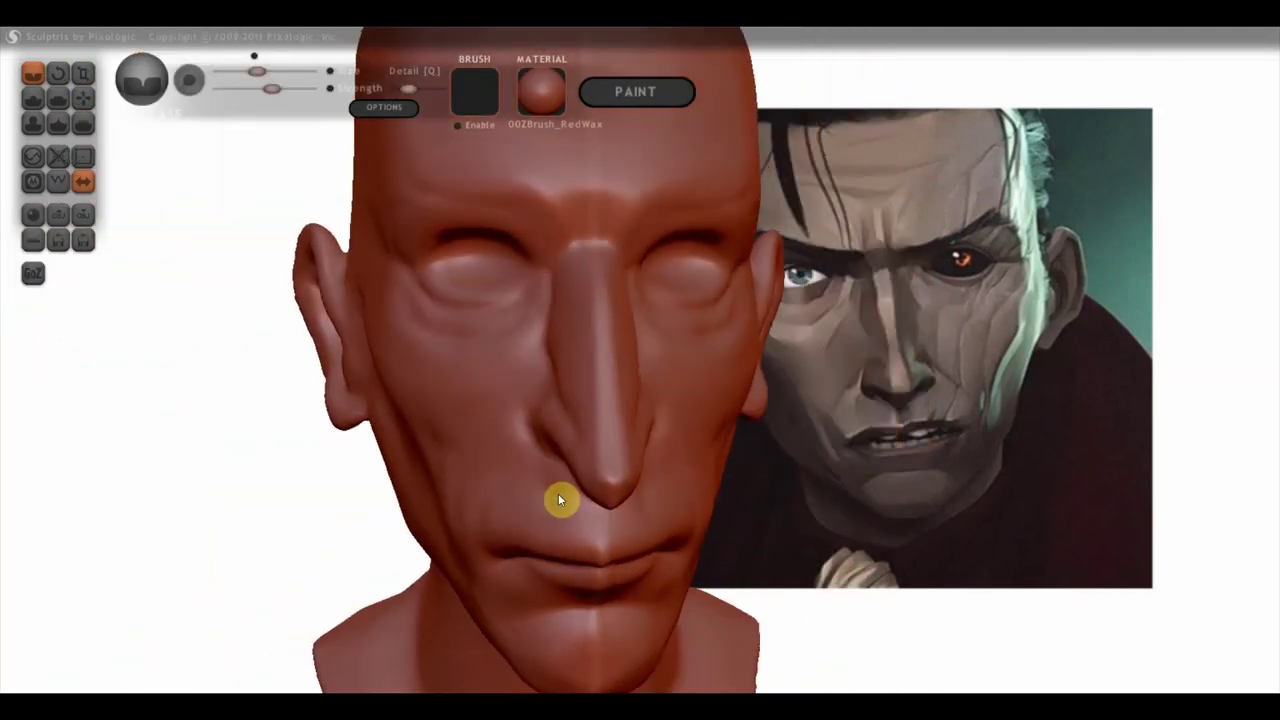
Step: Use the Flatten brush on the long nose's bridge, forming a firm ridge up to the brow between the eye sockets
left_click(58, 97)
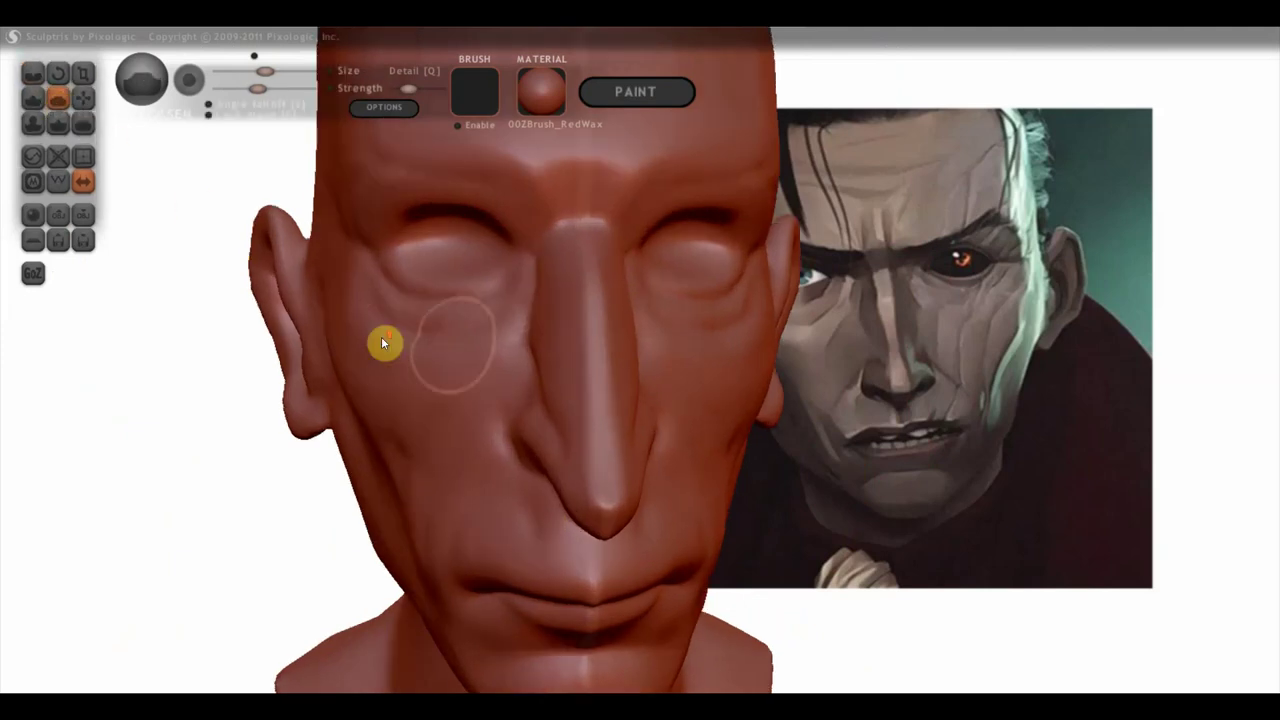
scroll(518, 350, "up", 3)
left_click_drag(606, 336, 591, 366)
mouse_move(589, 418)
right_mouse_down()
mouse_move(576, 296)
mouse_move(558, 384)
right_mouse_up()
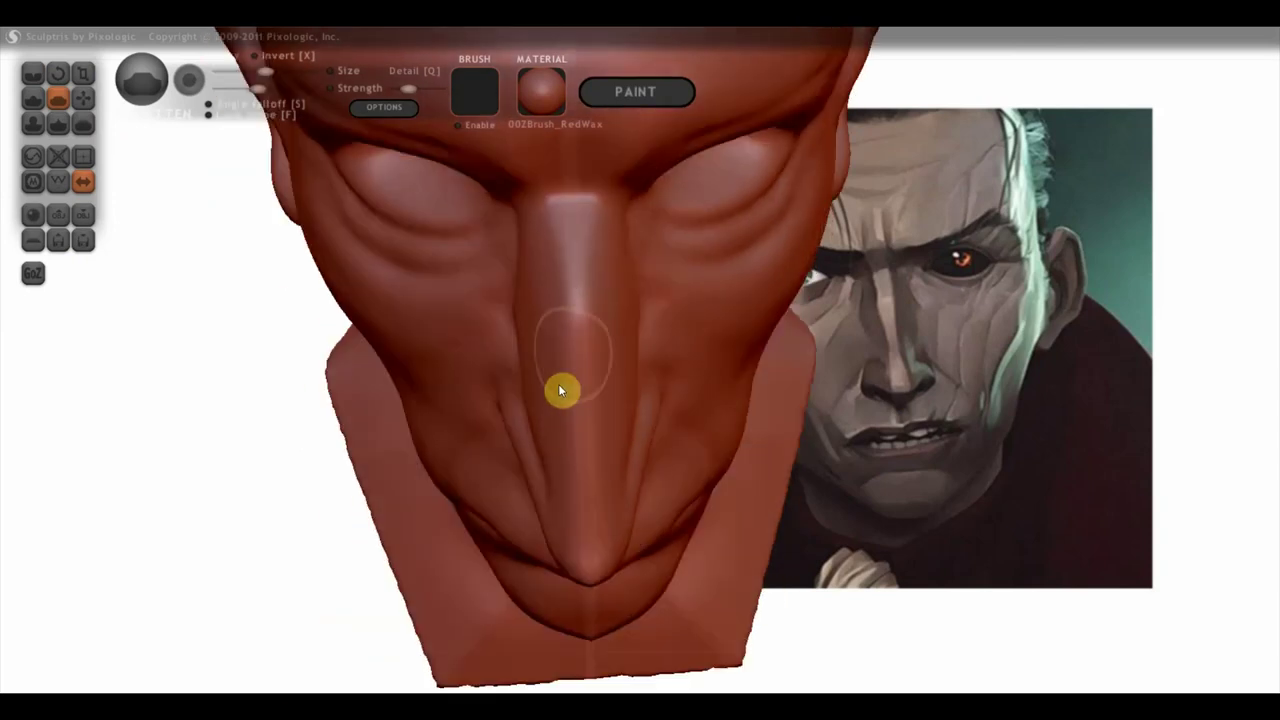
mouse_move(568, 280)
right_mouse_down()
mouse_move(600, 363)
mouse_move(594, 251)
right_mouse_up()
left_click_drag(593, 245, 608, 331)
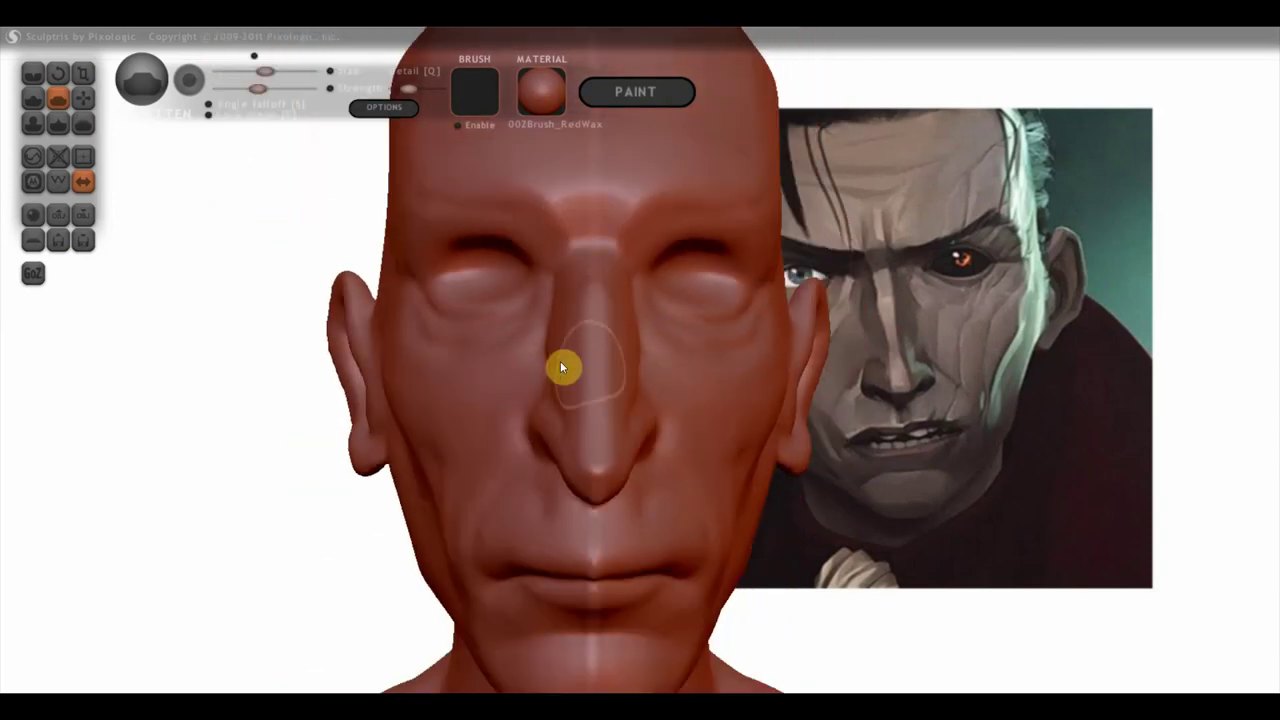
mouse_move(695, 361)
right_mouse_down()
mouse_move(571, 363)
mouse_move(673, 366)
right_mouse_up()
scroll(560, 292, "up", 2)
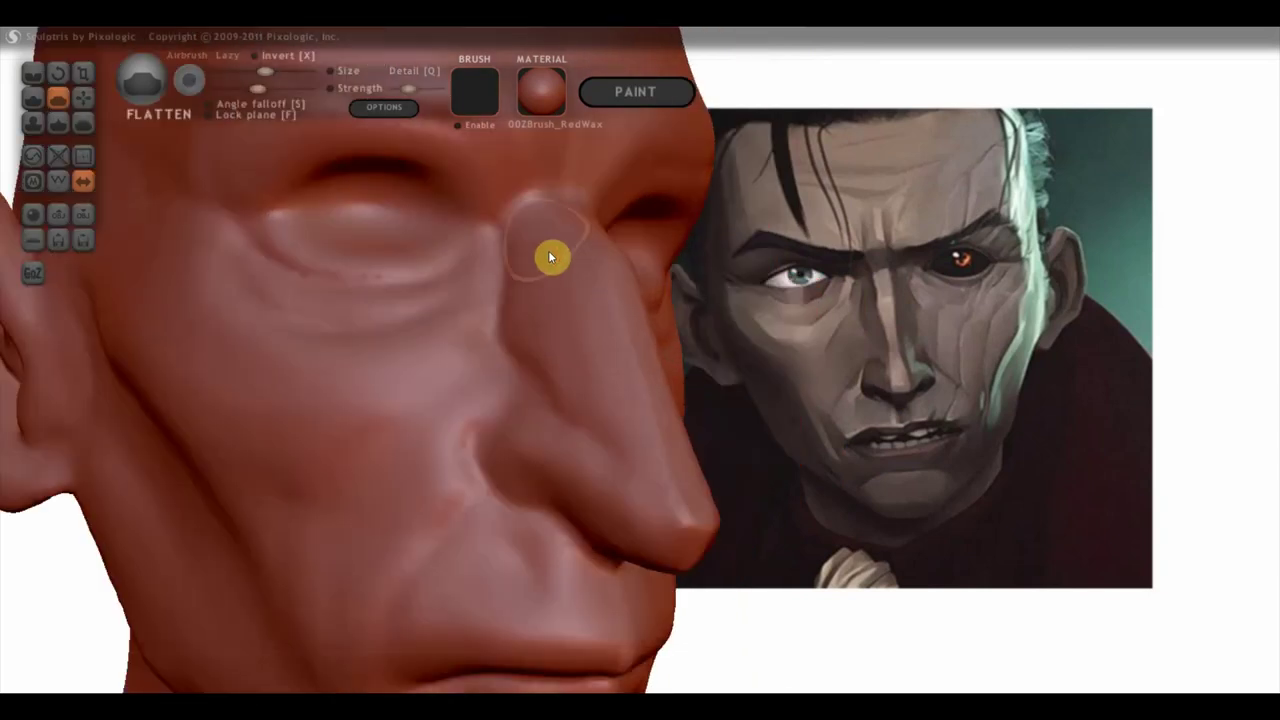
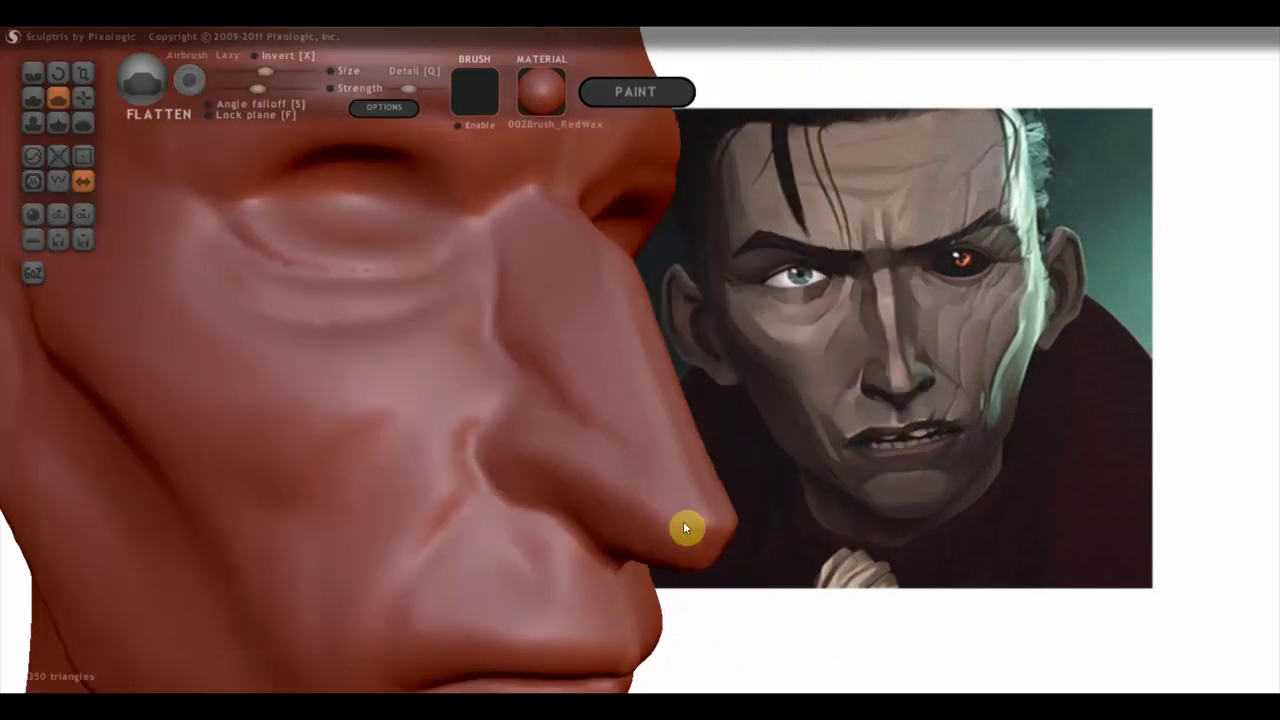
Step: Cut a sharp crease along the nostril wing with the Crease brush in side profile
left_click_drag(683, 521, 766, 505)
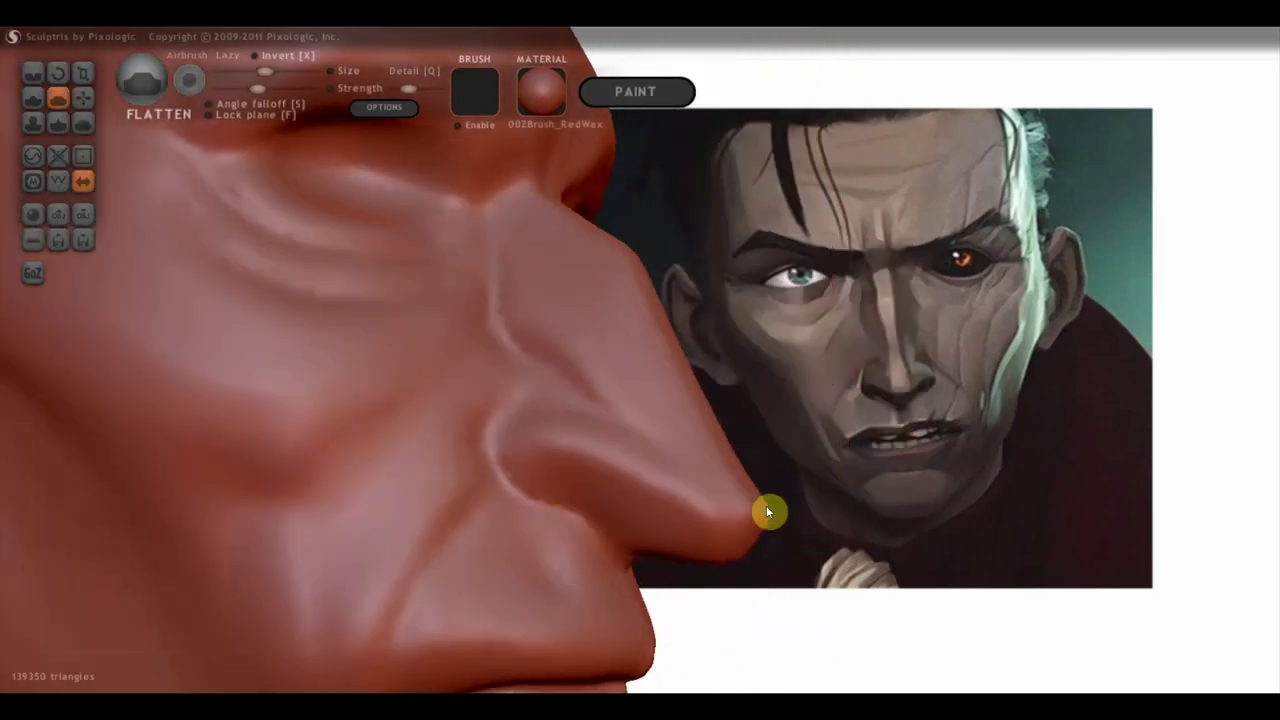
left_click(33, 72)
mouse_move(599, 430)
left_mouse_down()
mouse_move(541, 427)
mouse_move(611, 428)
mouse_move(615, 458)
left_mouse_up()
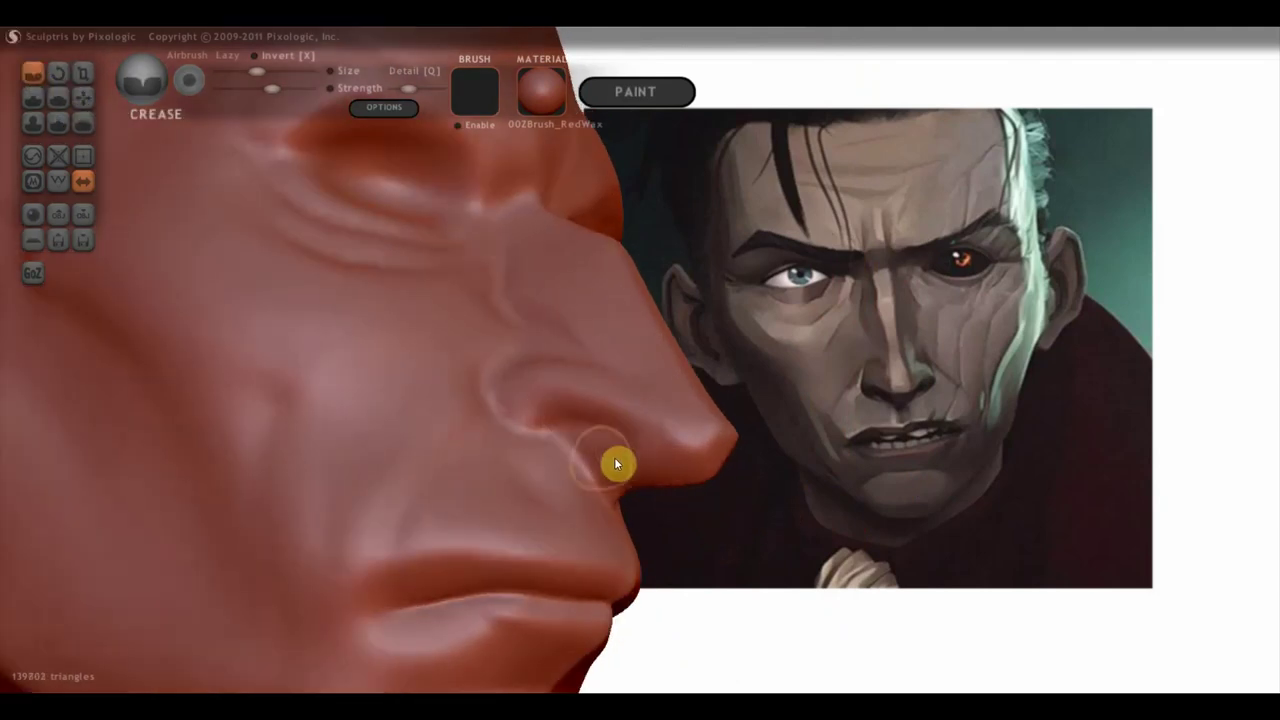
mouse_move(608, 455)
right_mouse_down()
mouse_move(268, 360)
mouse_move(240, 363)
mouse_move(211, 417)
mouse_move(615, 453)
right_mouse_up()
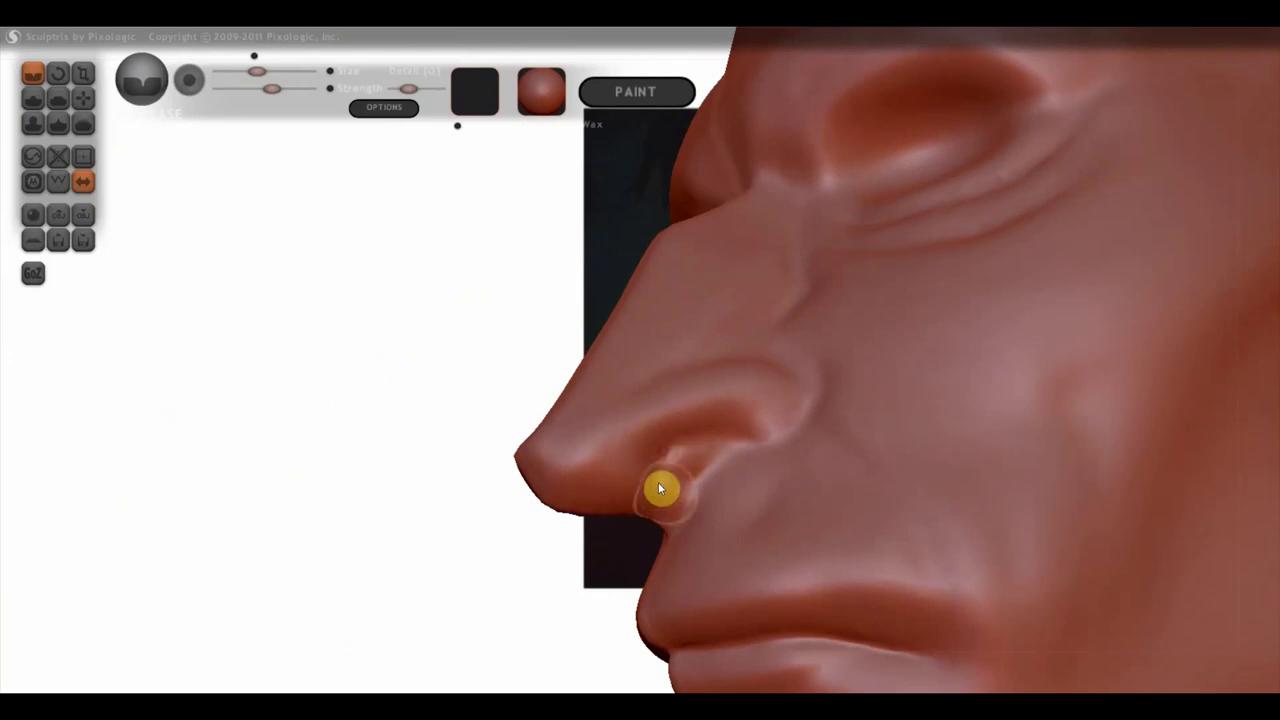
Step: With a slightly larger Smooth brush, soften the nostril crease and fill the nostril hollow
mouse_move(684, 501)
right_mouse_down()
mouse_move(688, 488)
mouse_move(809, 477)
right_mouse_up()
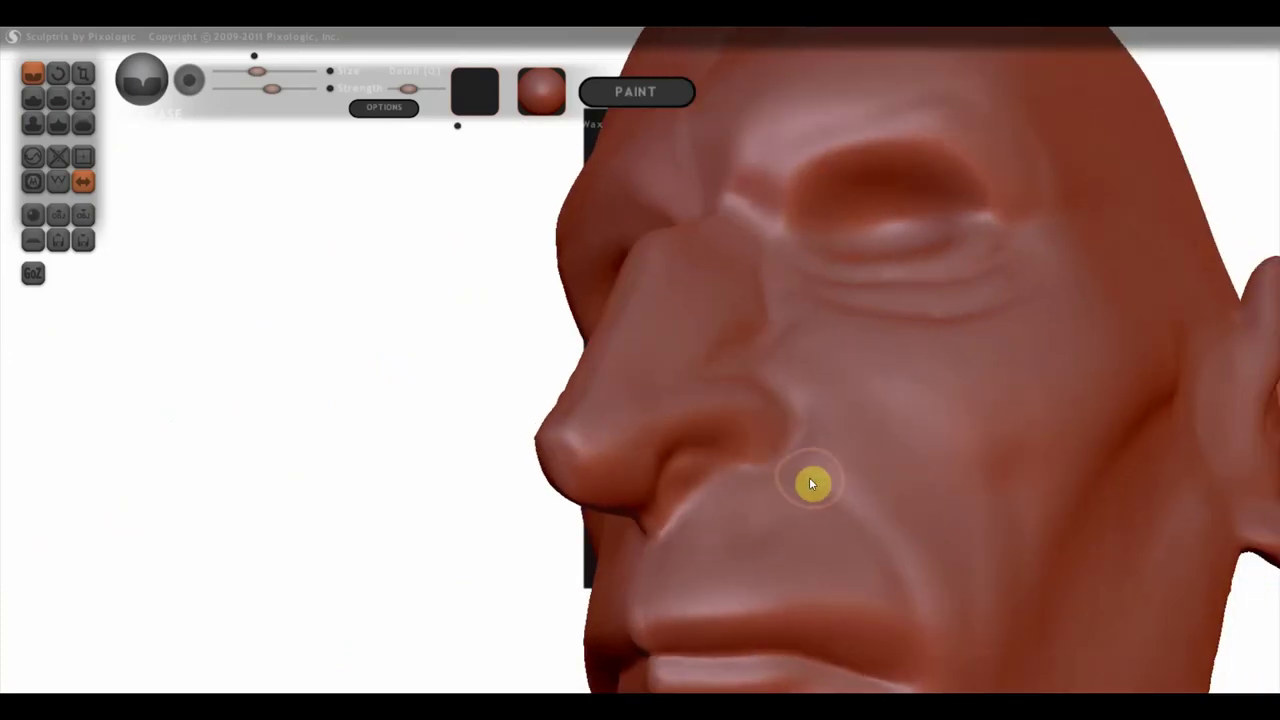
left_click(36, 99)
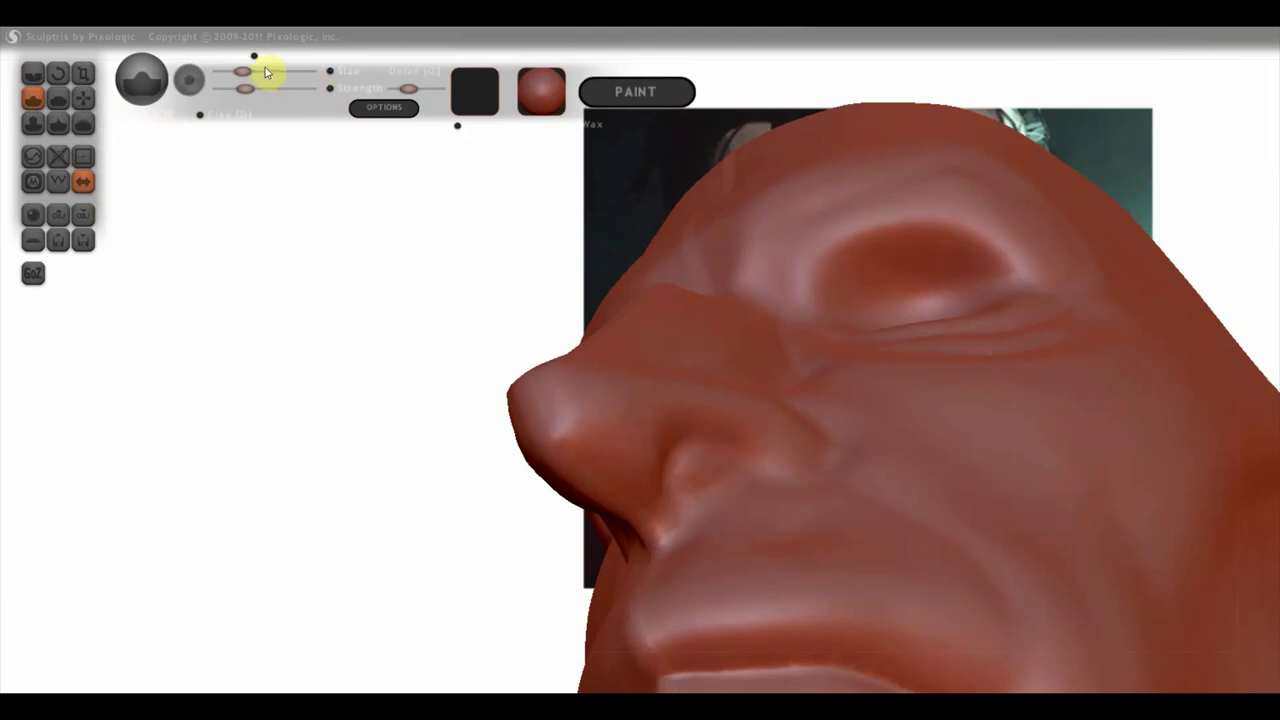
left_click_drag(267, 72, 256, 70)
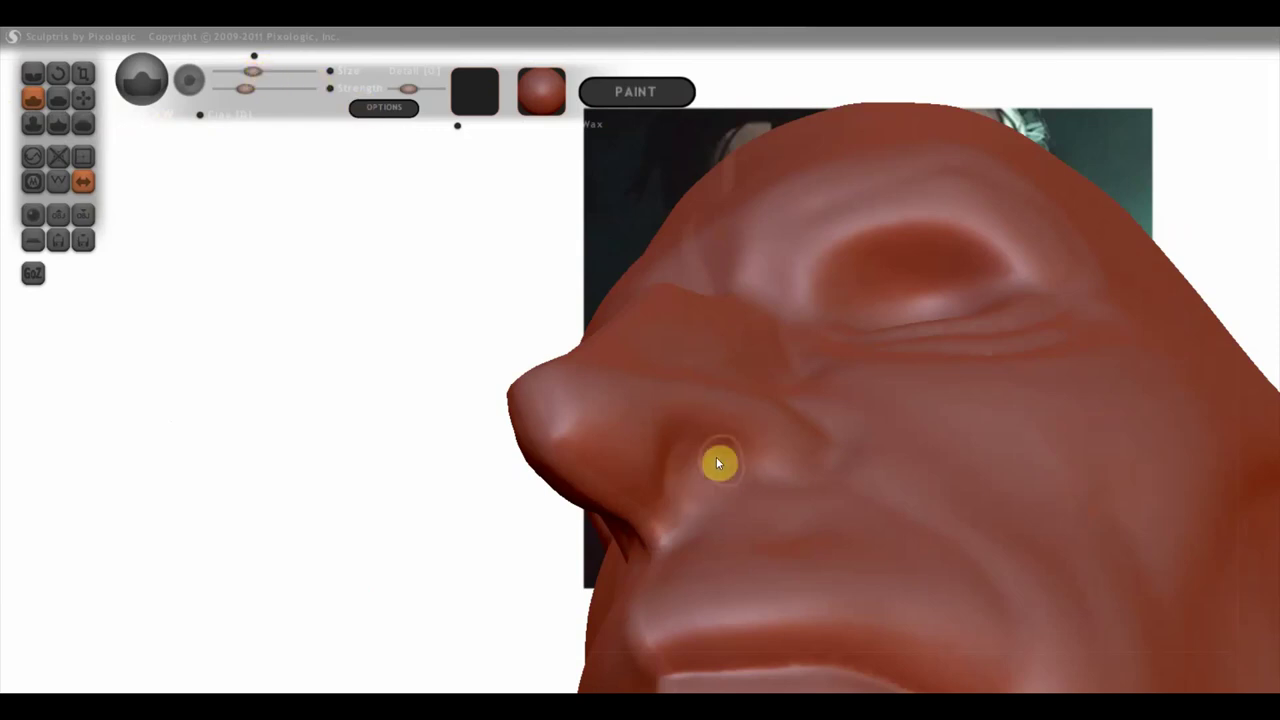
left_click_drag(676, 479, 731, 471)
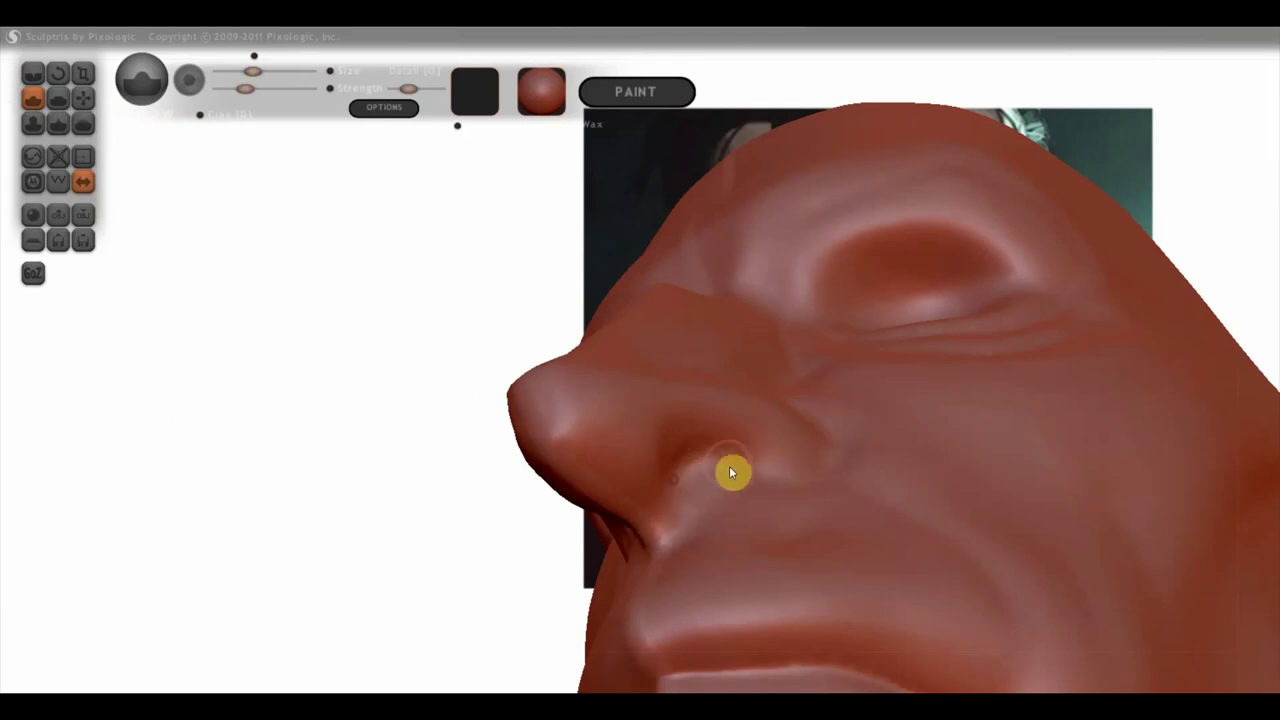
left_click_drag(691, 475, 715, 495)
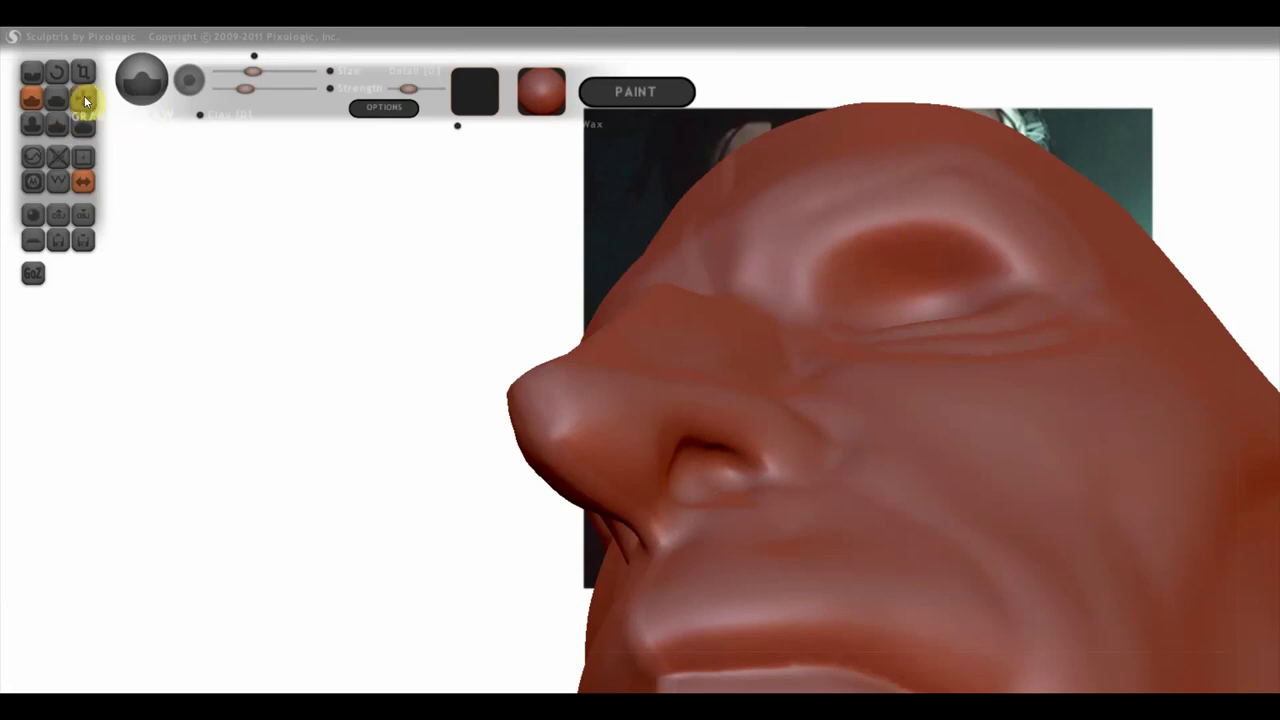
Step: Zoom out and rotate to a side profile to check the nose
mouse_move(451, 300)
left_mouse_down()
mouse_move(711, 537)
mouse_move(632, 587)
left_mouse_up()
scroll(697, 514, "down", 2)
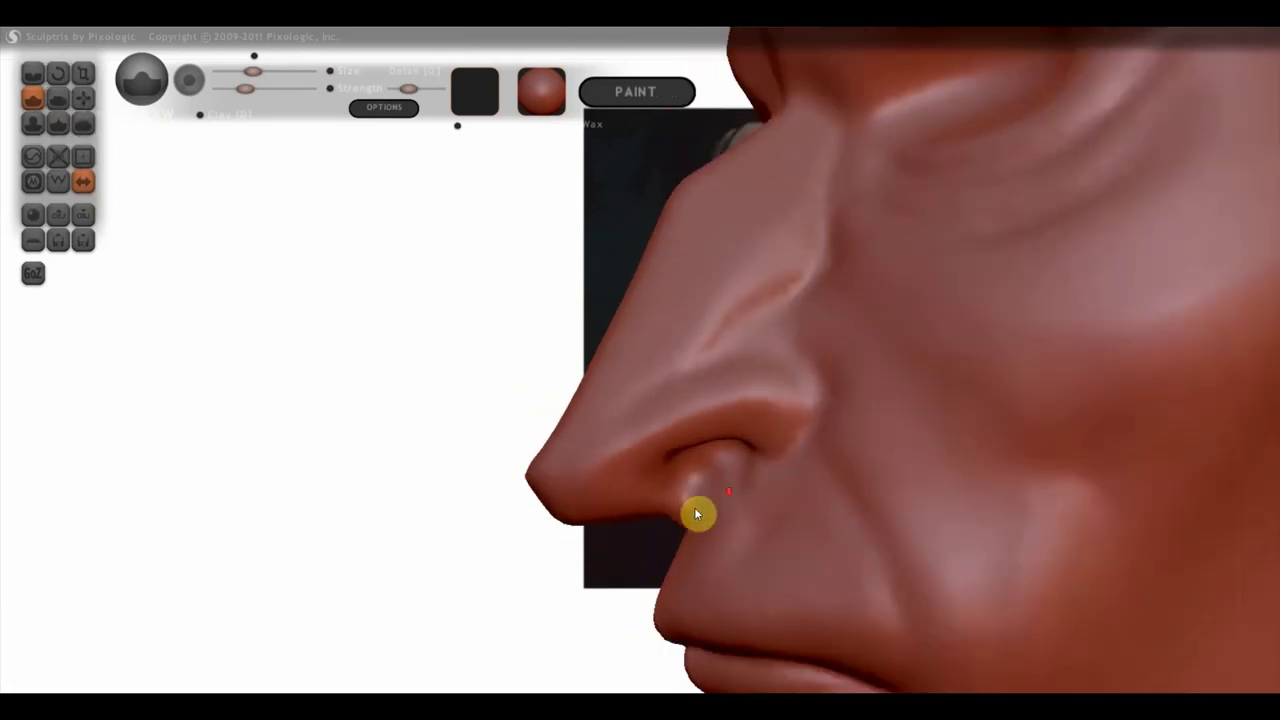
scroll(723, 497, "down", 2)
scroll(720, 494, "down", 3)
scroll(704, 497, "down", 2)
mouse_move(704, 497)
left_mouse_down()
mouse_move(661, 502)
mouse_move(920, 497)
left_mouse_up()
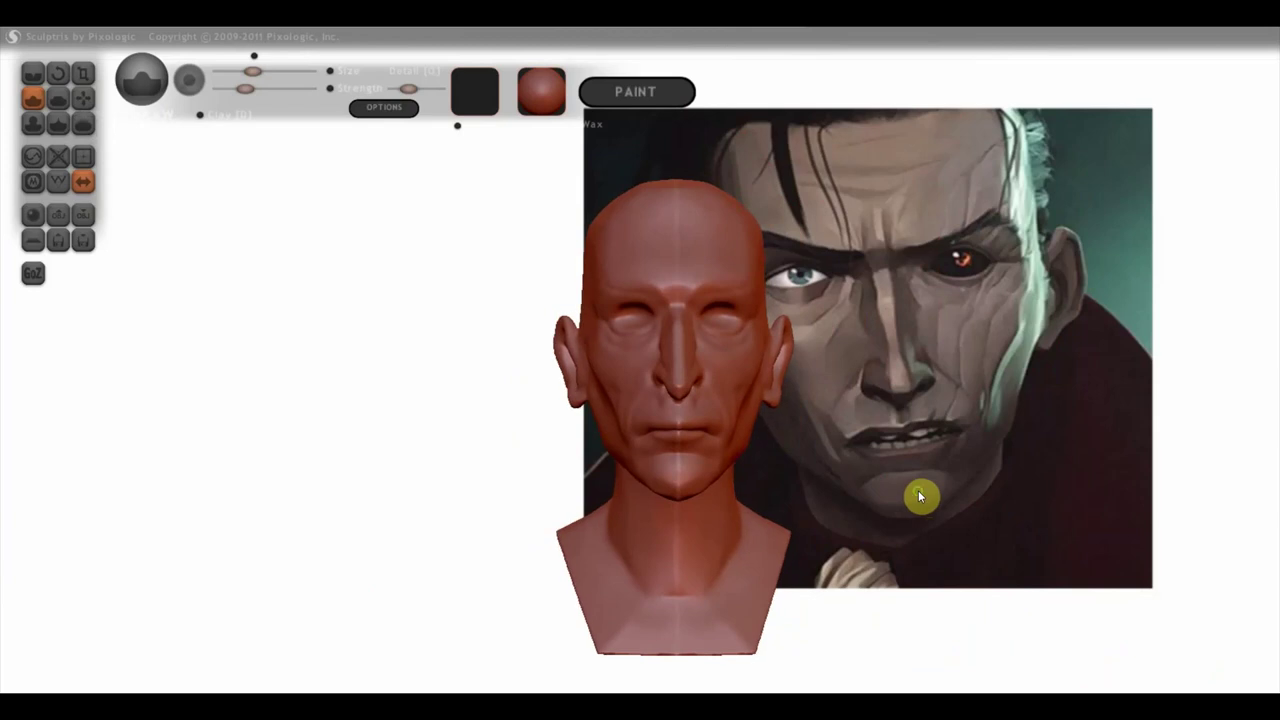
Step: Select the Flatten brush and reduce its size for the lips and chin
scroll(867, 494, "up", 2)
scroll(866, 494, "up", 3)
scroll(865, 494, "up", 3)
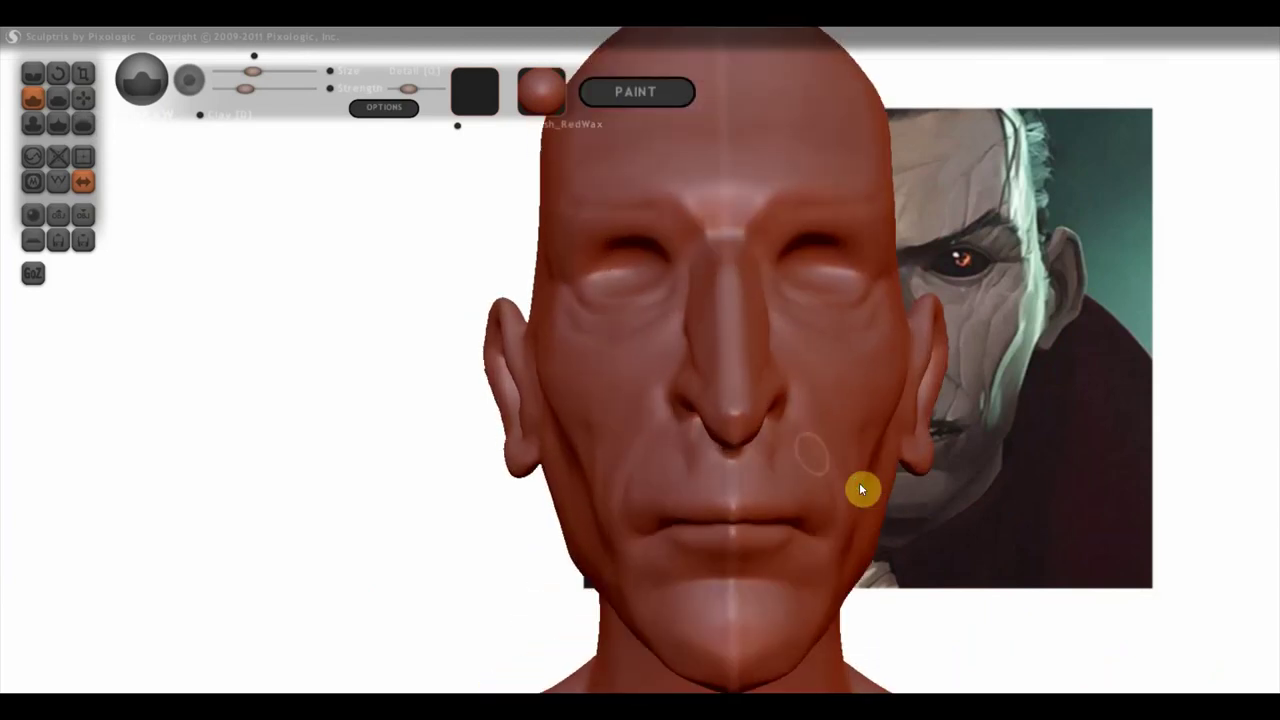
left_click(58, 97)
scroll(731, 521, "up", 3)
scroll(731, 521, "up", 2)
left_click_drag(256, 72, 249, 72)
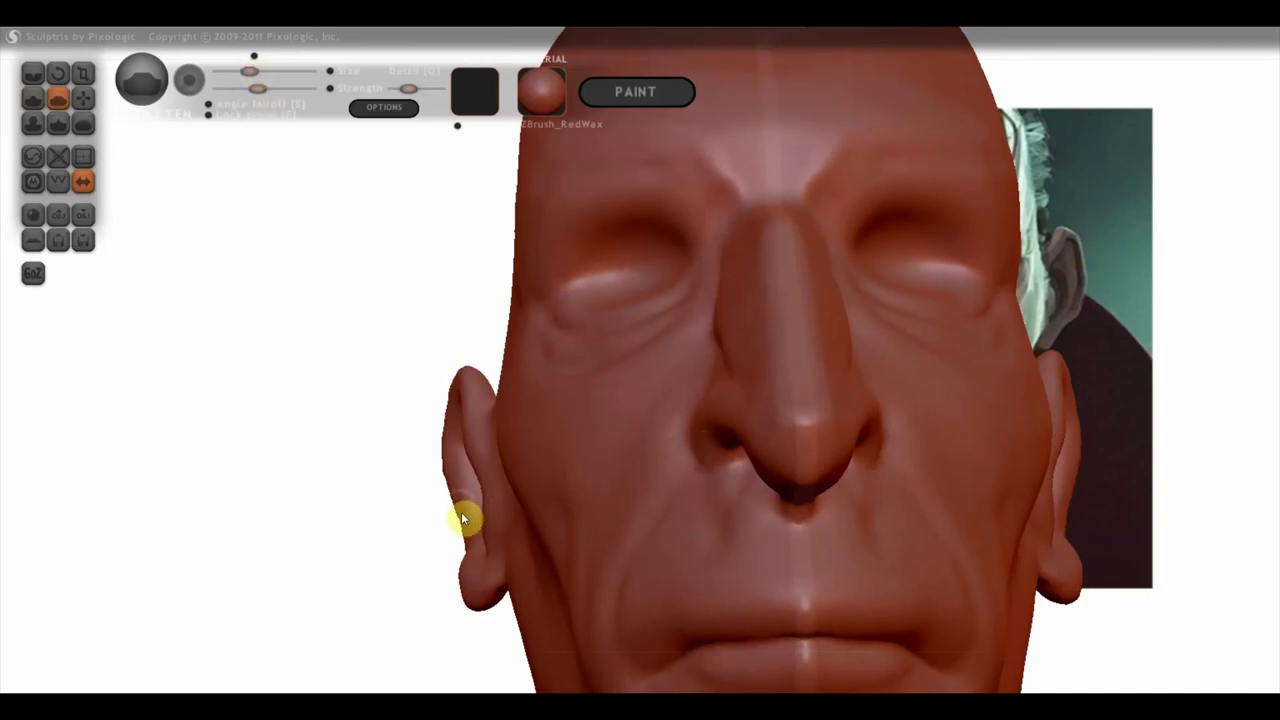
Step: Move the head to uncover the reference and rotate it to check the mouth and chin
mouse_move(371, 474)
middle_mouse_down()
mouse_move(130, 260)
mouse_move(5, 240)
middle_mouse_up()
mouse_move(914, 566)
left_mouse_down()
mouse_move(851, 494)
mouse_move(673, 403)
mouse_move(646, 360)
left_mouse_up()
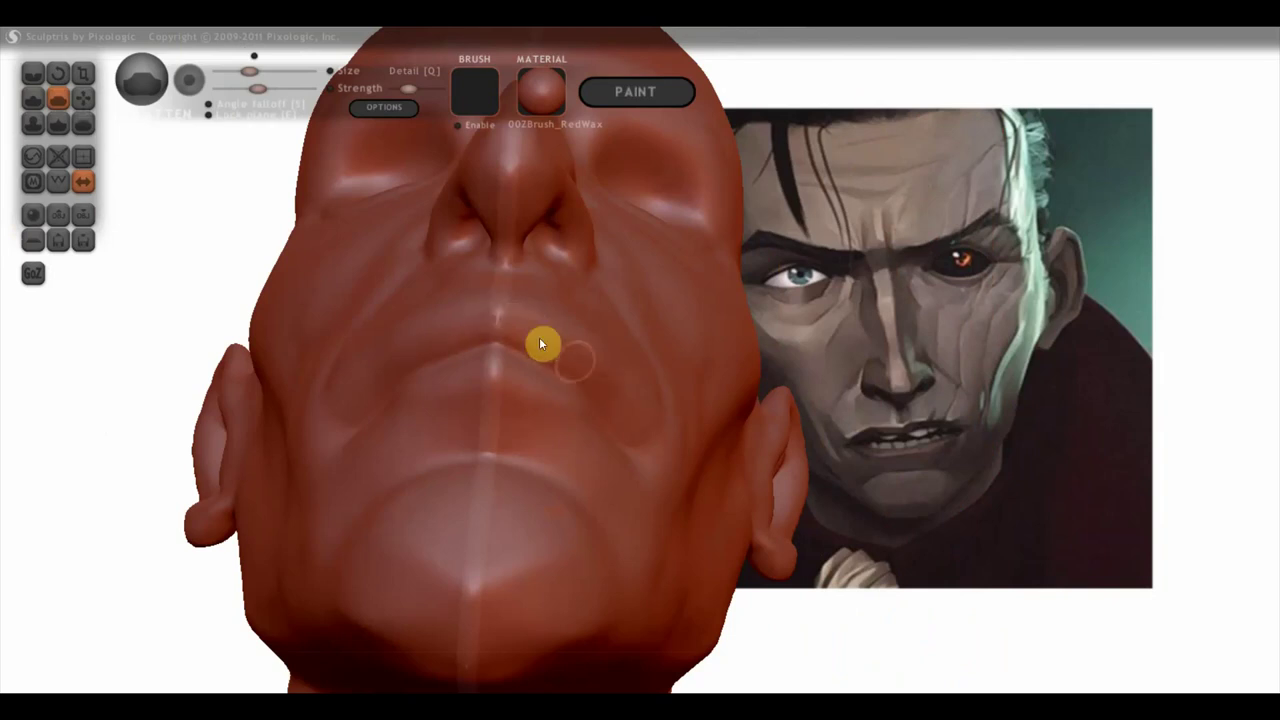
mouse_move(620, 427)
right_mouse_down()
mouse_move(637, 457)
mouse_move(594, 574)
mouse_move(546, 440)
mouse_move(571, 486)
mouse_move(565, 429)
mouse_move(561, 441)
mouse_move(502, 408)
right_mouse_up()
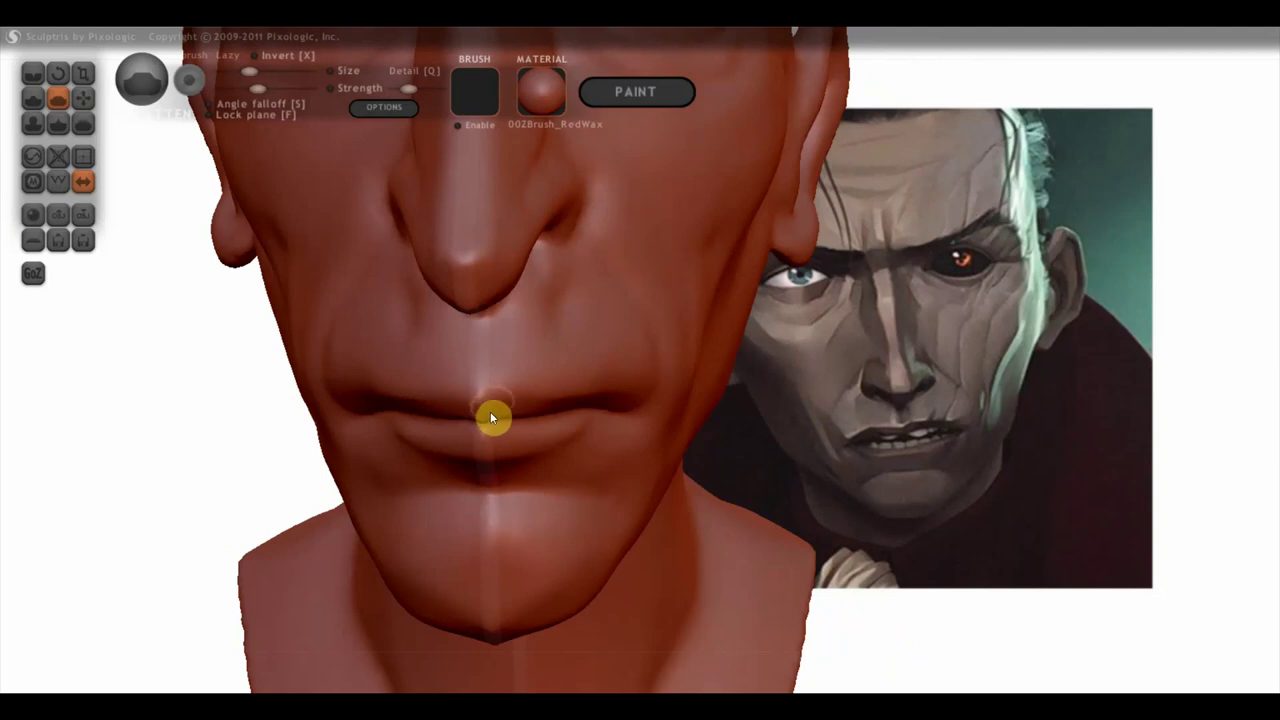
mouse_move(574, 408)
right_mouse_down()
mouse_move(594, 386)
mouse_move(586, 349)
right_mouse_up()
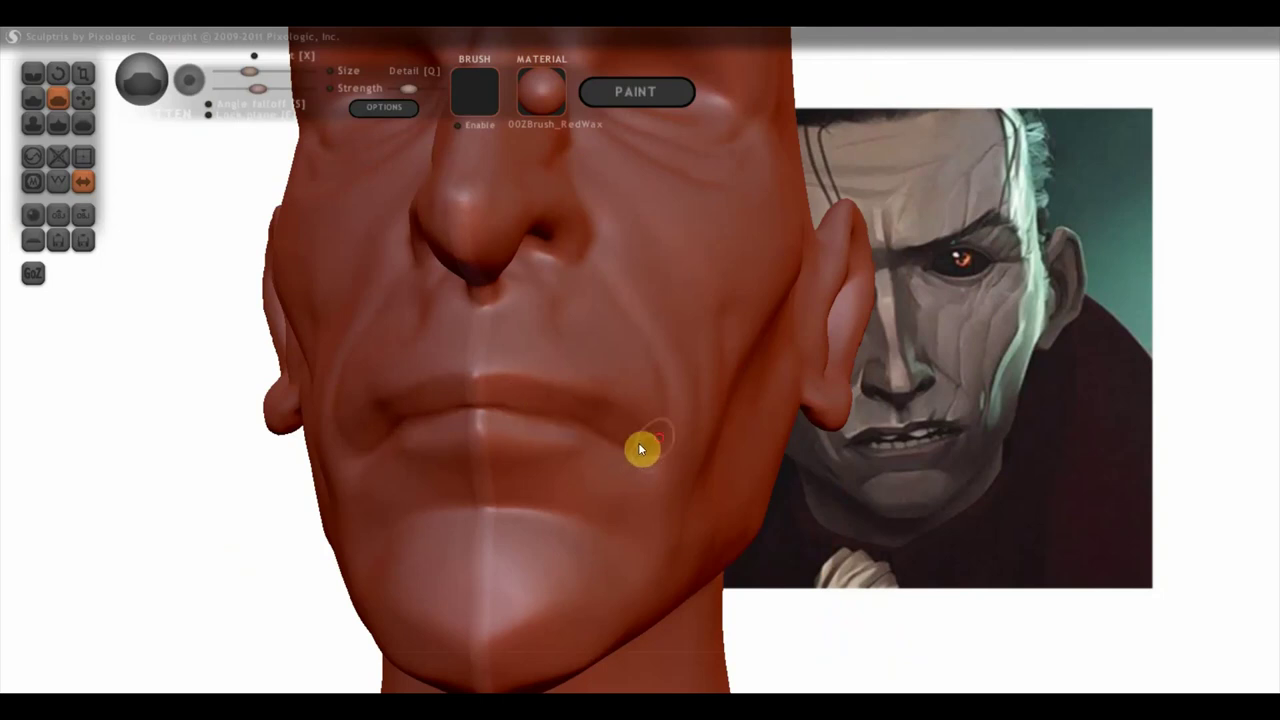
mouse_move(636, 446)
right_mouse_down()
mouse_move(509, 477)
mouse_move(634, 434)
mouse_move(648, 483)
mouse_move(666, 466)
right_mouse_up()
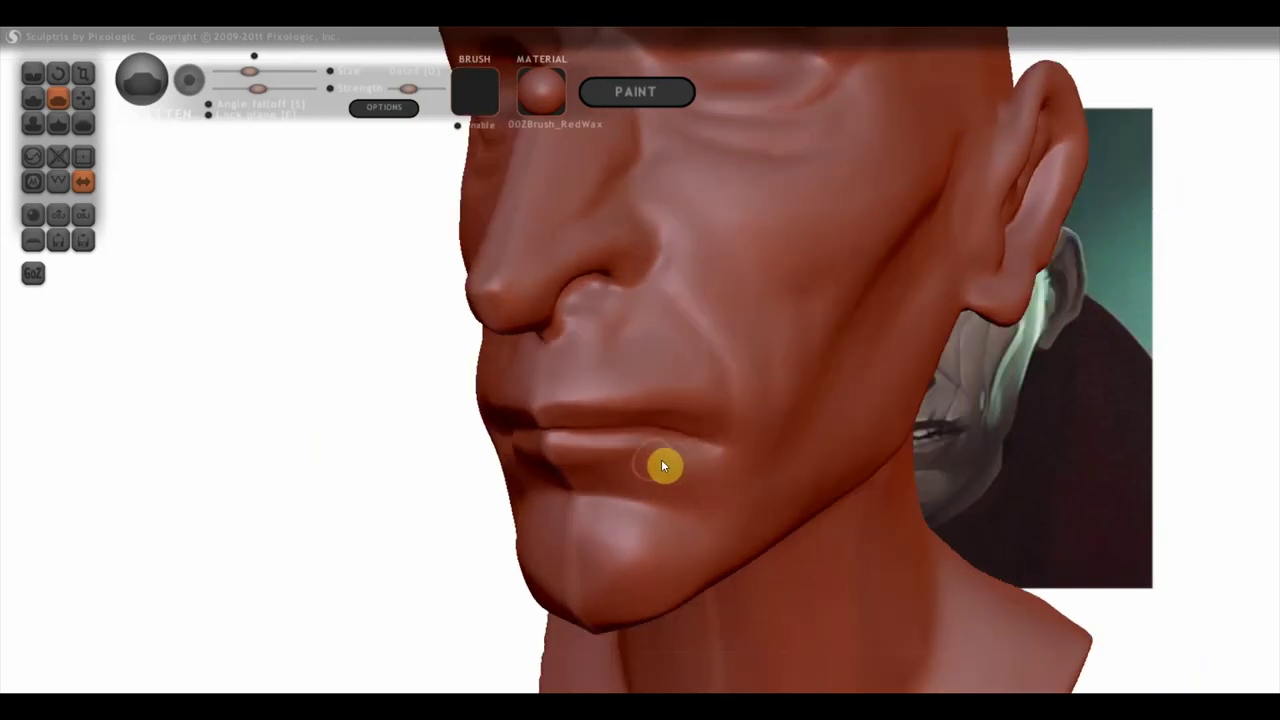
left_click(33, 74)
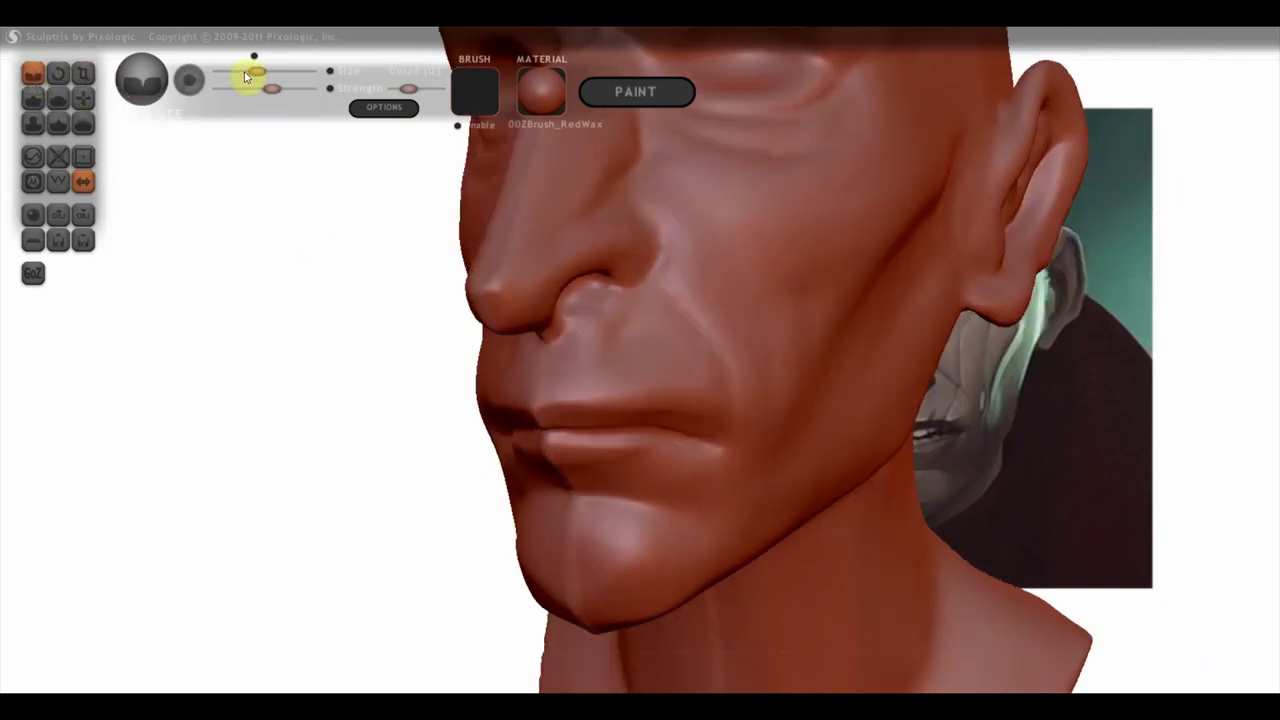
Step: Lower Draw strength and build up the cheek and nose-to-mouth fold, then zoom out to review
left_click_drag(272, 89, 249, 89)
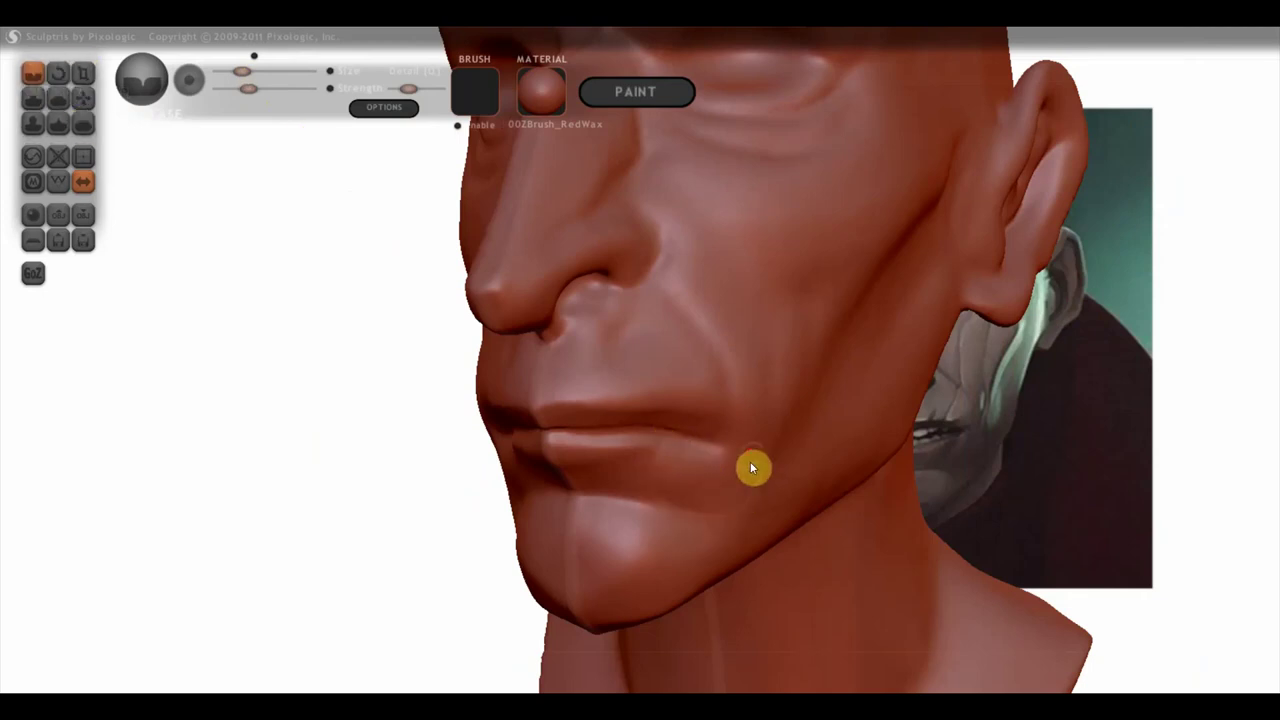
right_click_drag(740, 507, 759, 377)
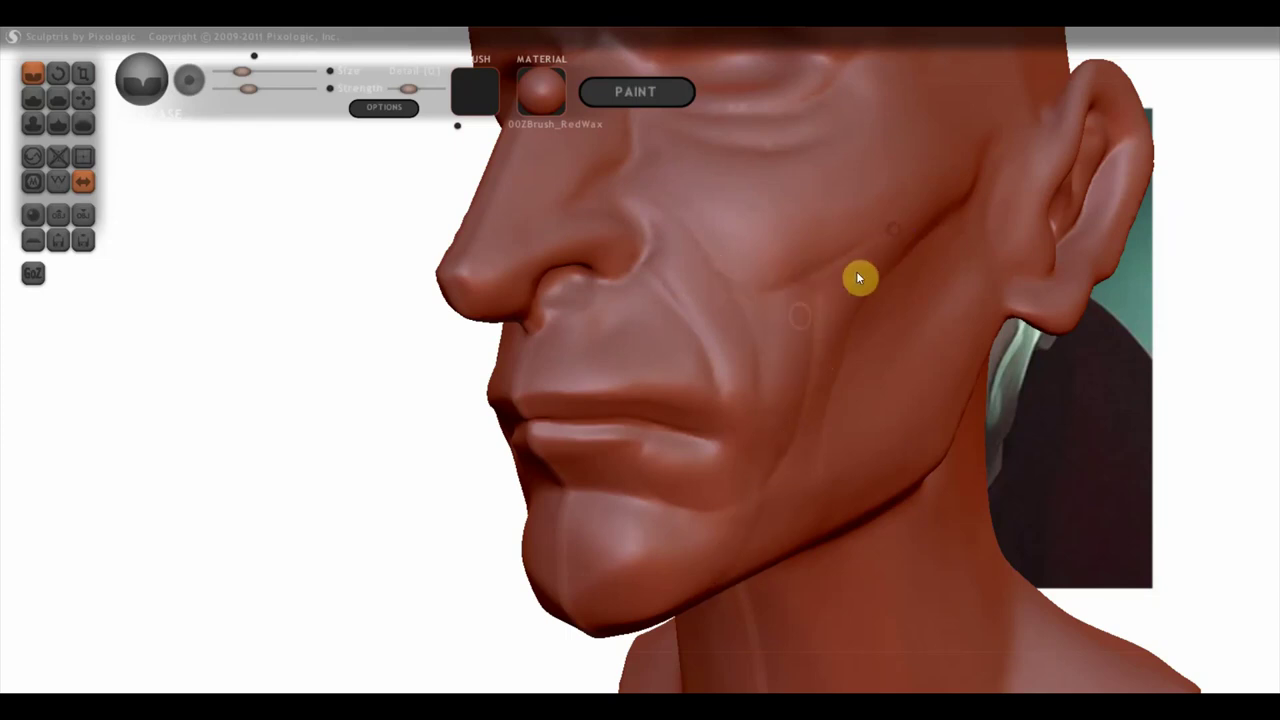
right_click_drag(826, 434, 640, 494)
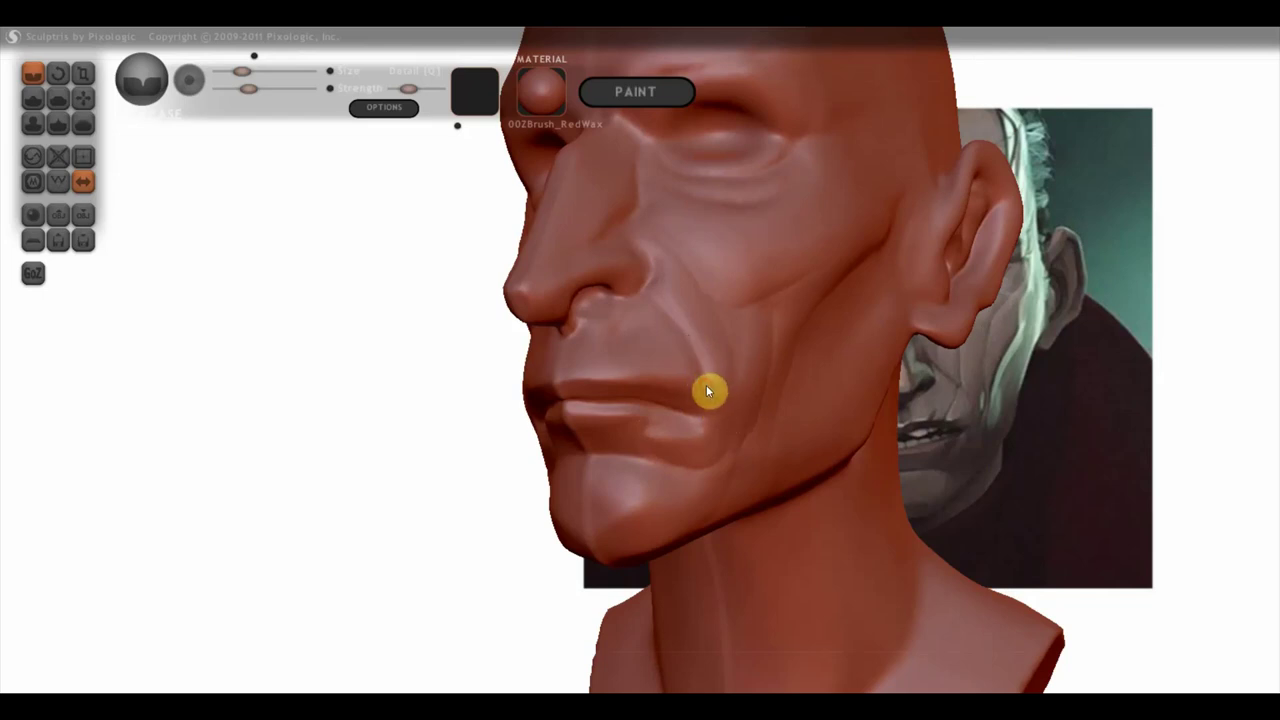
right_click_drag(734, 416, 844, 442)
scroll(844, 435, "down", 1)
scroll(831, 434, "down", 1)
scroll(714, 434, "down", 2)
scroll(760, 510, "down", 1)
mouse_move(760, 510)
right_mouse_down()
mouse_move(800, 506)
mouse_move(832, 525)
mouse_move(588, 394)
mouse_move(586, 380)
mouse_move(588, 394)
mouse_move(558, 405)
right_mouse_up()
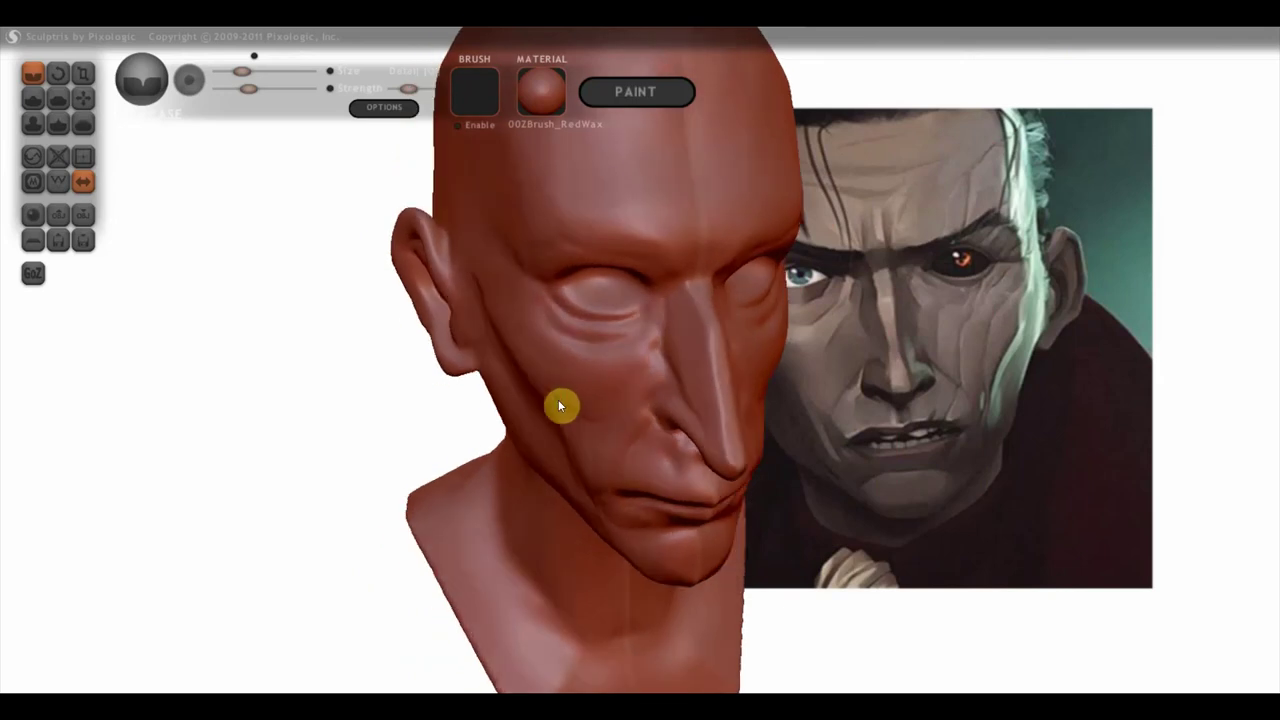
Step: Push the cheek below the eye into shape with the Grab brush
left_click(83, 97)
scroll(406, 277, "up", 2)
mouse_move(406, 277)
right_mouse_down()
mouse_move(518, 407)
mouse_move(530, 386)
mouse_move(521, 402)
right_mouse_up()
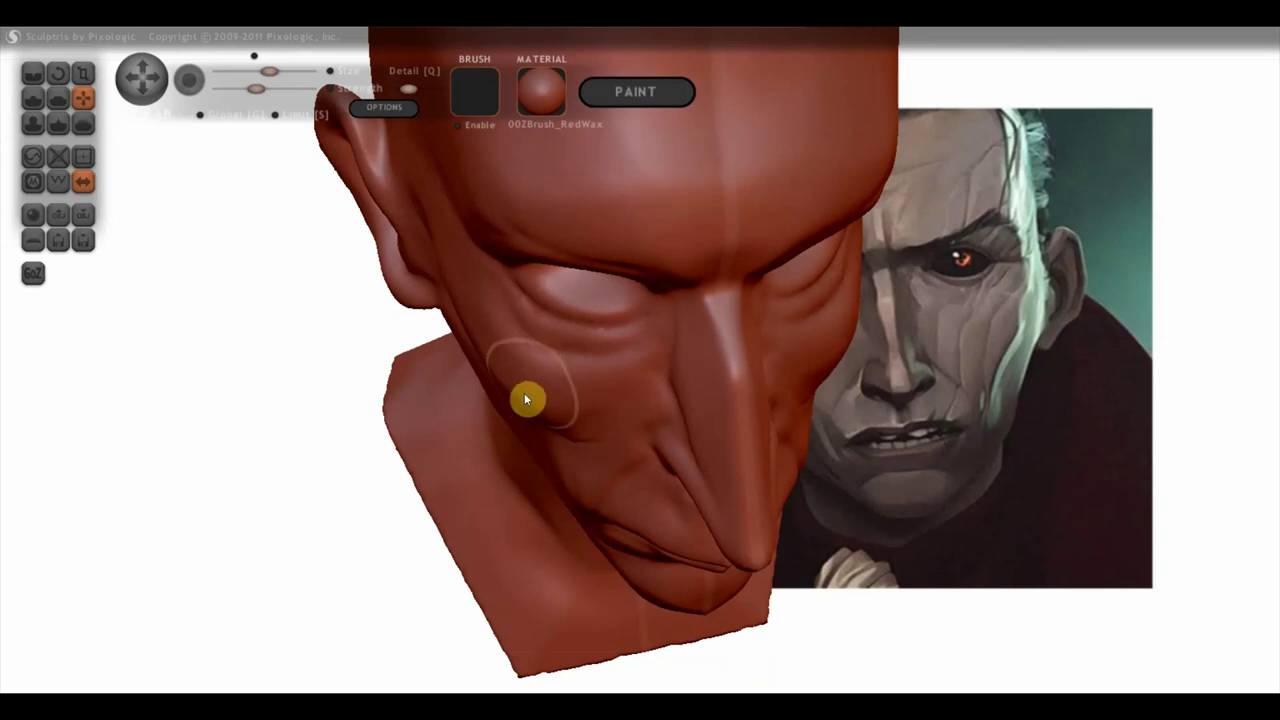
mouse_move(524, 392)
right_mouse_down()
mouse_move(521, 290)
mouse_move(516, 326)
mouse_move(314, 371)
mouse_move(434, 400)
mouse_move(277, 366)
right_mouse_up()
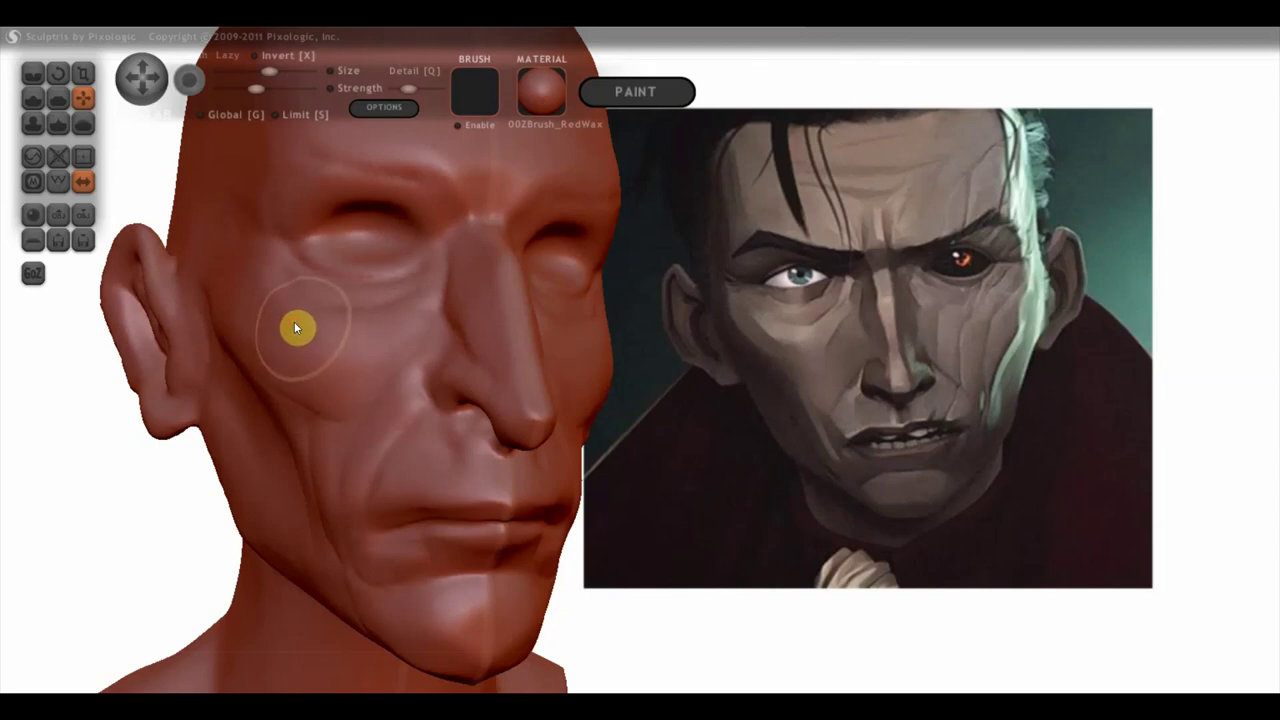
Step: Flatten the cheek under the eye with a larger Flatten brush for a gaunter look
left_click(58, 97)
right_click_drag(215, 380, 322, 374)
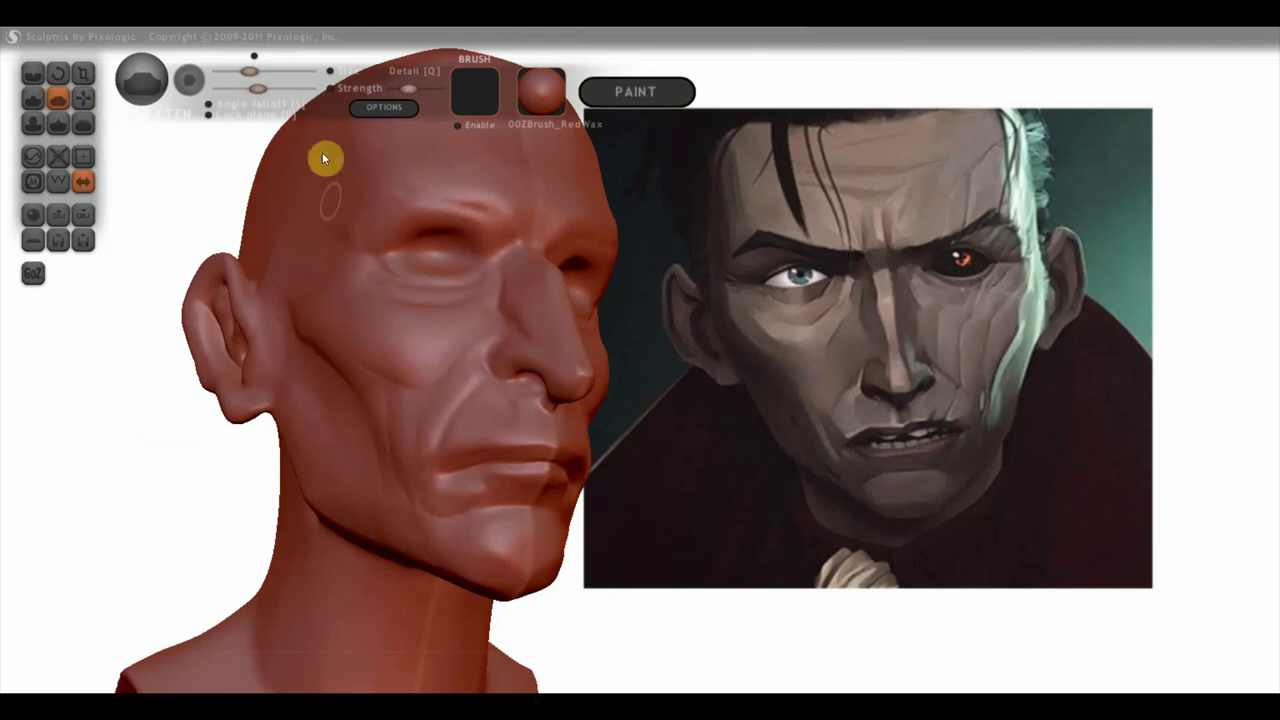
left_click(266, 70)
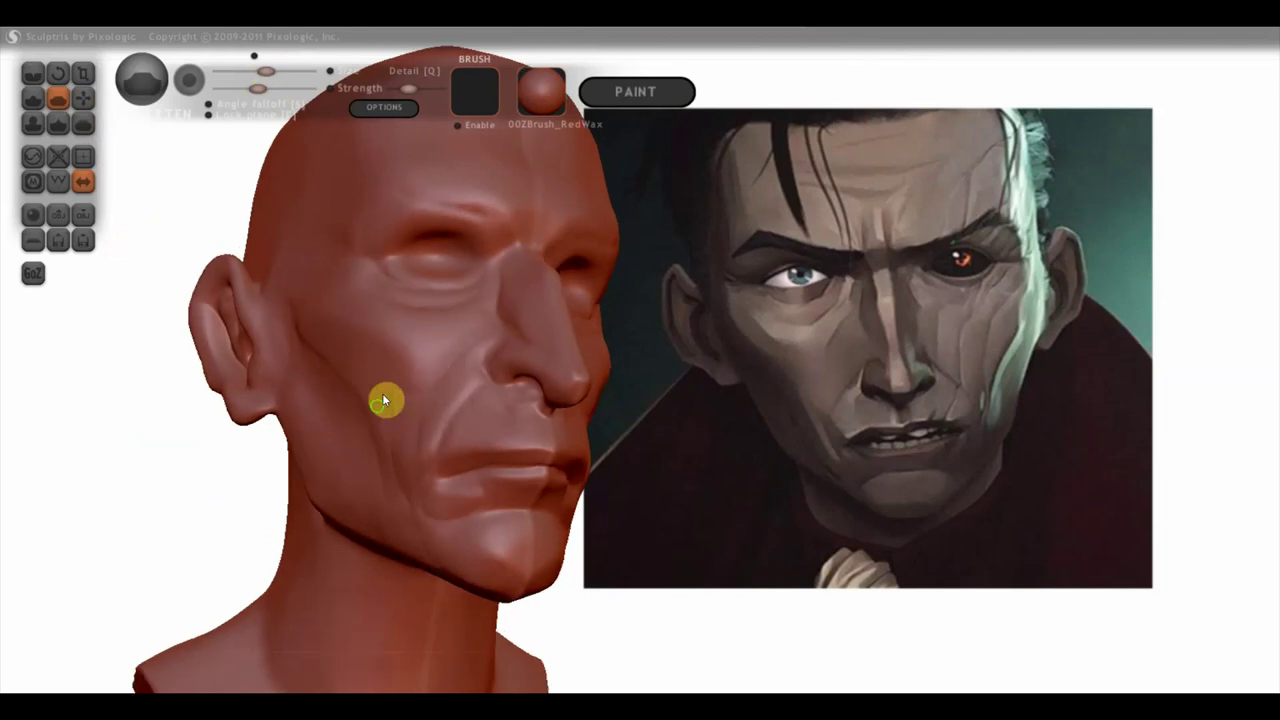
left_click_drag(380, 400, 313, 437)
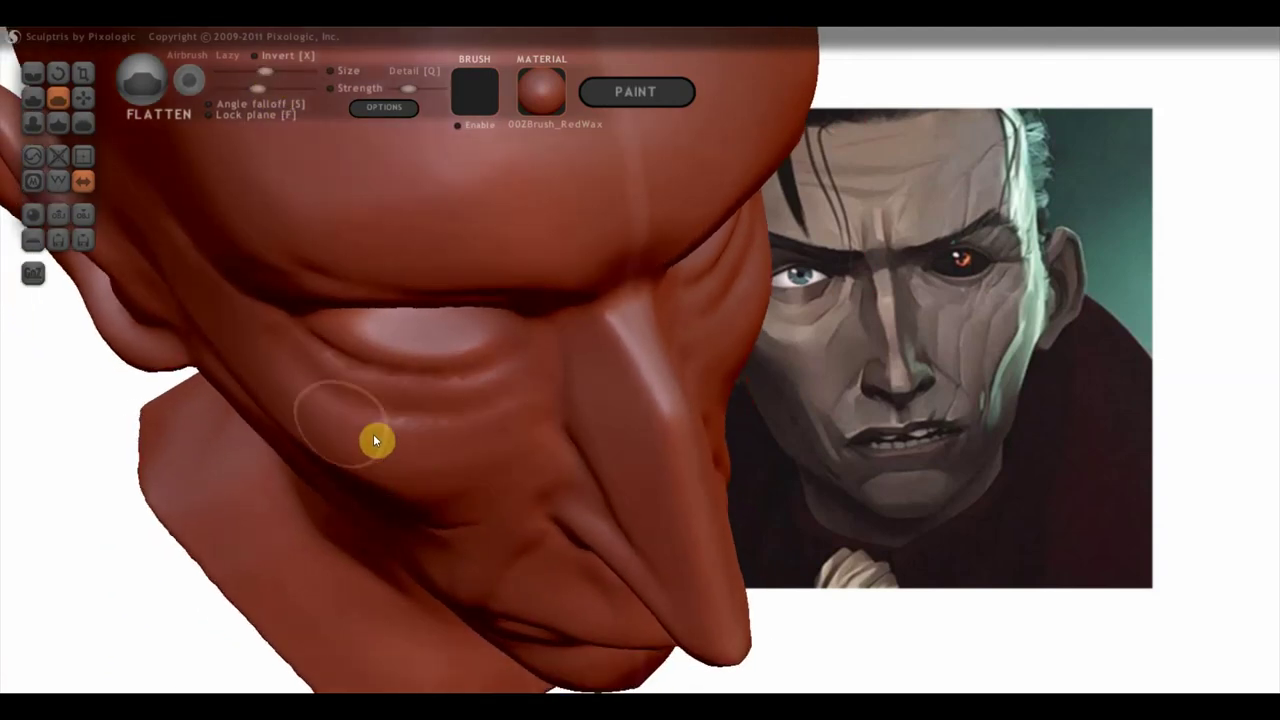
mouse_move(375, 440)
left_mouse_down()
mouse_move(304, 406)
mouse_move(241, 343)
mouse_move(378, 437)
mouse_move(505, 430)
mouse_move(377, 451)
mouse_move(266, 366)
mouse_move(420, 443)
mouse_move(305, 398)
mouse_move(177, 243)
mouse_move(234, 337)
mouse_move(329, 420)
mouse_move(500, 437)
mouse_move(517, 417)
mouse_move(449, 446)
mouse_move(383, 449)
mouse_move(325, 388)
left_mouse_up()
mouse_move(323, 388)
right_mouse_down()
mouse_move(320, 323)
mouse_move(349, 426)
mouse_move(337, 471)
mouse_move(408, 409)
mouse_move(437, 431)
right_mouse_up()
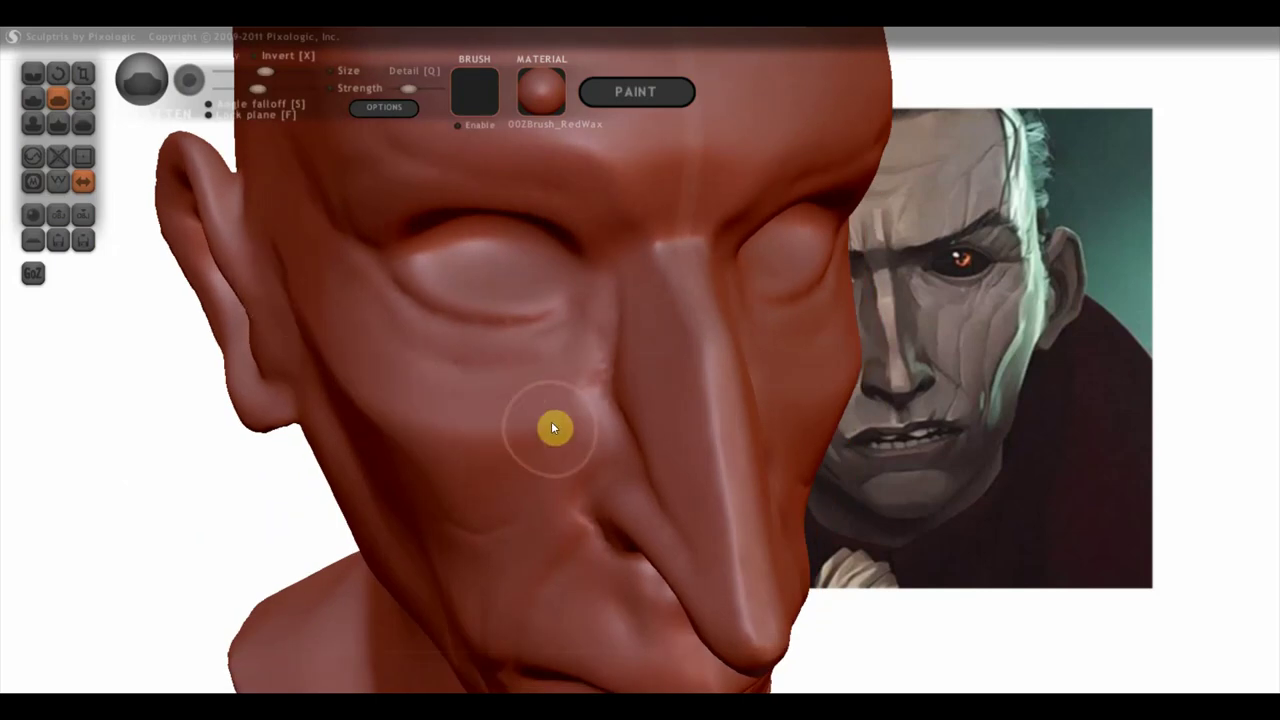
mouse_move(492, 487)
right_mouse_down()
mouse_move(614, 457)
mouse_move(480, 437)
mouse_move(648, 438)
right_mouse_up()
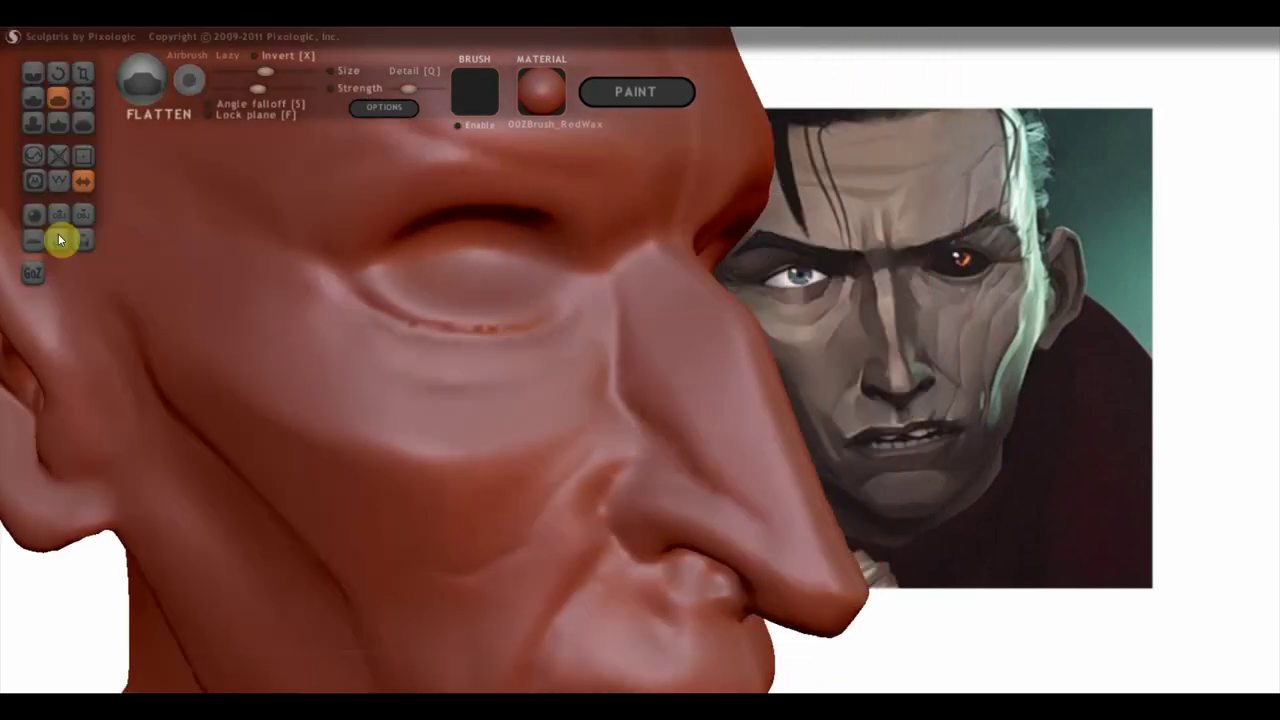
Step: Extend and soften a crease along the nose bridge using a larger Crease brush
left_click(32, 74)
right_click_drag(606, 352, 632, 362)
left_click_drag(243, 71, 262, 72)
right_click_drag(587, 270, 631, 340)
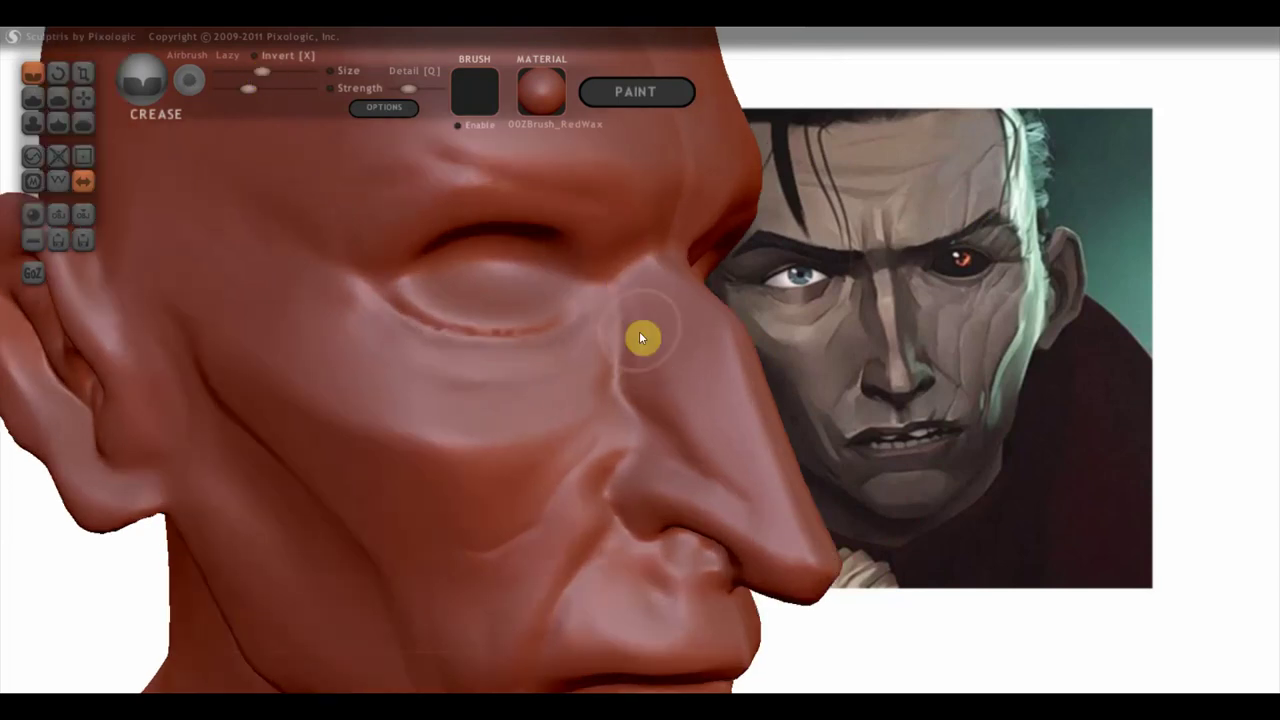
mouse_move(661, 342)
left_mouse_down()
mouse_move(640, 302)
mouse_move(643, 380)
left_mouse_up()
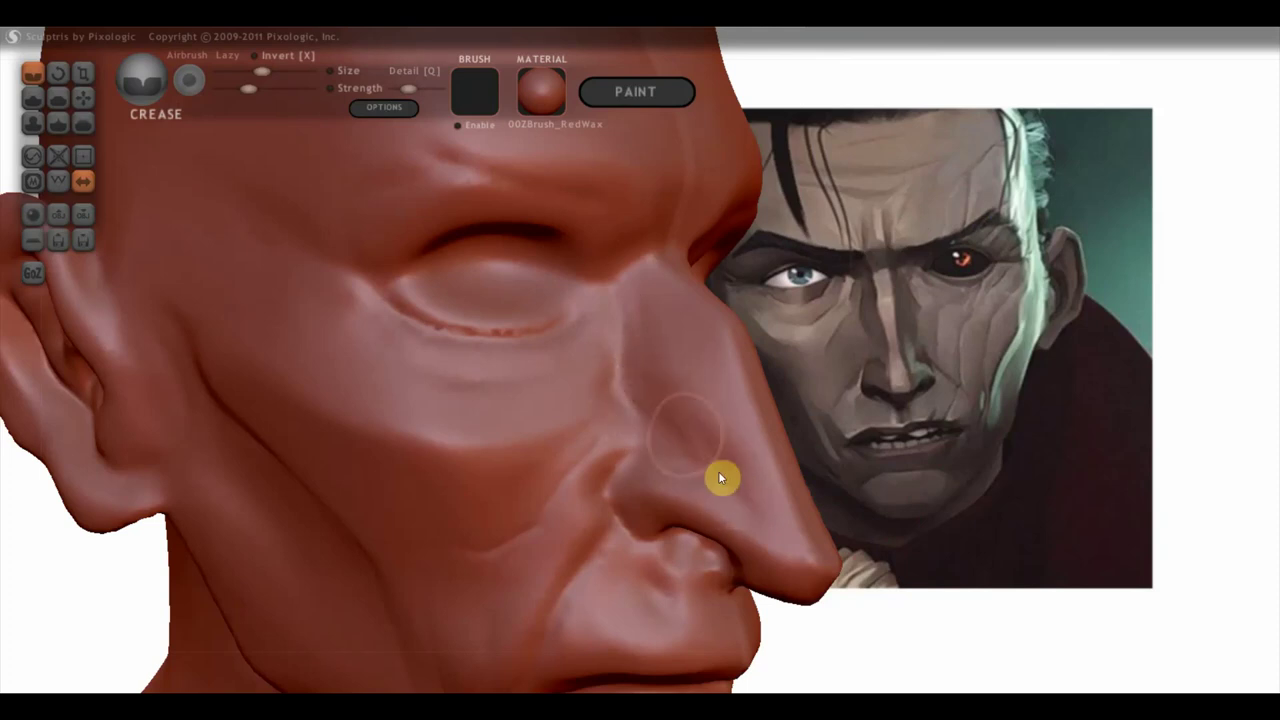
mouse_move(660, 402)
left_mouse_down()
mouse_move(631, 294)
mouse_move(651, 417)
mouse_move(743, 497)
mouse_move(663, 408)
left_mouse_up()
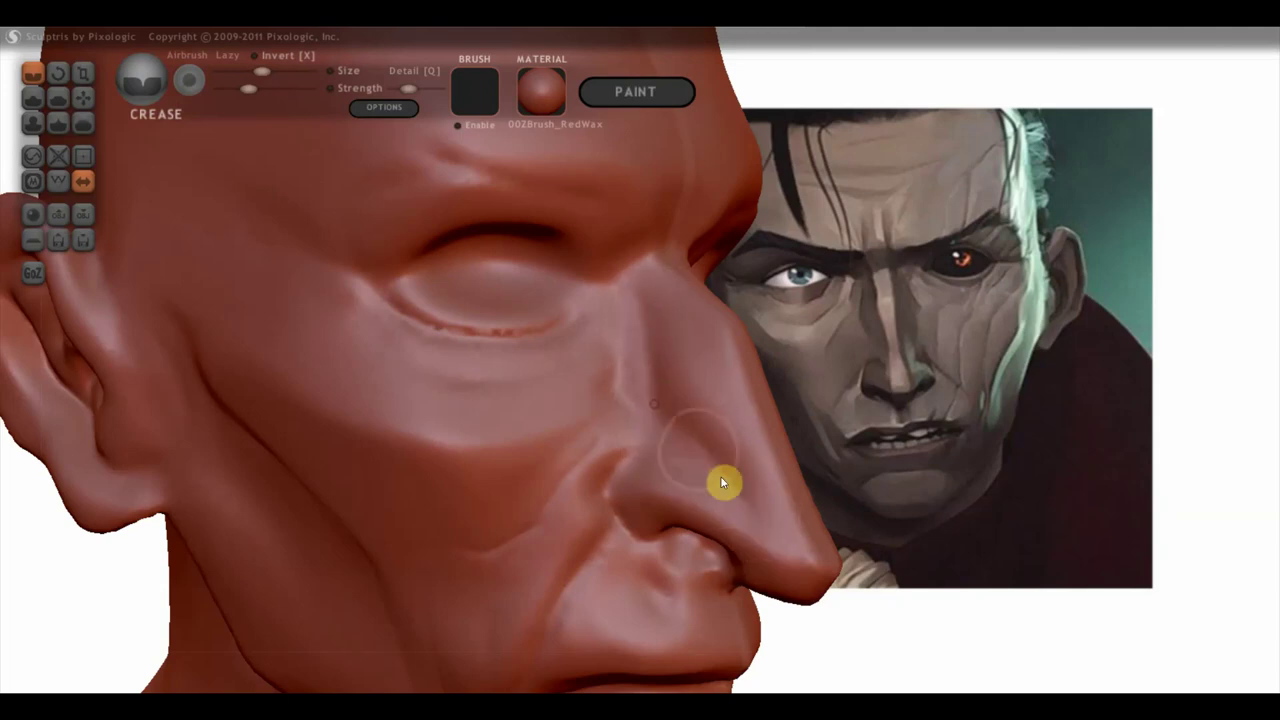
mouse_move(733, 530)
right_mouse_down()
mouse_move(546, 527)
mouse_move(652, 525)
mouse_move(650, 480)
right_mouse_up()
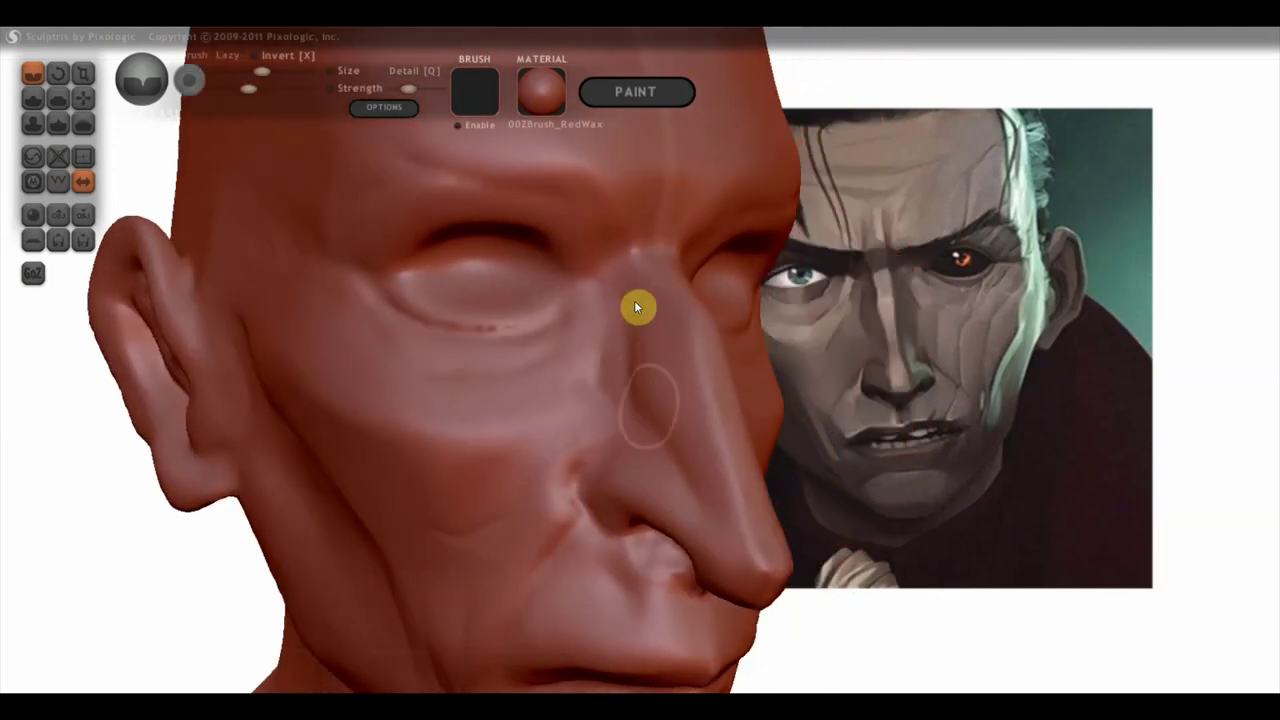
Step: Build up the fold running down from the nostril with the Draw brush
key("c")
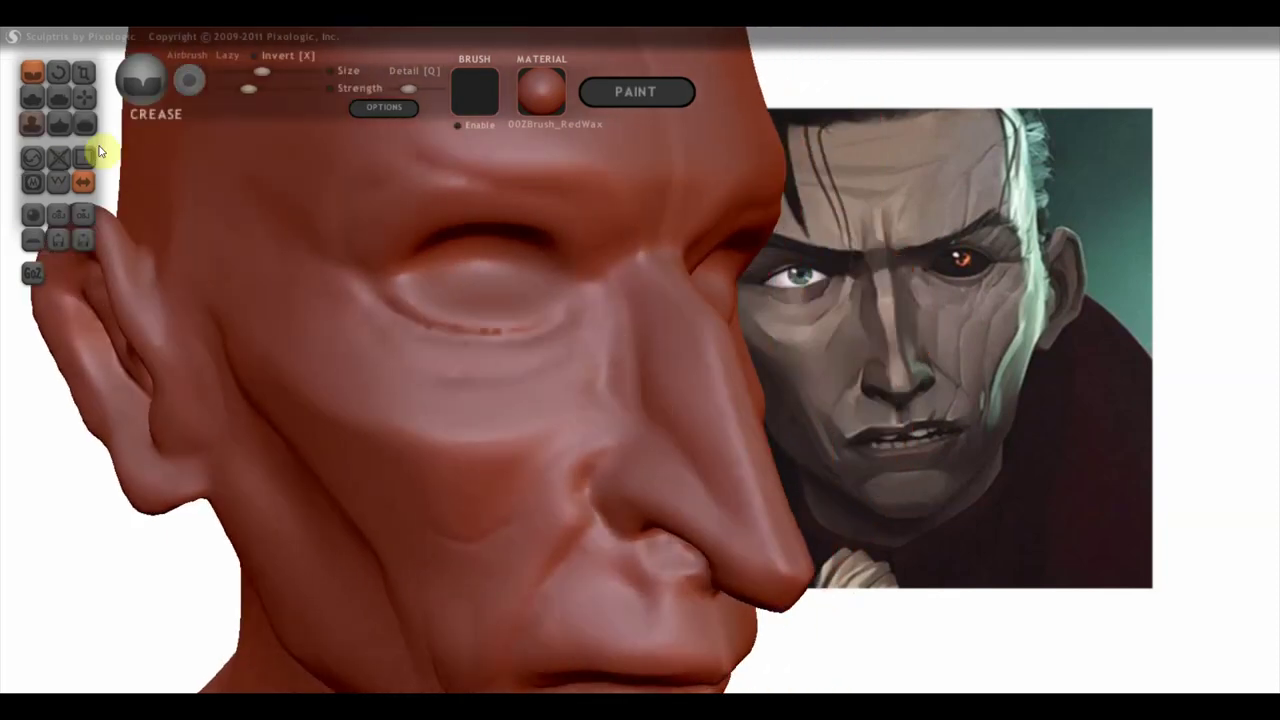
left_click(33, 97)
mouse_move(516, 366)
right_mouse_down()
mouse_move(616, 409)
mouse_move(614, 378)
right_mouse_up()
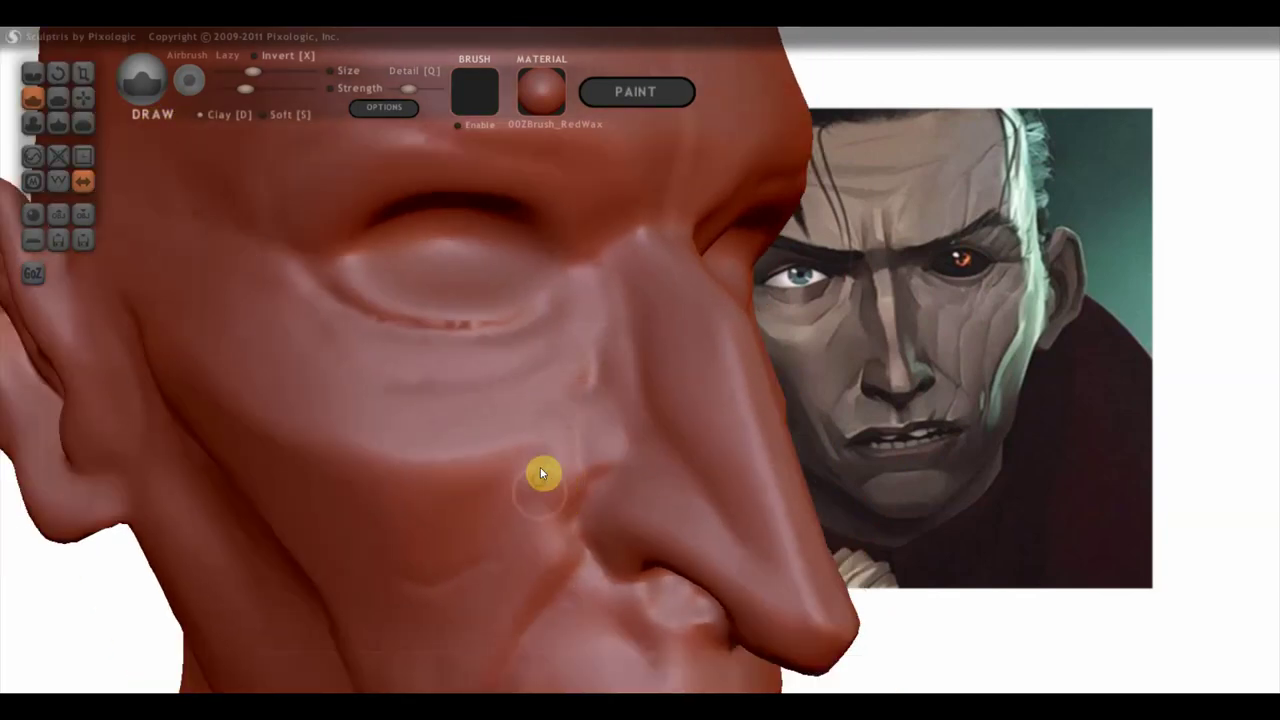
left_click_drag(620, 455, 550, 530)
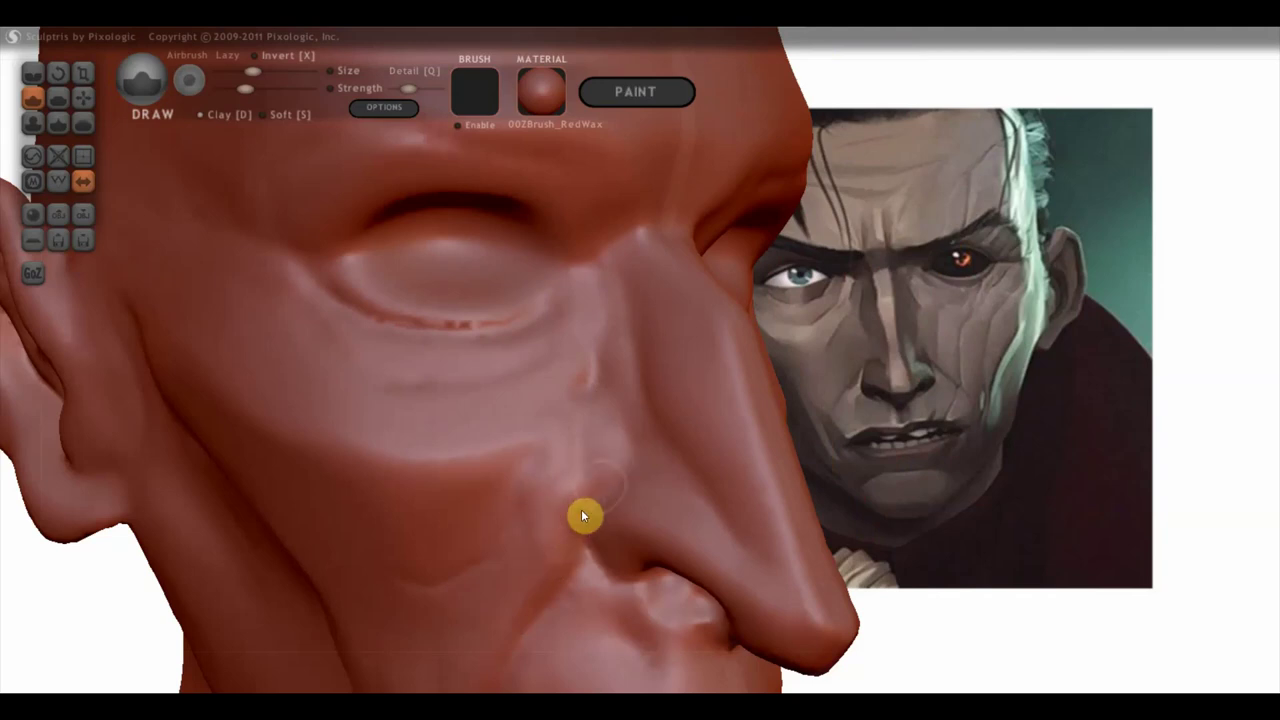
right_click_drag(562, 532, 610, 538)
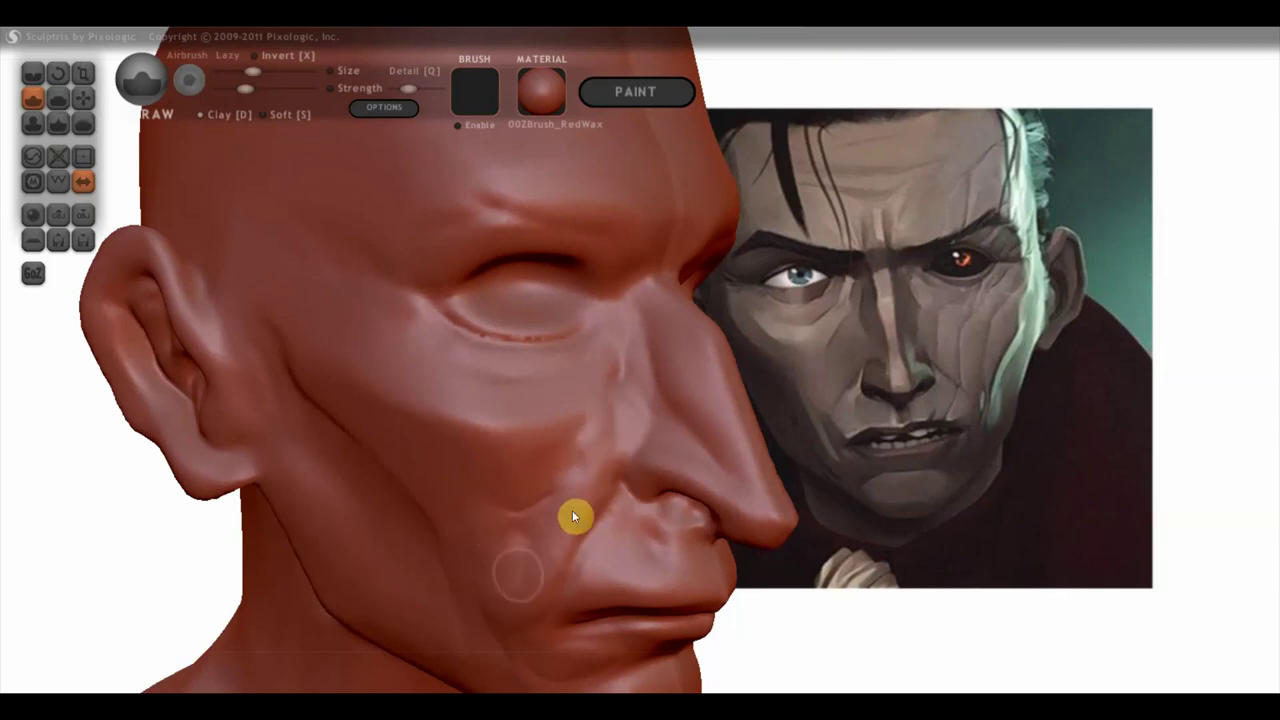
Step: Select Flatten, zoom in and rotate toward a front view
left_click(57, 100)
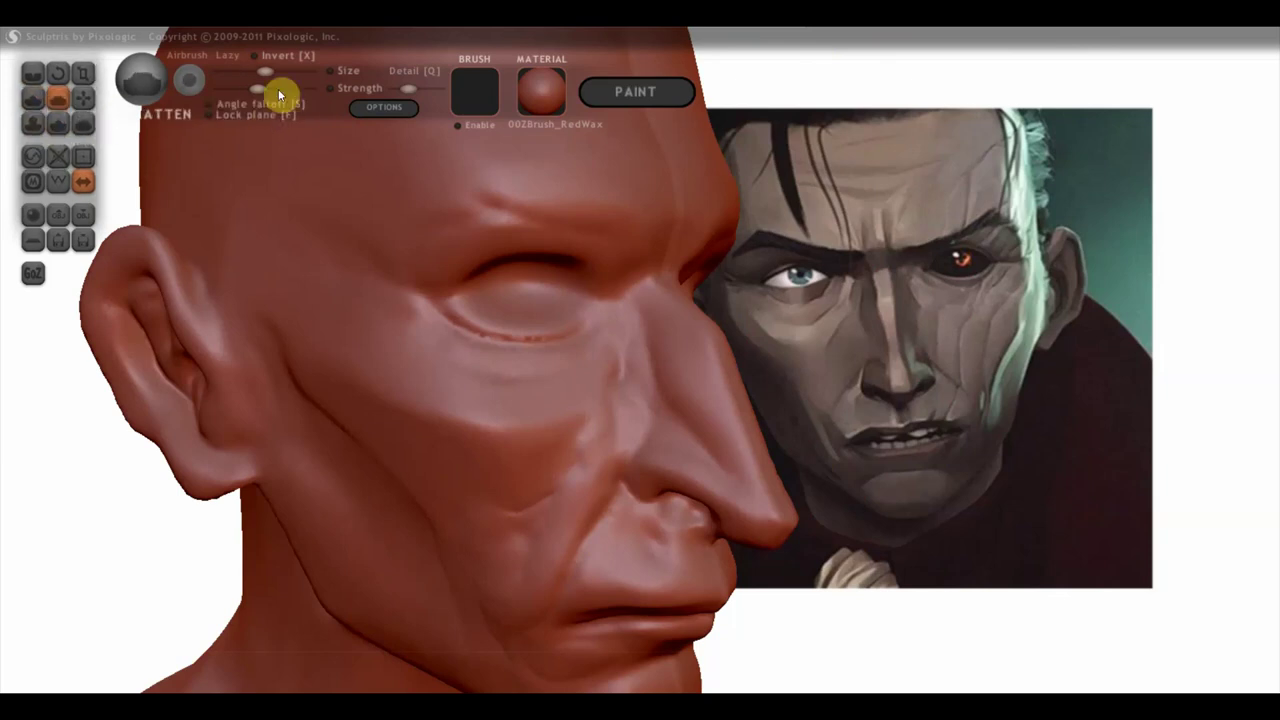
scroll(400, 290, "up", 1)
scroll(530, 440, "up", 1)
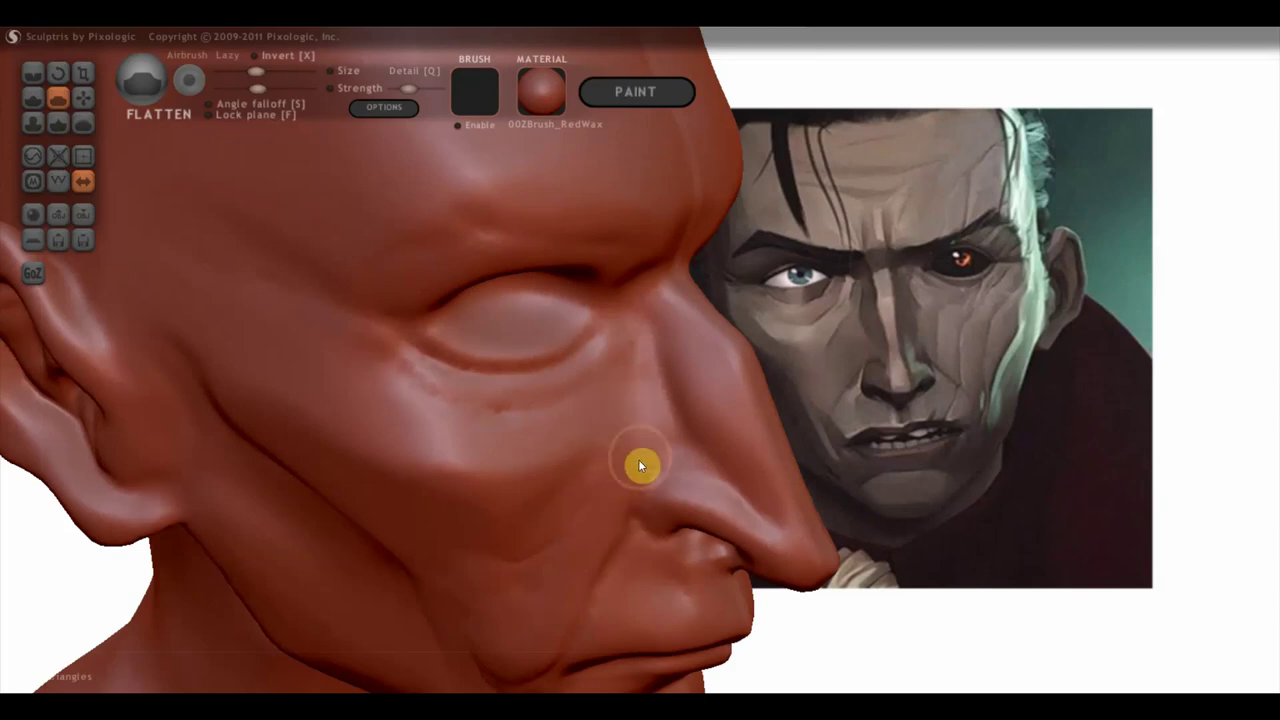
mouse_move(582, 523)
right_mouse_down()
mouse_move(478, 553)
mouse_move(630, 588)
mouse_move(714, 580)
mouse_move(743, 529)
mouse_move(698, 537)
mouse_move(766, 537)
right_mouse_up()
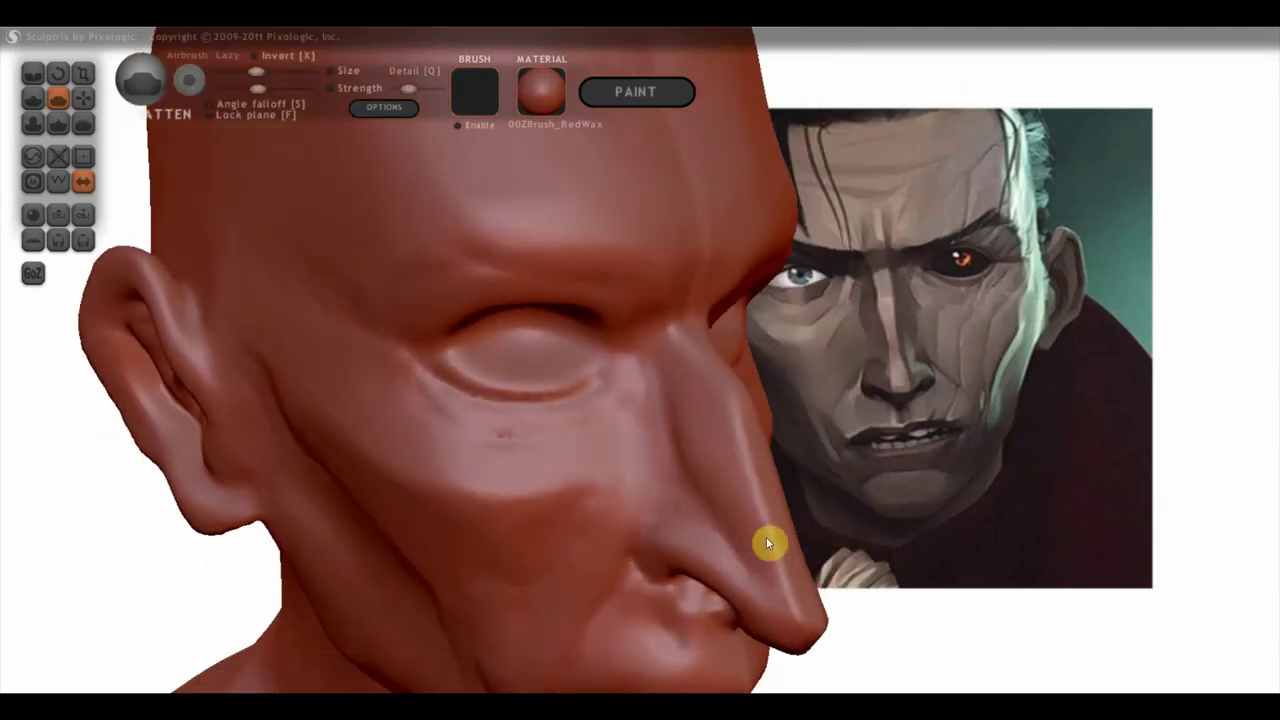
left_click(85, 95)
Step: Pull the nostril crease and wing outward into a new shape with the Grab brush
right_click_drag(540, 352, 667, 513)
scroll(733, 570, "up", 3)
right_click_drag(735, 577, 606, 434)
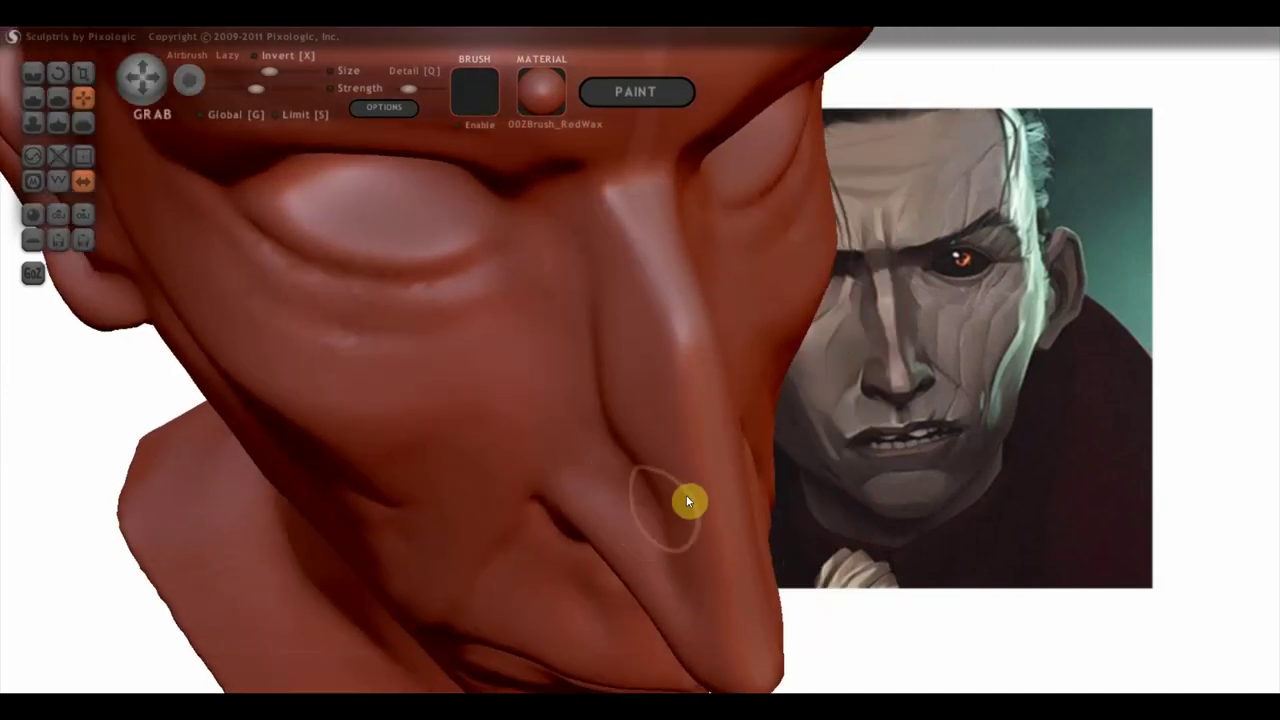
left_click_drag(571, 520, 576, 506)
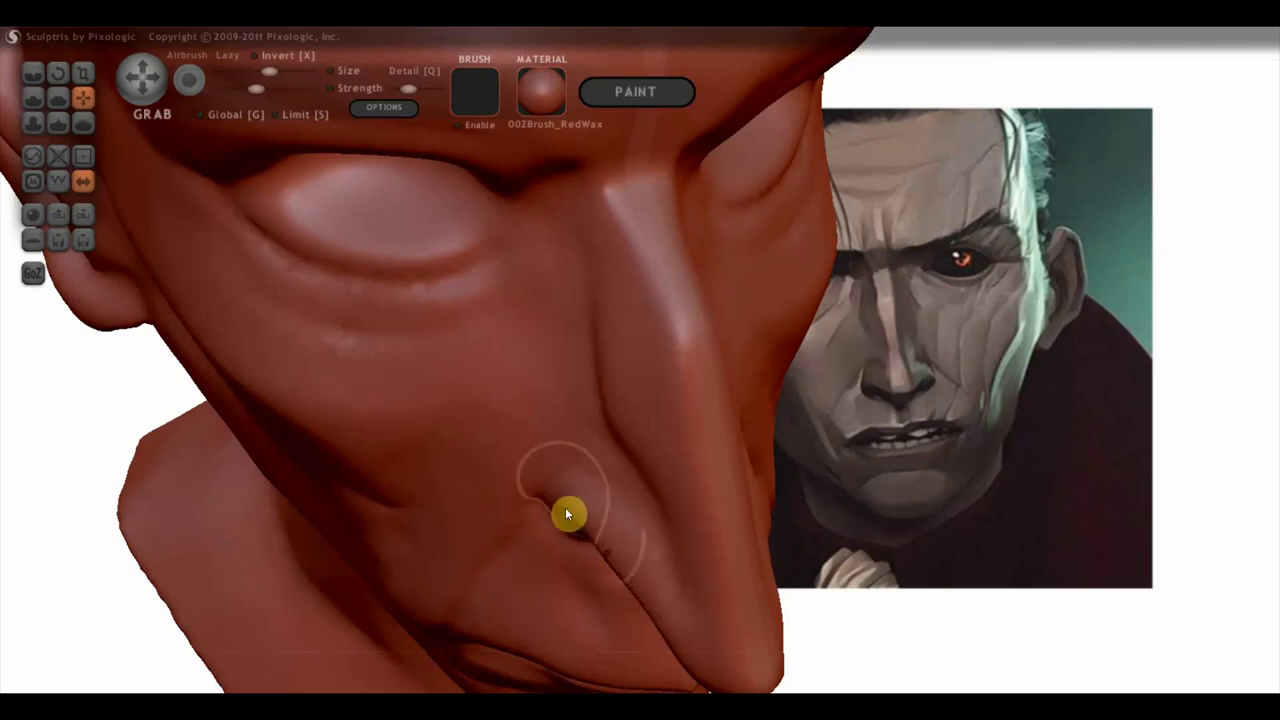
left_click_drag(577, 550, 604, 555)
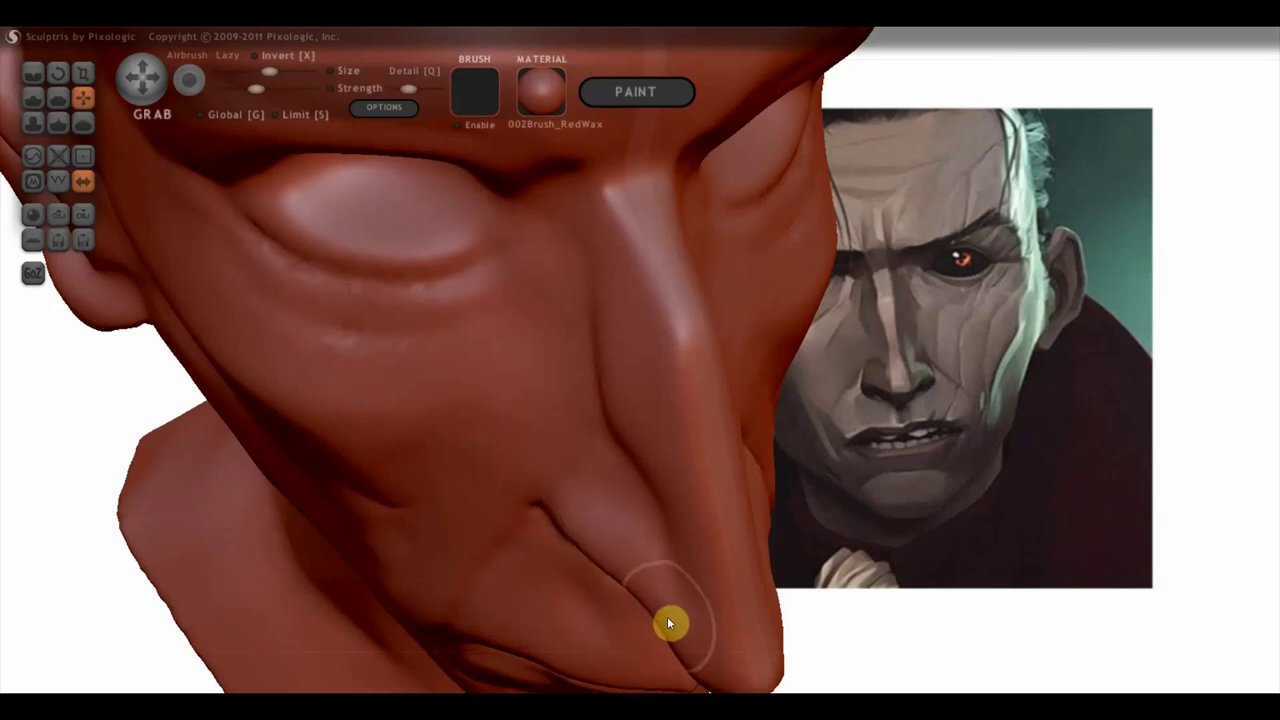
right_click_drag(676, 608, 622, 418)
left_click_drag(623, 499, 651, 491)
mouse_move(651, 497)
right_mouse_down()
mouse_move(677, 410)
mouse_move(806, 391)
mouse_move(771, 417)
mouse_move(652, 390)
right_mouse_up()
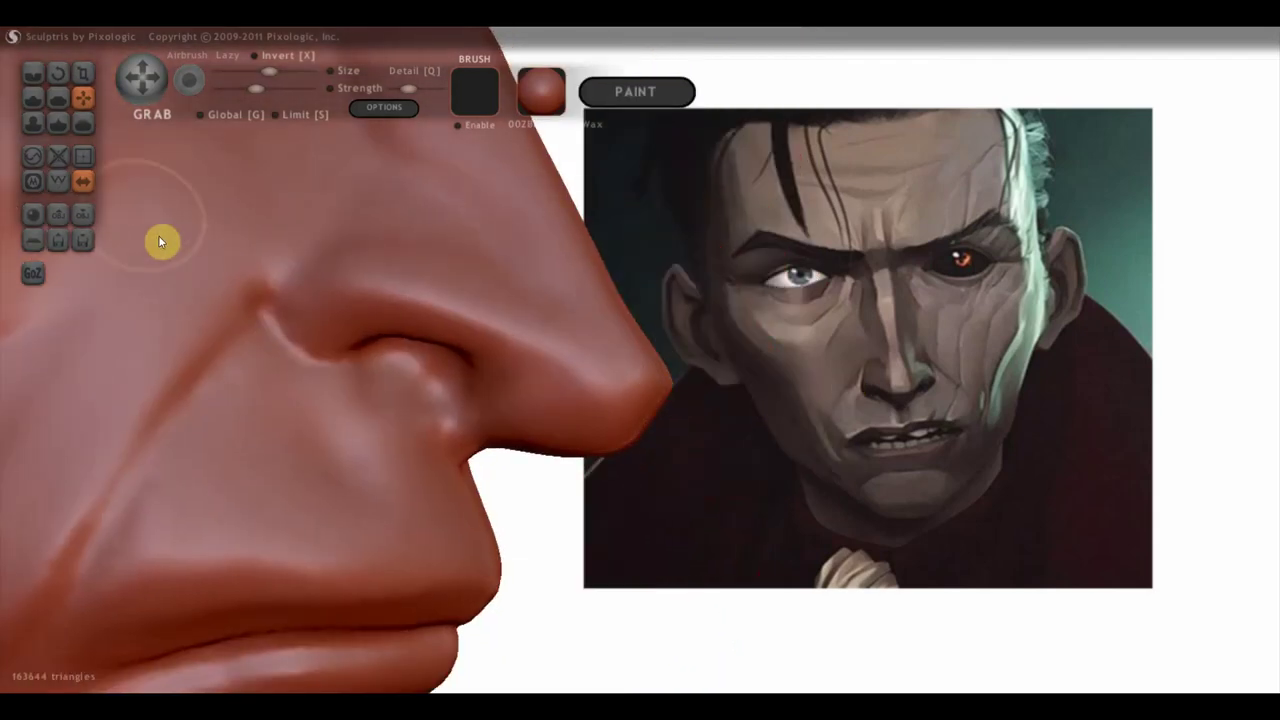
Step: Flatten the crease under the nose, the nostril crease and the nose bridge
left_click(58, 98)
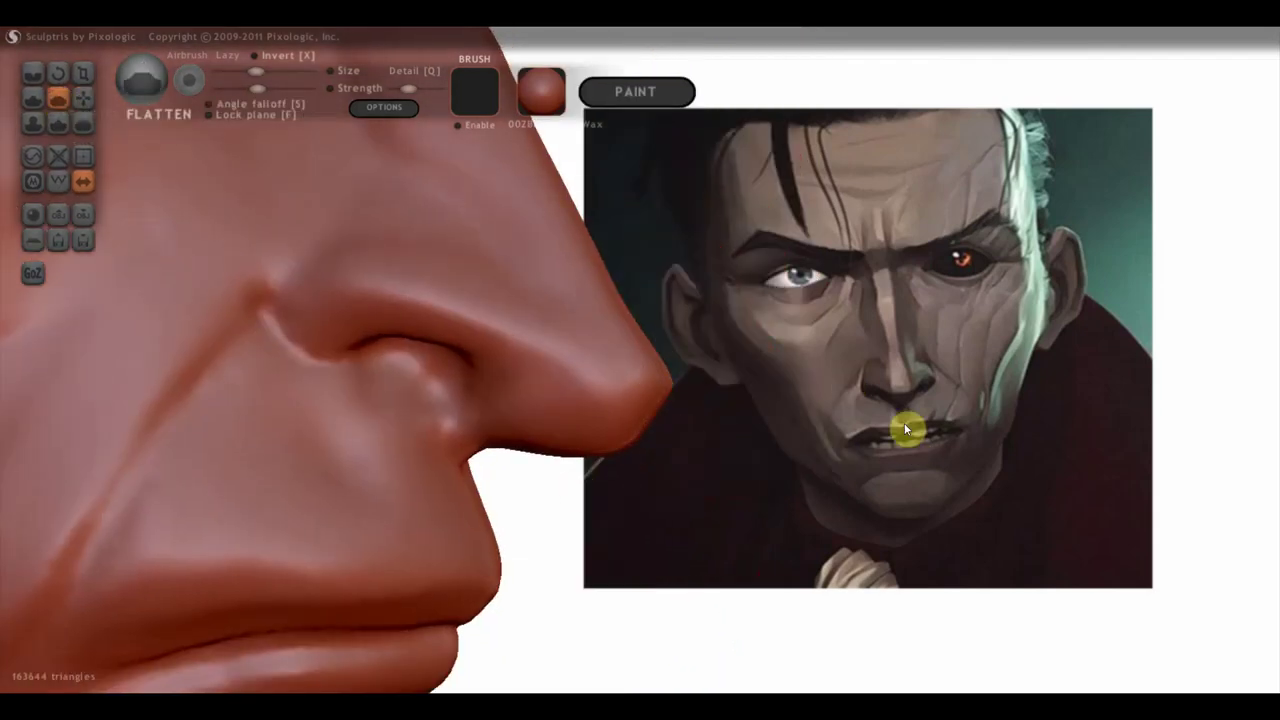
mouse_move(532, 491)
right_mouse_down()
mouse_move(486, 504)
mouse_move(549, 428)
right_mouse_up()
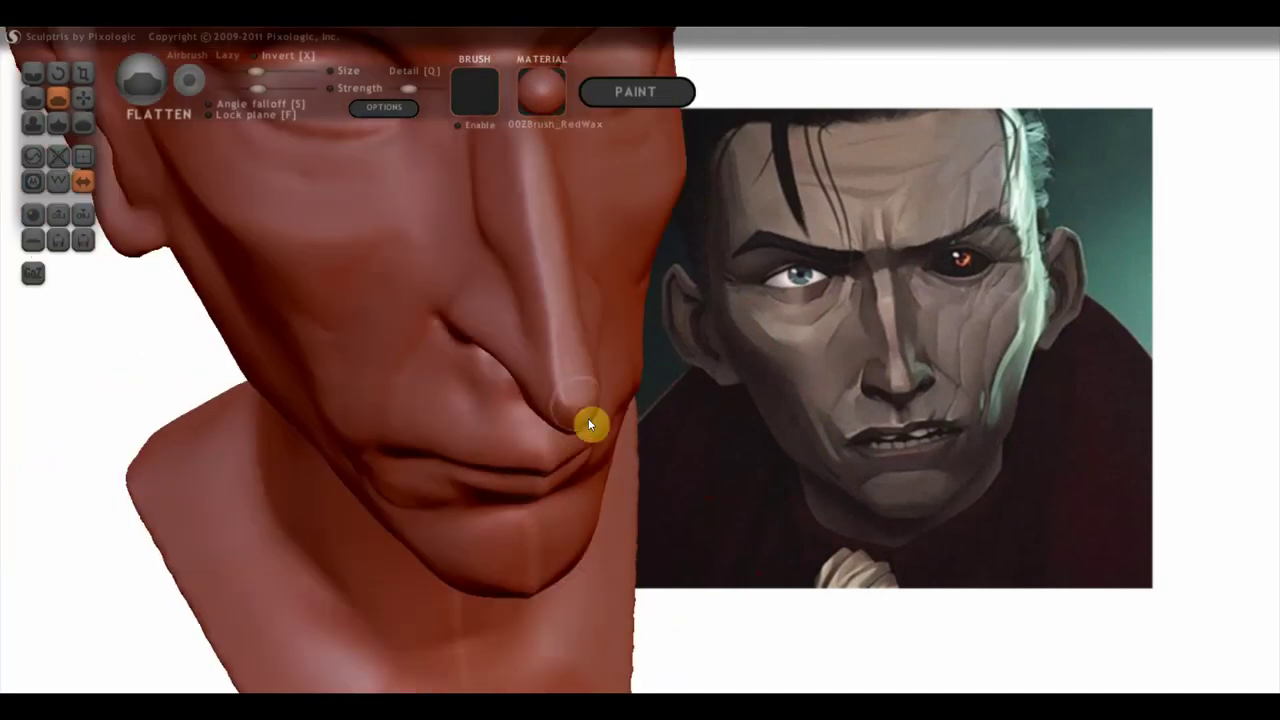
mouse_move(577, 416)
right_mouse_down()
mouse_move(701, 418)
mouse_move(768, 391)
mouse_move(708, 380)
mouse_move(708, 403)
mouse_move(633, 449)
right_mouse_up()
mouse_move(610, 424)
left_mouse_down()
mouse_move(580, 383)
mouse_move(537, 380)
mouse_move(583, 383)
mouse_move(627, 410)
left_mouse_up()
mouse_move(549, 376)
left_mouse_down()
mouse_move(583, 366)
mouse_move(529, 380)
mouse_move(614, 386)
left_mouse_up()
mouse_move(564, 290)
left_mouse_down()
mouse_move(563, 257)
mouse_move(497, 166)
mouse_move(557, 218)
mouse_move(621, 314)
mouse_move(537, 199)
mouse_move(627, 345)
left_mouse_up()
mouse_move(627, 345)
right_mouse_down()
mouse_move(434, 363)
mouse_move(466, 346)
mouse_move(466, 466)
mouse_move(450, 458)
mouse_move(444, 395)
right_mouse_up()
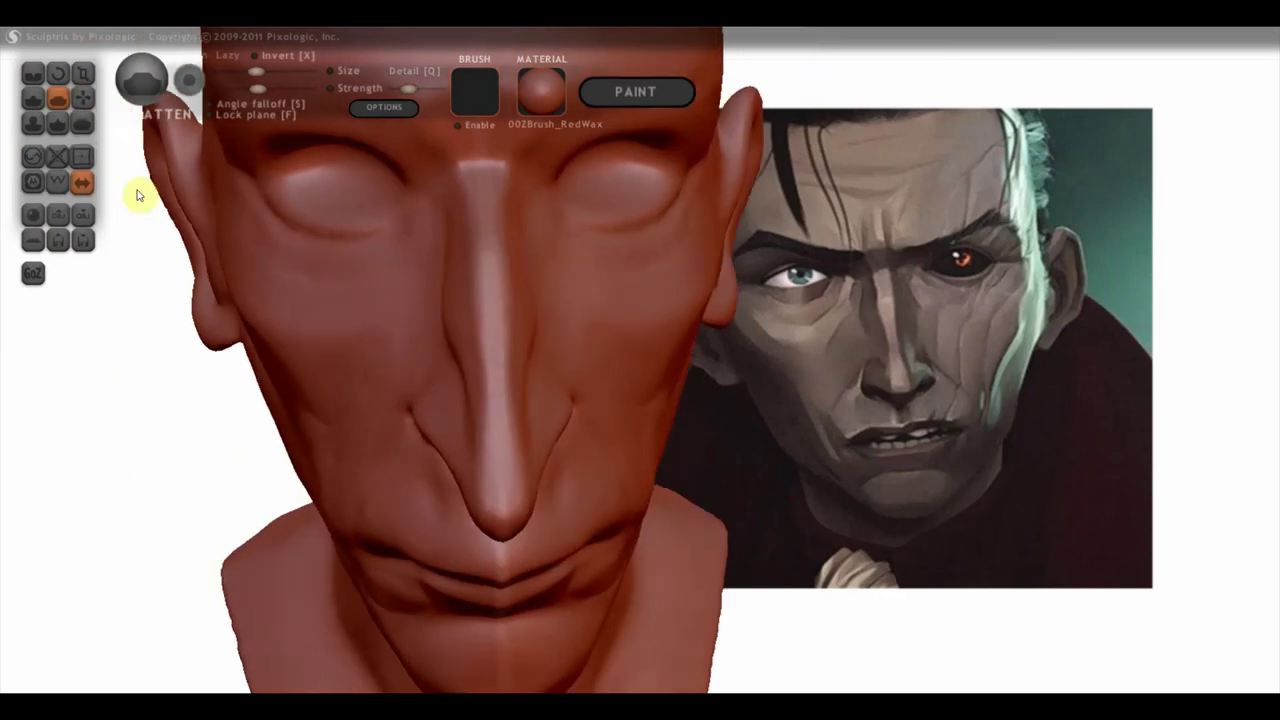
left_click(83, 97)
right_click_drag(549, 349, 447, 328)
left_click(58, 97)
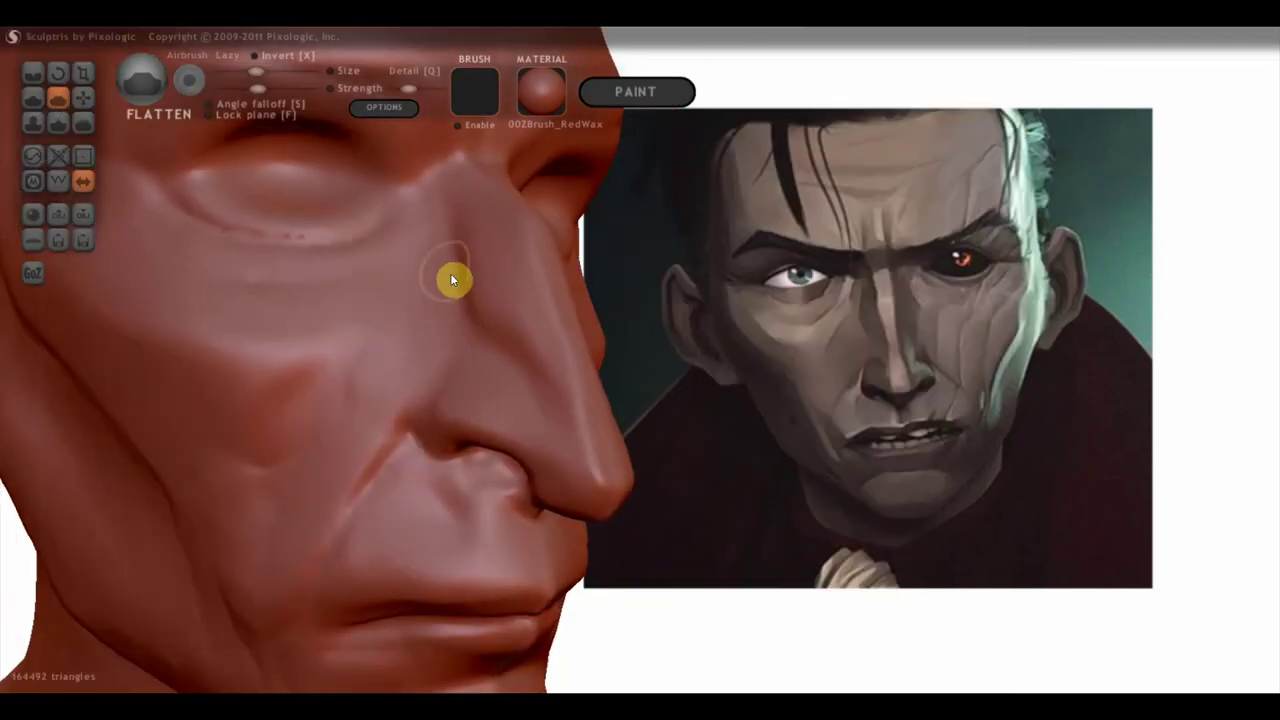
left_click(33, 97)
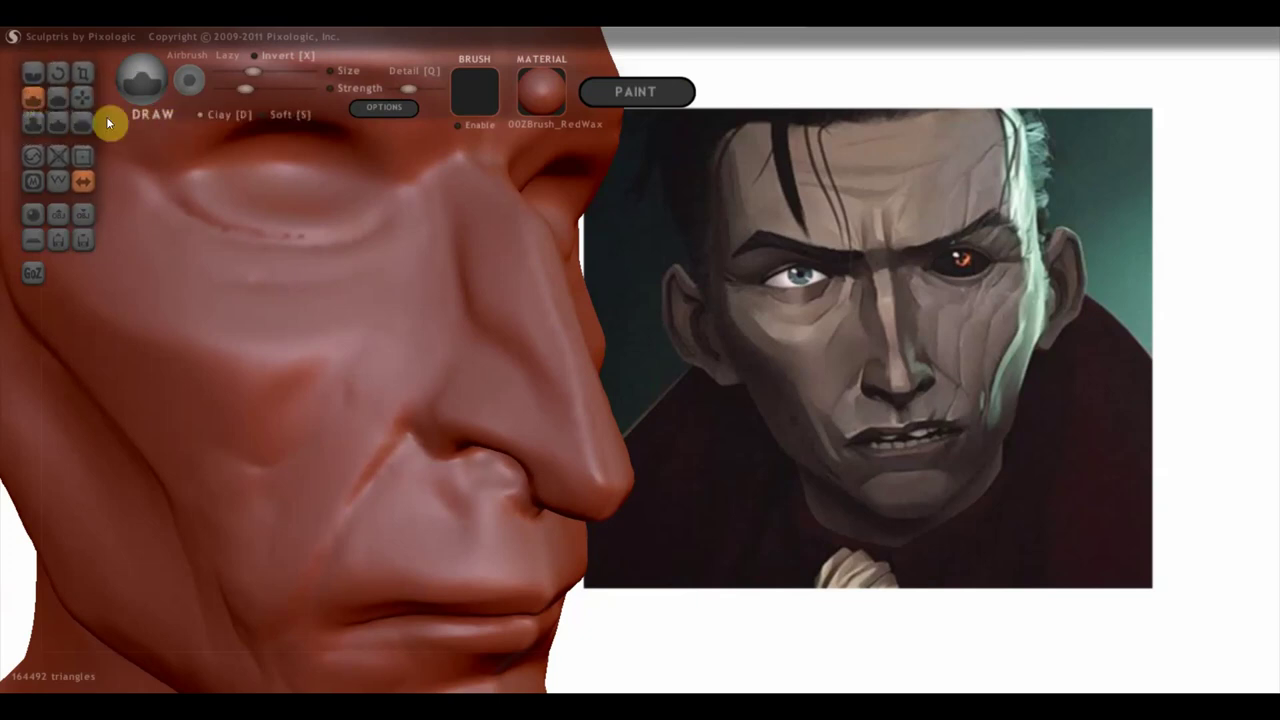
Step: Add a light Draw stroke beside the nose and toggle the brush's clay mode
left_click_drag(447, 274, 450, 284)
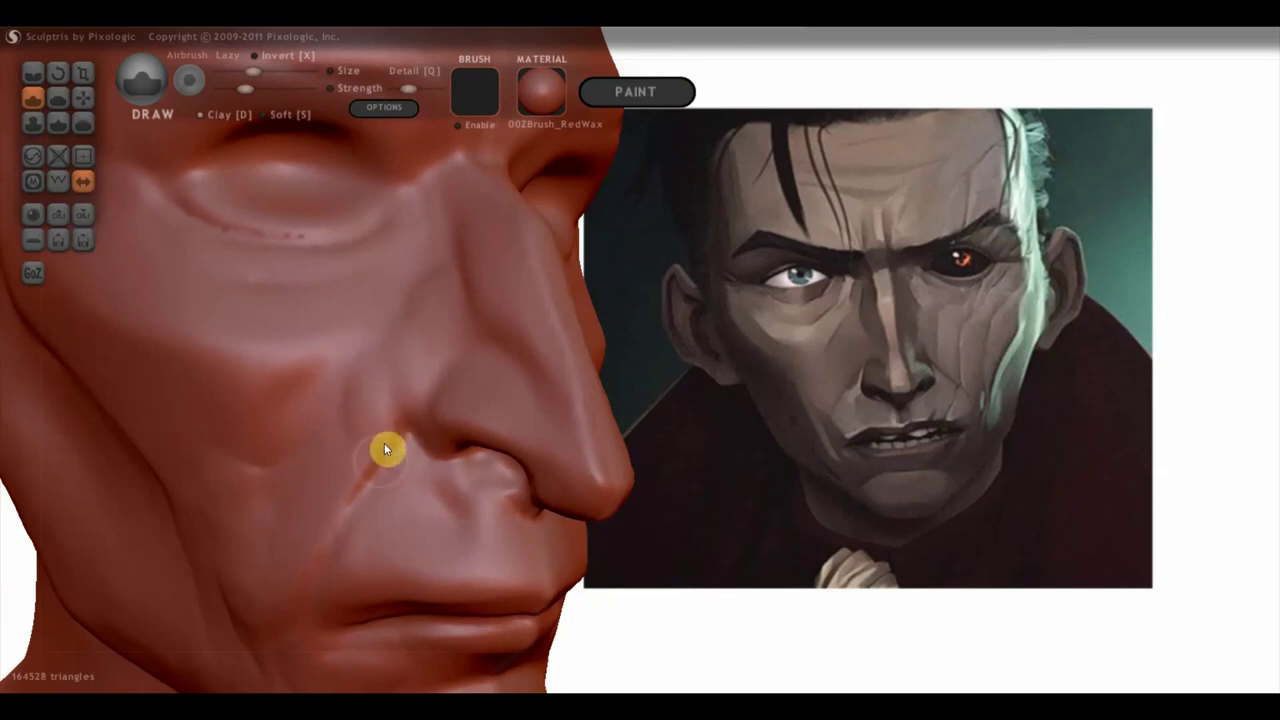
mouse_move(350, 472)
right_mouse_down()
mouse_move(418, 480)
mouse_move(409, 514)
mouse_move(374, 529)
mouse_move(400, 511)
right_mouse_up()
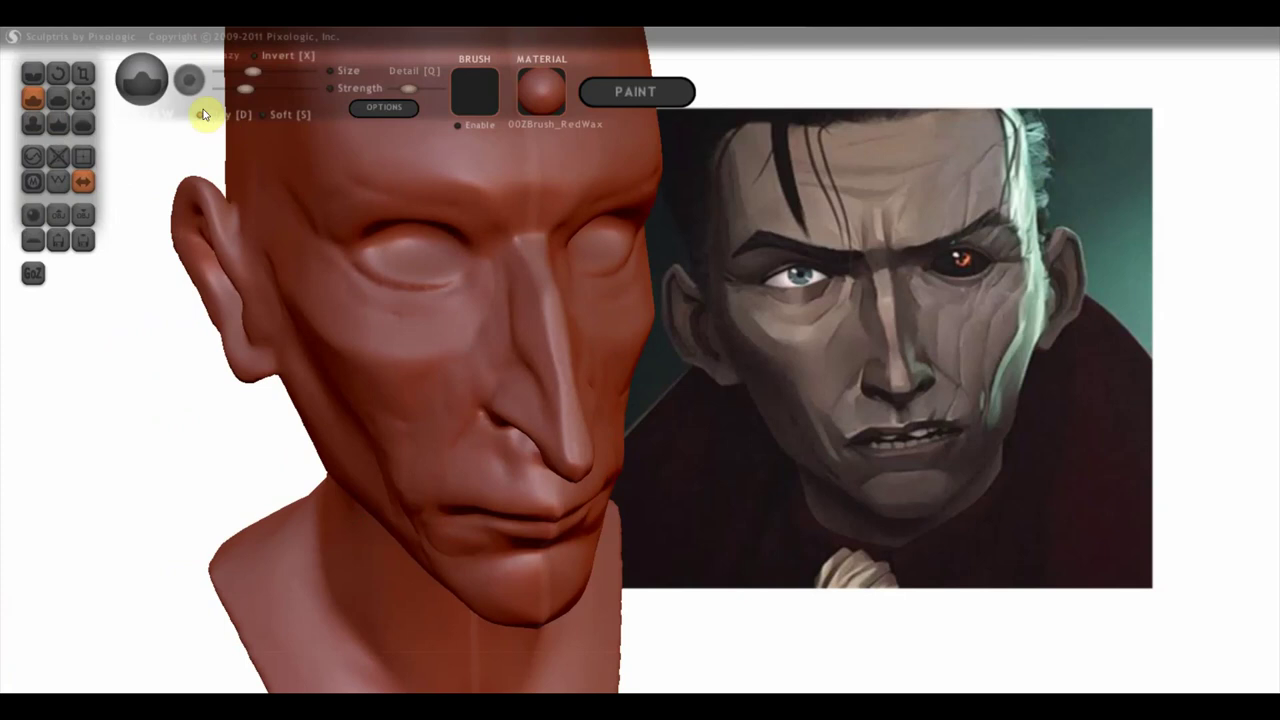
right_click_drag(345, 420, 360, 474)
scroll(380, 491, "up", 2)
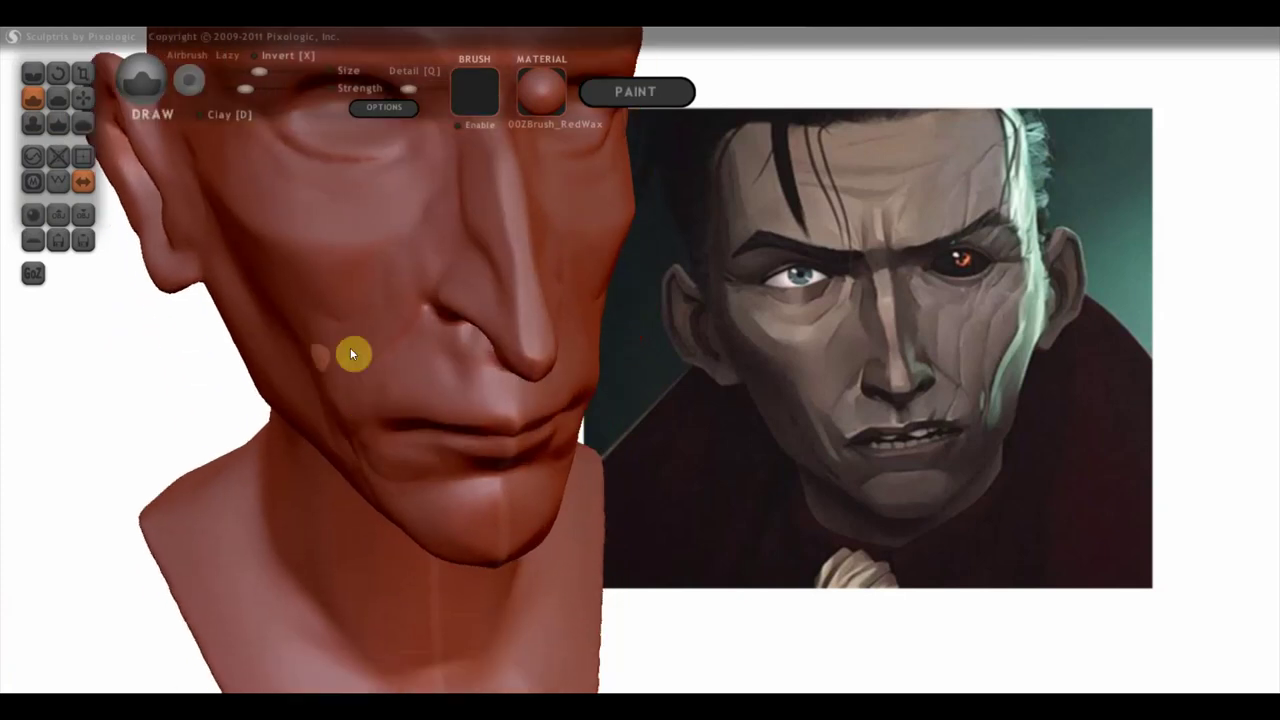
scroll(347, 366, "up", 2)
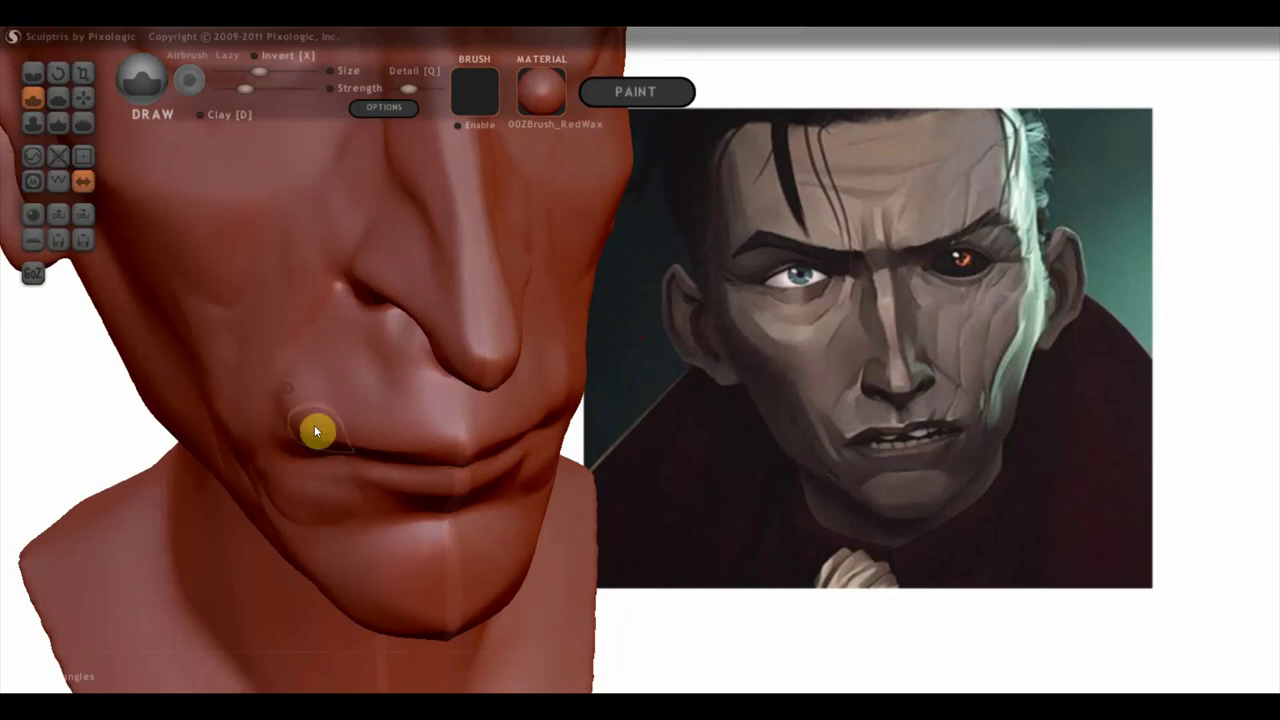
mouse_move(325, 431)
right_mouse_down()
mouse_move(309, 430)
mouse_move(363, 400)
mouse_move(269, 386)
mouse_move(294, 393)
right_mouse_up()
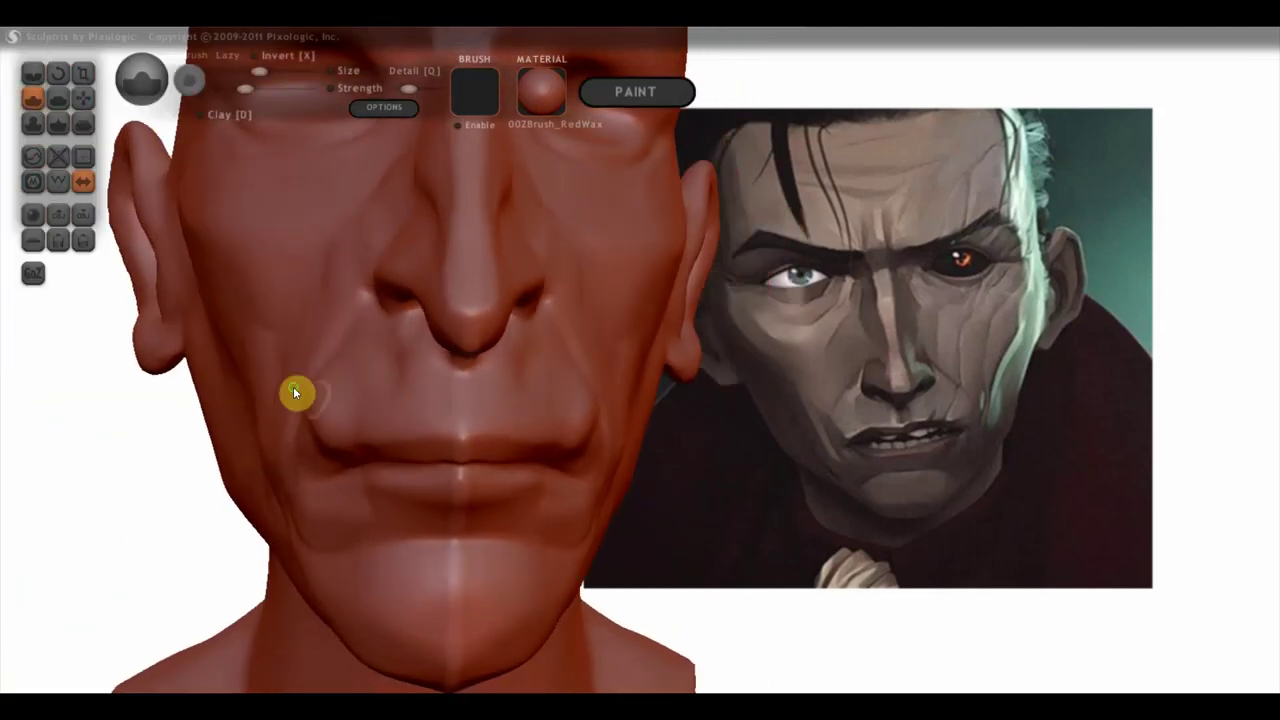
mouse_move(366, 424)
right_mouse_down()
mouse_move(425, 430)
mouse_move(468, 358)
right_mouse_up()
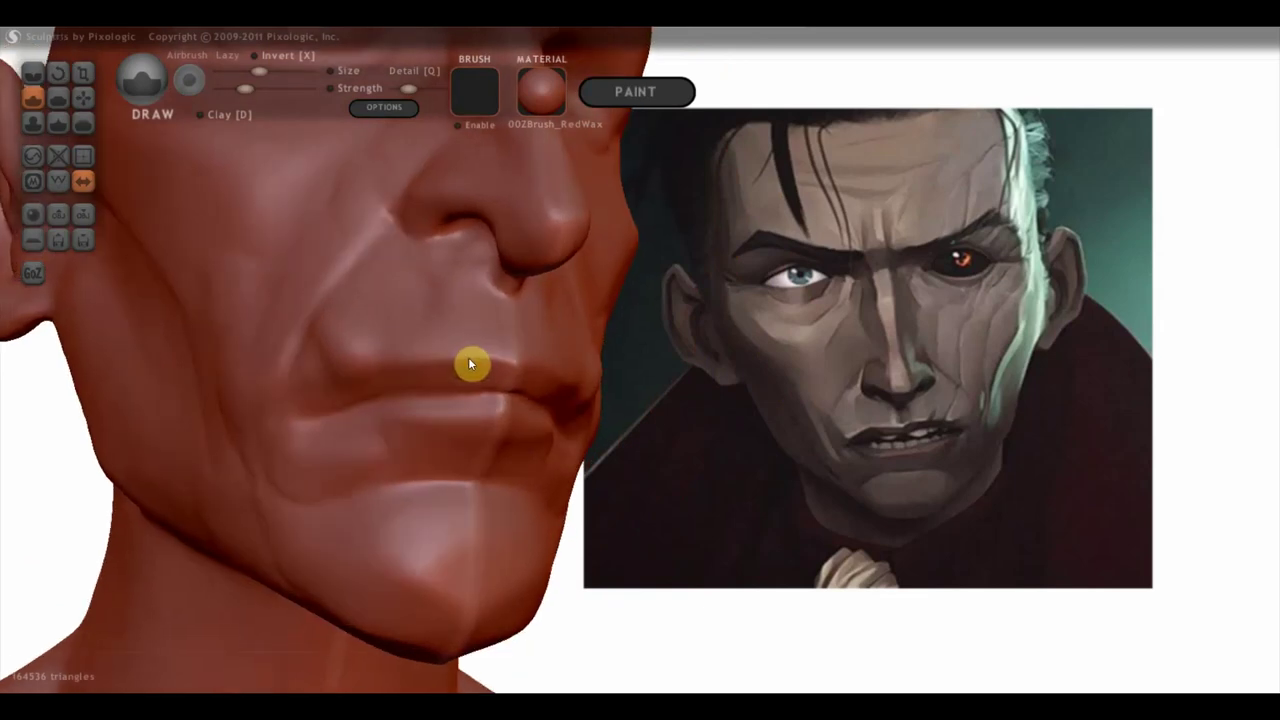
left_click(200, 115)
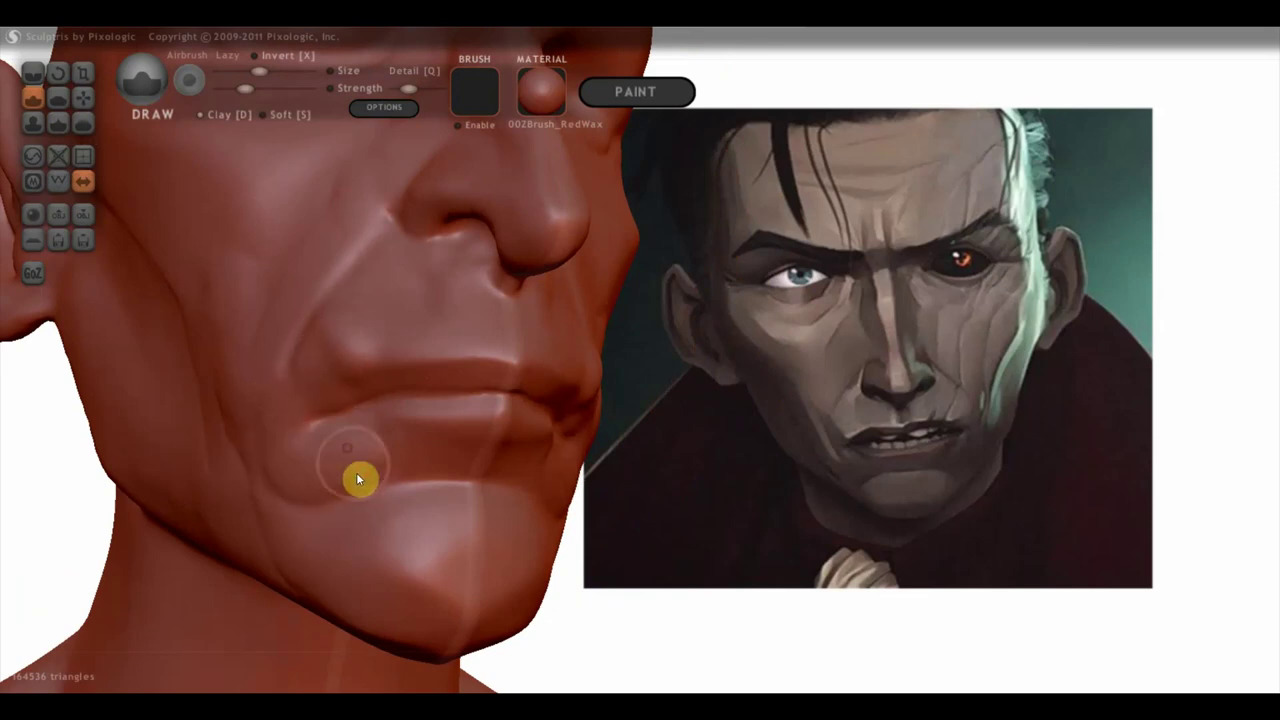
right_click_drag(357, 452, 171, 500)
right_click_drag(346, 519, 320, 486)
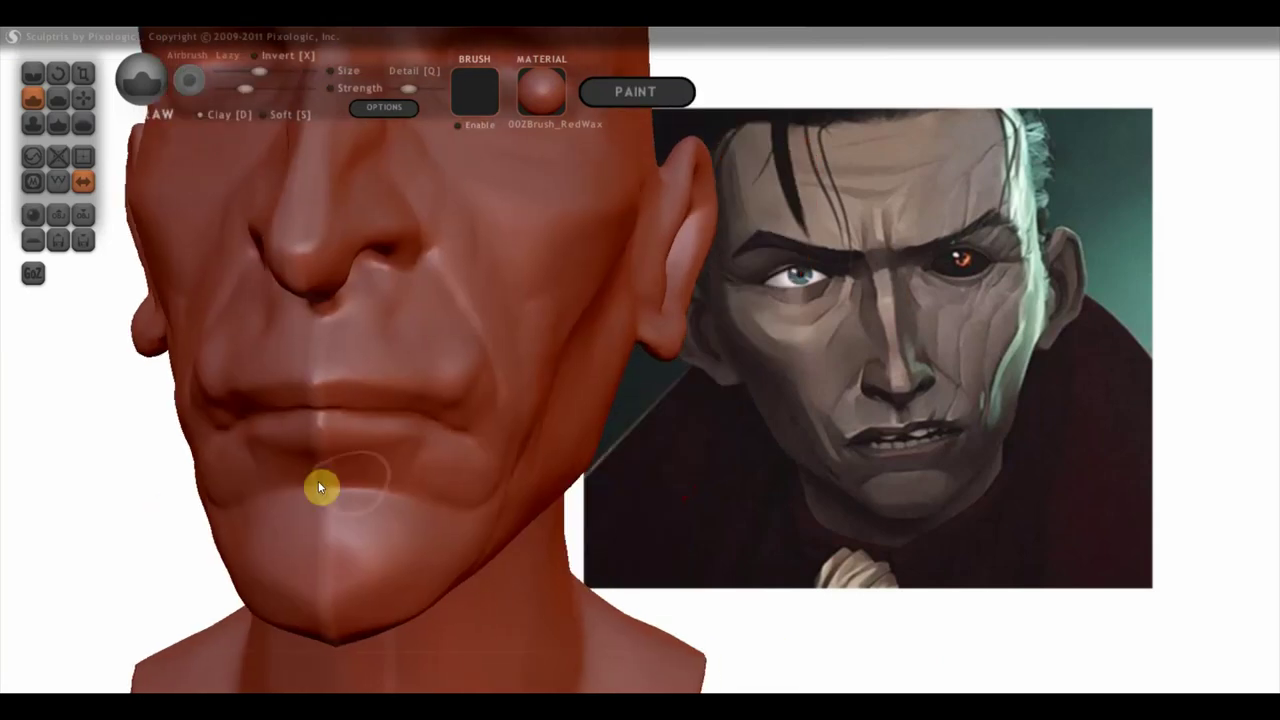
Step: Work the crease beside the mouth corner, rotating the head to check it in profile
left_click(57, 100)
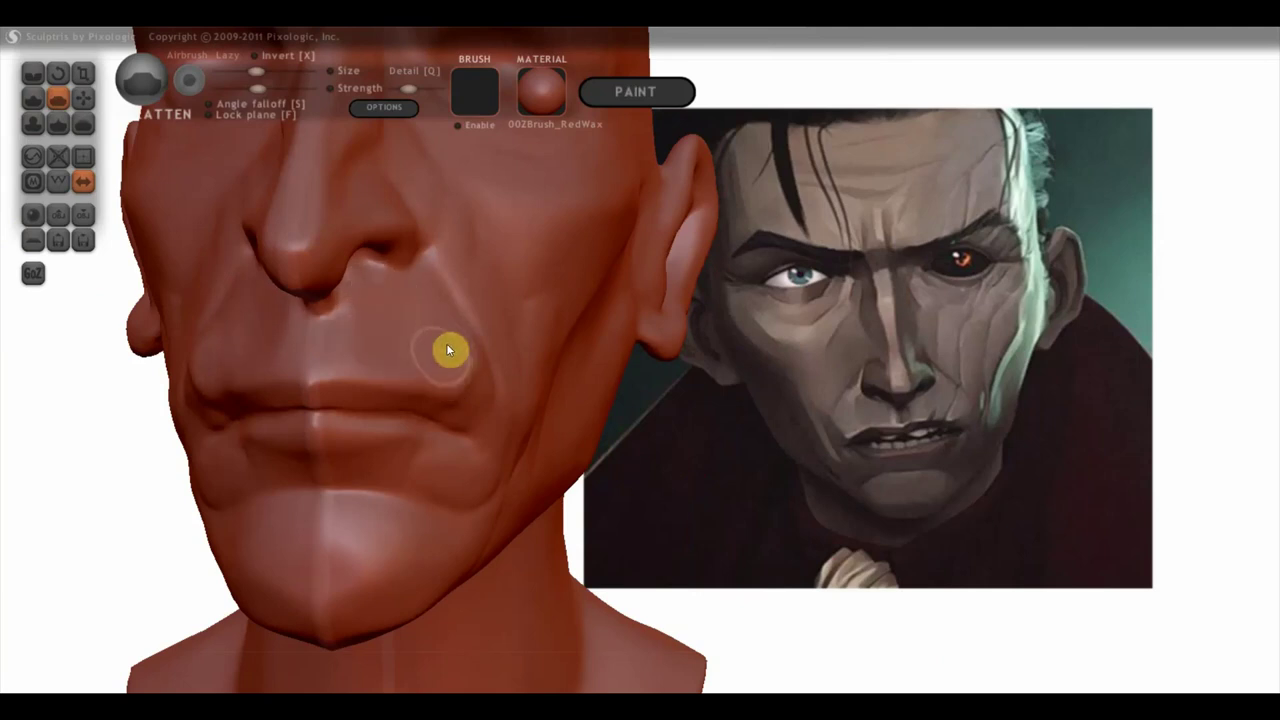
right_click_drag(414, 343, 347, 364)
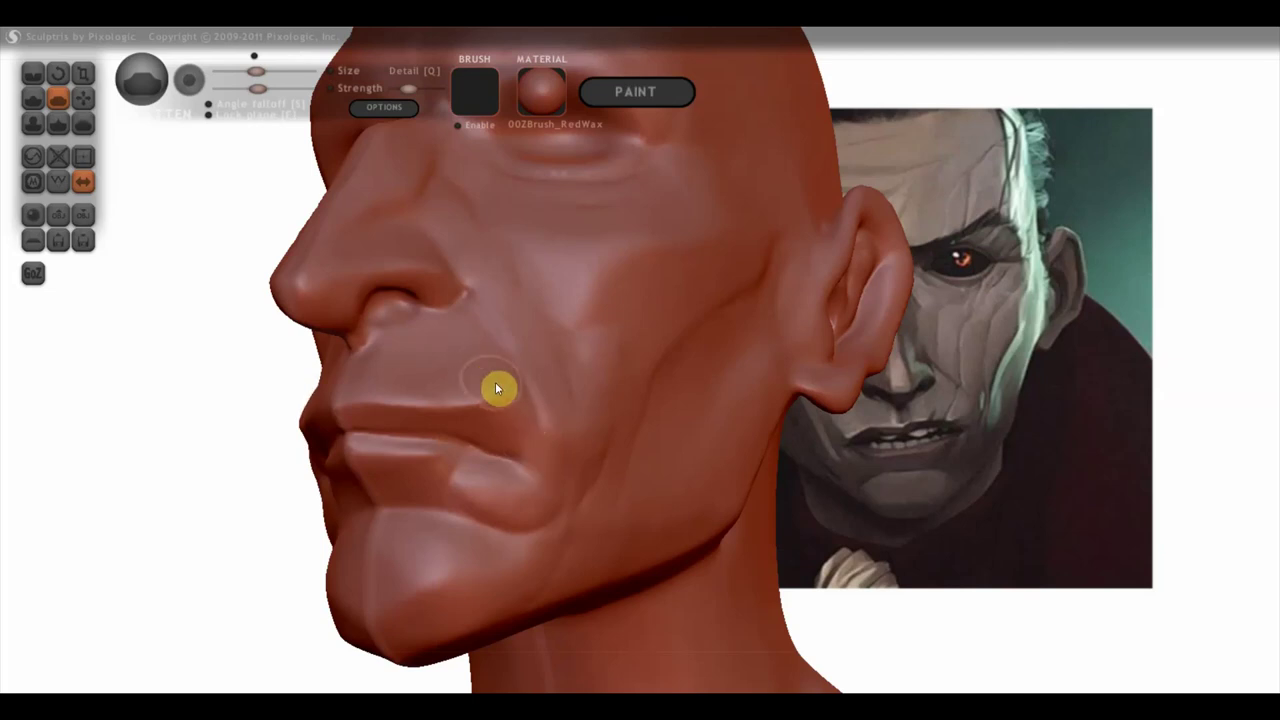
right_click_drag(562, 415, 673, 444)
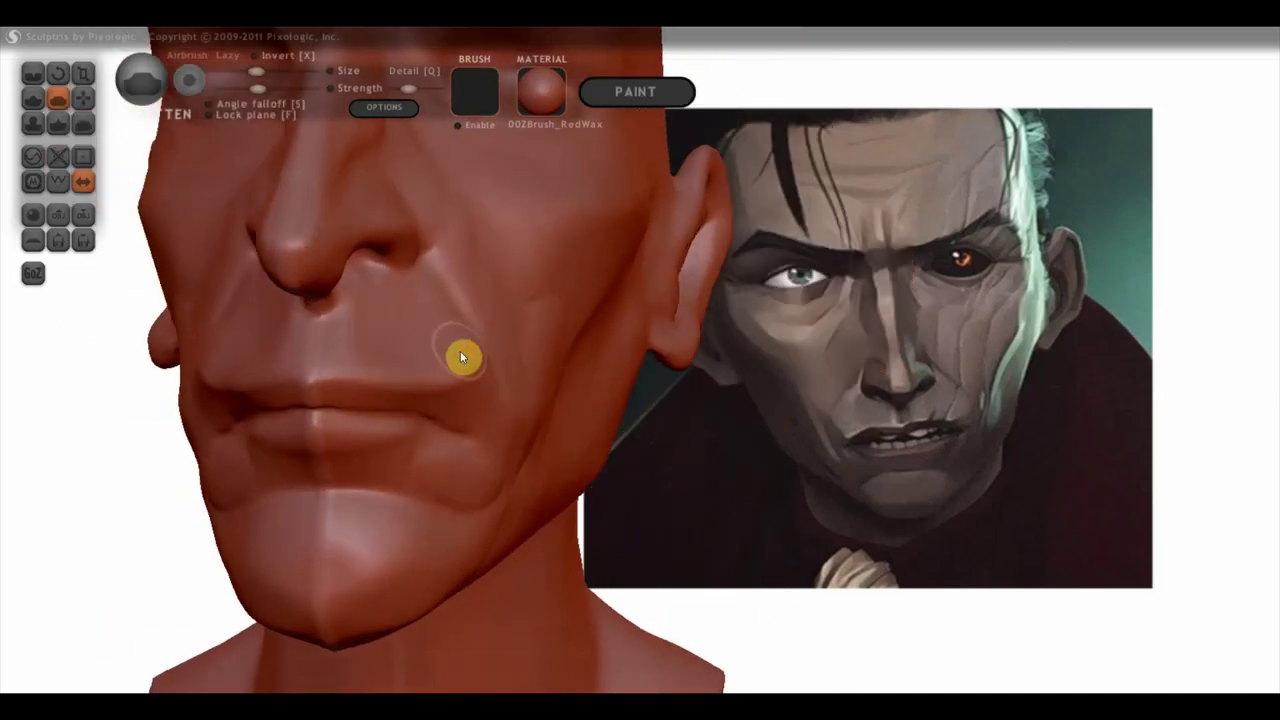
right_click_drag(472, 377, 353, 422)
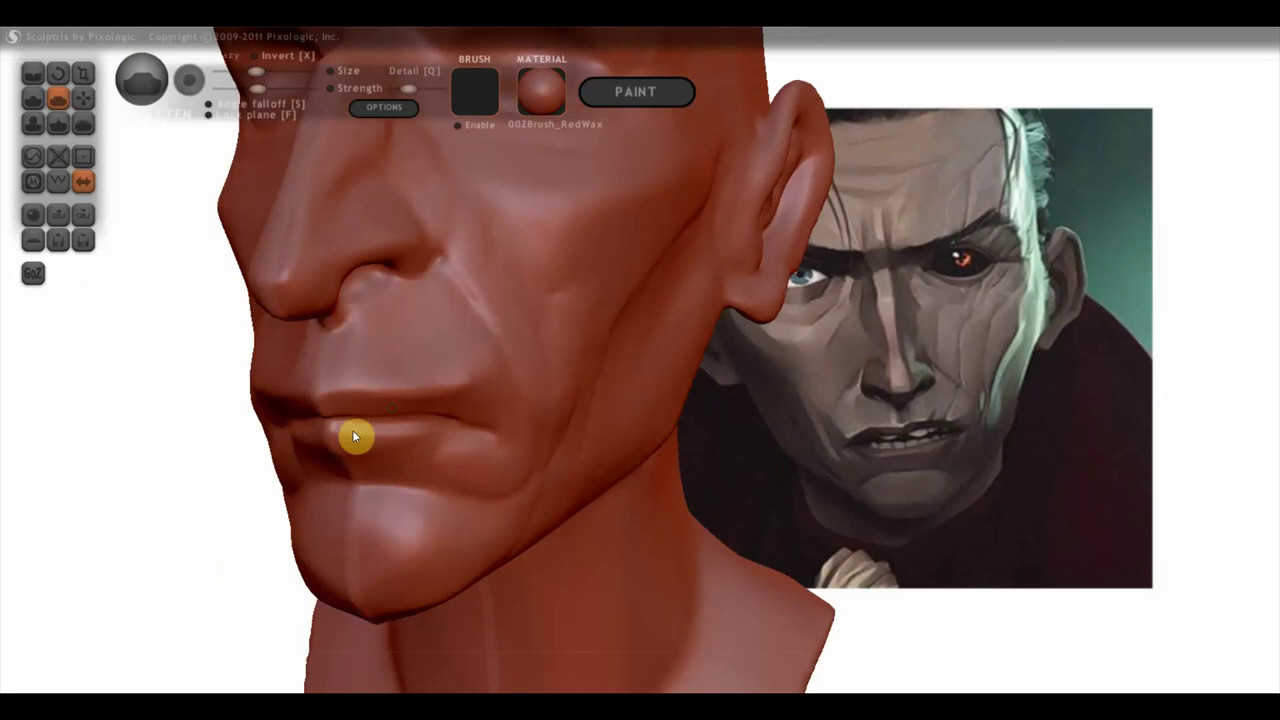
mouse_move(452, 402)
right_mouse_down()
mouse_move(506, 354)
mouse_move(522, 399)
right_mouse_up()
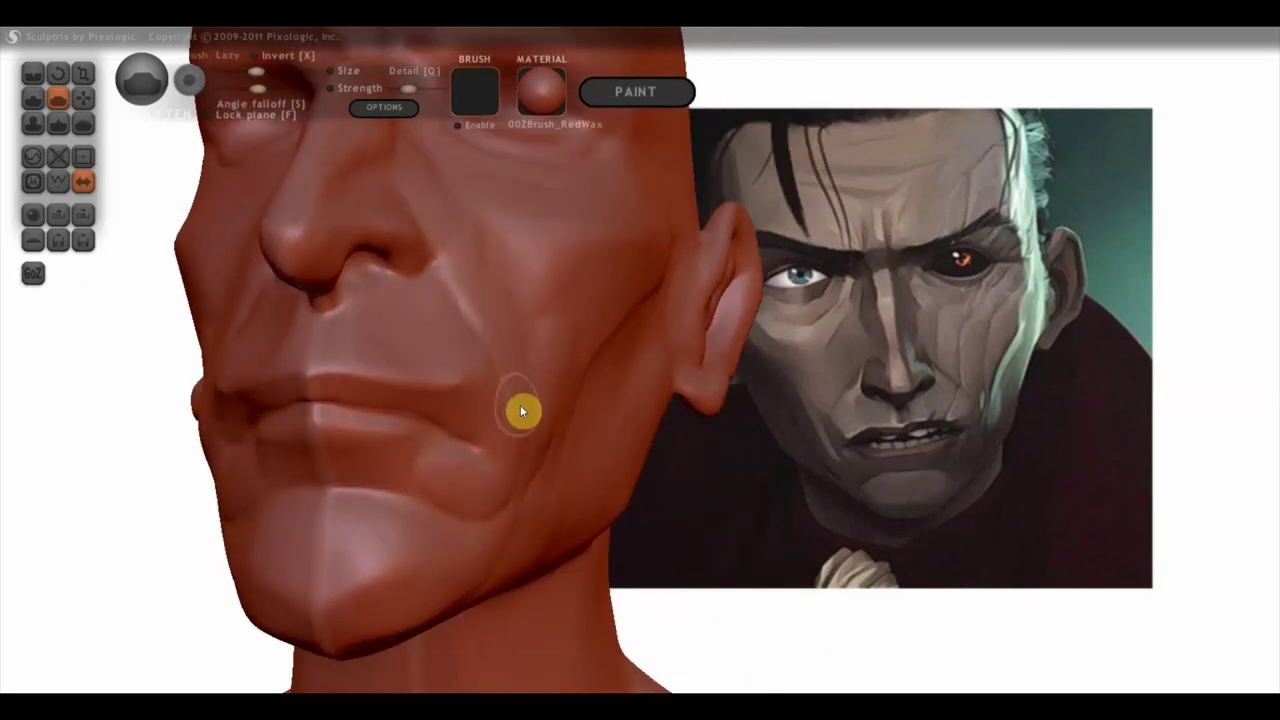
left_click_drag(502, 457, 479, 494)
mouse_move(467, 262)
right_mouse_down()
mouse_move(448, 307)
mouse_move(437, 286)
mouse_move(523, 452)
mouse_move(523, 438)
right_mouse_up()
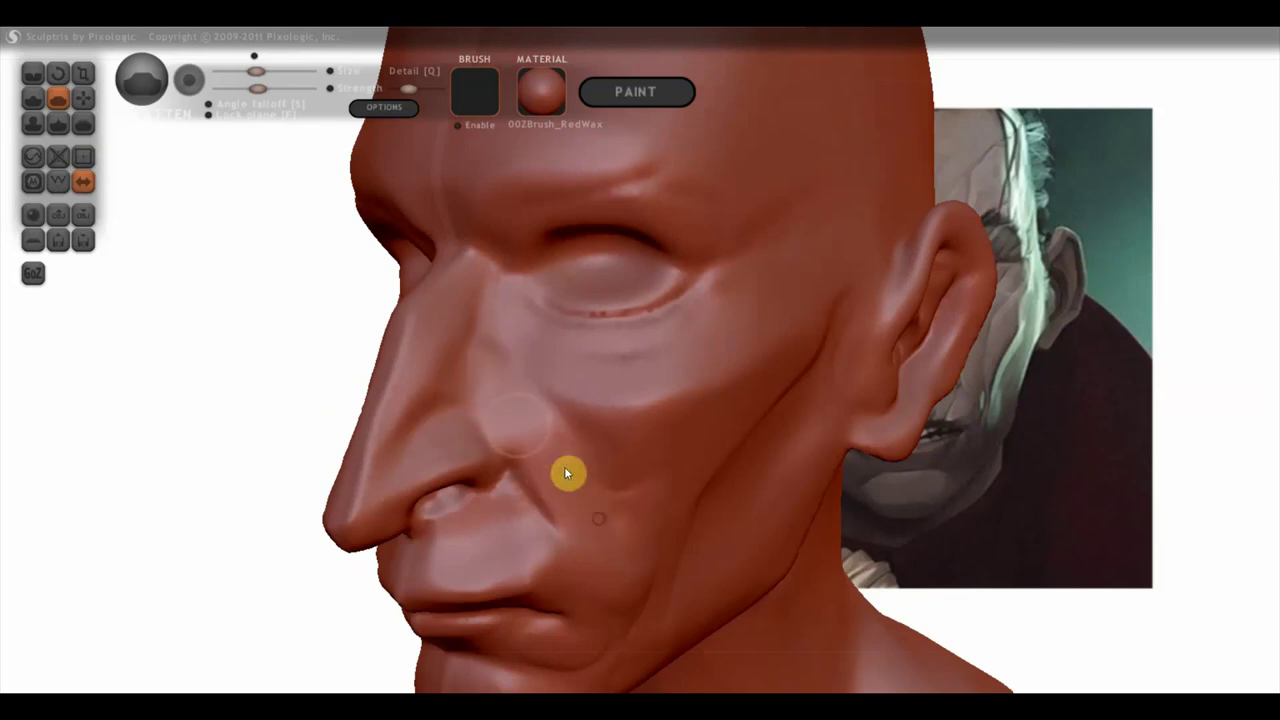
mouse_move(503, 340)
right_mouse_down()
mouse_move(560, 302)
mouse_move(554, 334)
right_mouse_up()
left_click(33, 73)
right_click_drag(447, 287, 537, 311)
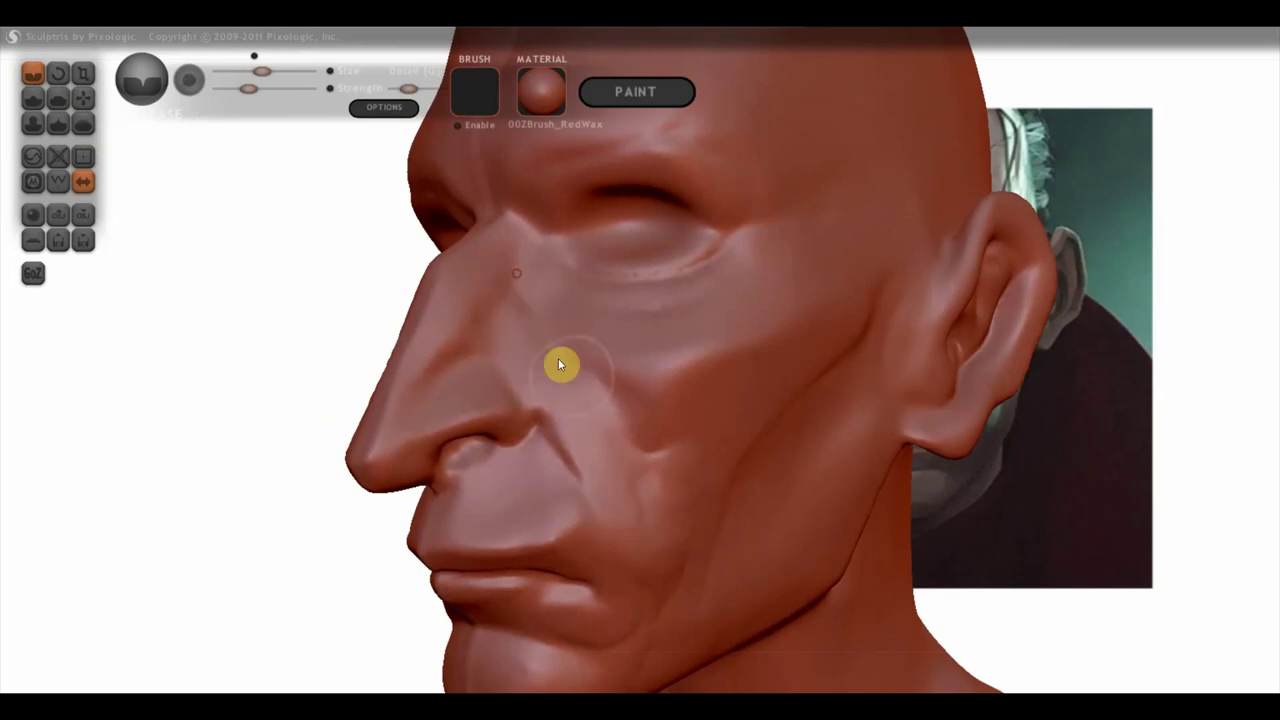
mouse_move(617, 344)
right_mouse_down()
mouse_move(292, 395)
mouse_move(310, 389)
right_mouse_up()
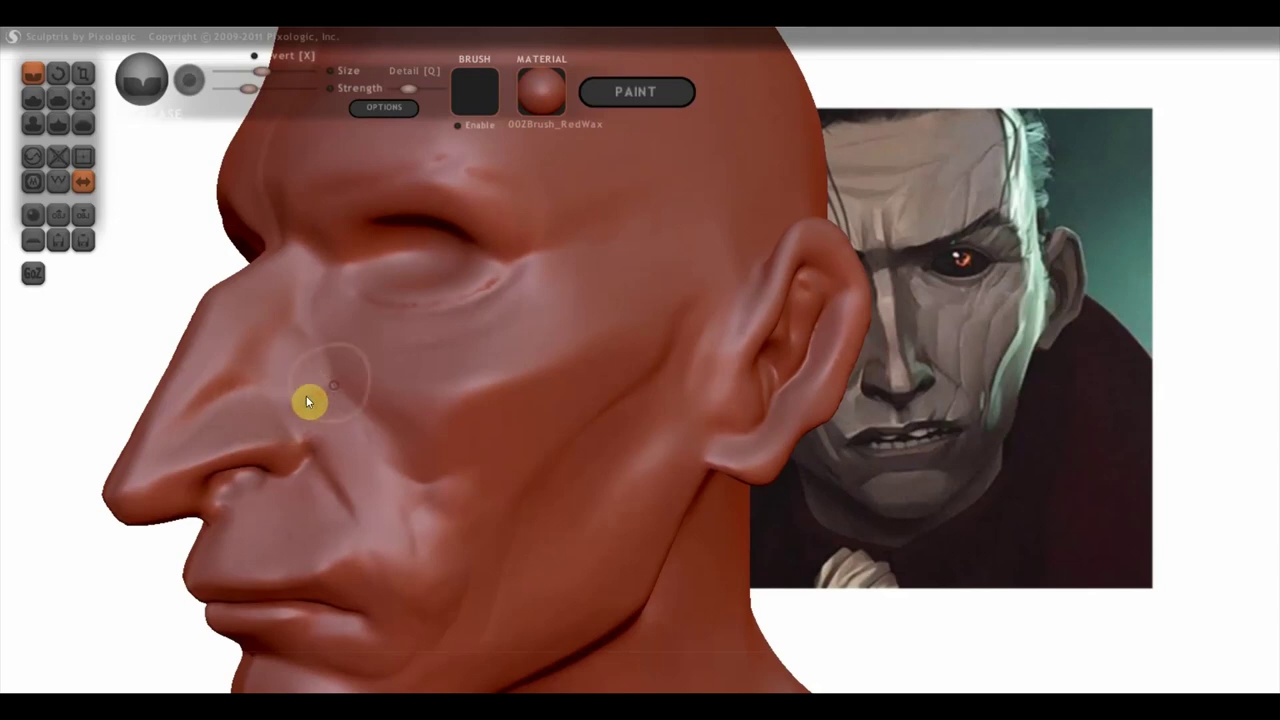
mouse_move(328, 460)
right_mouse_down()
mouse_move(410, 466)
mouse_move(446, 375)
right_mouse_up()
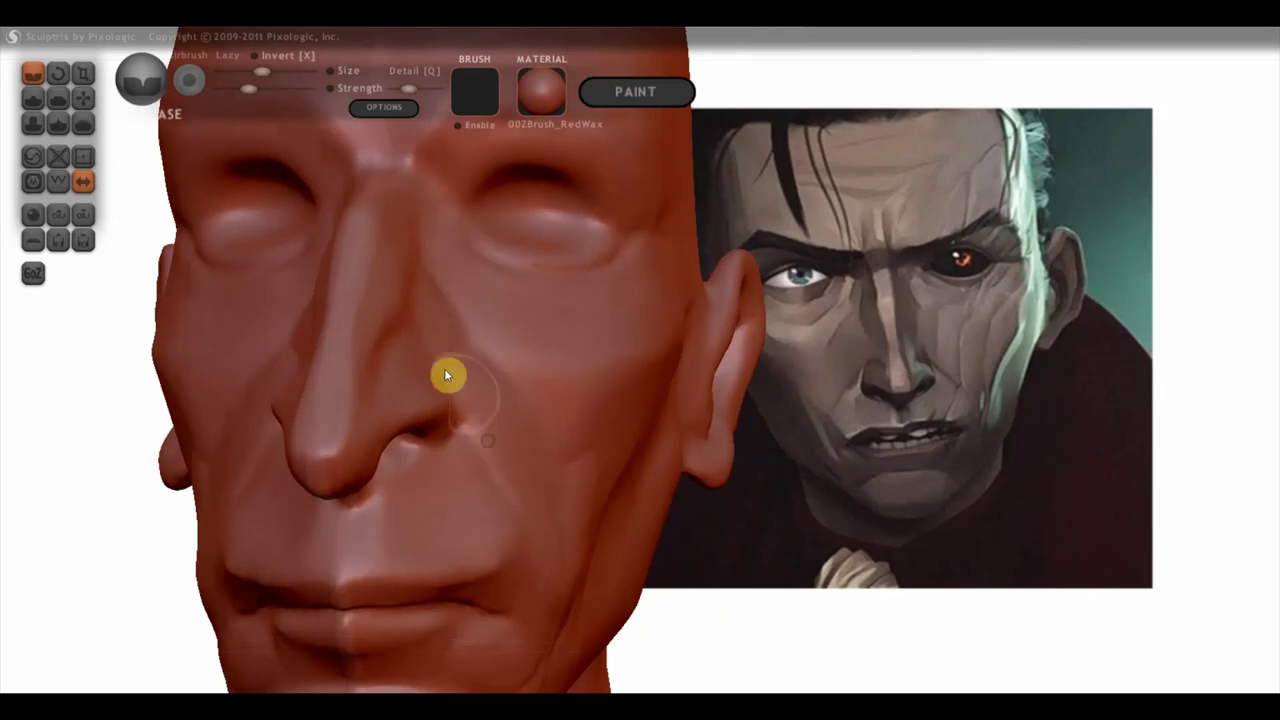
Step: Flatten the area under the nose and across the cheek
left_click(55, 98)
mouse_move(130, 180)
right_mouse_down()
mouse_move(369, 443)
mouse_move(367, 488)
mouse_move(388, 508)
right_mouse_up()
mouse_move(386, 494)
left_mouse_down()
mouse_move(381, 532)
mouse_move(380, 512)
left_mouse_up()
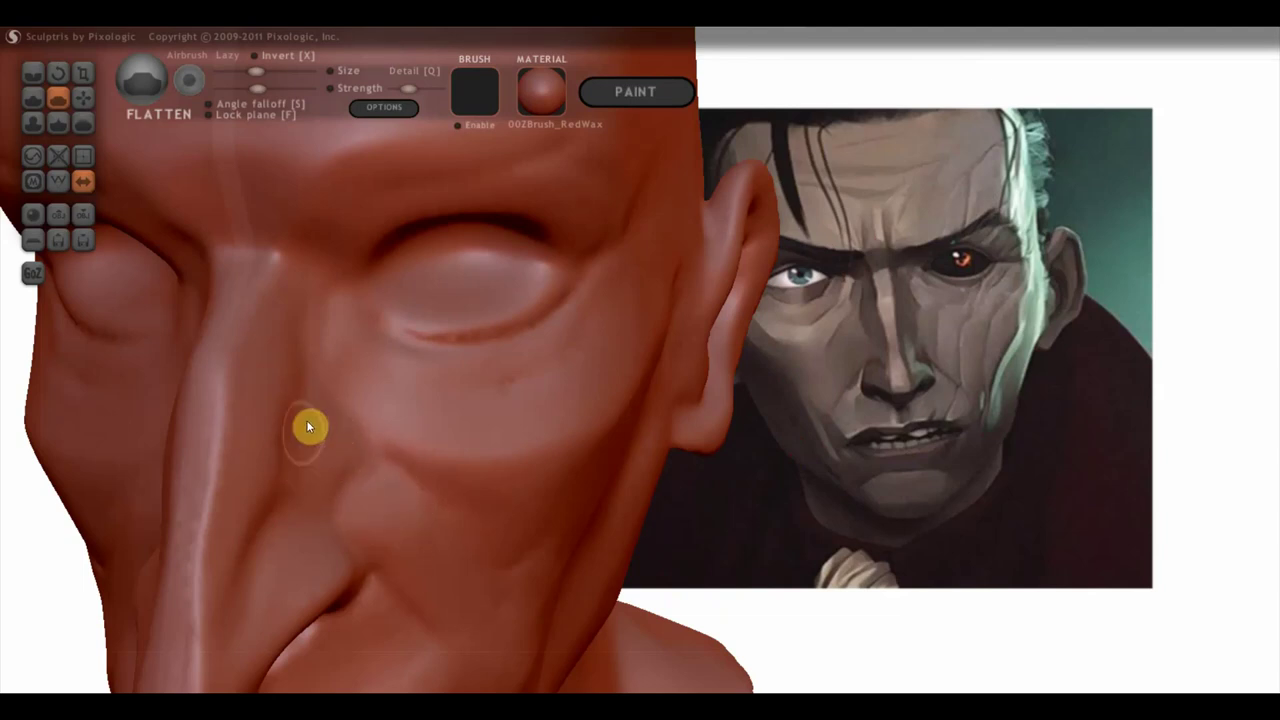
right_click_drag(296, 455, 242, 397)
mouse_move(238, 354)
left_mouse_down()
mouse_move(214, 337)
mouse_move(154, 403)
mouse_move(174, 346)
mouse_move(83, 448)
mouse_move(188, 371)
mouse_move(257, 448)
left_mouse_up()
right_click_drag(257, 448, 214, 442)
mouse_move(294, 371)
right_mouse_down()
mouse_move(480, 426)
mouse_move(540, 462)
mouse_move(478, 387)
mouse_move(526, 371)
right_mouse_up()
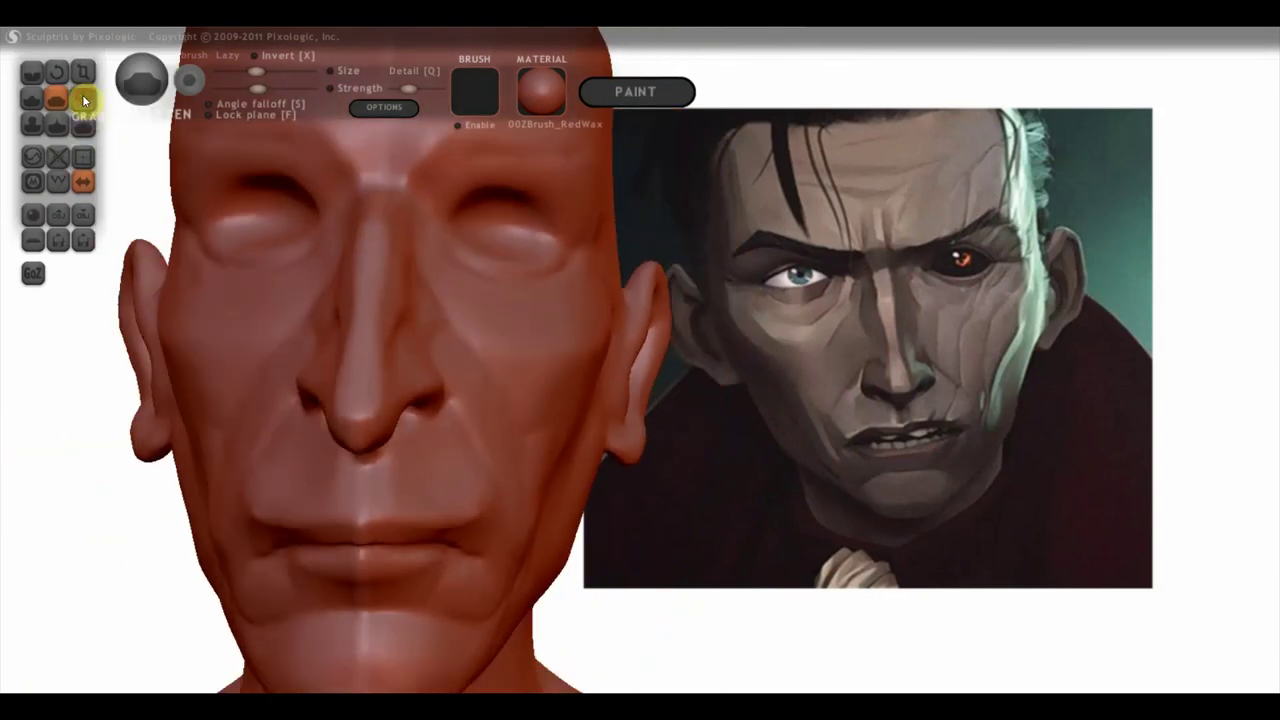
Step: Pull the outer eye corner and lower lid upward with the Grab brush
left_click(86, 103)
left_click_drag(518, 272, 522, 258)
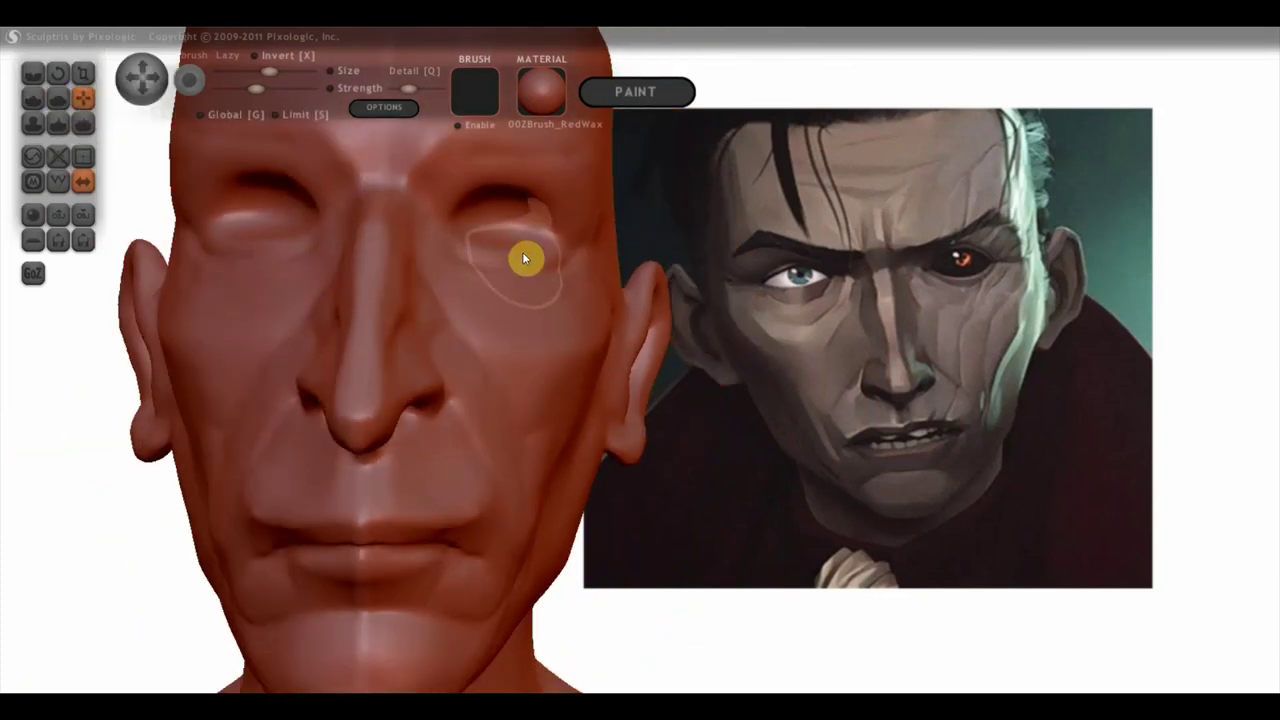
right_click_drag(522, 253, 364, 294)
mouse_move(244, 236)
right_mouse_down()
mouse_move(389, 443)
mouse_move(292, 367)
right_mouse_up()
scroll(292, 367, "up", 2)
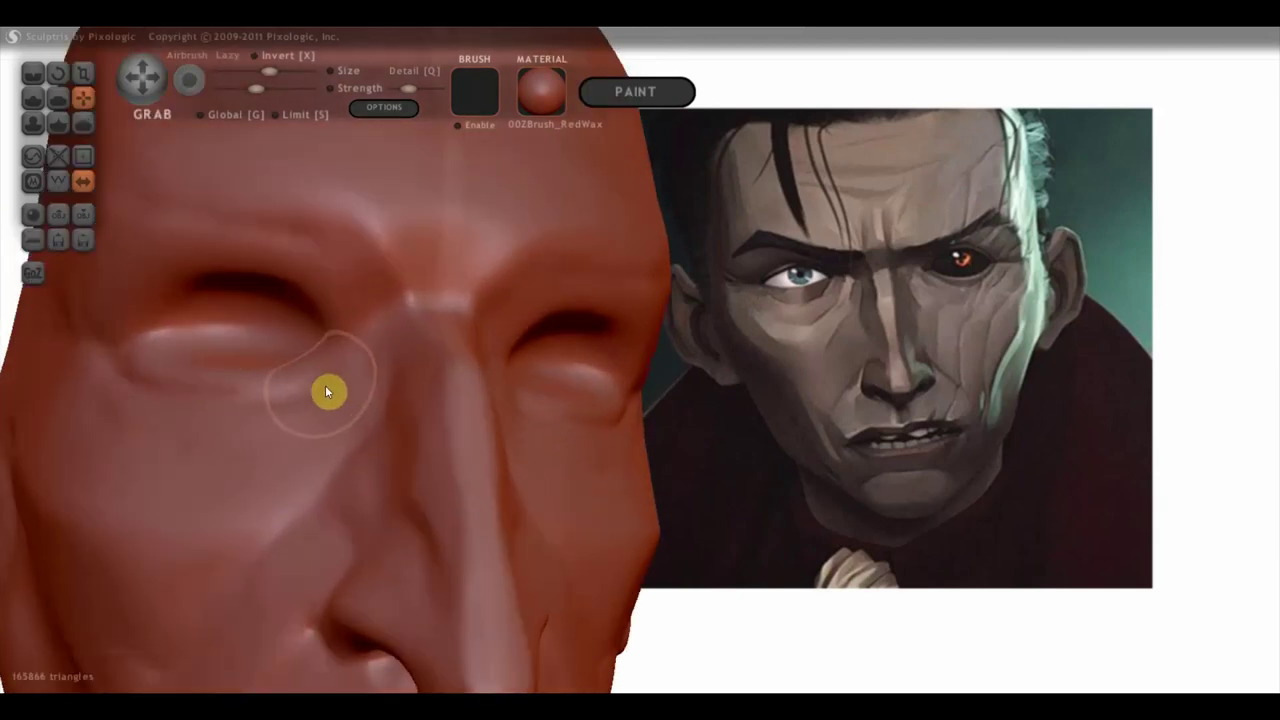
left_click_drag(139, 364, 151, 344)
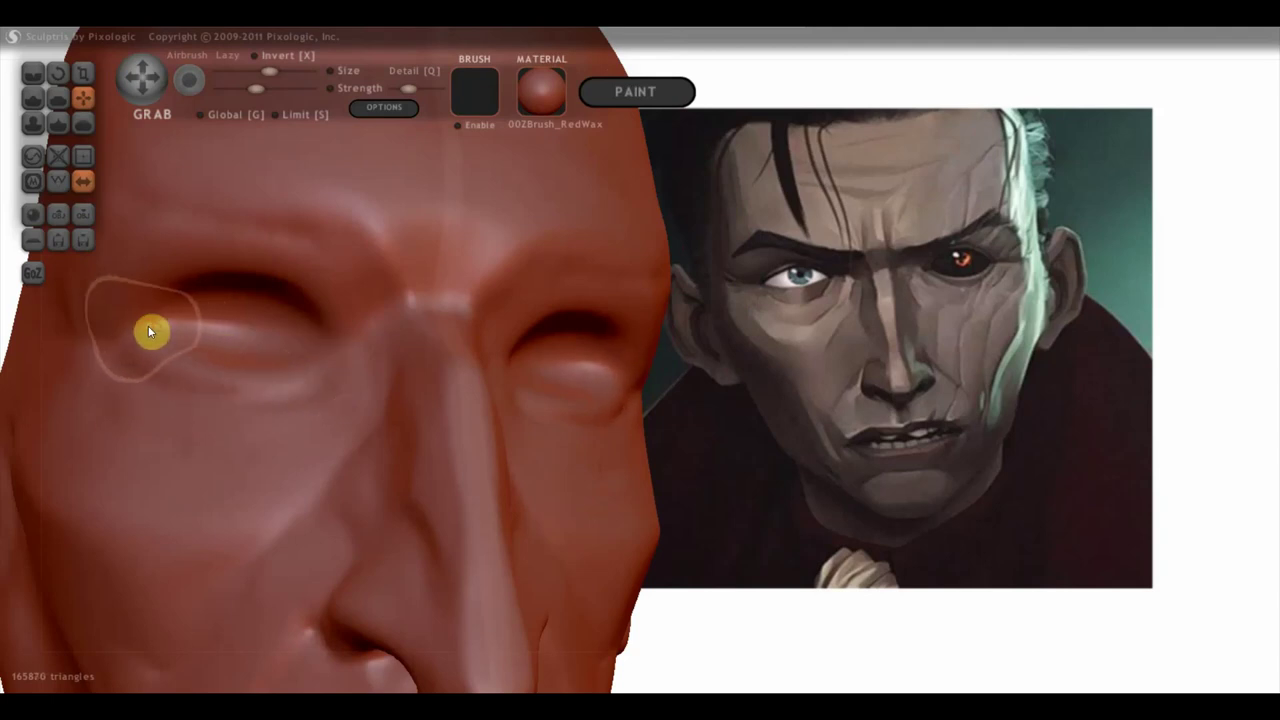
left_click_drag(131, 331, 231, 286)
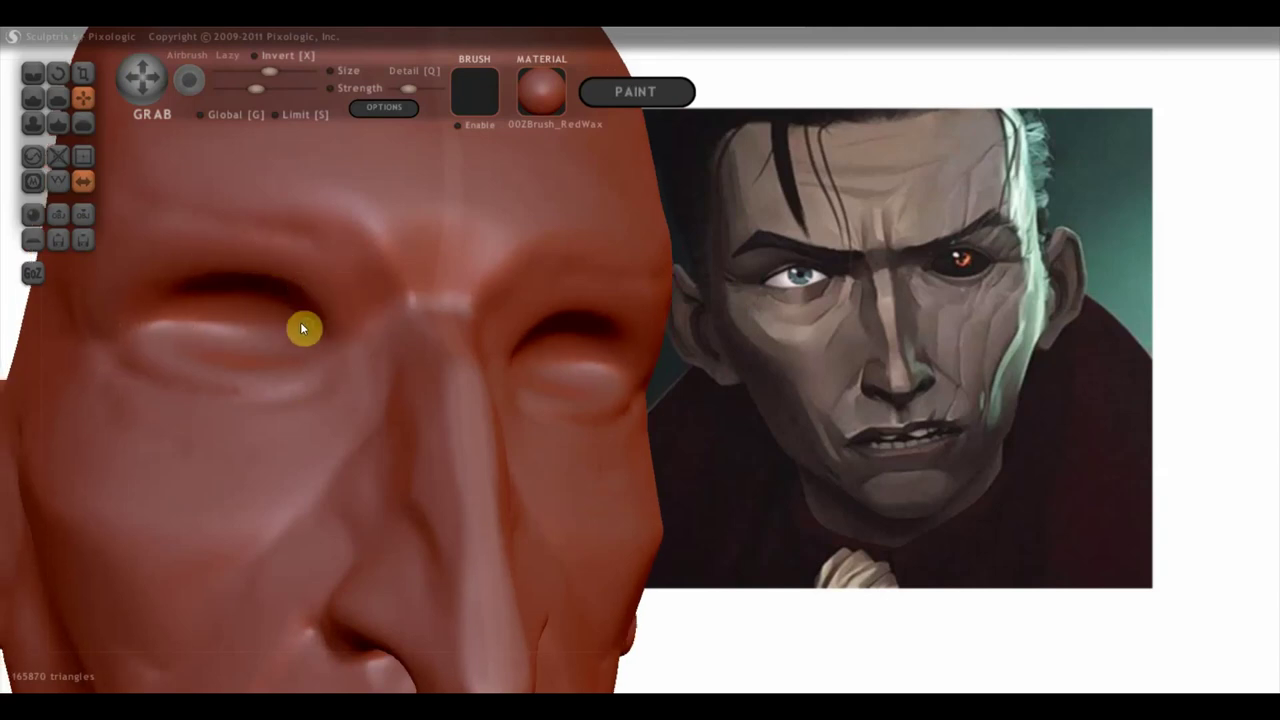
Step: Rotate back to a frontal view and zoom in to review the eye
scroll(300, 328, "down", 3)
scroll(344, 336, "down", 3)
mouse_move(817, 451)
left_mouse_down()
mouse_move(763, 434)
mouse_move(666, 360)
mouse_move(648, 368)
mouse_move(690, 387)
left_mouse_up()
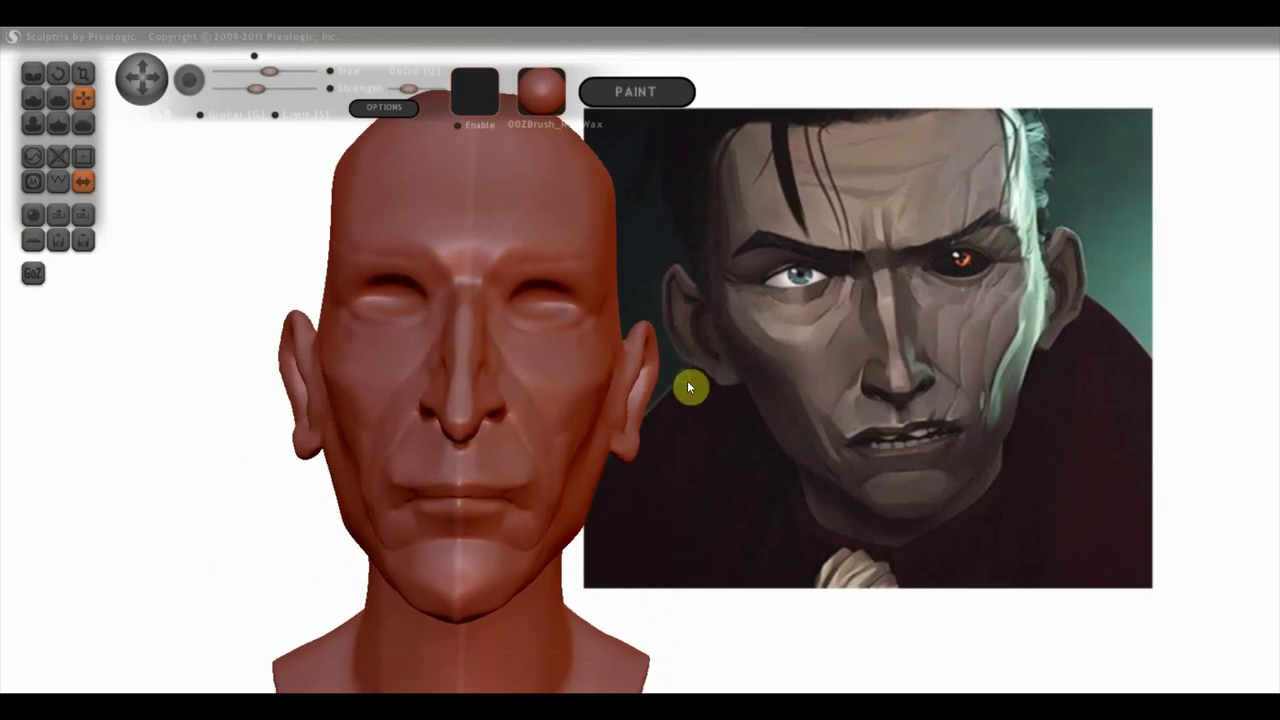
scroll(690, 390, "up", 1)
scroll(708, 432, "up", 3)
scroll(708, 432, "up", 2)
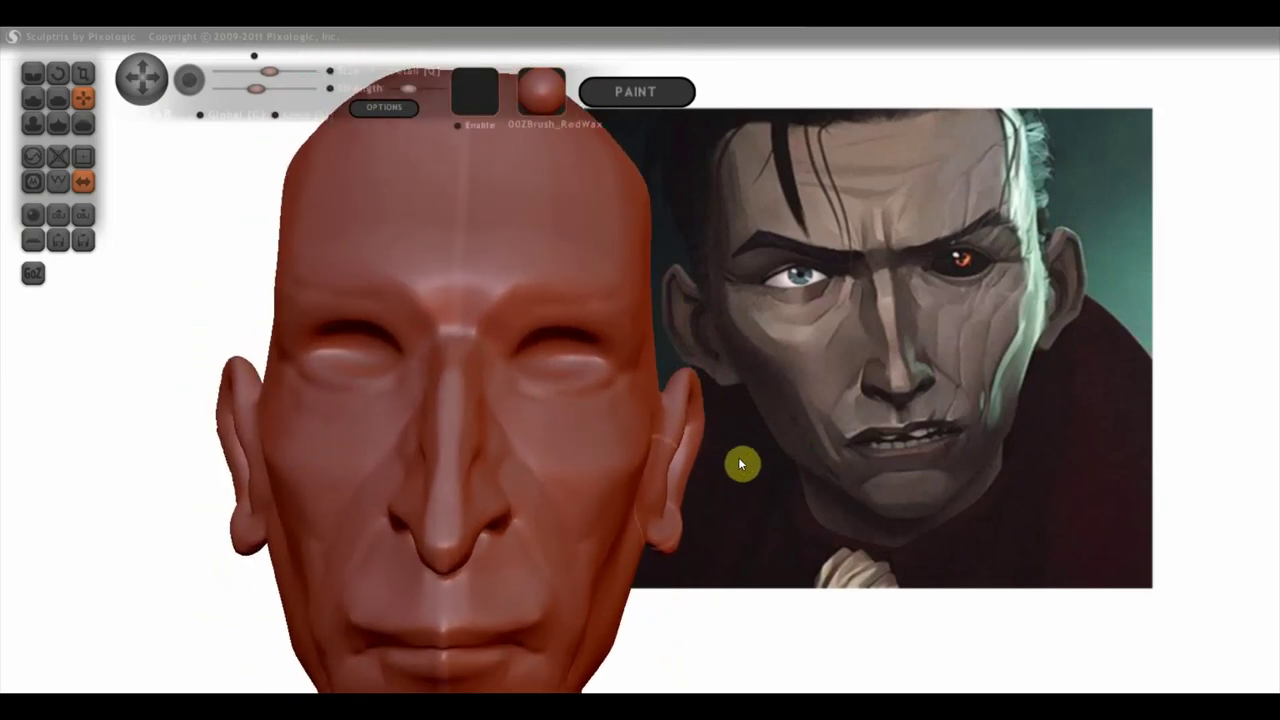
left_click(33, 73)
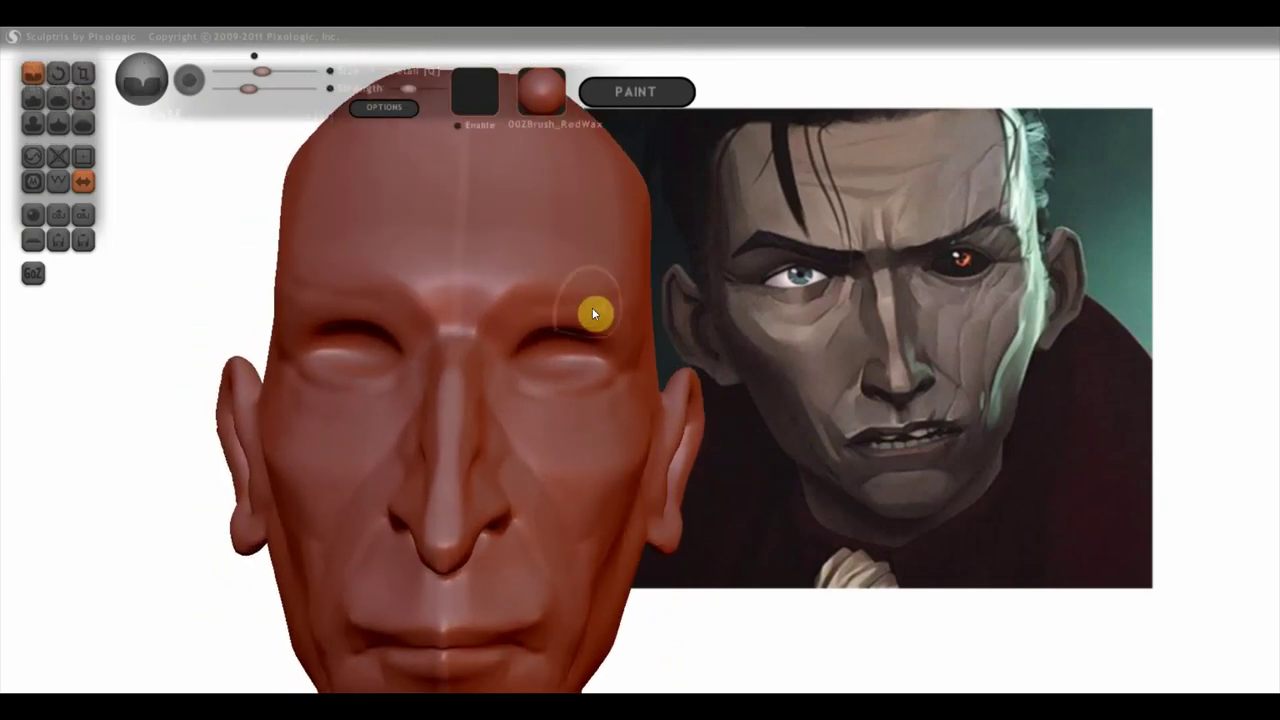
Step: Sculpt ridges along the brow and nose bridge with the Draw brush
scroll(460, 308, "up", 1)
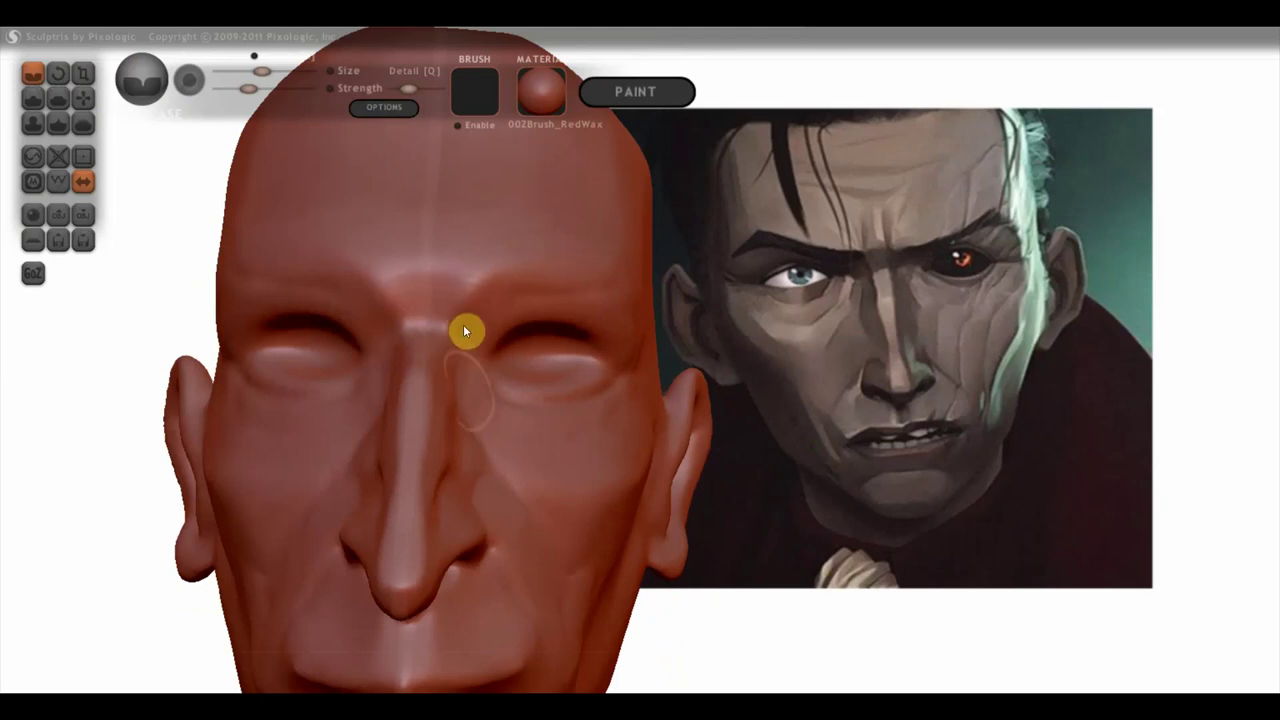
mouse_move(525, 478)
right_mouse_down()
mouse_move(541, 478)
mouse_move(530, 488)
right_mouse_up()
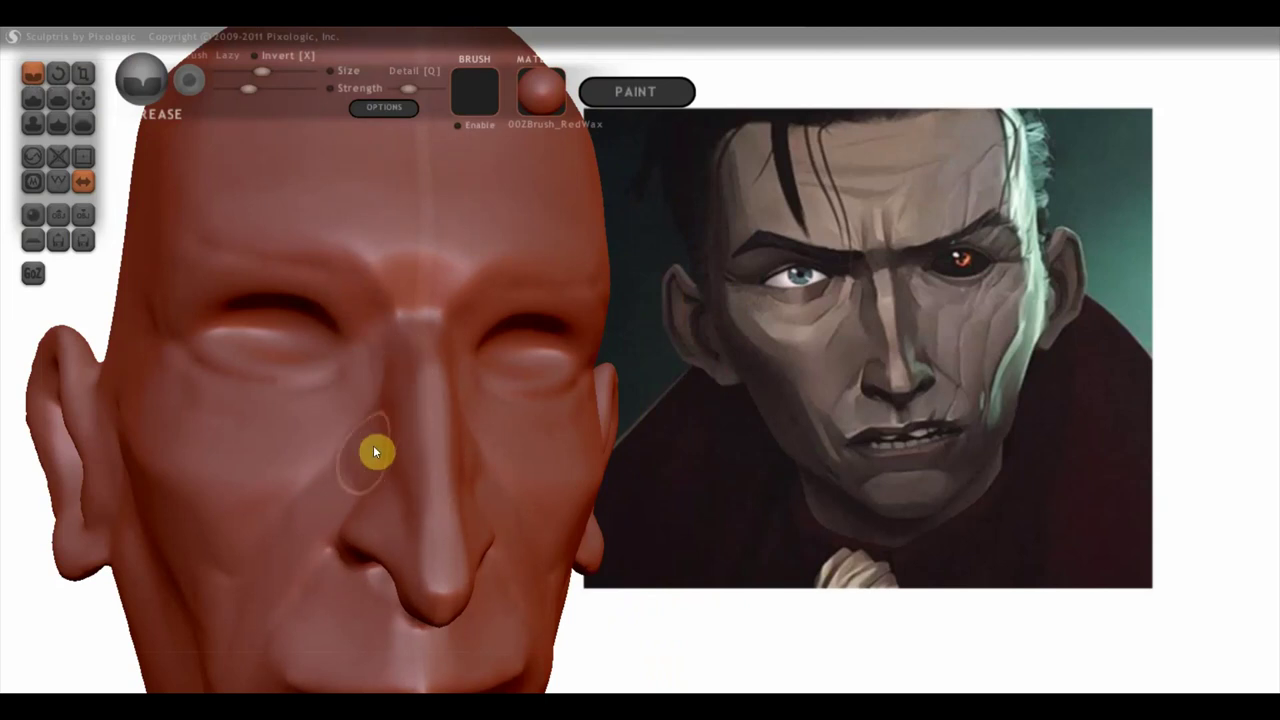
right_click_drag(371, 486, 420, 451)
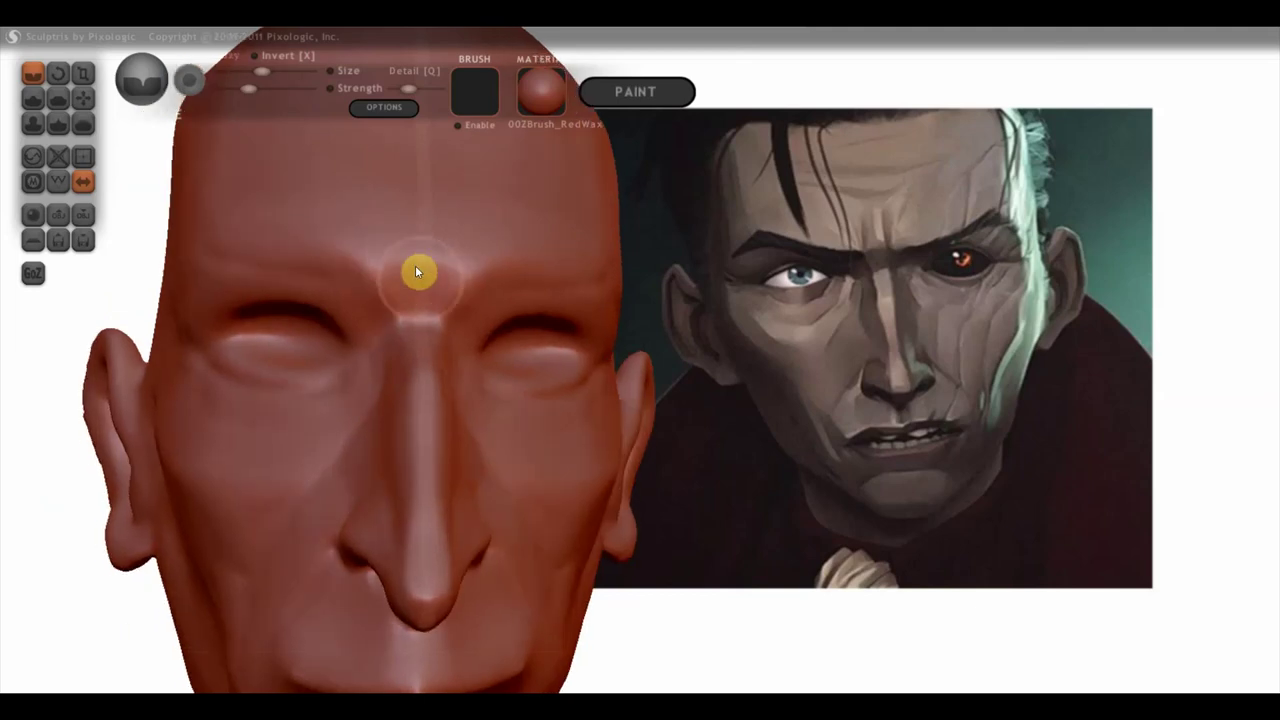
mouse_move(406, 258)
left_mouse_down()
mouse_move(397, 326)
mouse_move(400, 271)
mouse_move(392, 316)
left_mouse_up()
Step: Add faint horizontal creases across the forehead
mouse_move(392, 316)
right_mouse_down()
mouse_move(428, 295)
mouse_move(459, 430)
right_mouse_up()
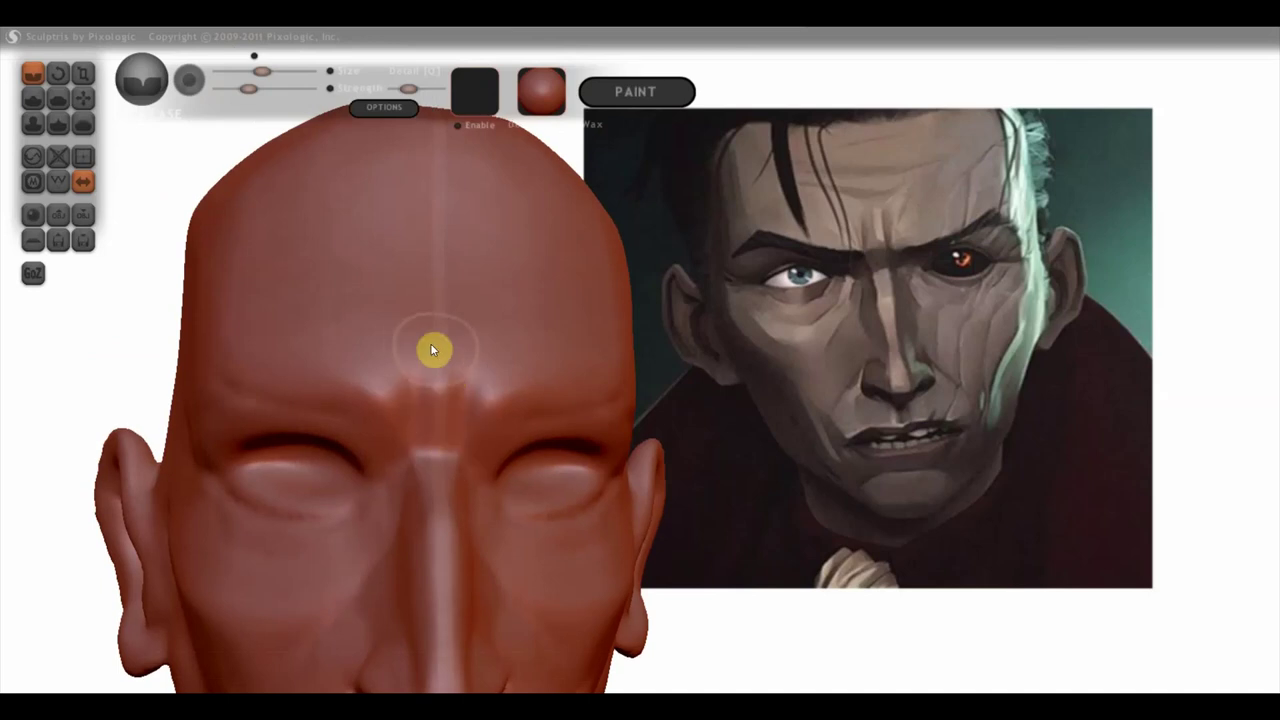
mouse_move(439, 345)
left_mouse_down()
mouse_move(354, 322)
mouse_move(425, 336)
left_mouse_up()
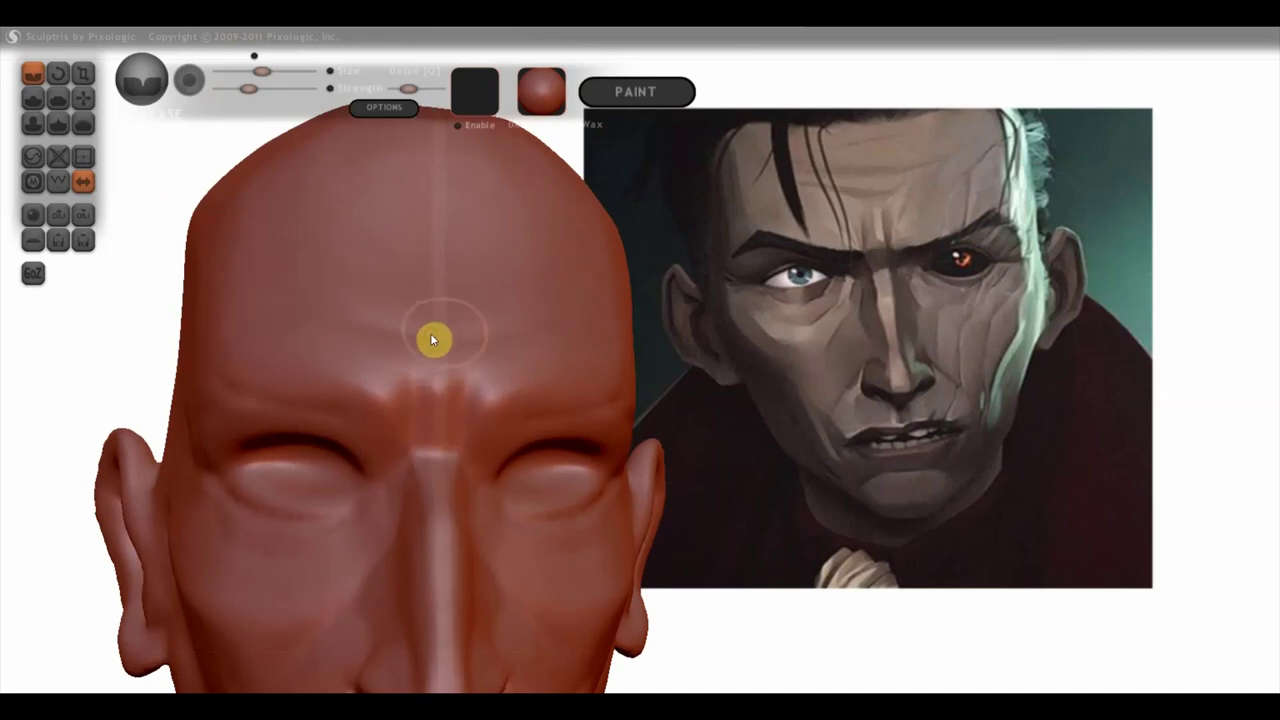
right_click_drag(432, 336, 455, 415)
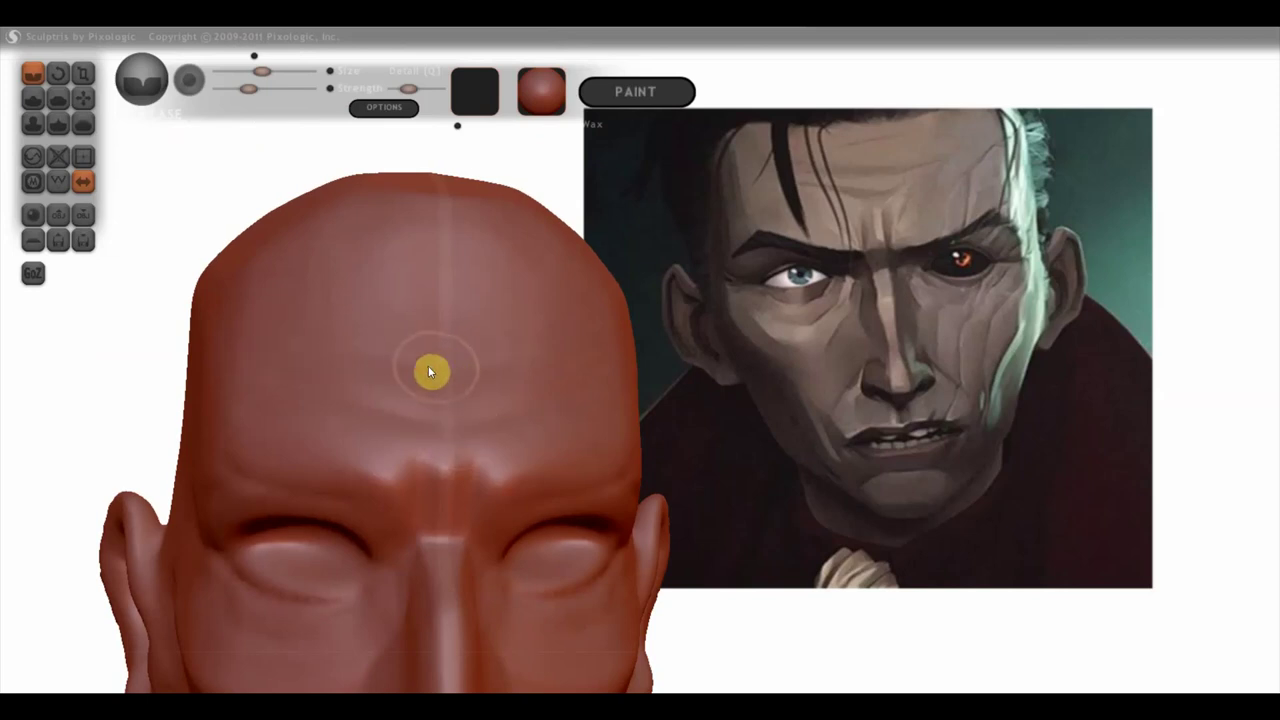
mouse_move(411, 364)
right_mouse_down()
mouse_move(427, 395)
mouse_move(571, 406)
mouse_move(559, 395)
mouse_move(440, 407)
right_mouse_up()
scroll(498, 414, "up", 2)
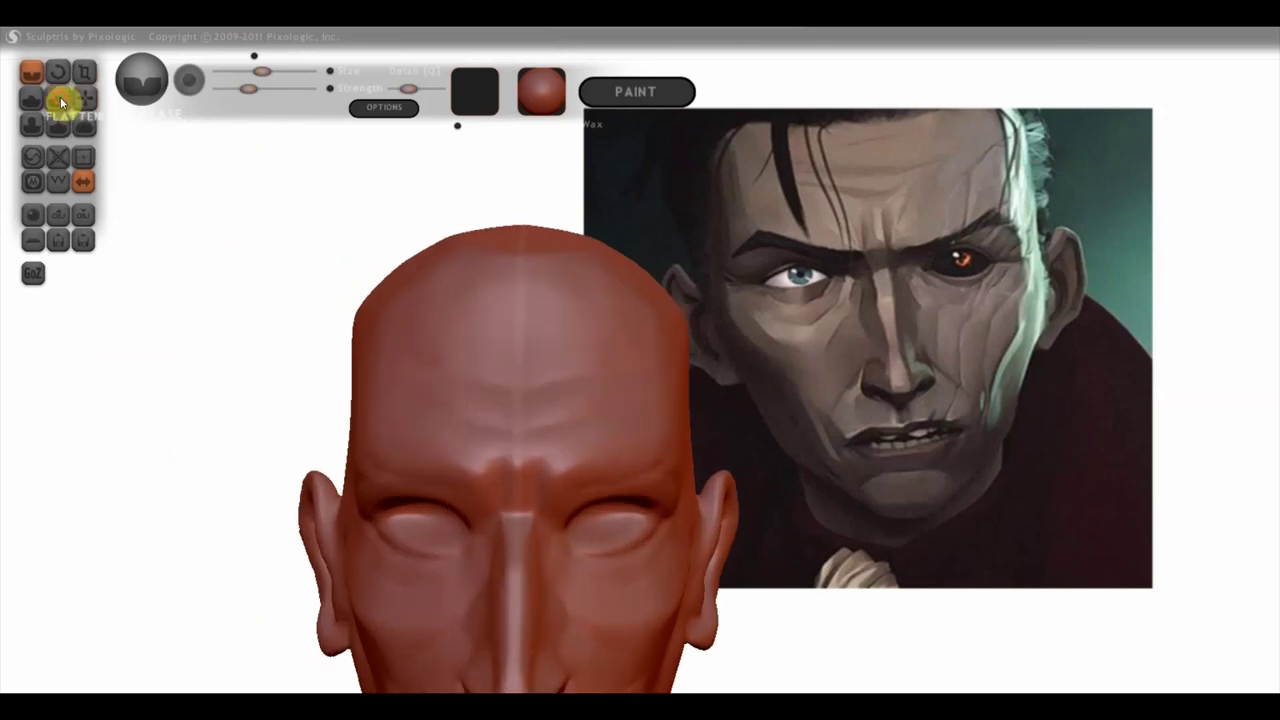
Step: Switch to the Flatten brush and frame the head in a close, straight frontal view
left_click(57, 97)
left_click_drag(318, 357, 335, 367, "alt")
scroll(400, 310, "up", 2)
scroll(480, 320, "up", 2)
scroll(520, 360, "up", 2)
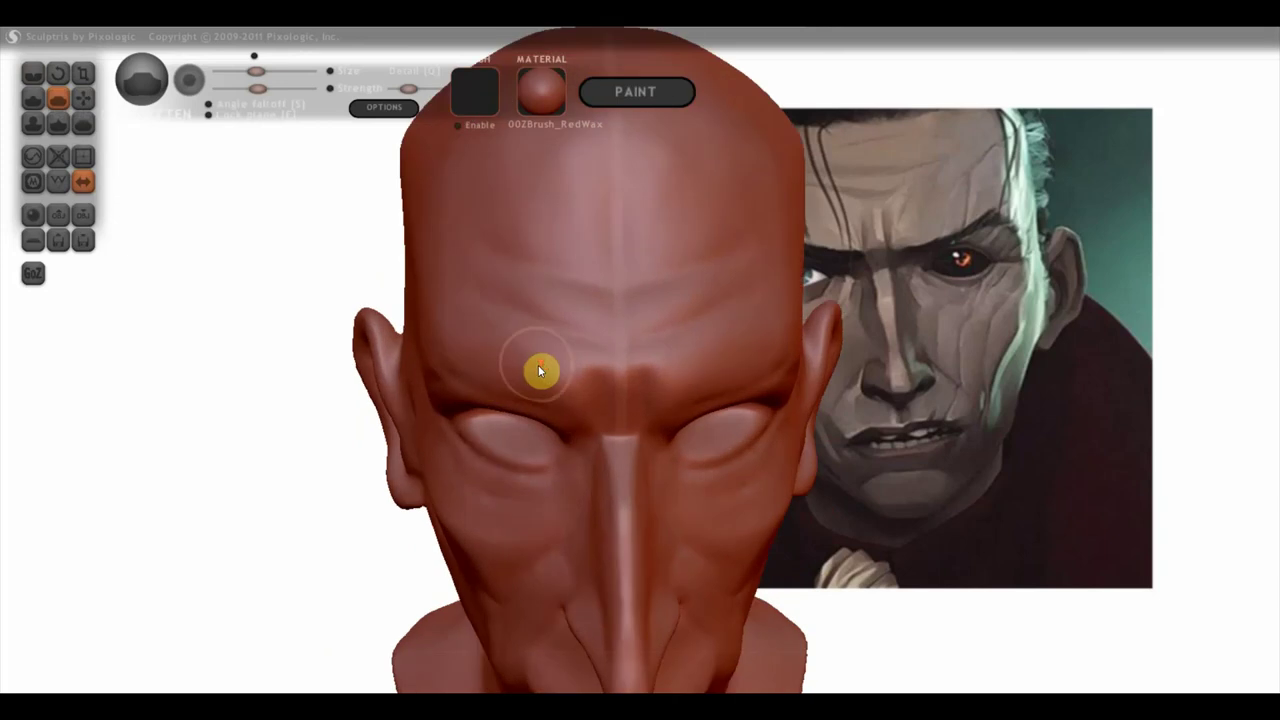
scroll(550, 375, "up", 2)
scroll(545, 373, "down", 1)
scroll(527, 376, "down", 1)
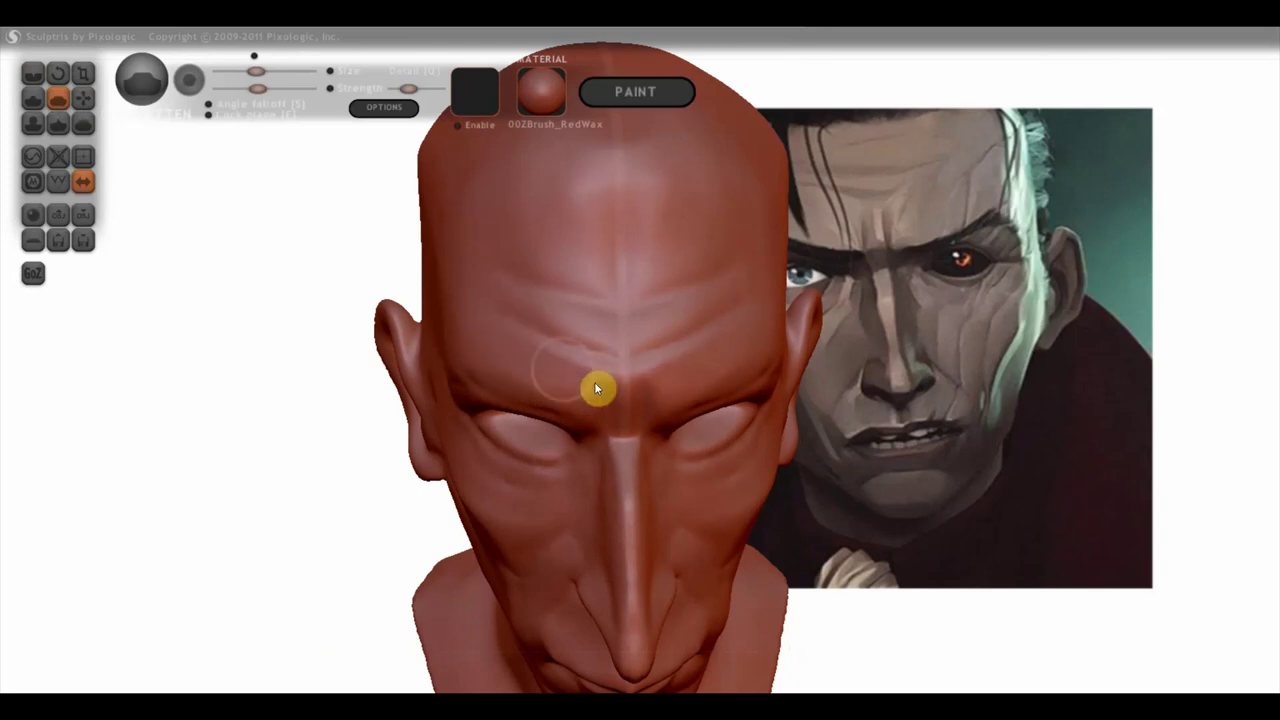
scroll(554, 320, "up", 2)
scroll(558, 318, "up", 2)
scroll(565, 290, "up", 1)
scroll(558, 278, "up", 2)
scroll(580, 266, "up", 1)
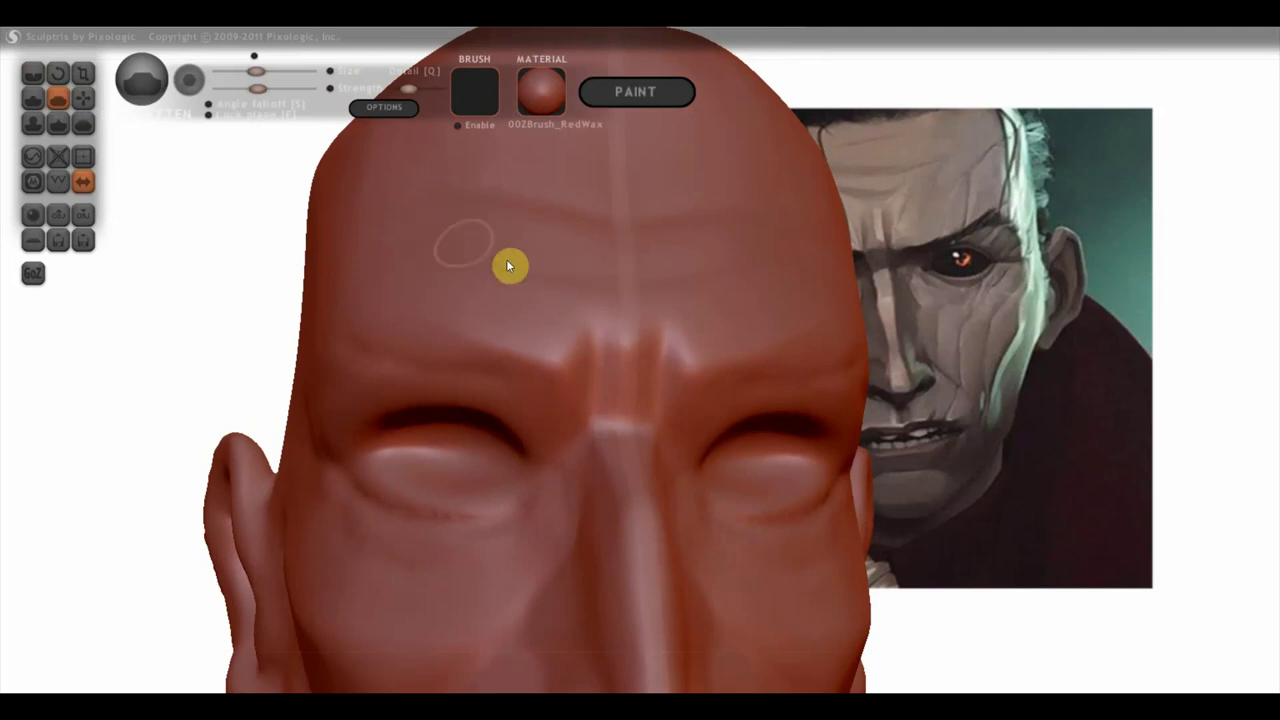
mouse_move(568, 258)
right_mouse_down()
mouse_move(550, 333)
mouse_move(577, 324)
mouse_move(528, 359)
right_mouse_up()
Step: Build a Clay bump between the brows, reshape it with Draw, and check it from the side
left_click(33, 73)
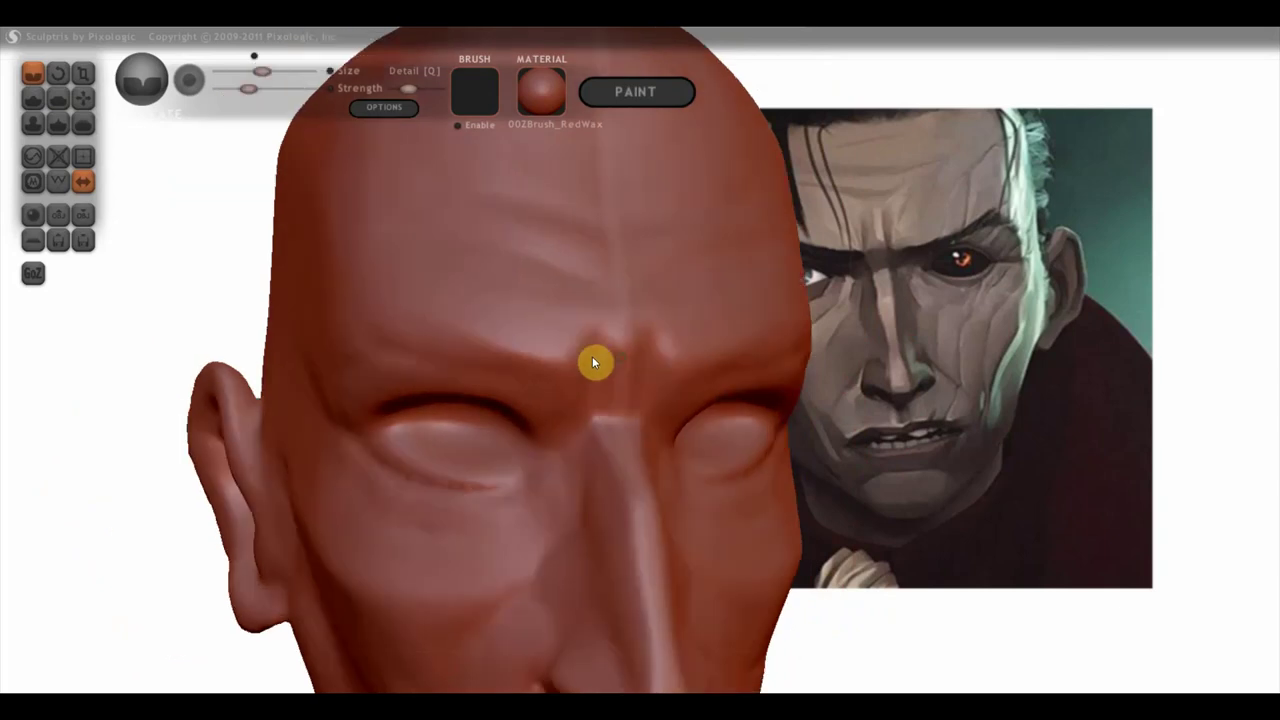
left_click(33, 97)
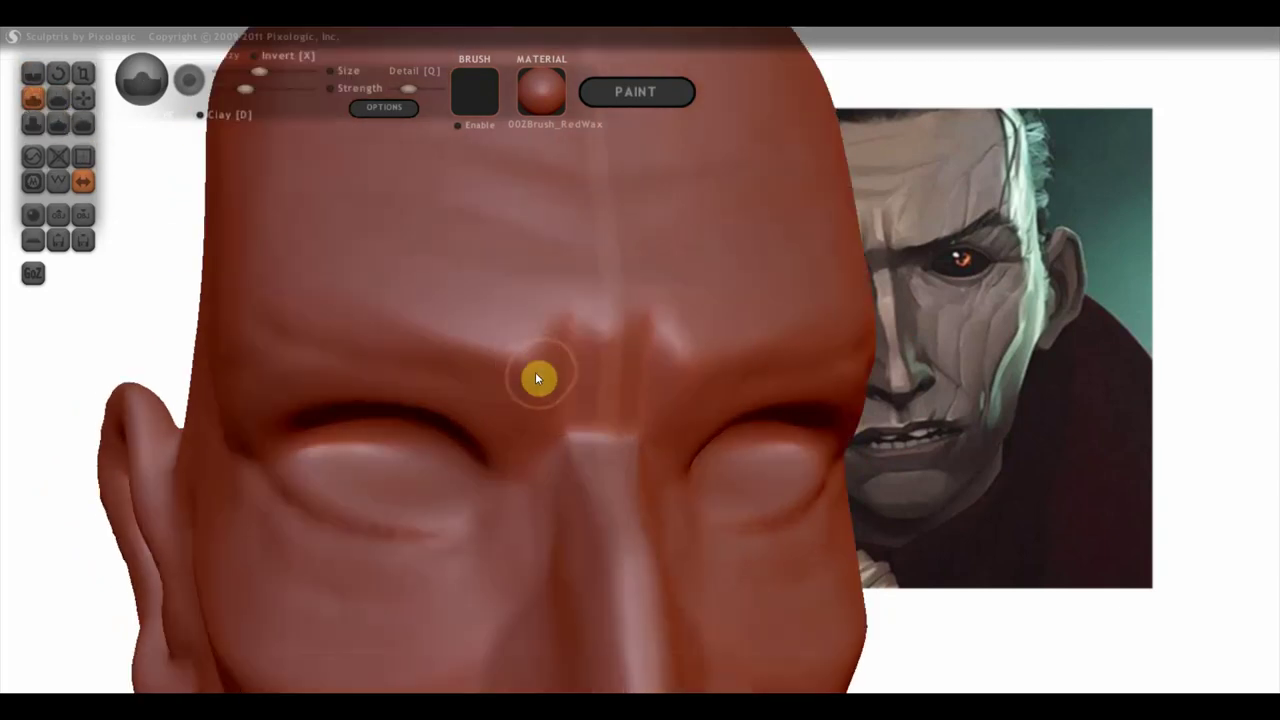
mouse_move(616, 422)
left_mouse_down()
mouse_move(609, 380)
mouse_move(592, 384)
left_mouse_up()
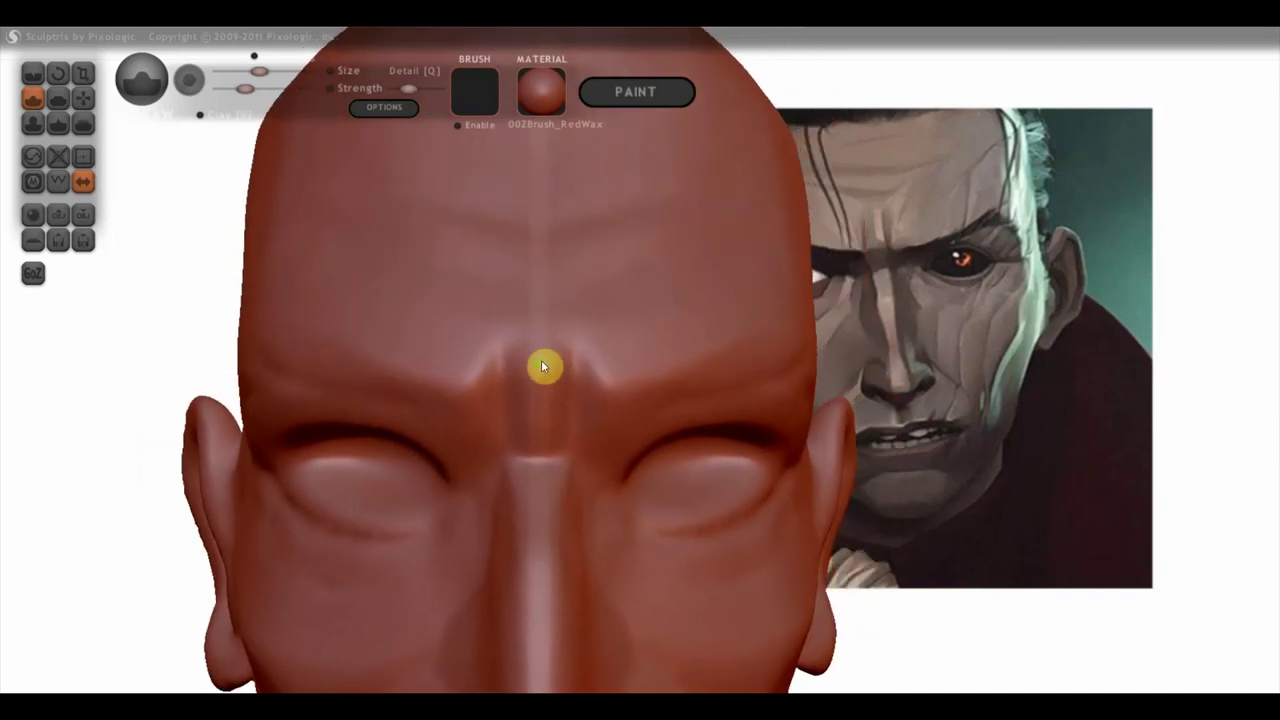
left_click(33, 73)
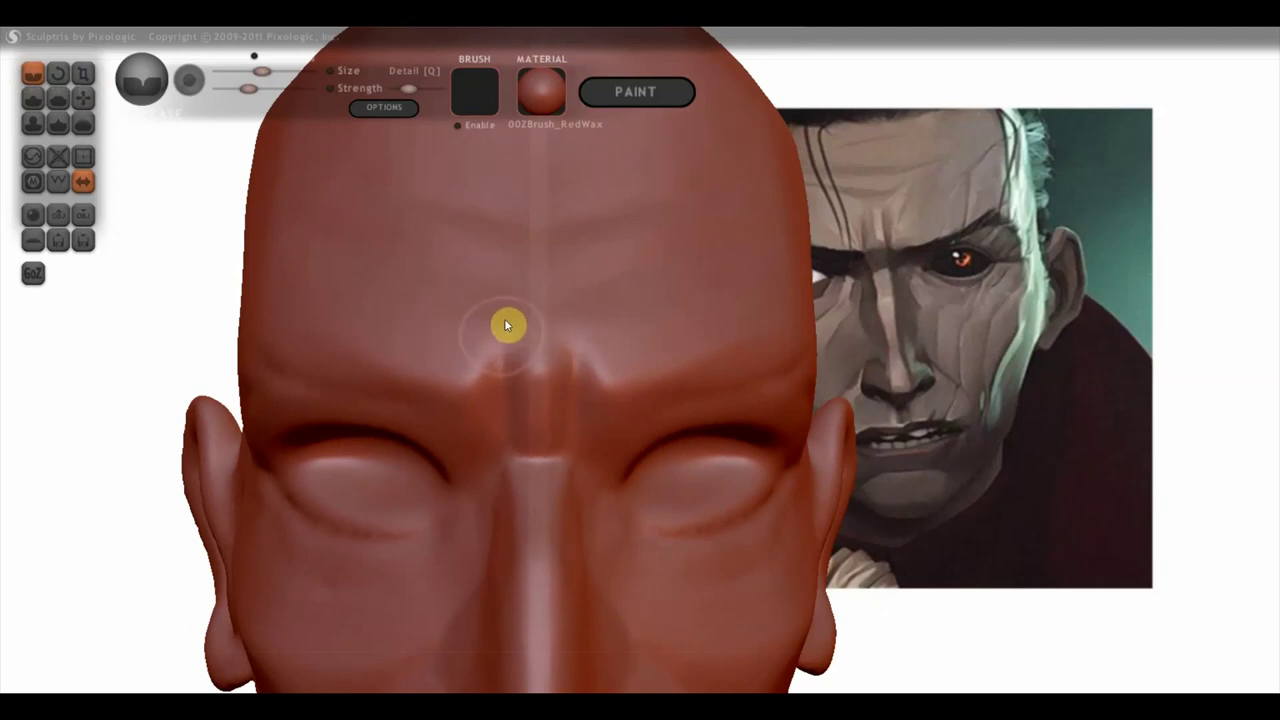
left_click_drag(493, 320, 481, 392)
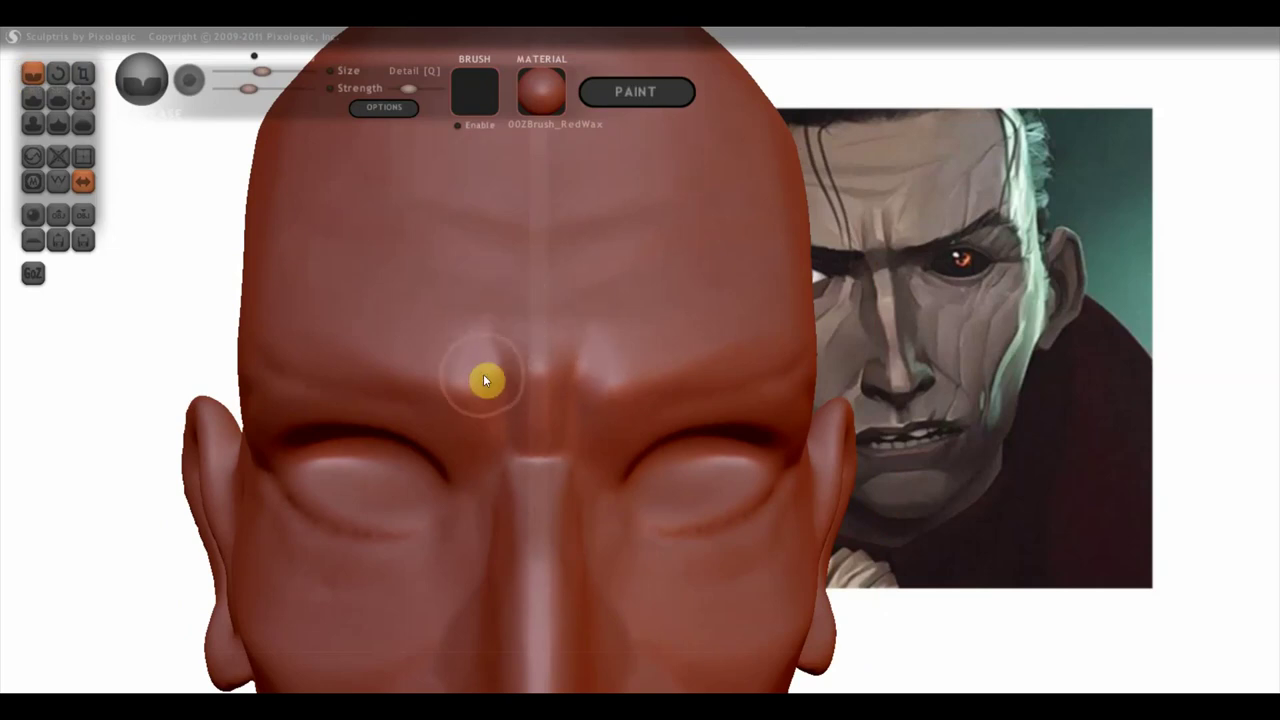
right_click_drag(486, 392, 482, 338)
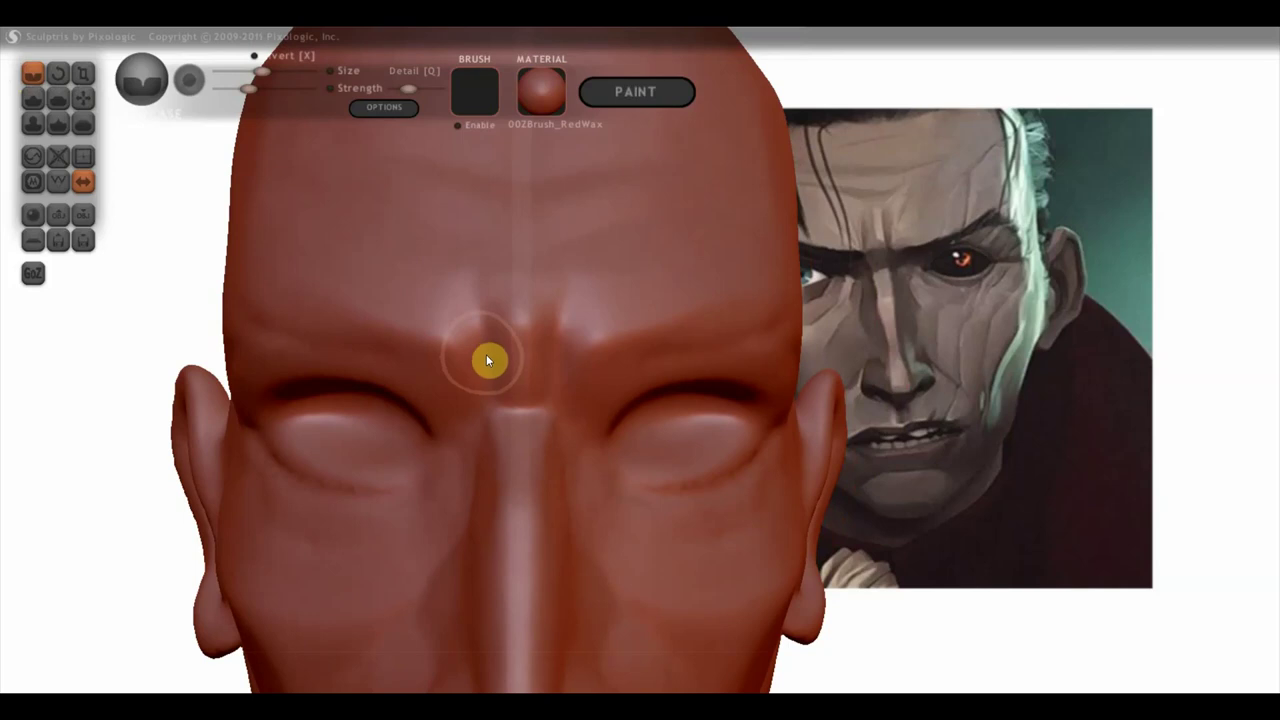
left_click_drag(134, 246, 335, 228)
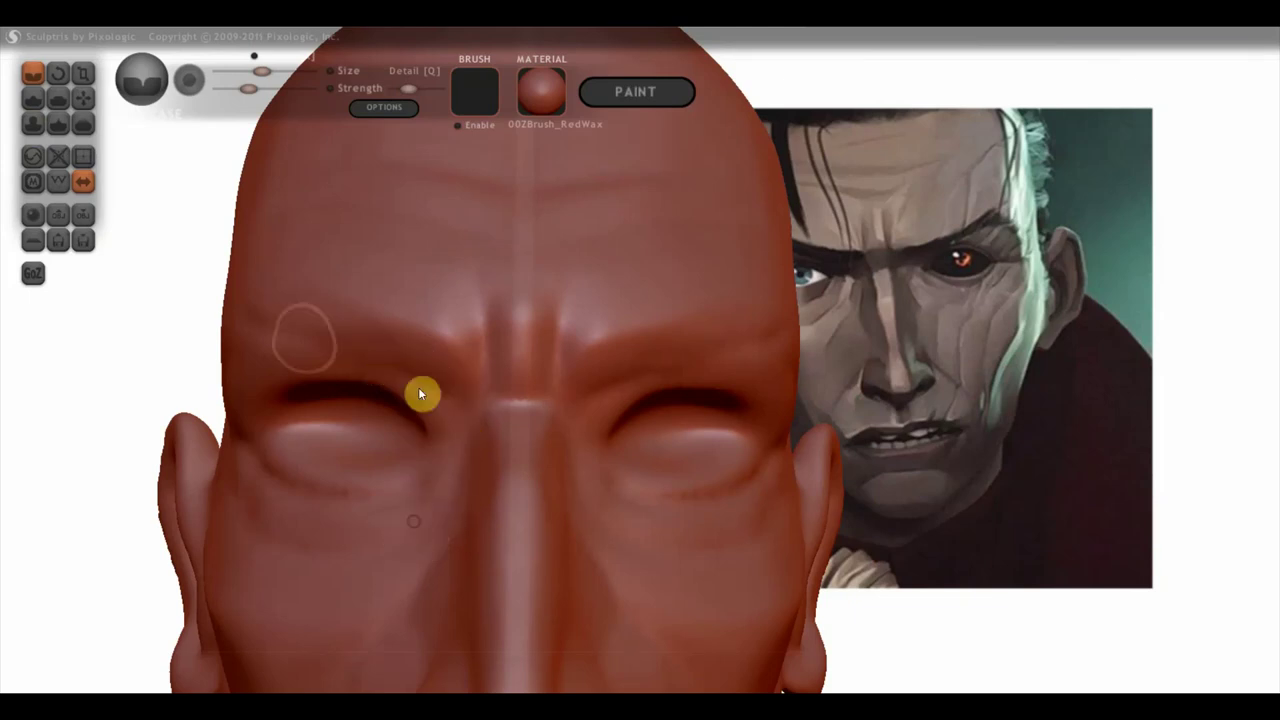
scroll(448, 505, "down", 3)
Step: Raise the brush strength and refine the surface near the inner eye corner
scroll(286, 457, "up", 2)
right_click_drag(410, 493, 489, 491)
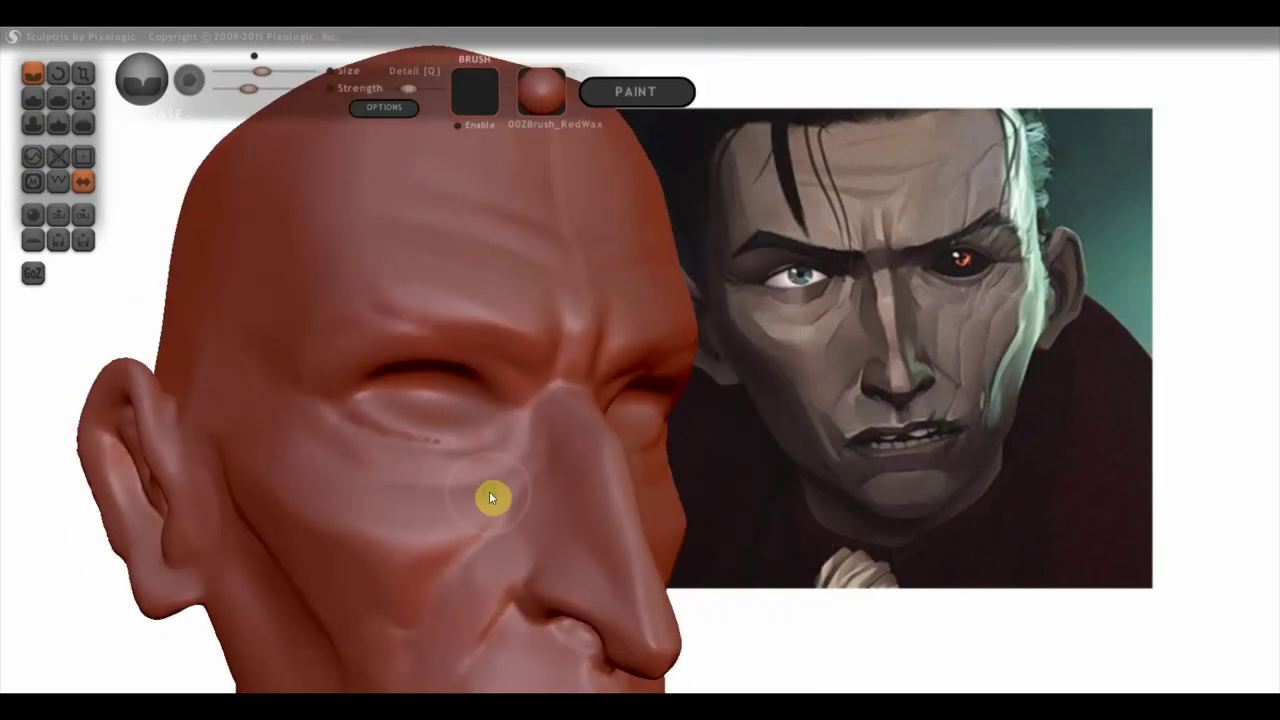
scroll(481, 490, "up", 2)
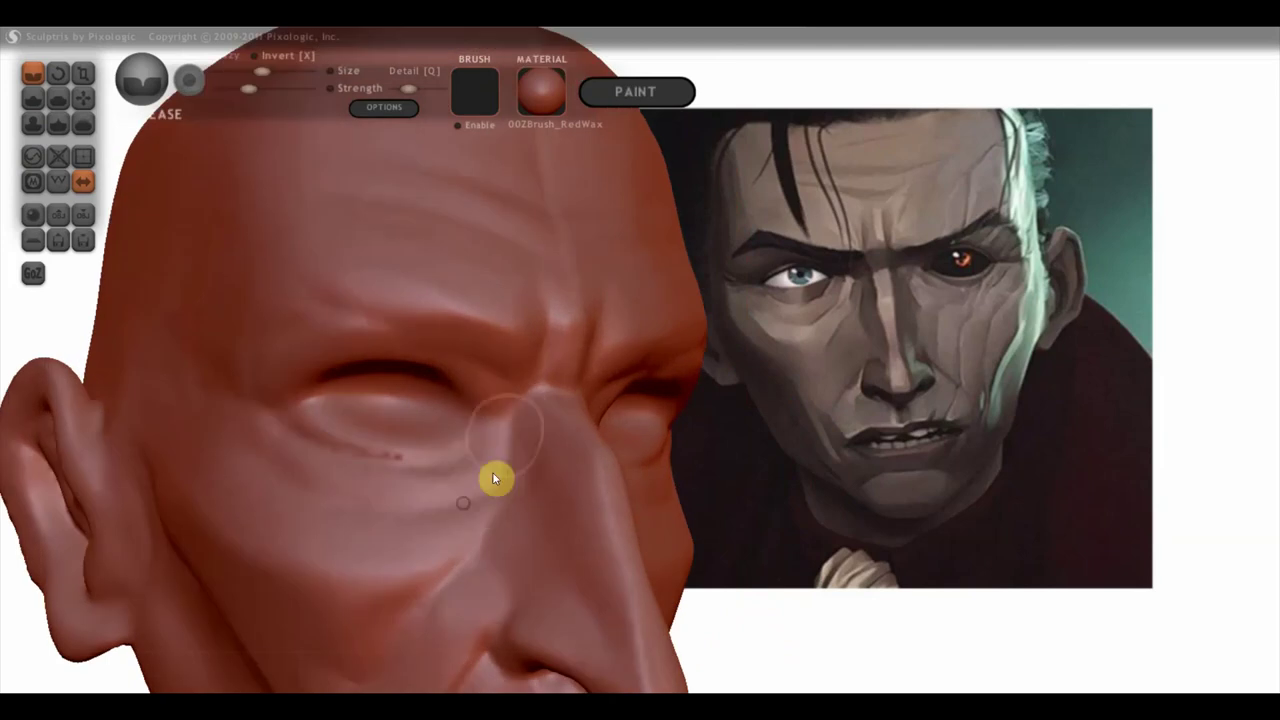
mouse_move(528, 423)
right_mouse_down()
mouse_move(434, 499)
mouse_move(409, 489)
mouse_move(480, 486)
right_mouse_up()
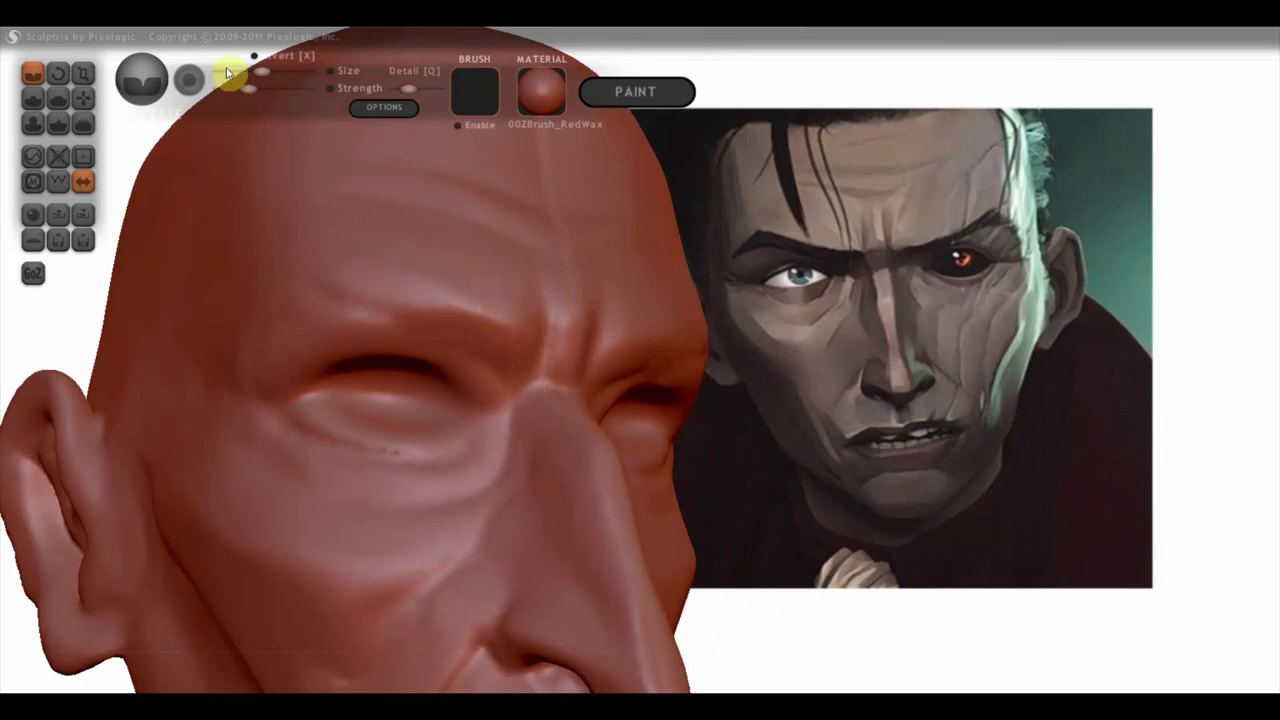
left_click_drag(249, 89, 268, 89)
mouse_move(450, 346)
left_mouse_down()
mouse_move(502, 386)
mouse_move(509, 460)
mouse_move(491, 494)
mouse_move(366, 514)
mouse_move(266, 466)
left_mouse_up()
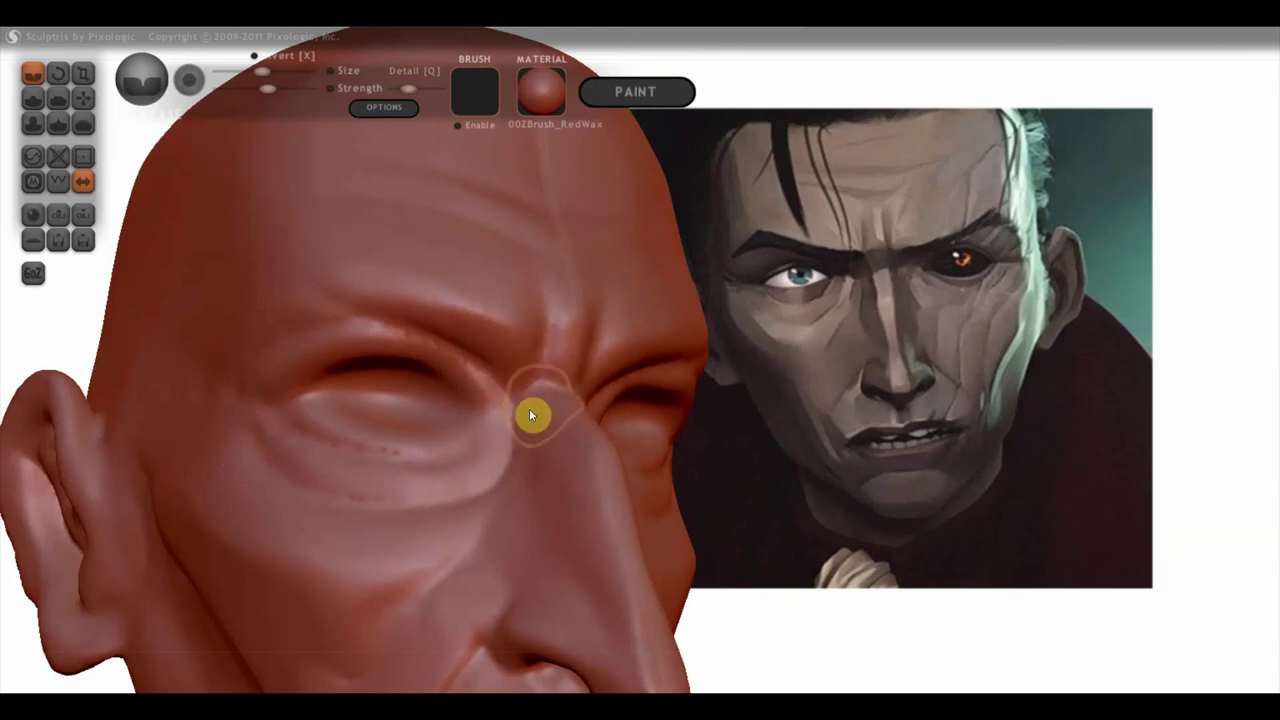
Step: Lower the sculpting strength and turn the head to a slightly downward frontal view
right_click_drag(510, 418, 537, 443)
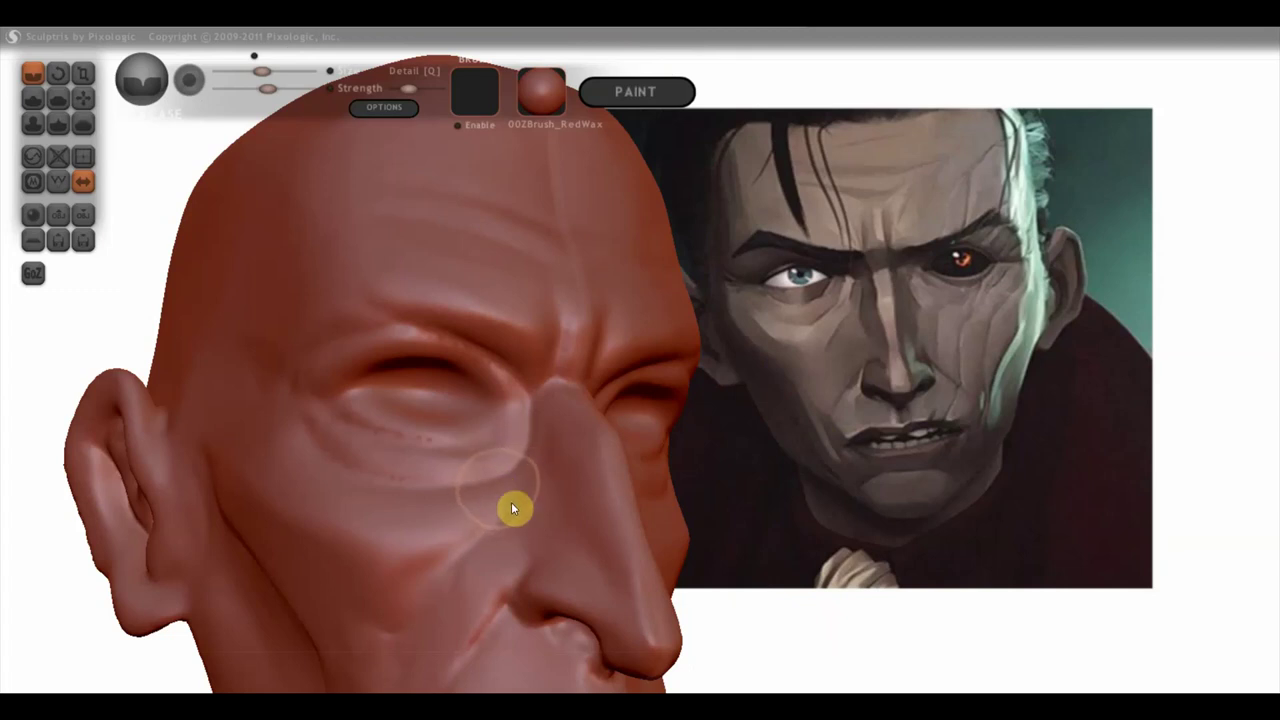
left_click_drag(267, 89, 253, 89)
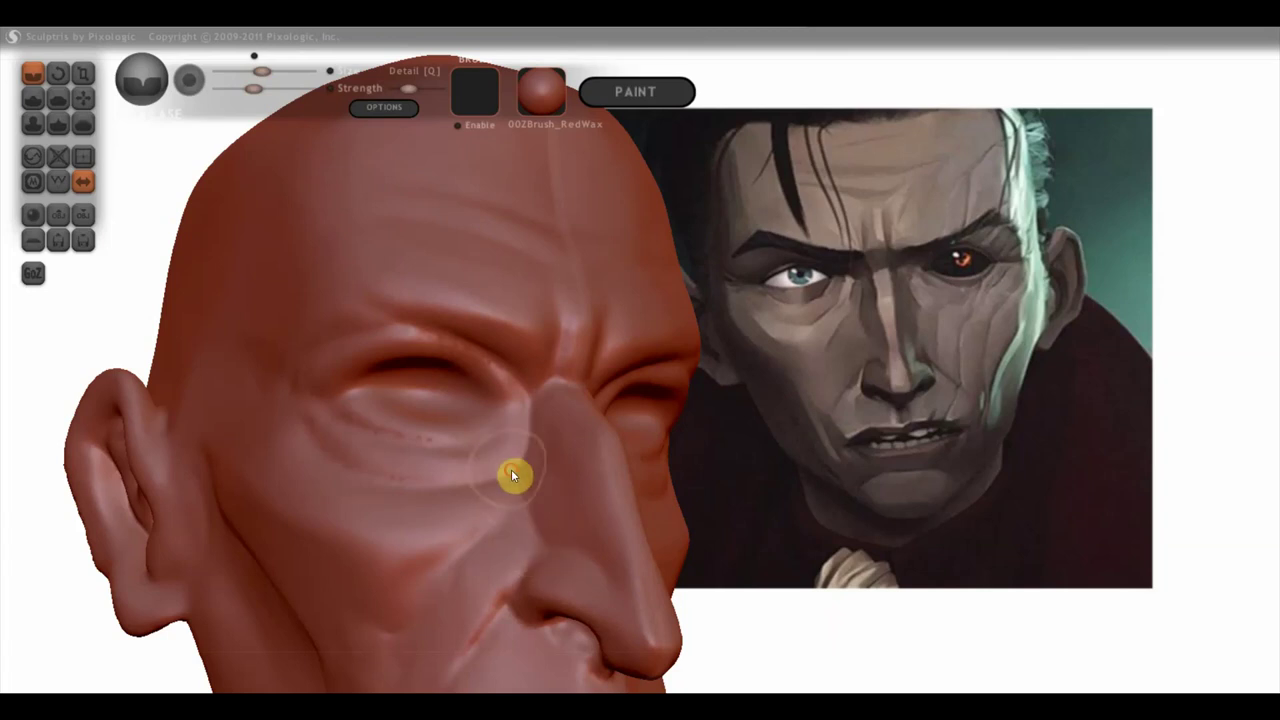
scroll(570, 575, "down", 3)
mouse_move(600, 590)
right_mouse_down()
mouse_move(499, 546)
mouse_move(478, 488)
mouse_move(548, 437)
mouse_move(474, 446)
right_mouse_up()
scroll(478, 426, "up", 2)
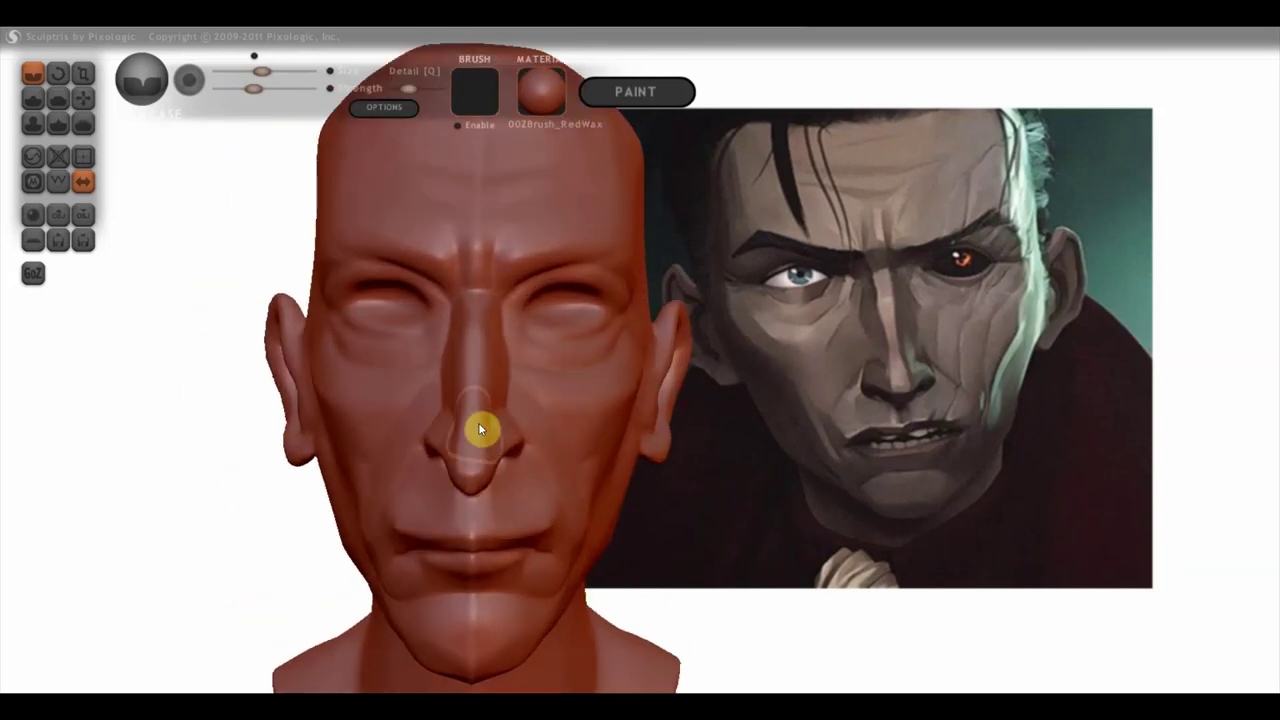
right_click_drag(504, 405, 510, 387)
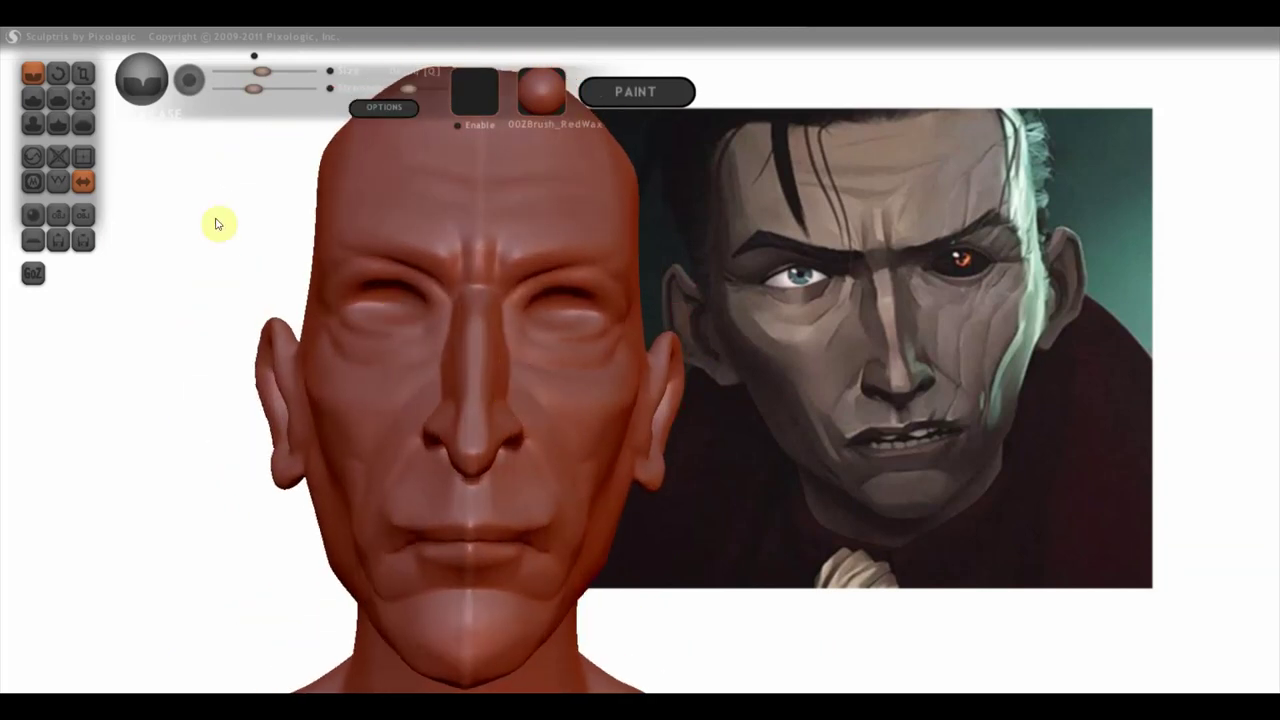
left_click(83, 97)
Step: Orbit the head from above, into left profile, then back to front and three-quarter views
scroll(457, 300, "up", 2)
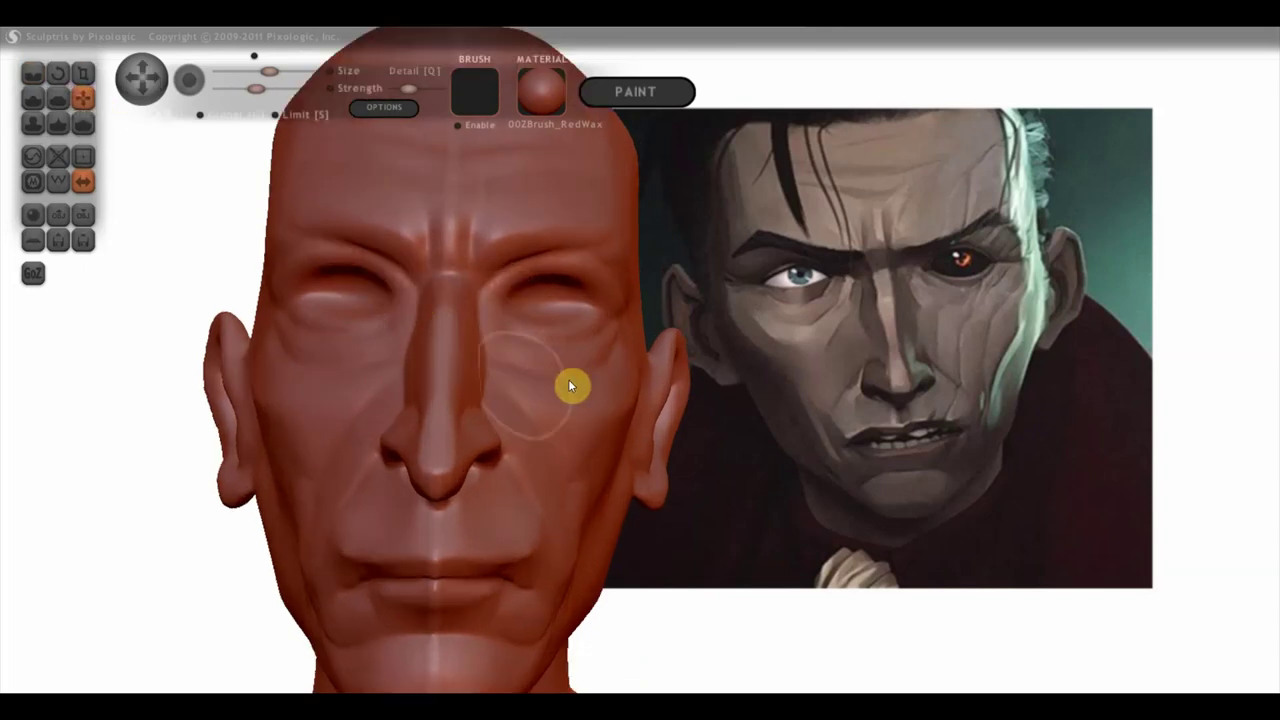
scroll(493, 372, "up", 2)
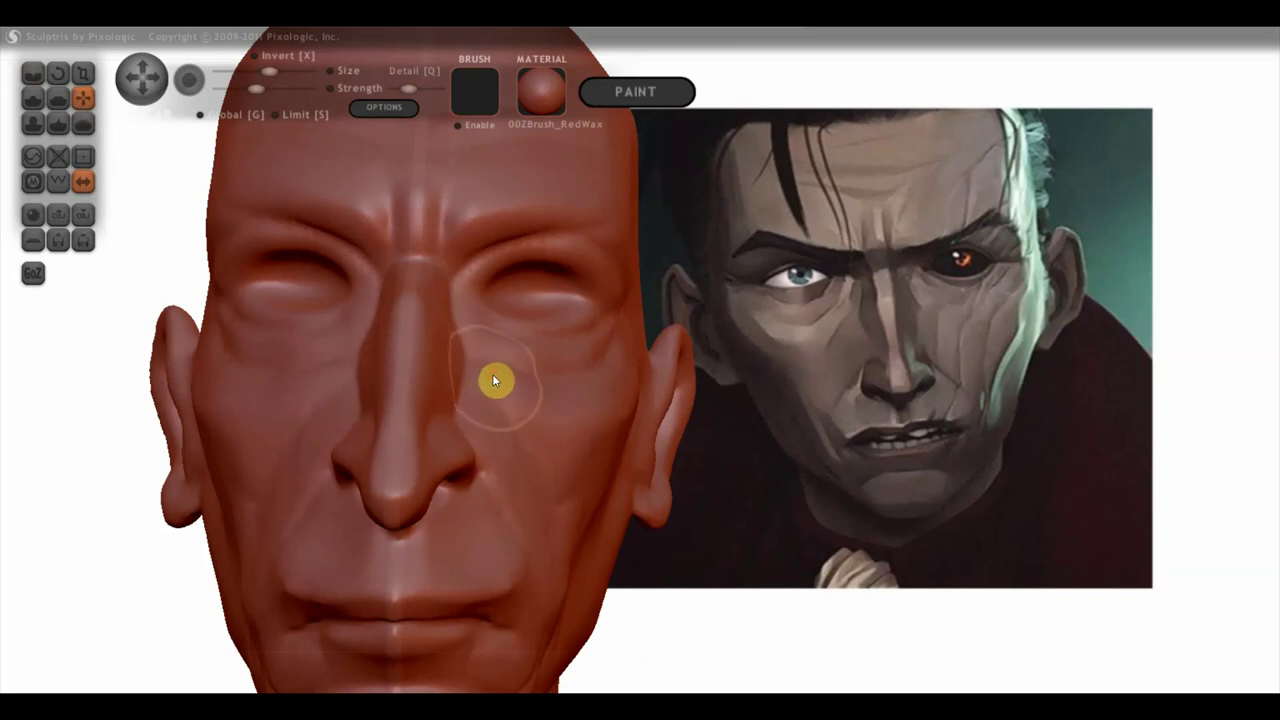
right_click_drag(498, 436, 492, 447)
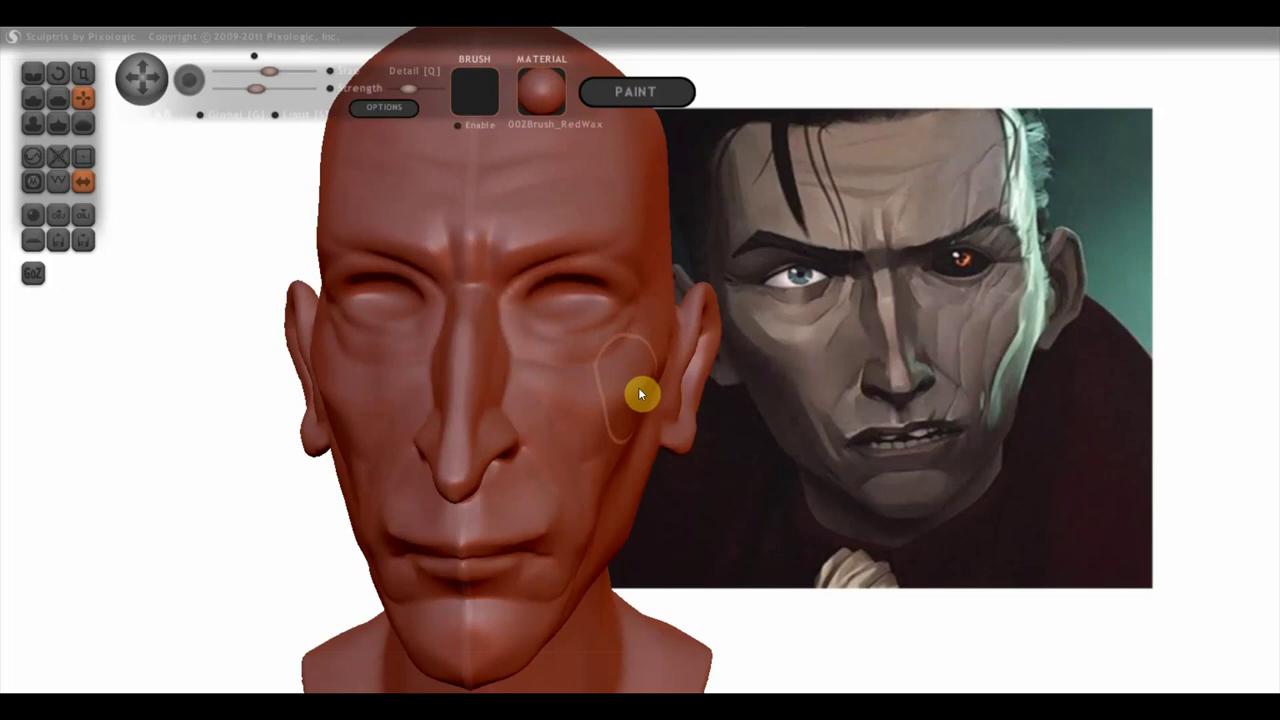
mouse_move(630, 399)
right_mouse_down()
mouse_move(606, 527)
mouse_move(632, 506)
right_mouse_up()
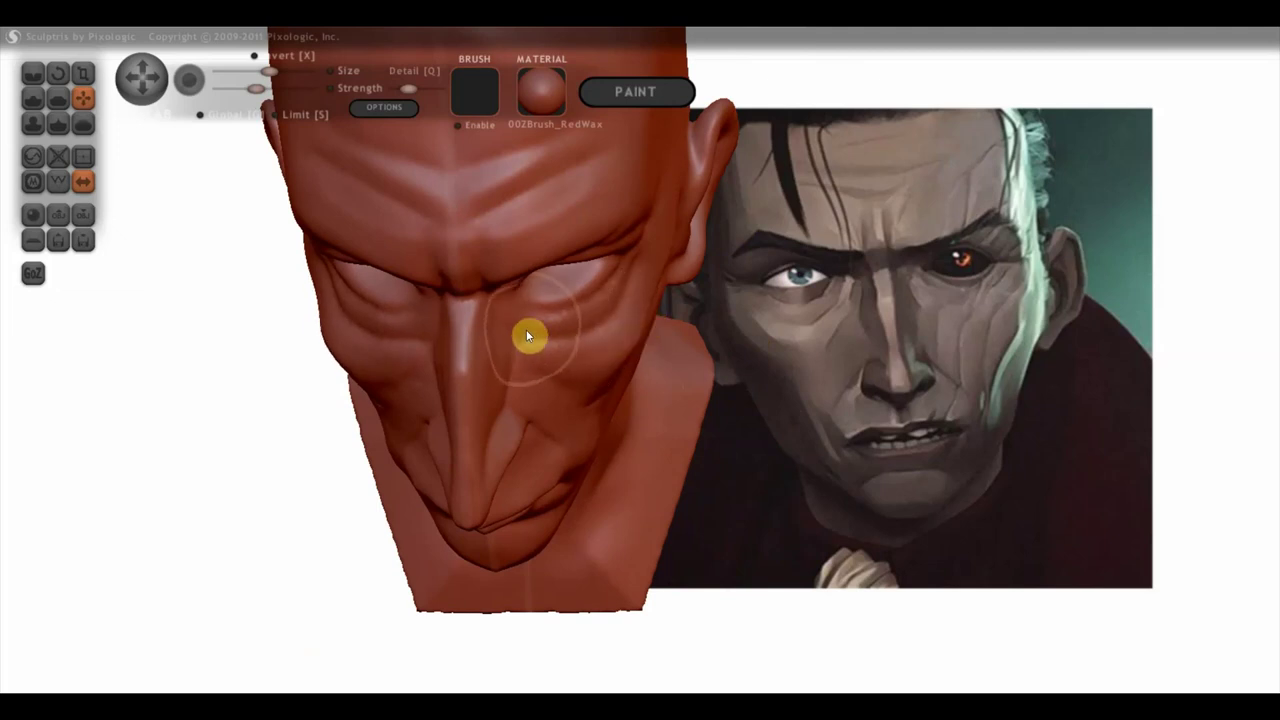
right_click_drag(528, 318, 571, 297)
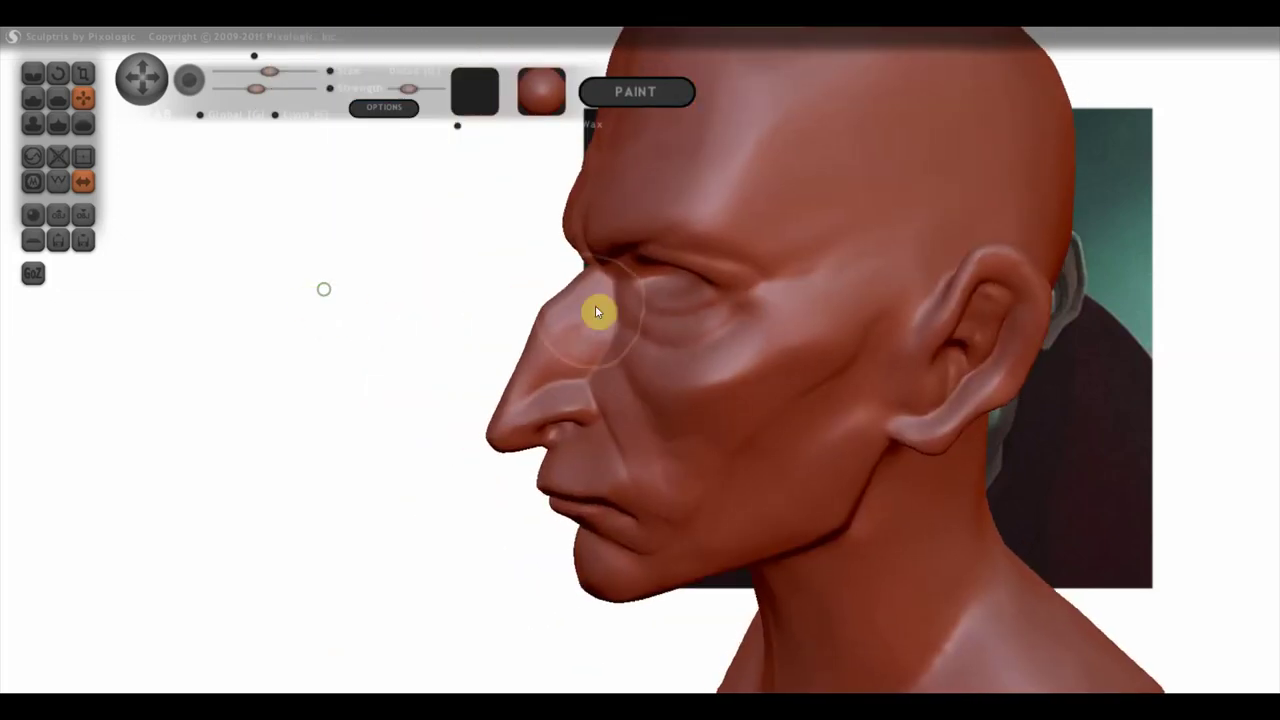
scroll(611, 317, "up", 1)
scroll(634, 343, "up", 1)
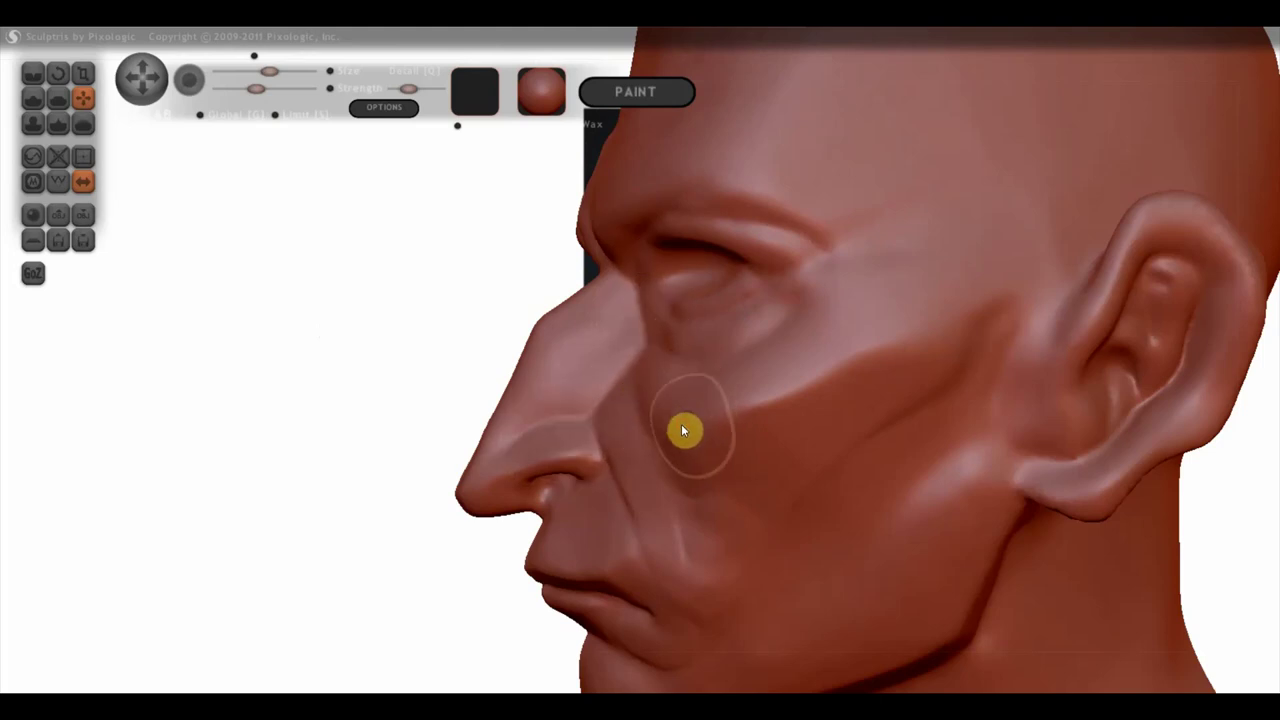
scroll(716, 421, "down", 3)
mouse_move(737, 423)
right_mouse_down()
mouse_move(703, 434)
mouse_move(876, 446)
mouse_move(906, 401)
right_mouse_up()
scroll(555, 323, "up", 2)
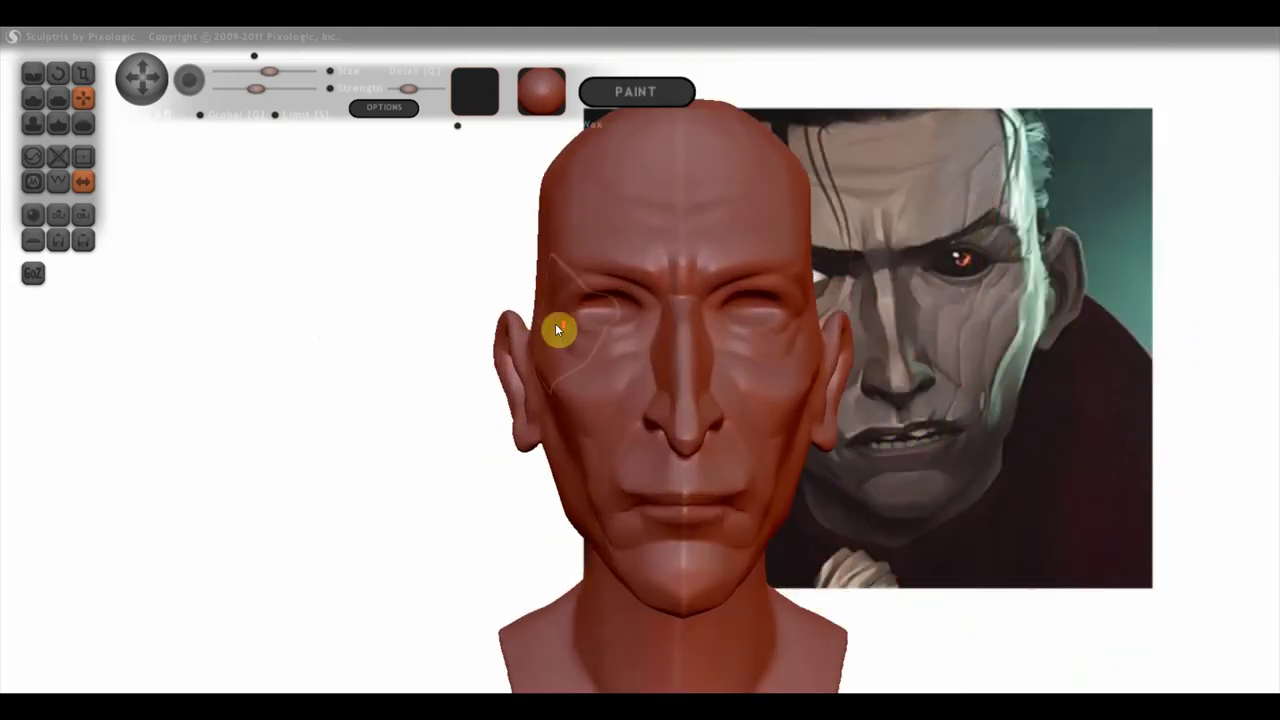
scroll(555, 323, "up", 2)
right_click_drag(562, 270, 662, 330)
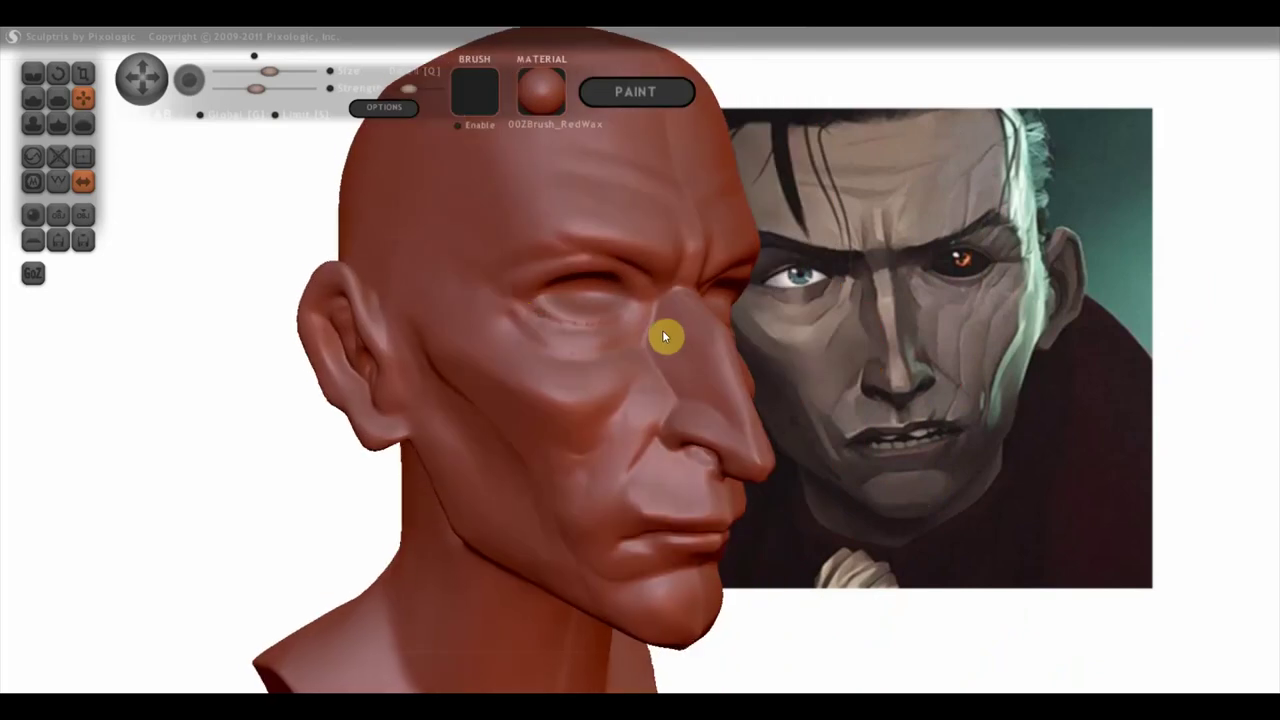
Step: Select the Draw brush with a larger size and lower strength
left_click(33, 97)
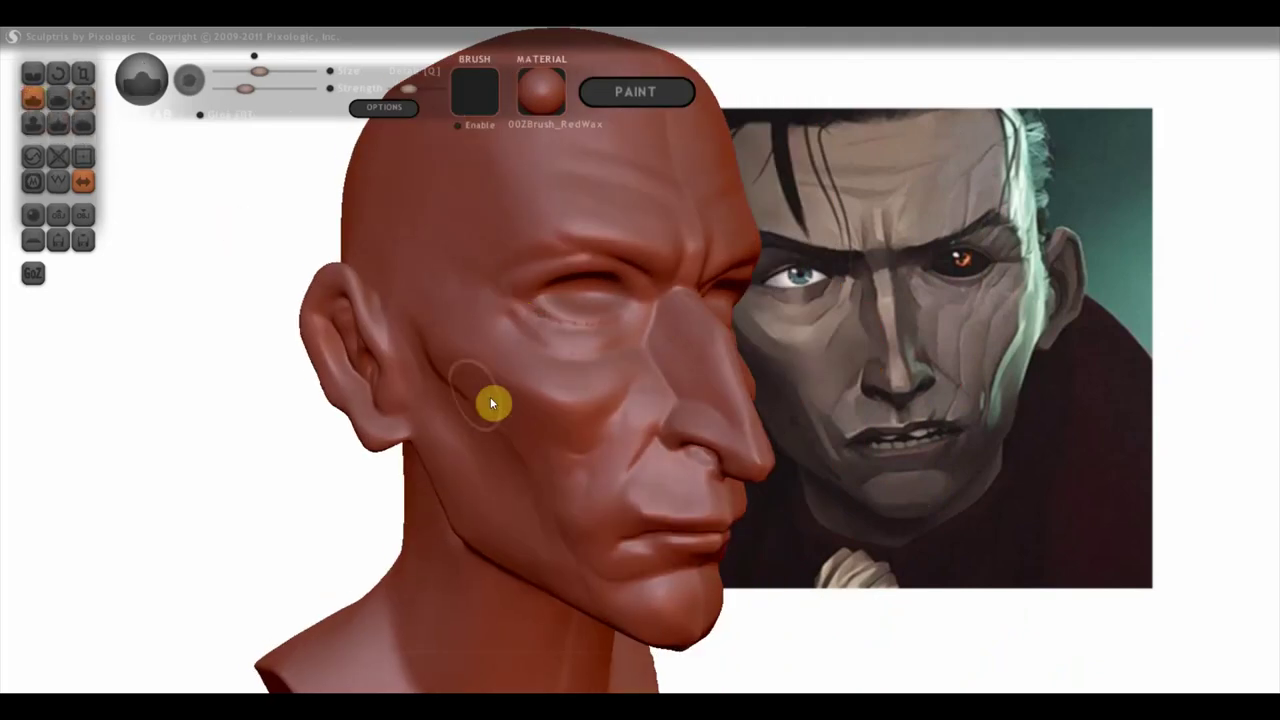
scroll(450, 345, "up", 2)
scroll(448, 342, "up", 2)
scroll(454, 276, "up", 1)
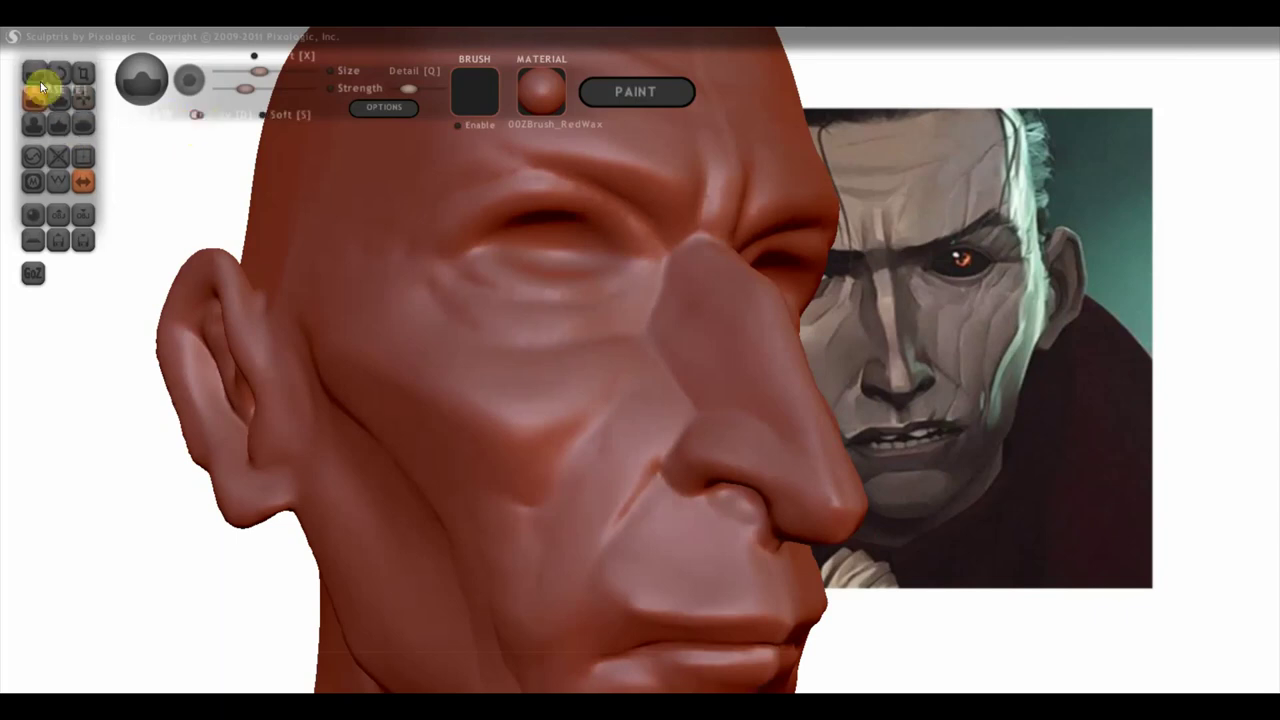
scroll(468, 250, "up", 1)
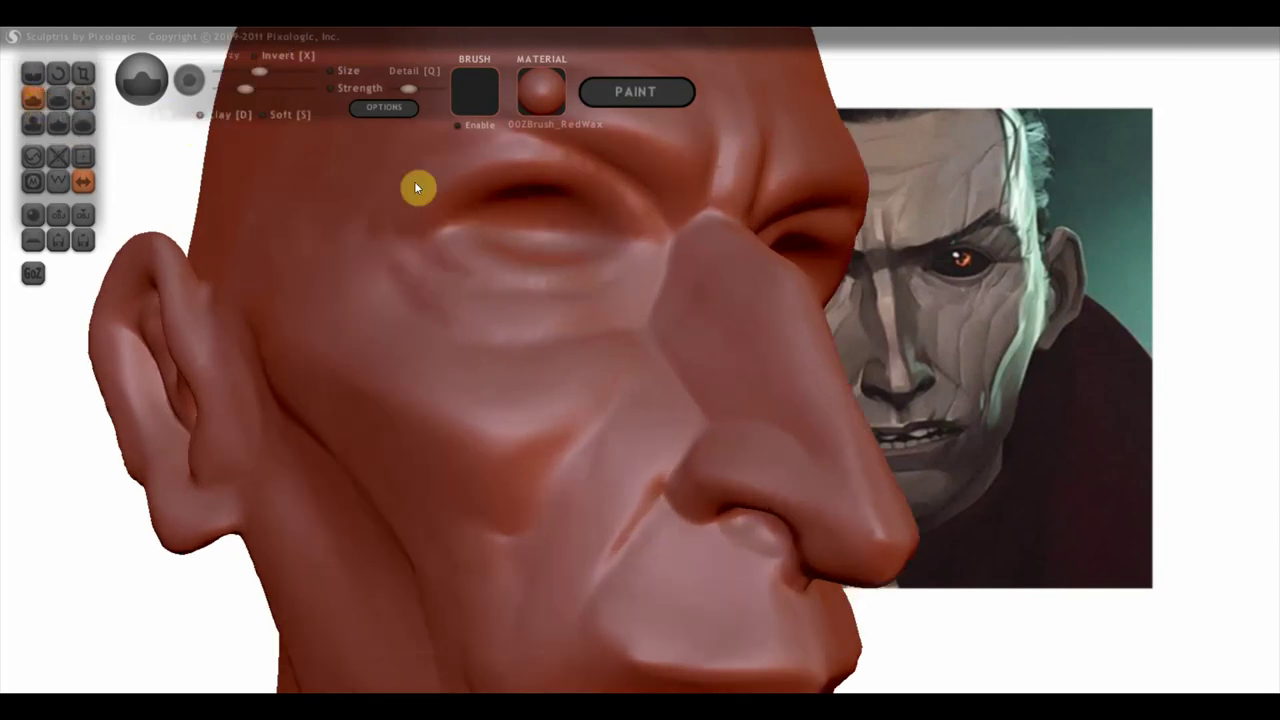
left_click(253, 90)
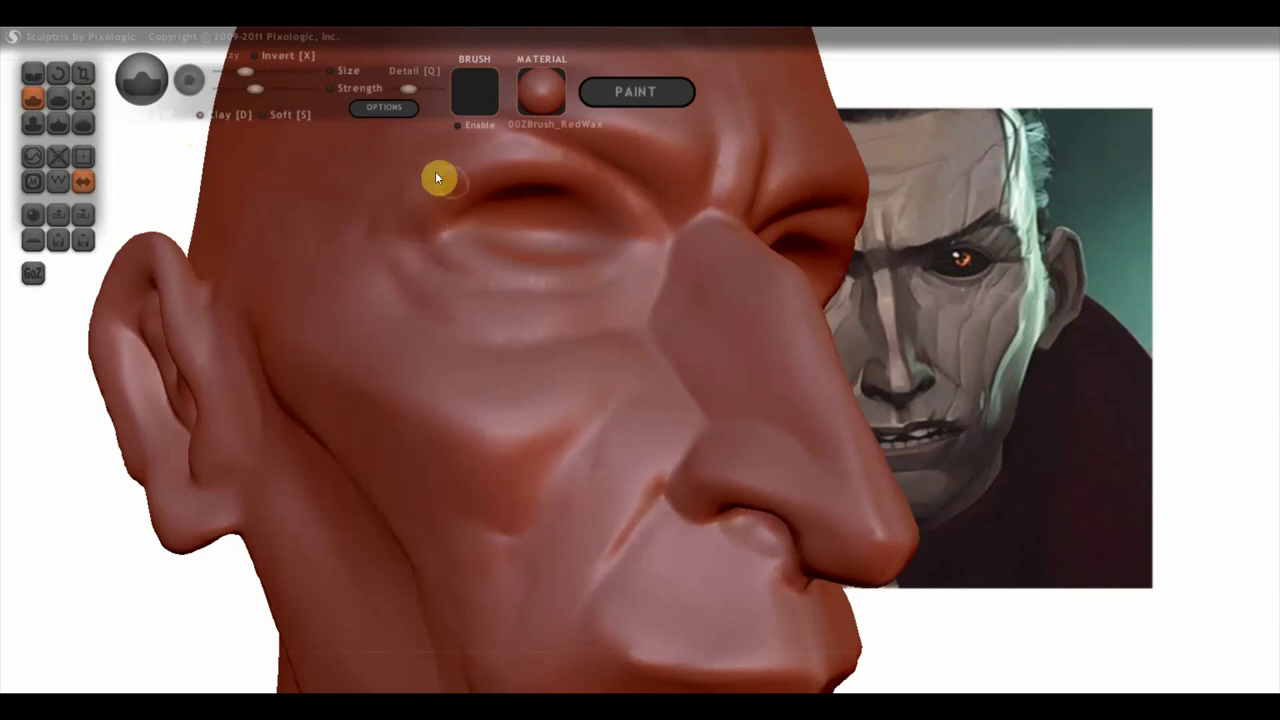
scroll(470, 188, "down", 1)
scroll(503, 234, "down", 1)
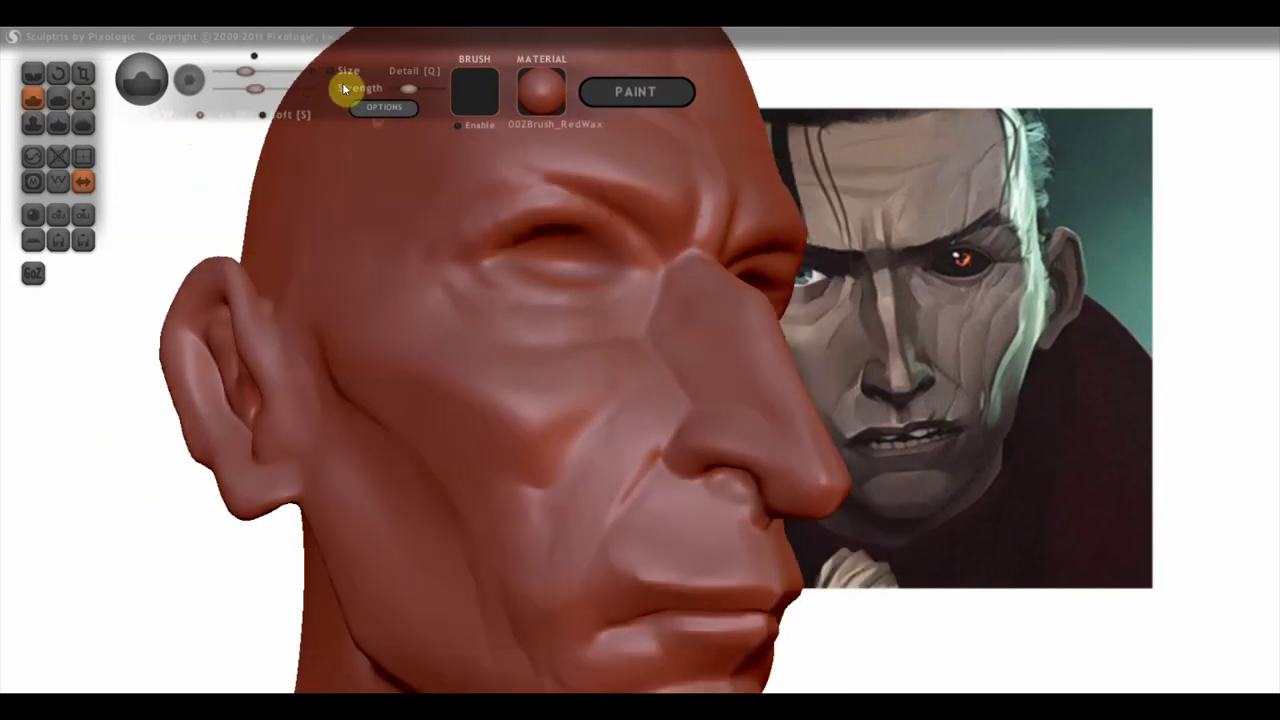
left_click_drag(250, 72, 245, 88)
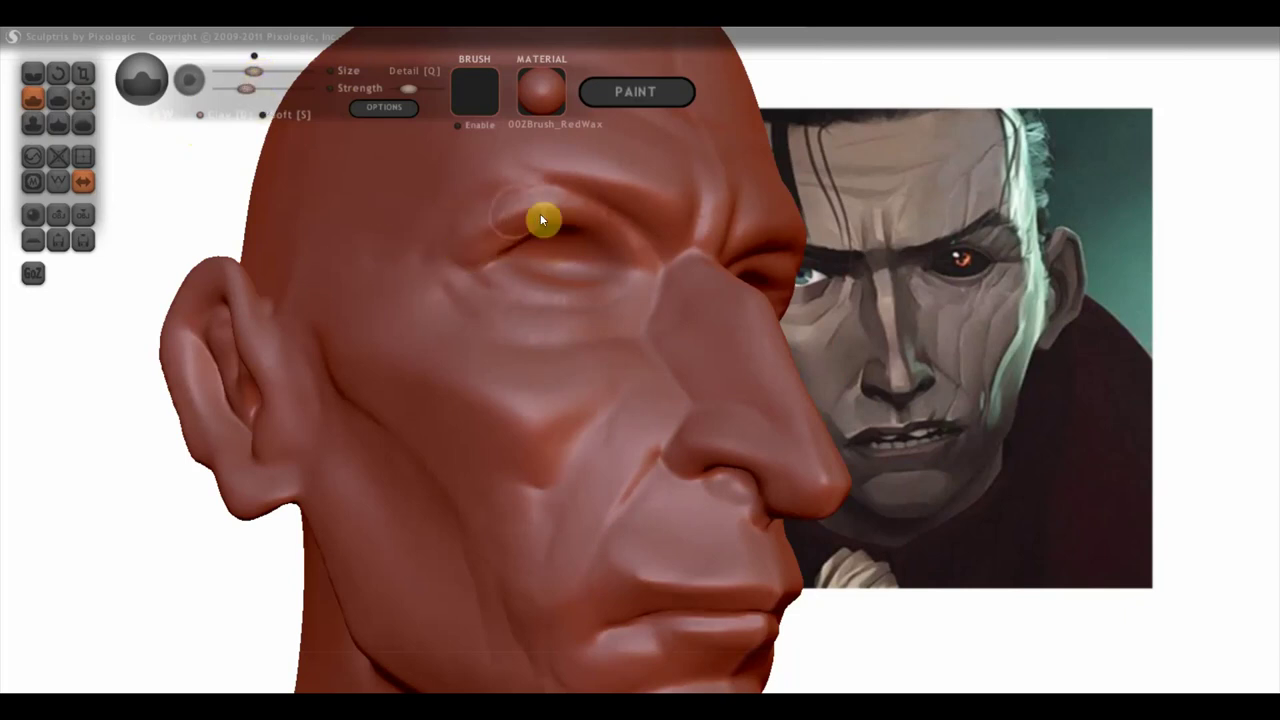
Step: Sculpt around the eyelid and deepen the inner corner of the eye socket
left_click_drag(504, 209, 446, 271)
scroll(451, 246, "up", 2)
scroll(513, 276, "up", 2)
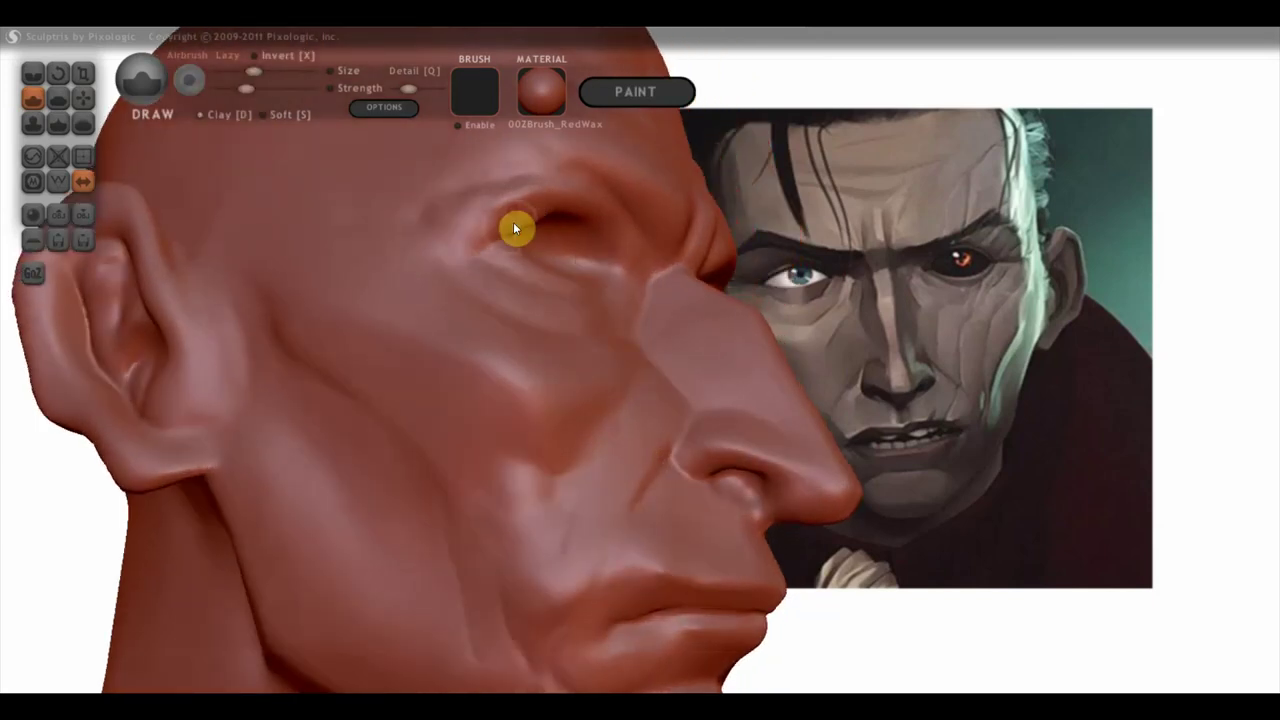
mouse_move(552, 218)
right_mouse_down()
mouse_move(523, 254)
mouse_move(484, 254)
right_mouse_up()
left_click_drag(497, 278, 530, 300)
mouse_move(491, 317)
right_mouse_down()
mouse_move(471, 400)
mouse_move(416, 414)
mouse_move(509, 366)
right_mouse_up()
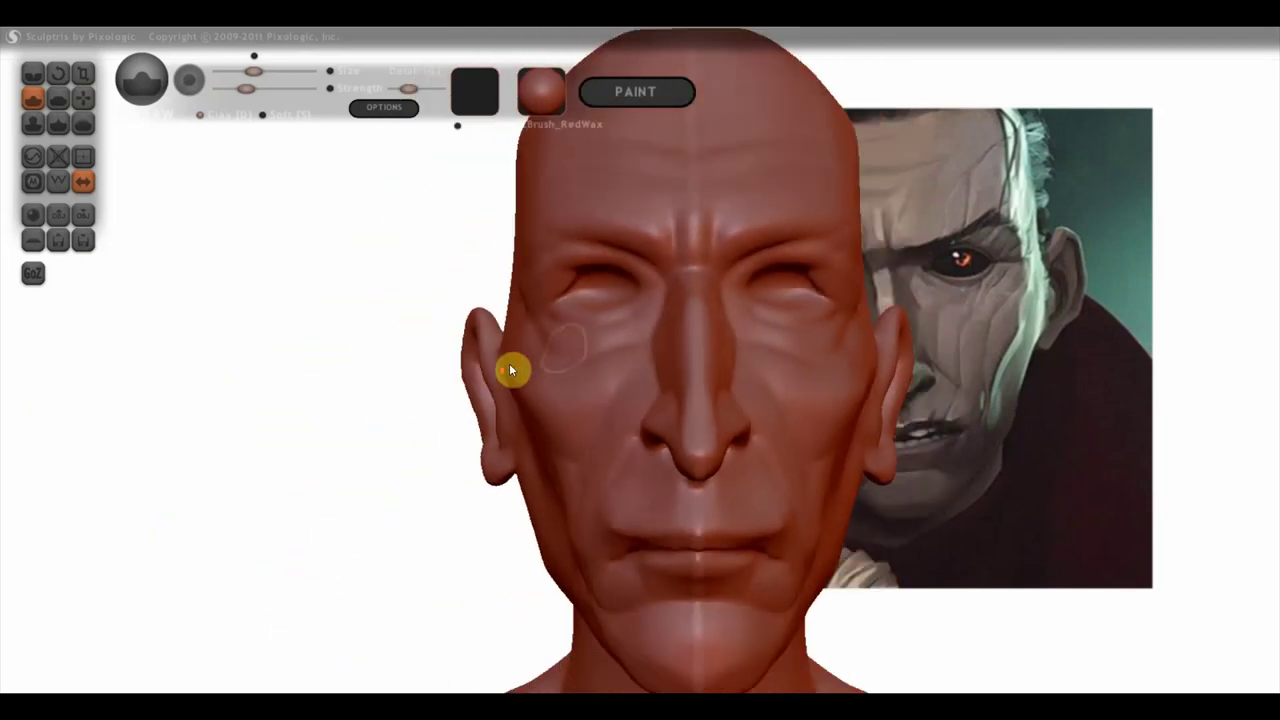
Step: Reshape the upper eyelid, mirrored on both eyes, and view it from three-quarter
right_click_drag(797, 346, 640, 385)
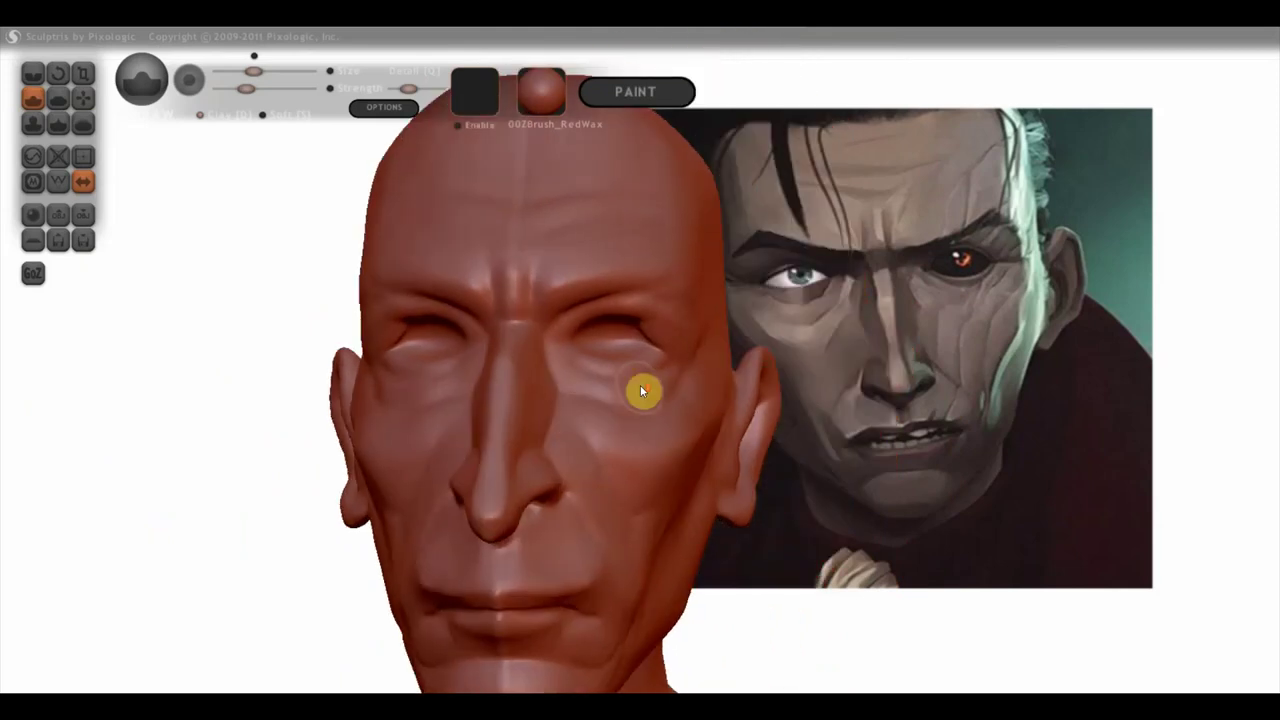
scroll(640, 385, "up", 3)
scroll(653, 361, "up", 3)
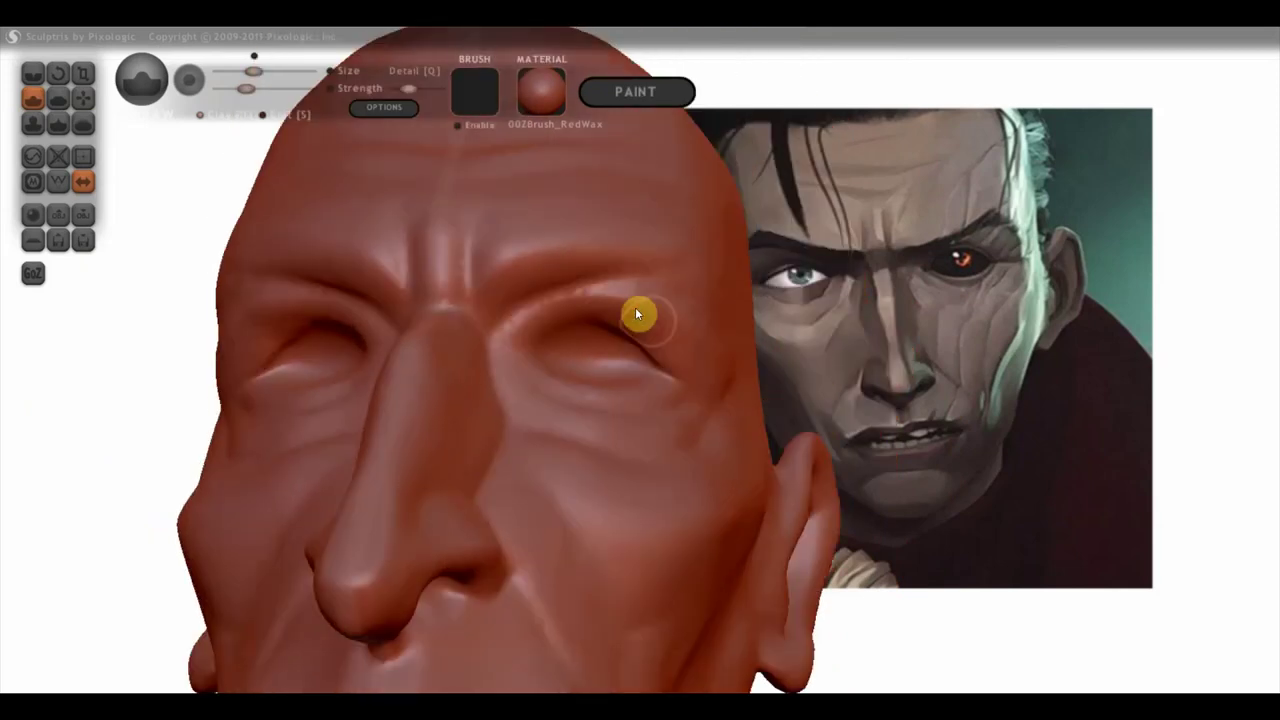
mouse_move(683, 345)
left_mouse_down()
mouse_move(671, 349)
mouse_move(696, 358)
left_mouse_up()
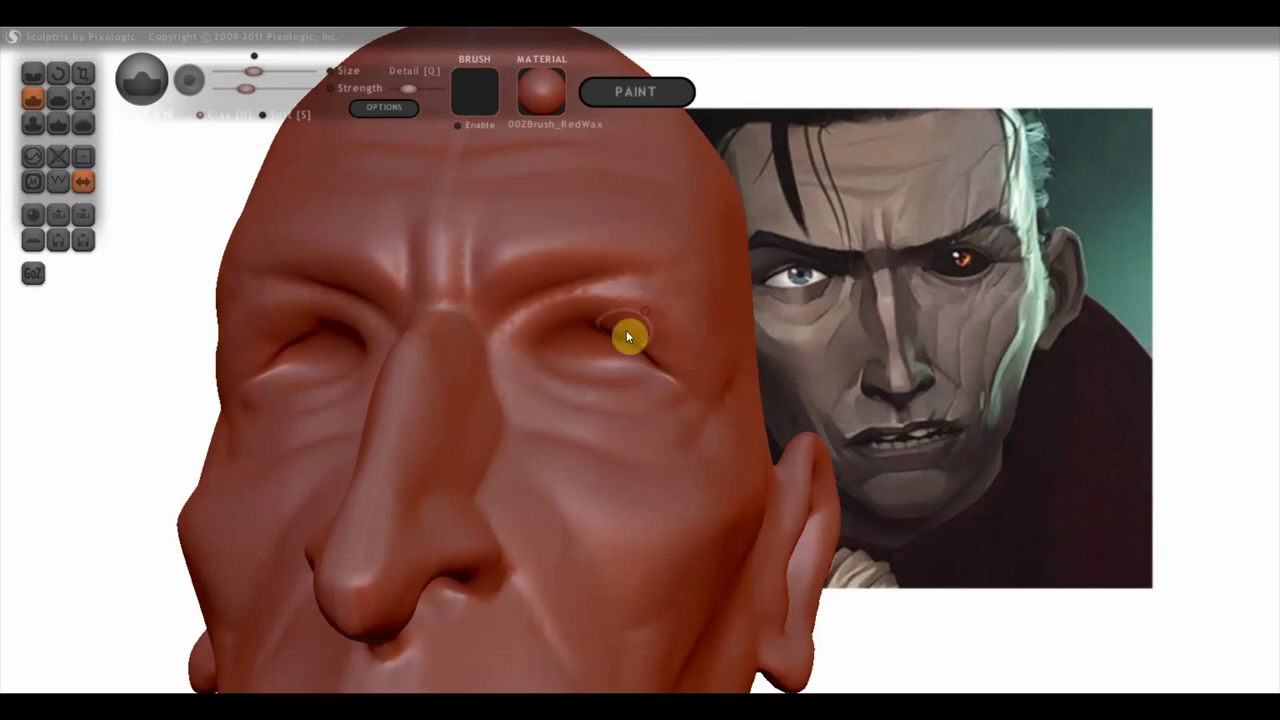
right_click_drag(641, 345, 583, 338)
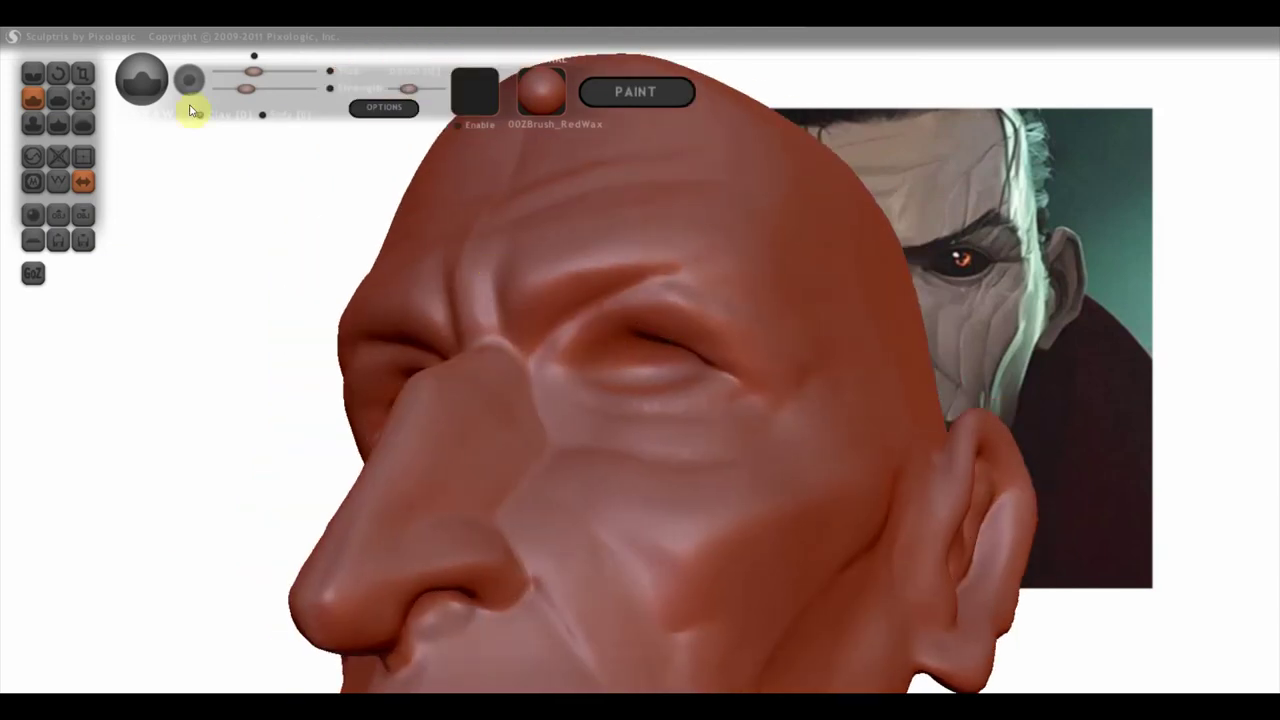
left_click(60, 93)
Step: Flatten and smooth the upper eyelid and the outer eye corner
scroll(540, 230, "up", 3)
scroll(650, 270, "down", 1)
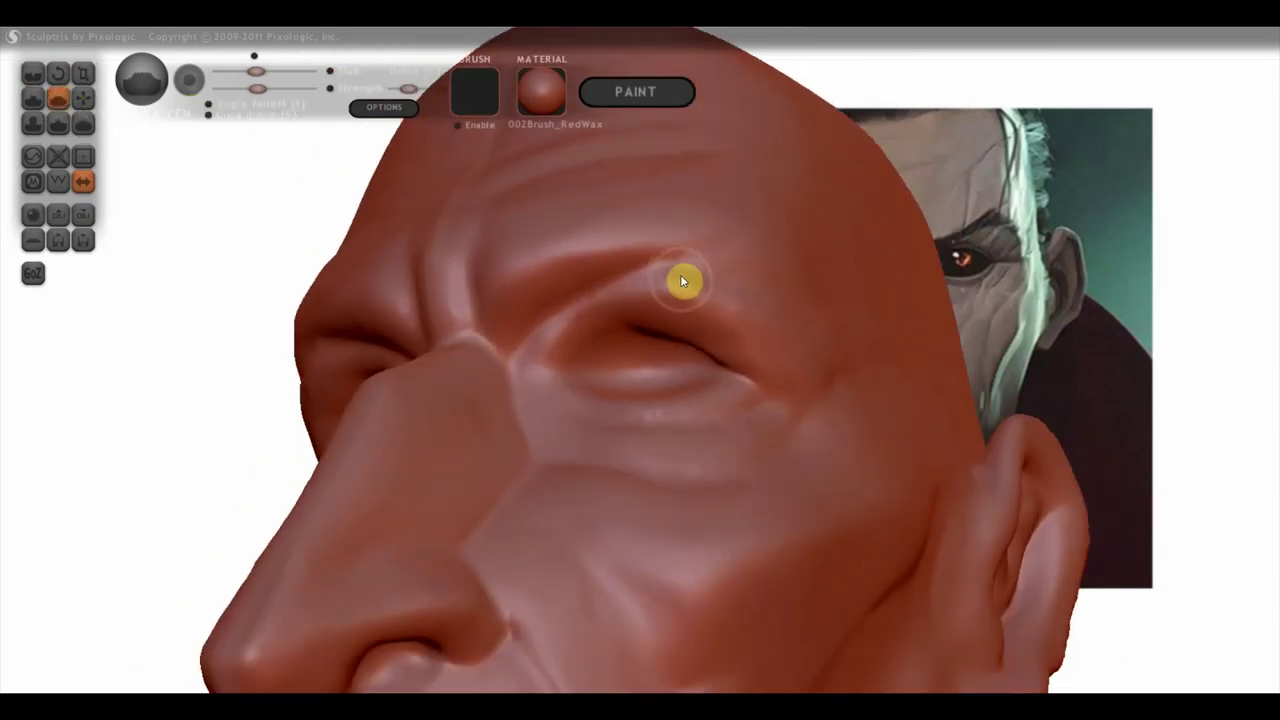
mouse_move(706, 291)
left_mouse_down()
mouse_move(666, 306)
mouse_move(746, 294)
mouse_move(663, 303)
mouse_move(774, 363)
mouse_move(635, 297)
mouse_move(691, 303)
mouse_move(729, 337)
mouse_move(699, 283)
left_mouse_up()
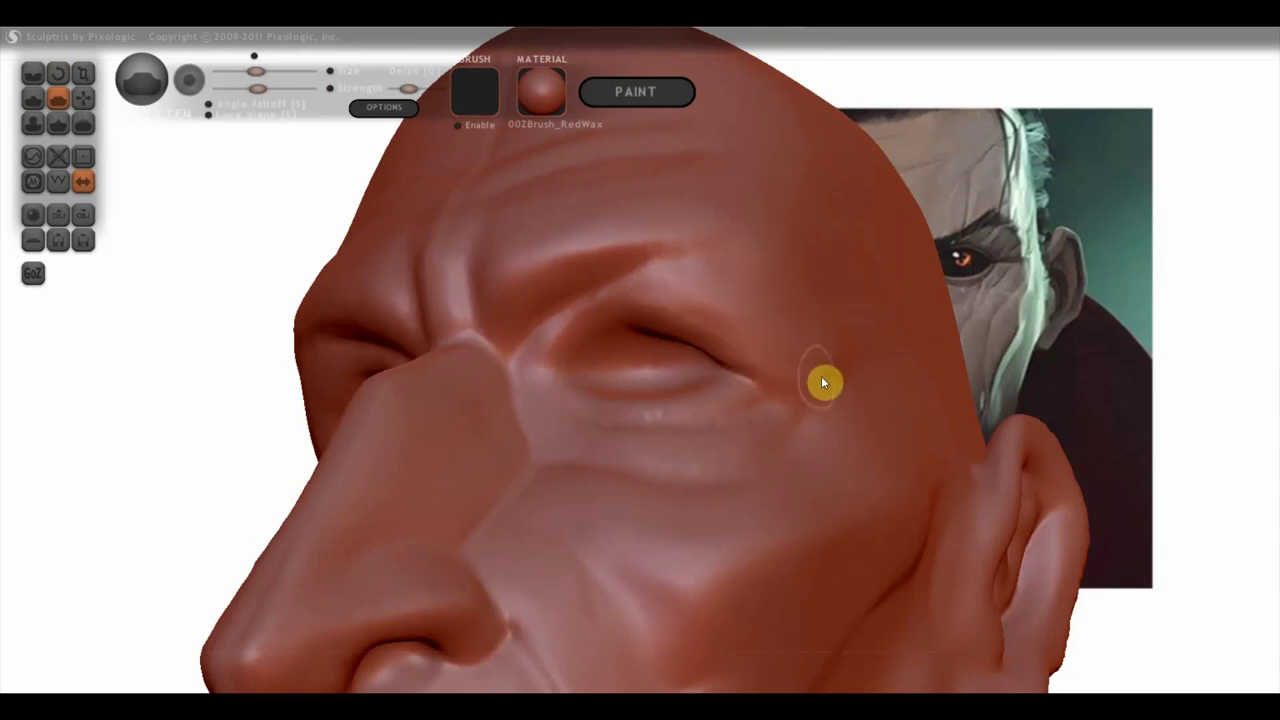
right_click_drag(780, 391, 697, 408)
mouse_move(841, 320)
right_mouse_down()
mouse_move(971, 331)
mouse_move(811, 270)
right_mouse_up()
left_click_drag(766, 331, 680, 320)
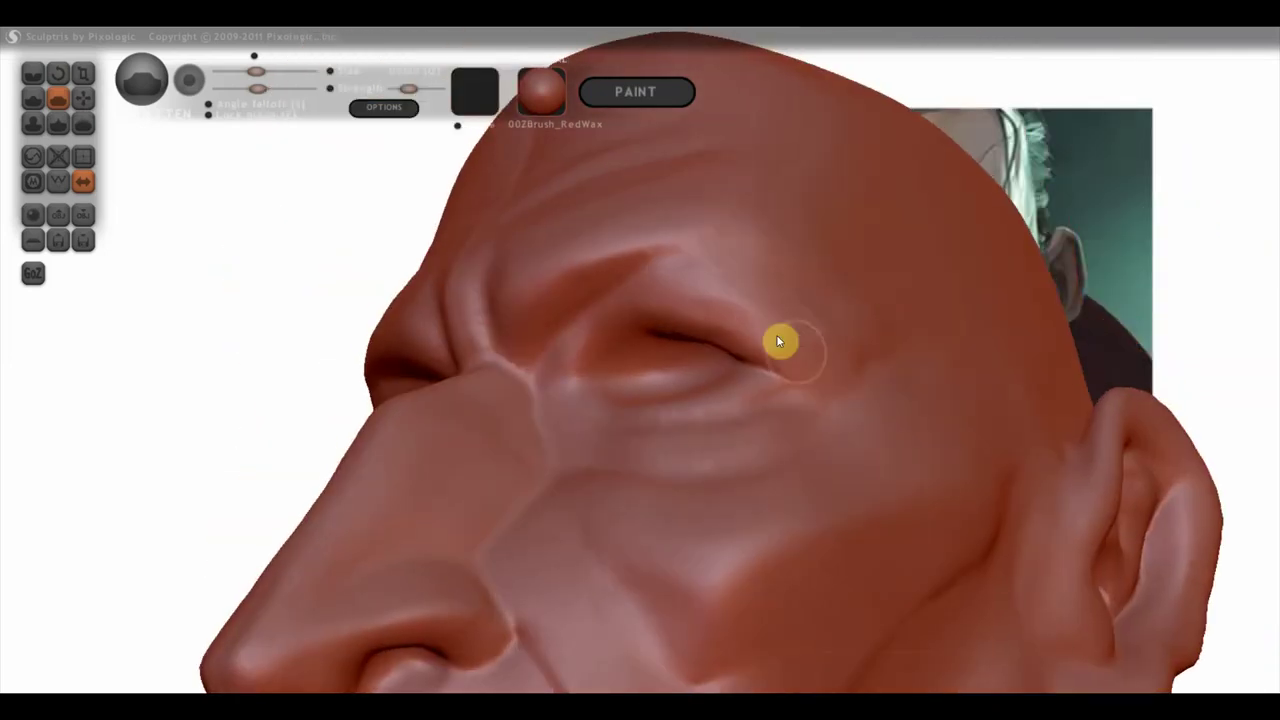
Step: Flatten the crease below the eye, then return the head to a front view
mouse_move(781, 375)
right_mouse_down()
mouse_move(857, 314)
mouse_move(709, 386)
mouse_move(726, 409)
right_mouse_up()
mouse_move(663, 410)
left_mouse_down()
mouse_move(566, 366)
mouse_move(640, 380)
mouse_move(540, 373)
mouse_move(656, 389)
mouse_move(547, 330)
mouse_move(522, 348)
left_mouse_up()
mouse_move(522, 348)
right_mouse_down()
mouse_move(590, 394)
mouse_move(590, 440)
right_mouse_up()
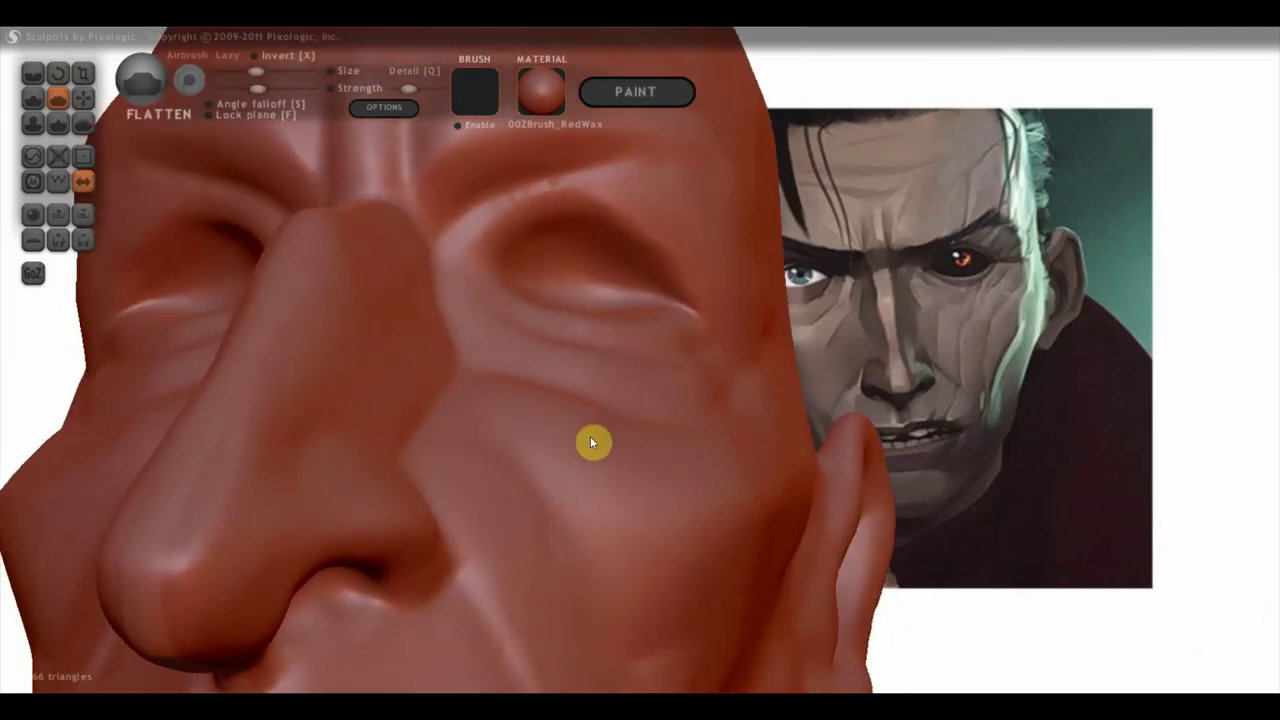
scroll(590, 442, "down", 2)
scroll(617, 466, "down", 2)
scroll(617, 428, "down", 2)
scroll(617, 423, "down", 2)
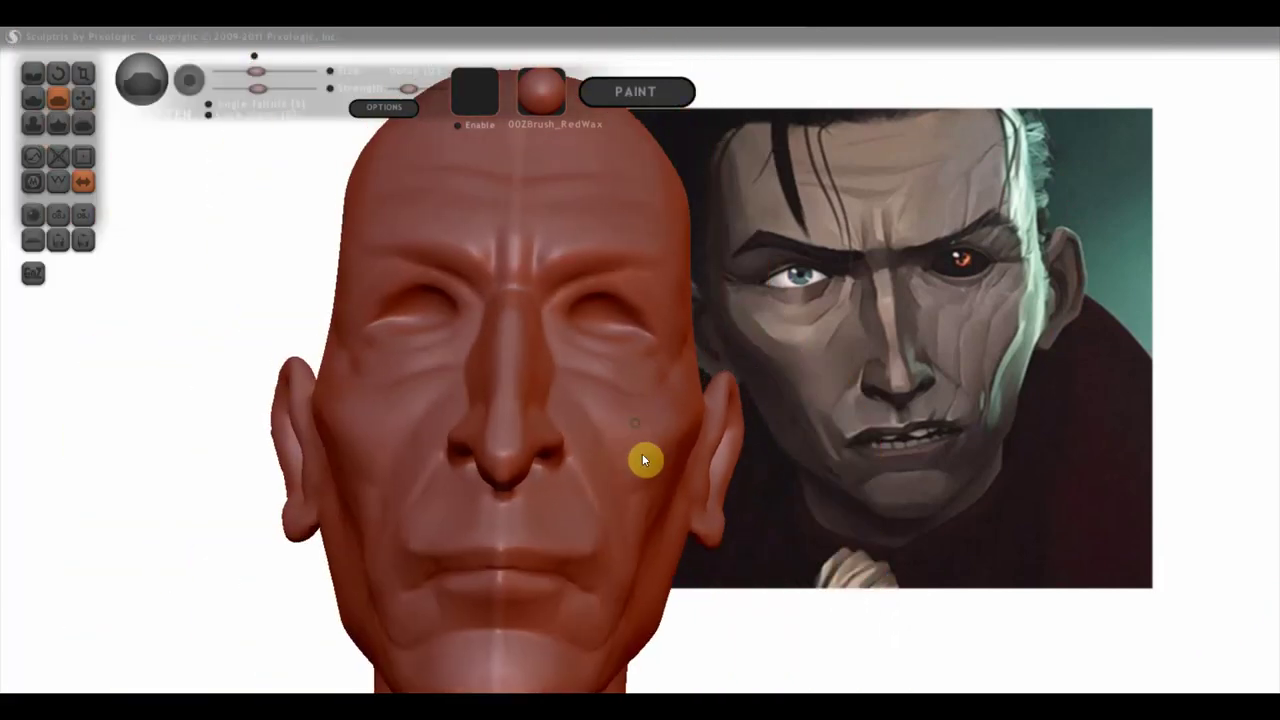
right_click_drag(641, 467, 806, 520, "shift")
right_click_drag(794, 453, 810, 423)
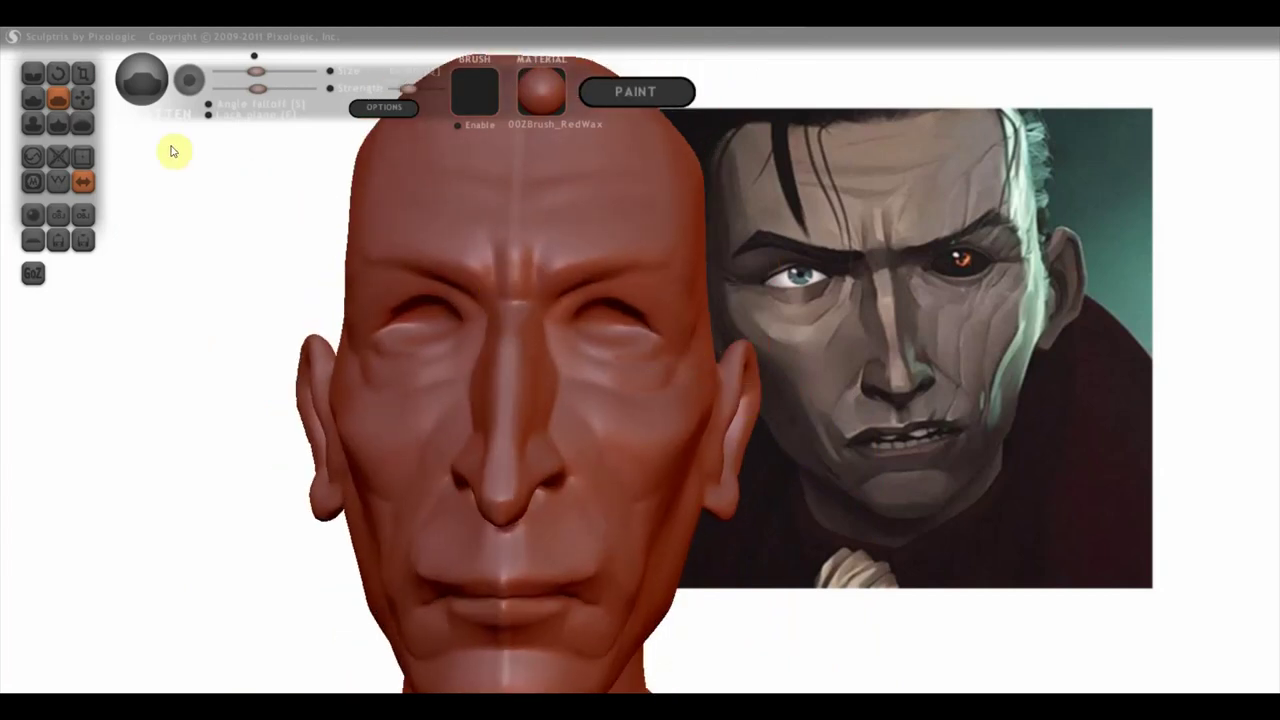
left_click(83, 97)
Step: Select the Draw brush and orbit to view the left eye from below
scroll(650, 315, "up", 1)
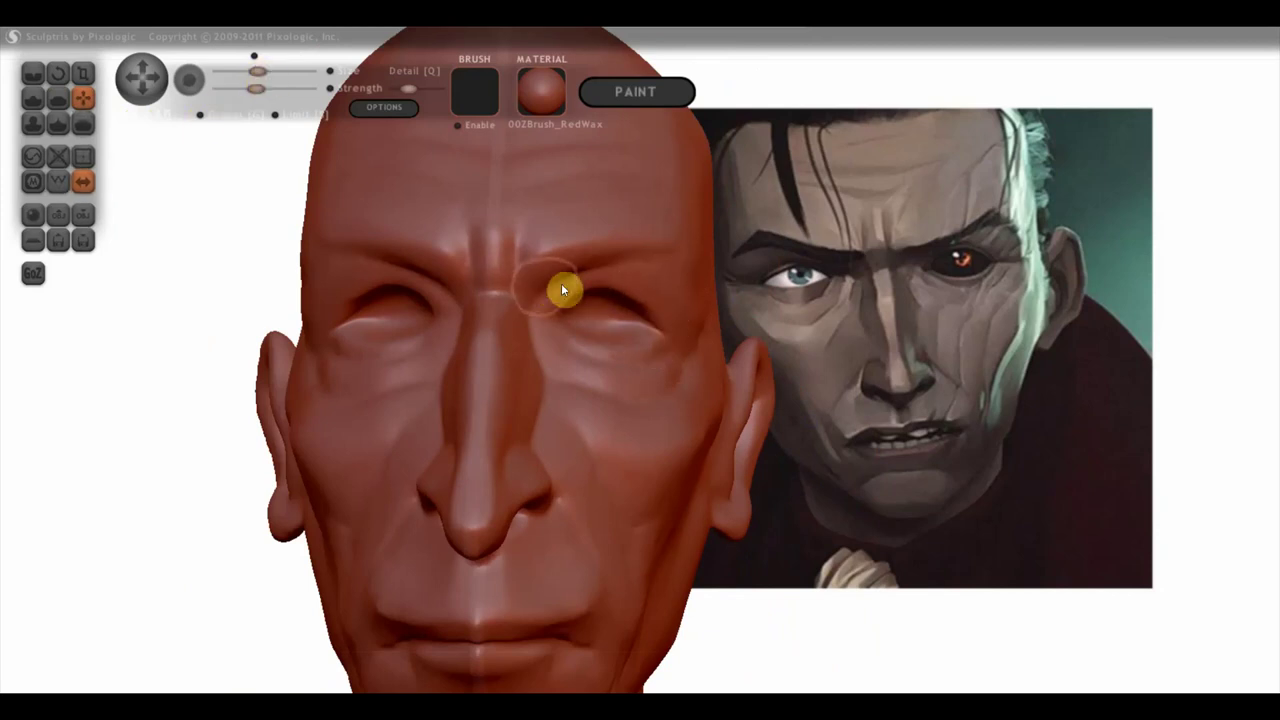
scroll(582, 282, "down", 1)
scroll(593, 296, "down", 1)
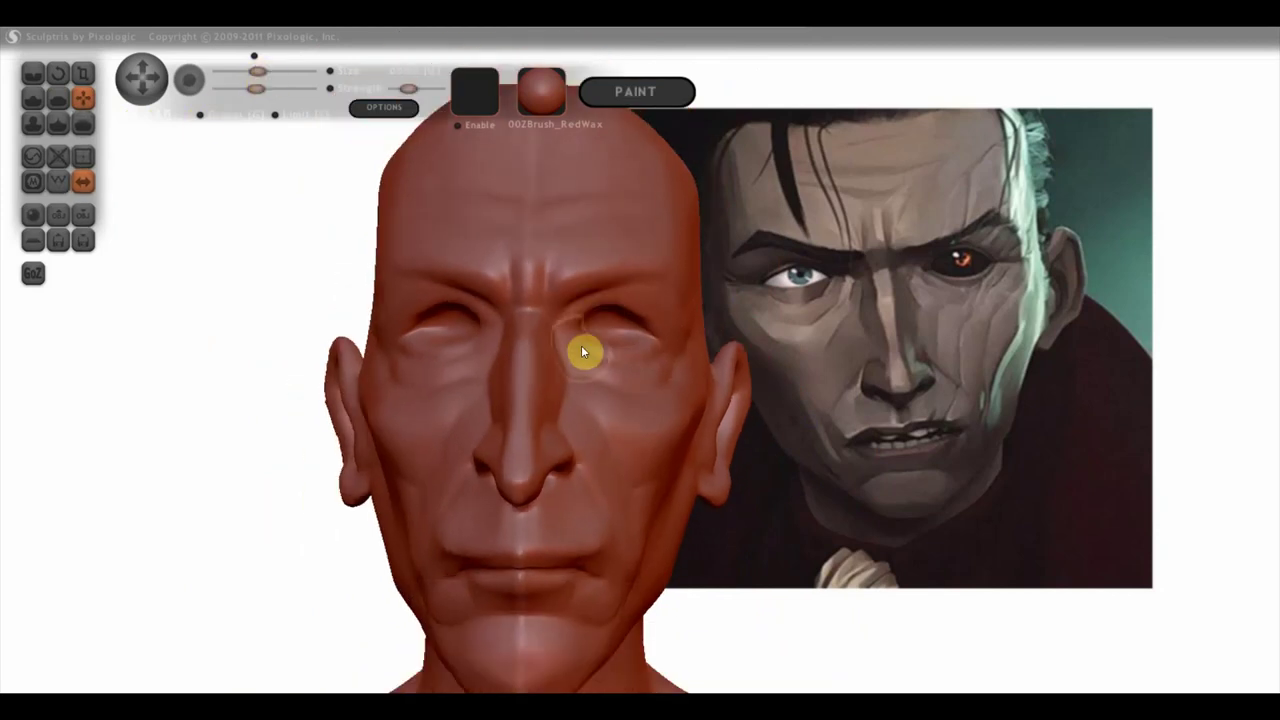
scroll(578, 350, "up", 1)
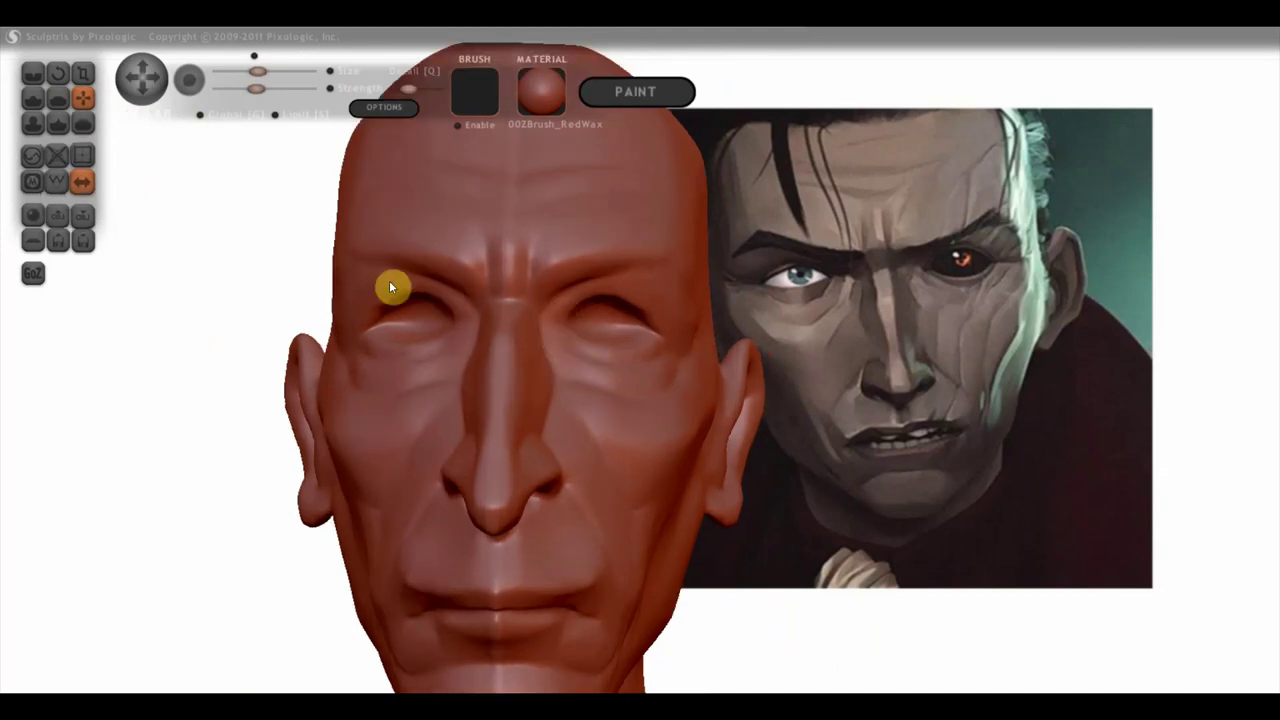
left_click(33, 73)
scroll(573, 352, "up", 2)
right_click_drag(573, 347, 541, 309)
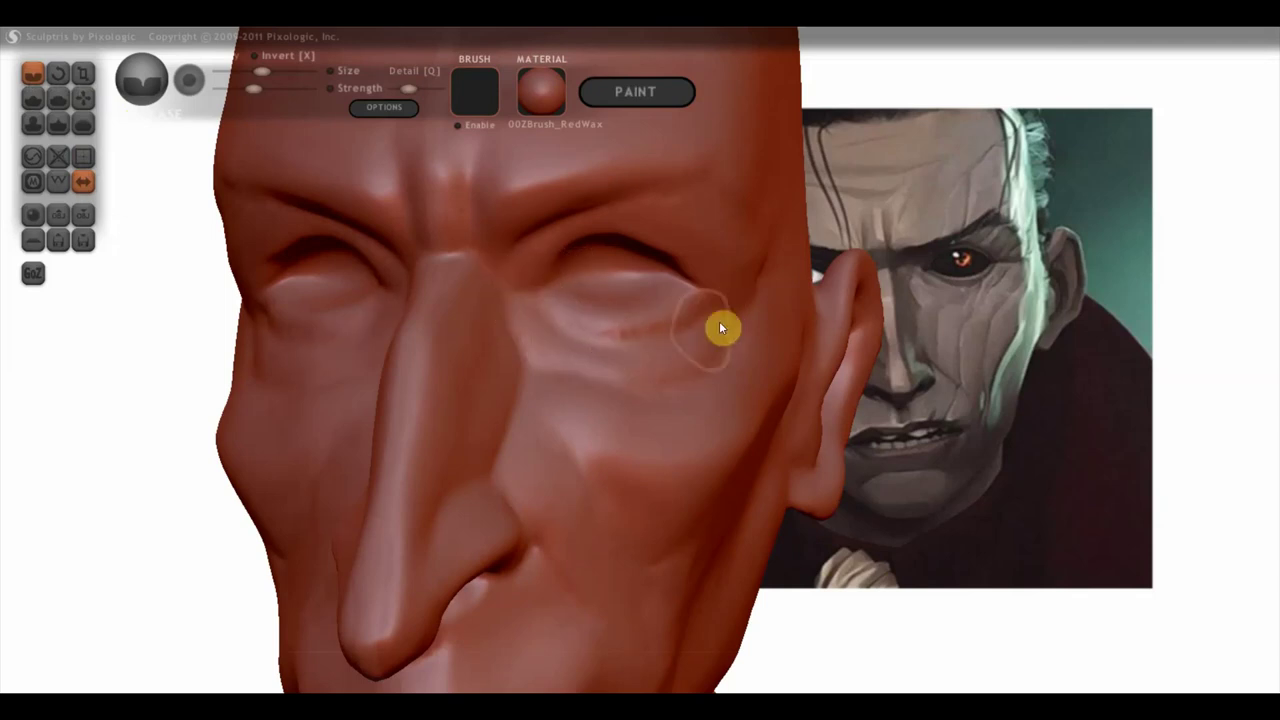
right_click_drag(706, 335, 772, 290)
right_click_drag(676, 323, 628, 267)
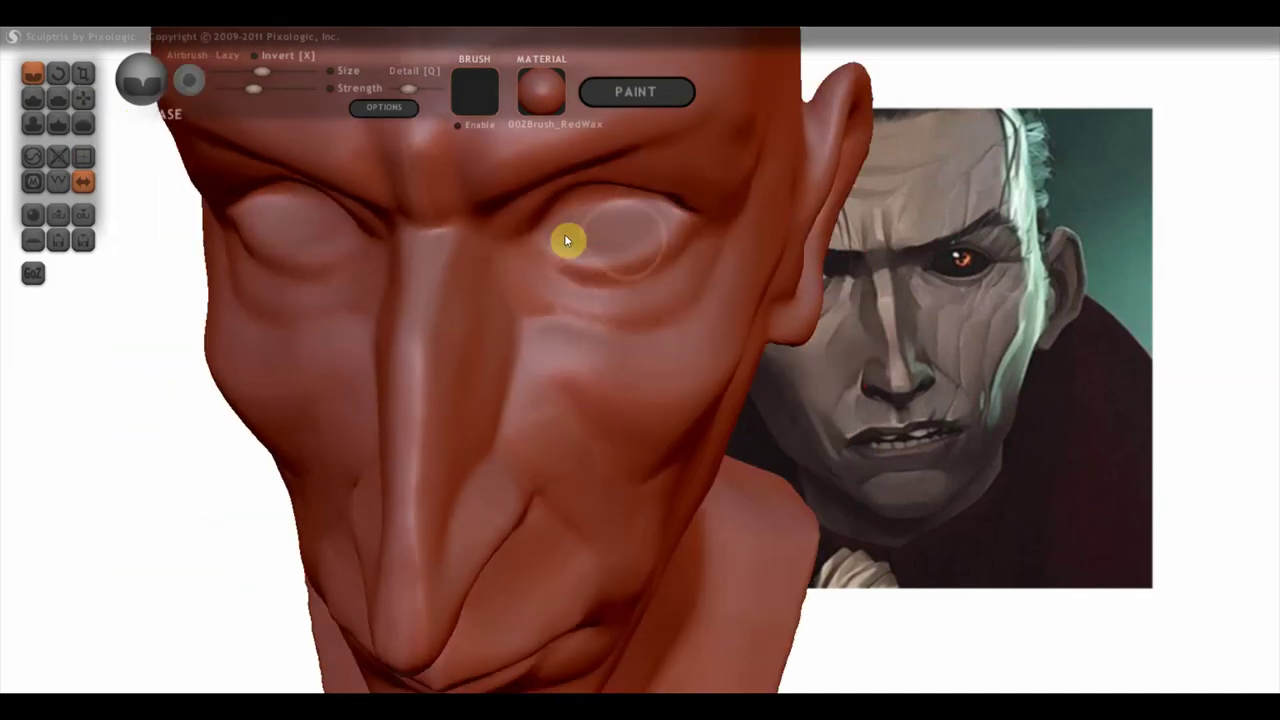
Step: Round out the left eyeball under the brow, then return to a near-front view
mouse_move(590, 208)
left_mouse_down()
mouse_move(651, 229)
mouse_move(560, 237)
mouse_move(654, 229)
mouse_move(614, 231)
mouse_move(645, 260)
left_mouse_up()
scroll(644, 254, "down", 2)
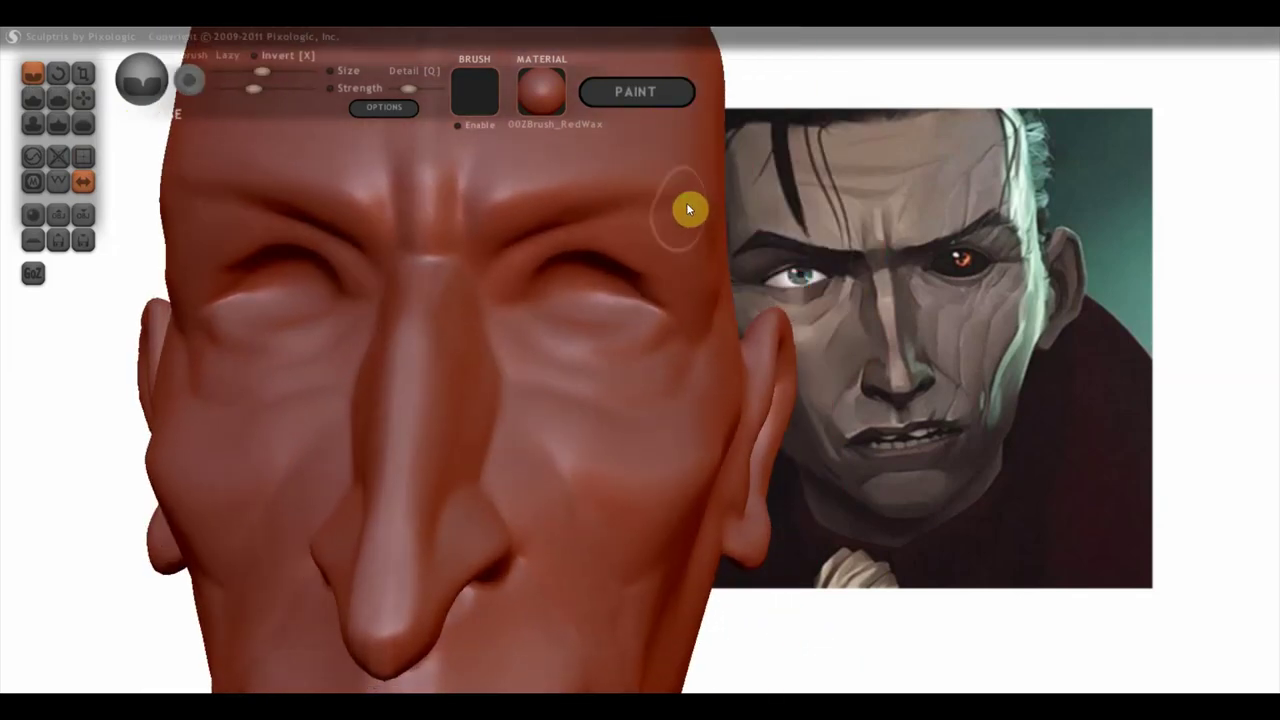
scroll(686, 207, "down", 4)
scroll(721, 377, "down", 3)
mouse_move(724, 390)
left_mouse_down()
mouse_move(822, 520)
mouse_move(795, 486)
left_mouse_up()
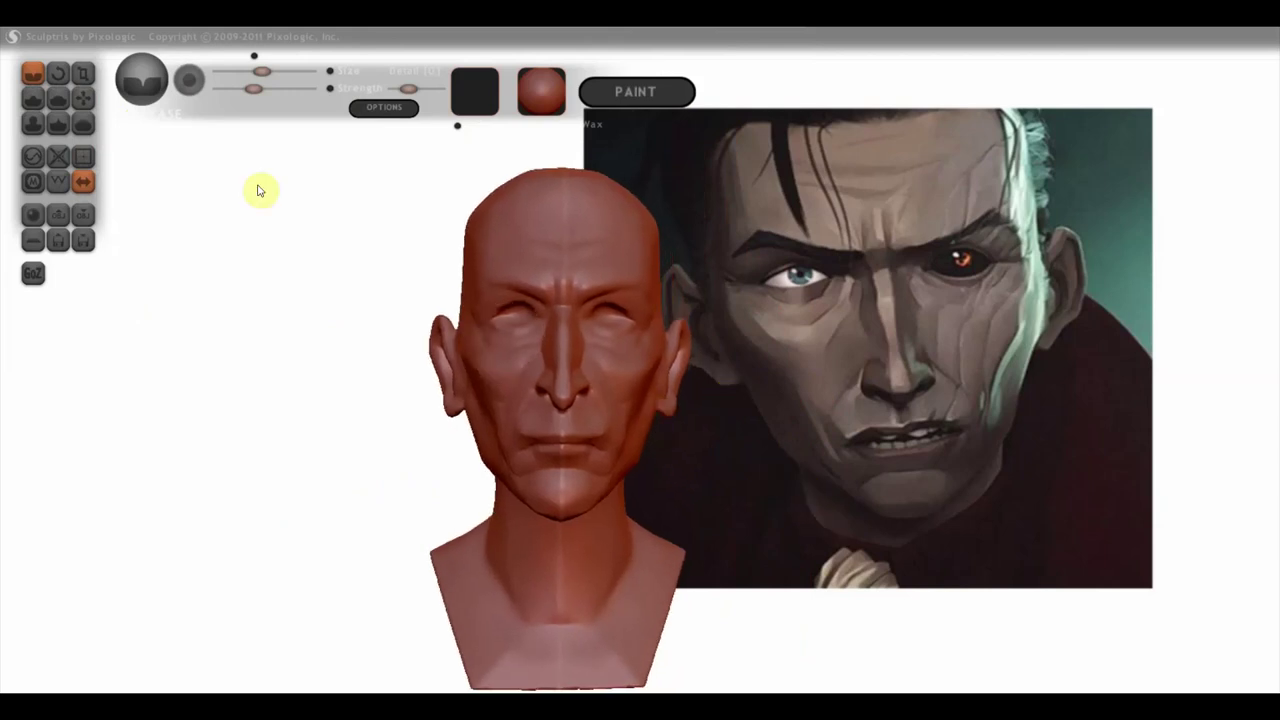
left_click(83, 97)
Step: Orbit and zoom around the head through three-quarter, top-down and frontal angles
scroll(492, 297, "up", 2)
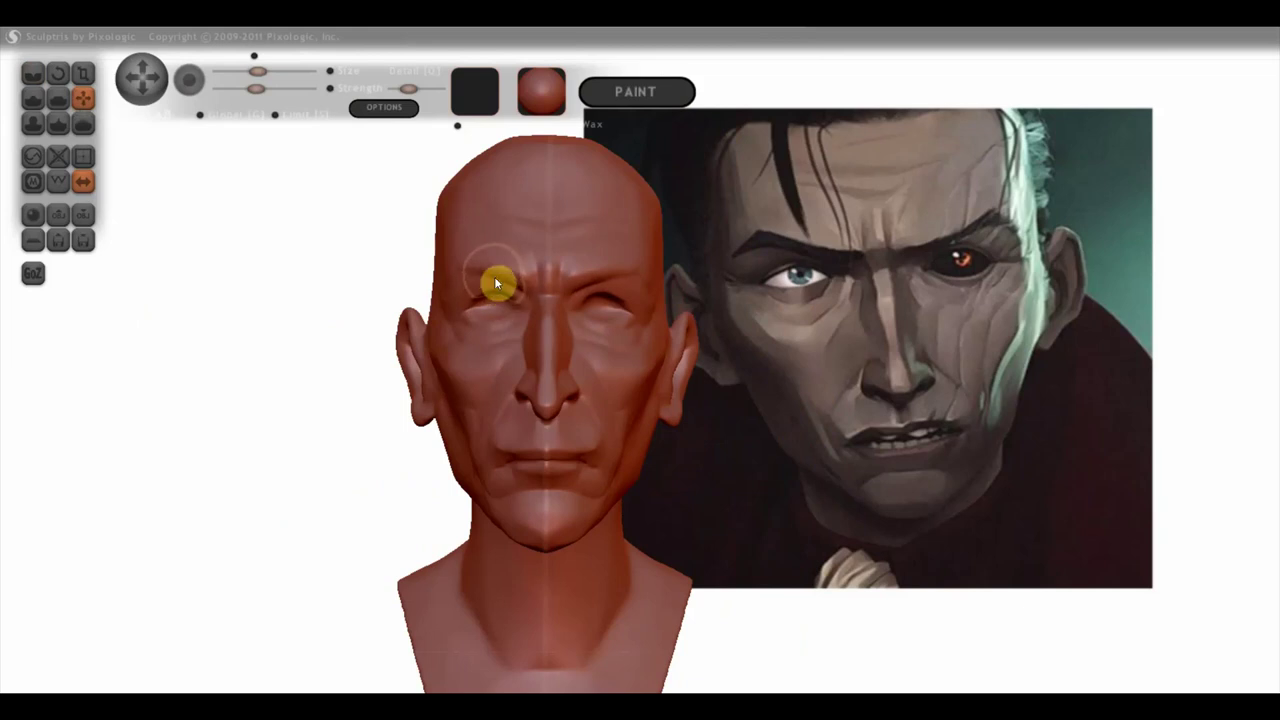
scroll(494, 280, "up", 5)
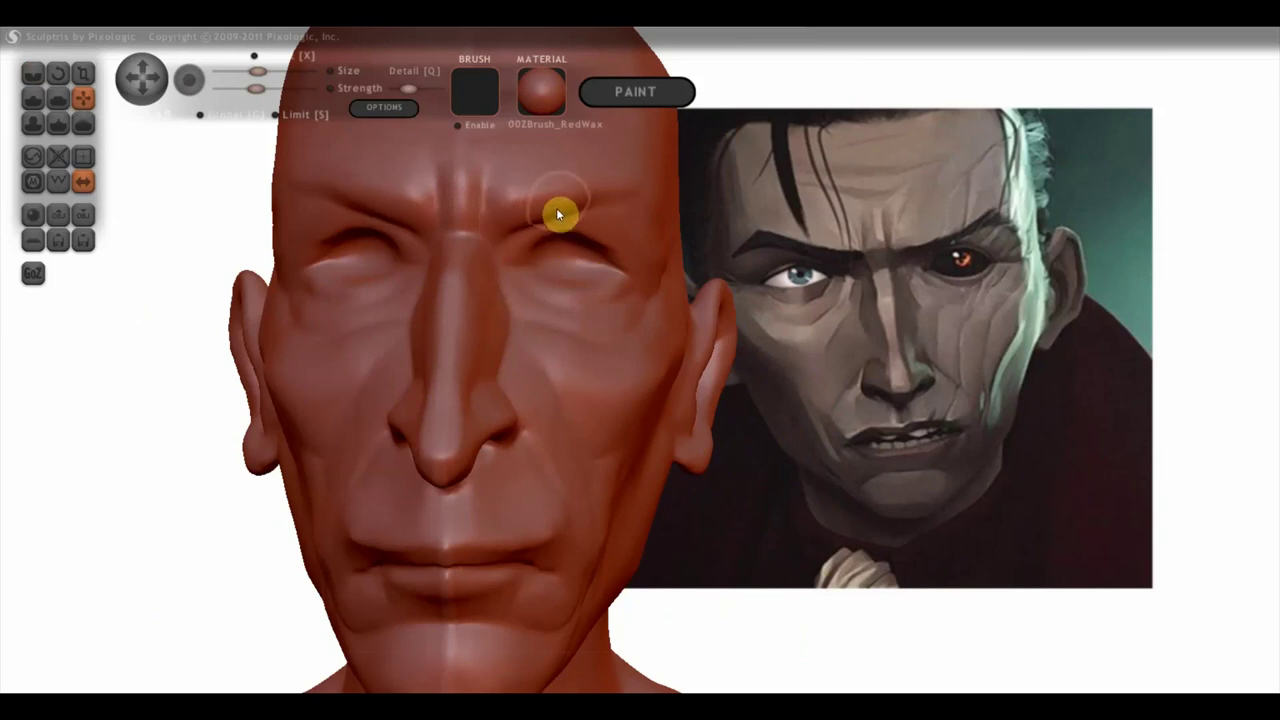
scroll(760, 335, "down", 4)
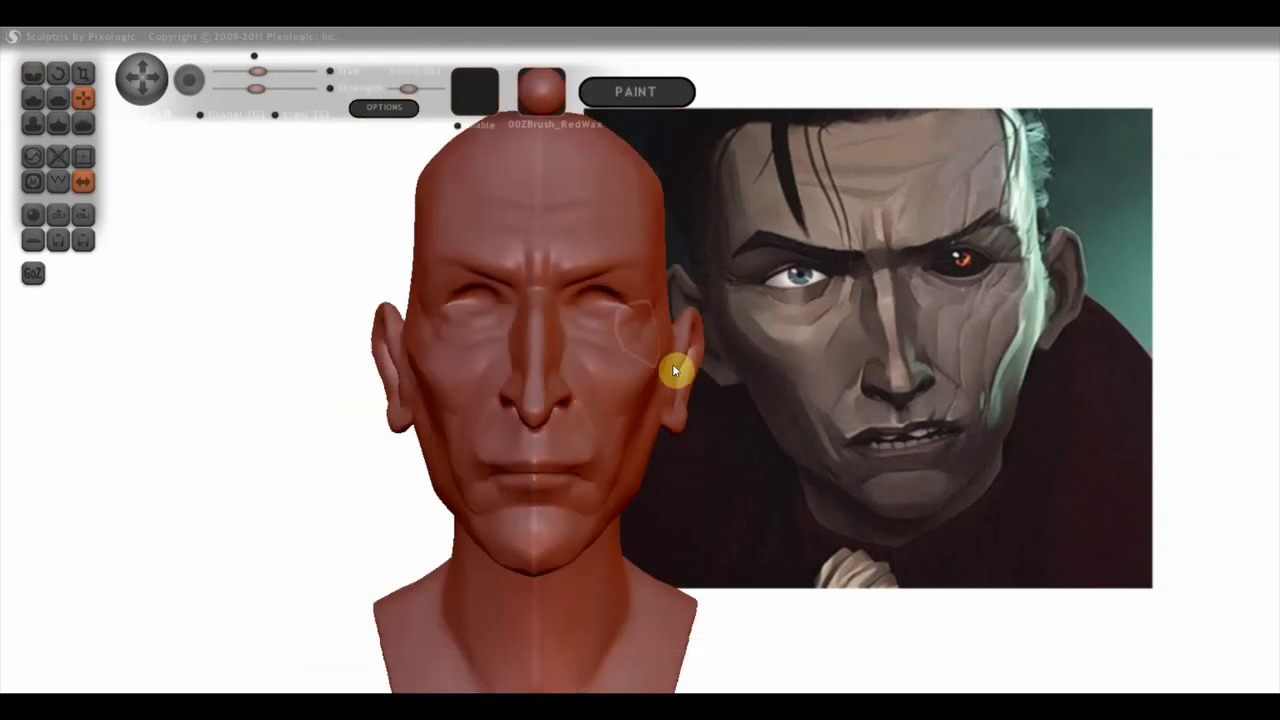
right_click_drag(586, 309, 562, 313)
mouse_move(442, 307)
right_mouse_down()
mouse_move(474, 331)
mouse_move(514, 424)
mouse_move(477, 428)
right_mouse_up()
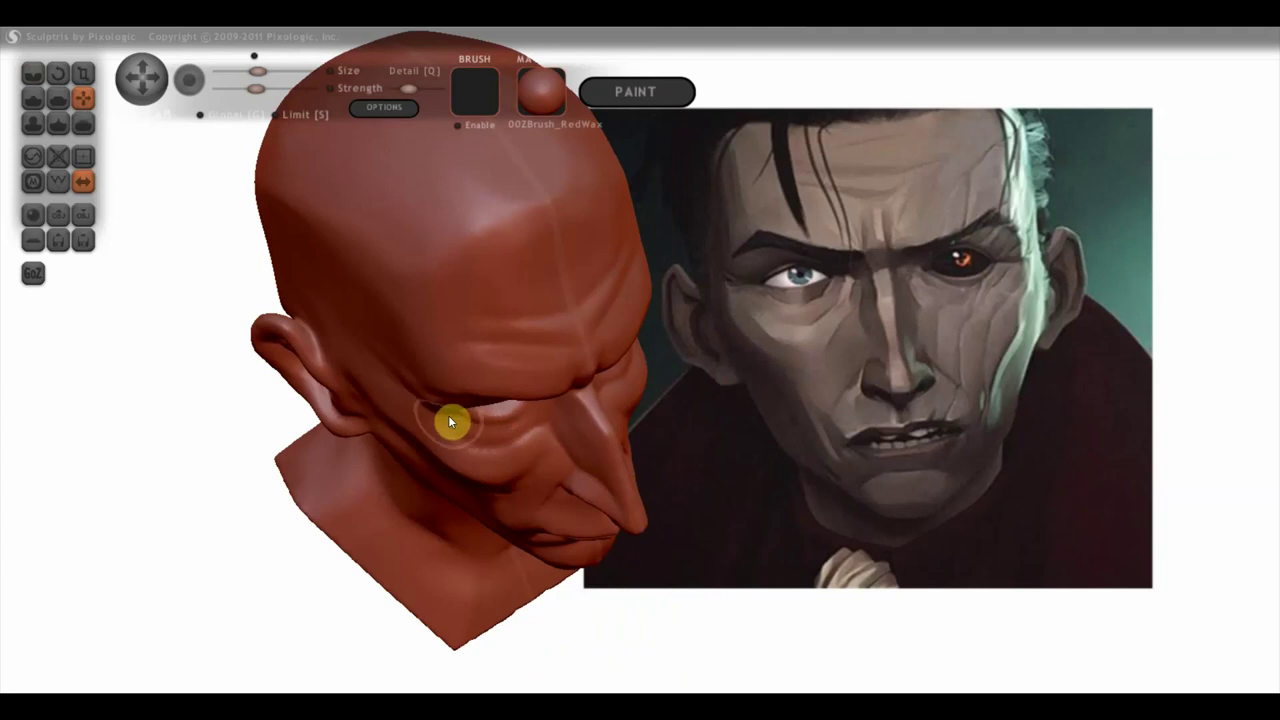
mouse_move(474, 434)
right_mouse_down()
mouse_move(474, 409)
mouse_move(414, 414)
mouse_move(446, 334)
mouse_move(423, 306)
right_mouse_up()
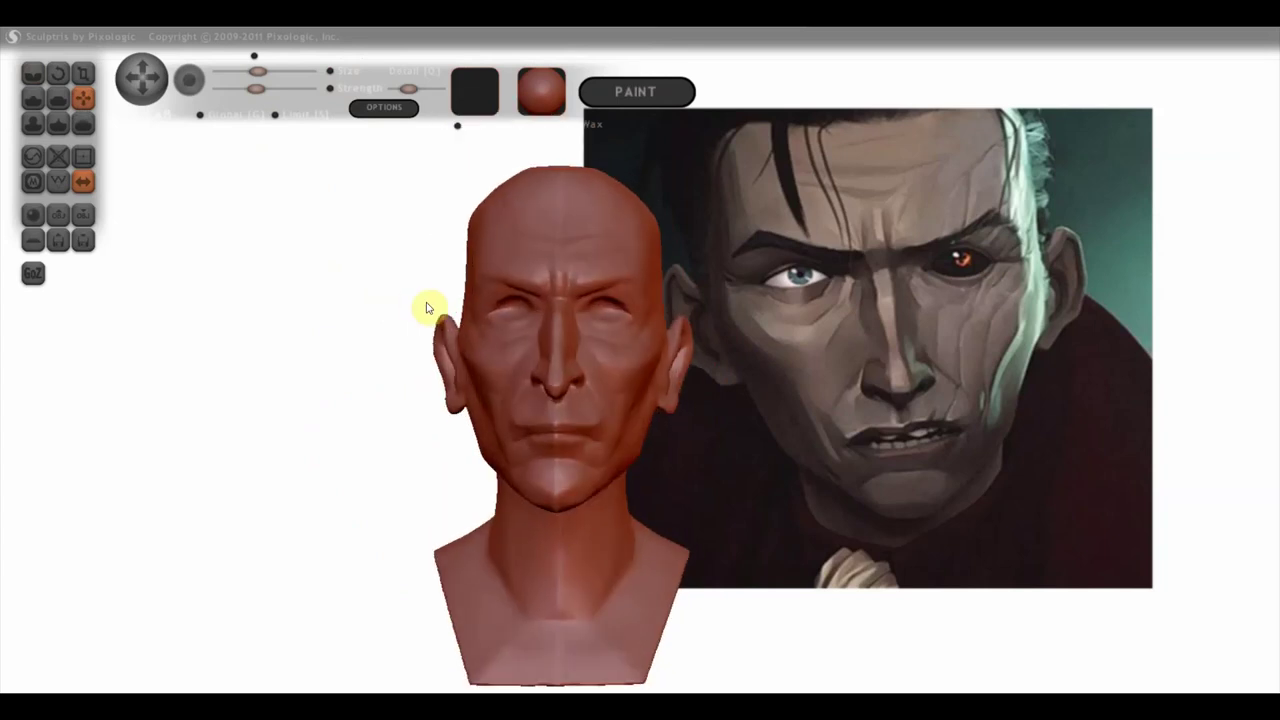
scroll(444, 313, "up", 3)
scroll(520, 360, "down", 2)
mouse_move(520, 360)
right_mouse_down()
mouse_move(682, 407)
mouse_move(691, 384)
mouse_move(515, 396)
mouse_move(686, 429)
mouse_move(620, 360)
right_mouse_up()
scroll(625, 375, "down", 2)
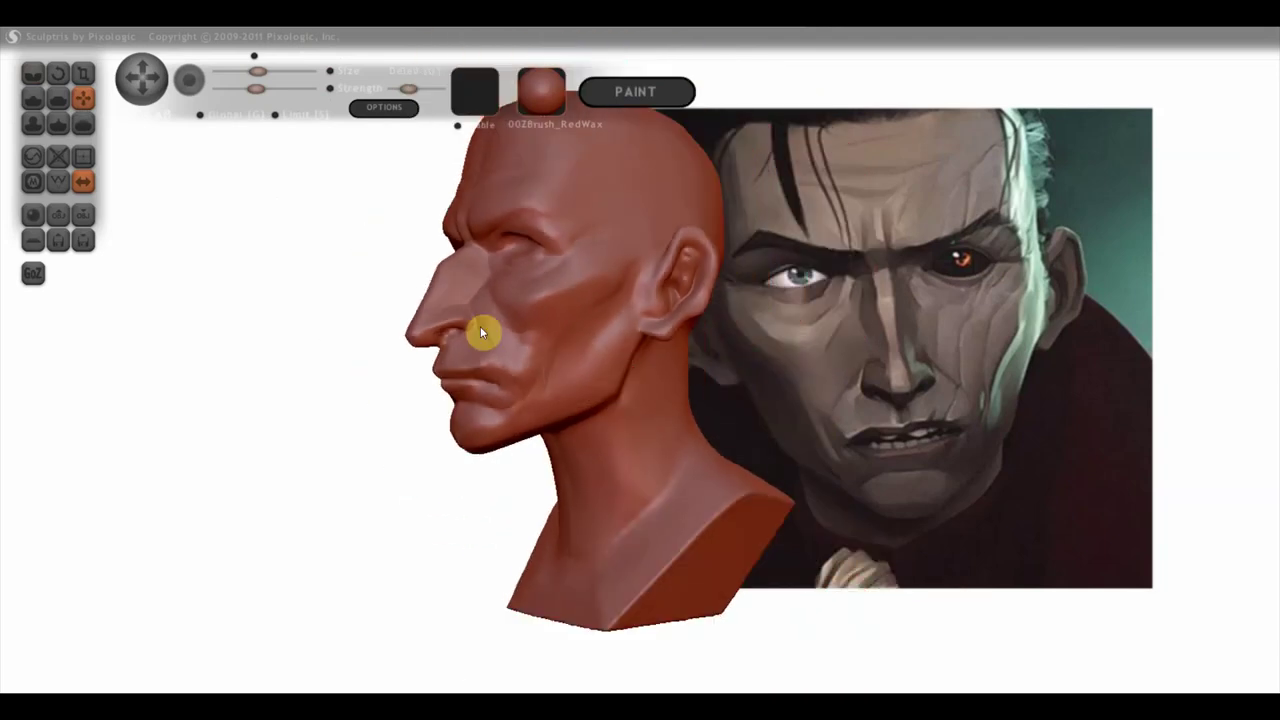
left_click(32, 73)
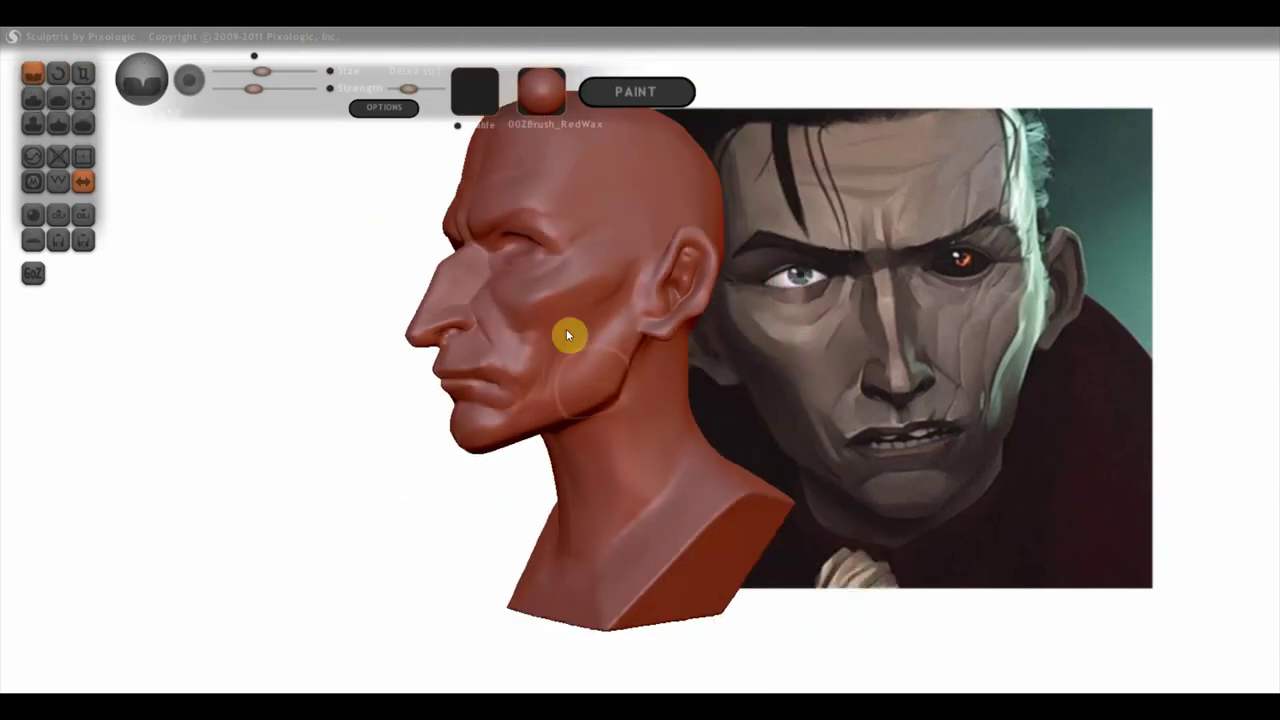
Step: Stroke along the side of the neck, then tilt the chin up to expose the throat
mouse_move(629, 466)
left_mouse_down()
mouse_move(646, 440)
mouse_move(627, 453)
left_mouse_up()
mouse_move(626, 485)
right_mouse_down()
mouse_move(776, 471)
mouse_move(634, 386)
right_mouse_up()
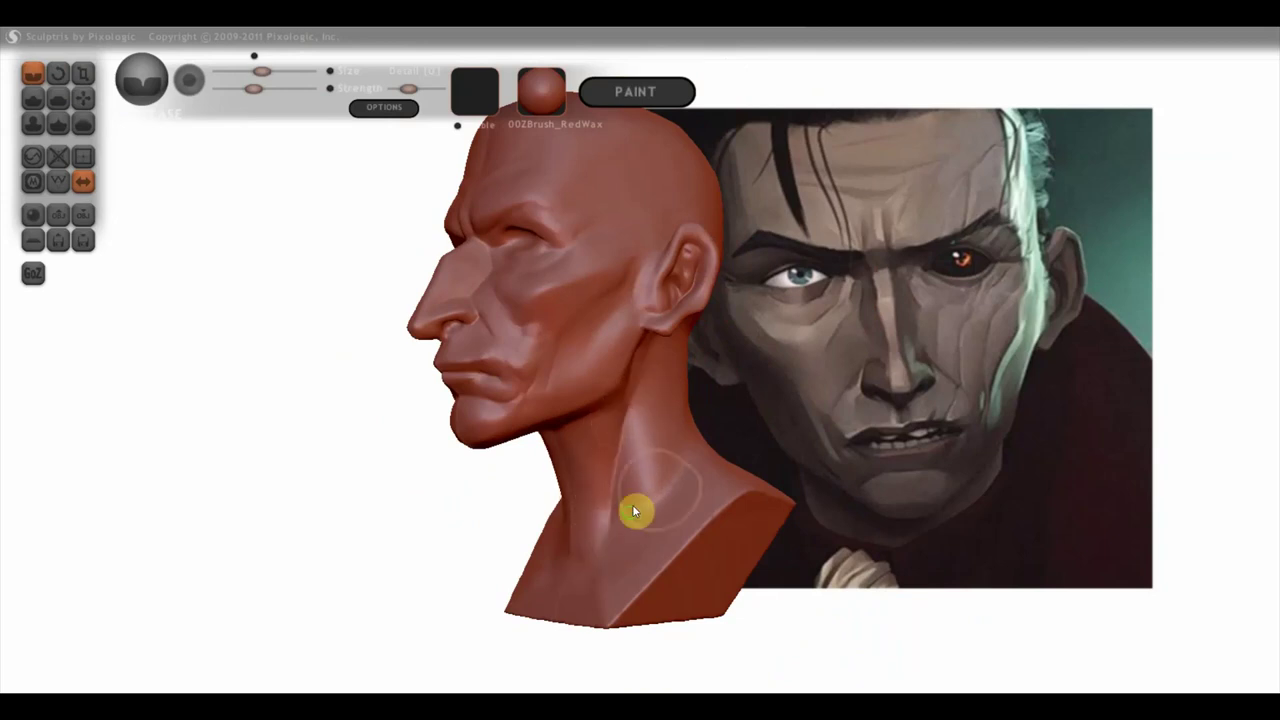
right_click_drag(603, 550, 660, 479)
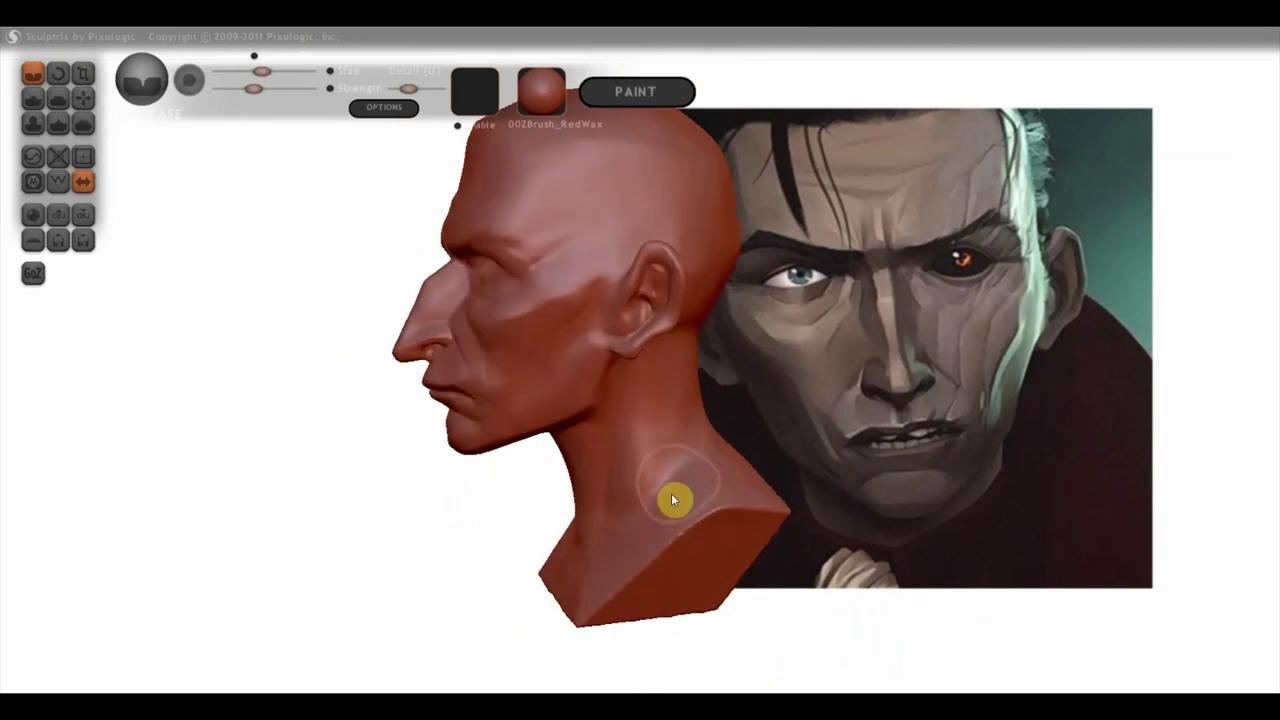
right_click_drag(620, 563, 734, 554)
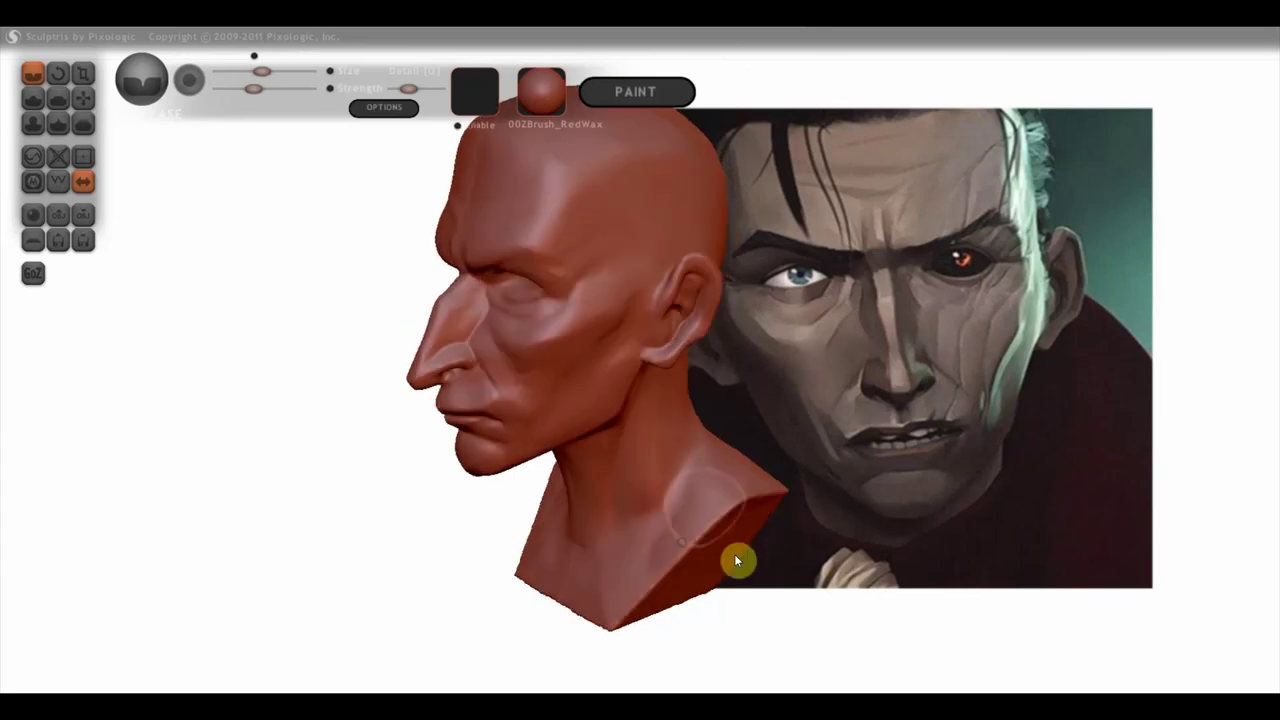
mouse_move(649, 583)
right_mouse_down()
mouse_move(703, 517)
mouse_move(793, 481)
mouse_move(766, 510)
mouse_move(751, 485)
right_mouse_up()
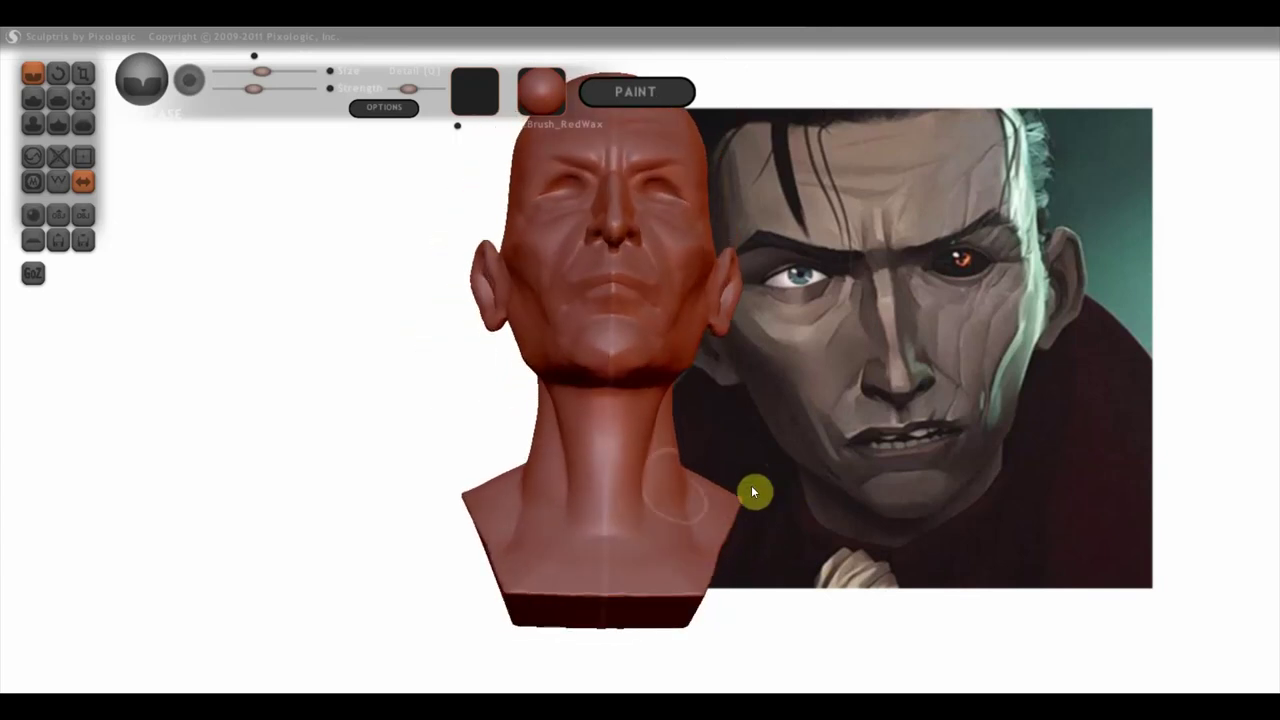
scroll(653, 476, "up", 3)
mouse_move(653, 476)
right_mouse_down()
mouse_move(640, 427)
mouse_move(621, 514)
right_mouse_up()
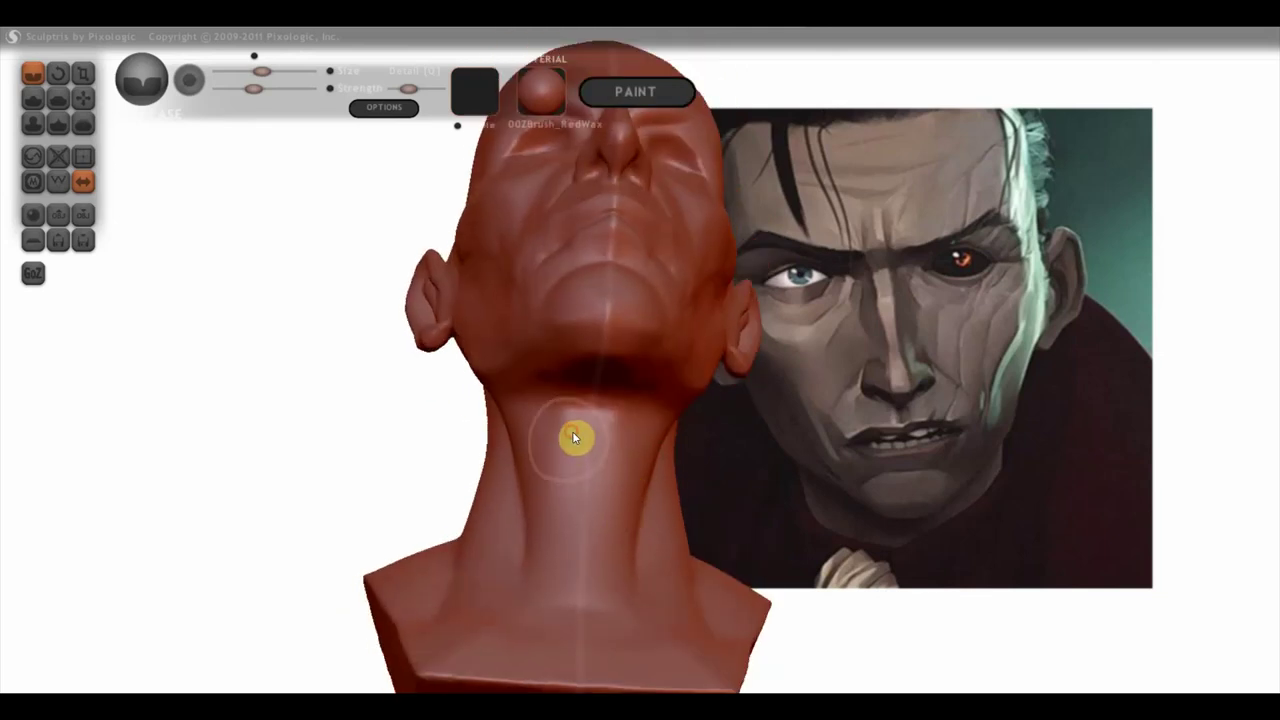
Step: Carve and extend tendon creases down the front of the neck, then orbit around
left_click_drag(543, 484, 537, 586)
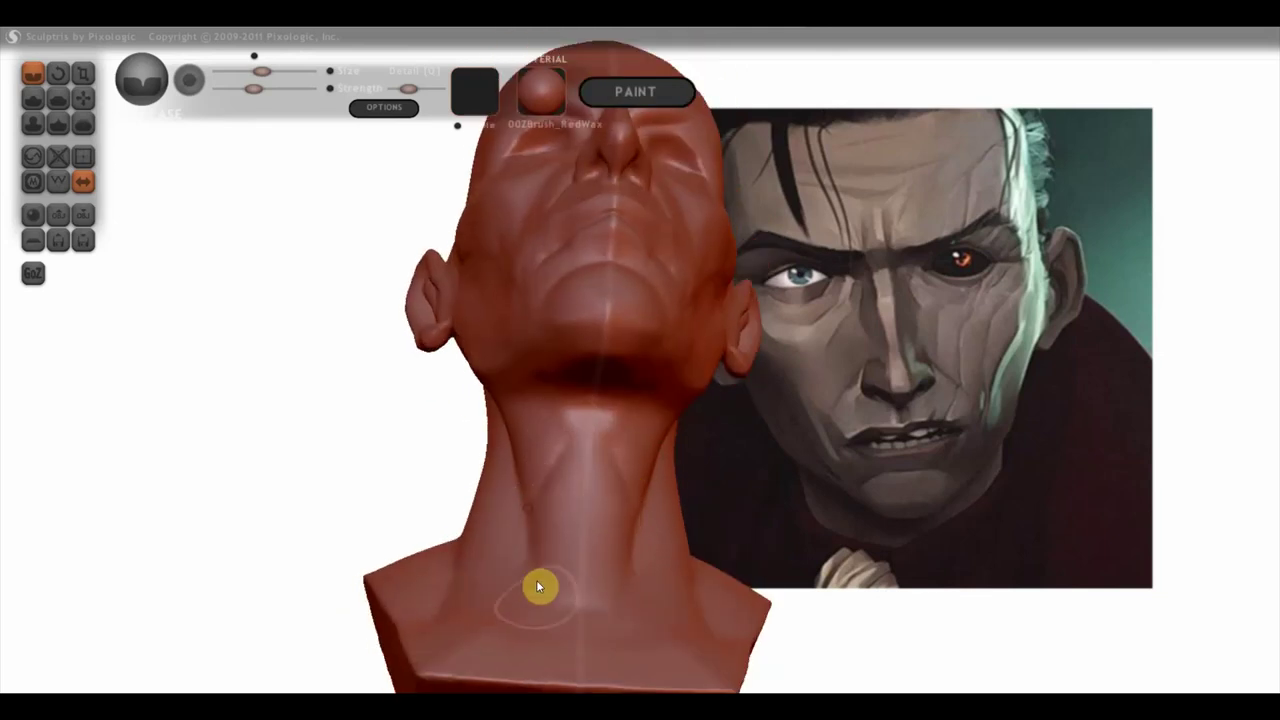
mouse_move(537, 528)
left_mouse_down()
mouse_move(566, 577)
mouse_move(553, 619)
mouse_move(551, 451)
mouse_move(563, 417)
mouse_move(540, 510)
mouse_move(669, 569)
mouse_move(700, 540)
left_mouse_up()
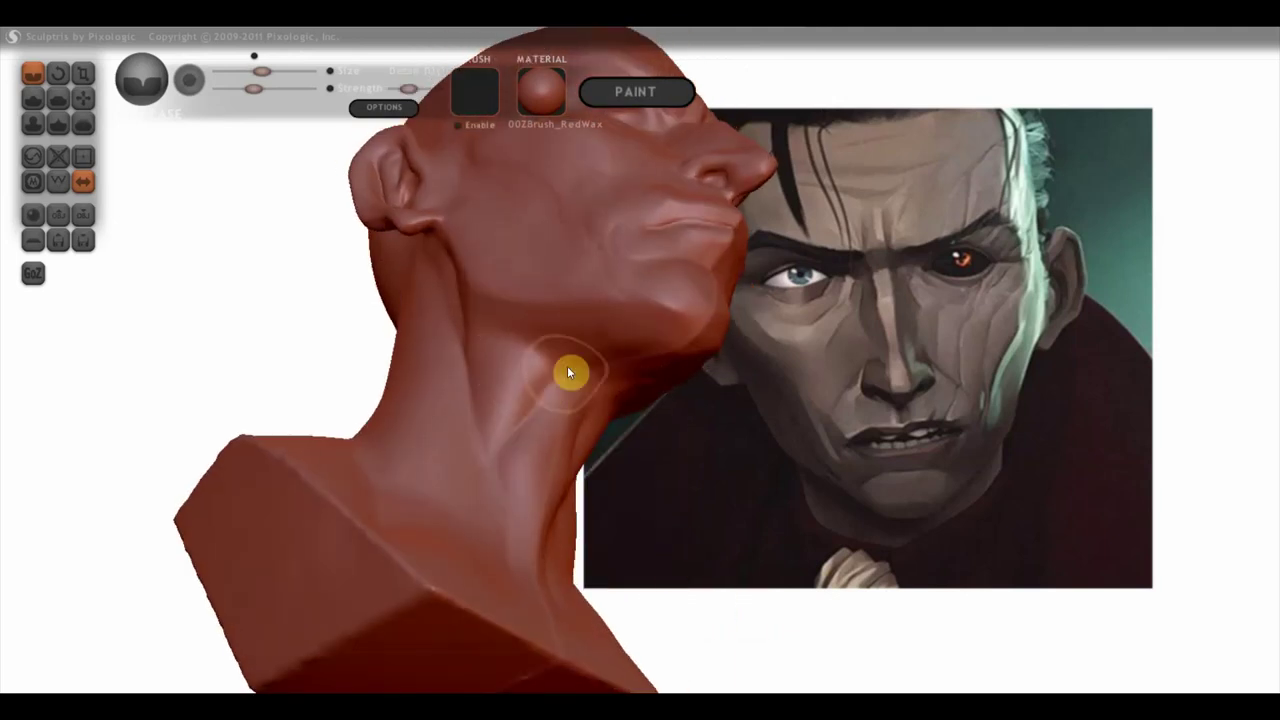
left_click_drag(585, 347, 477, 327)
mouse_move(592, 391)
left_mouse_down()
mouse_move(660, 463)
mouse_move(450, 463)
mouse_move(743, 574)
mouse_move(786, 502)
mouse_move(720, 527)
mouse_move(757, 488)
left_mouse_up()
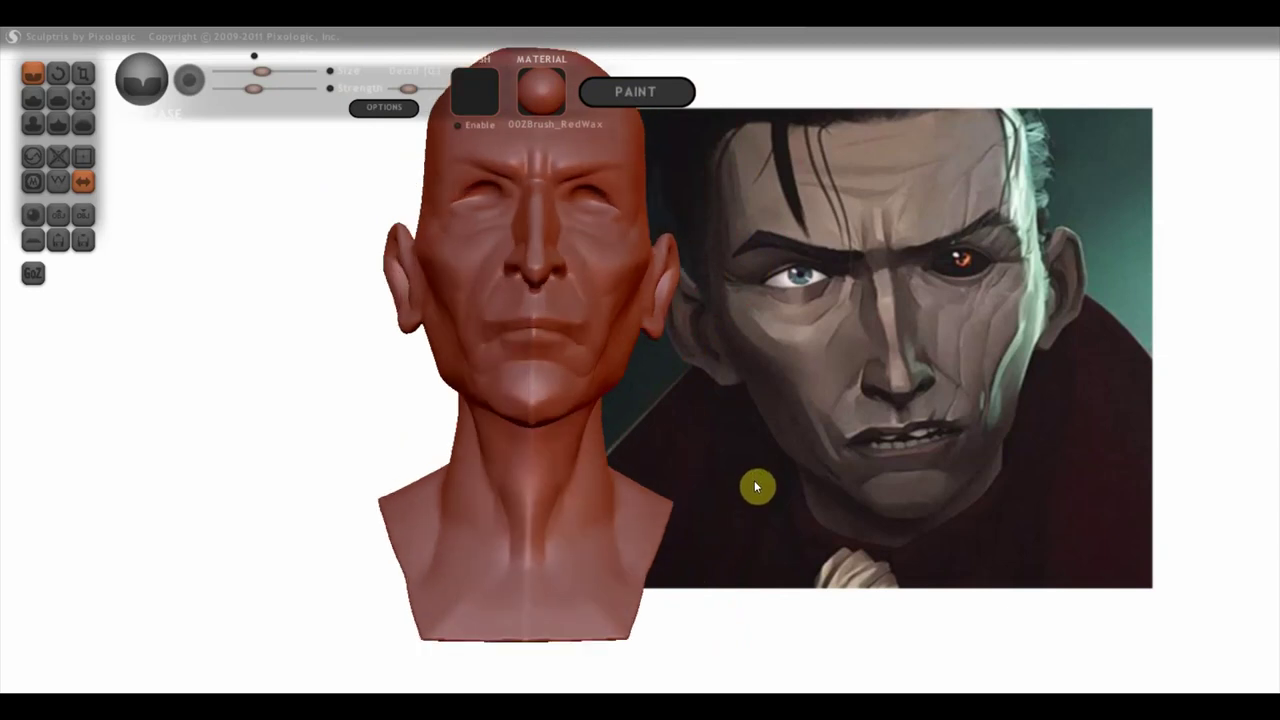
left_click_drag(408, 556, 448, 562)
mouse_move(563, 471)
left_mouse_down()
mouse_move(394, 526)
mouse_move(175, 553)
mouse_move(71, 537)
left_mouse_up()
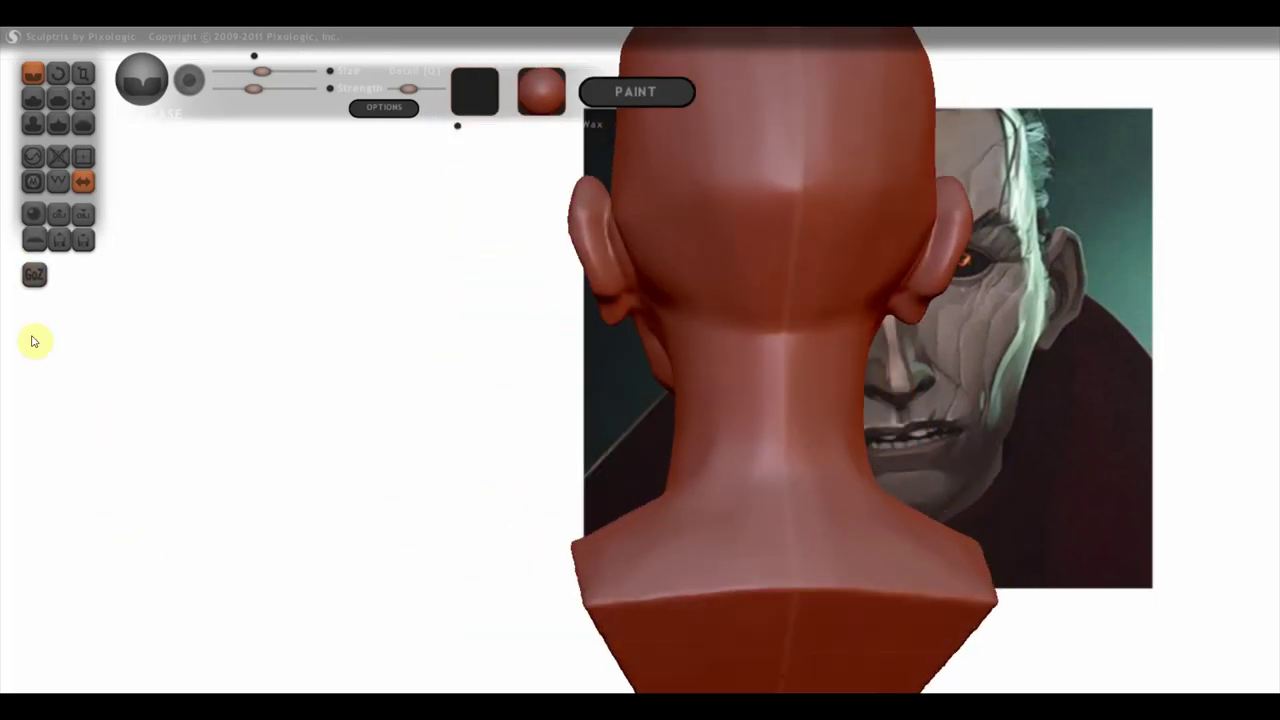
left_click(79, 96)
scroll(710, 402, "down", 3)
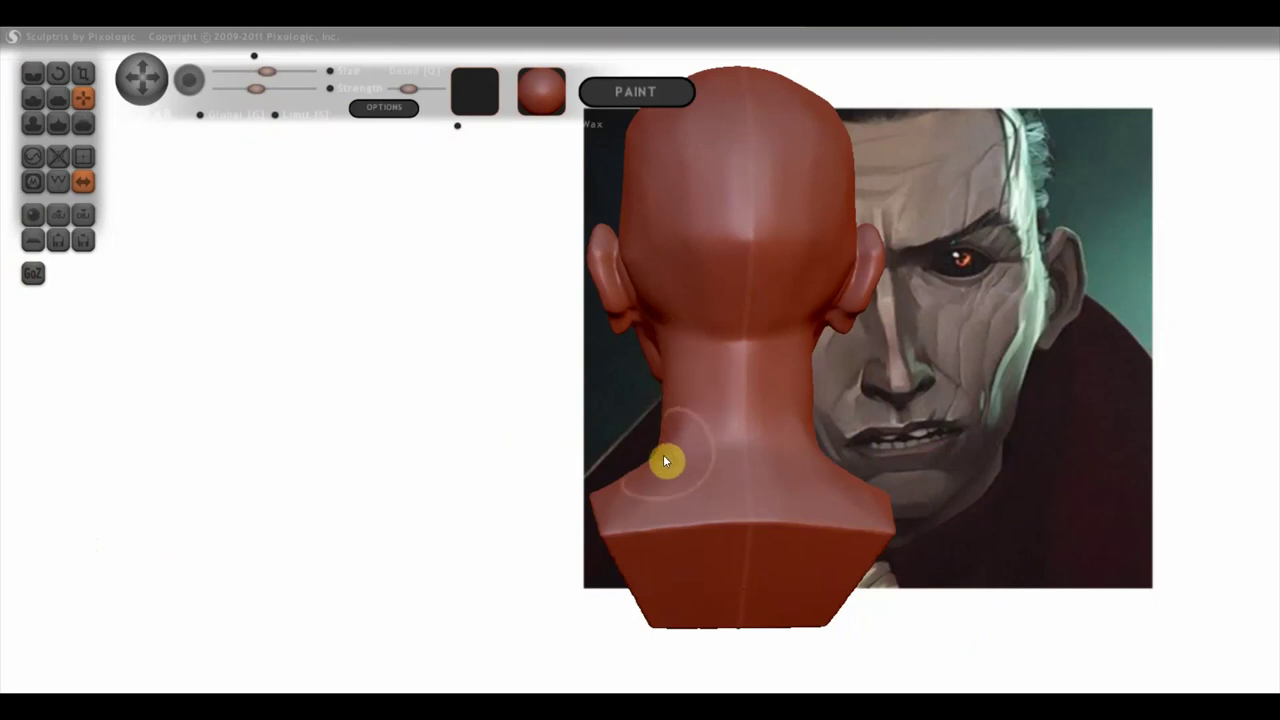
mouse_move(665, 456)
right_mouse_down()
mouse_move(826, 484)
mouse_move(1083, 466)
mouse_move(863, 470)
mouse_move(942, 463)
right_mouse_up()
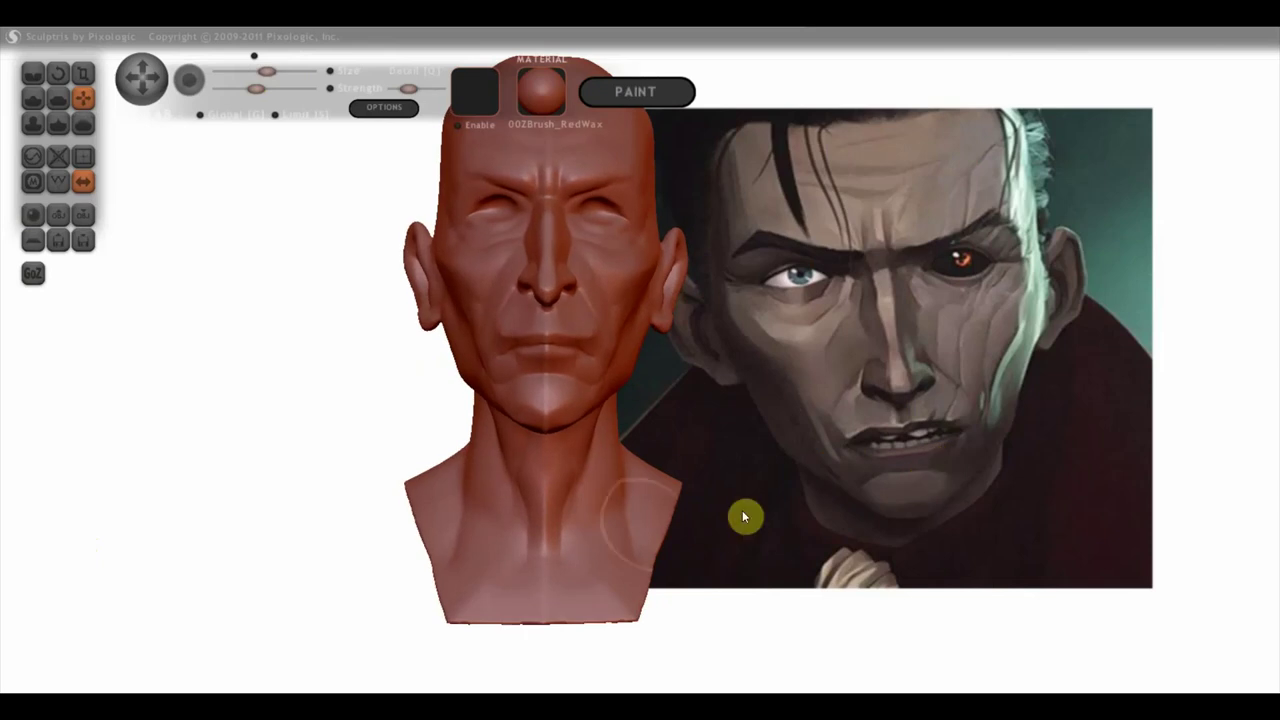
scroll(440, 505, "down", 2)
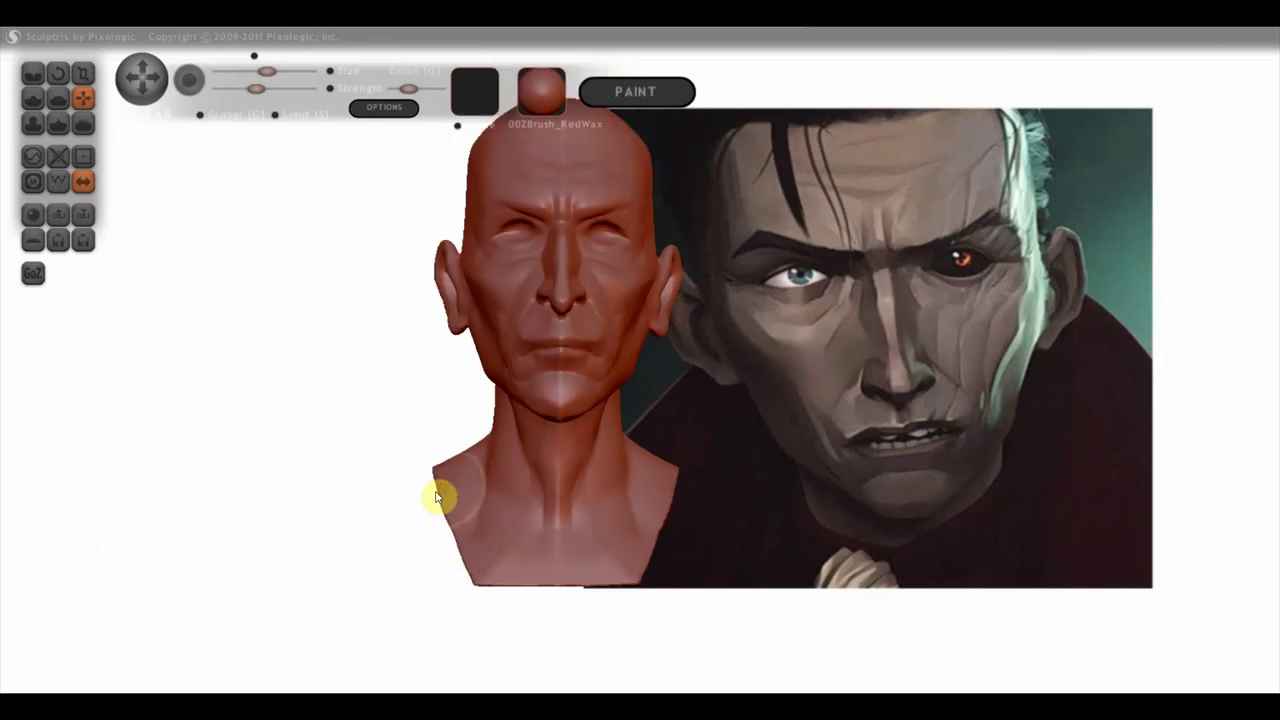
scroll(706, 468, "down", 1)
scroll(702, 457, "up", 1)
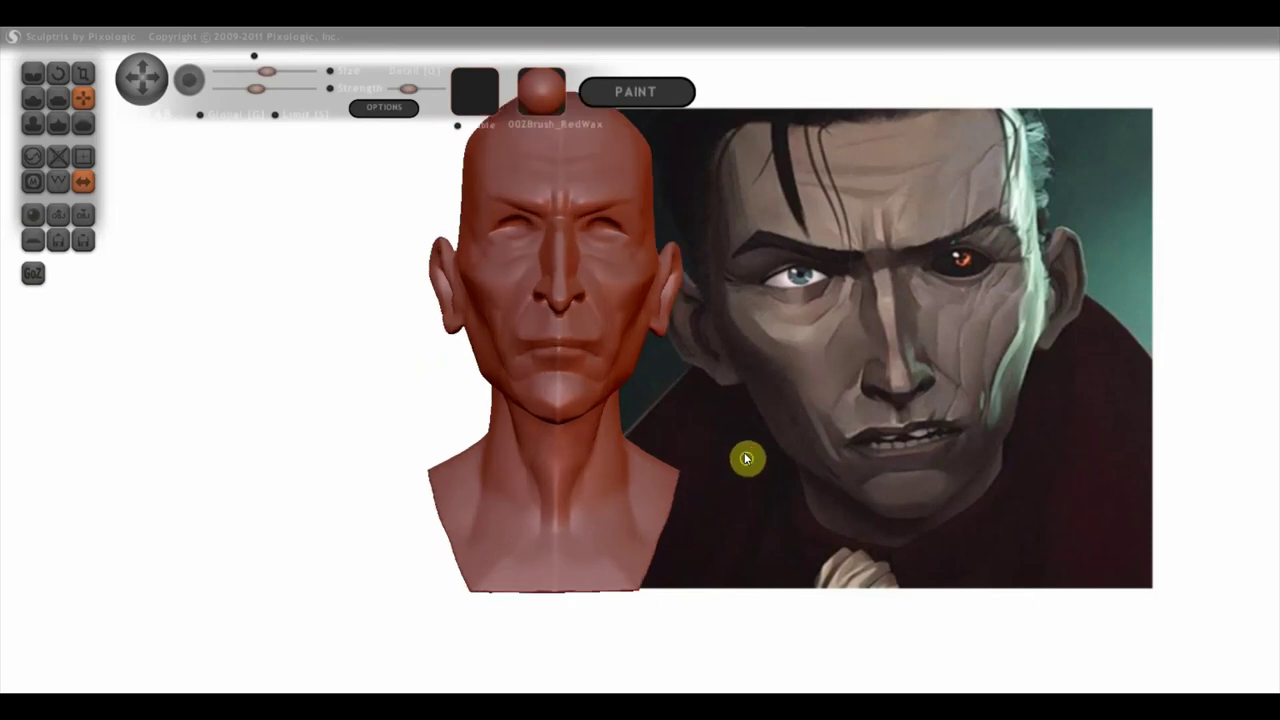
scroll(744, 452, "up", 1)
scroll(735, 504, "up", 1)
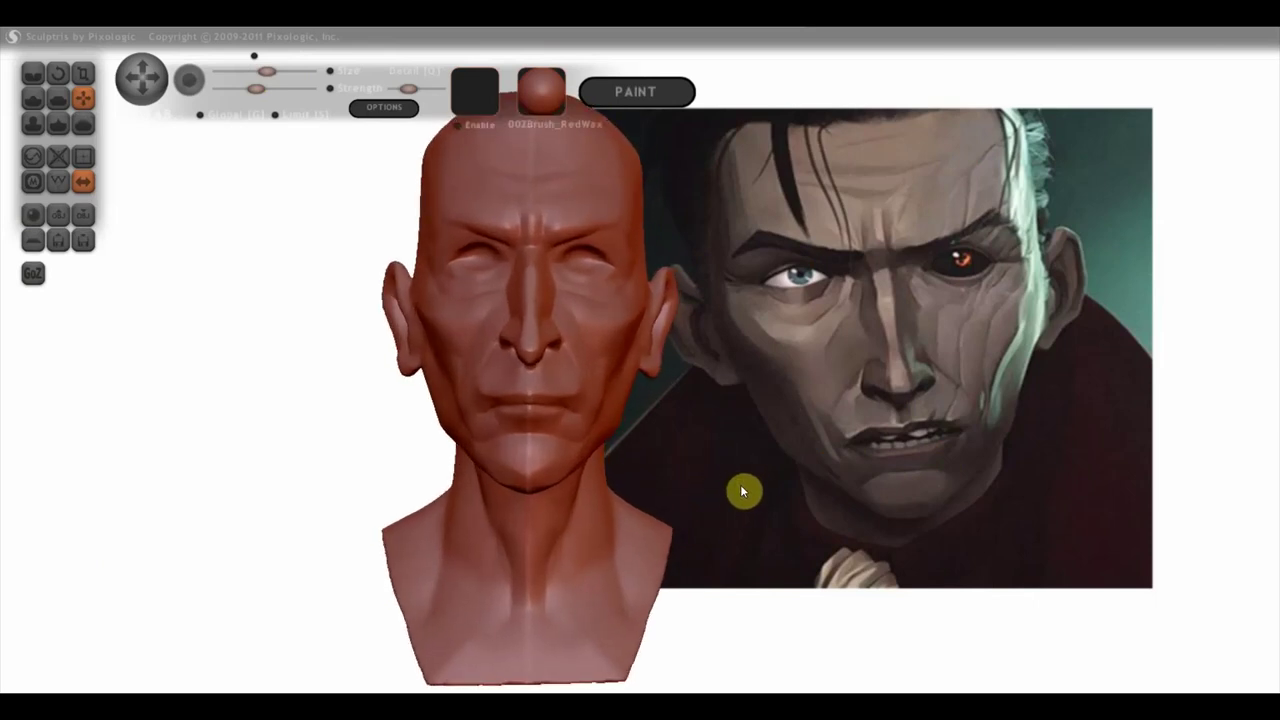
left_click_drag(742, 484, 740, 543)
mouse_move(748, 480)
left_mouse_down()
mouse_move(798, 480)
mouse_move(743, 491)
mouse_move(854, 497)
left_mouse_up()
scroll(736, 482, "up", 2)
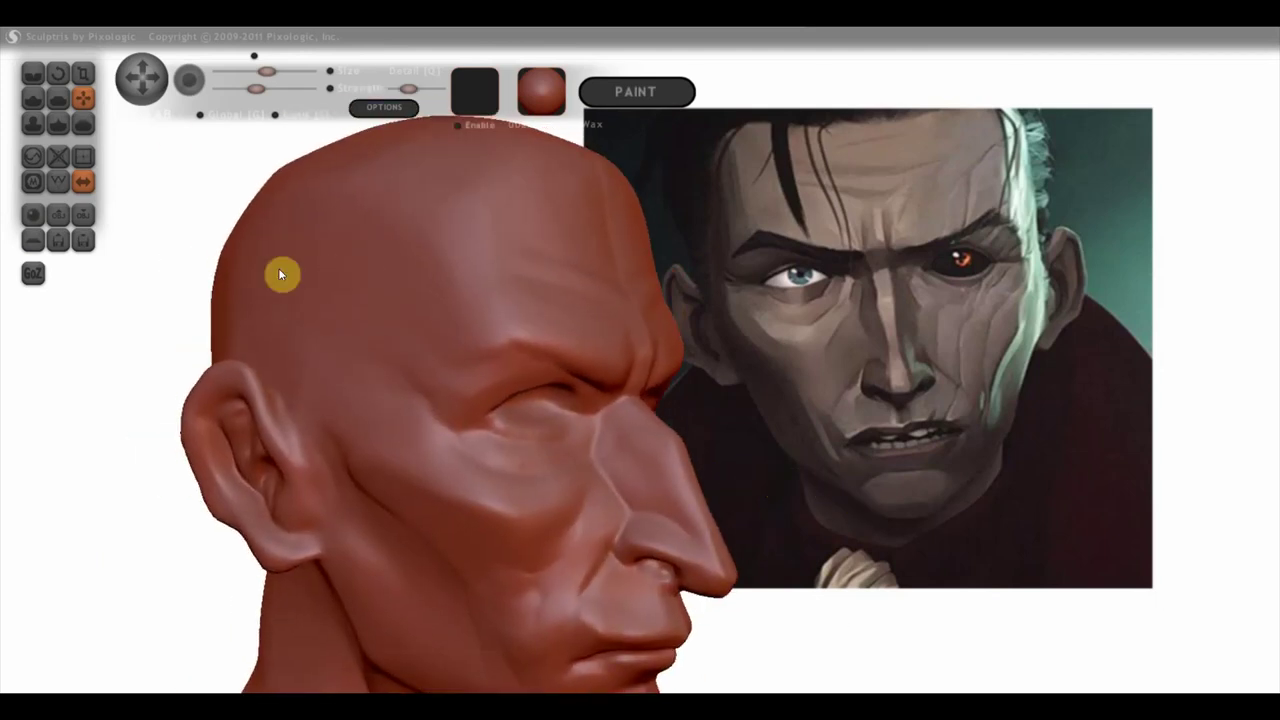
left_click(33, 73)
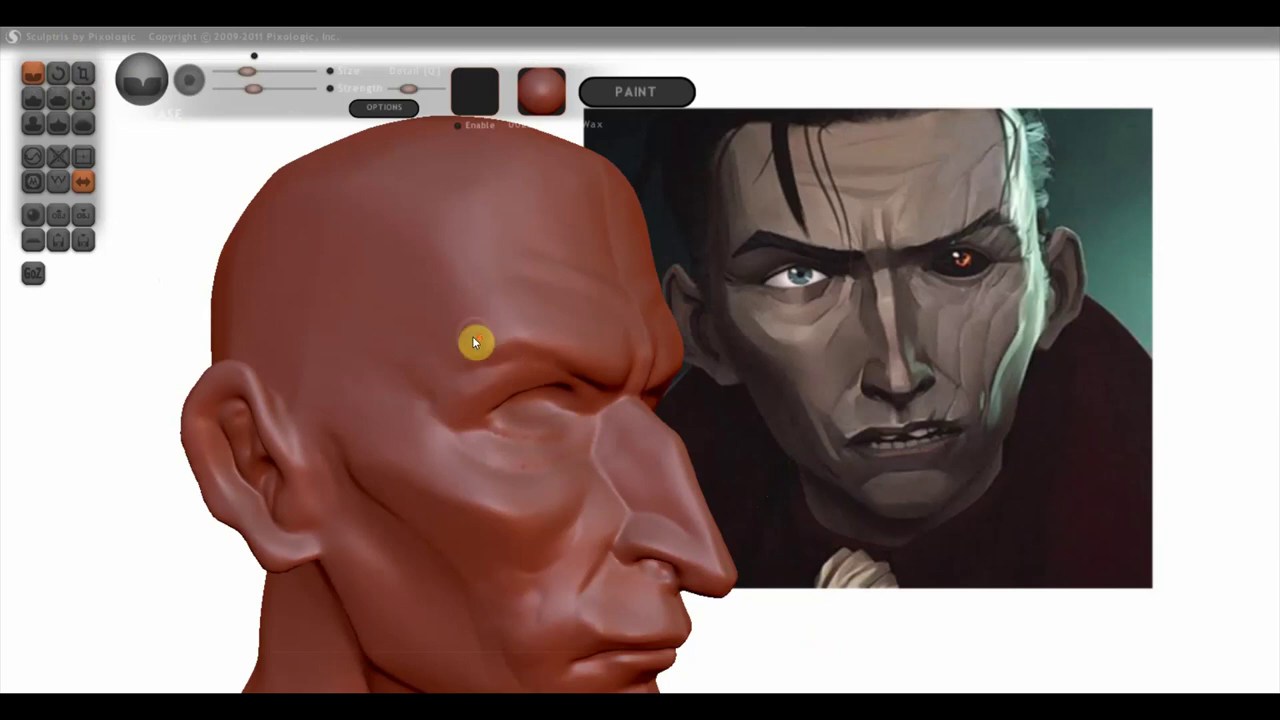
Step: Carve a faint crease into the forehead and check it from the front
scroll(488, 343, "down", 2)
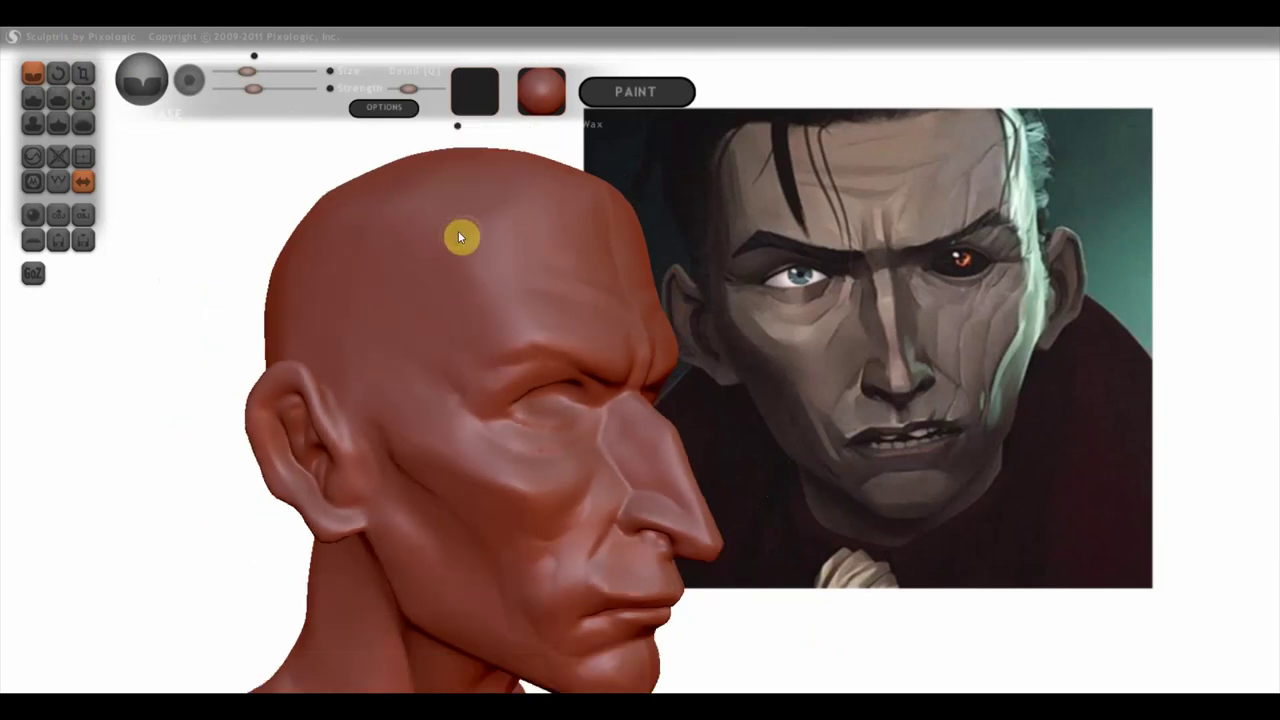
left_click_drag(458, 242, 480, 327)
mouse_move(547, 316)
right_mouse_down()
mouse_move(390, 323)
mouse_move(420, 423)
mouse_move(491, 417)
mouse_move(446, 420)
right_mouse_up()
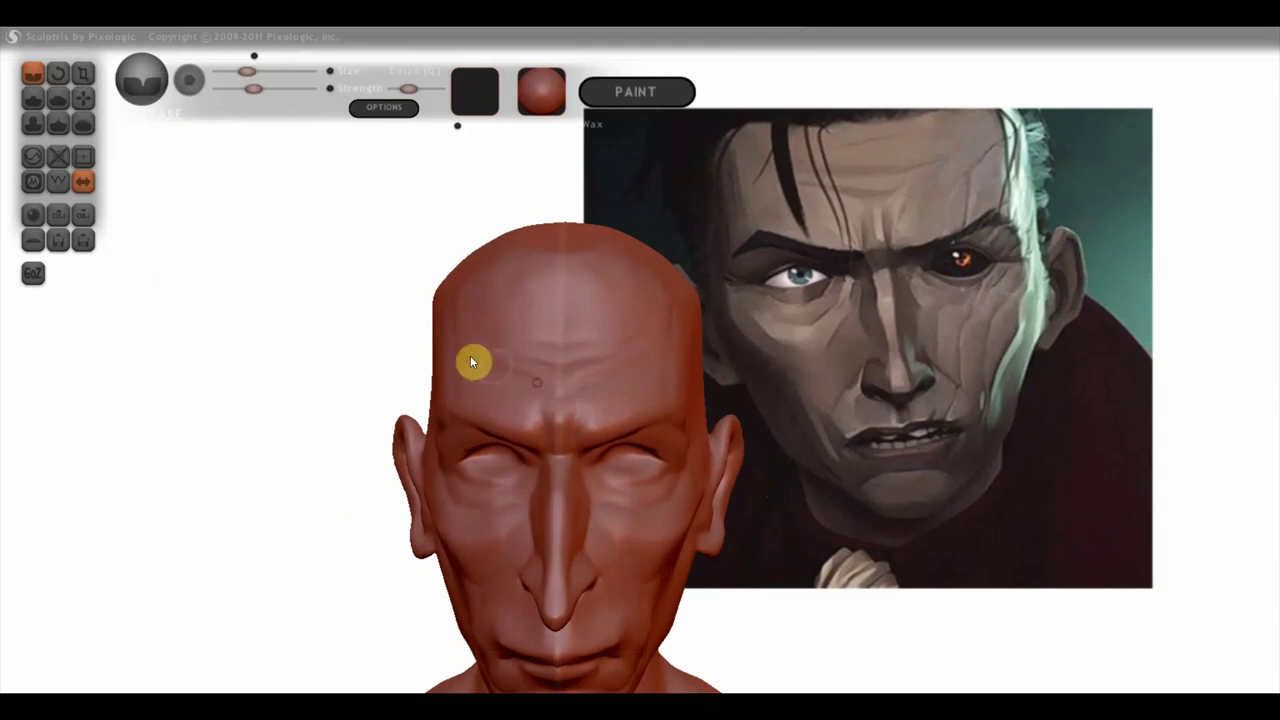
Step: Carve a groove across the temple in left profile
mouse_move(636, 363)
right_mouse_down()
mouse_move(509, 383)
mouse_move(658, 384)
mouse_move(632, 371)
right_mouse_up()
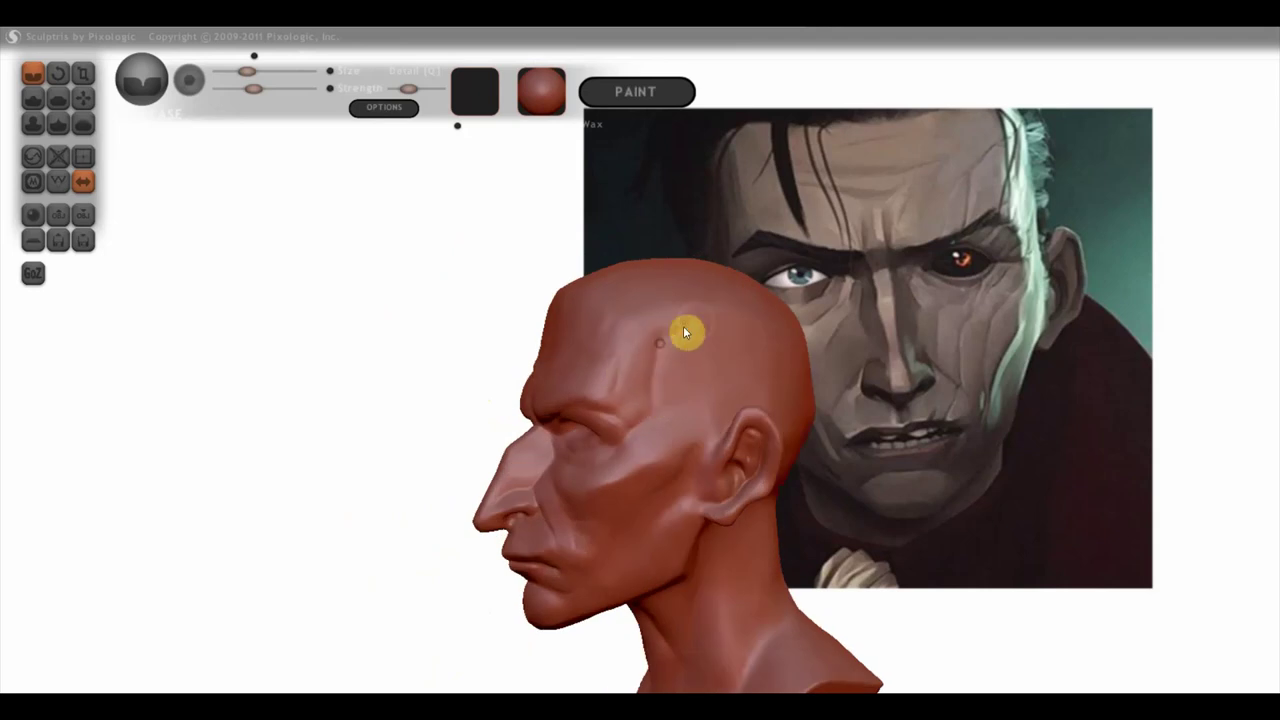
left_click_drag(705, 317, 668, 398)
mouse_move(677, 394)
right_mouse_down()
mouse_move(938, 346)
mouse_move(760, 401)
mouse_move(757, 414)
mouse_move(720, 331)
mouse_move(711, 360)
mouse_move(838, 373)
mouse_move(825, 377)
right_mouse_up()
scroll(768, 588, "up", 3)
mouse_move(769, 589)
right_mouse_down()
mouse_move(828, 560)
mouse_move(811, 534)
mouse_move(814, 486)
right_mouse_up()
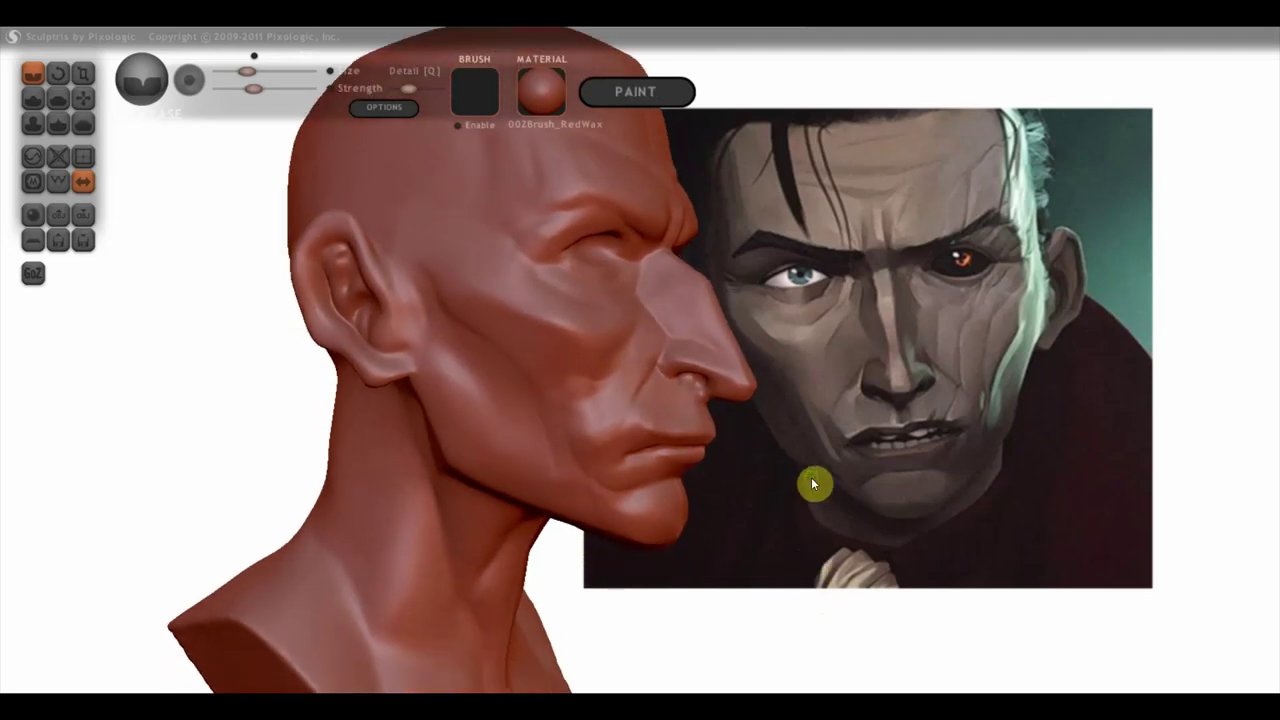
Step: Raise a tendon ridge along the neck with the Draw brush
scroll(670, 455, "up", 2)
scroll(660, 448, "up", 1)
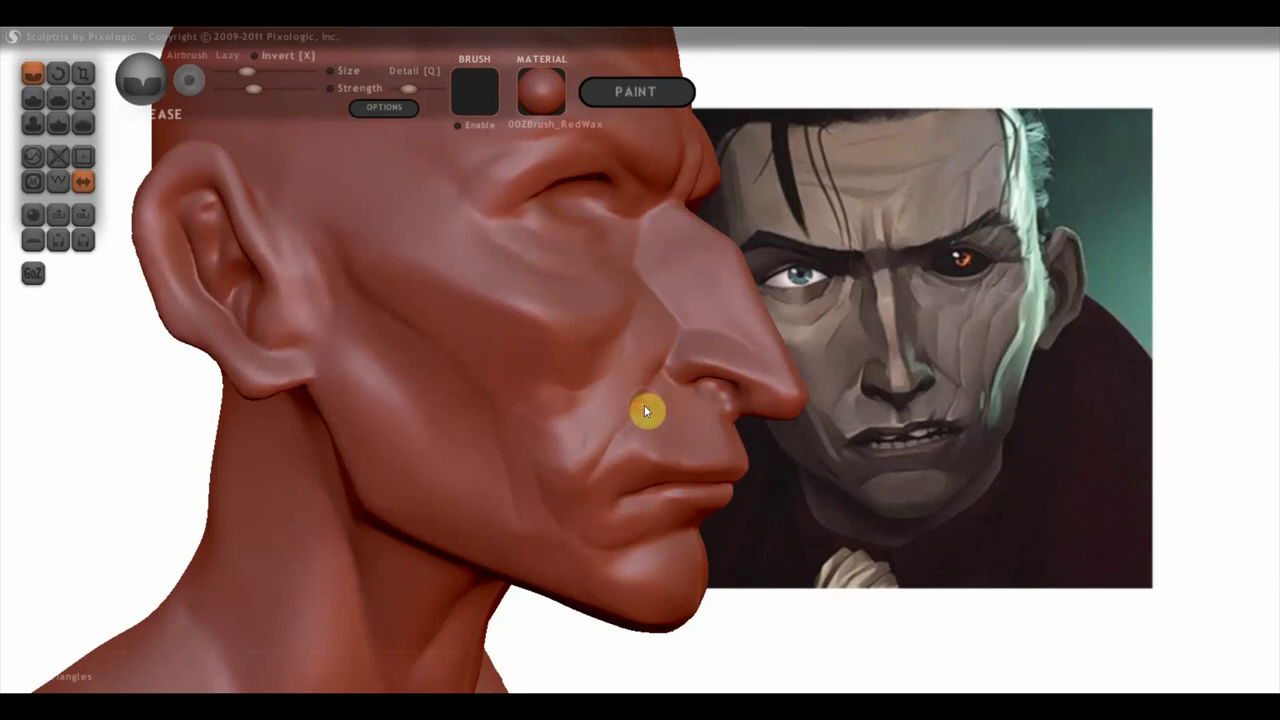
mouse_move(590, 472)
right_mouse_down()
mouse_move(577, 491)
mouse_move(458, 505)
mouse_move(426, 491)
right_mouse_up()
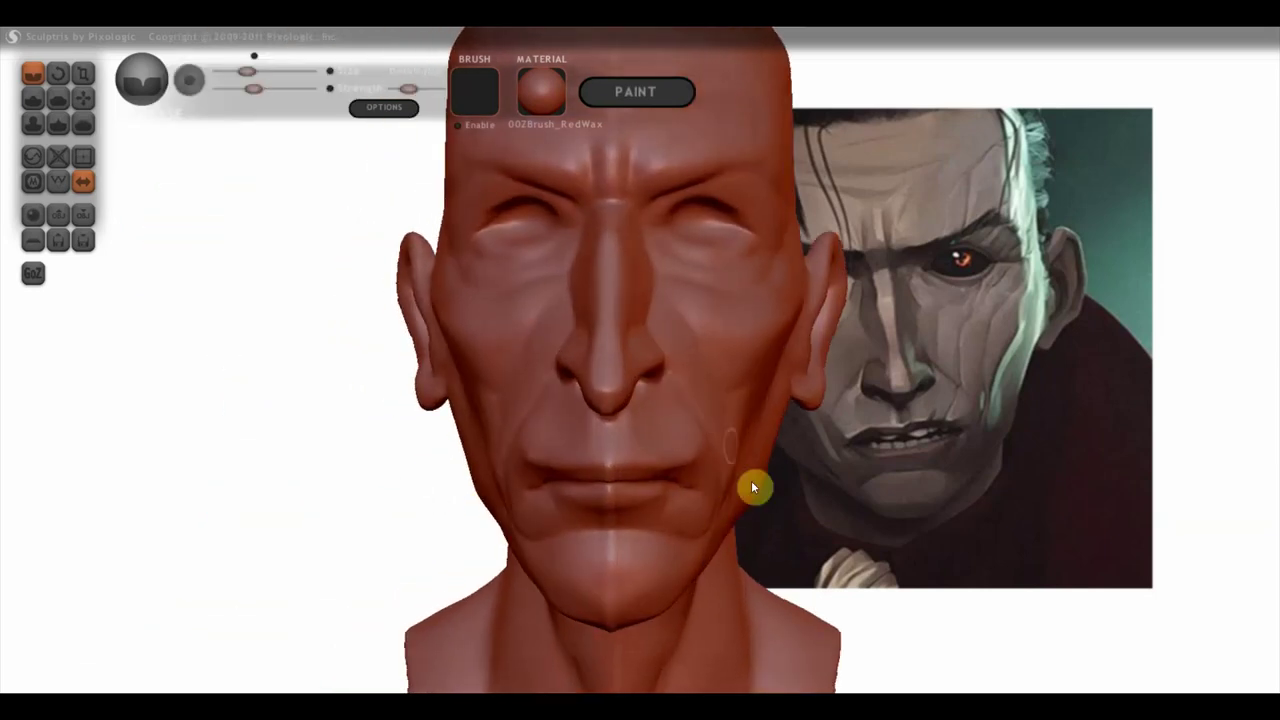
mouse_move(983, 440)
right_mouse_down()
mouse_move(811, 486)
mouse_move(838, 484)
mouse_move(828, 494)
mouse_move(738, 480)
mouse_move(986, 495)
mouse_move(728, 494)
mouse_move(666, 512)
mouse_move(691, 505)
right_mouse_up()
scroll(819, 500, "down", 2)
right_click_drag(752, 545, 790, 420)
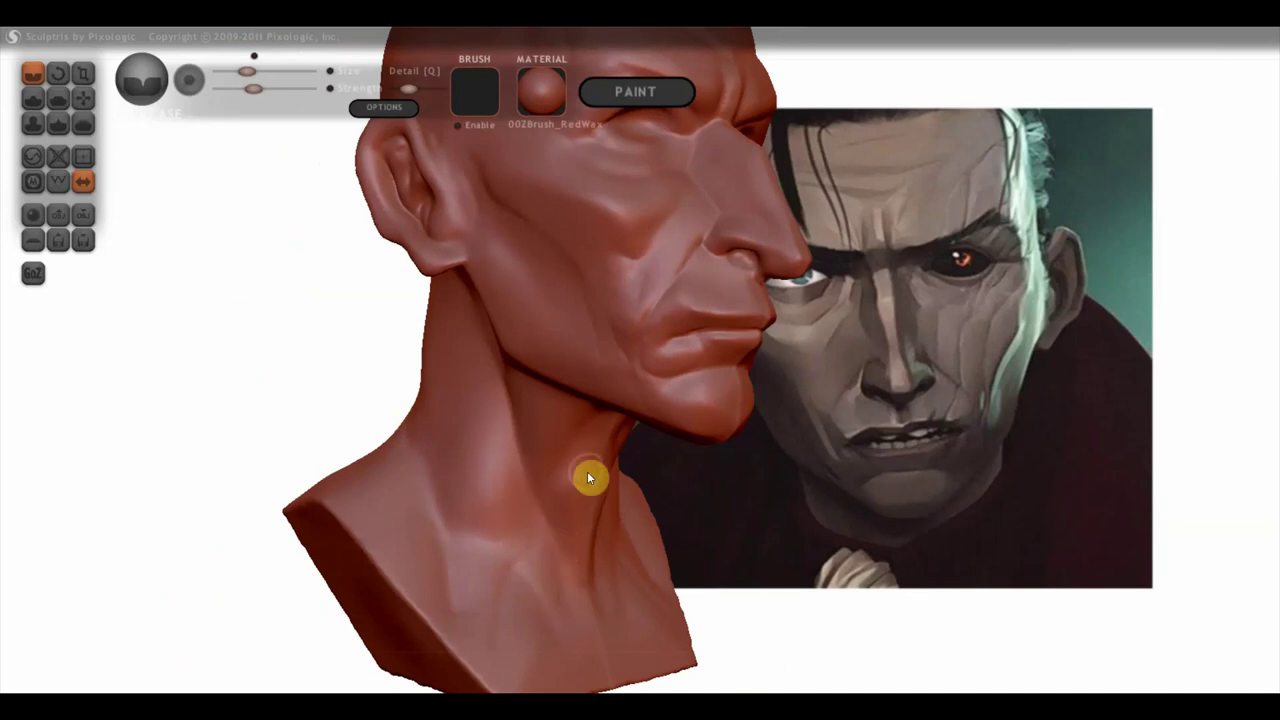
right_click_drag(585, 588, 509, 590)
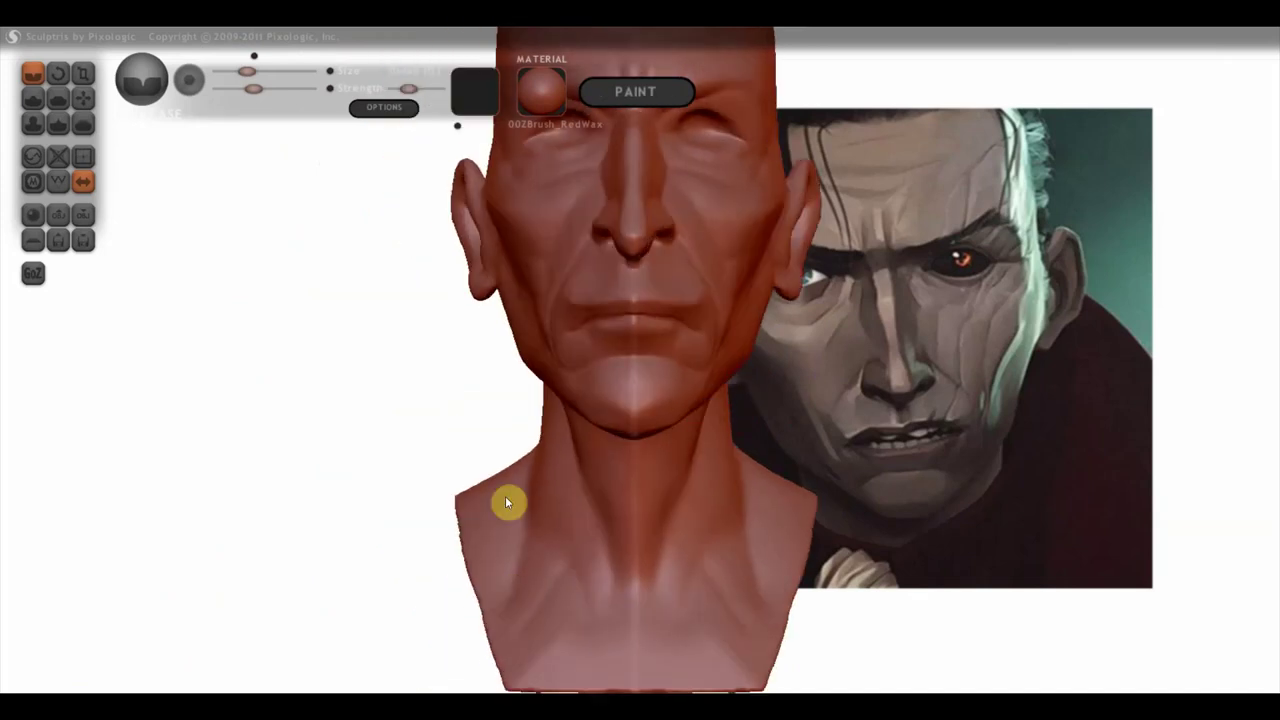
left_click(45, 105)
mouse_move(650, 484)
right_mouse_down()
mouse_move(594, 475)
mouse_move(667, 504)
right_mouse_up()
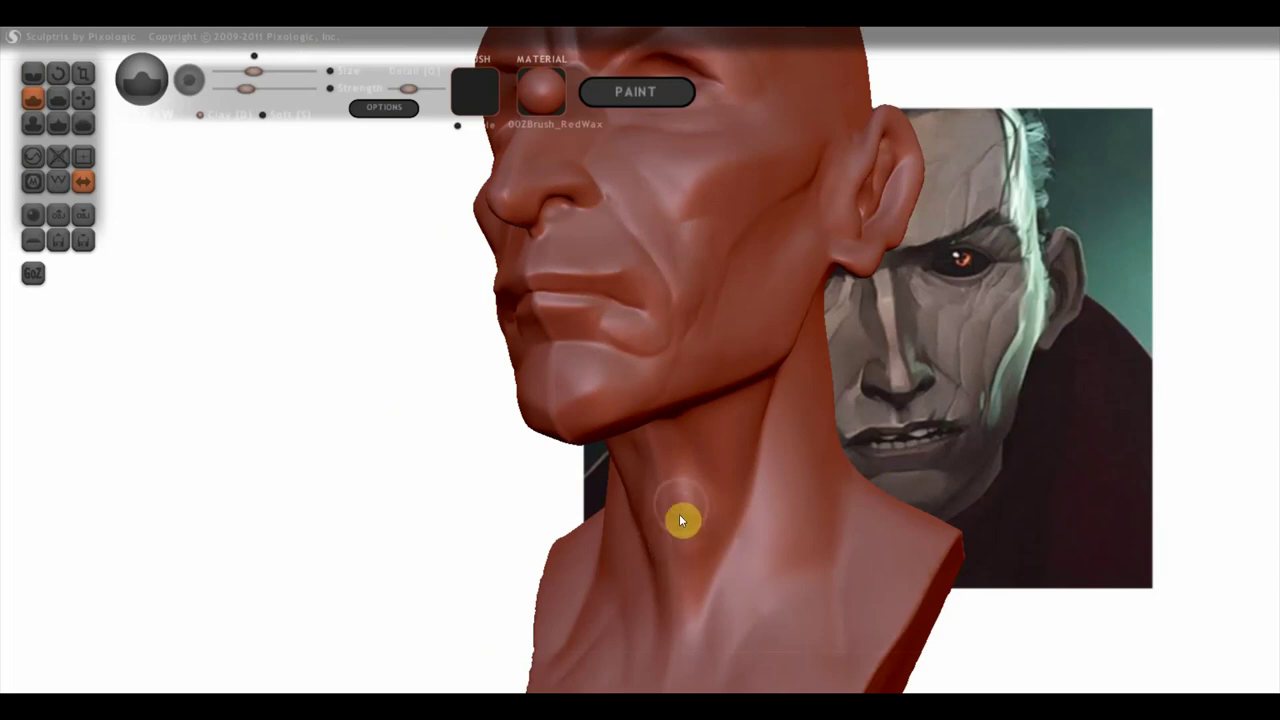
left_click_drag(656, 500, 654, 529)
Step: Carve a crease line across the lower neck with the Crease brush
right_click_drag(694, 575, 845, 591)
left_click(45, 77)
right_click_drag(488, 475, 618, 487)
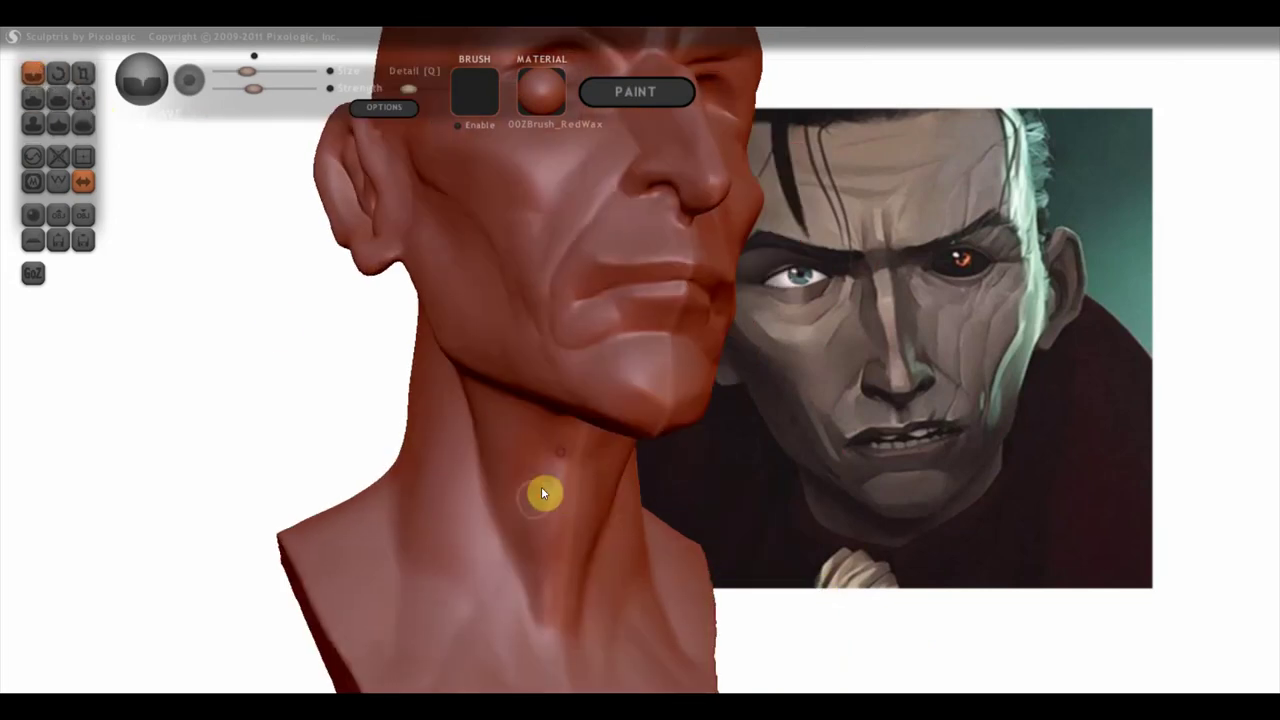
left_click_drag(526, 597, 545, 660)
scroll(480, 590, "down", 2)
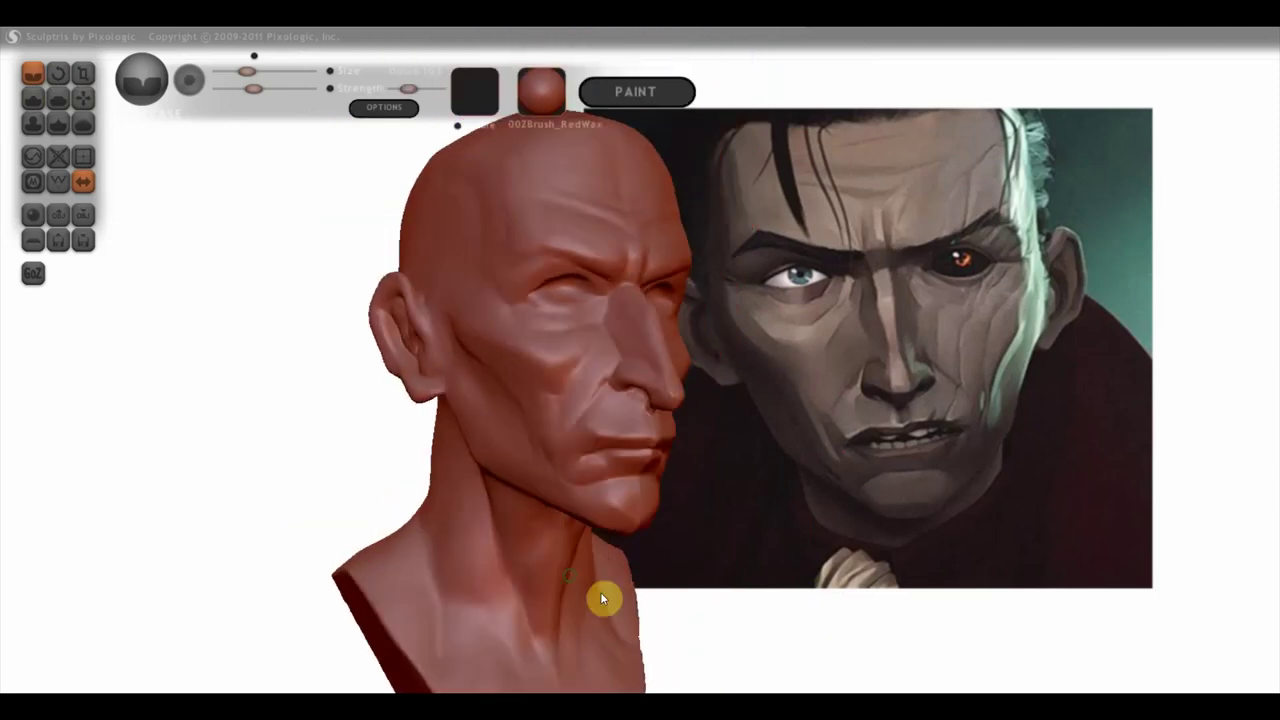
right_click_drag(544, 556, 646, 600)
scroll(732, 554, "up", 3)
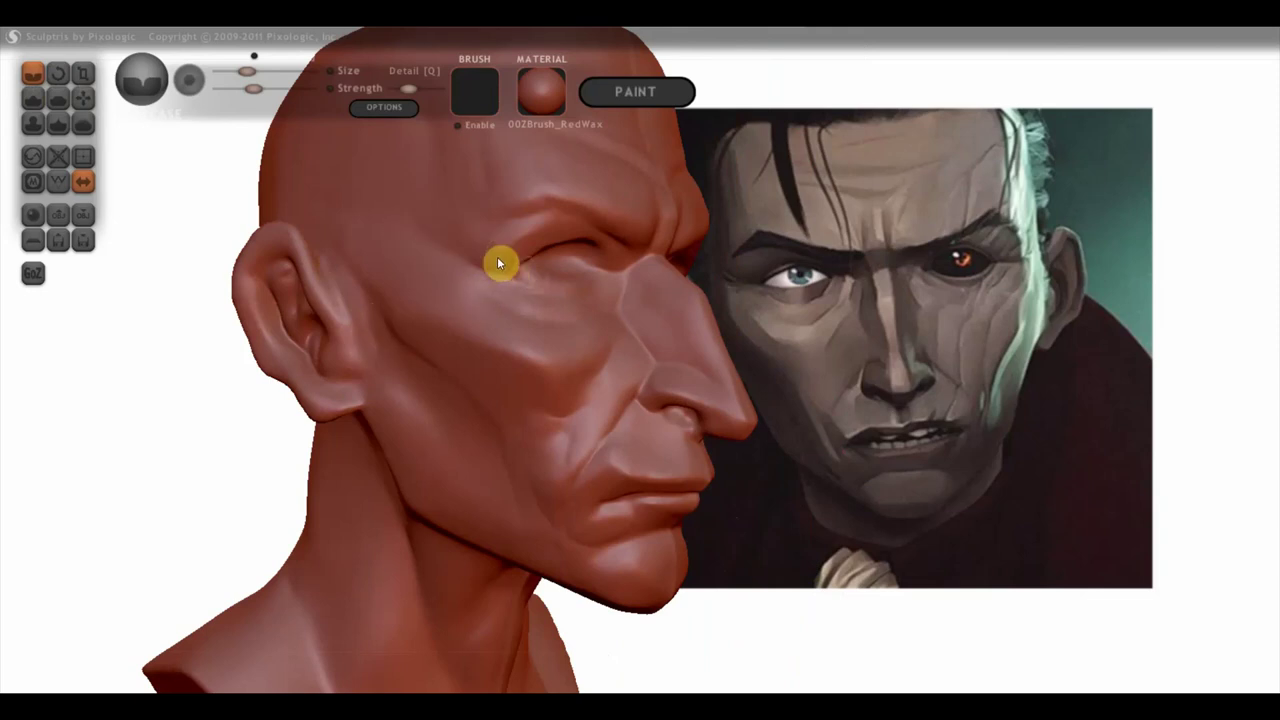
scroll(590, 410, "up", 2)
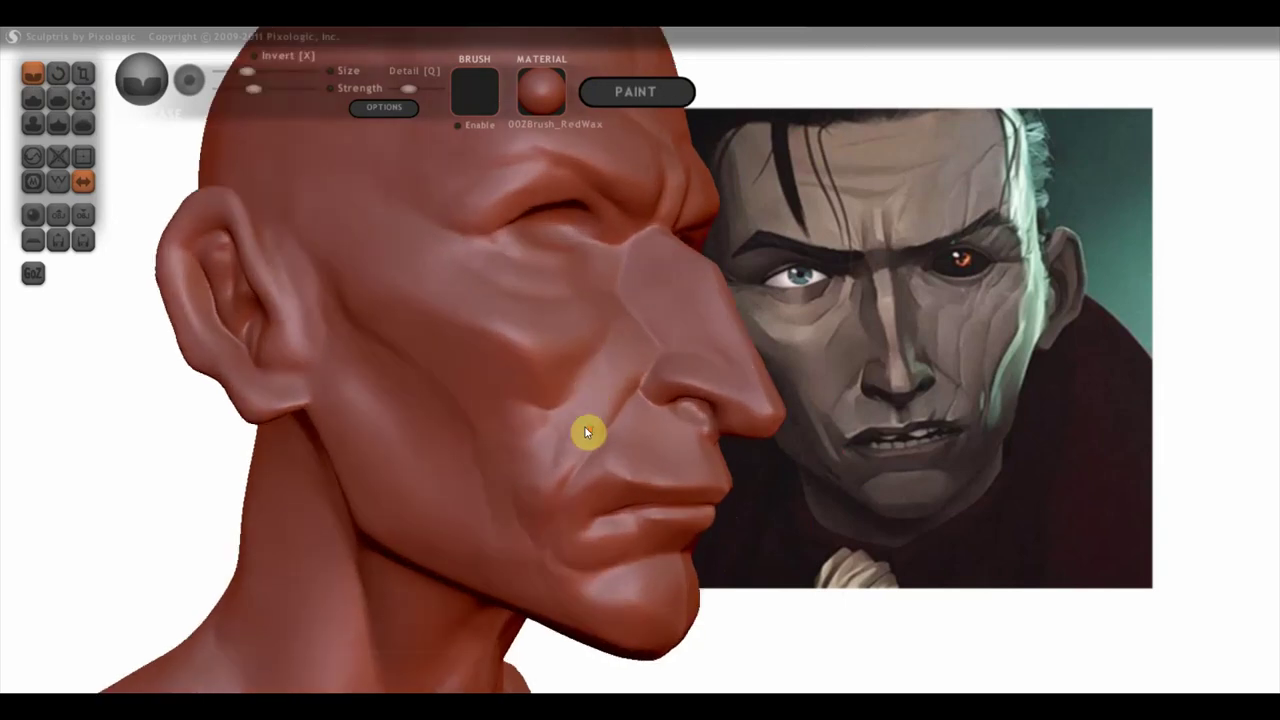
scroll(587, 434, "up", 1)
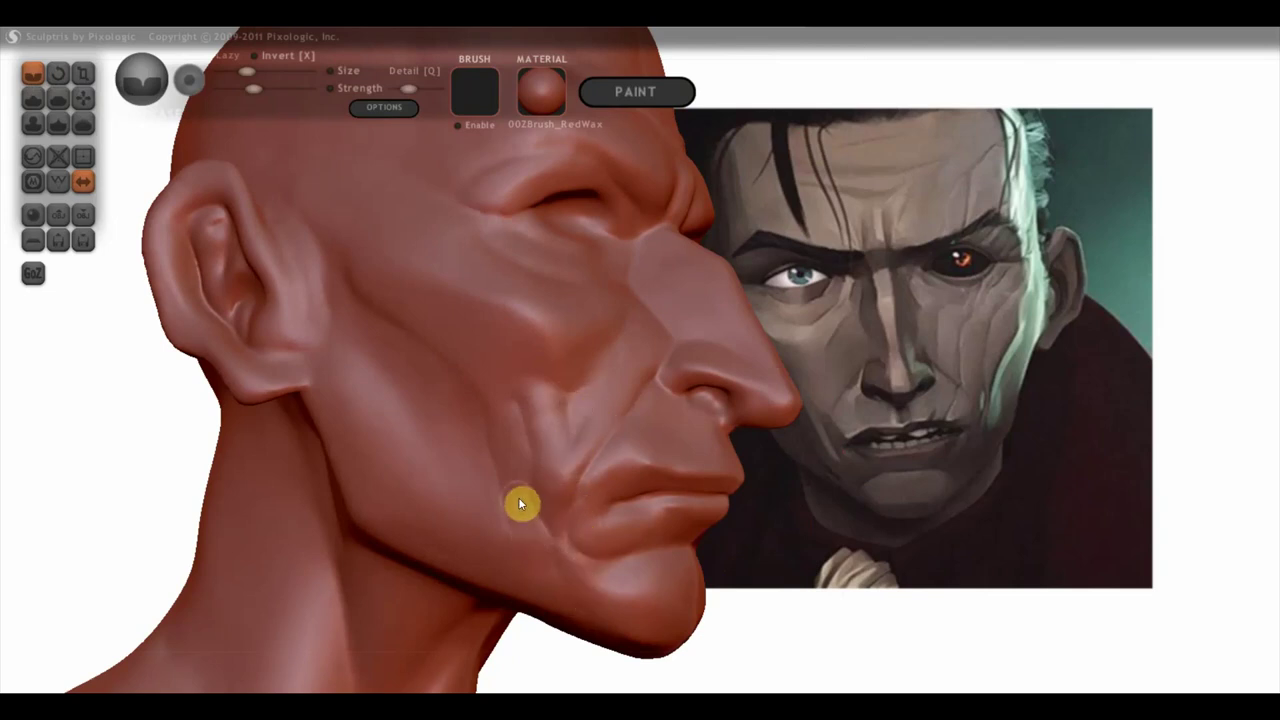
left_click(33, 98)
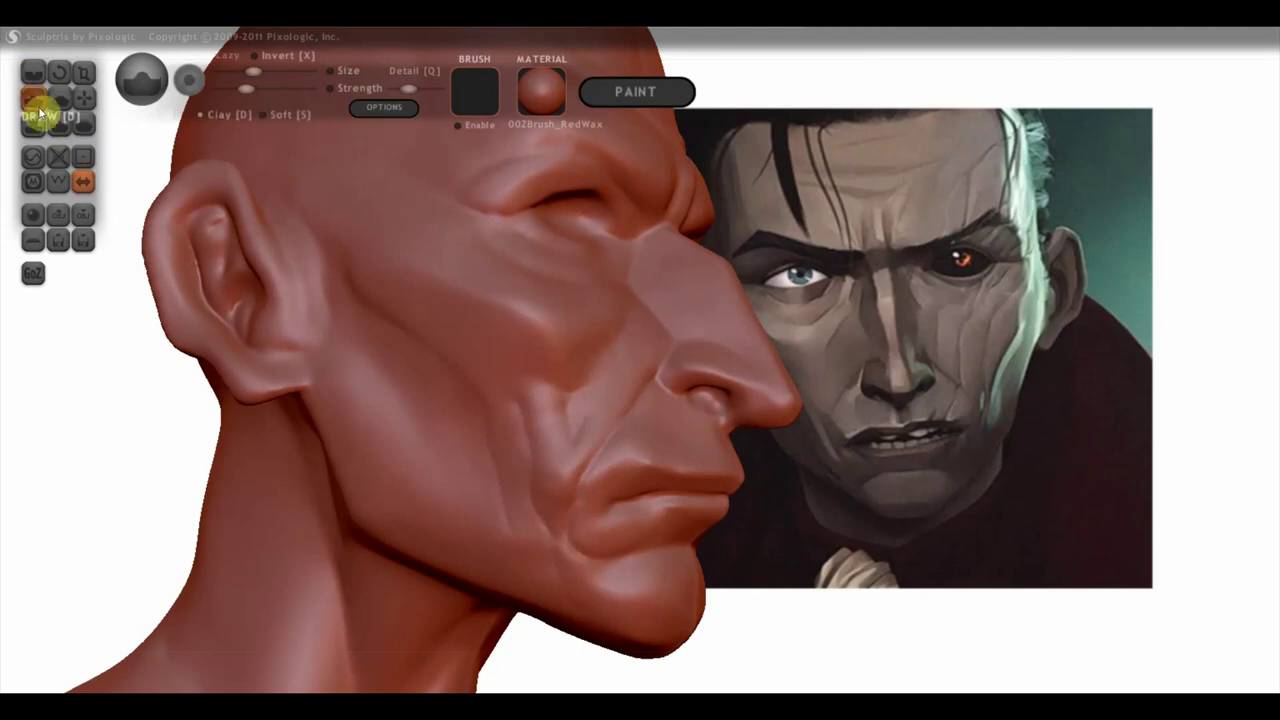
Step: Turn the head toward profile to inspect the cheek and pick the Flatten brush
scroll(438, 451, "up", 3)
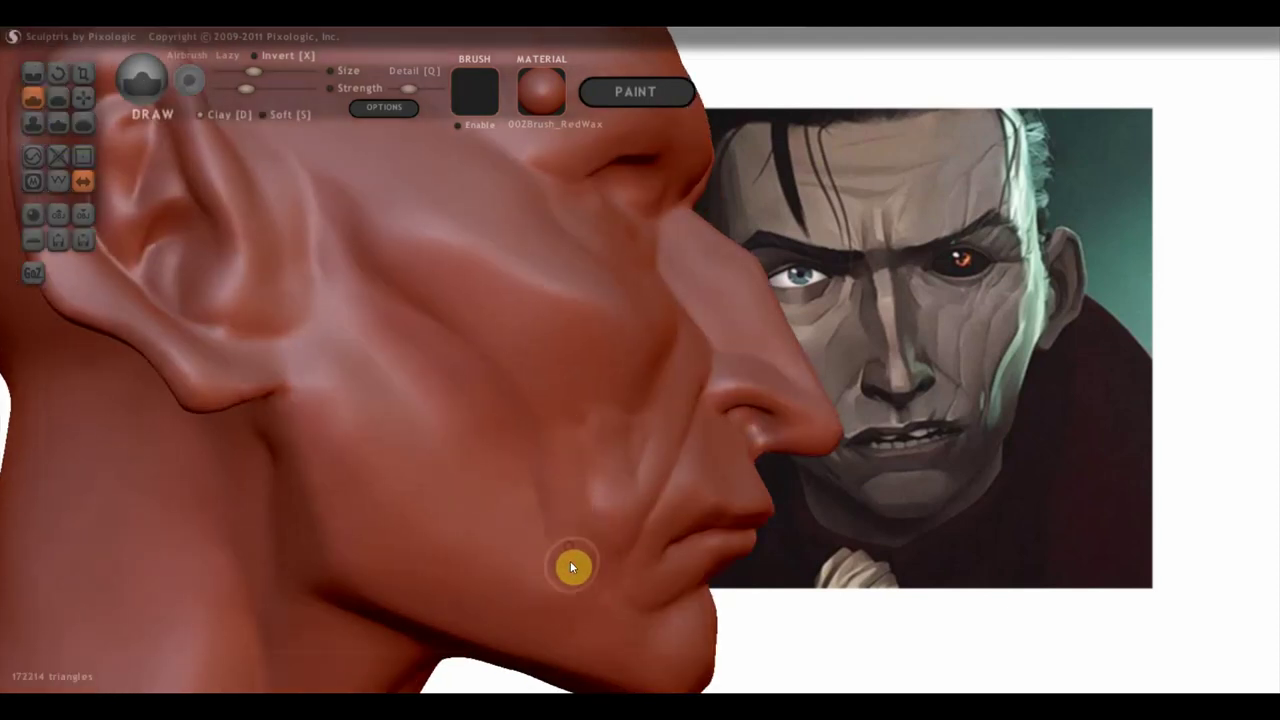
mouse_move(534, 537)
right_mouse_down()
mouse_move(532, 572)
mouse_move(420, 578)
right_mouse_up()
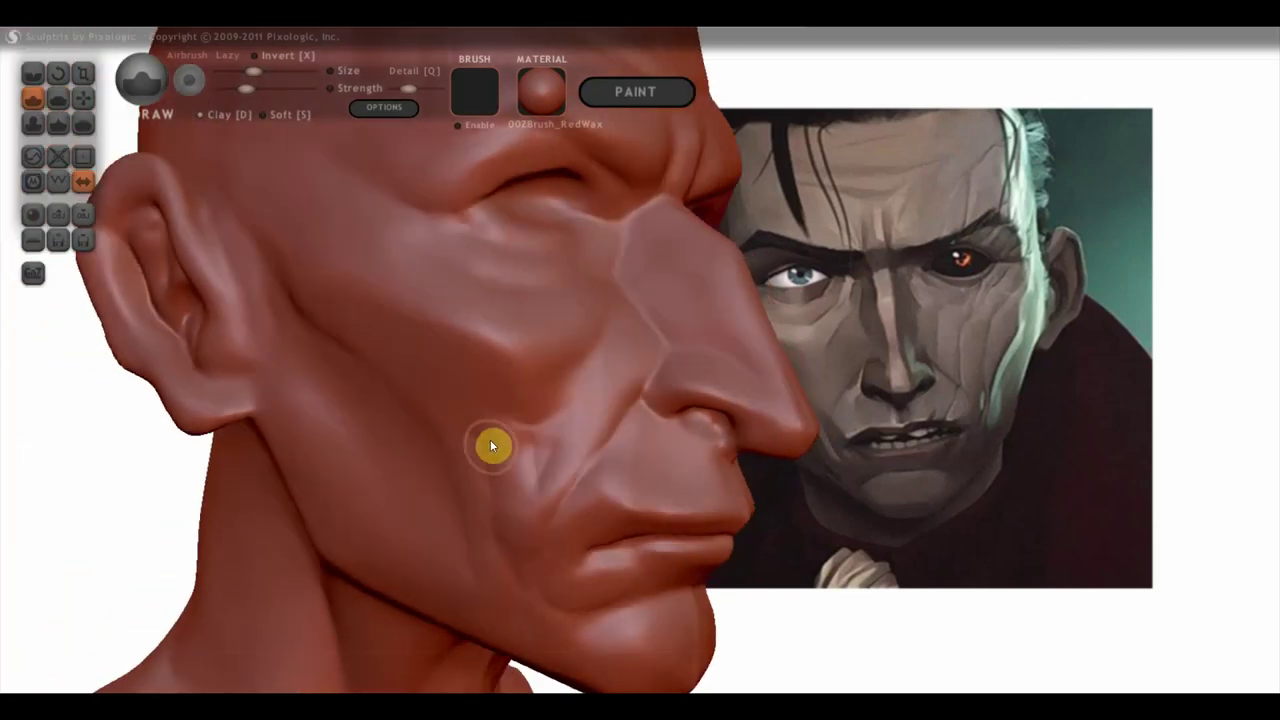
right_click_drag(490, 446, 674, 437)
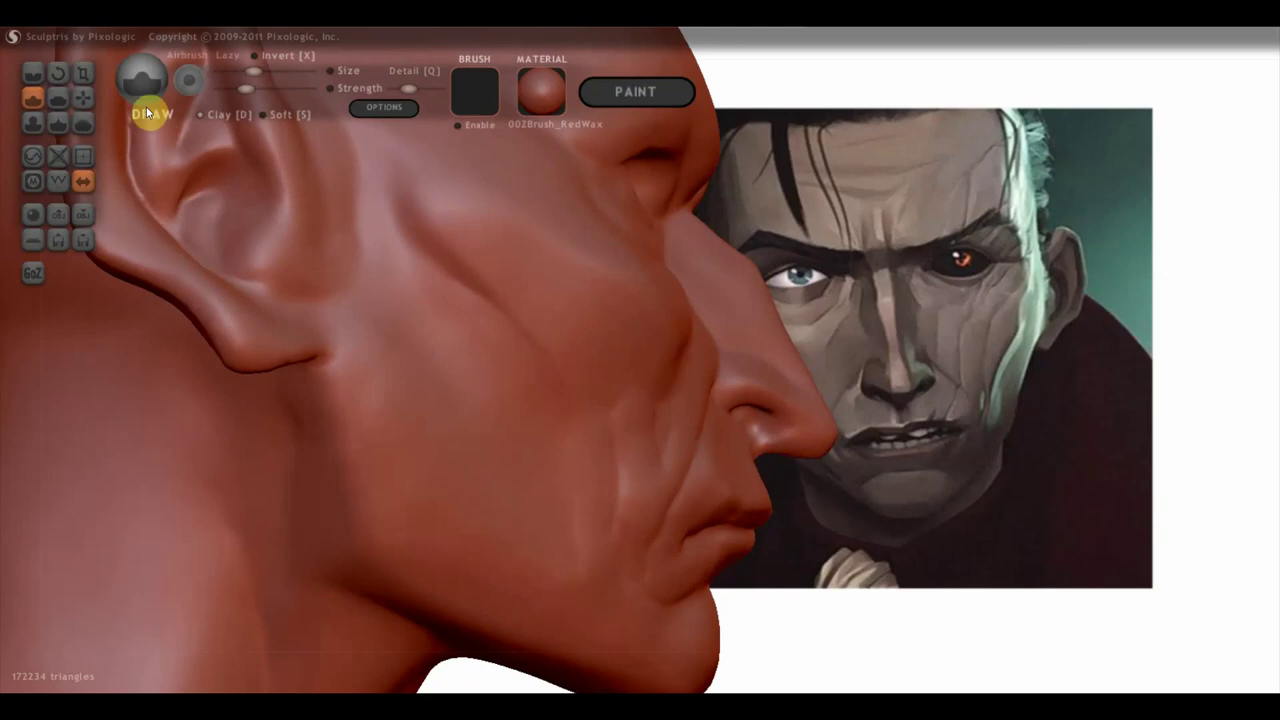
left_click(58, 97)
Step: Resize the Flatten brush and flatten a streak up the cheek
scroll(628, 477, "up", 2)
scroll(650, 483, "up", 2)
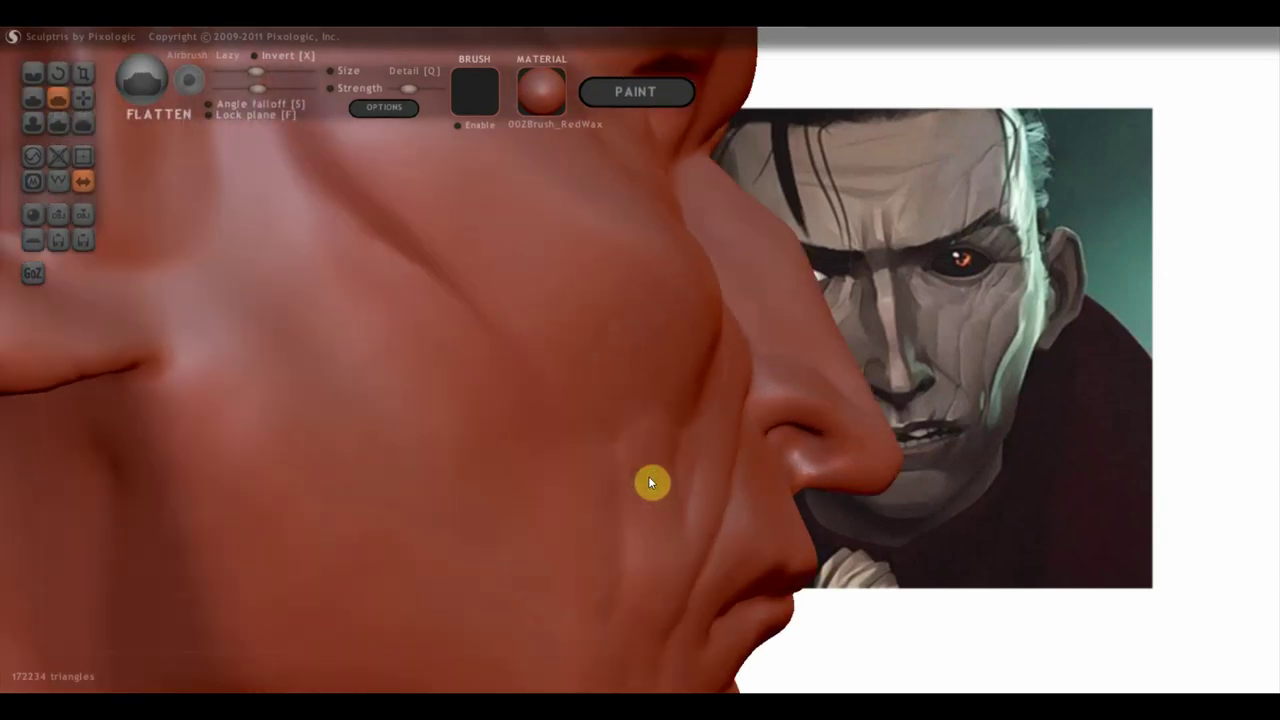
left_click_drag(257, 77, 271, 71)
mouse_move(683, 391)
right_mouse_down()
mouse_move(706, 380)
mouse_move(703, 459)
right_mouse_up()
left_click_drag(683, 426, 674, 469)
mouse_move(673, 551)
left_mouse_down()
mouse_move(667, 413)
mouse_move(674, 634)
mouse_move(676, 386)
left_mouse_up()
mouse_move(676, 386)
right_mouse_down()
mouse_move(672, 596)
mouse_move(519, 603)
mouse_move(610, 435)
mouse_move(628, 432)
mouse_move(574, 364)
mouse_move(530, 376)
mouse_move(459, 355)
right_mouse_up()
Step: Flatten the cheek crease beside the mouth from a side angle
scroll(459, 362, "up", 2)
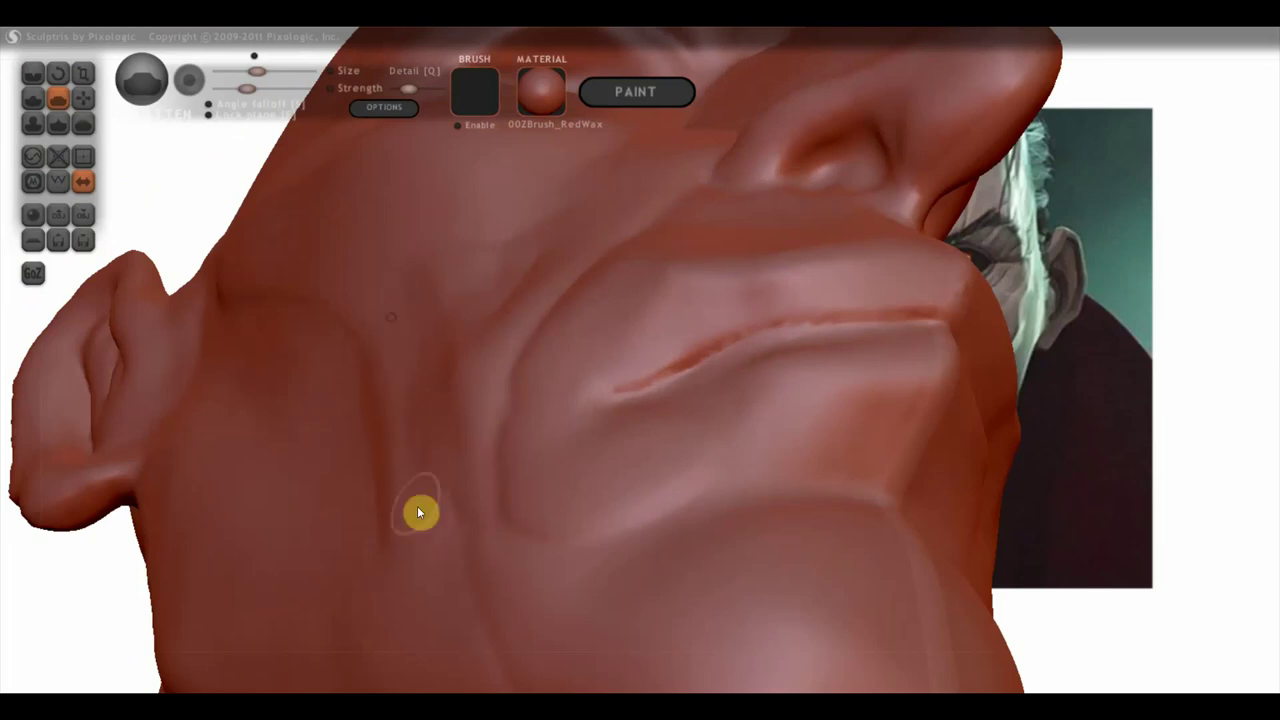
right_click_drag(403, 477, 405, 440)
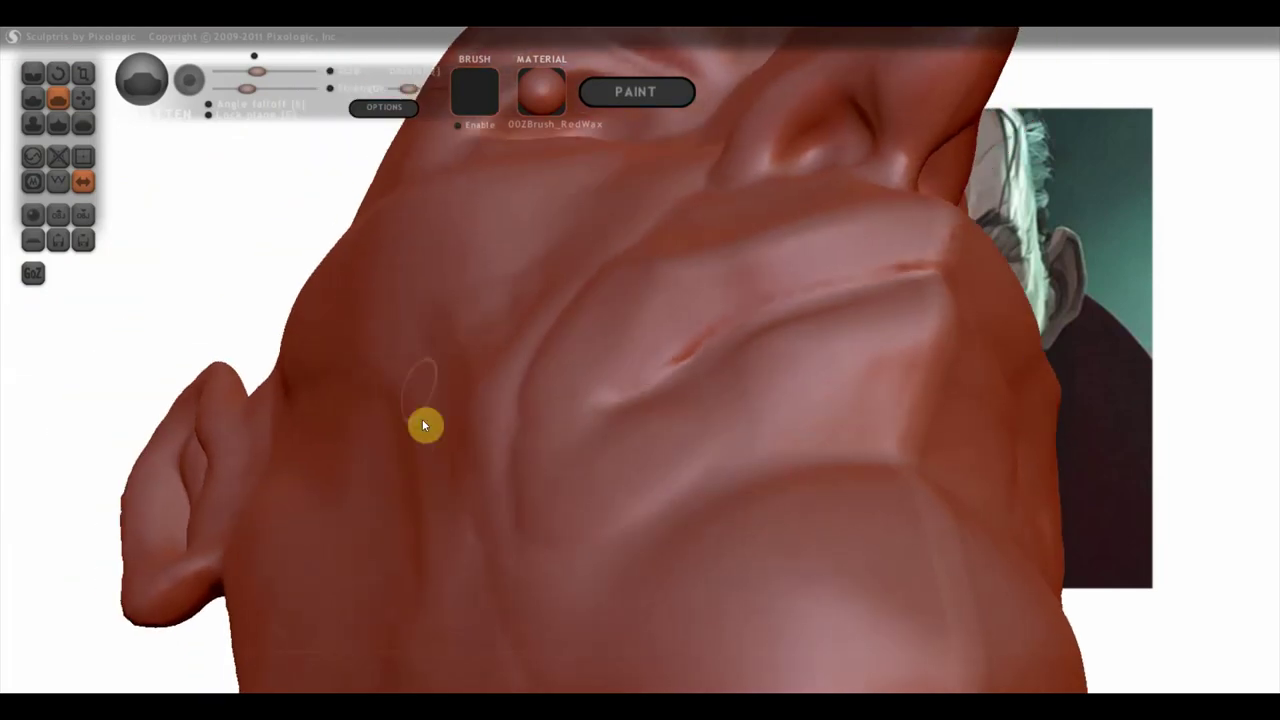
right_click_drag(451, 516, 574, 566)
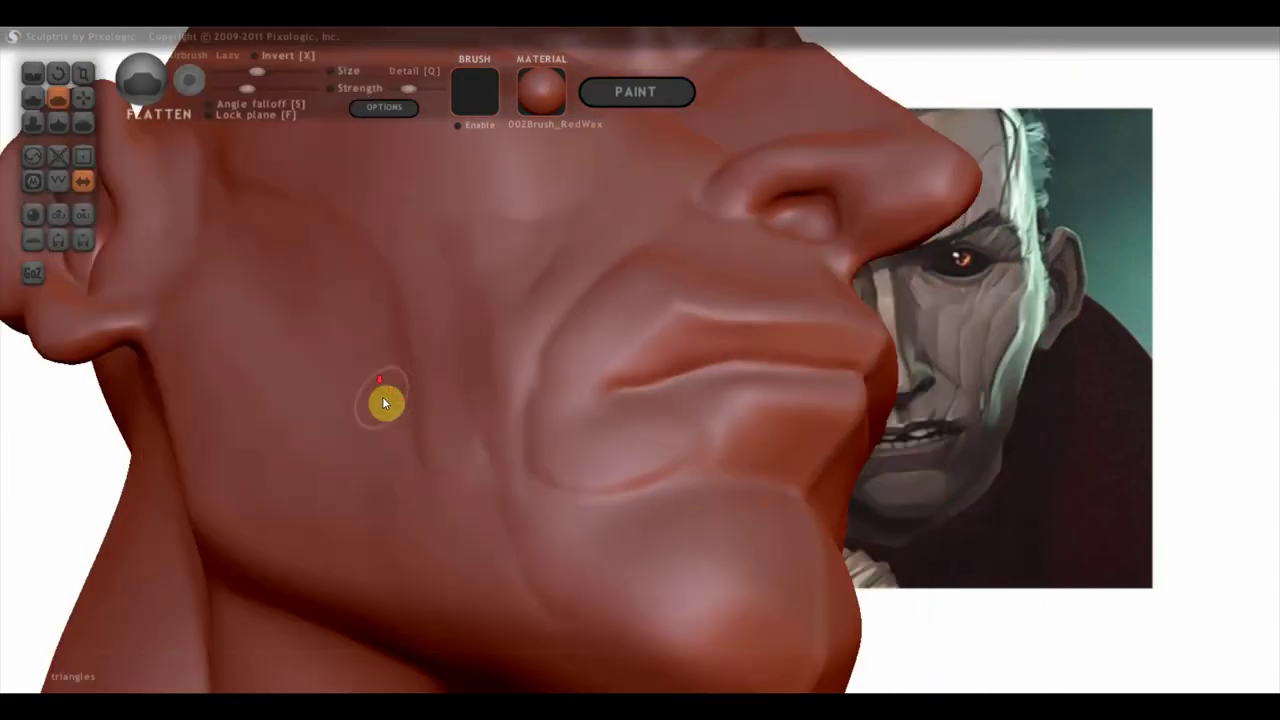
right_click_drag(370, 375, 383, 403)
mouse_move(482, 390)
right_mouse_down()
mouse_move(577, 491)
mouse_move(566, 403)
mouse_move(551, 409)
right_mouse_up()
left_click_drag(563, 367, 537, 380)
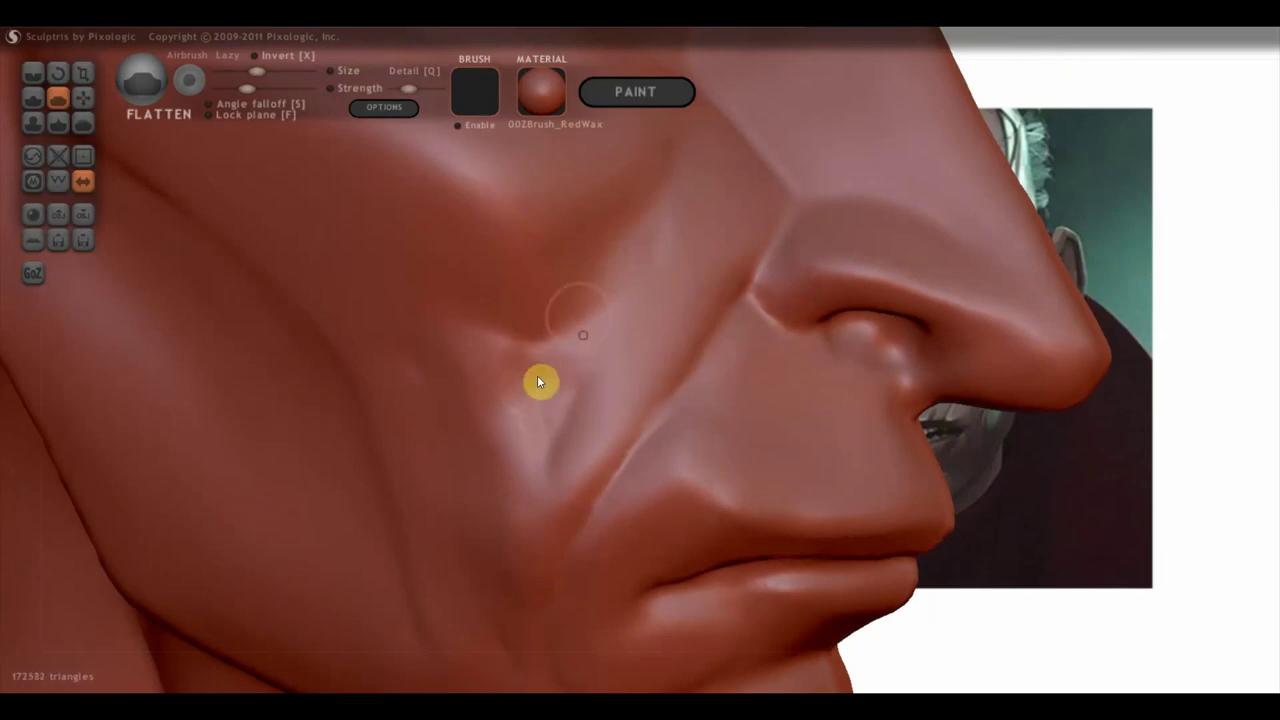
mouse_move(593, 308)
left_mouse_down()
mouse_move(508, 386)
mouse_move(523, 391)
mouse_move(497, 366)
left_mouse_up()
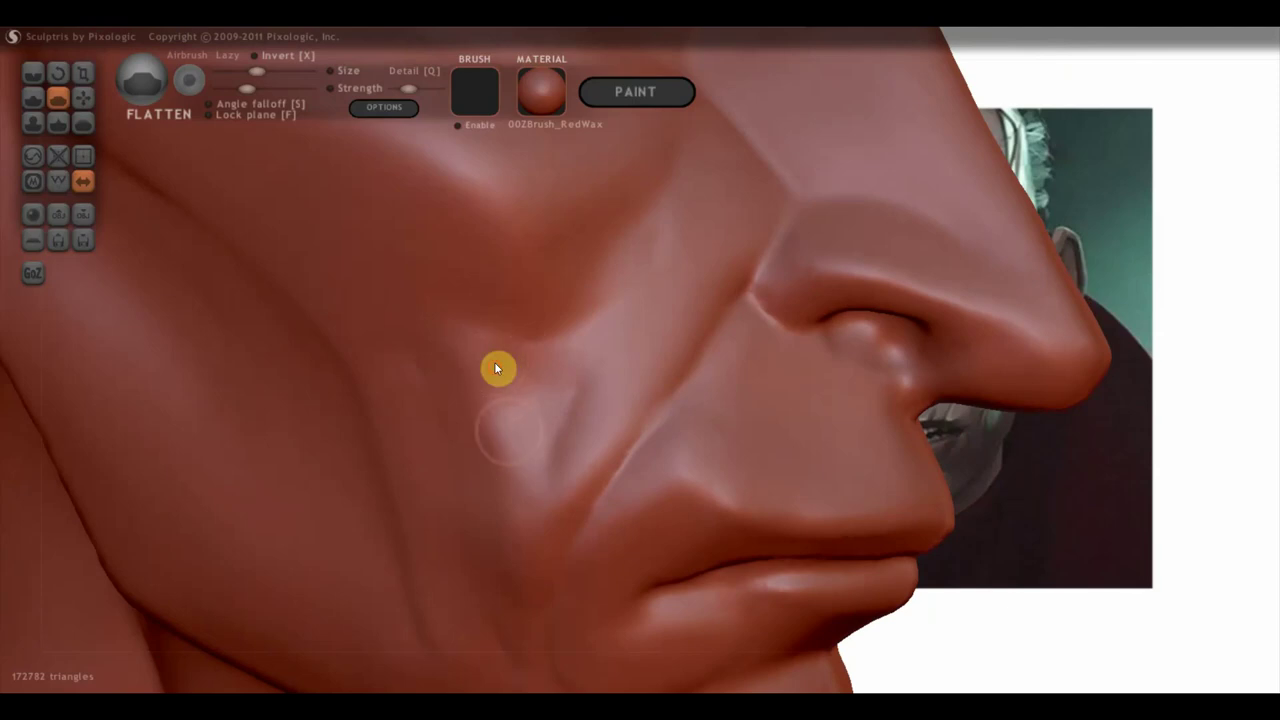
left_click_drag(597, 410, 543, 489)
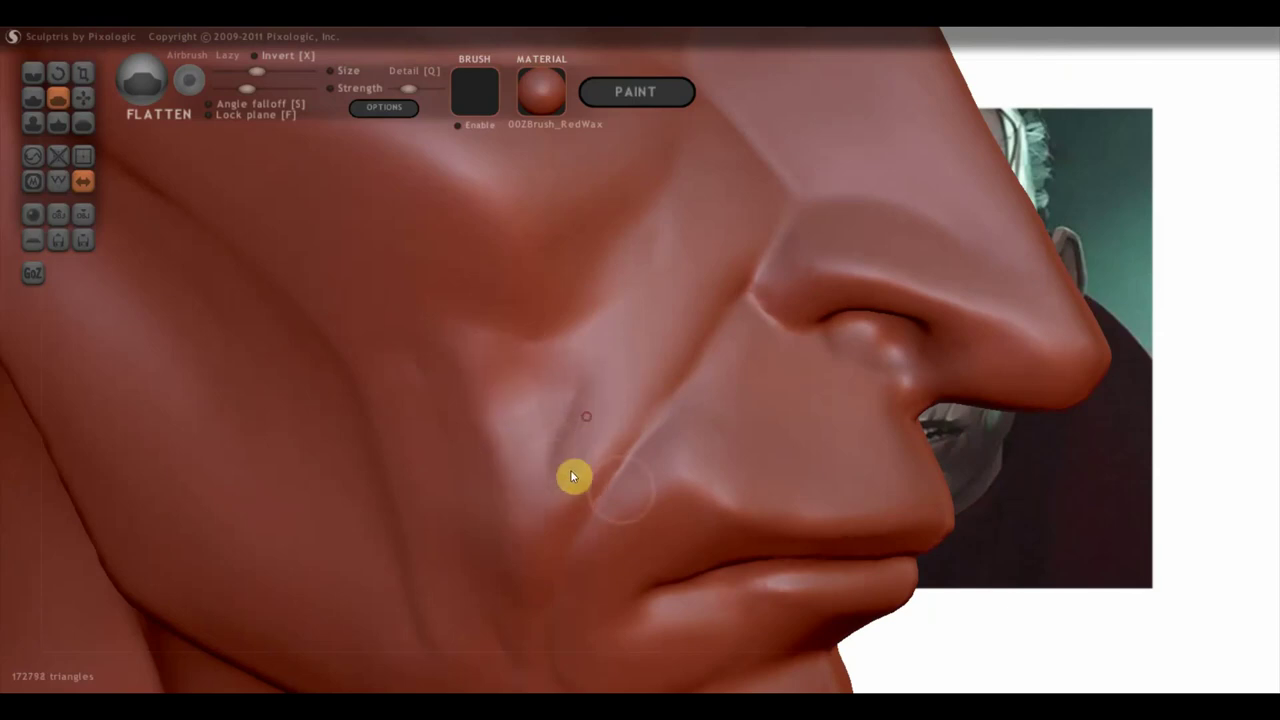
Step: Flatten the upper lip, the crease above it, the cheek below the nose, and the nose
scroll(600, 465, "up", 2)
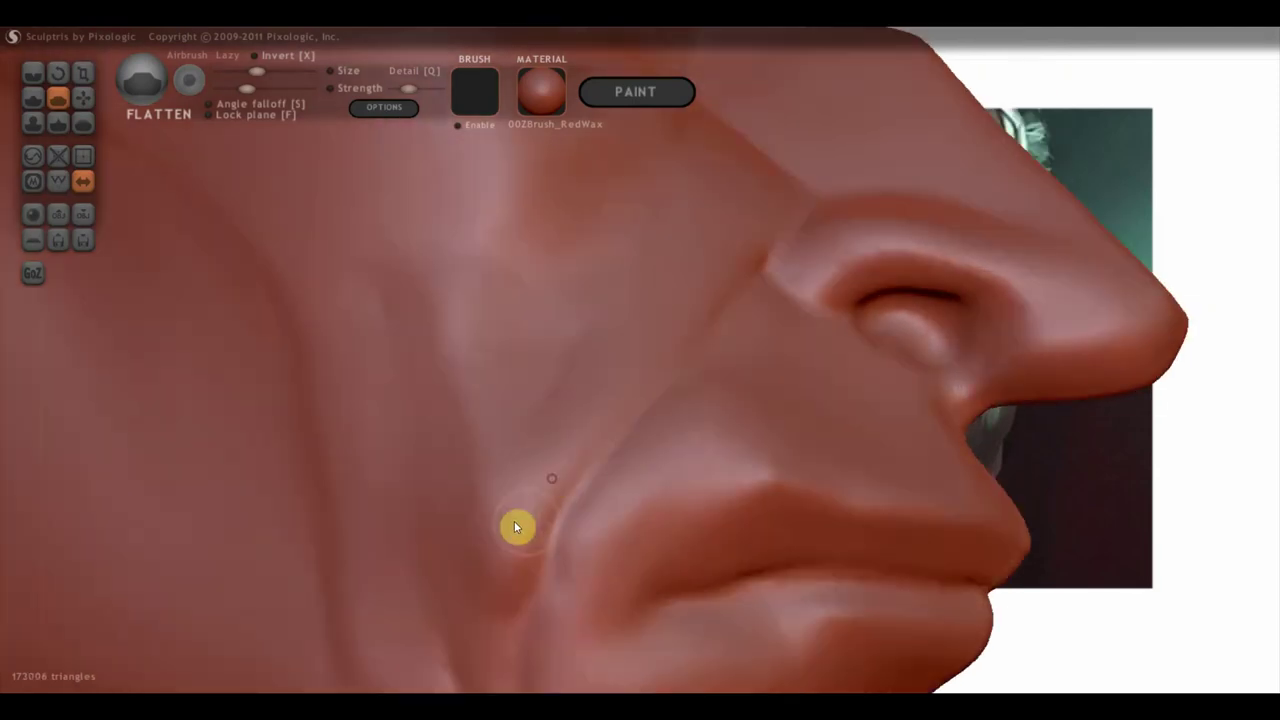
left_click_drag(671, 517, 783, 514)
mouse_move(669, 589)
left_mouse_down()
mouse_move(740, 549)
mouse_move(651, 589)
left_mouse_up()
mouse_move(662, 511)
left_mouse_down()
mouse_move(571, 640)
mouse_move(583, 626)
left_mouse_up()
right_click_drag(583, 626, 686, 520)
mouse_move(766, 511)
left_mouse_down()
mouse_move(731, 500)
mouse_move(626, 523)
mouse_move(626, 483)
left_mouse_up()
mouse_move(705, 401)
left_mouse_down()
mouse_move(709, 460)
mouse_move(723, 466)
left_mouse_up()
mouse_move(817, 497)
left_mouse_down()
mouse_move(803, 460)
mouse_move(774, 454)
mouse_move(874, 449)
left_mouse_up()
scroll(929, 390, "down", 2)
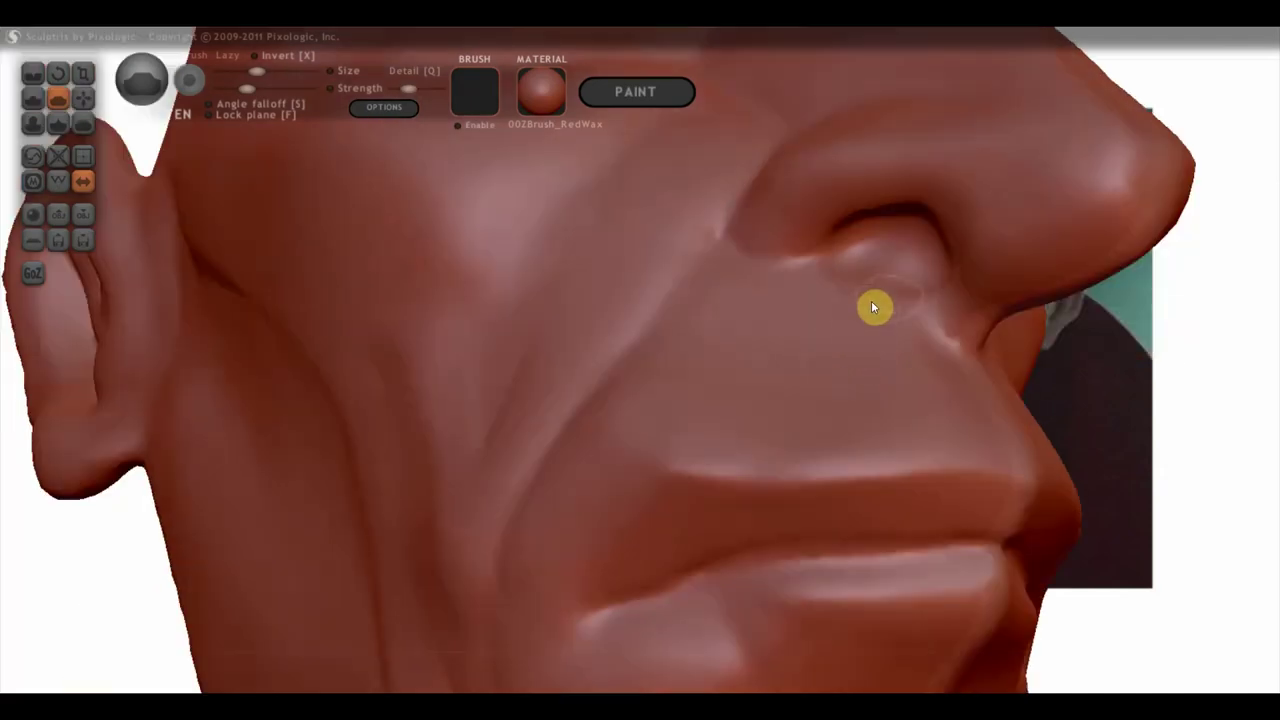
mouse_move(906, 323)
left_mouse_down("alt")
mouse_move(904, 352)
mouse_move(926, 289)
mouse_move(1051, 309)
mouse_move(1031, 326)
mouse_move(1128, 334)
mouse_move(1043, 309)
mouse_move(1090, 330)
mouse_move(1063, 337)
mouse_move(1086, 331)
mouse_move(1000, 300)
mouse_move(1094, 306)
mouse_move(1126, 323)
mouse_move(1082, 285)
mouse_move(1023, 309)
mouse_move(1037, 297)
left_mouse_up("alt")
mouse_move(1037, 297)
right_mouse_down()
mouse_move(838, 367)
mouse_move(791, 320)
mouse_move(746, 303)
mouse_move(791, 403)
mouse_move(702, 511)
mouse_move(737, 374)
mouse_move(683, 420)
right_mouse_up()
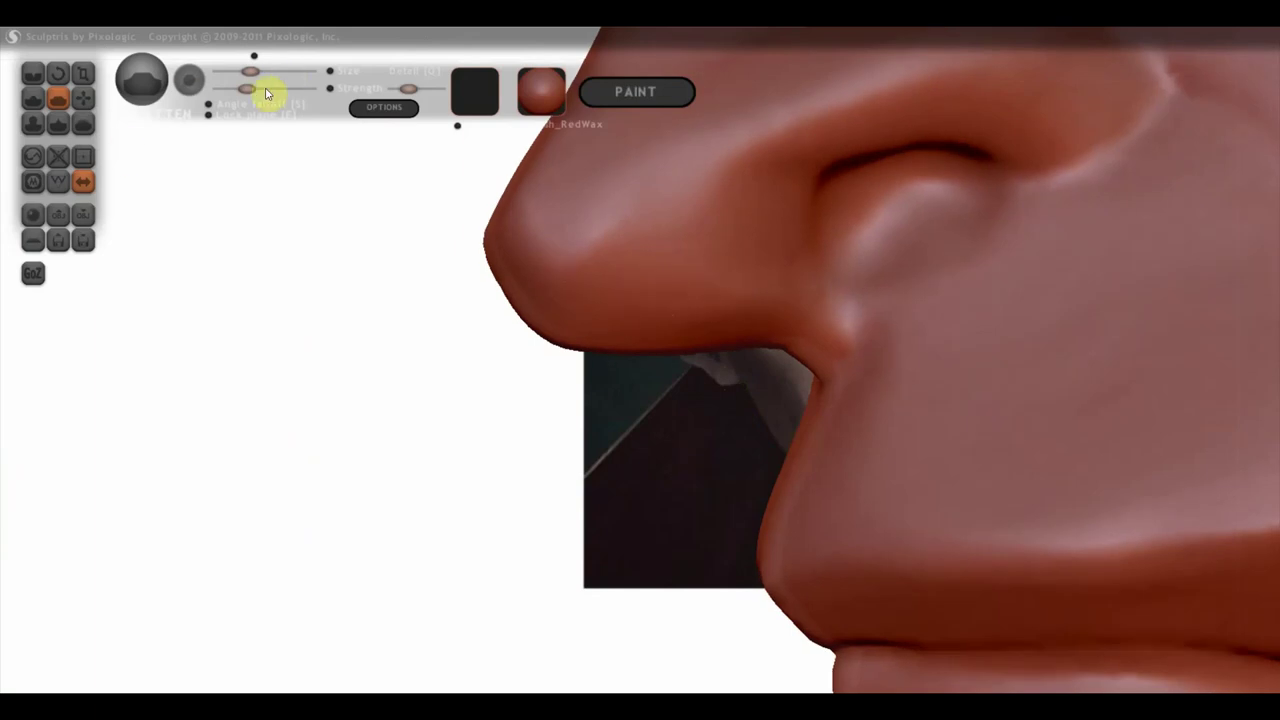
Step: Raise the brush strength slightly and fill out the nostril into a rounded bulge
left_click_drag(248, 89, 256, 89)
mouse_move(690, 330)
right_mouse_down()
mouse_move(744, 375)
mouse_move(659, 353)
right_mouse_up()
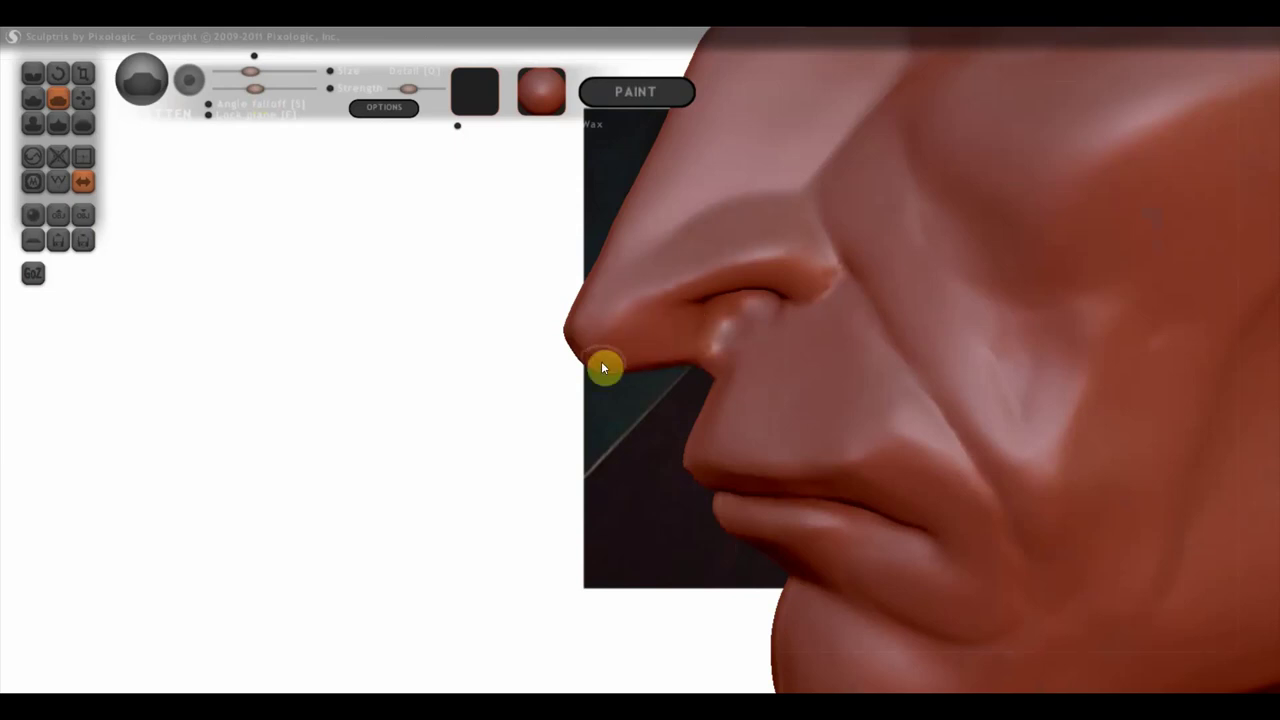
left_click_drag(768, 313, 728, 326)
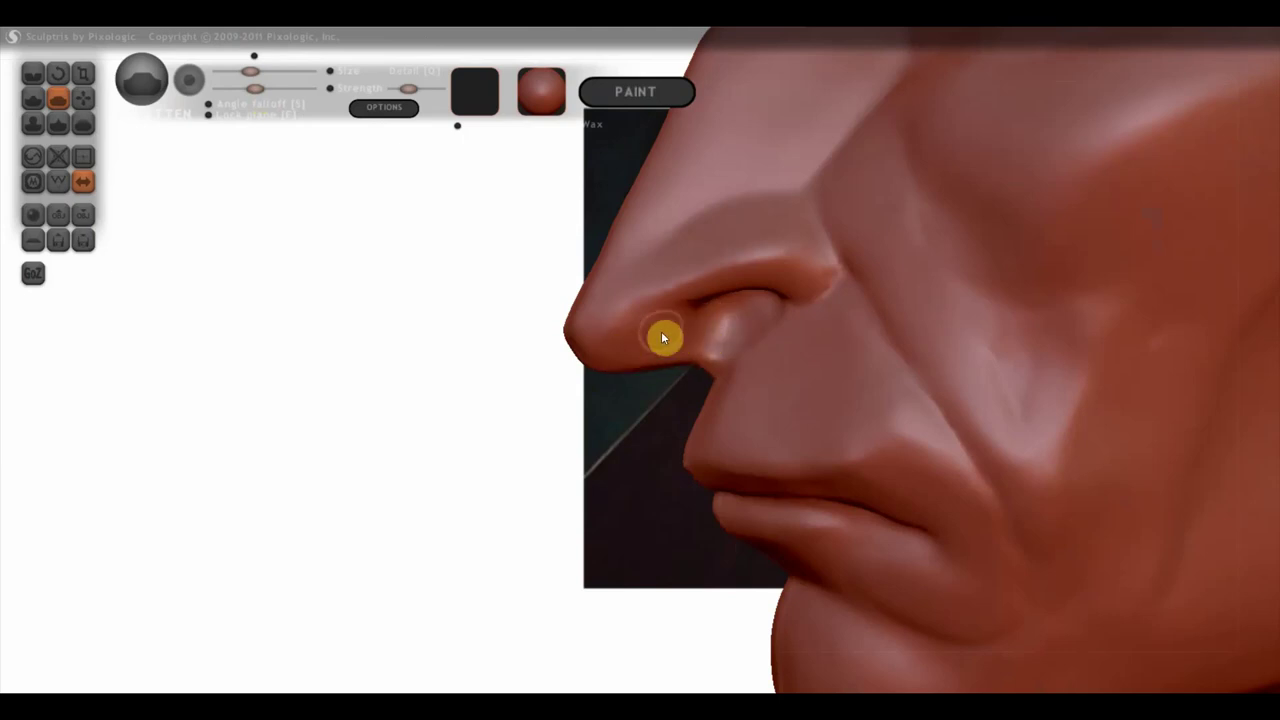
mouse_move(688, 346)
right_mouse_down()
mouse_move(698, 296)
mouse_move(643, 360)
right_mouse_up()
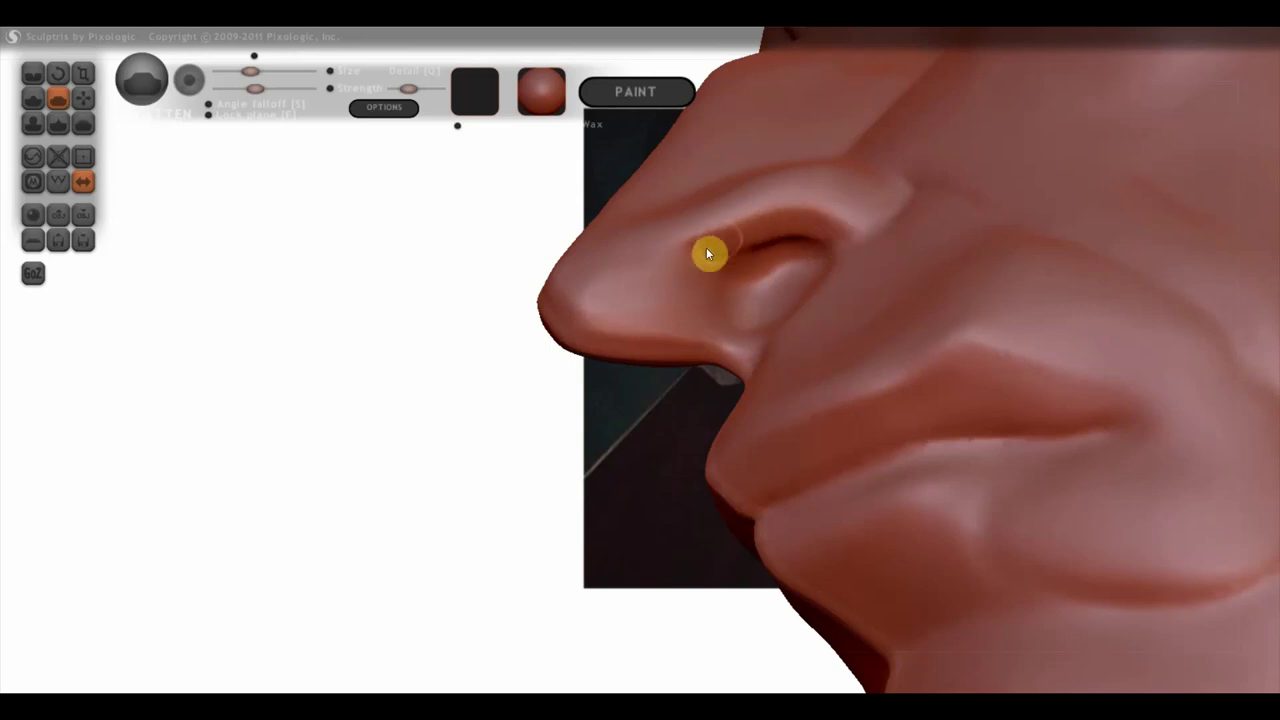
mouse_move(854, 248)
right_mouse_down()
mouse_move(846, 351)
mouse_move(909, 194)
mouse_move(886, 337)
right_mouse_up()
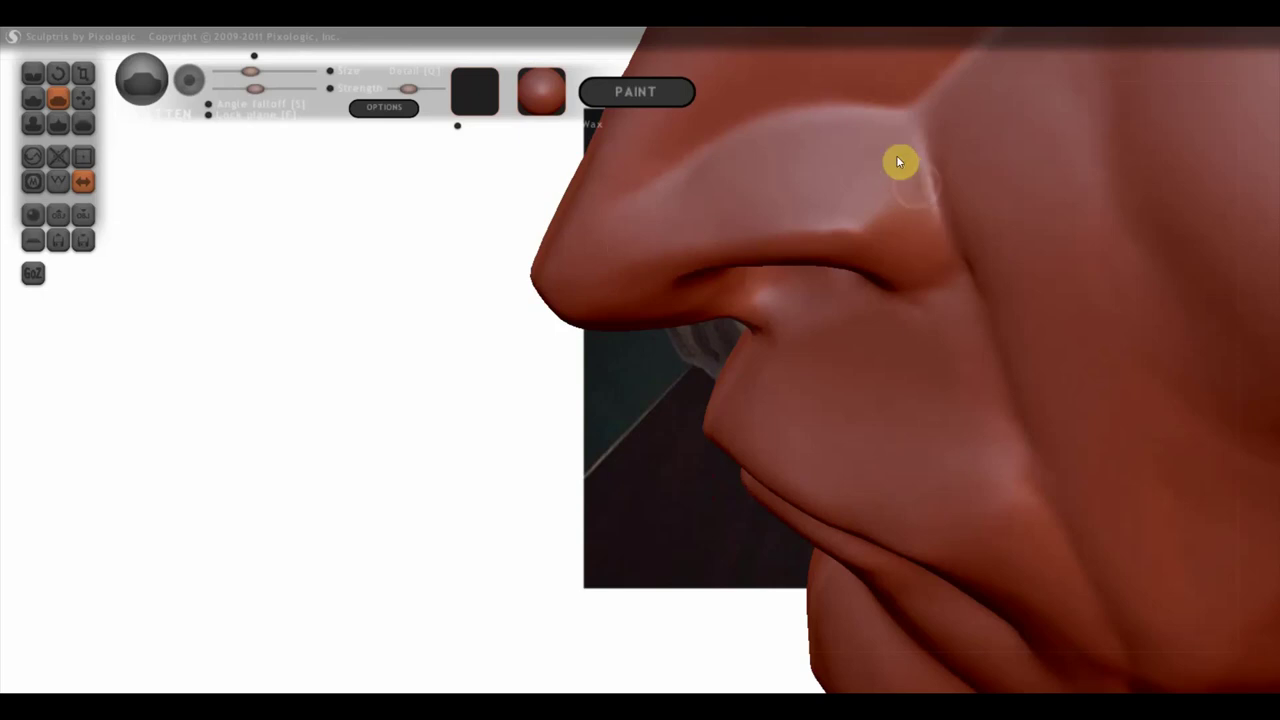
mouse_move(949, 264)
right_mouse_down()
mouse_move(954, 306)
mouse_move(1018, 183)
mouse_move(1010, 157)
right_mouse_up()
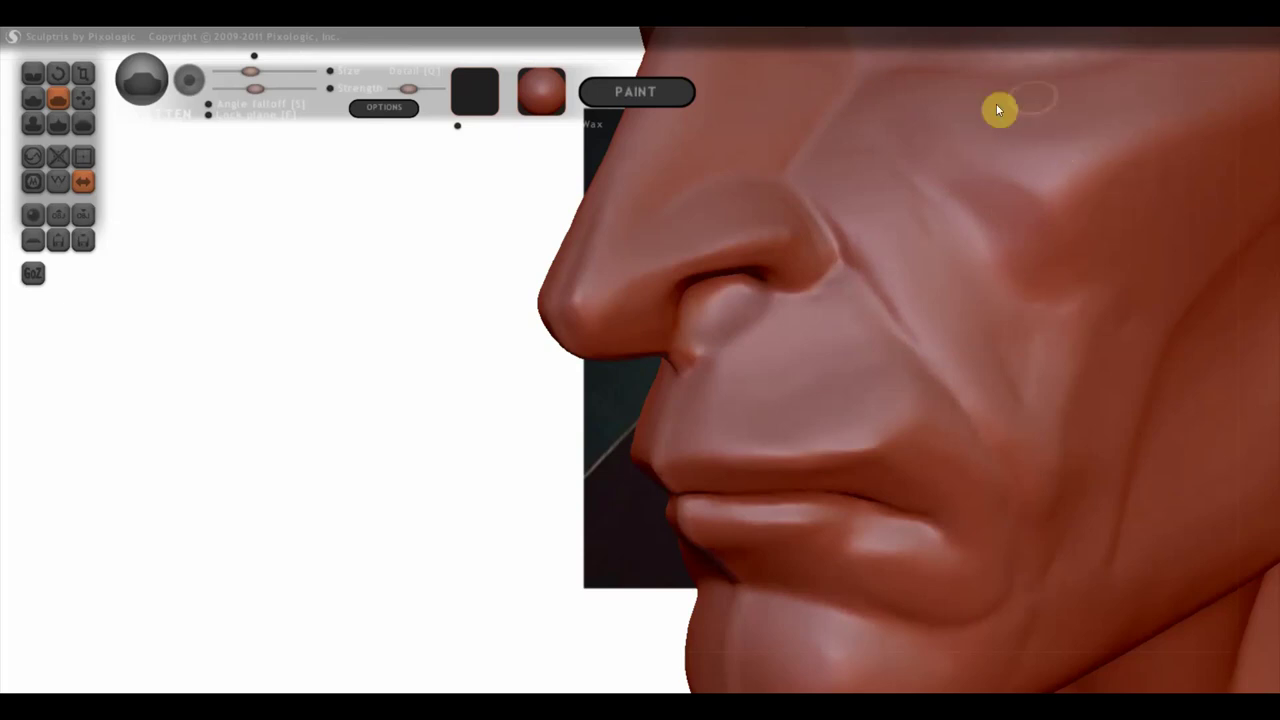
mouse_move(1077, 129)
right_mouse_down()
mouse_move(1090, 180)
mouse_move(954, 374)
right_mouse_up()
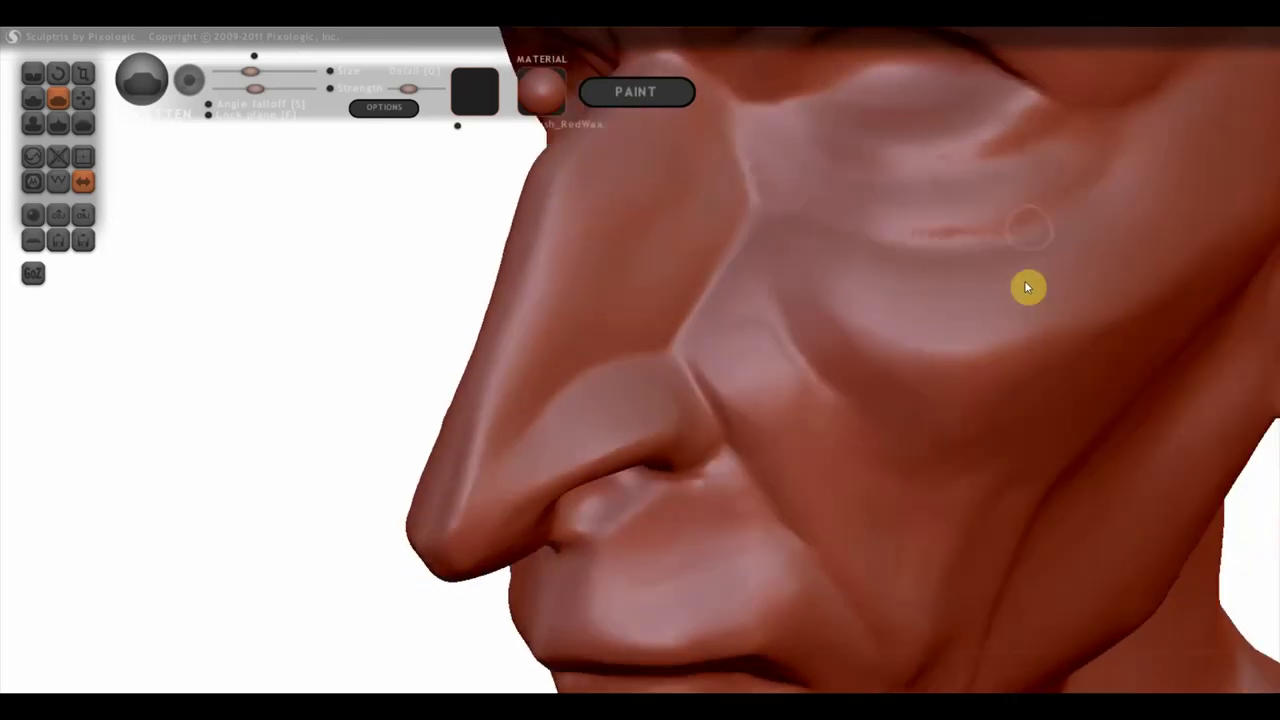
Step: Smooth the jagged creases under the eye and reshape the inner eye corner
left_click_drag(1060, 210, 877, 228, "shift")
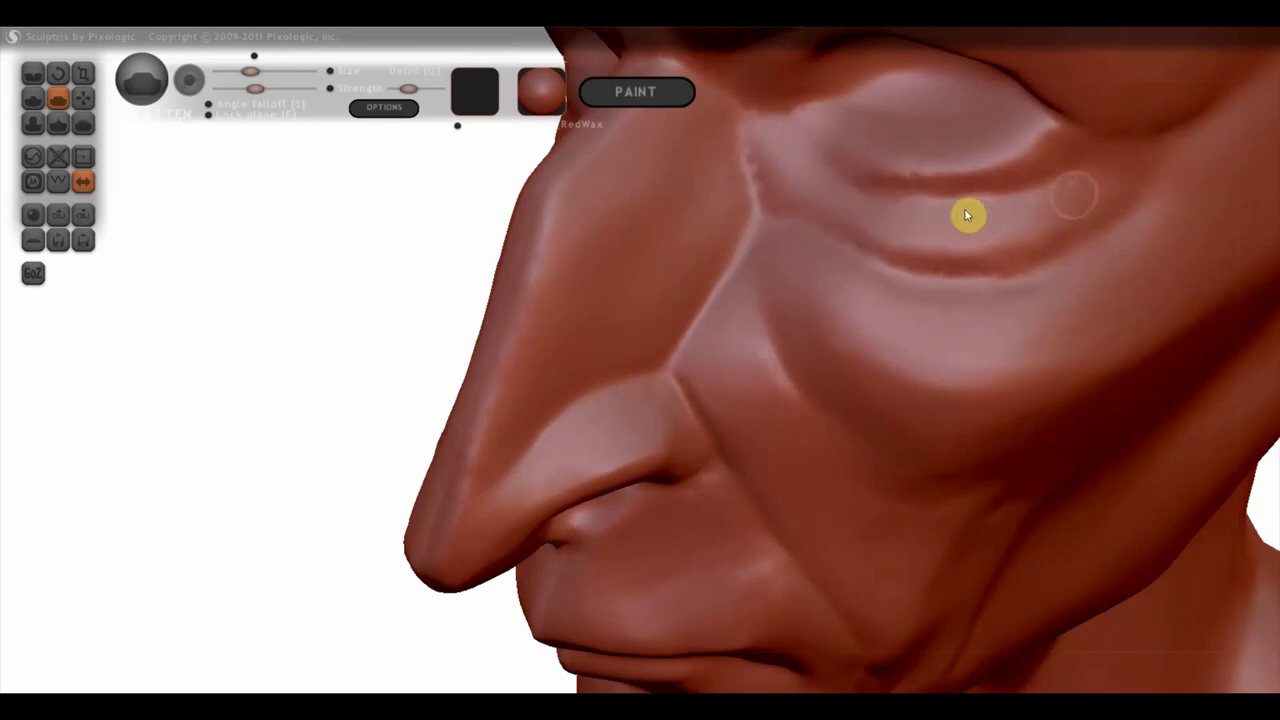
left_click_drag(757, 163, 786, 149, "shift")
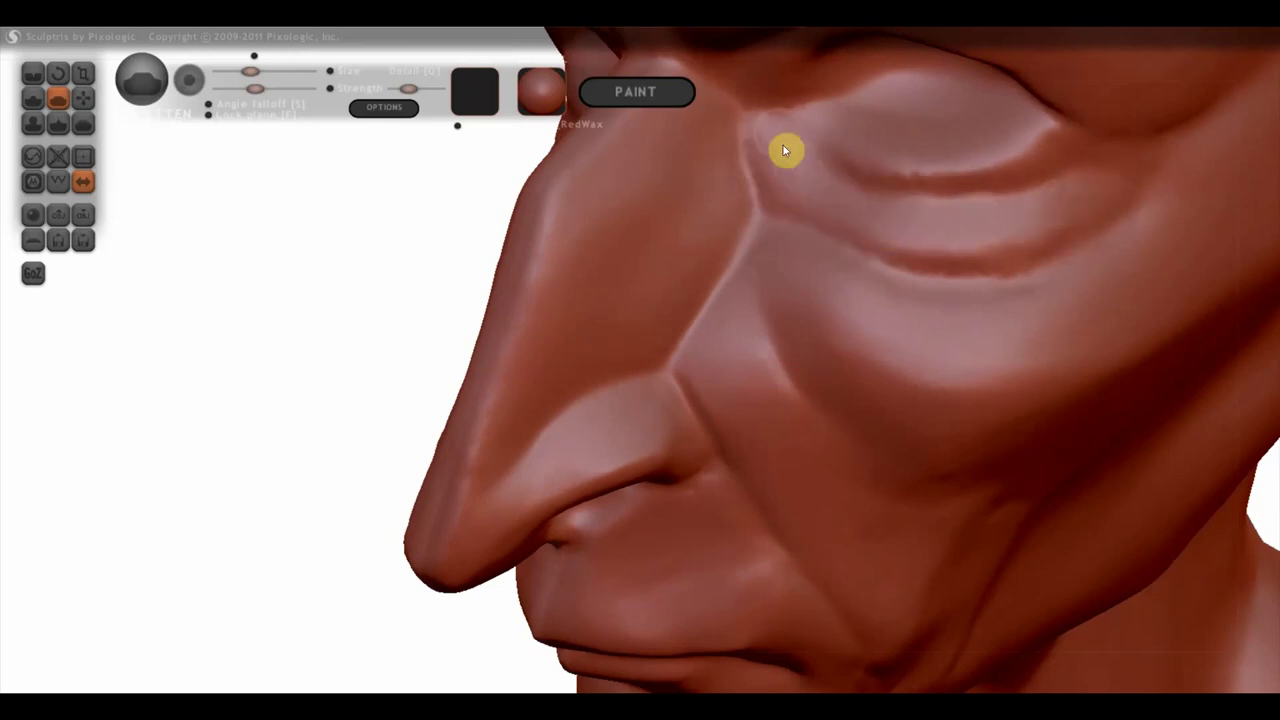
right_click_drag(812, 210, 808, 257)
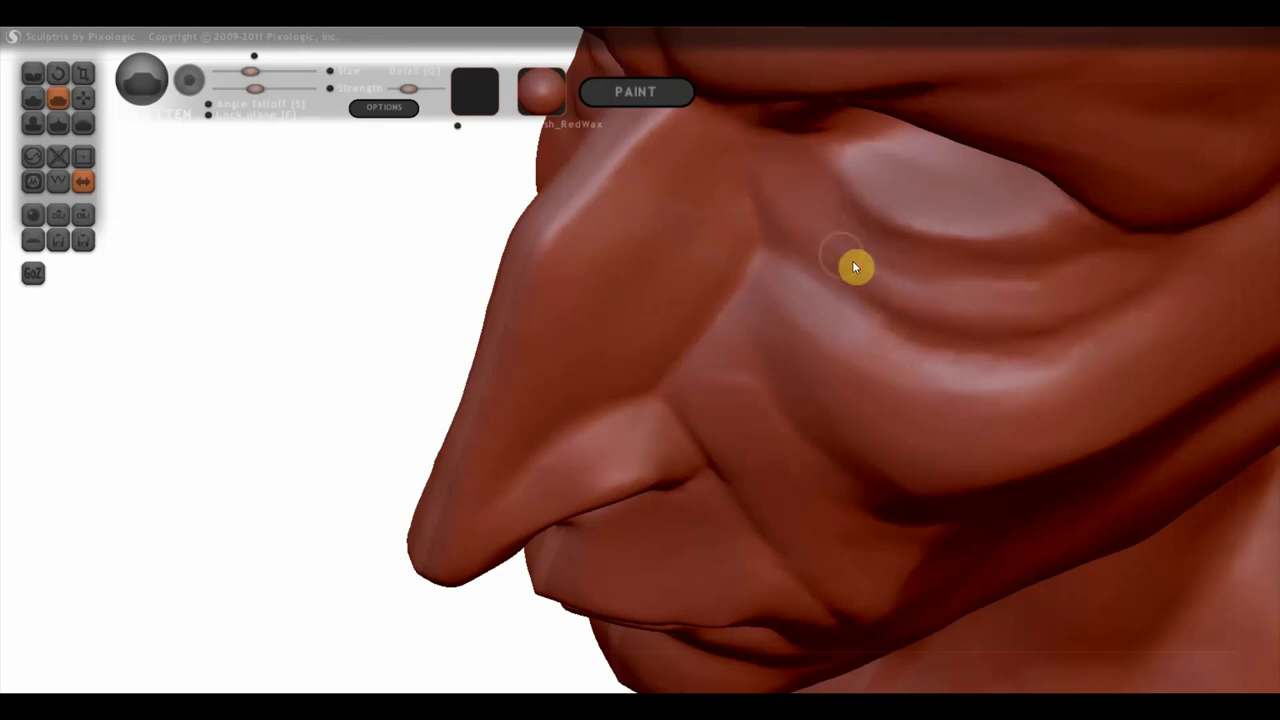
Step: Carve and deepen a crease down the eye–nose fold with the Draw brush
left_click(33, 70)
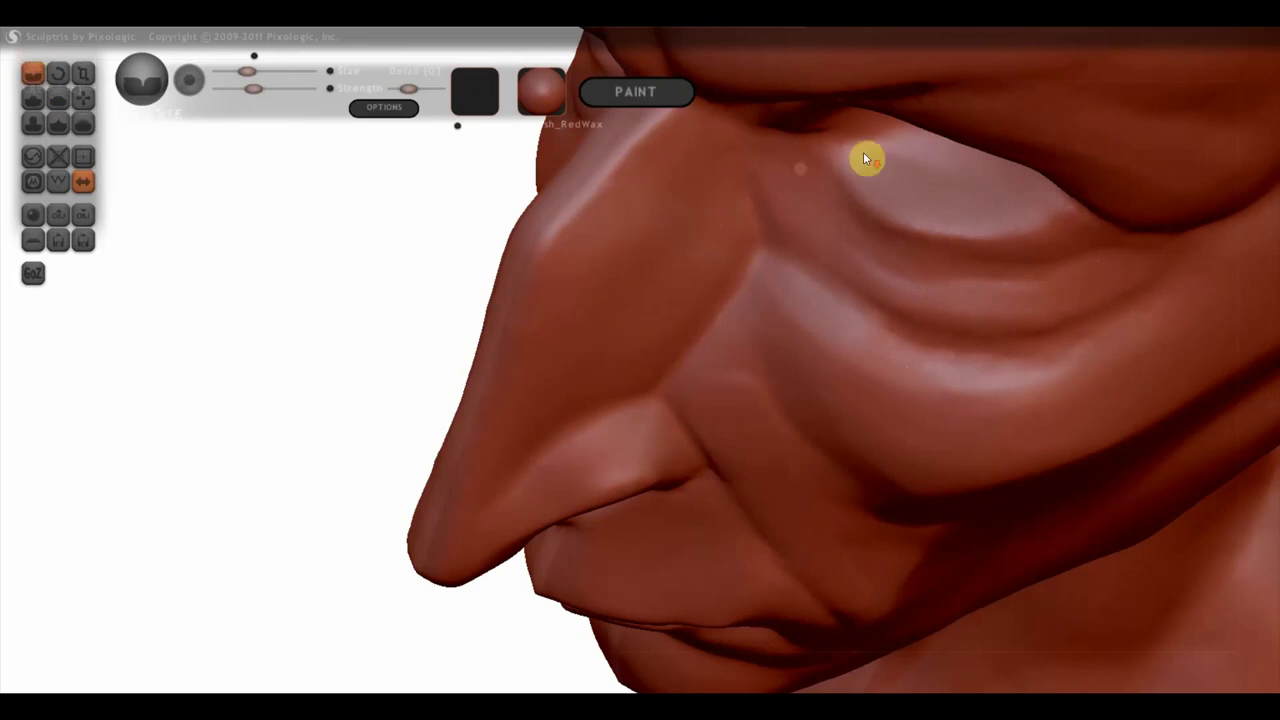
right_click_drag(863, 155, 855, 205)
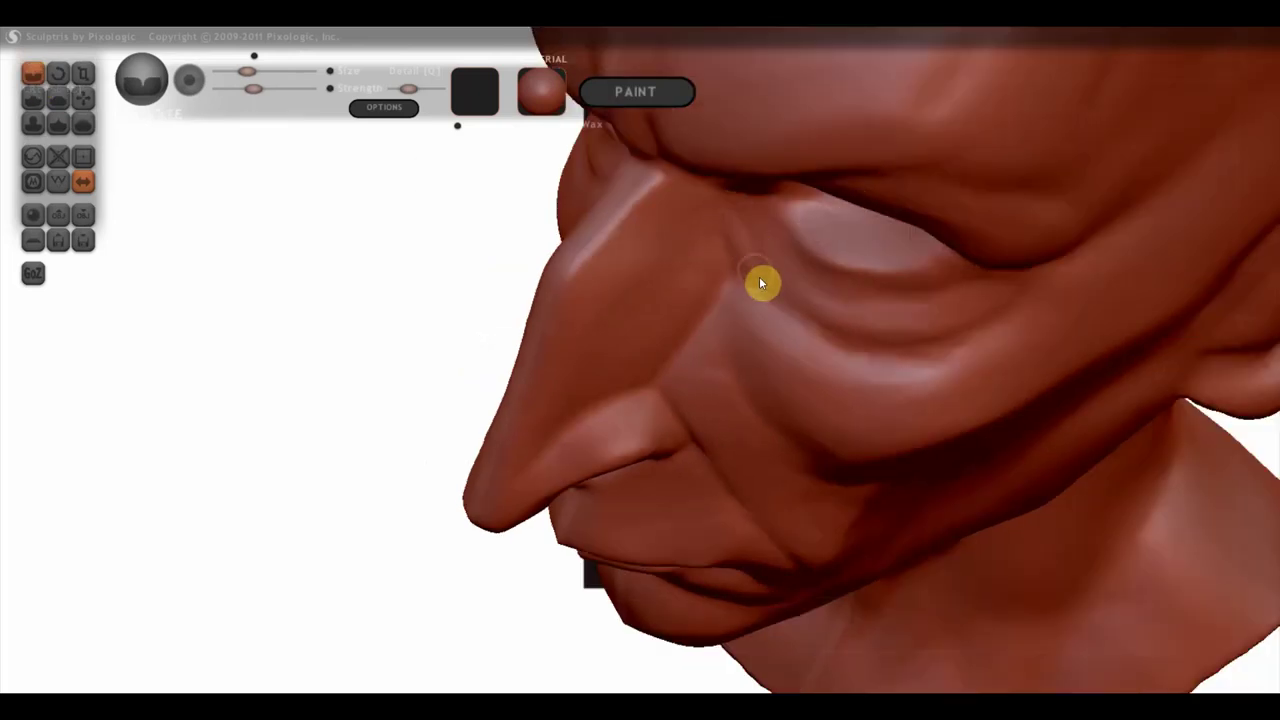
left_click_drag(749, 235, 740, 285)
left_click_drag(728, 231, 741, 264)
mouse_move(726, 229)
right_mouse_down()
mouse_move(853, 213)
mouse_move(892, 180)
mouse_move(694, 342)
right_mouse_up()
scroll(707, 337, "down", 3)
mouse_move(871, 643)
right_mouse_down()
mouse_move(934, 551)
mouse_move(920, 571)
mouse_move(815, 513)
right_mouse_up()
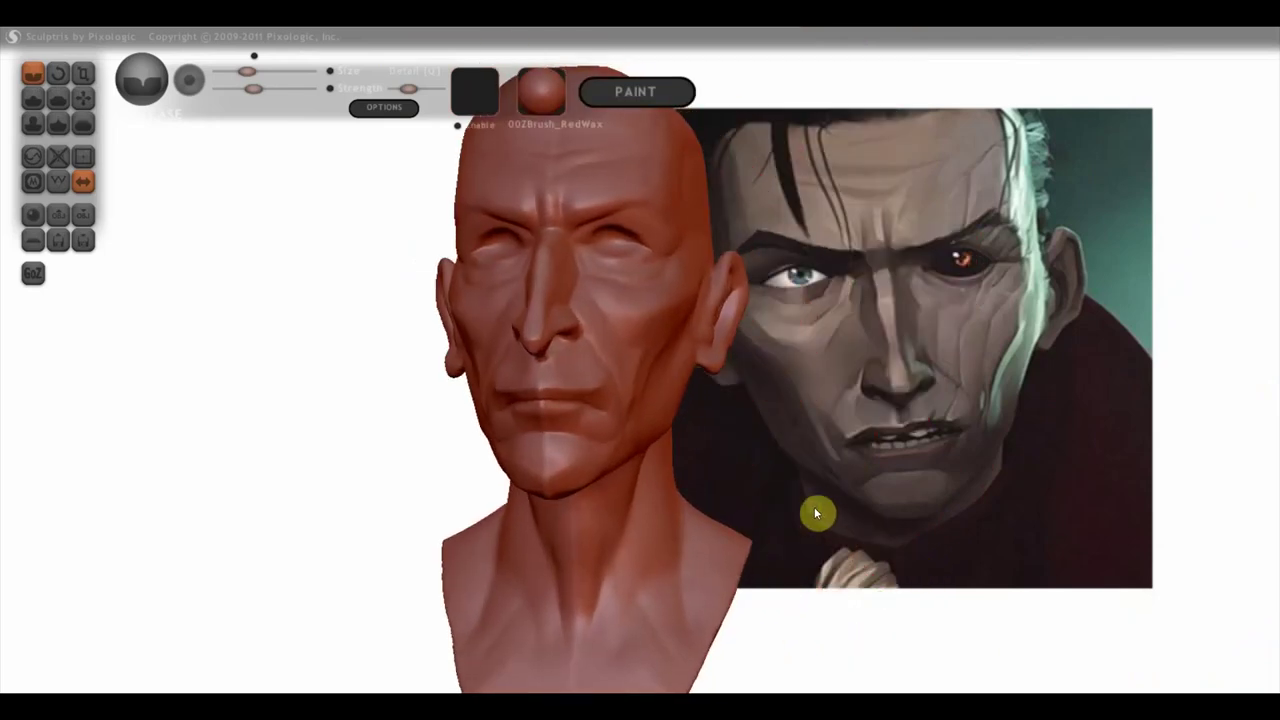
scroll(831, 486, "down", 2)
mouse_move(780, 511)
right_mouse_down()
mouse_move(783, 489)
mouse_move(646, 510)
right_mouse_up()
left_click_drag(615, 512, 765, 497)
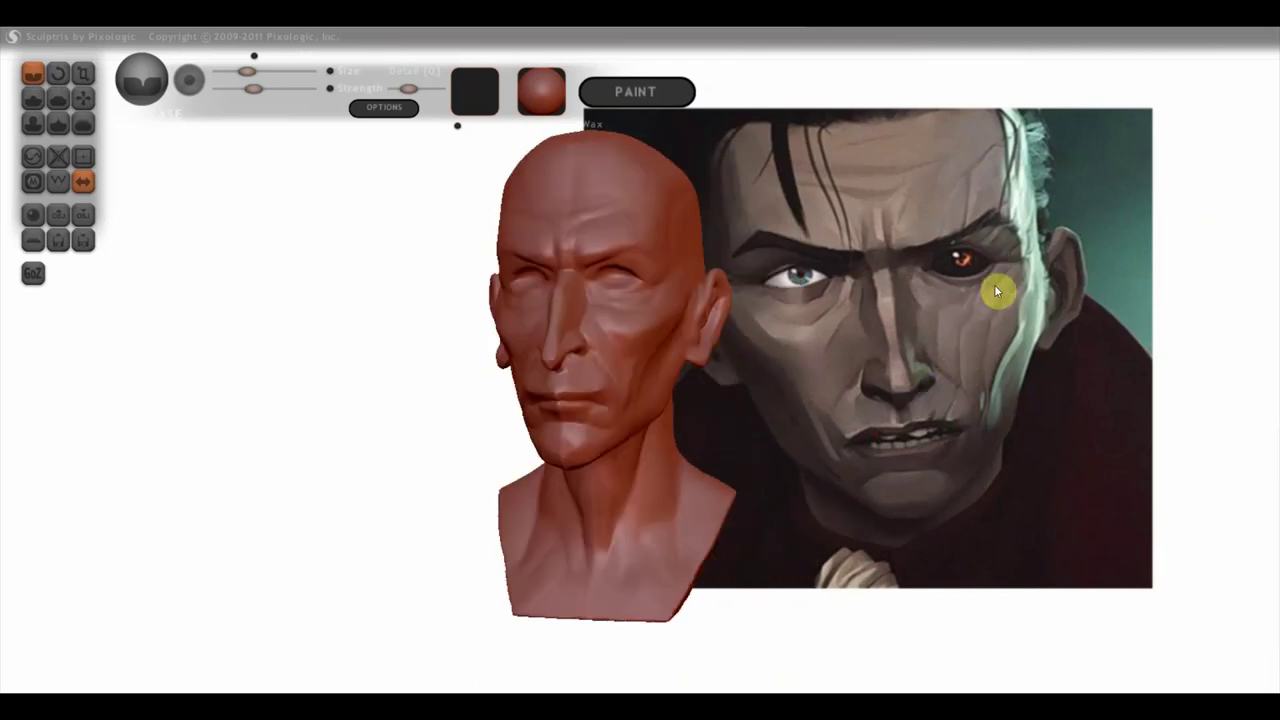
scroll(944, 393, "up", 3)
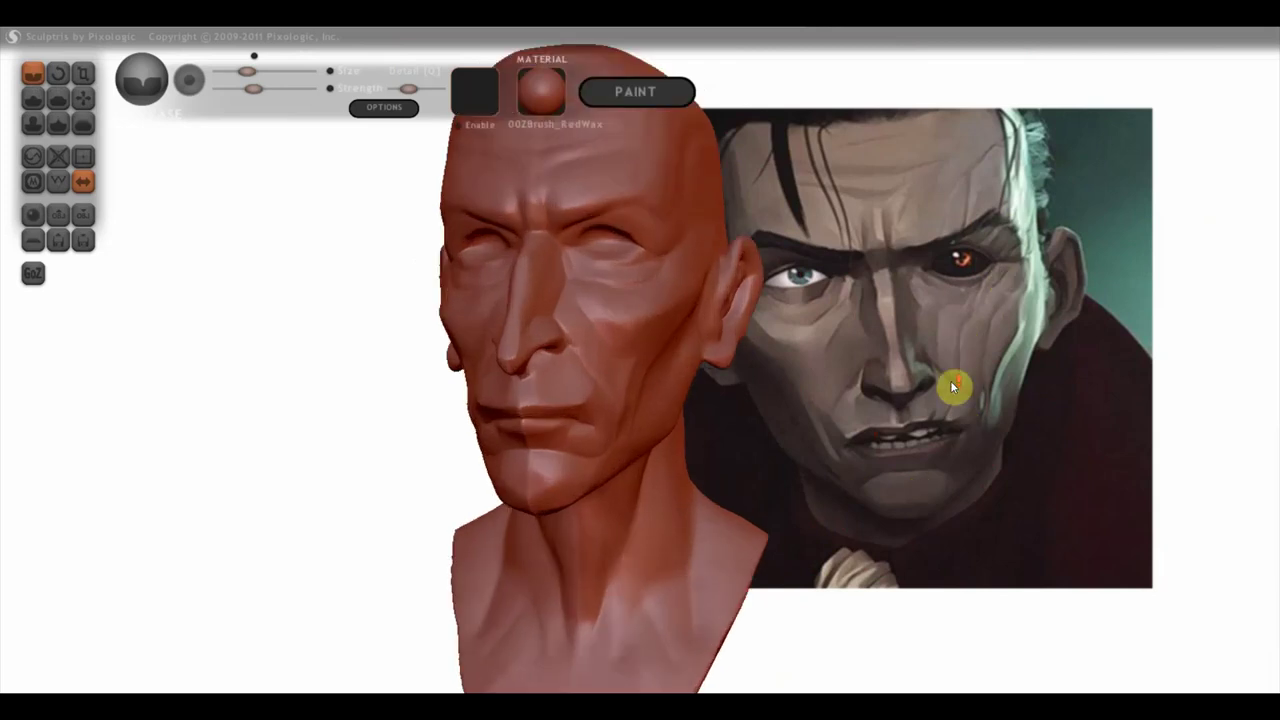
scroll(944, 393, "down", 2)
scroll(944, 393, "up", 3)
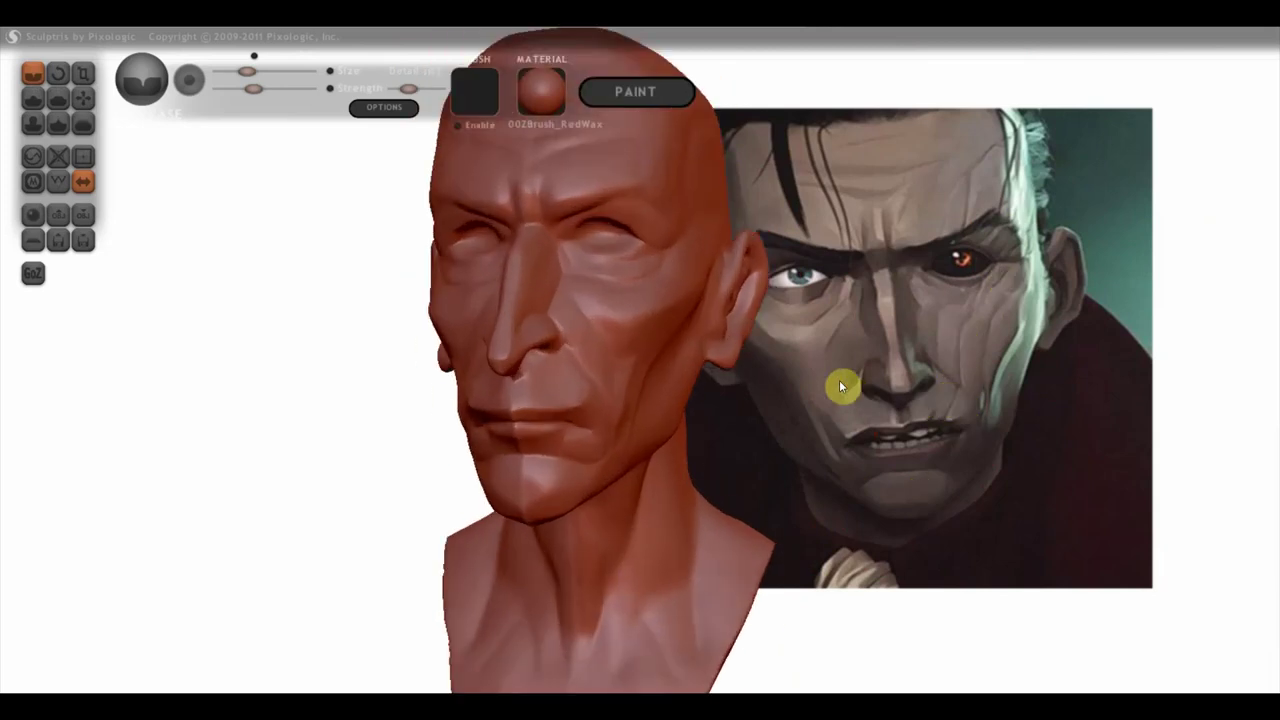
mouse_move(843, 334)
left_mouse_down()
mouse_move(778, 418)
mouse_move(834, 428)
mouse_move(711, 485)
mouse_move(740, 340)
mouse_move(680, 412)
mouse_move(694, 409)
left_mouse_up()
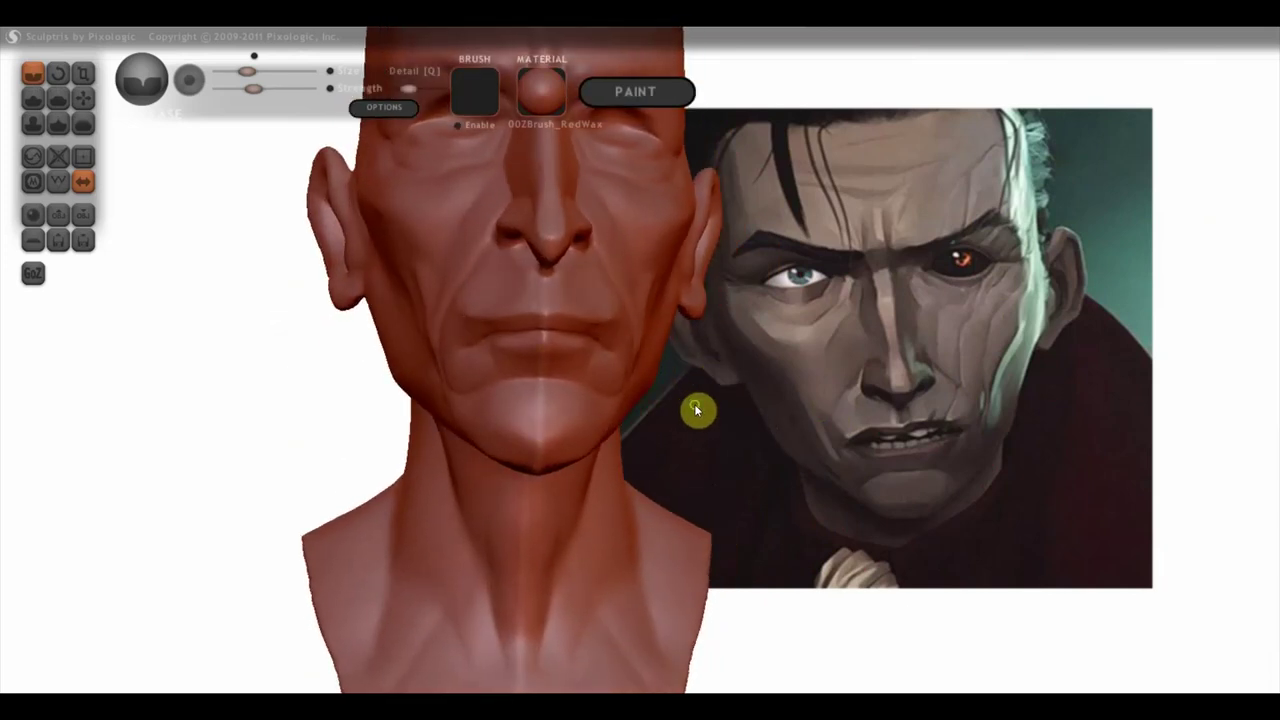
left_click(58, 97)
right_click_drag(508, 380, 525, 394)
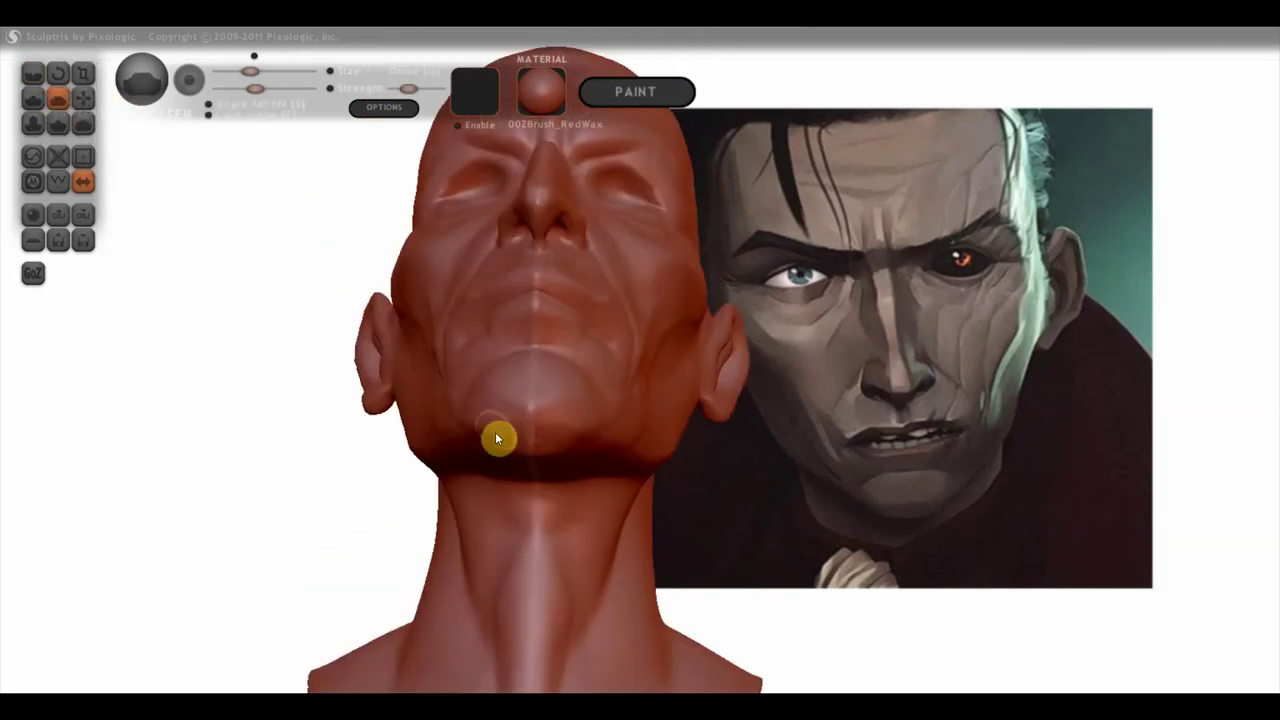
right_click_drag(555, 446, 557, 399)
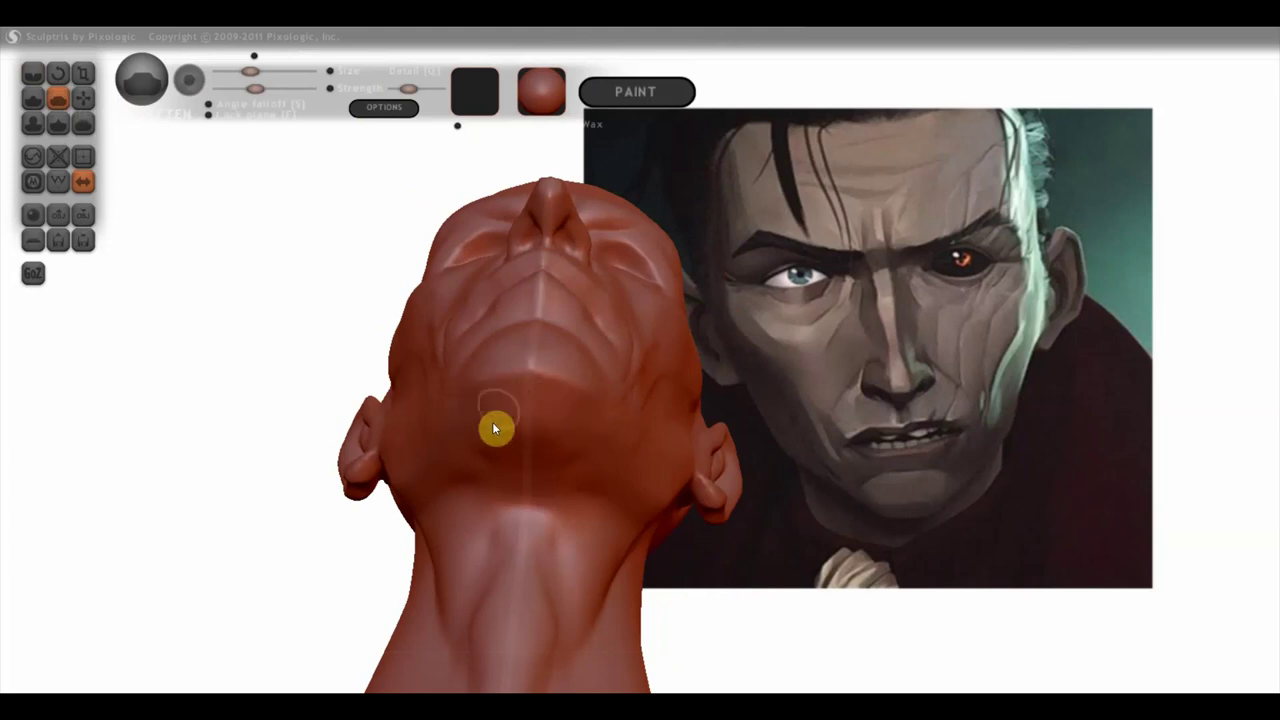
Step: Add Draw brush strokes under the jaw and chin from the bottom view
mouse_move(496, 428)
right_mouse_down()
mouse_move(531, 386)
mouse_move(180, 149)
right_mouse_up()
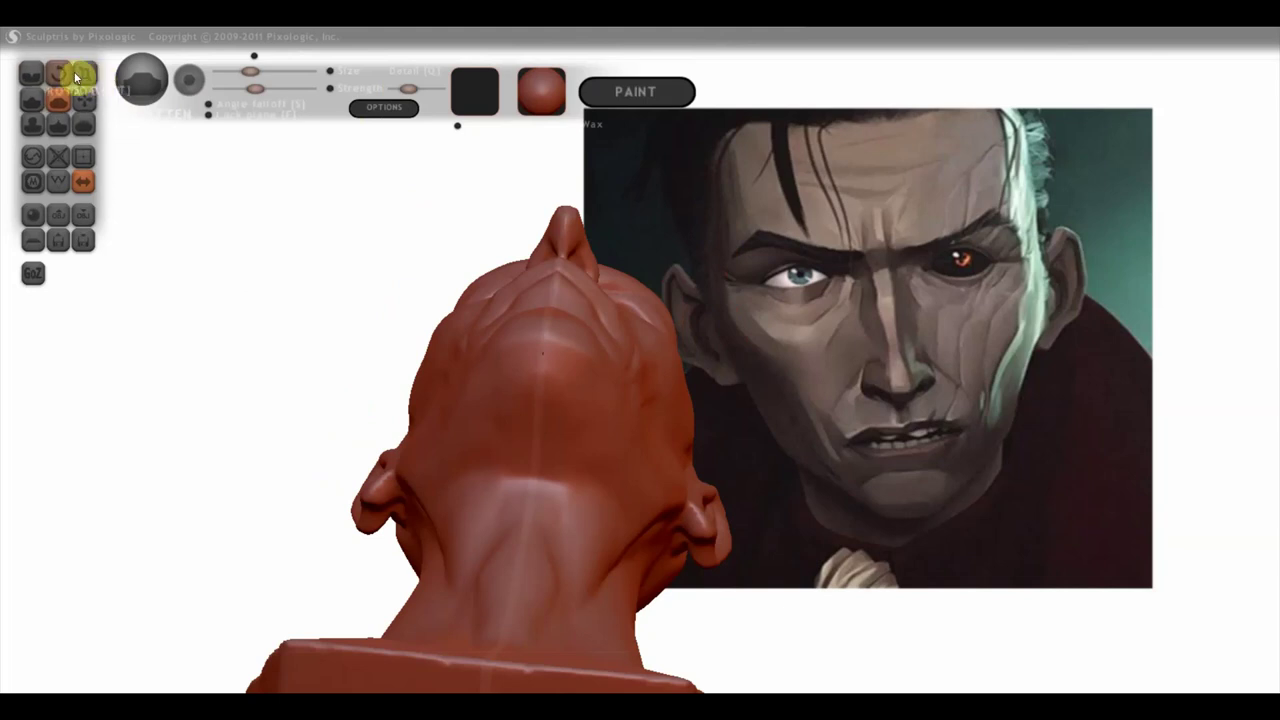
left_click(33, 74)
mouse_move(470, 420)
right_mouse_down()
mouse_move(509, 391)
mouse_move(607, 385)
right_mouse_up()
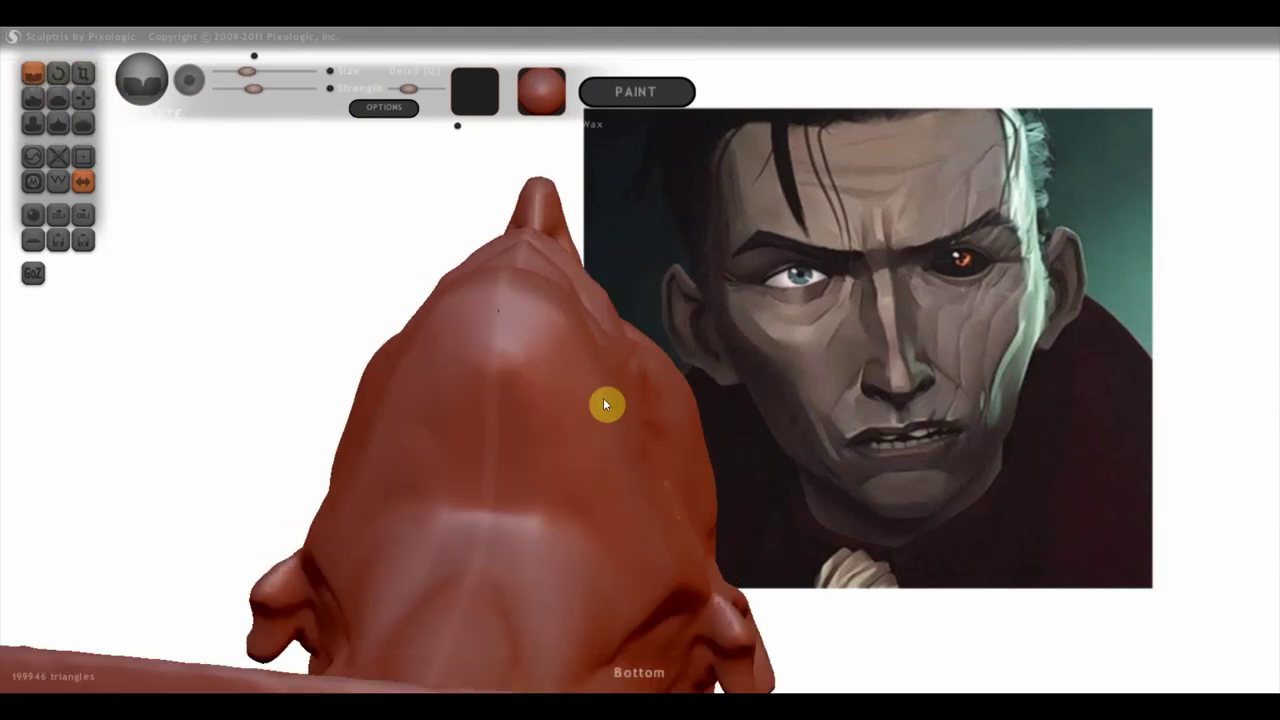
left_click_drag(506, 325, 597, 523)
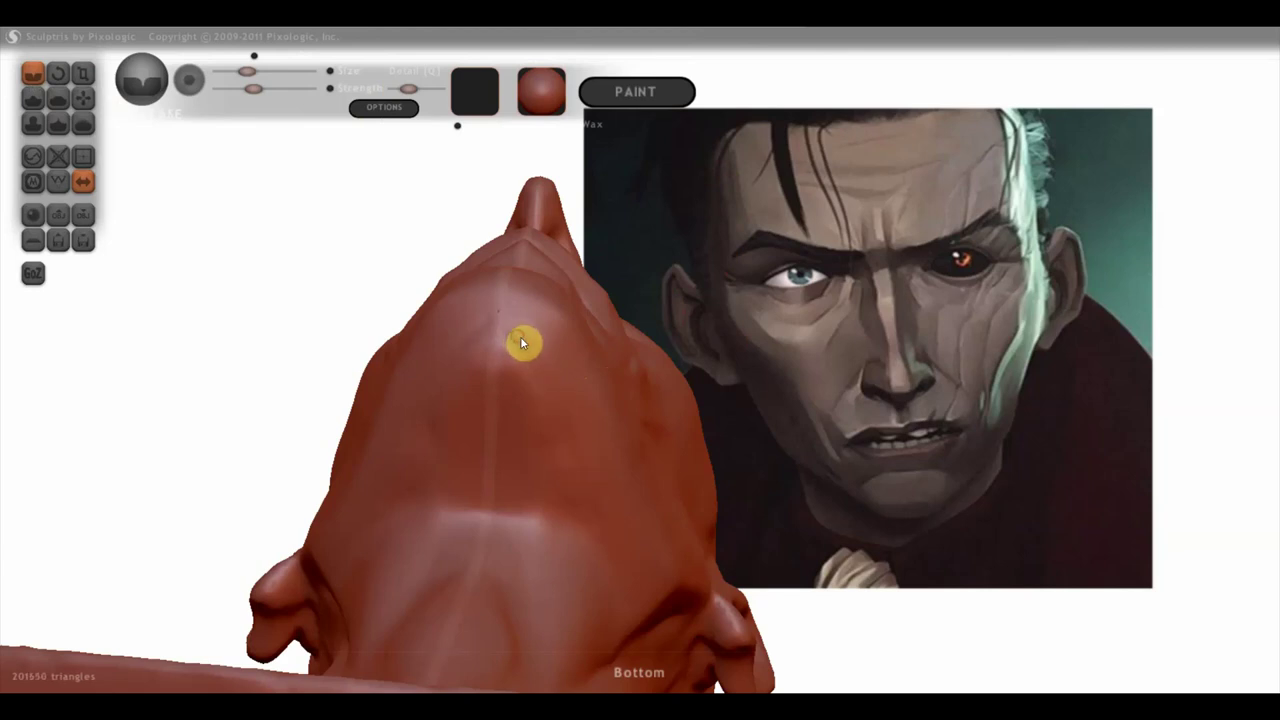
mouse_move(530, 366)
left_mouse_down()
mouse_move(534, 449)
mouse_move(546, 374)
mouse_move(508, 514)
mouse_move(538, 382)
left_mouse_up()
mouse_move(502, 327)
left_mouse_down()
mouse_move(428, 406)
mouse_move(480, 340)
mouse_move(440, 423)
mouse_move(463, 466)
mouse_move(449, 463)
mouse_move(446, 494)
mouse_move(426, 457)
mouse_move(409, 486)
mouse_move(406, 463)
mouse_move(426, 488)
left_mouse_up()
Step: Check the chin and neck from several angles, then pick the Grab brush
mouse_move(450, 460)
right_mouse_down()
mouse_move(437, 523)
mouse_move(560, 530)
right_mouse_up()
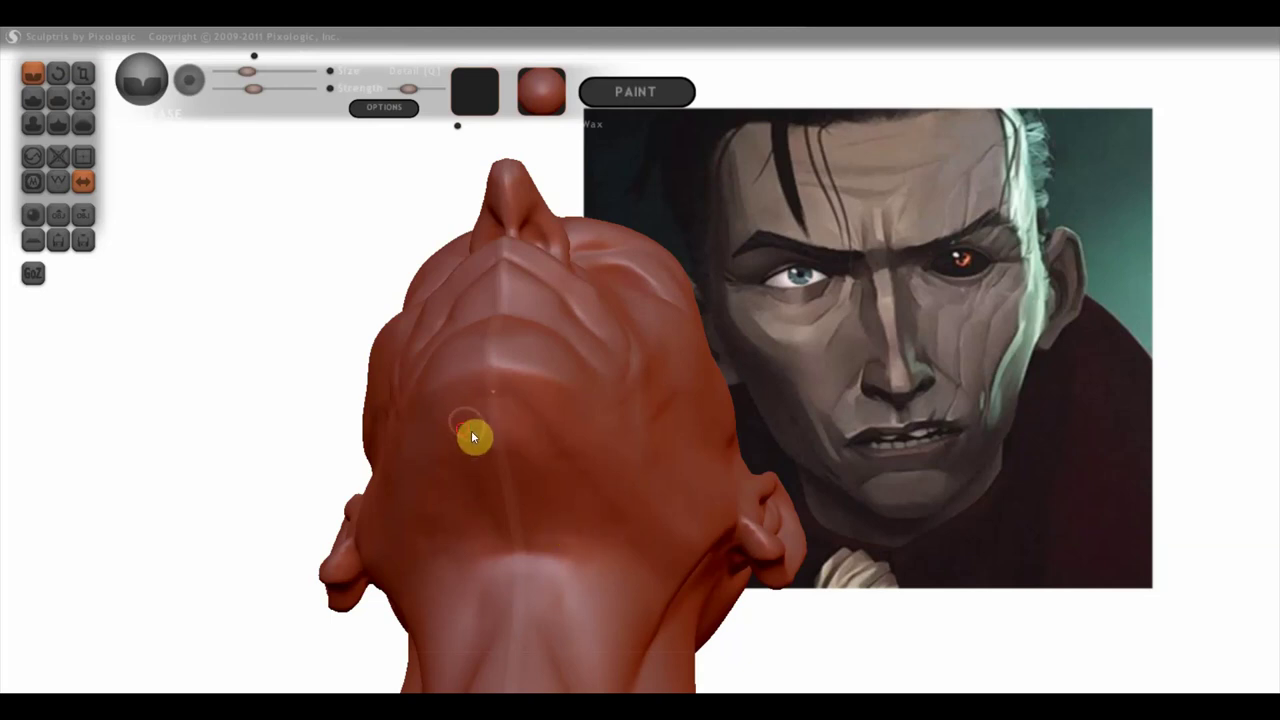
mouse_move(428, 526)
right_mouse_down()
mouse_move(517, 617)
mouse_move(543, 631)
mouse_move(584, 619)
right_mouse_up()
mouse_move(500, 486)
right_mouse_down()
mouse_move(543, 449)
mouse_move(434, 343)
right_mouse_up()
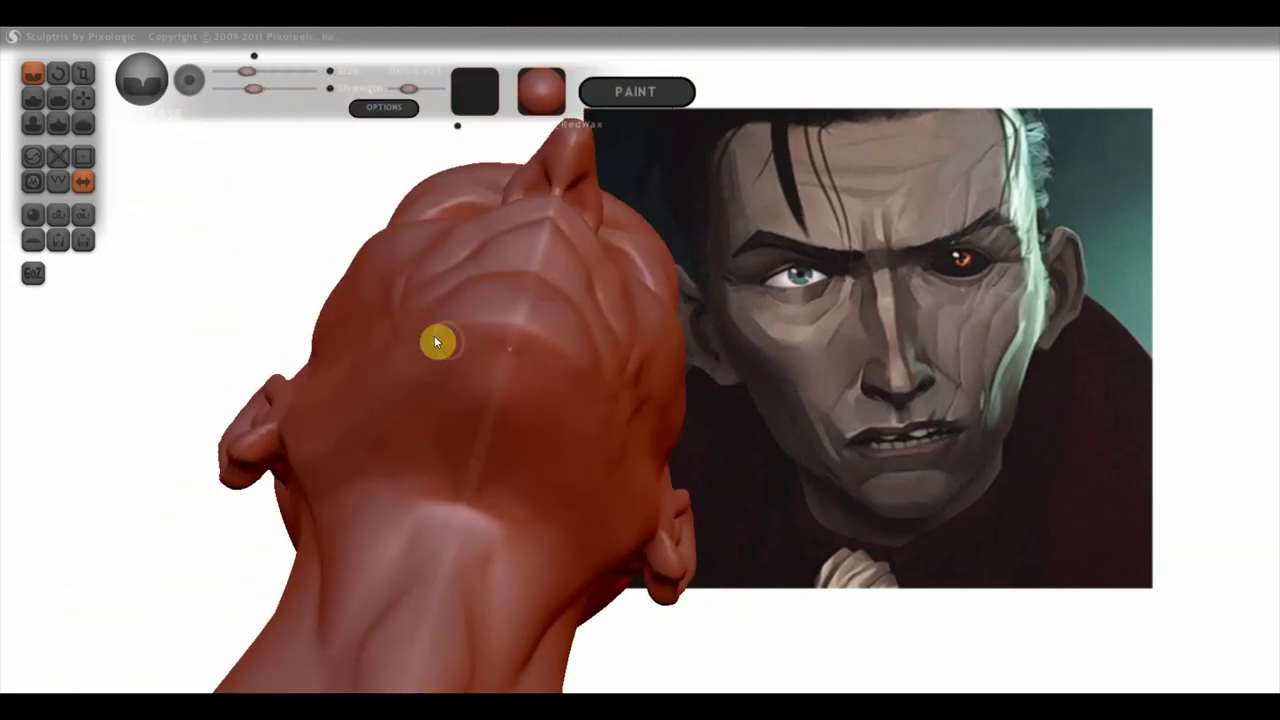
left_click(85, 97)
mouse_move(306, 320)
right_mouse_down()
mouse_move(411, 391)
mouse_move(449, 349)
right_mouse_up()
scroll(452, 340, "up", 2)
right_click_drag(420, 297, 441, 291)
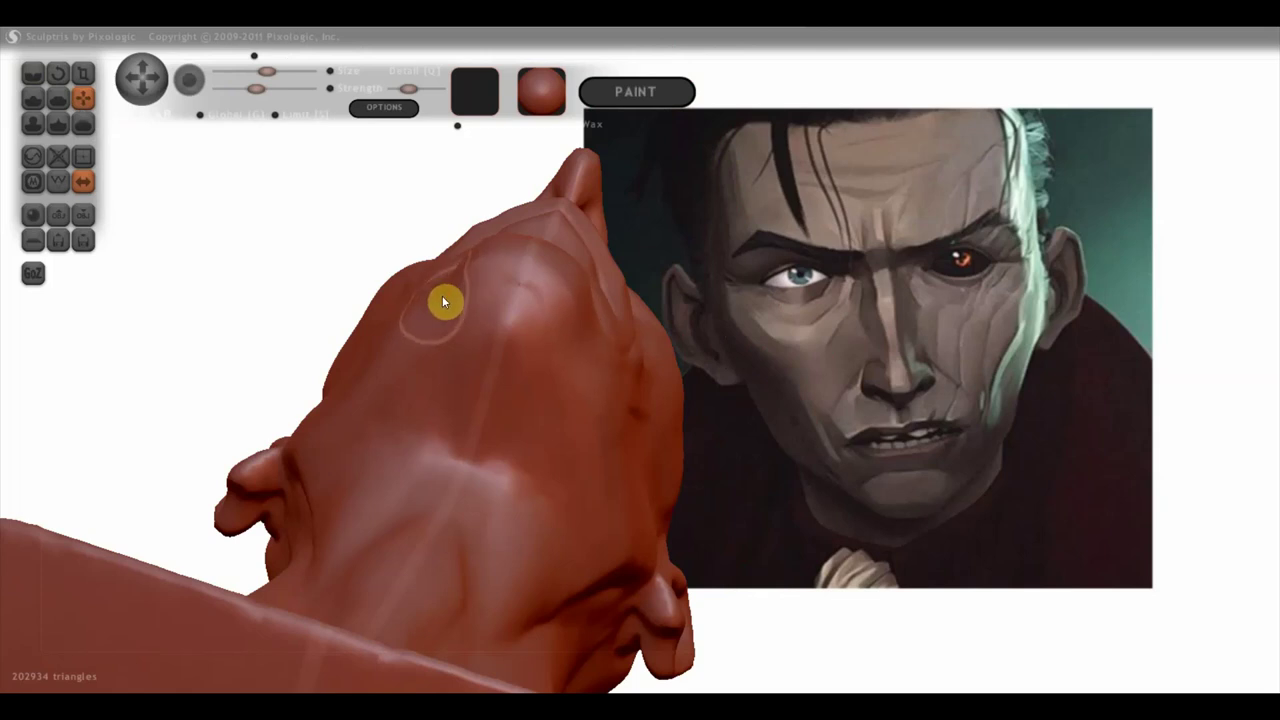
Step: Pull the neck under the jaw into a sharper crease with Grab
mouse_move(442, 295)
right_mouse_down()
mouse_move(446, 372)
mouse_move(419, 500)
mouse_move(442, 478)
mouse_move(460, 486)
mouse_move(446, 489)
mouse_move(426, 460)
mouse_move(418, 481)
right_mouse_up()
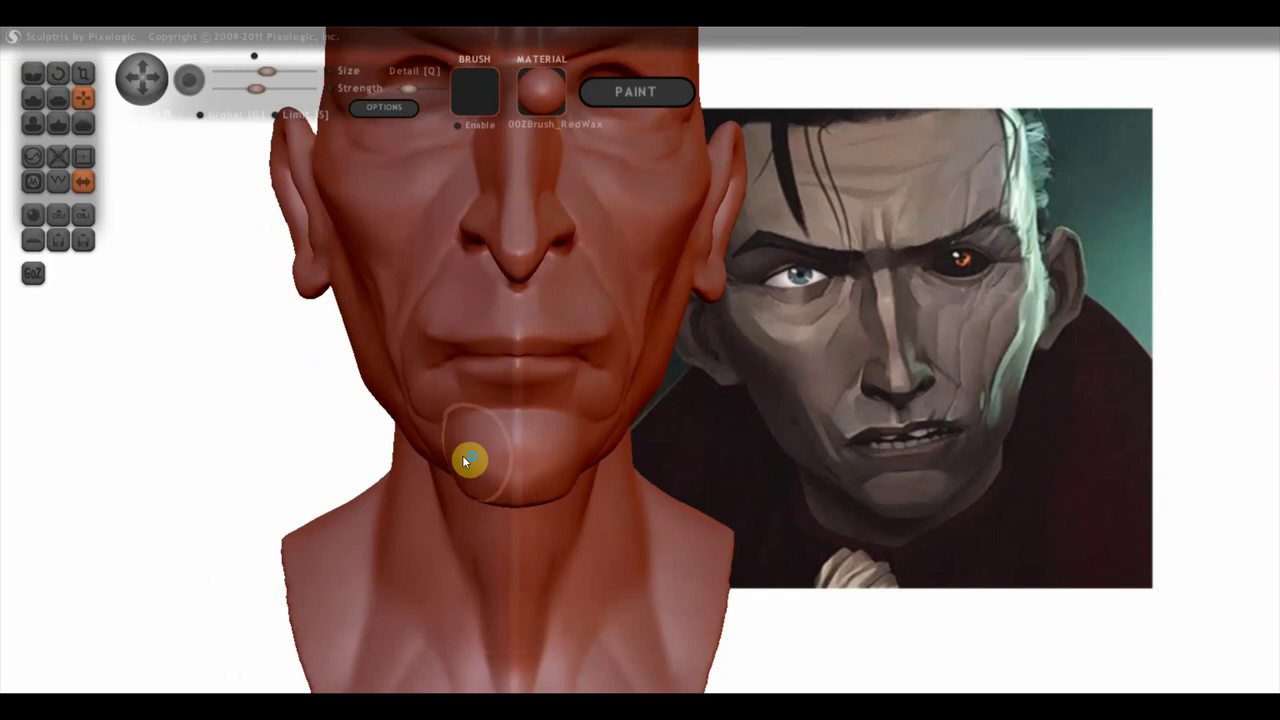
mouse_move(629, 423)
right_mouse_down()
mouse_move(640, 466)
mouse_move(663, 473)
mouse_move(510, 480)
mouse_move(550, 490)
mouse_move(658, 402)
mouse_move(483, 446)
mouse_move(409, 436)
mouse_move(402, 452)
right_mouse_up()
left_click_drag(402, 458, 471, 420)
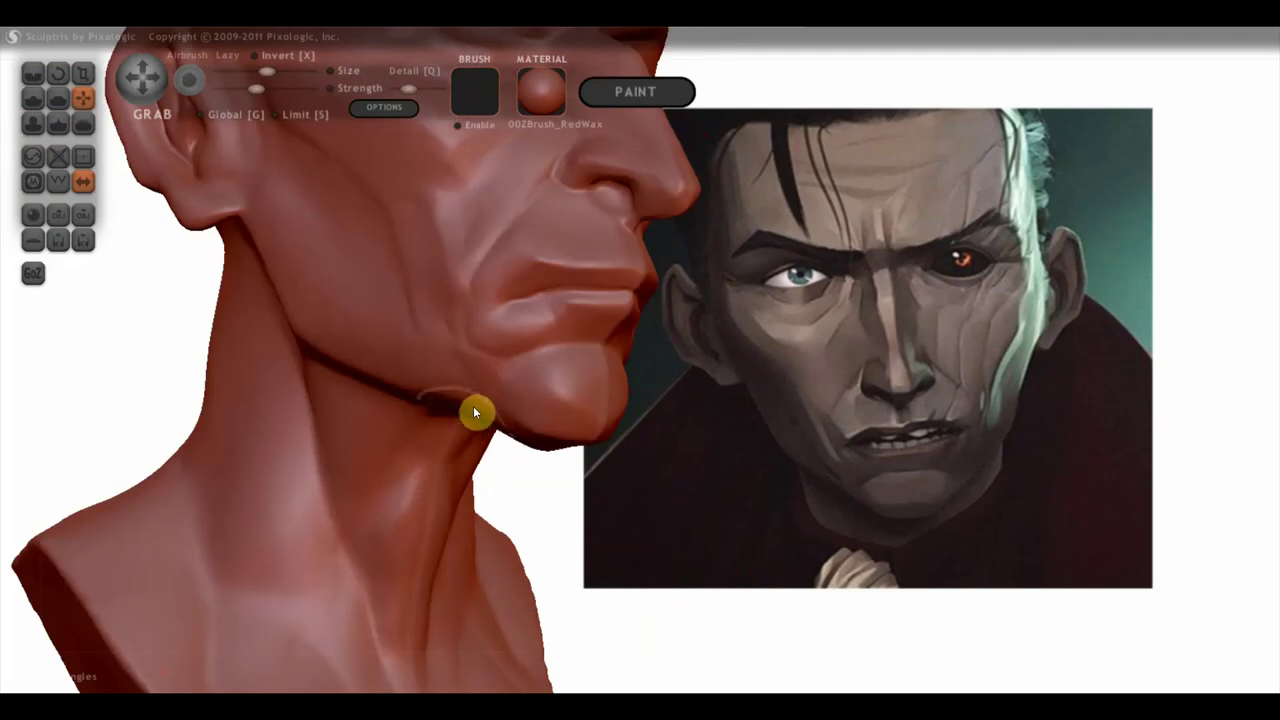
scroll(470, 411, "up", 3)
scroll(556, 420, "up", 3)
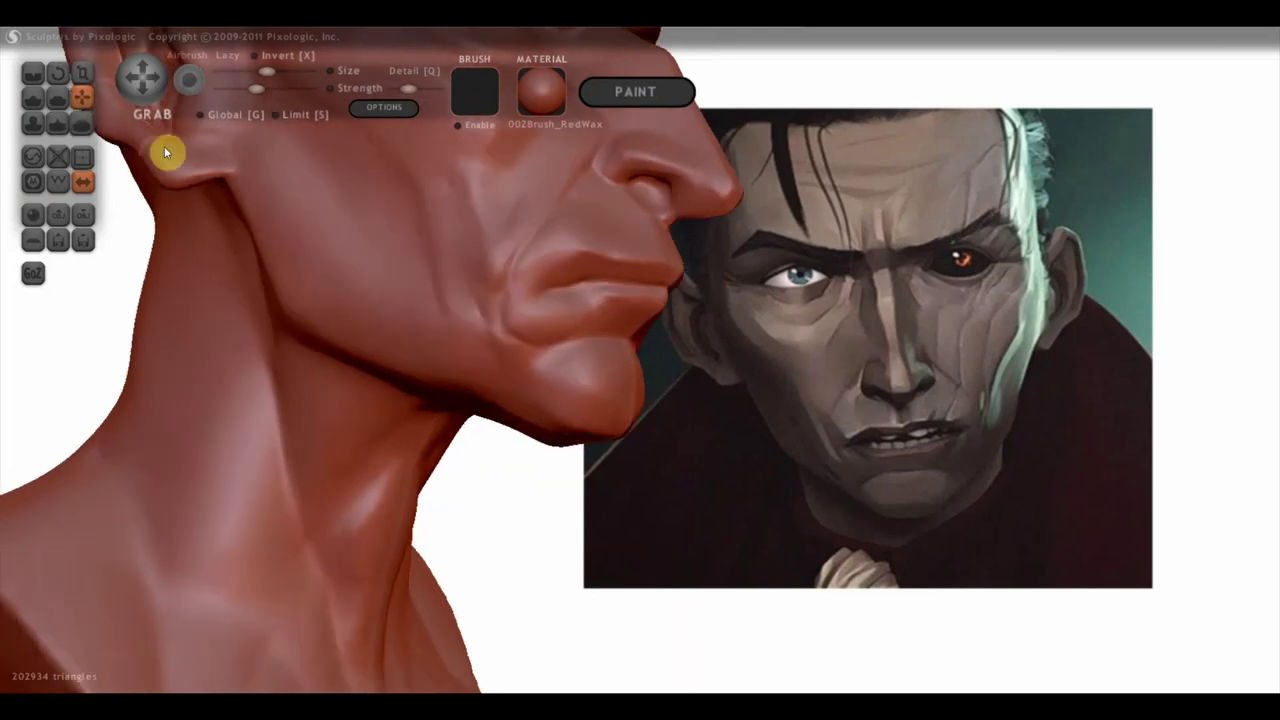
Step: Flatten a patch along the jawline and check the chin from below
left_click(57, 97)
left_click_drag(110, 140, 550, 371)
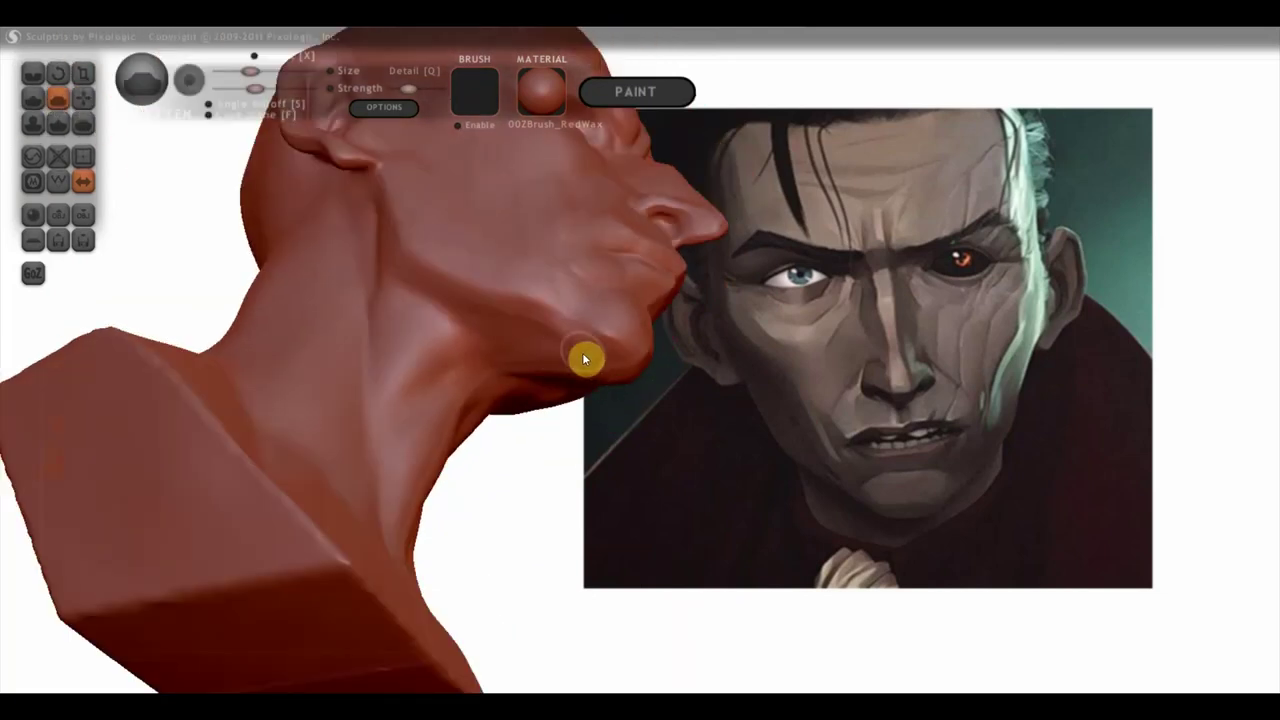
left_click_drag(587, 331, 628, 345)
mouse_move(603, 390)
left_mouse_down()
mouse_move(400, 447)
mouse_move(408, 408)
left_mouse_up()
right_click_drag(551, 428, 573, 374)
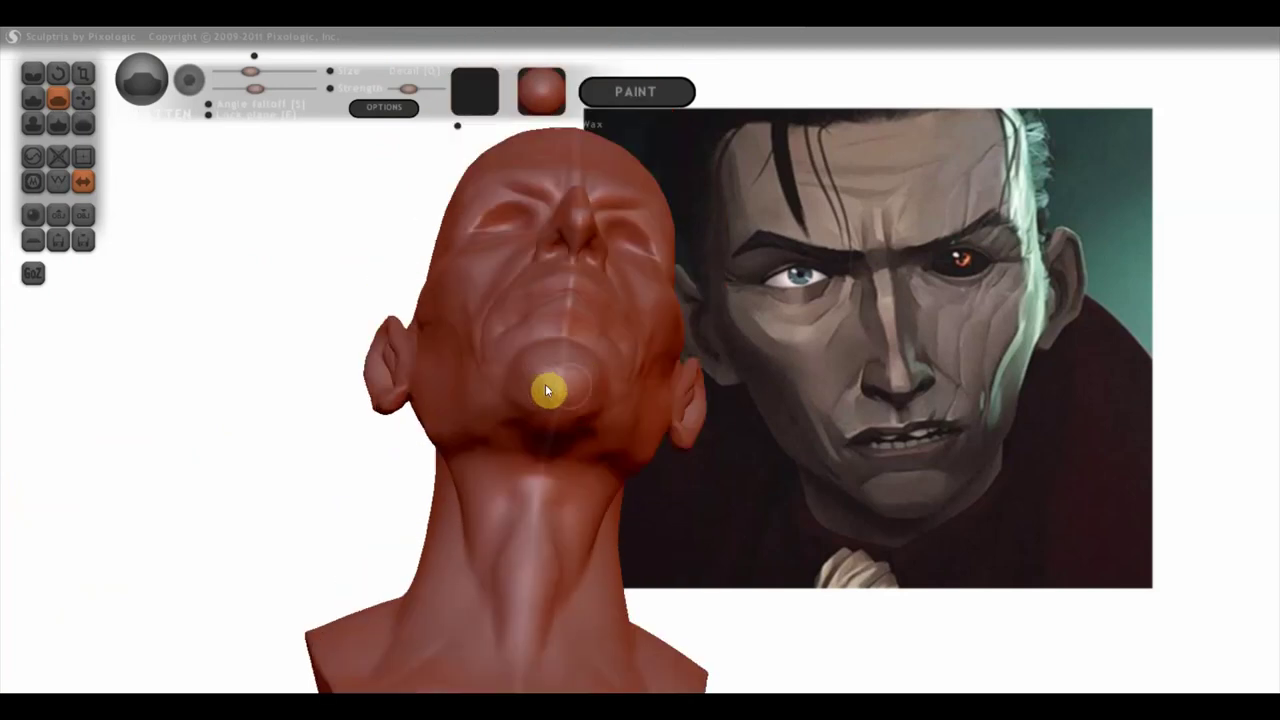
mouse_move(566, 393)
right_mouse_down()
mouse_move(553, 514)
mouse_move(578, 450)
mouse_move(570, 422)
right_mouse_up()
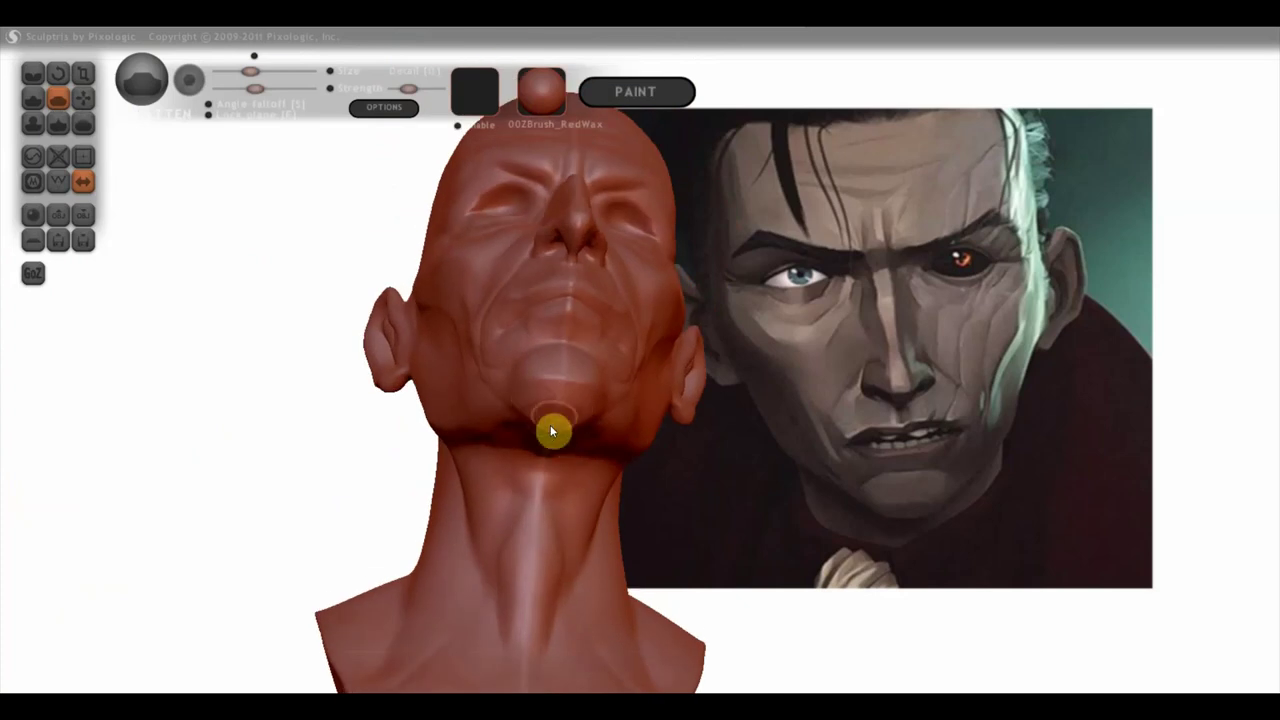
right_click_drag(546, 439, 530, 515)
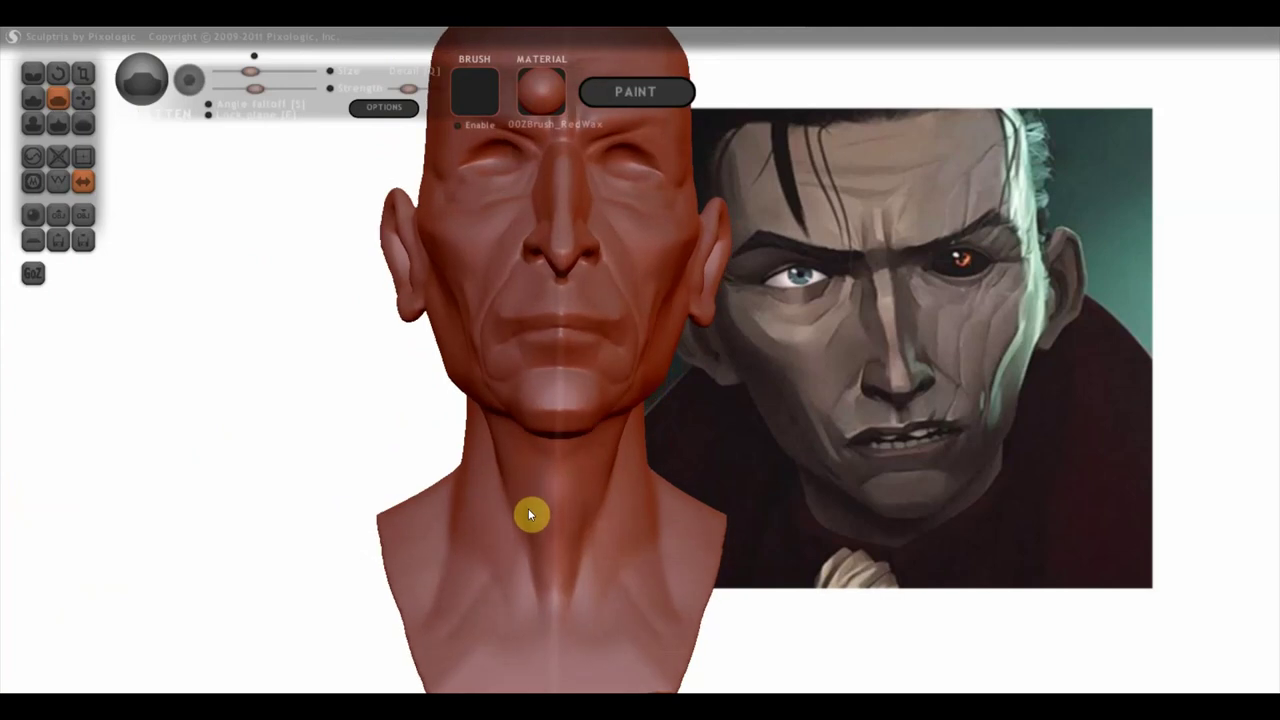
right_click_drag(552, 460, 558, 466)
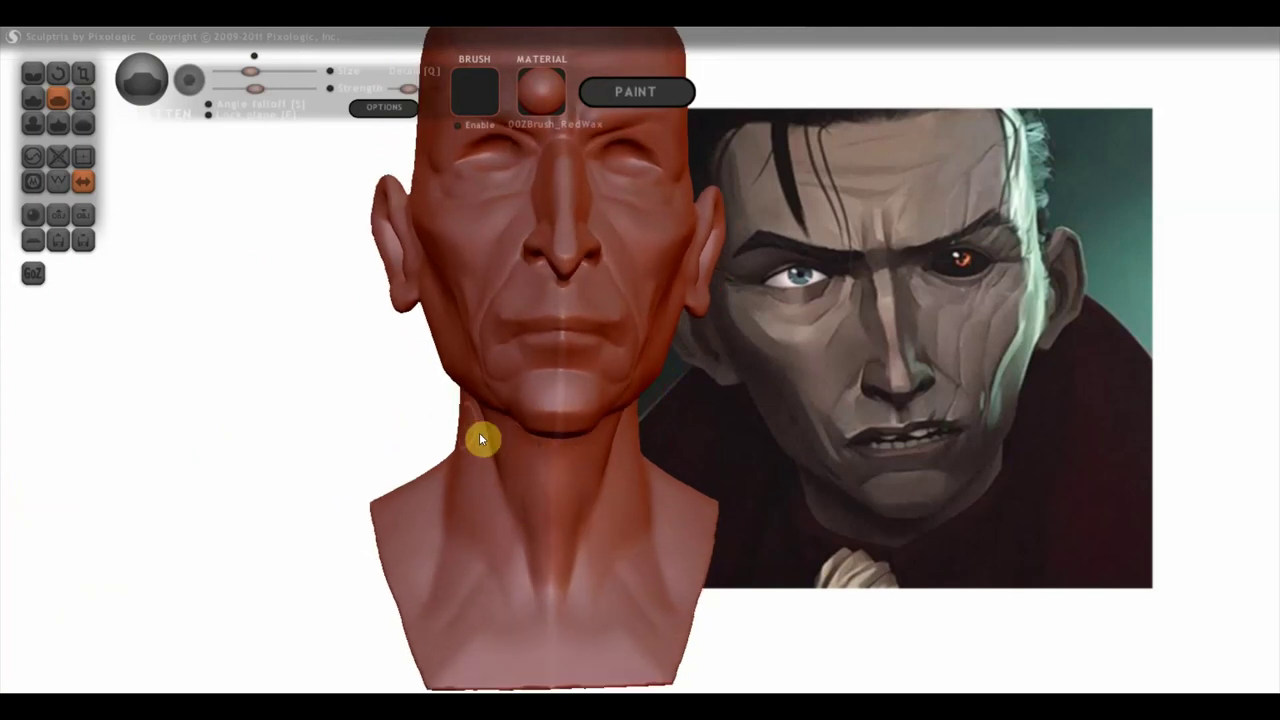
Step: Return to the Grab brush and orbit the head to a left profile
left_click(83, 97)
scroll(237, 251, "up", 2)
scroll(397, 343, "up", 3)
scroll(397, 343, "up", 2)
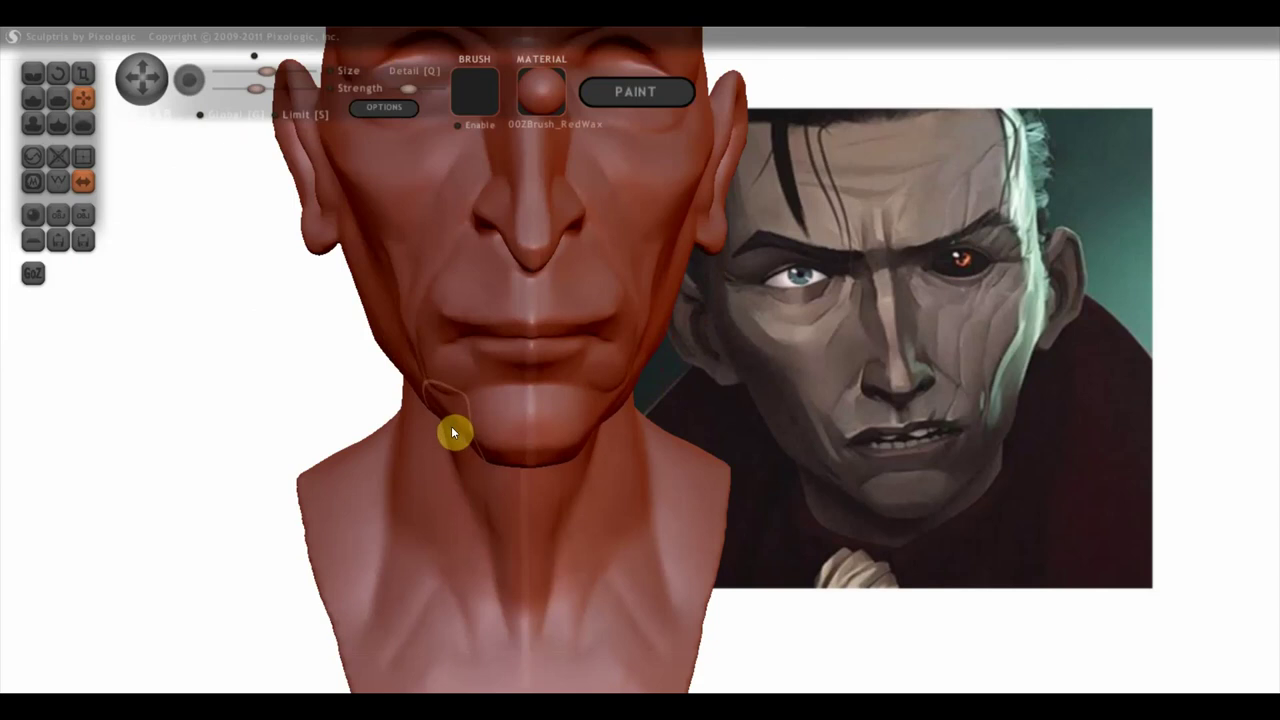
scroll(449, 429, "down", 2)
right_click_drag(456, 398, 463, 397)
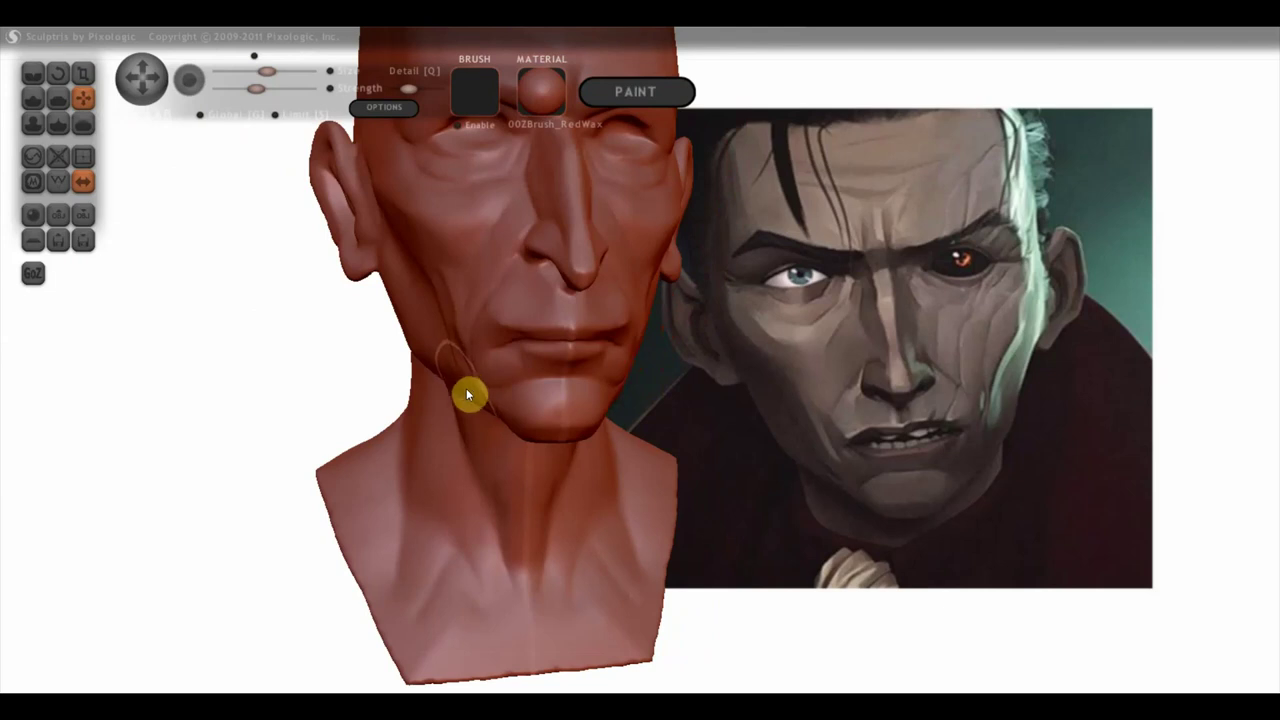
right_click_drag(466, 394, 420, 391)
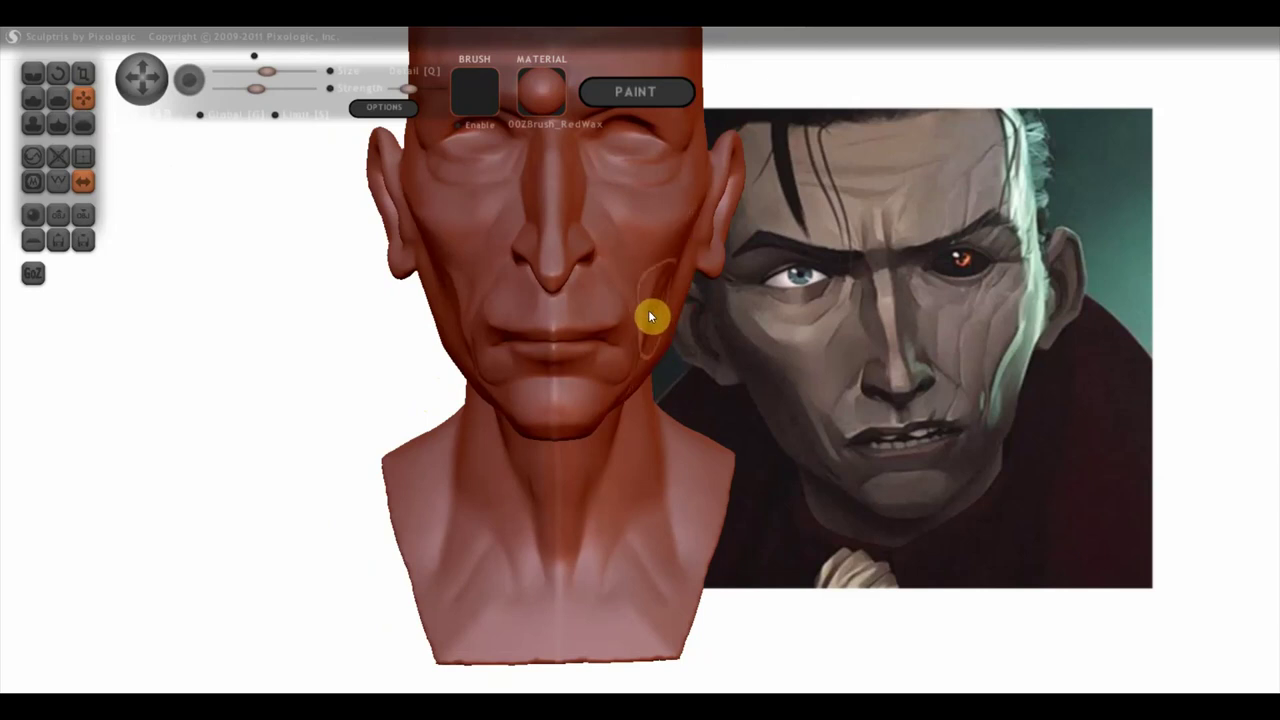
scroll(665, 293, "up", 2)
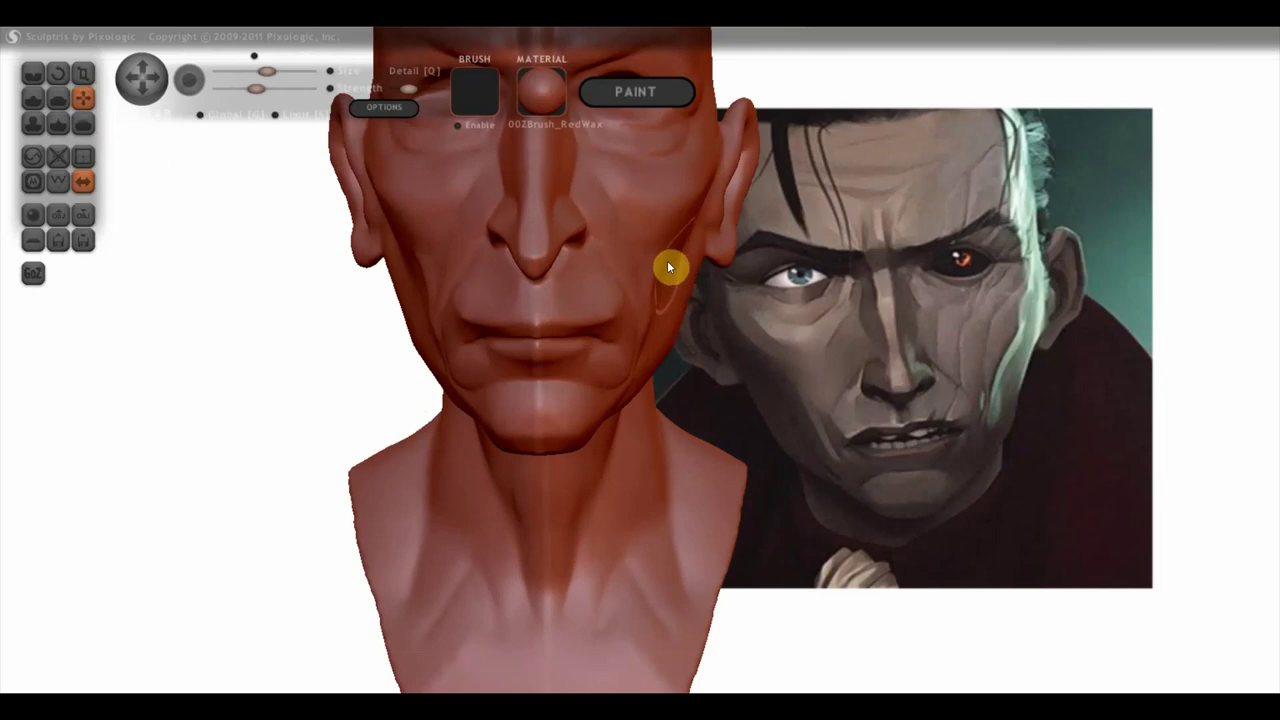
left_click_drag(668, 266, 253, 273)
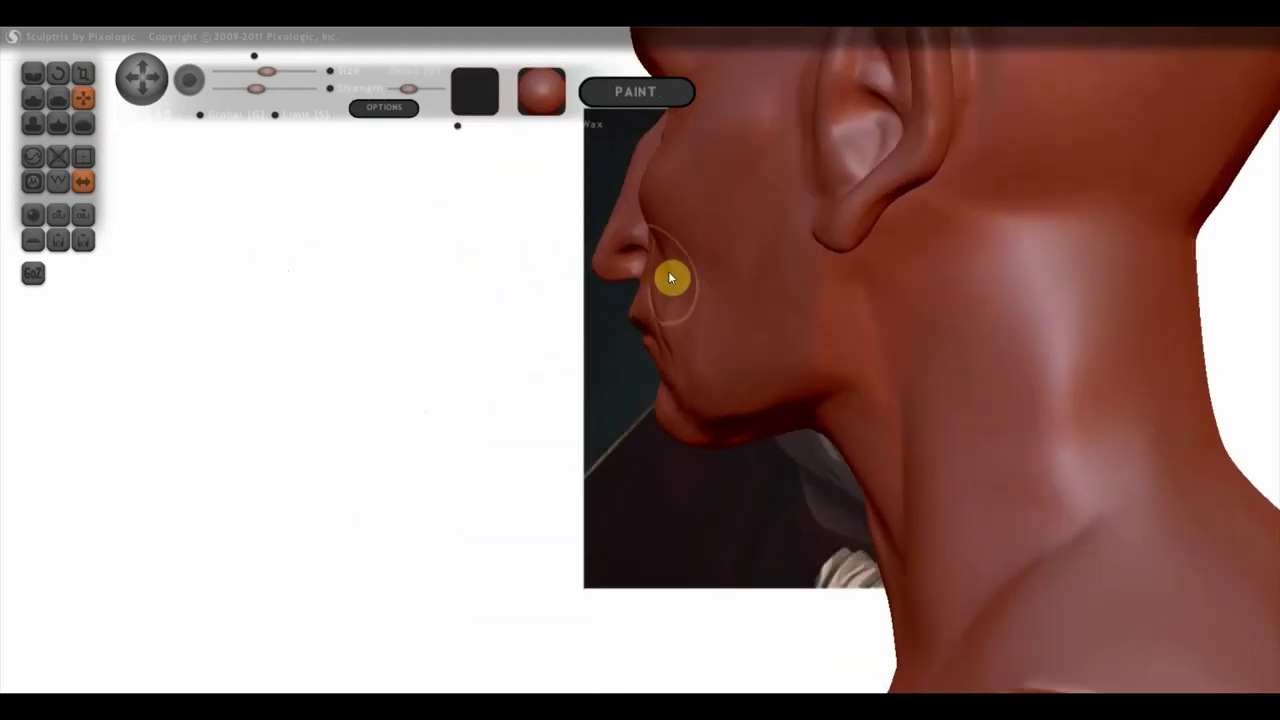
Step: Zoom out and select the Flatten brush with a larger brush size
scroll(670, 312, "down", 2)
scroll(705, 323, "down", 1)
scroll(770, 322, "down", 1)
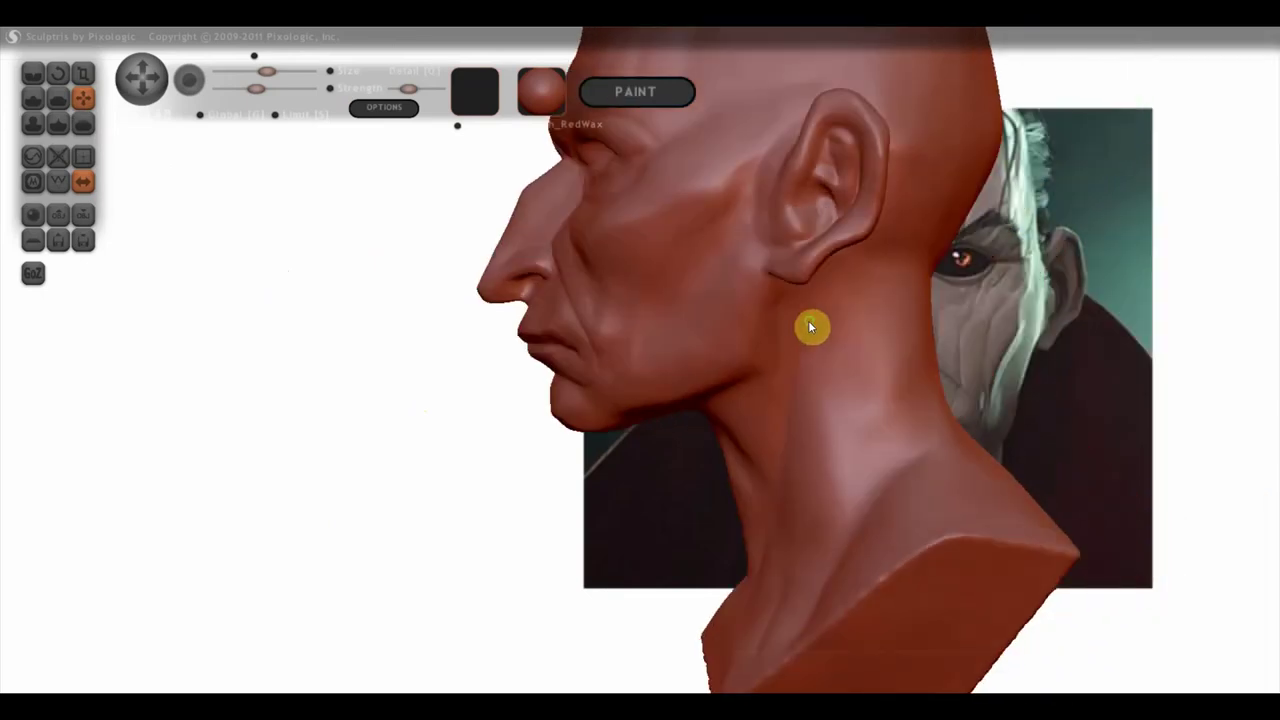
scroll(810, 326, "down", 1)
left_click(58, 97)
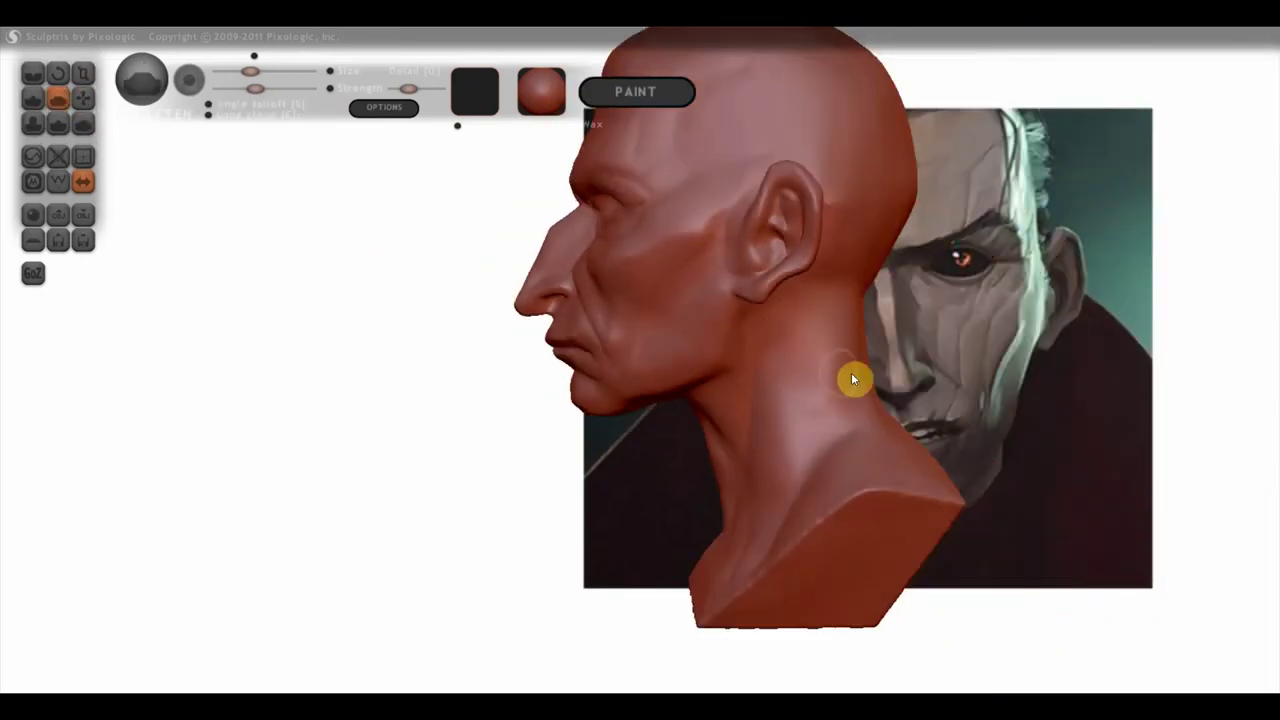
scroll(851, 378, "down", 1)
left_click(268, 72)
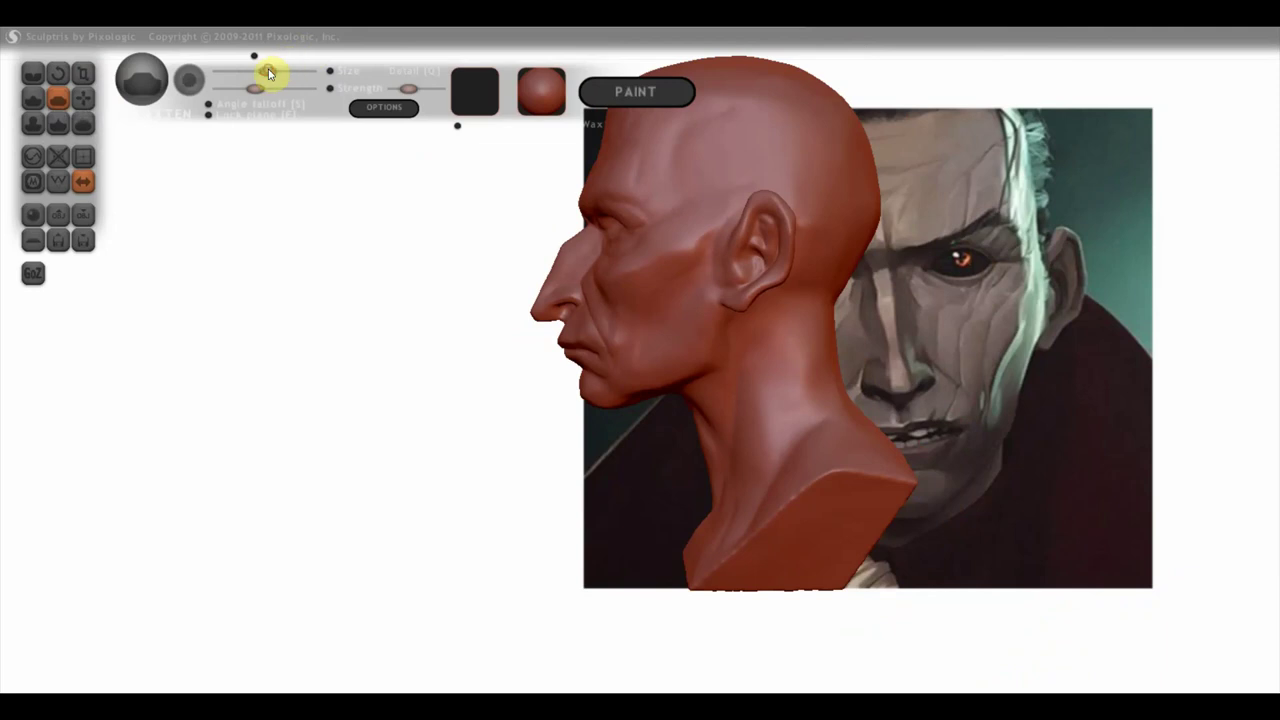
scroll(827, 347, "up", 1)
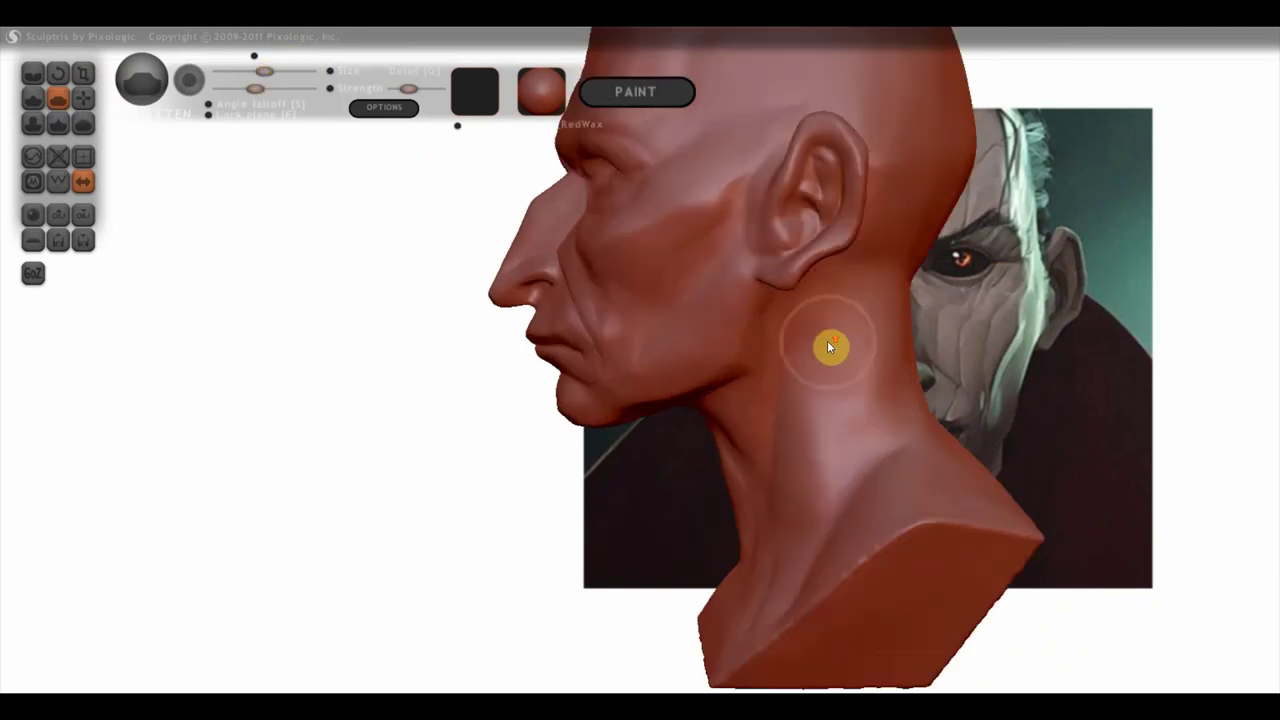
Step: Inspect the neck from three-quarter views, then pick the Crease brush with the full bust framed
mouse_move(857, 425)
right_mouse_down()
mouse_move(910, 430)
mouse_move(871, 320)
right_mouse_up()
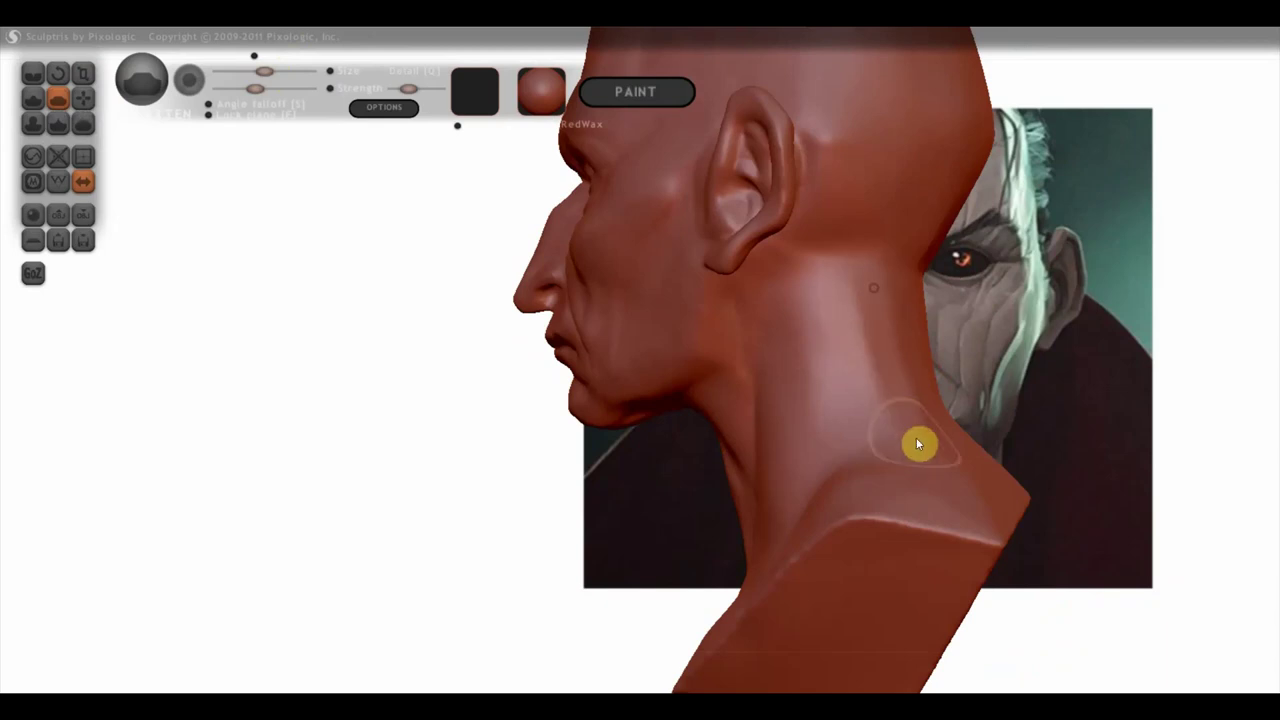
mouse_move(871, 413)
left_mouse_down()
mouse_move(1066, 474)
mouse_move(1194, 466)
mouse_move(1160, 463)
left_mouse_up()
scroll(871, 465, "up", 3)
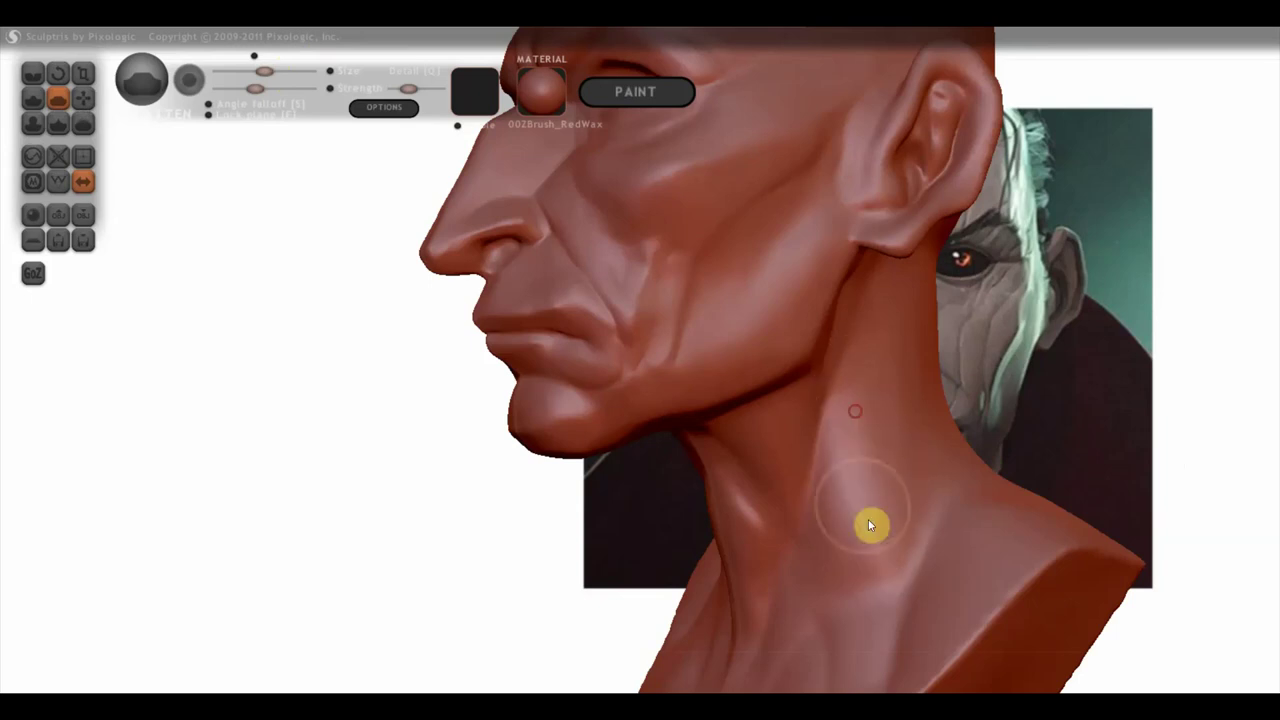
left_click_drag(891, 514, 968, 513)
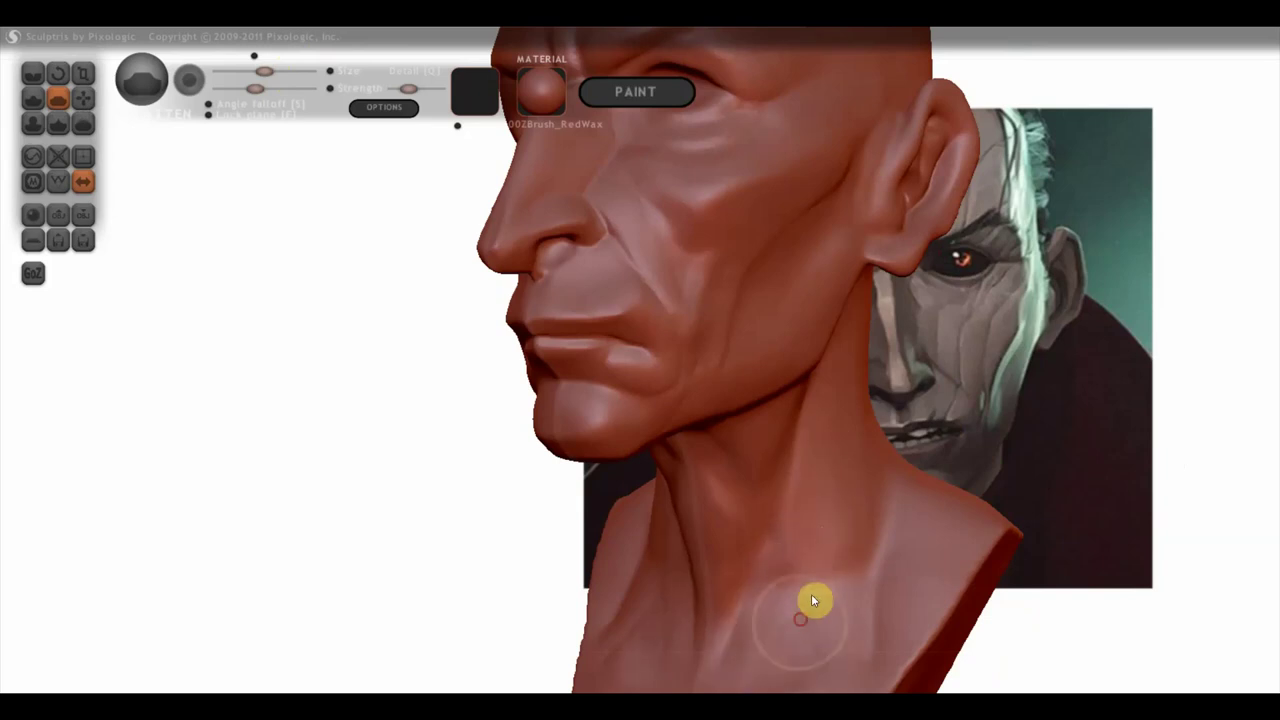
mouse_move(822, 489)
left_mouse_down()
mouse_move(752, 591)
mouse_move(646, 586)
left_mouse_up()
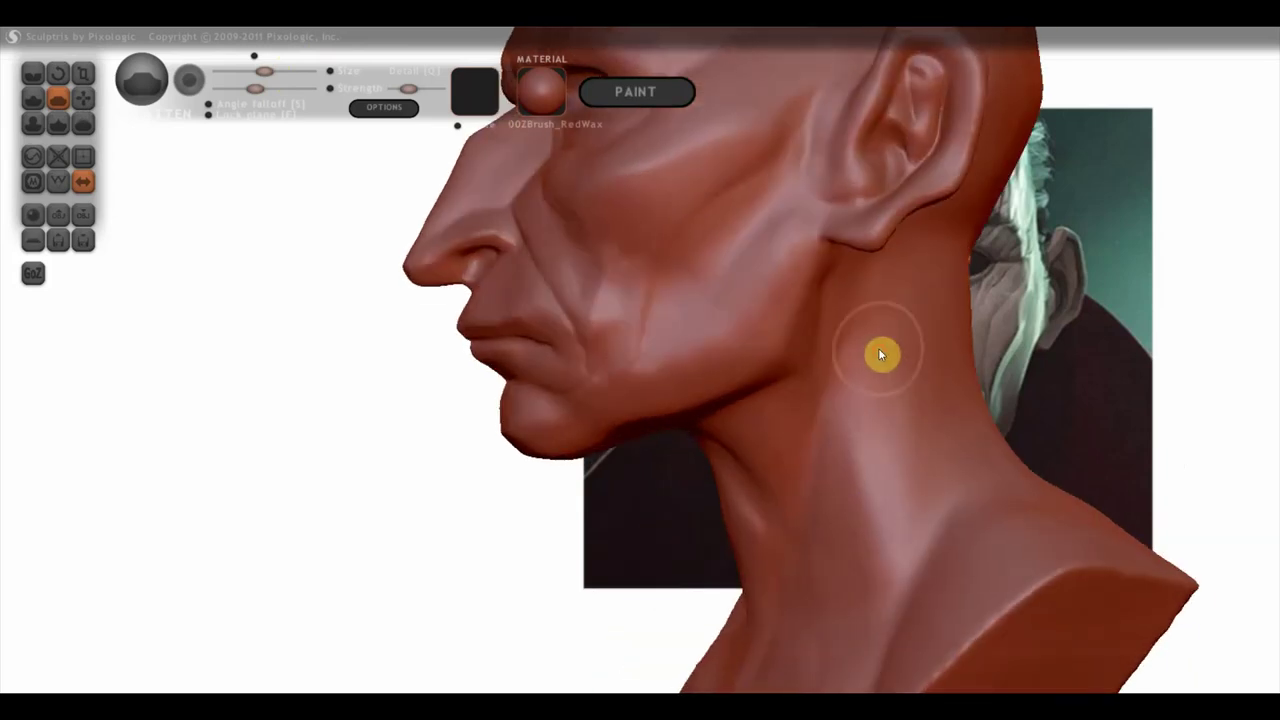
left_click(35, 75)
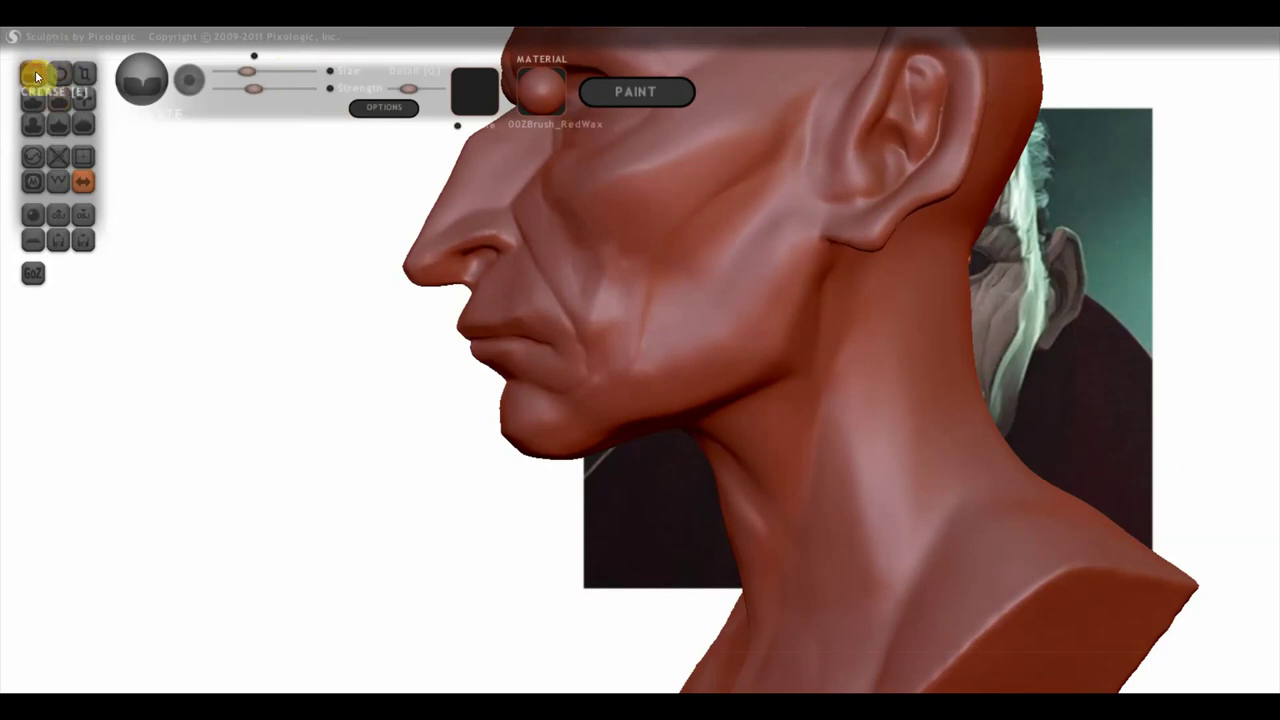
scroll(1112, 337, "down", 5)
scroll(848, 446, "down", 3)
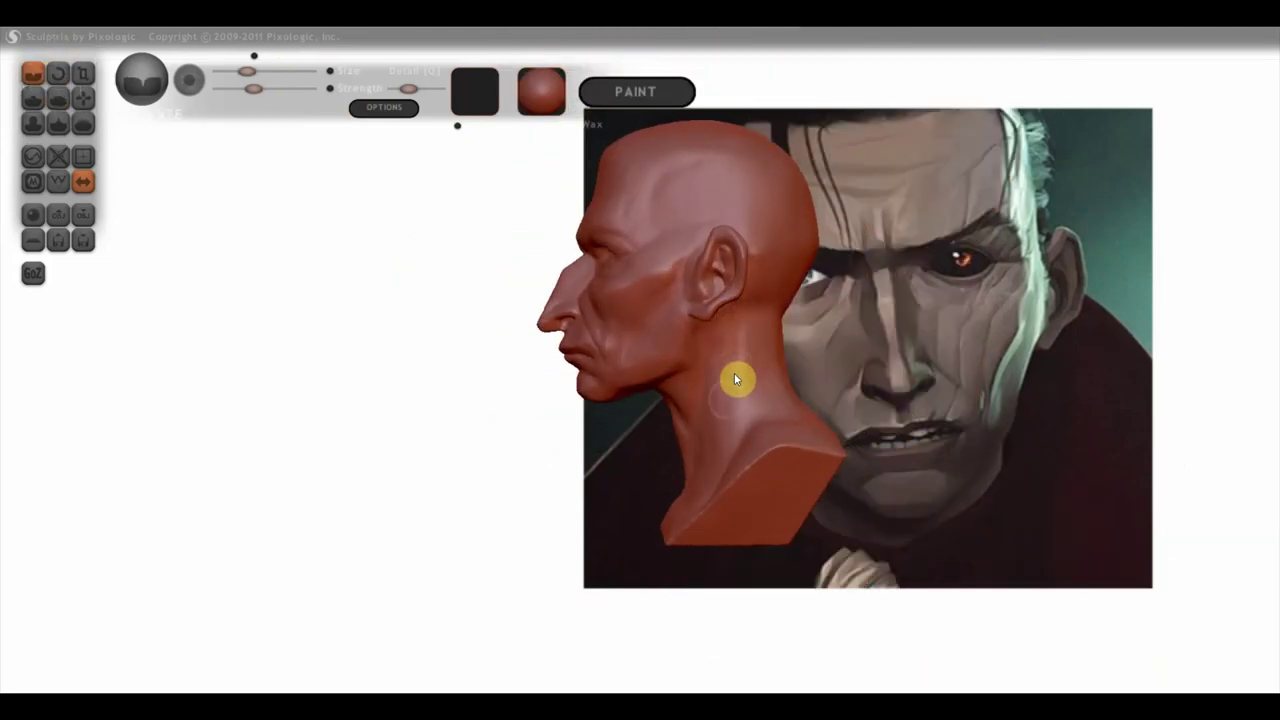
Step: Carve crease grooves up the side of the neck and down the back of the neck
left_click_drag(714, 447, 738, 299)
mouse_move(770, 421)
right_mouse_down()
mouse_move(907, 414)
mouse_move(857, 414)
right_mouse_up()
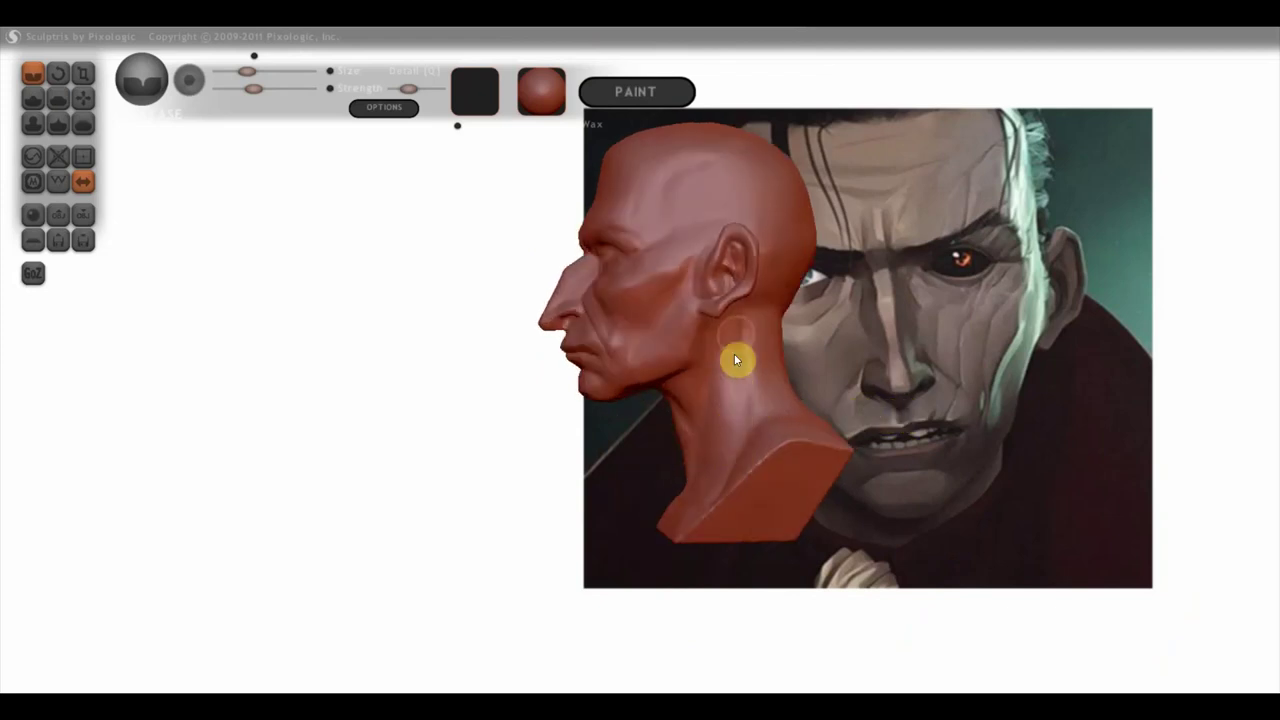
mouse_move(823, 406)
right_mouse_down()
mouse_move(669, 426)
mouse_move(697, 427)
mouse_move(700, 400)
mouse_move(617, 322)
right_mouse_up()
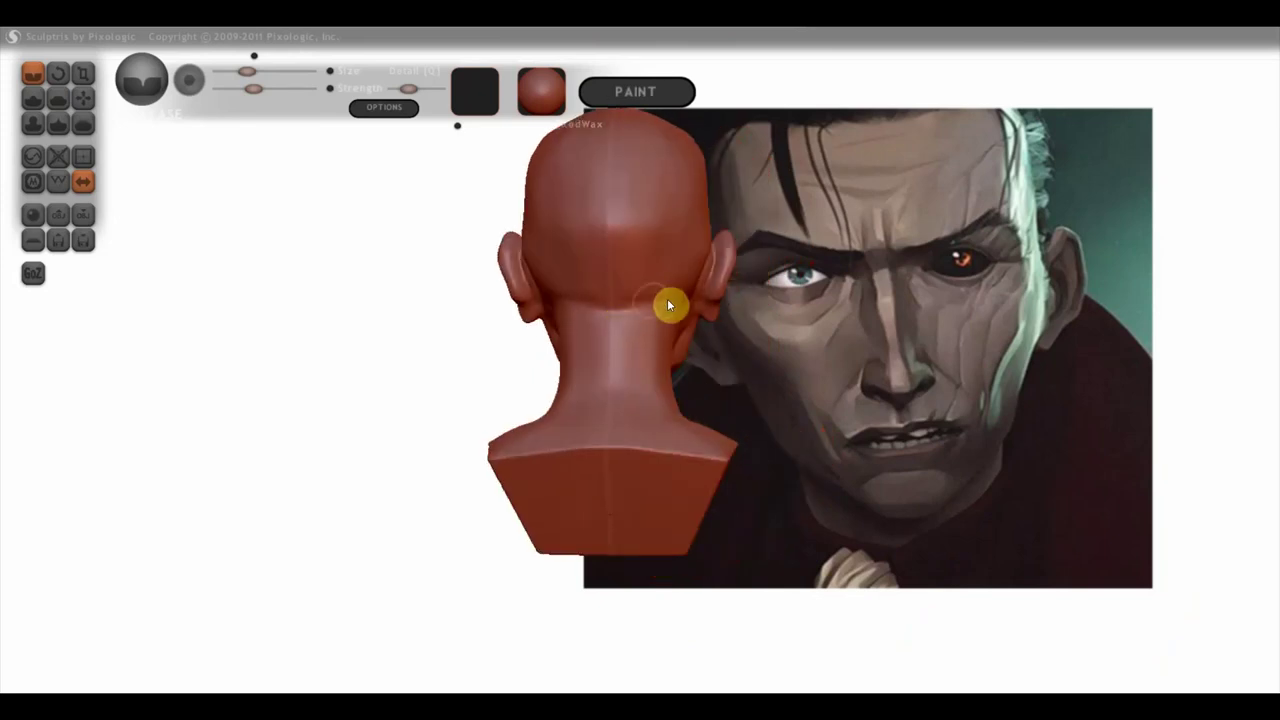
right_click_drag(647, 319, 670, 339, "alt")
left_click_drag(644, 329, 651, 380)
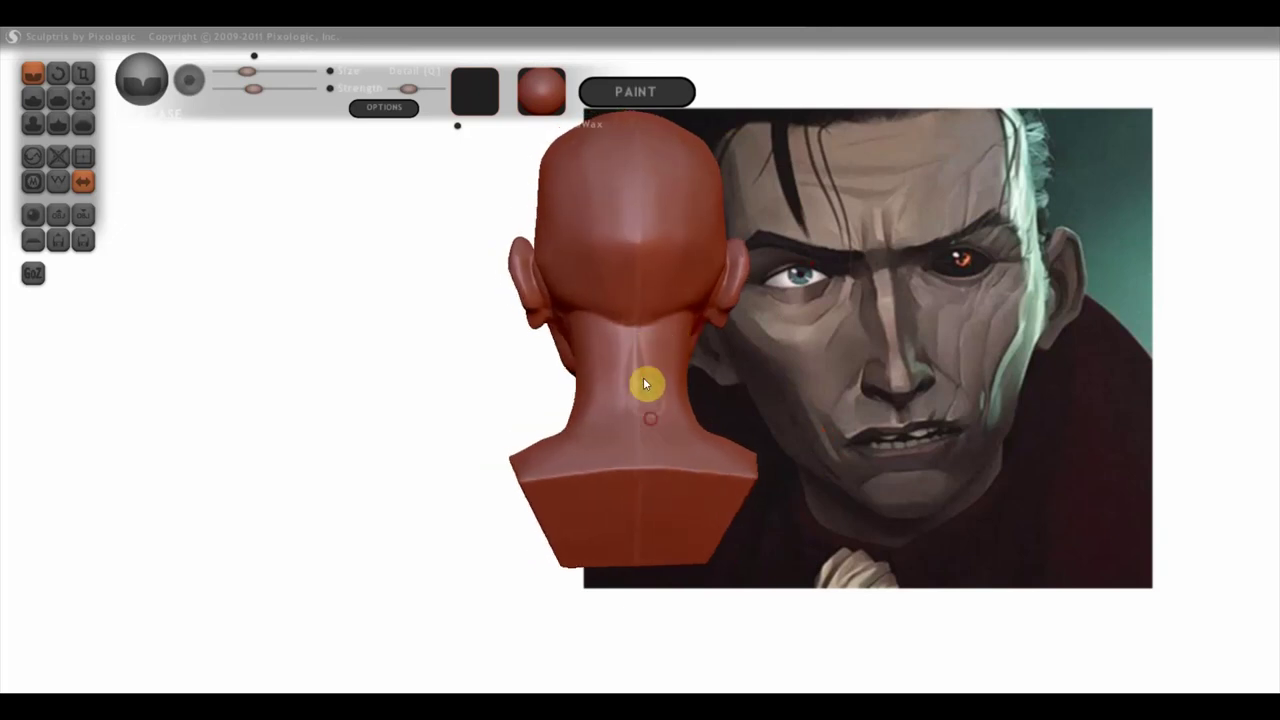
left_click_drag(643, 337, 662, 444)
left_click_drag(646, 347, 661, 401)
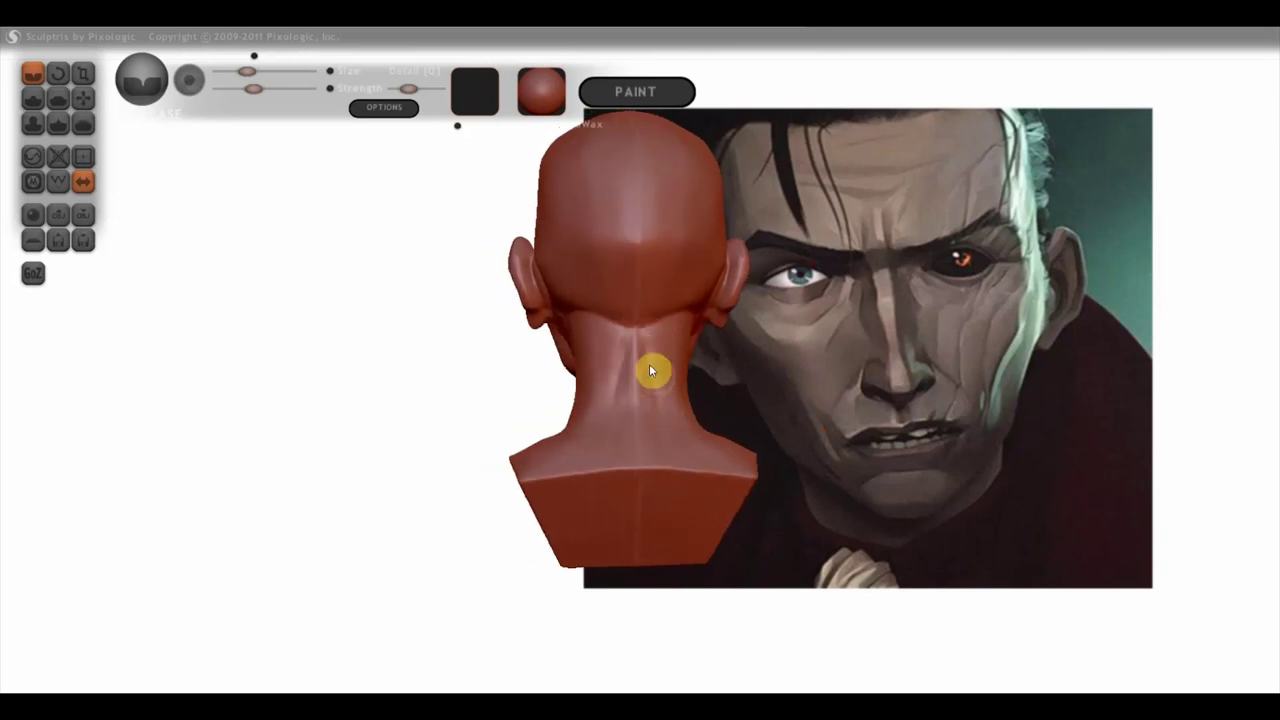
left_click_drag(642, 334, 663, 448)
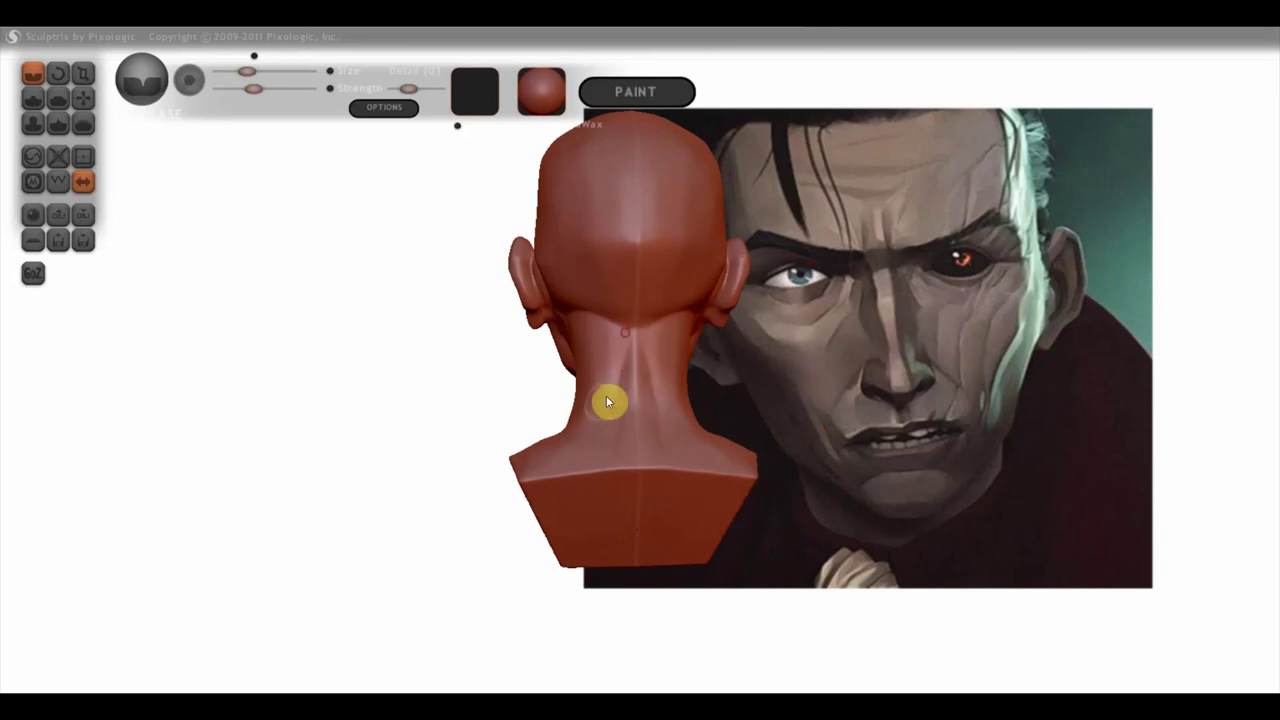
Step: Orbit around the bust to check the creases and return to the previous sculpting brush
mouse_move(689, 418)
right_mouse_down()
mouse_move(640, 429)
mouse_move(540, 420)
mouse_move(550, 464)
mouse_move(505, 470)
mouse_move(490, 432)
right_mouse_up()
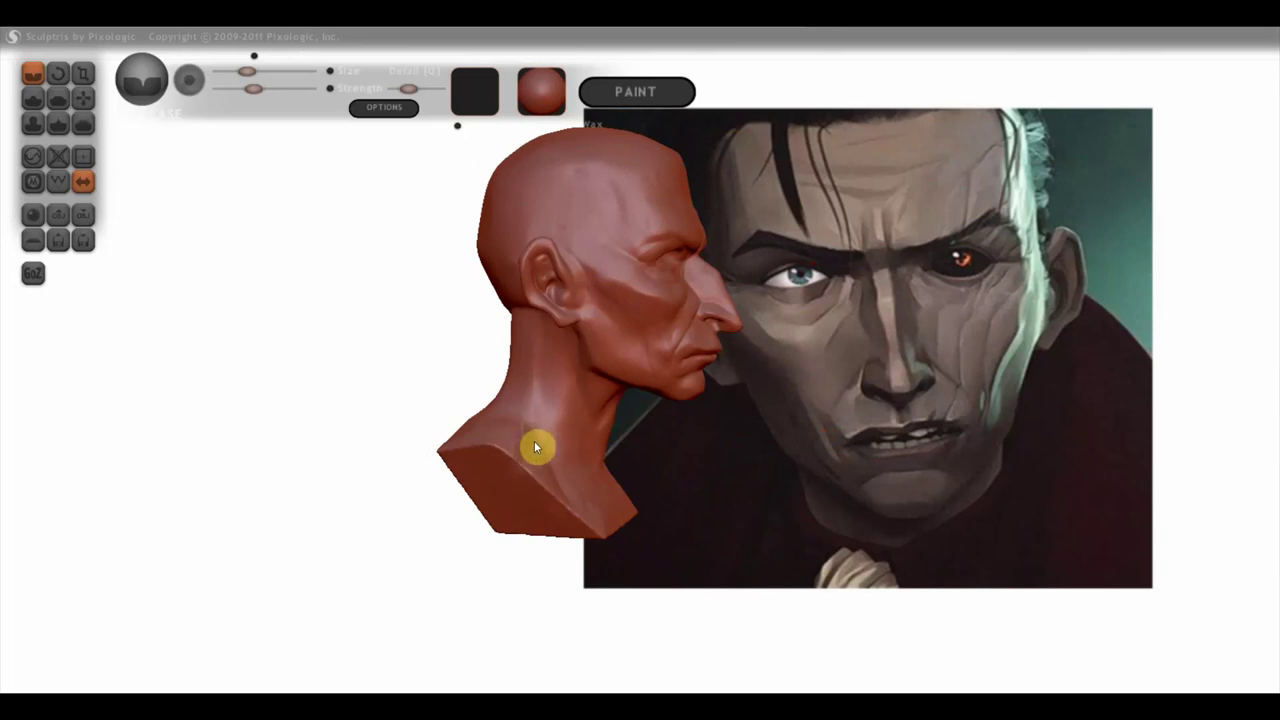
left_click_drag(525, 454, 426, 457)
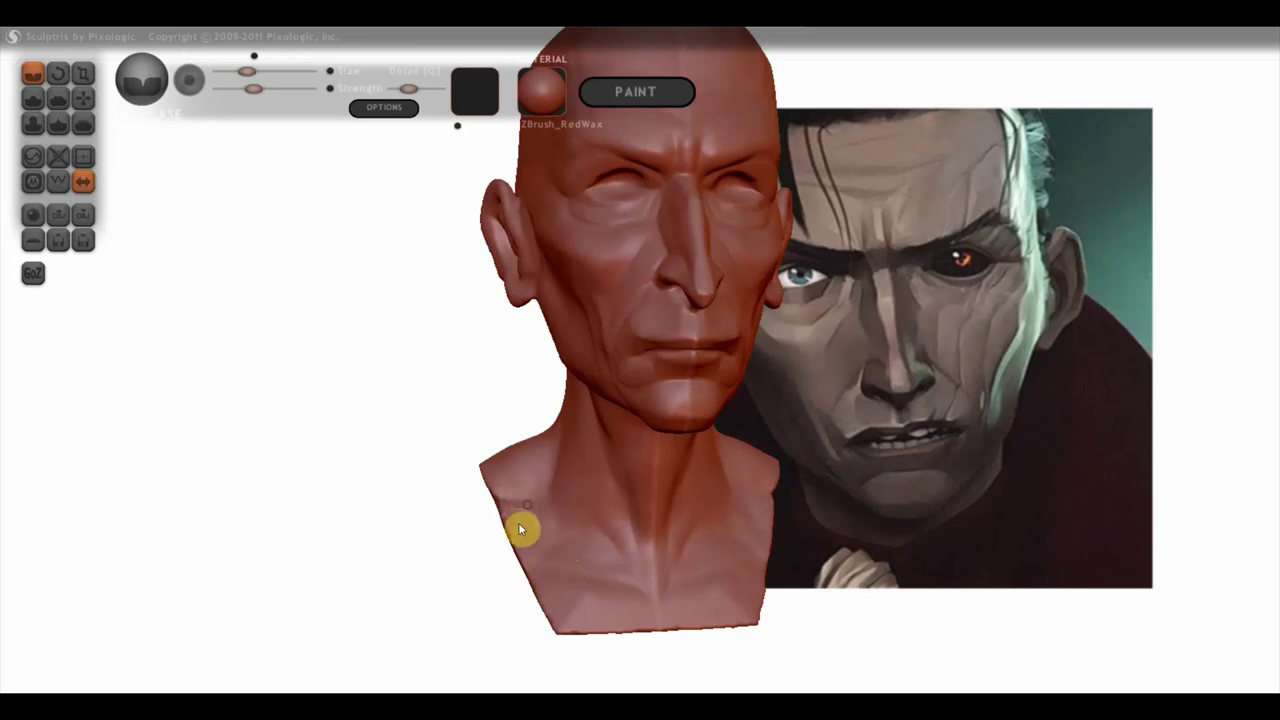
mouse_move(608, 554)
right_mouse_down()
mouse_move(804, 565)
mouse_move(865, 551)
mouse_move(697, 551)
mouse_move(714, 551)
mouse_move(727, 519)
mouse_move(474, 560)
mouse_move(437, 534)
mouse_move(486, 540)
right_mouse_up()
right_click_drag(703, 466, 668, 510, "alt")
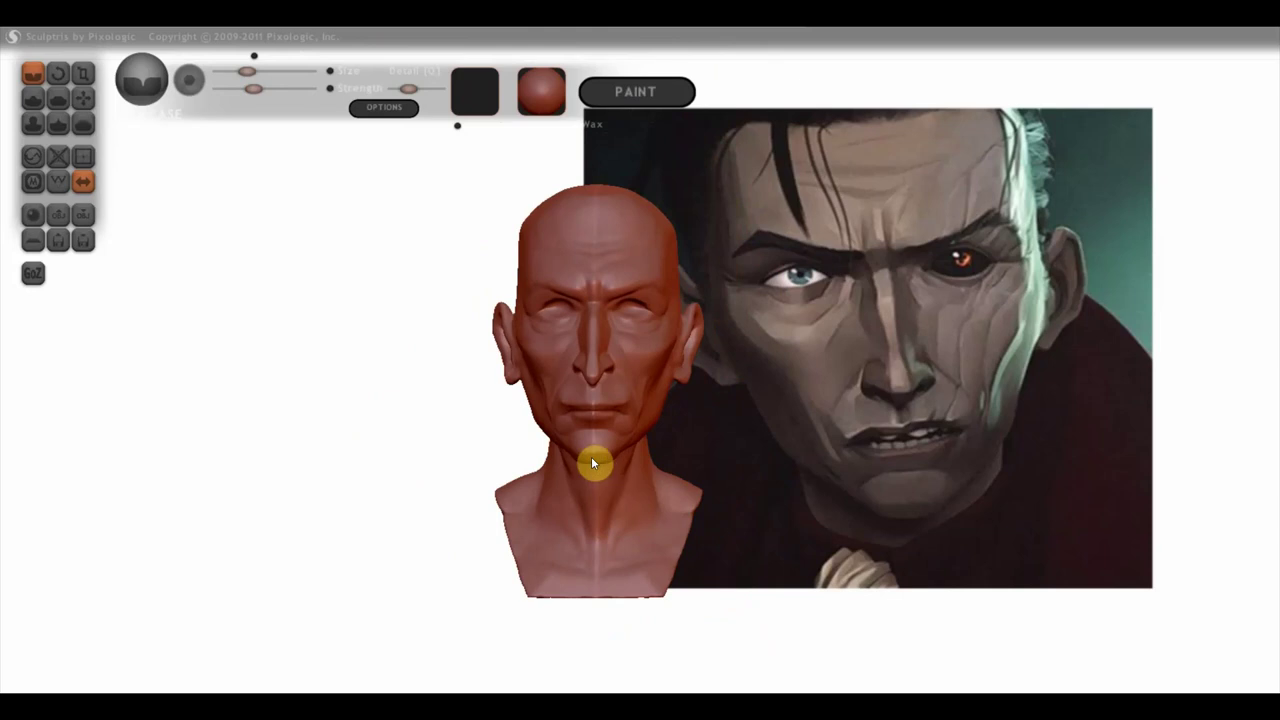
mouse_move(516, 307)
right_mouse_down()
mouse_move(566, 300)
mouse_move(460, 310)
right_mouse_up()
left_click(57, 97)
mouse_move(324, 230)
right_mouse_down()
mouse_move(400, 237)
mouse_move(563, 293)
right_mouse_up()
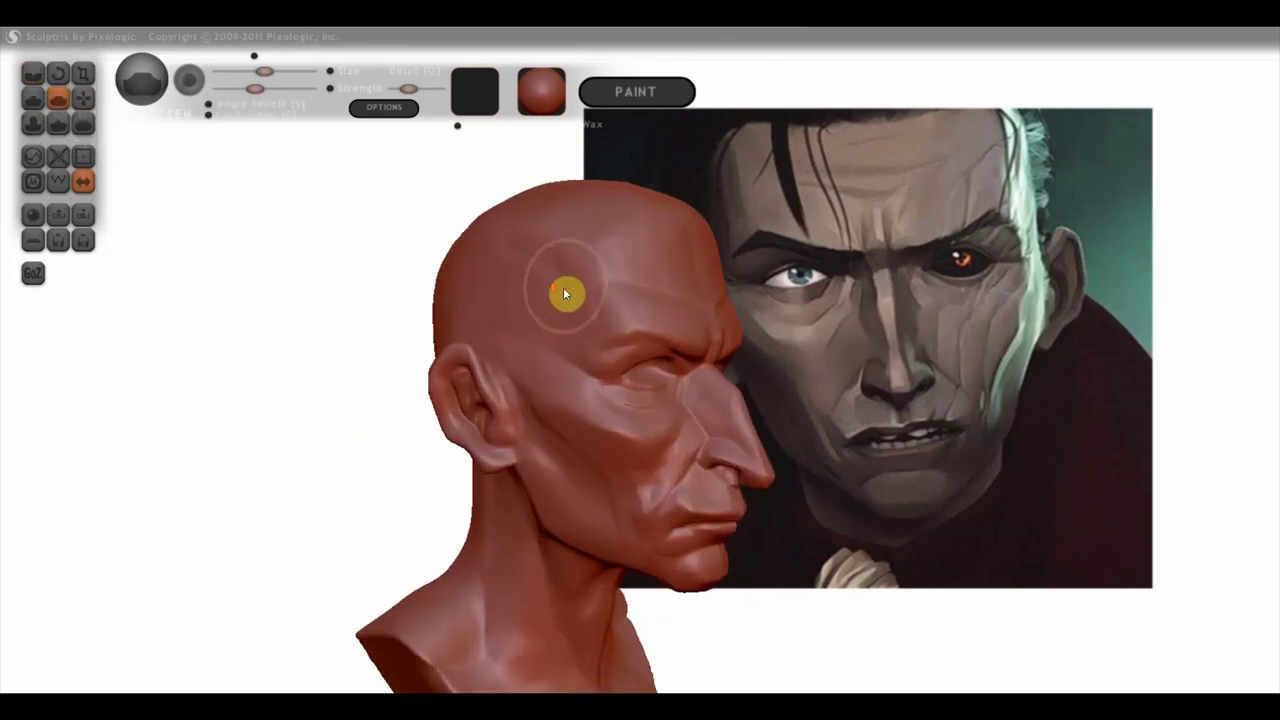
scroll(563, 290, "up", 2)
mouse_move(658, 318)
right_mouse_down()
mouse_move(593, 337)
mouse_move(666, 211)
mouse_move(653, 229)
mouse_move(668, 284)
right_mouse_up()
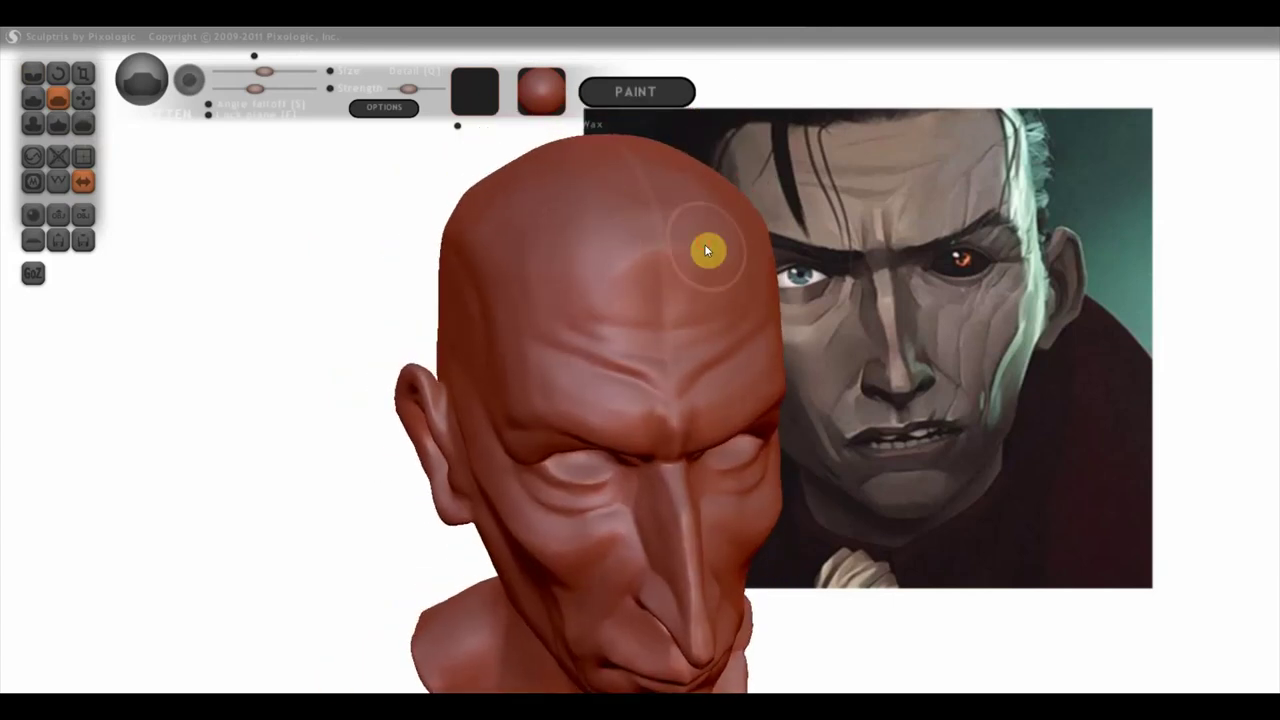
Step: With the Grab brush, pull the skull surface just above the brow ridge into a rounder shape
mouse_move(540, 274)
right_mouse_down()
mouse_move(620, 277)
mouse_move(589, 331)
mouse_move(600, 306)
right_mouse_up()
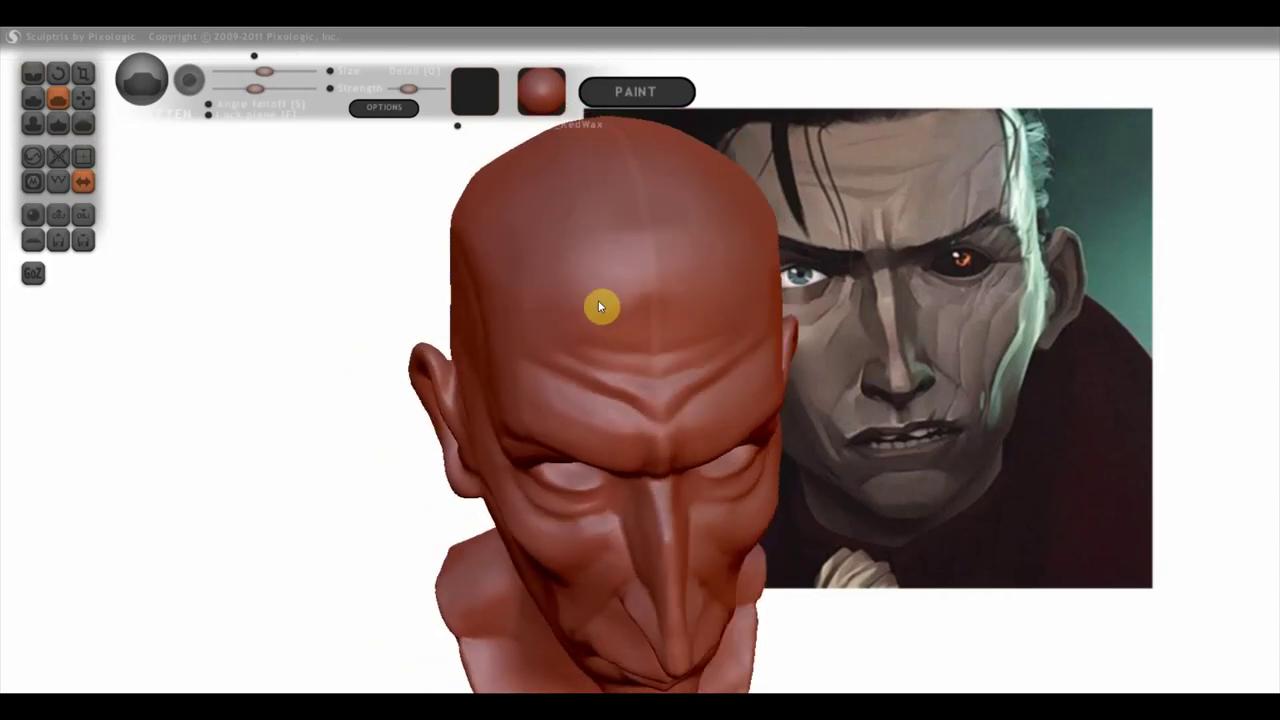
left_click(83, 97)
mouse_move(367, 309)
left_mouse_down()
mouse_move(365, 347)
mouse_move(534, 366)
left_mouse_up()
scroll(546, 365, "down", 2)
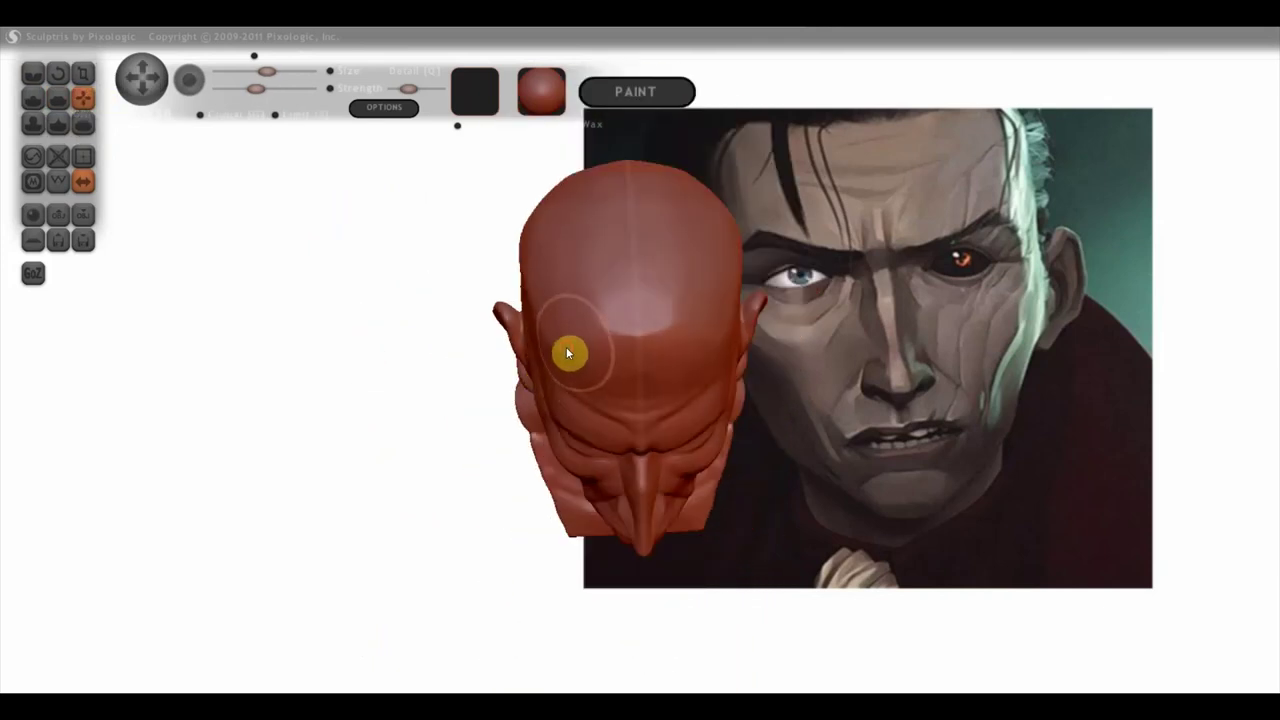
right_click_drag(598, 351, 648, 381)
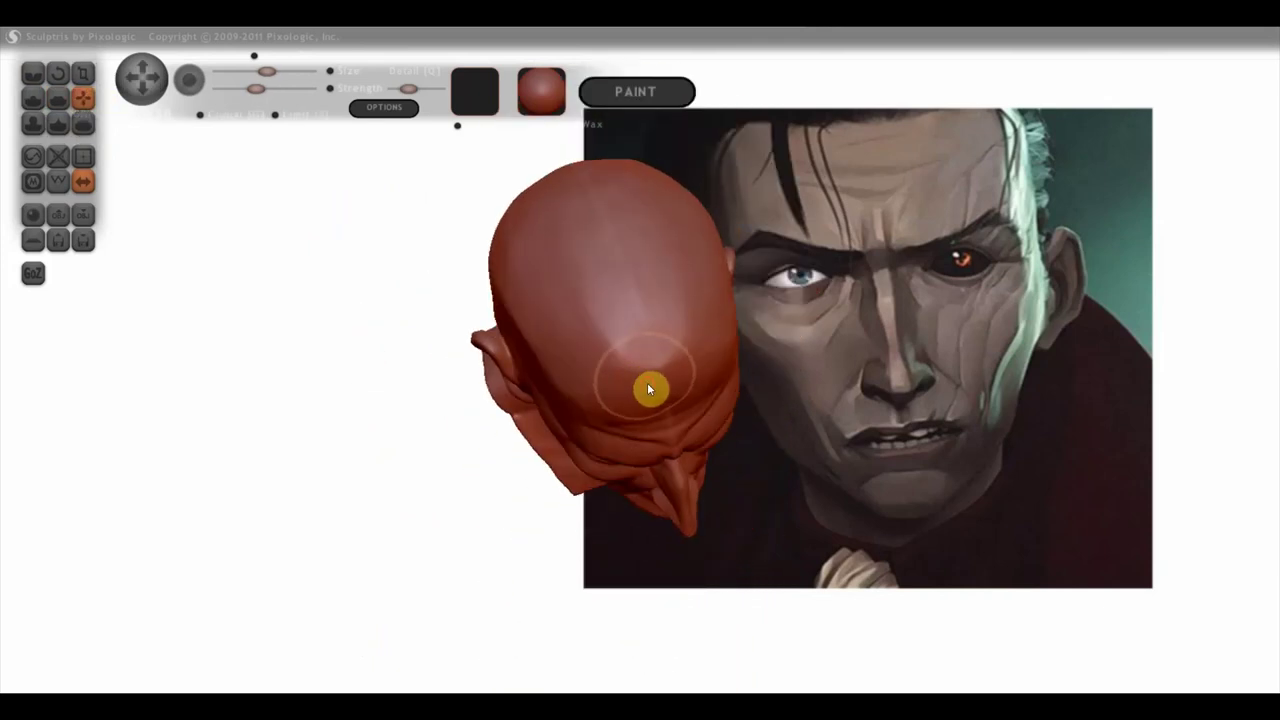
left_click_drag(650, 388, 718, 368)
Step: Rotate the head through profile, front, three-quarter and back views to check the reshaped skull
mouse_move(718, 368)
right_mouse_down()
mouse_move(766, 380)
mouse_move(909, 257)
right_mouse_up()
scroll(765, 322, "up", 3)
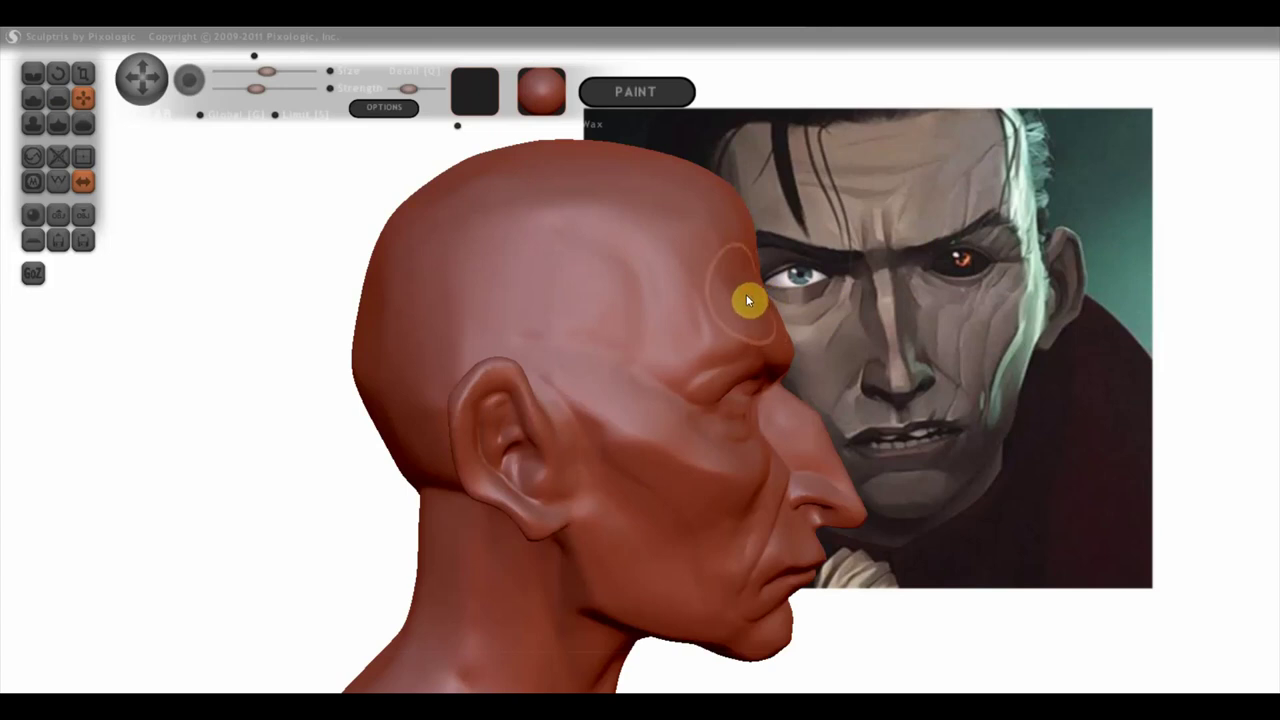
right_click_drag(748, 298, 508, 309, "shift")
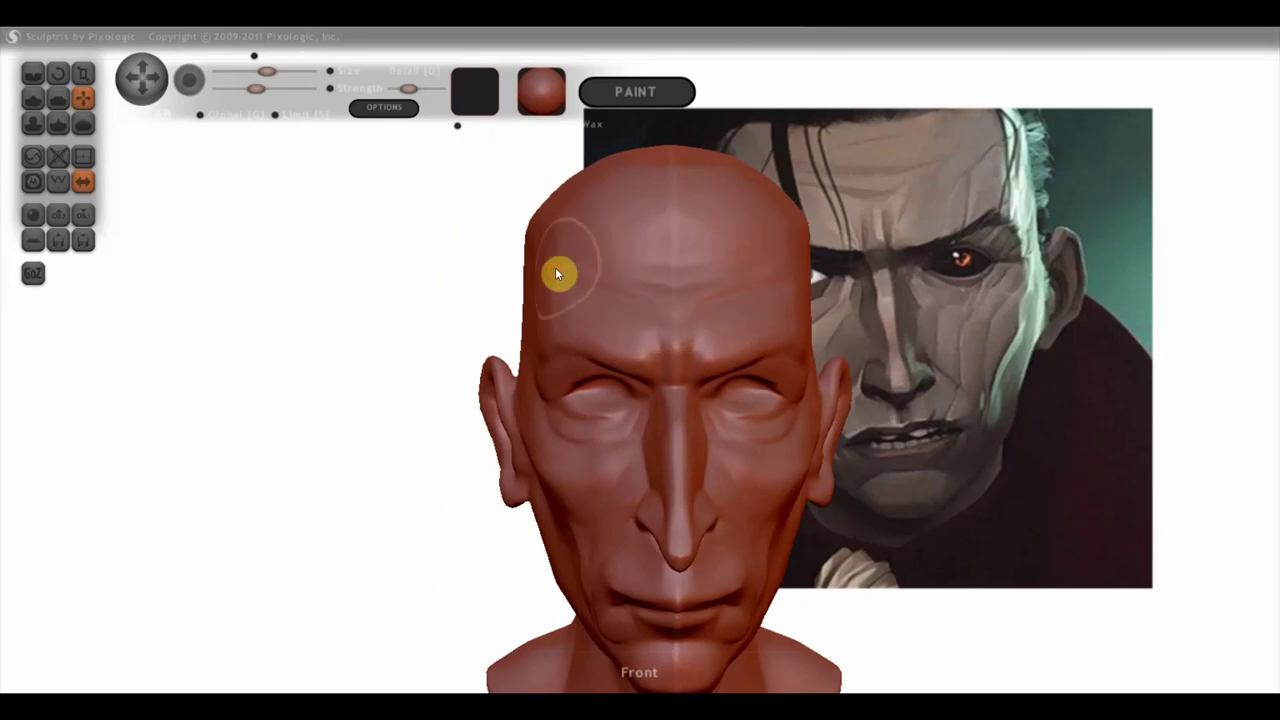
right_click_drag(571, 312, 630, 324)
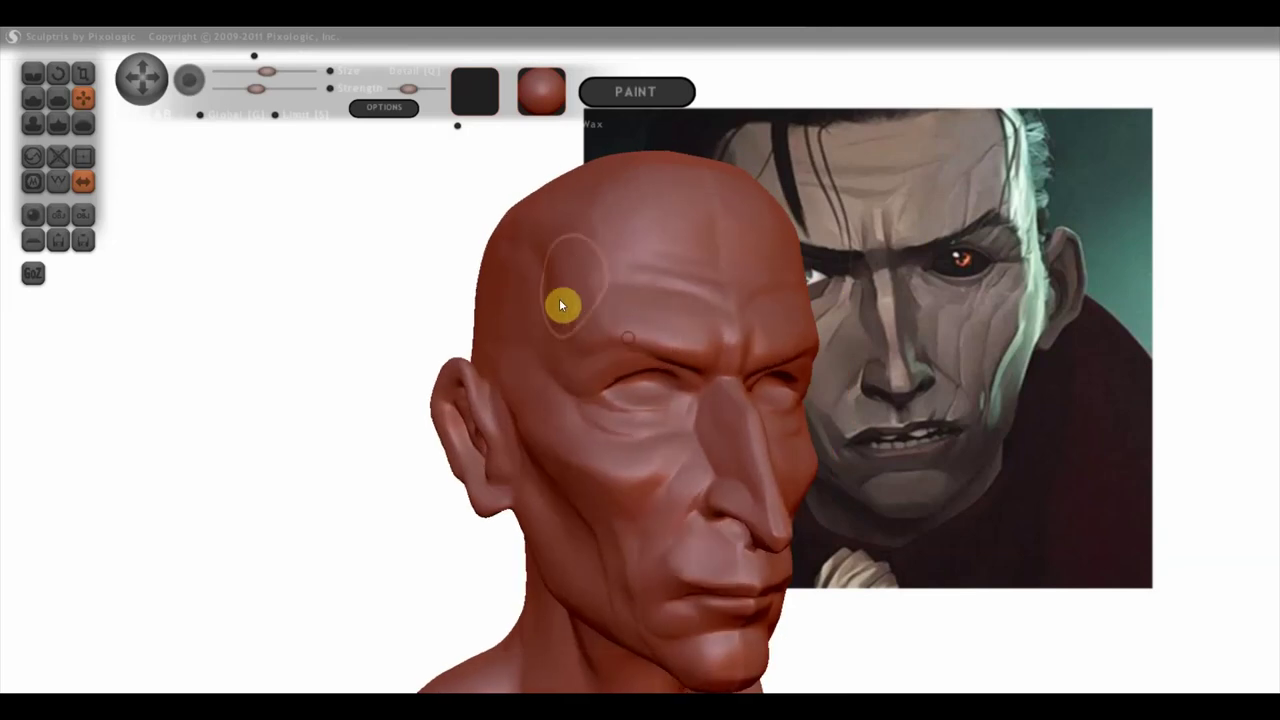
right_click_drag(559, 298, 549, 284)
scroll(564, 316, "down", 2)
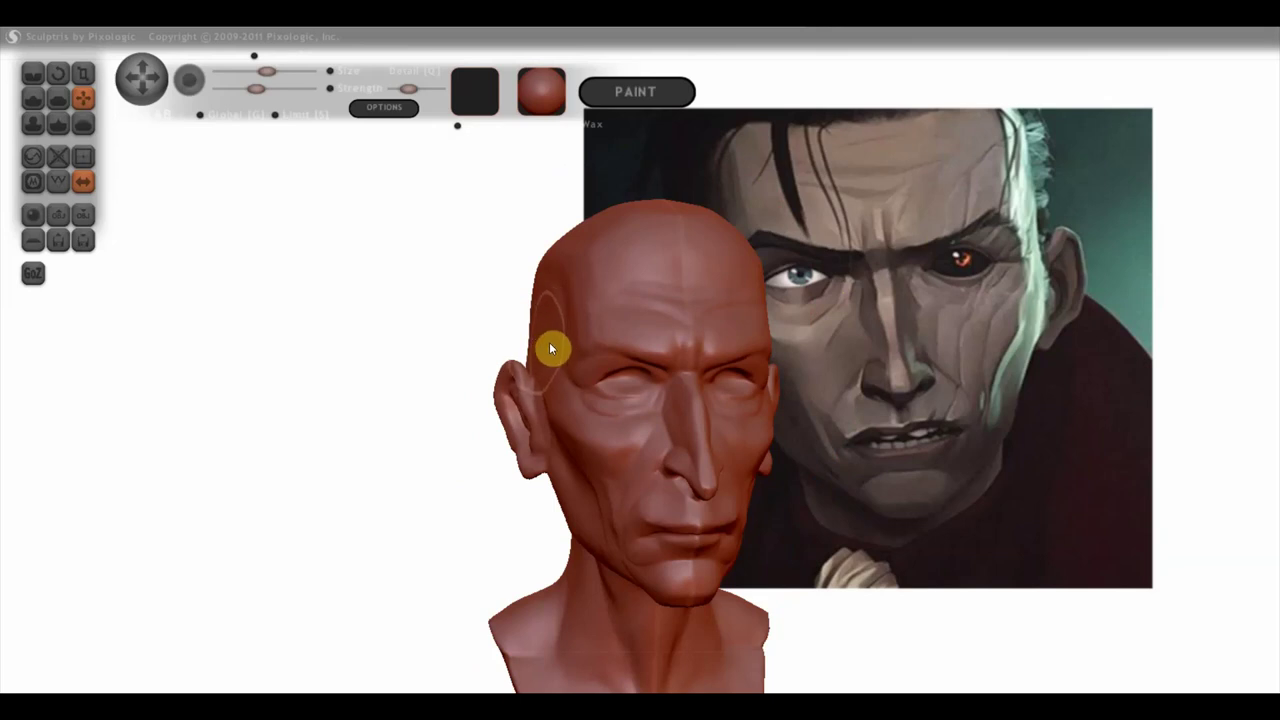
mouse_move(598, 324)
right_mouse_down()
mouse_move(684, 342)
mouse_move(579, 326)
mouse_move(665, 348)
mouse_move(670, 385)
right_mouse_up()
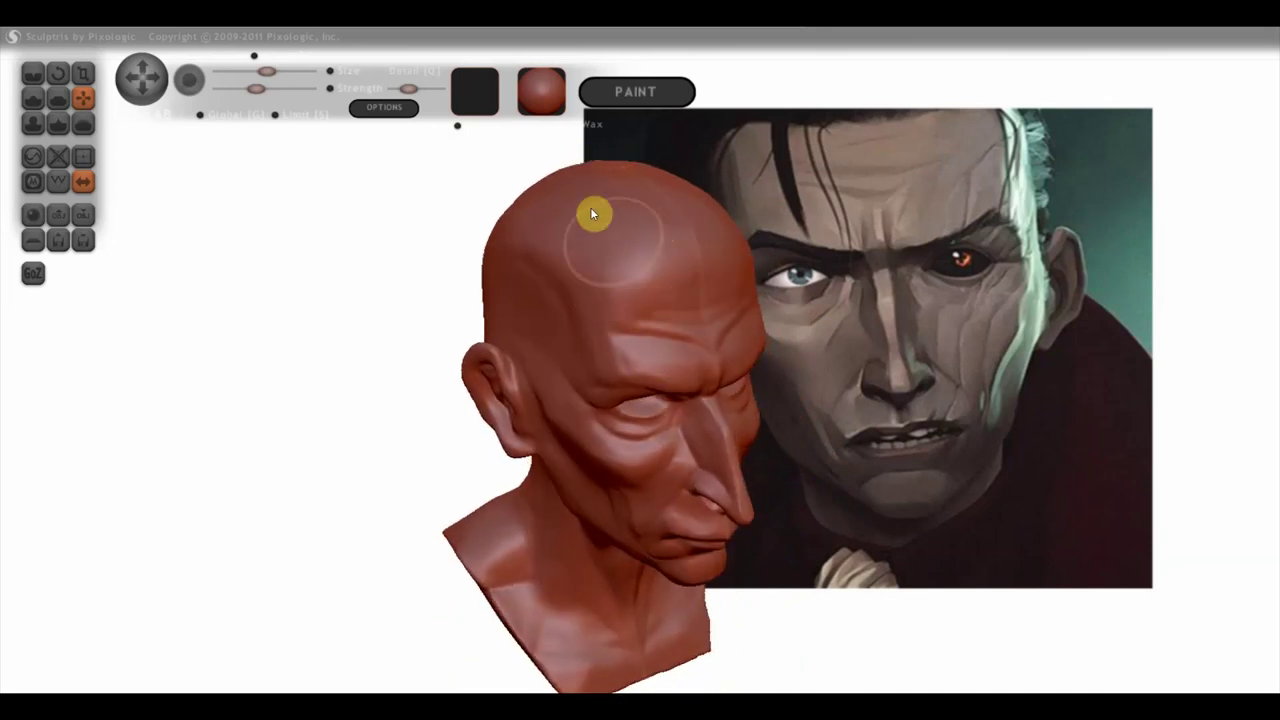
mouse_move(534, 228)
right_mouse_down()
mouse_move(457, 271)
mouse_move(716, 247)
right_mouse_up()
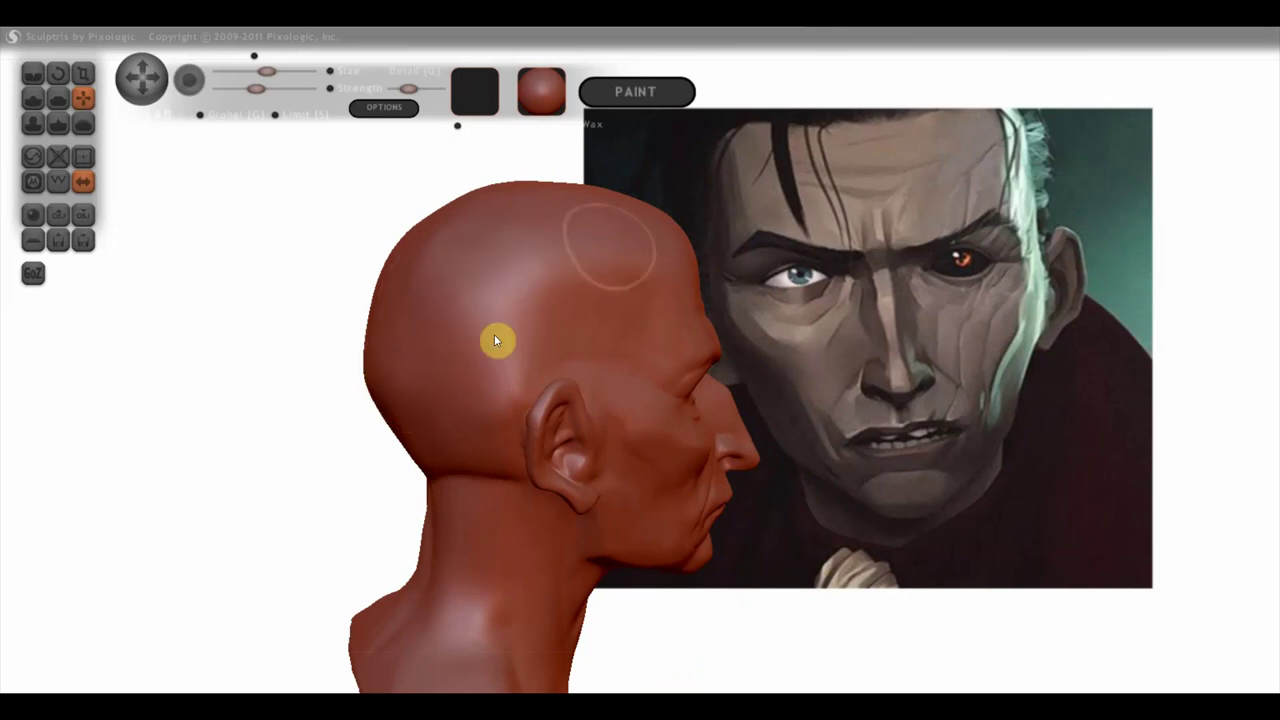
mouse_move(539, 312)
right_mouse_down()
mouse_move(652, 284)
mouse_move(638, 310)
mouse_move(662, 324)
mouse_move(592, 308)
right_mouse_up()
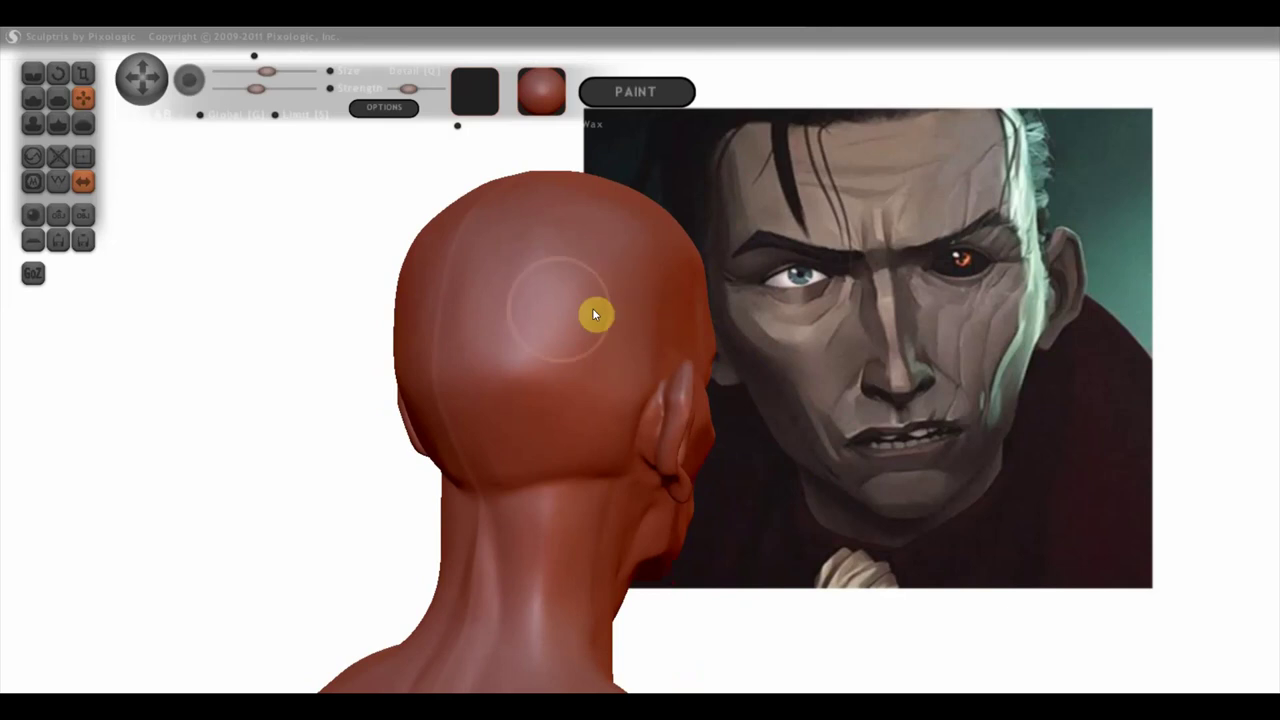
left_click(37, 100)
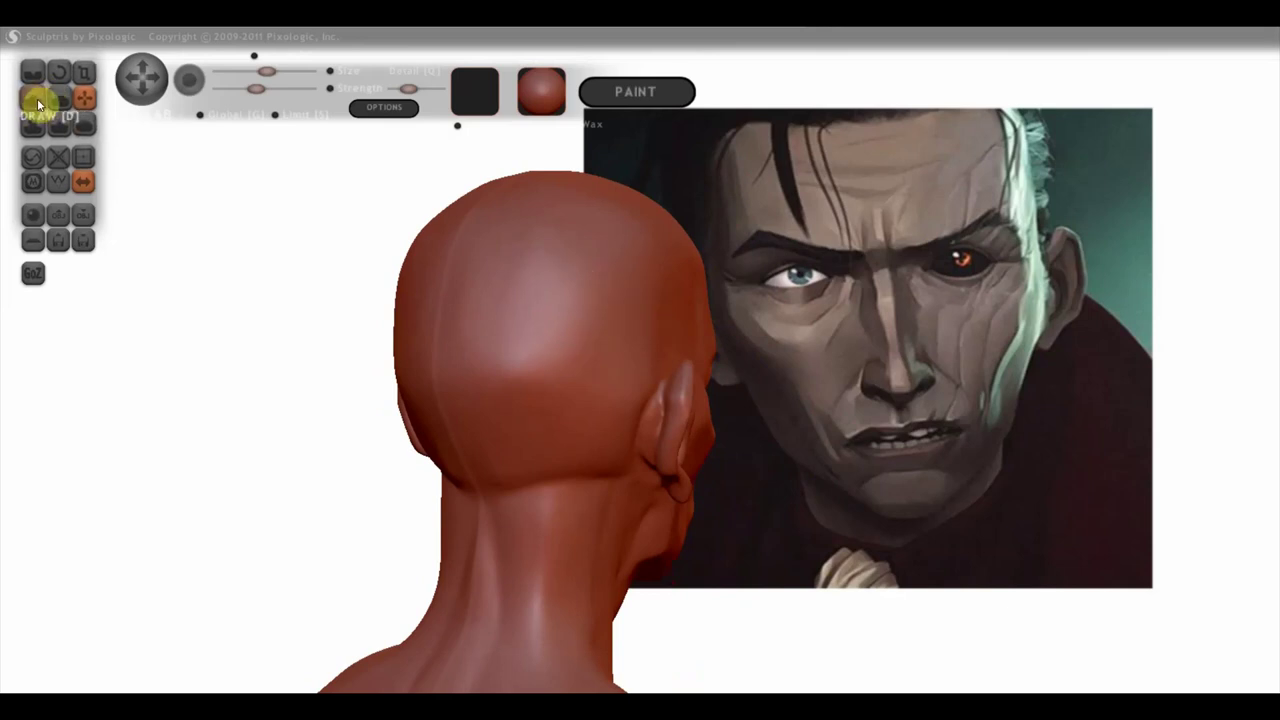
mouse_move(380, 278)
right_mouse_down()
mouse_move(622, 357)
mouse_move(676, 357)
right_mouse_up()
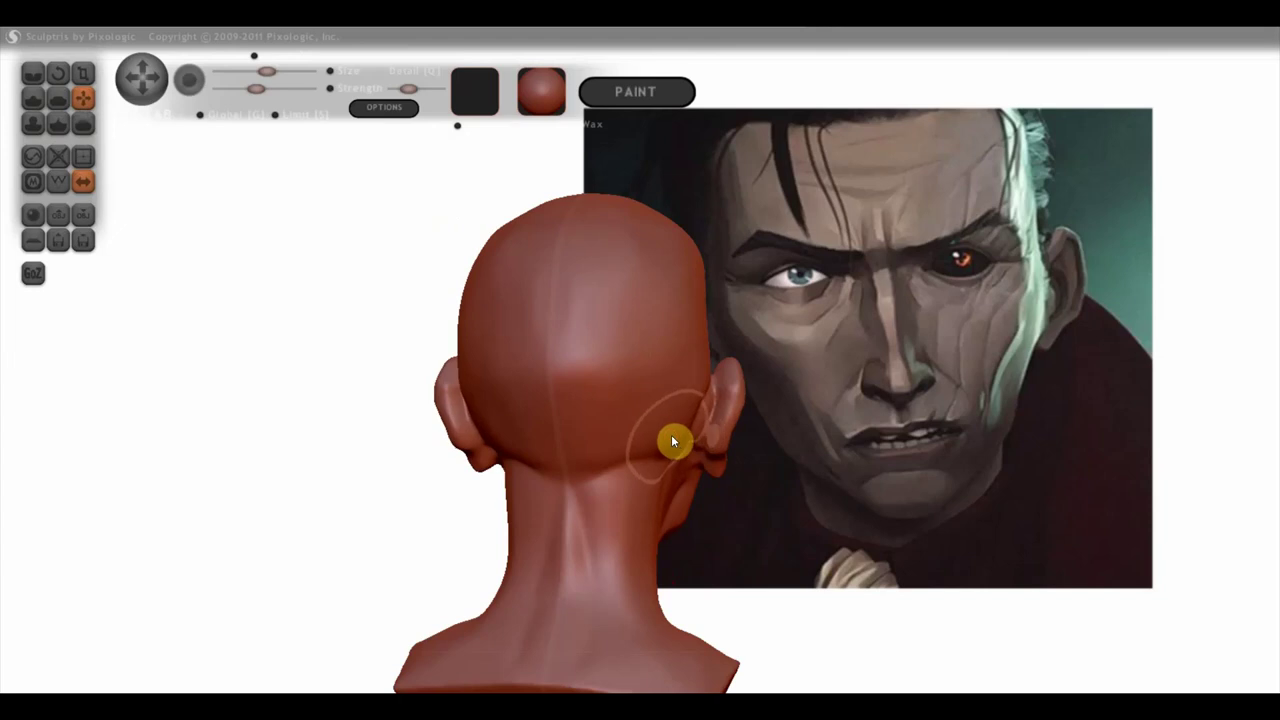
mouse_move(663, 434)
right_mouse_down()
mouse_move(711, 488)
mouse_move(622, 474)
mouse_move(471, 489)
mouse_move(420, 471)
mouse_move(214, 466)
mouse_move(245, 463)
mouse_move(234, 466)
right_mouse_up()
mouse_move(457, 457)
right_mouse_down()
mouse_move(829, 463)
mouse_move(781, 463)
right_mouse_up()
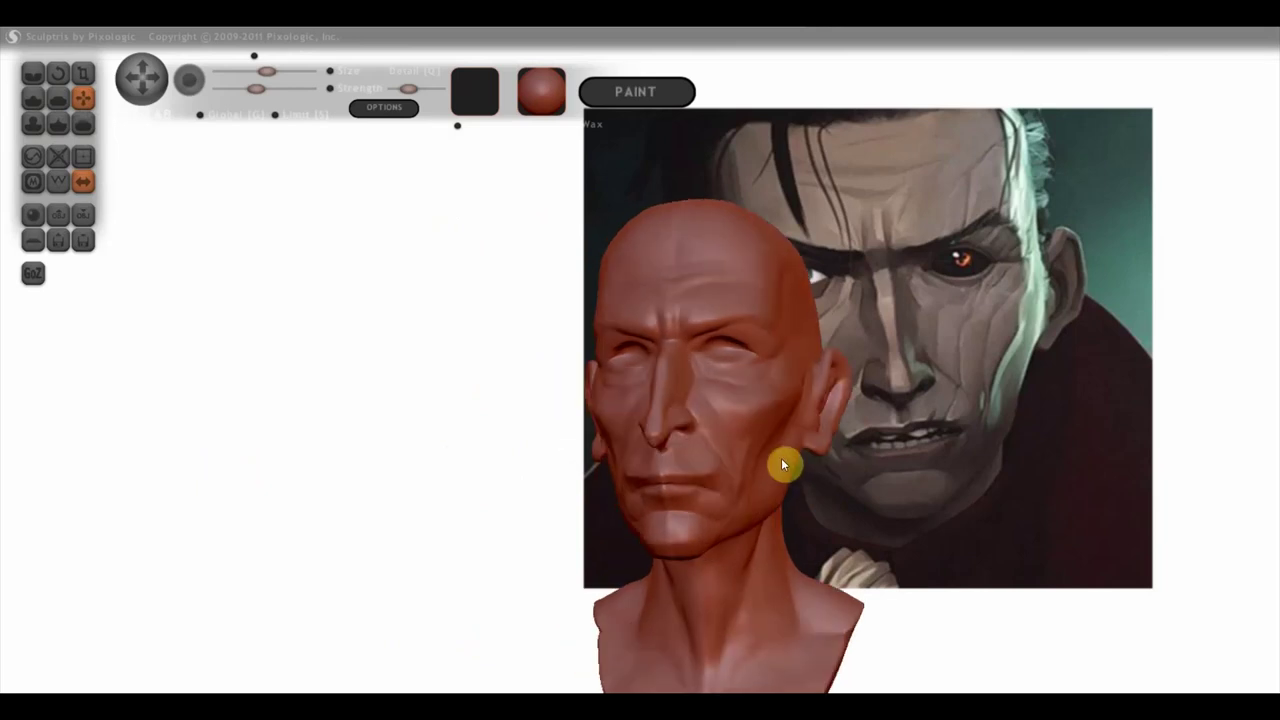
mouse_move(908, 449)
right_mouse_down()
mouse_move(648, 397)
mouse_move(557, 357)
mouse_move(601, 341)
mouse_move(734, 362)
mouse_move(660, 400)
mouse_move(669, 394)
mouse_move(612, 375)
mouse_move(676, 399)
right_mouse_up()
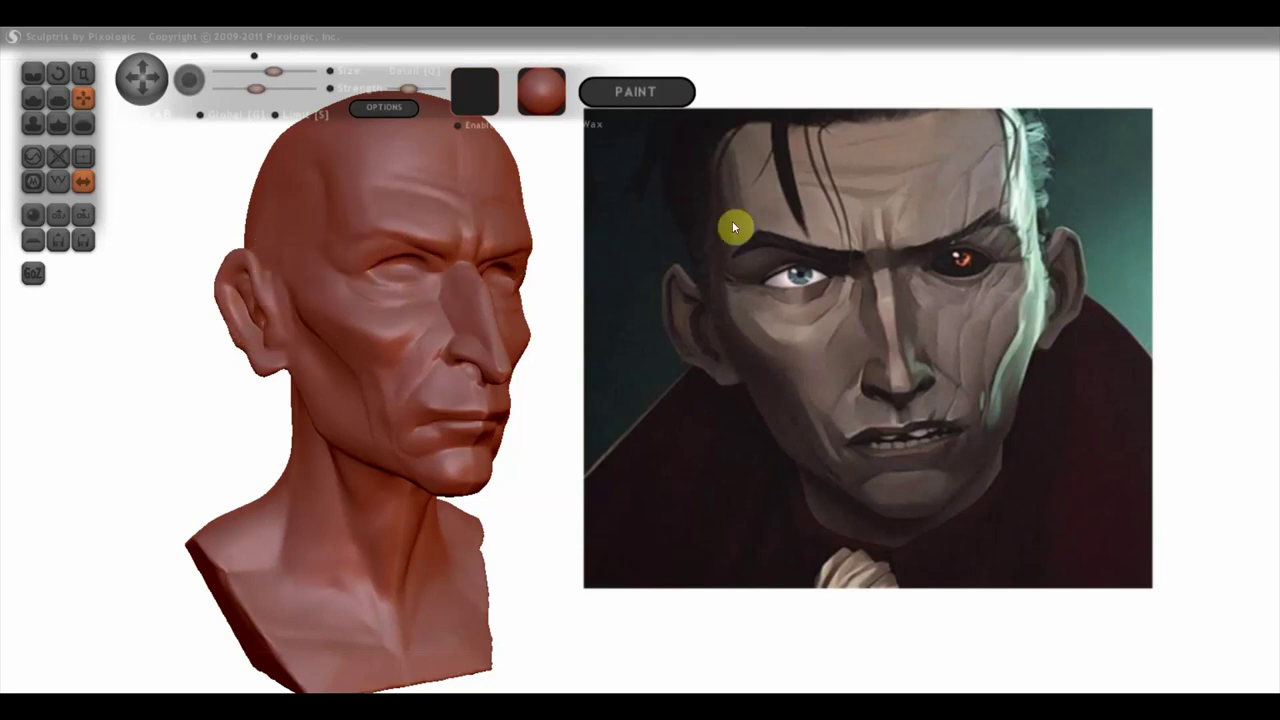
Step: Zoom in and orbit the head from front, three-quarter and below to examine the nose
left_click_drag(651, 502, 489, 478)
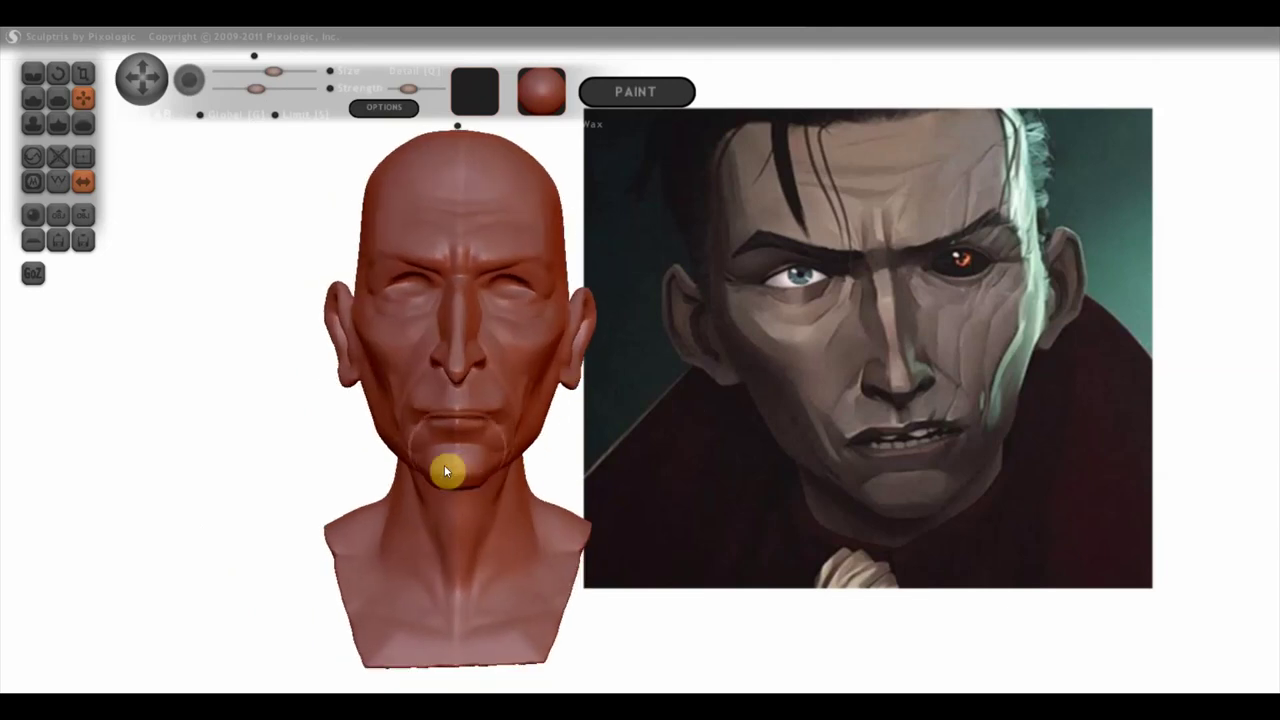
mouse_move(449, 420)
right_mouse_down()
mouse_move(475, 427)
mouse_move(323, 443)
mouse_move(282, 428)
right_mouse_up()
scroll(428, 418, "up", 3)
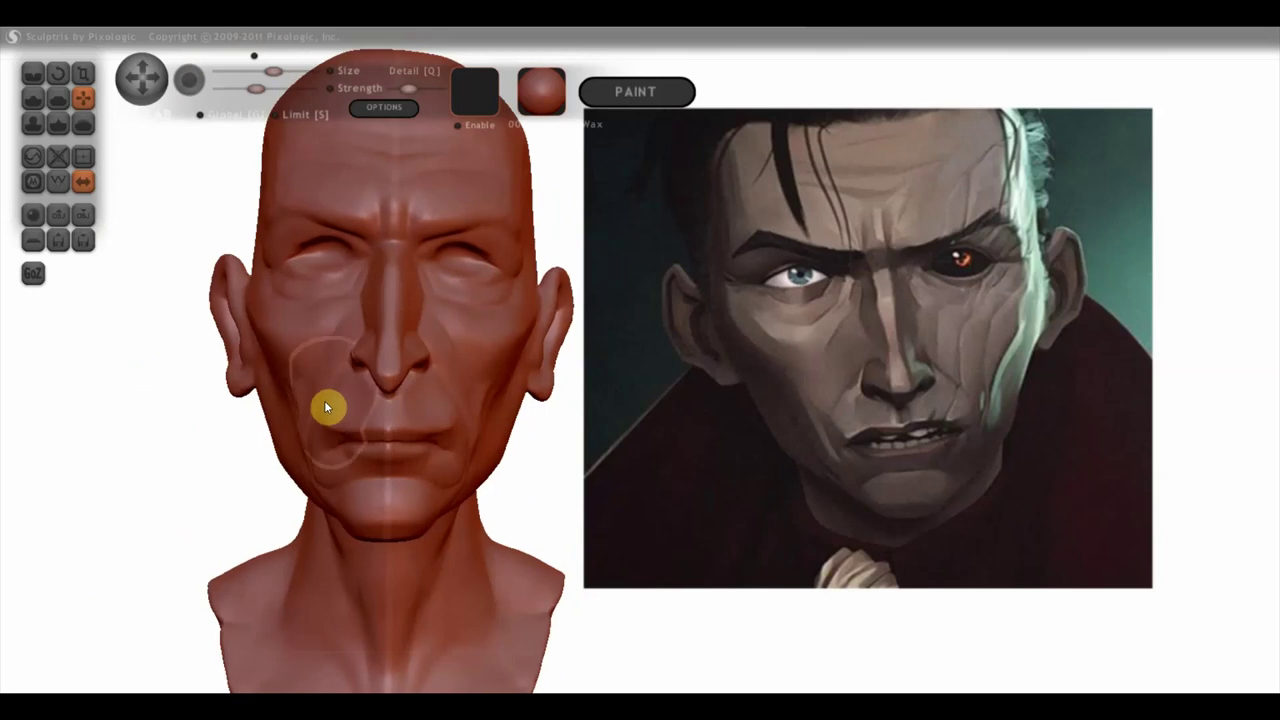
scroll(324, 405, "up", 2)
scroll(420, 402, "up", 2)
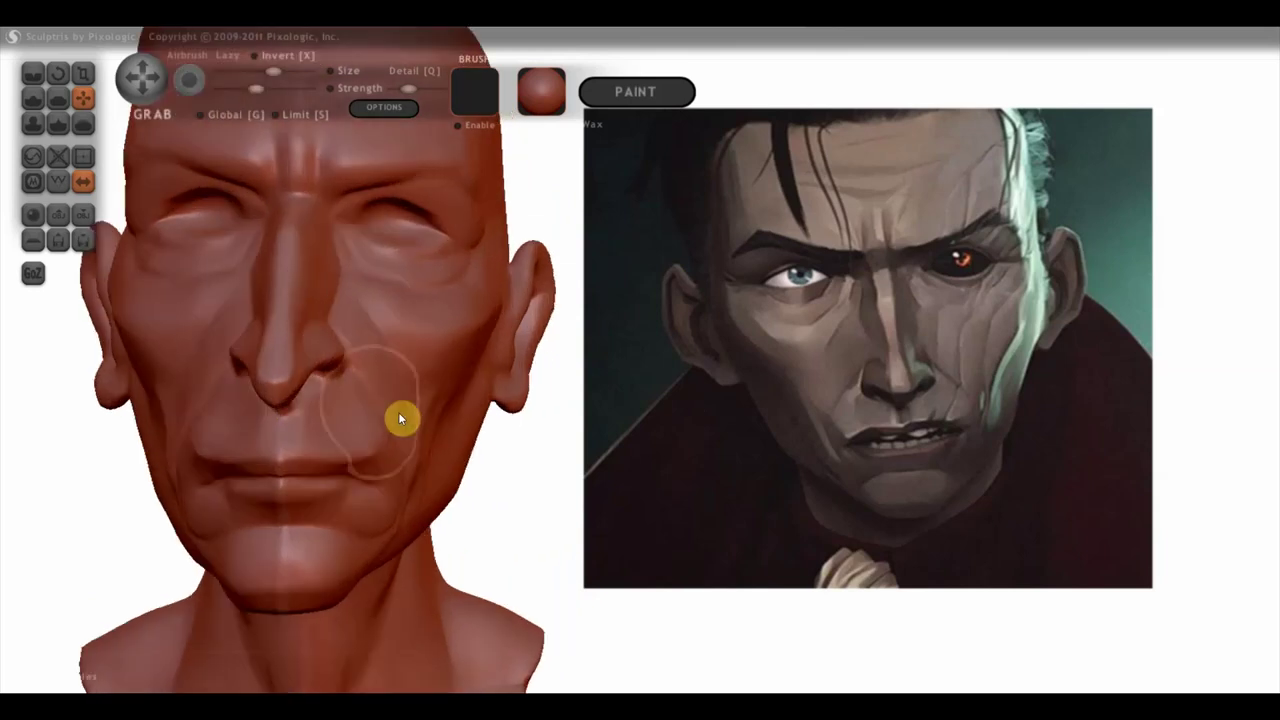
mouse_move(384, 406)
right_mouse_down()
mouse_move(414, 410)
mouse_move(402, 479)
mouse_move(430, 498)
right_mouse_up()
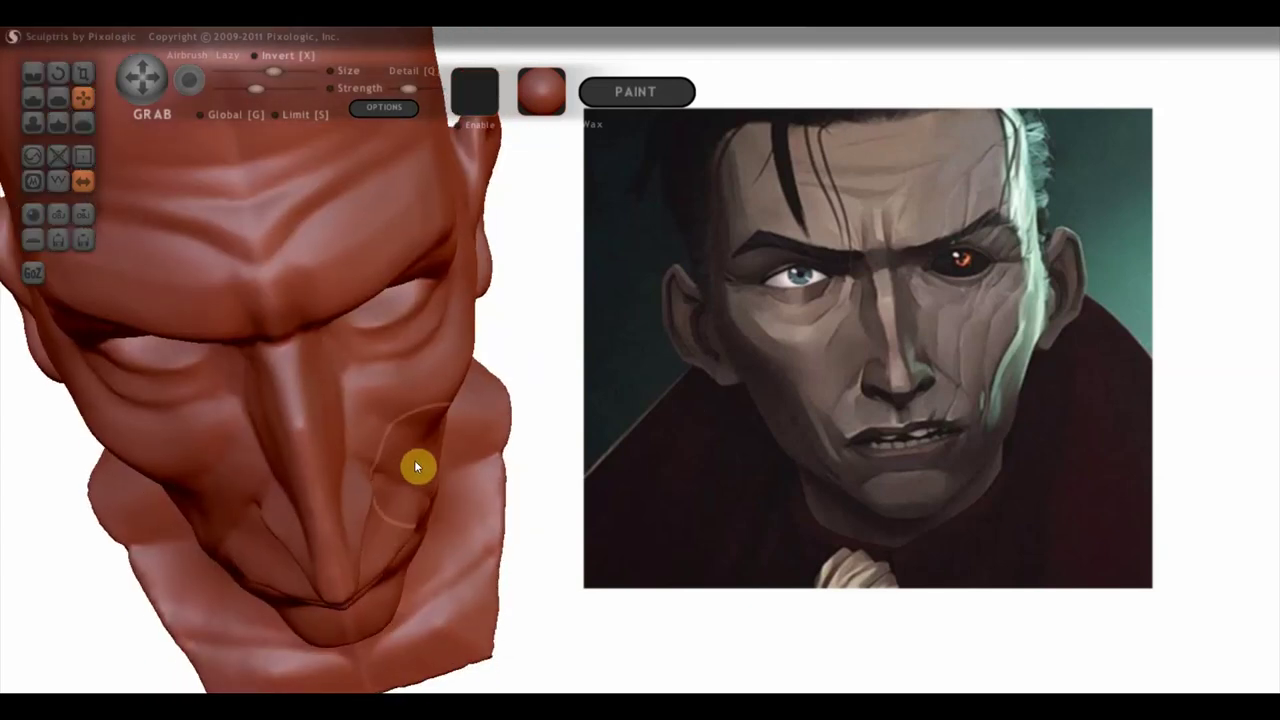
mouse_move(420, 438)
right_mouse_down()
mouse_move(430, 397)
mouse_move(419, 370)
mouse_move(426, 406)
mouse_move(509, 437)
mouse_move(720, 456)
right_mouse_up()
Step: From profile, undo the Grab stroke that distorted the nose tip, restoring the long hooked nose
mouse_move(728, 451)
left_mouse_down()
mouse_move(691, 352)
mouse_move(703, 369)
left_mouse_up()
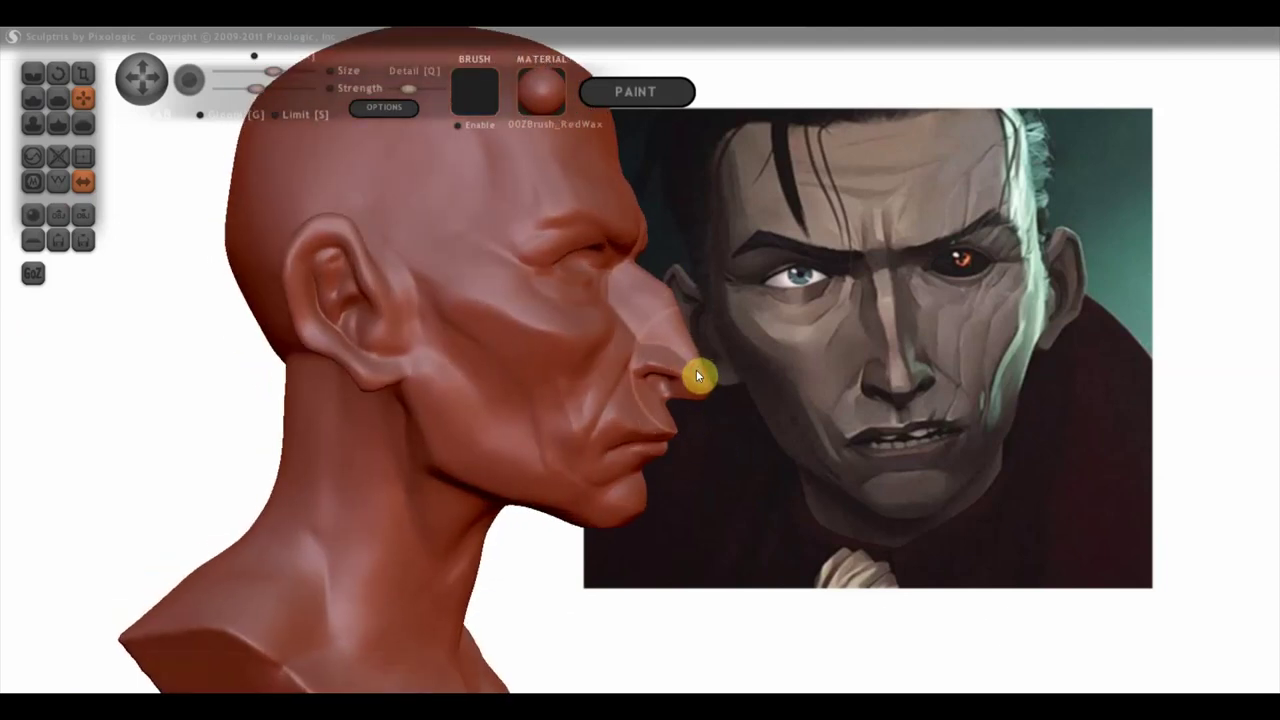
right_click_drag(722, 373, 760, 389)
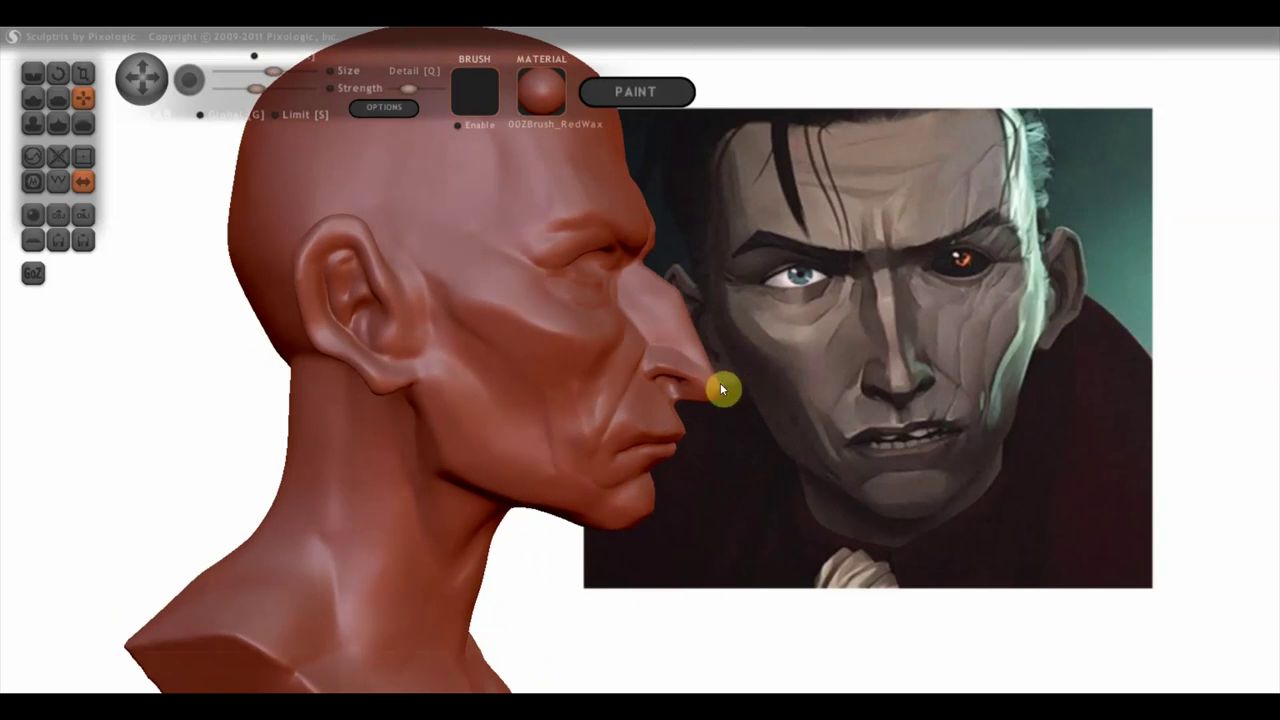
scroll(720, 383, "up", 2)
key("ctrl+z")
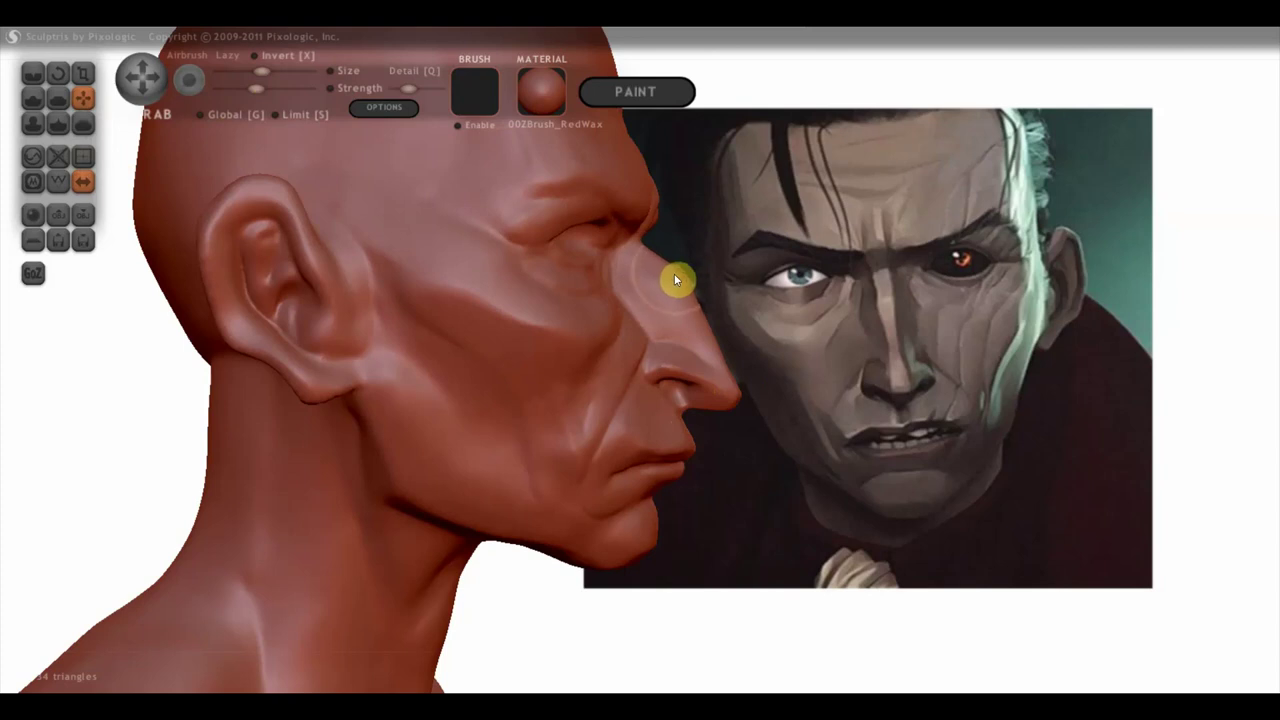
mouse_move(669, 264)
left_mouse_down()
mouse_move(577, 317)
mouse_move(420, 331)
mouse_move(476, 318)
mouse_move(578, 332)
mouse_move(572, 314)
left_mouse_up()
scroll(679, 318, "down", 3)
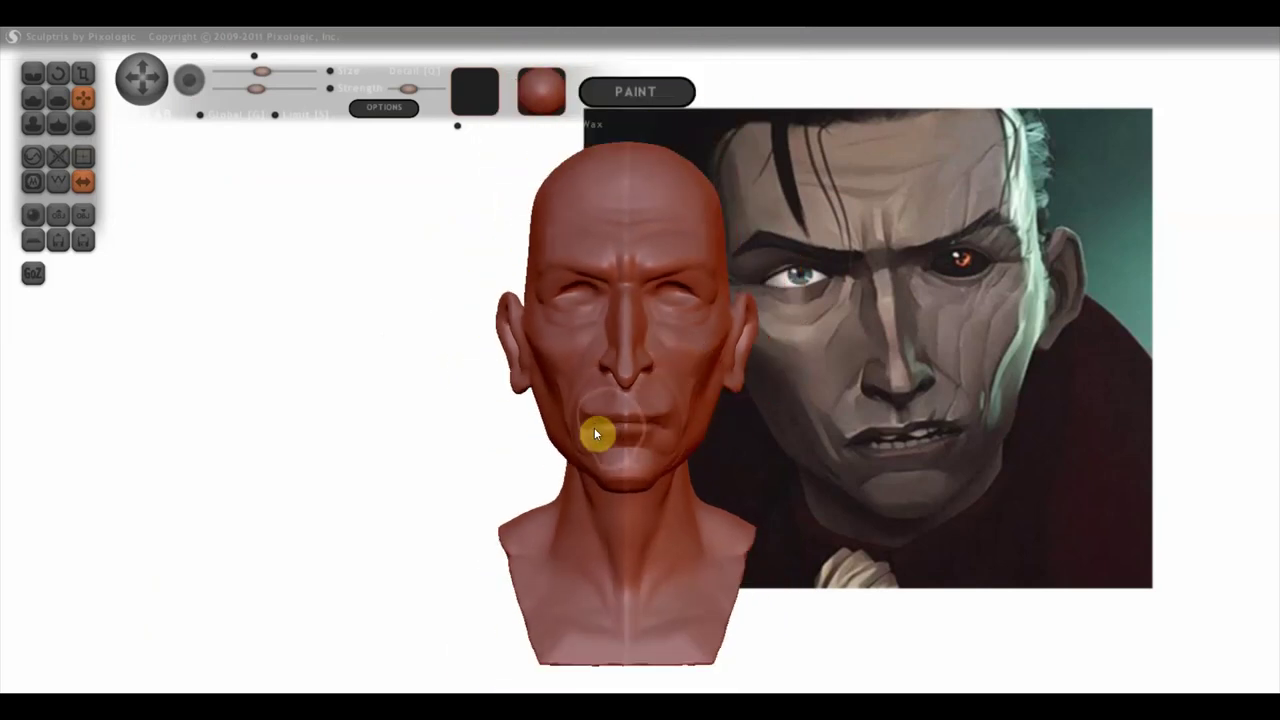
Step: Zoom in beneath the nose and stroke along the nostril to deepen both nostril creases symmetrically
scroll(630, 427, "up", 2)
scroll(594, 434, "up", 2)
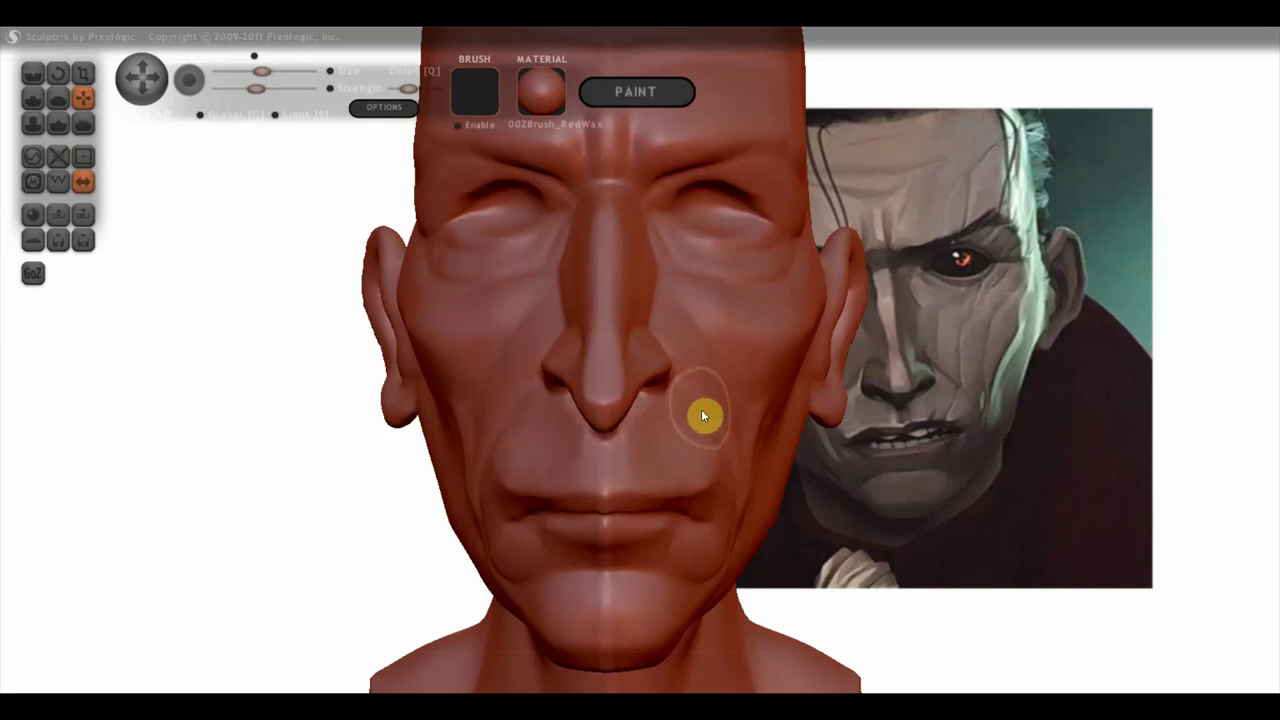
right_click_drag(688, 384, 663, 376)
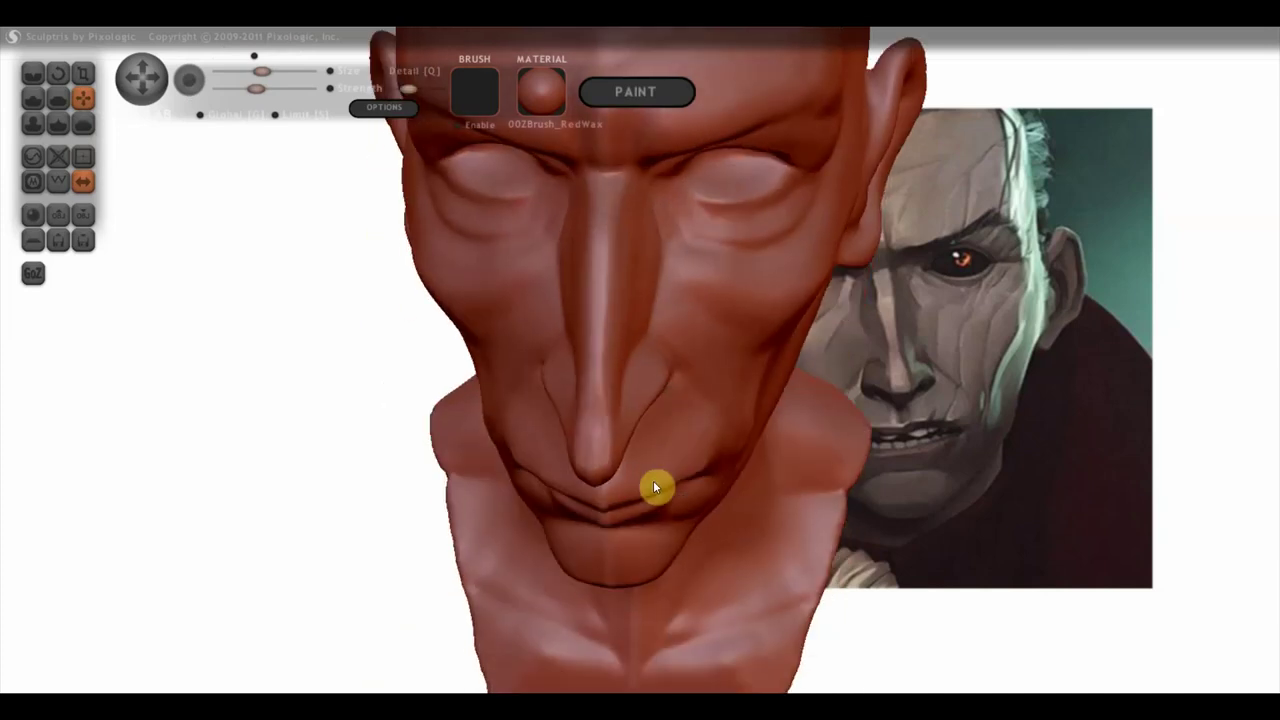
scroll(668, 380, "up", 1)
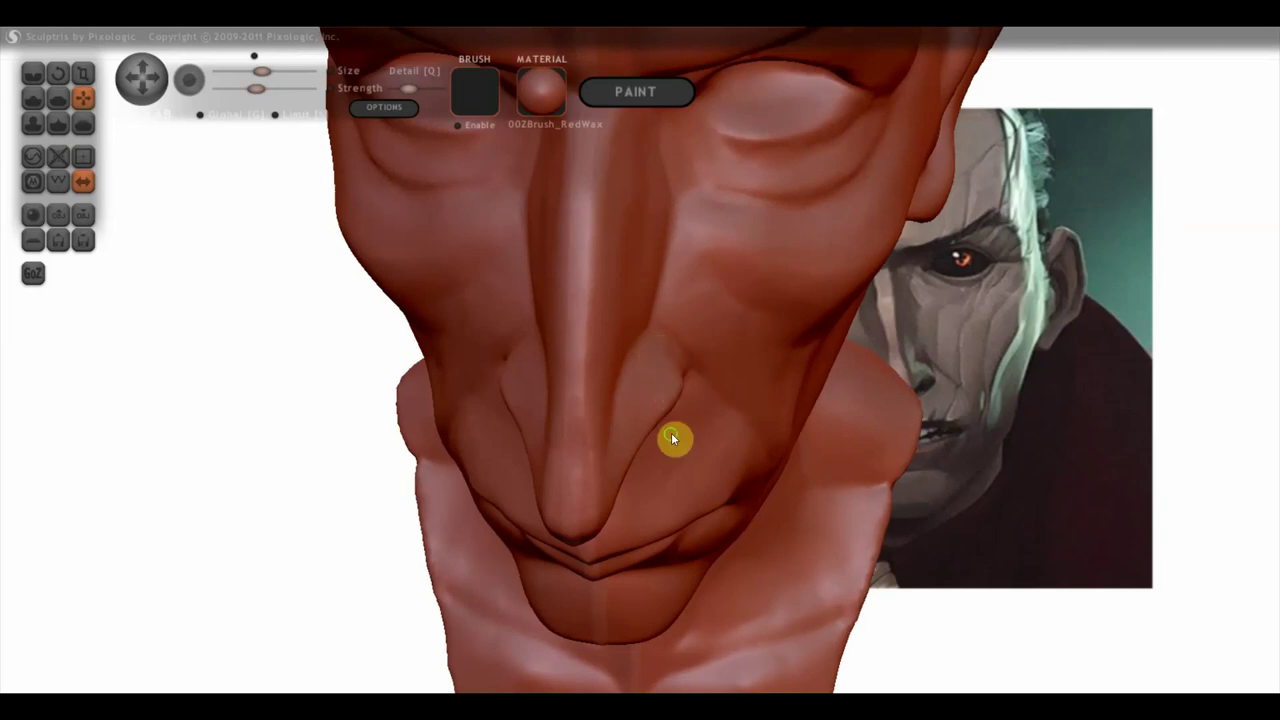
right_click_drag(673, 392, 670, 370)
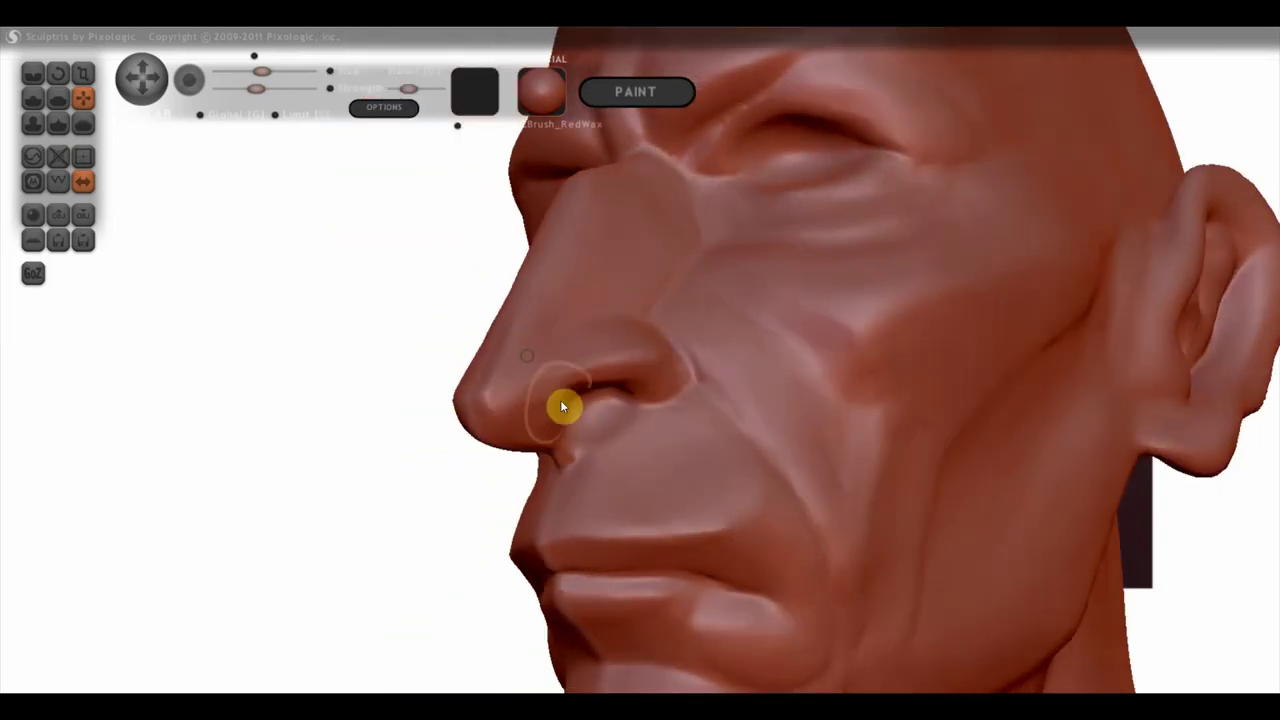
scroll(603, 415, "down", 3)
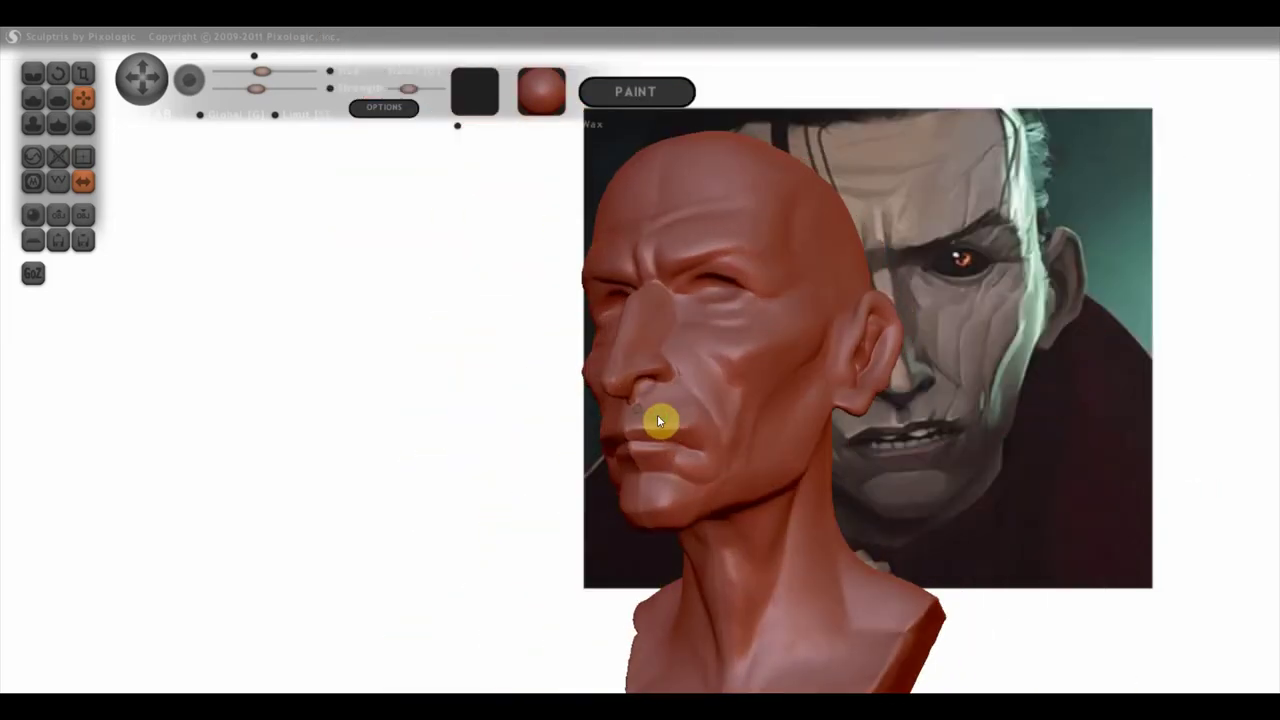
right_click_drag(657, 423, 618, 458)
scroll(618, 459, "up", 2)
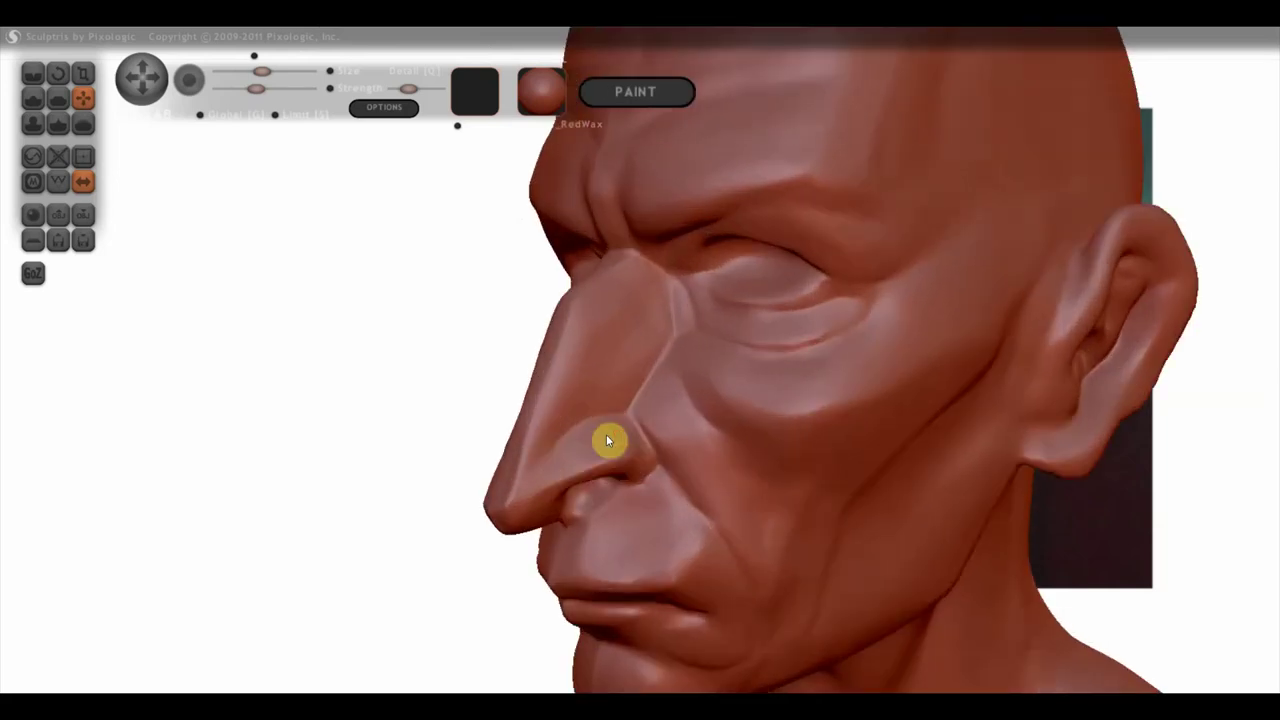
scroll(606, 440, "up", 2)
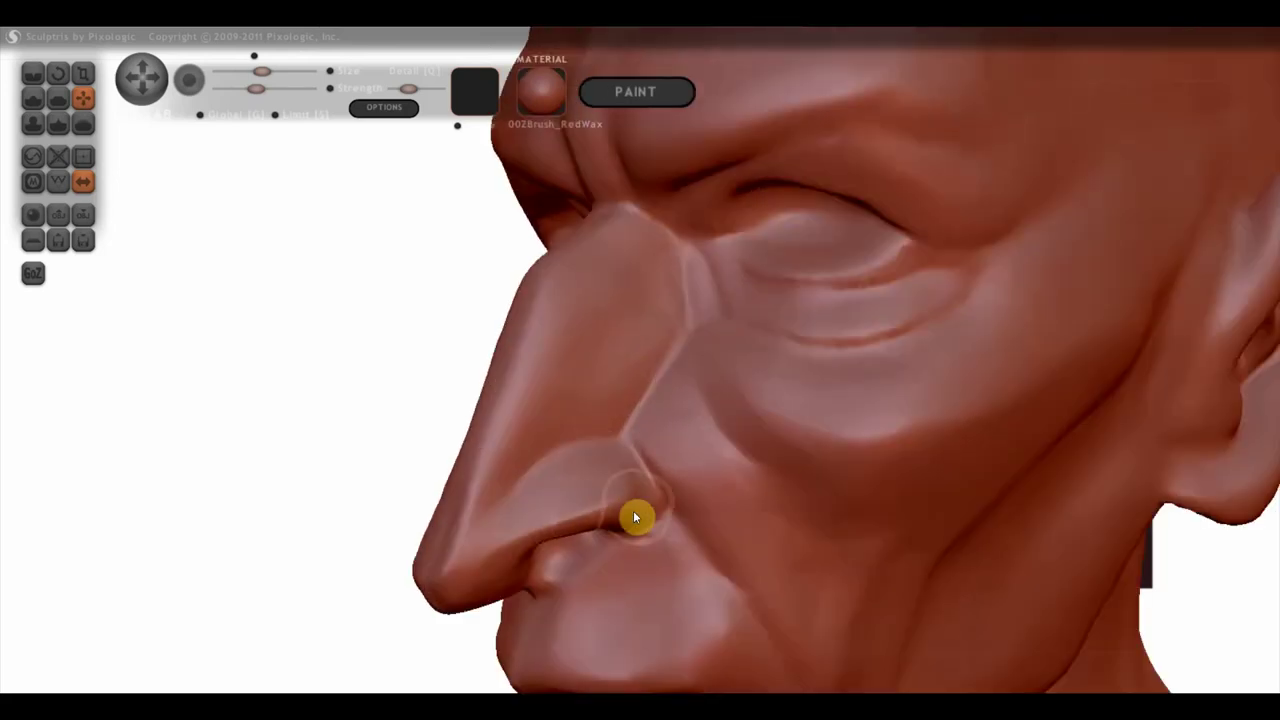
mouse_move(628, 521)
right_mouse_down()
mouse_move(706, 447)
mouse_move(657, 471)
right_mouse_up()
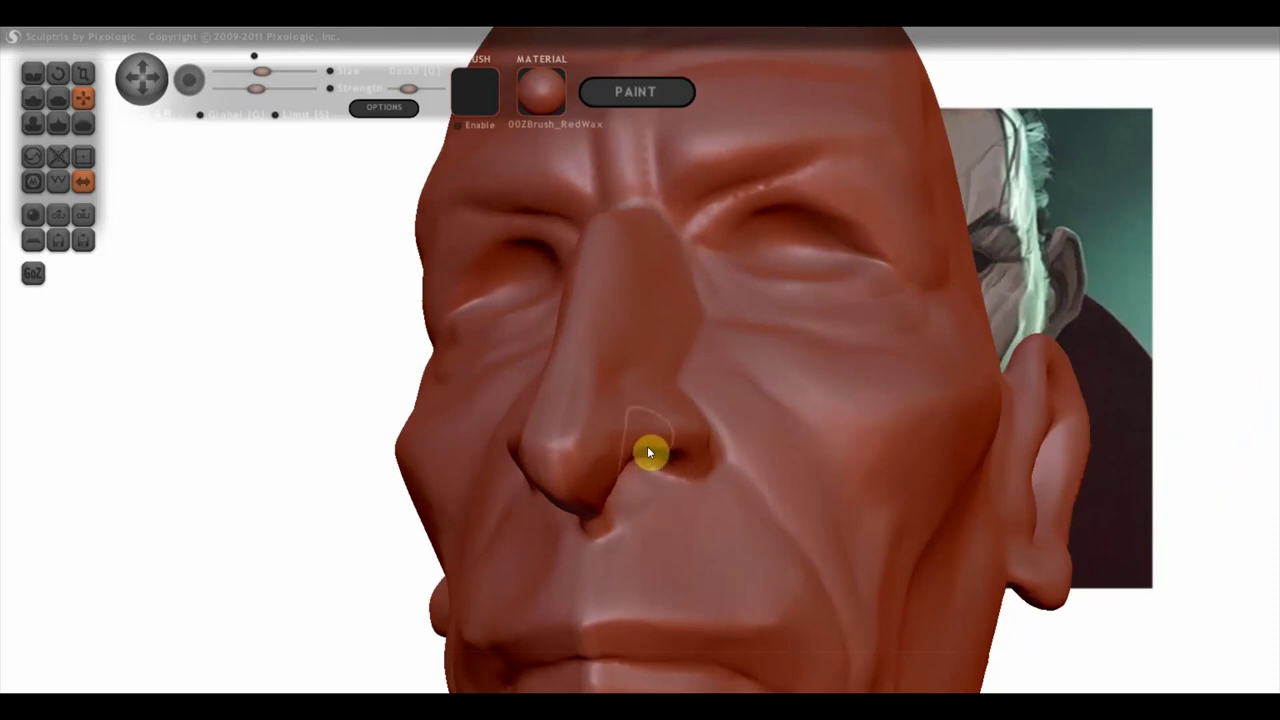
mouse_move(657, 457)
right_mouse_down()
mouse_move(631, 506)
mouse_move(646, 458)
mouse_move(684, 456)
right_mouse_up()
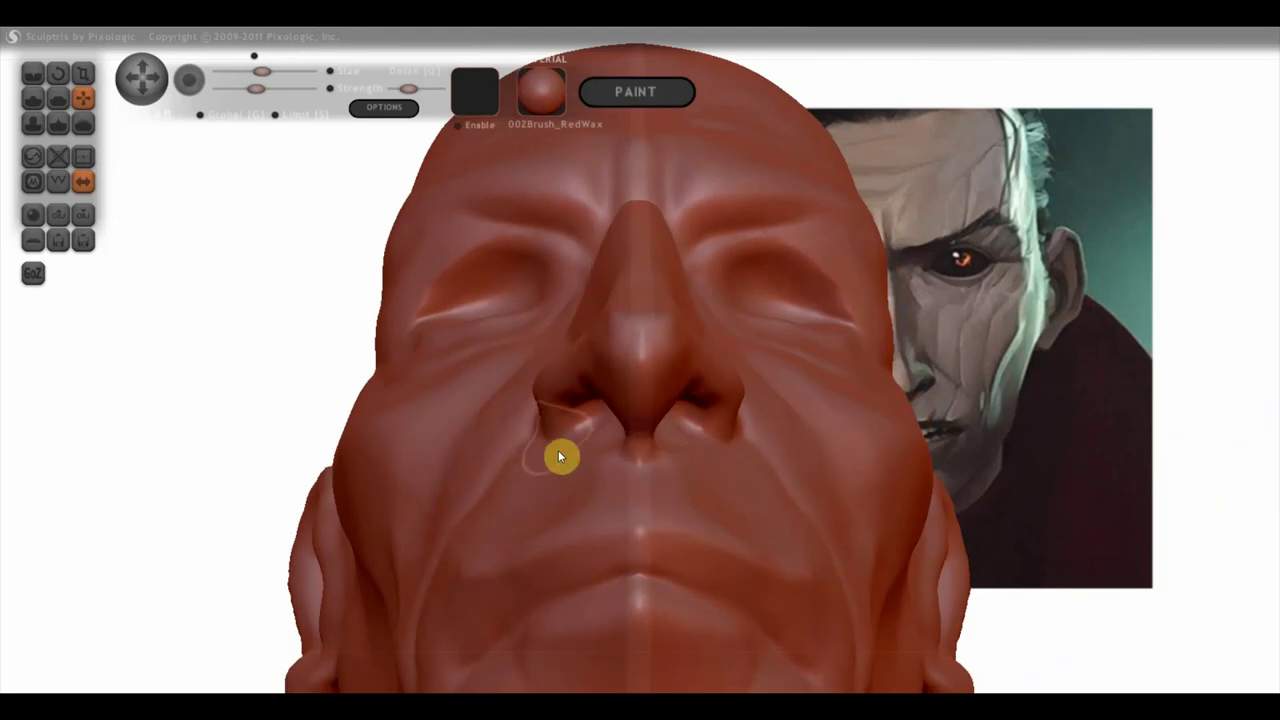
scroll(550, 427, "up", 2)
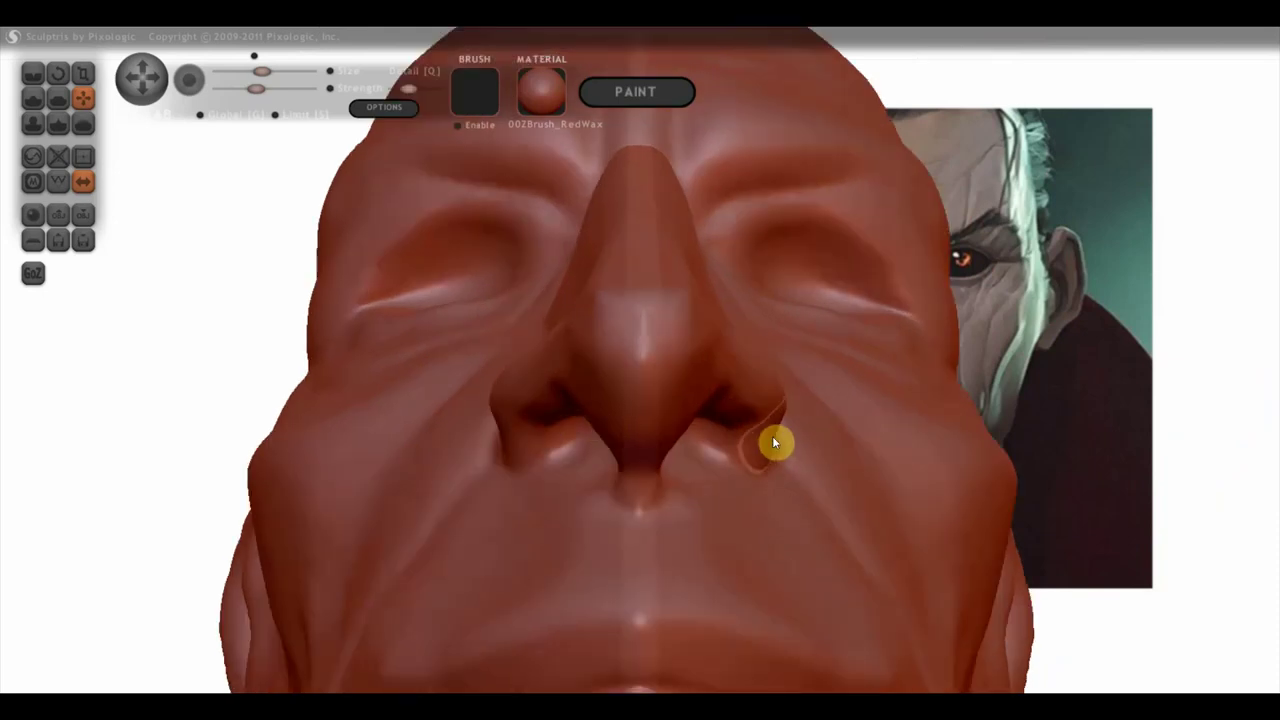
mouse_move(777, 436)
left_mouse_down()
mouse_move(788, 434)
mouse_move(733, 416)
left_mouse_up()
Step: Rotate between side and frontal views to check the softened nostril wings and nose bridge
mouse_move(733, 411)
right_mouse_down()
mouse_move(636, 384)
mouse_move(657, 463)
mouse_move(686, 446)
right_mouse_up()
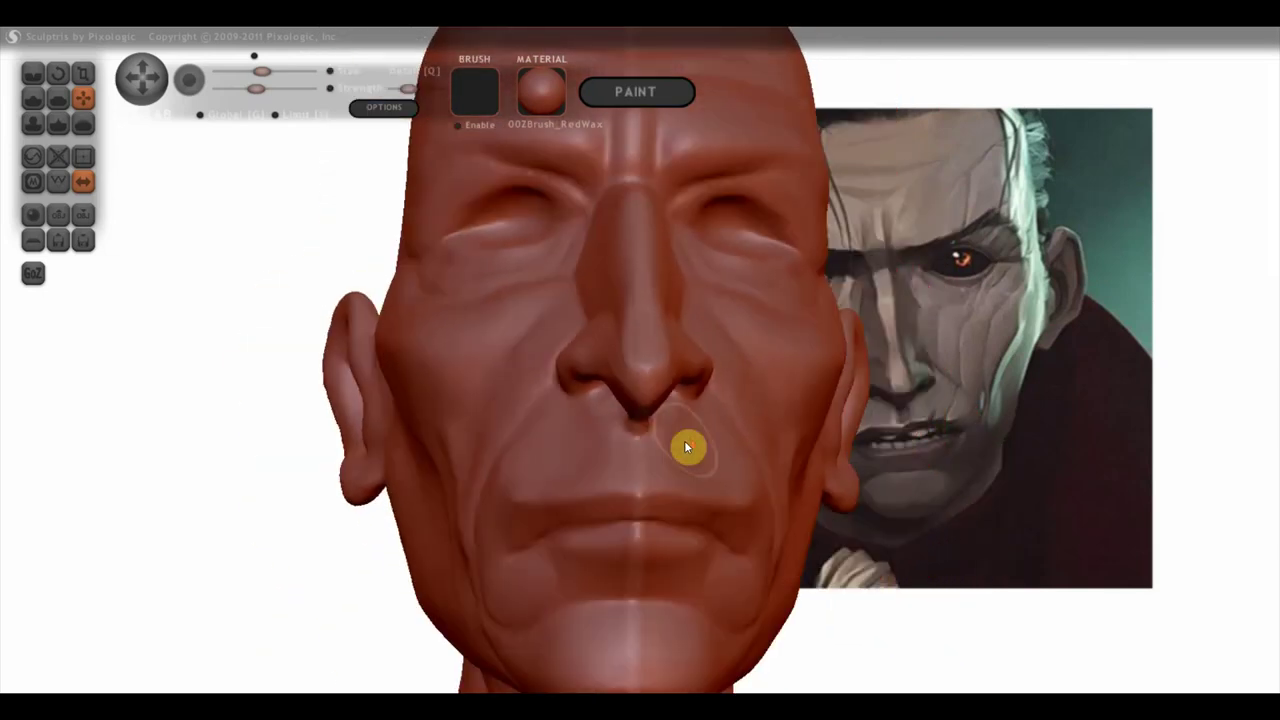
scroll(686, 445, "up", 1)
scroll(682, 437, "down", 1)
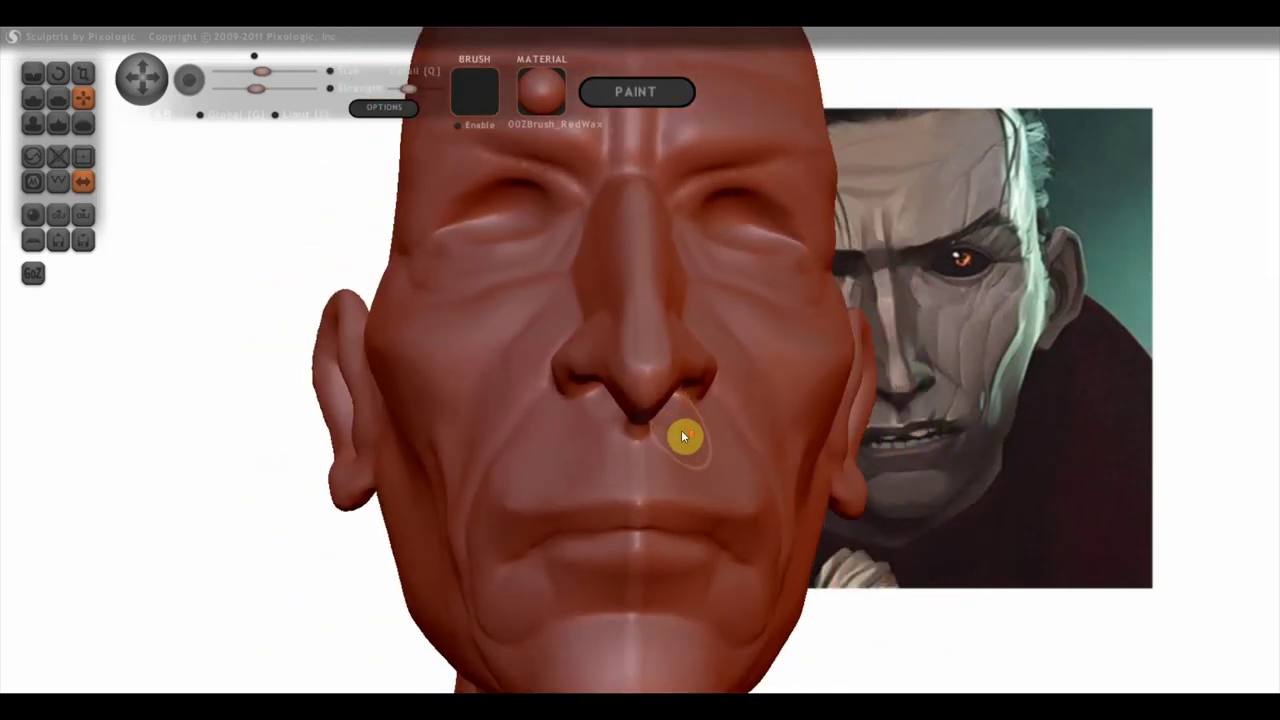
scroll(682, 436, "up", 1)
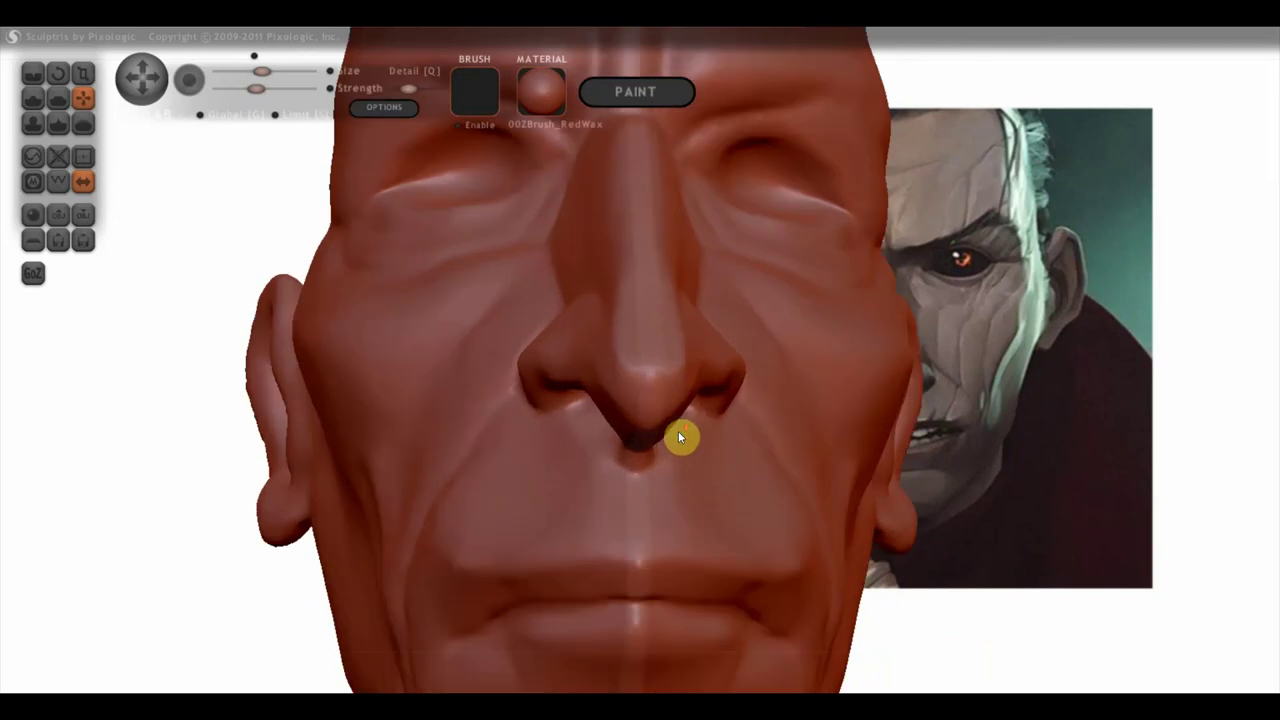
scroll(680, 430, "down", 2)
mouse_move(678, 431)
right_mouse_down()
mouse_move(829, 420)
mouse_move(823, 400)
mouse_move(777, 403)
right_mouse_up()
scroll(744, 421, "up", 3)
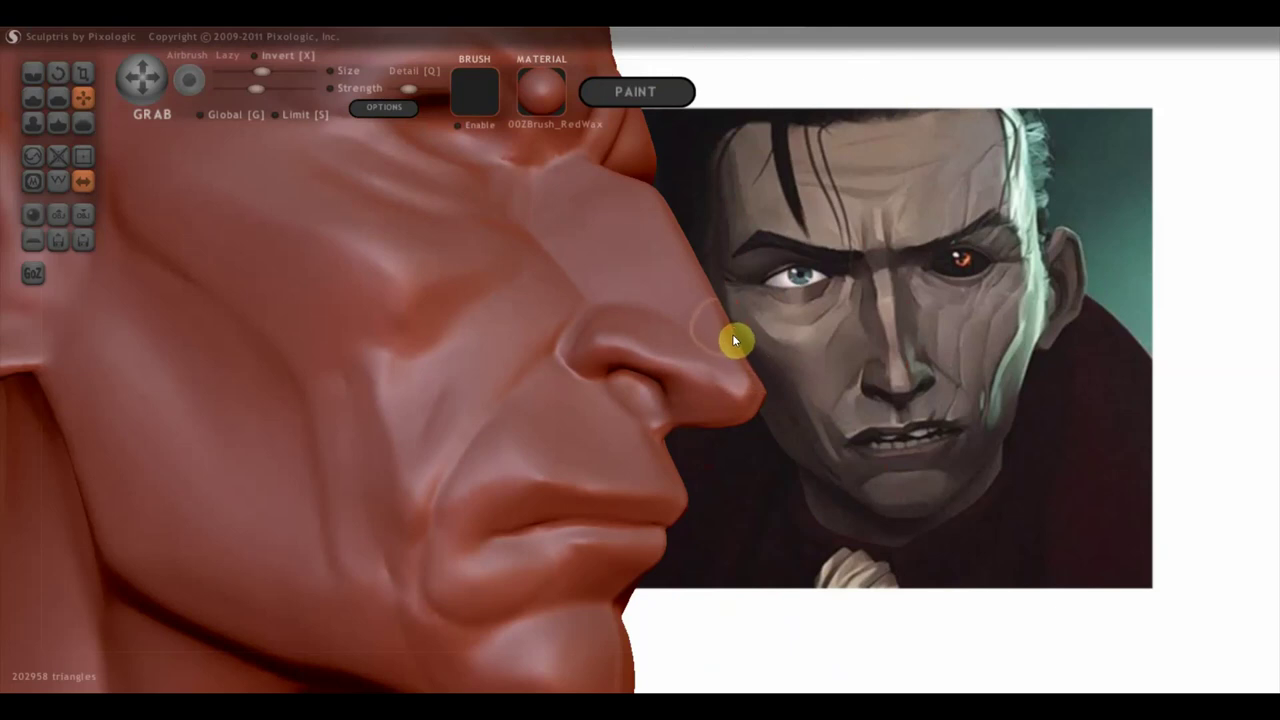
mouse_move(717, 320)
right_mouse_down()
mouse_move(771, 366)
mouse_move(569, 360)
right_mouse_up()
scroll(575, 362, "up", 2)
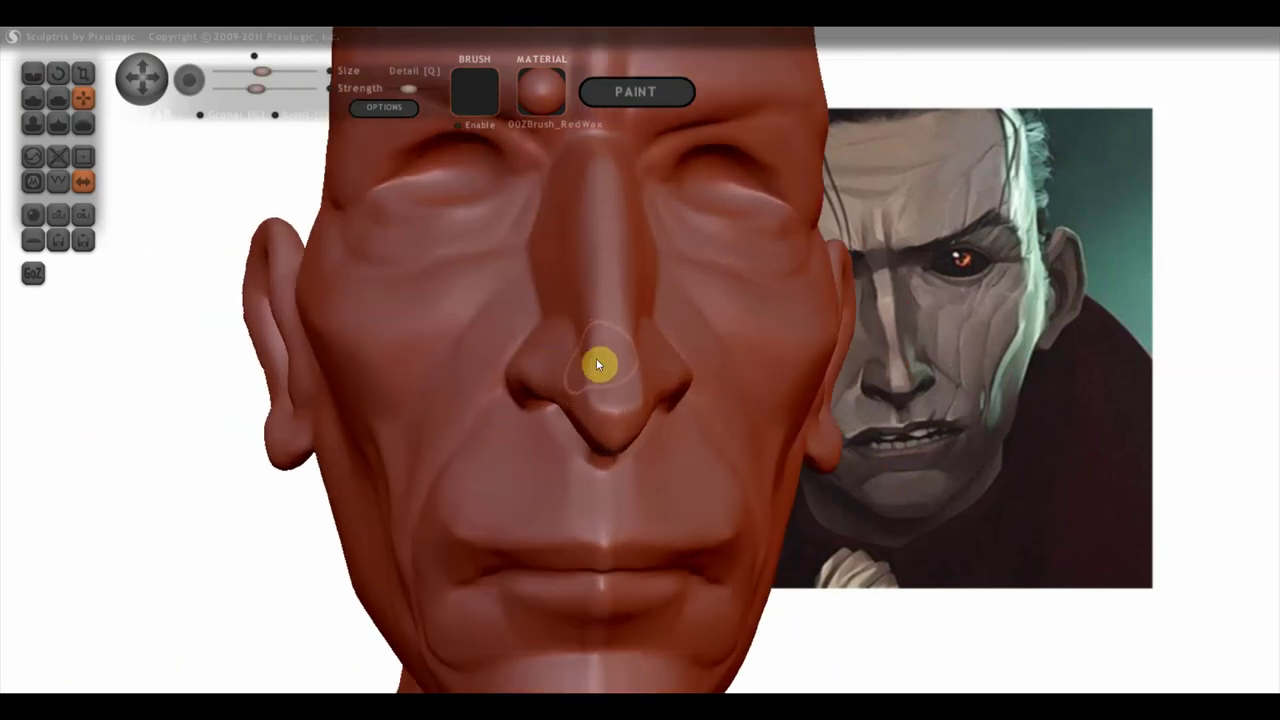
scroll(514, 386, "down", 1)
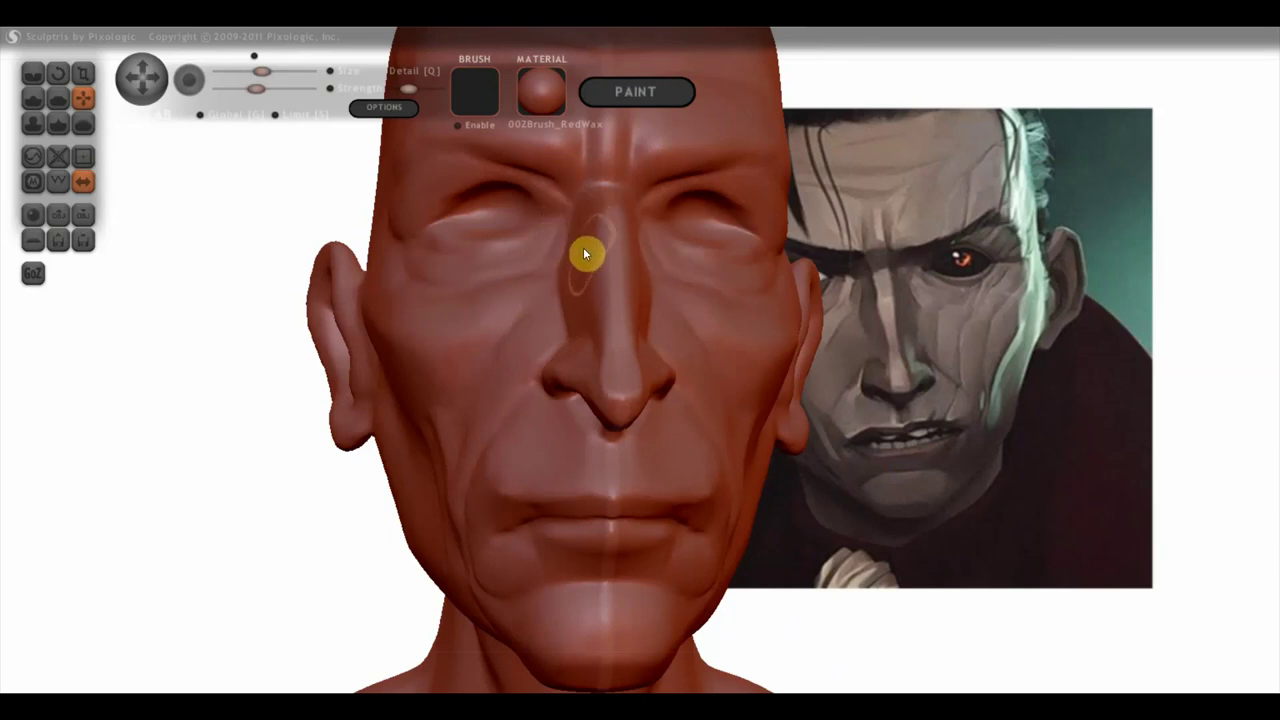
right_click_drag(663, 314, 642, 355)
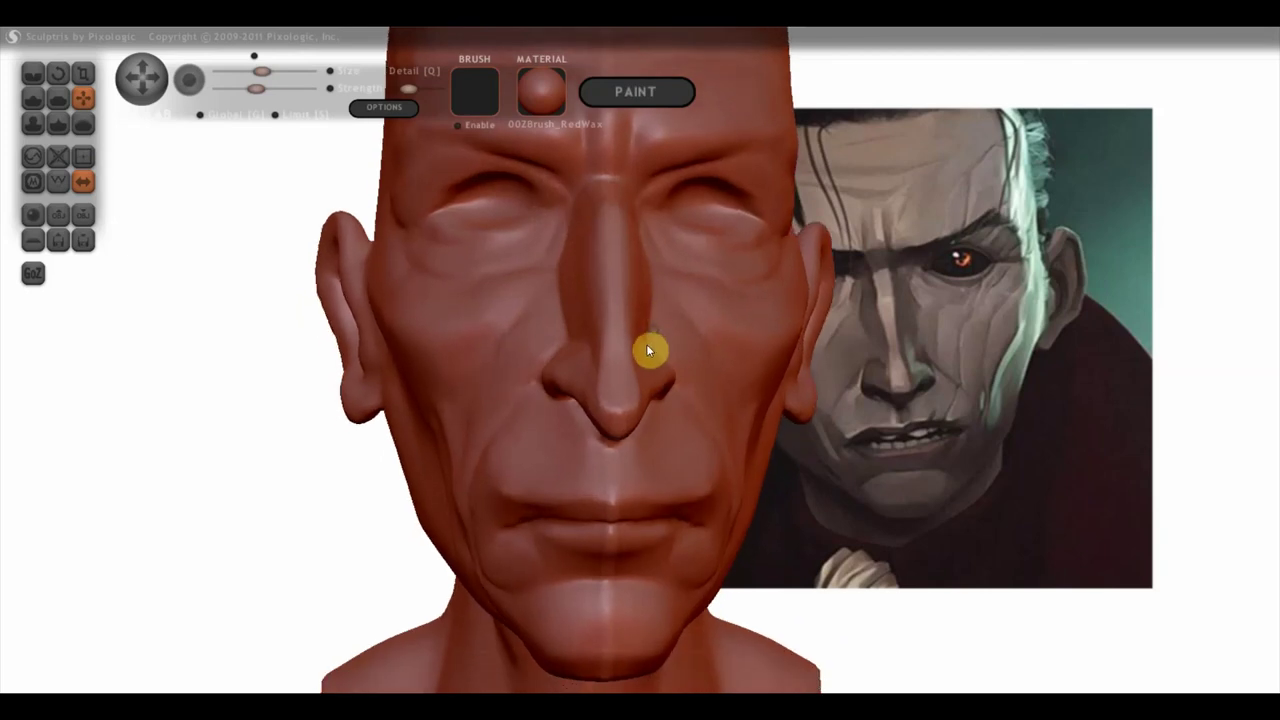
scroll(640, 348, "down", 3)
scroll(660, 389, "down", 2)
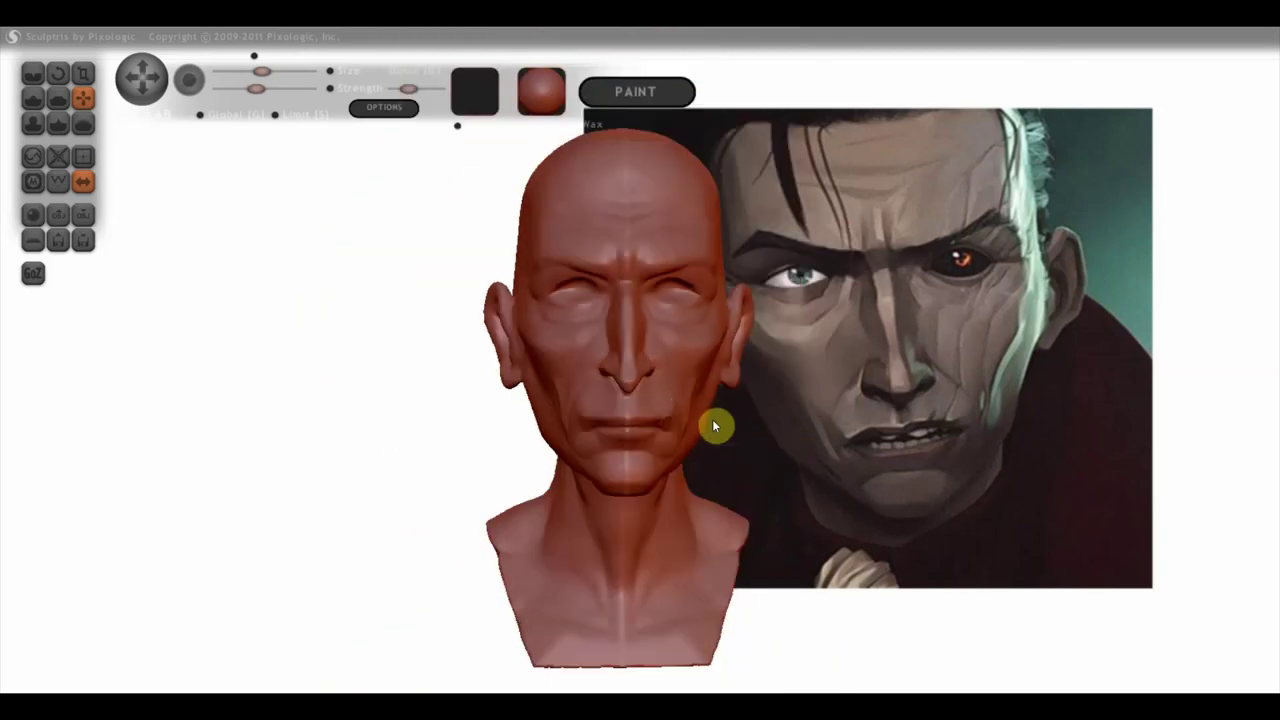
scroll(712, 419, "up", 1)
scroll(707, 414, "up", 1)
scroll(674, 360, "up", 1)
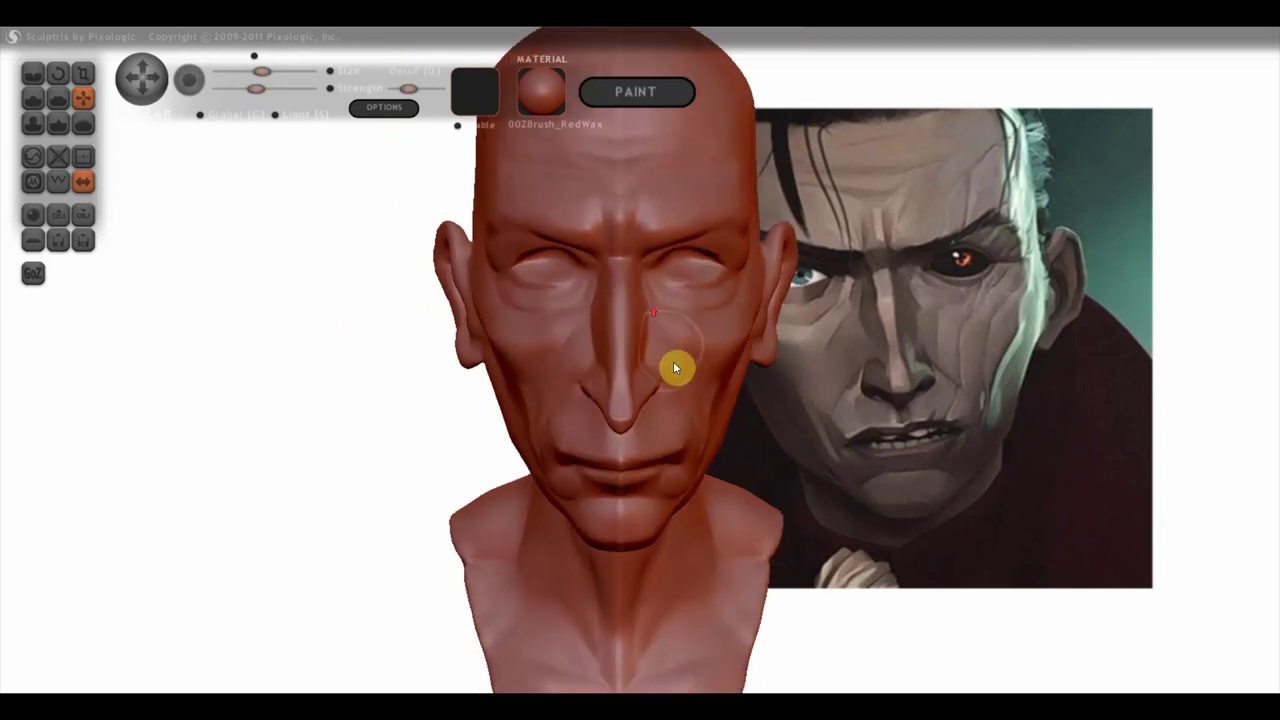
scroll(646, 297, "up", 1)
scroll(655, 288, "up", 1)
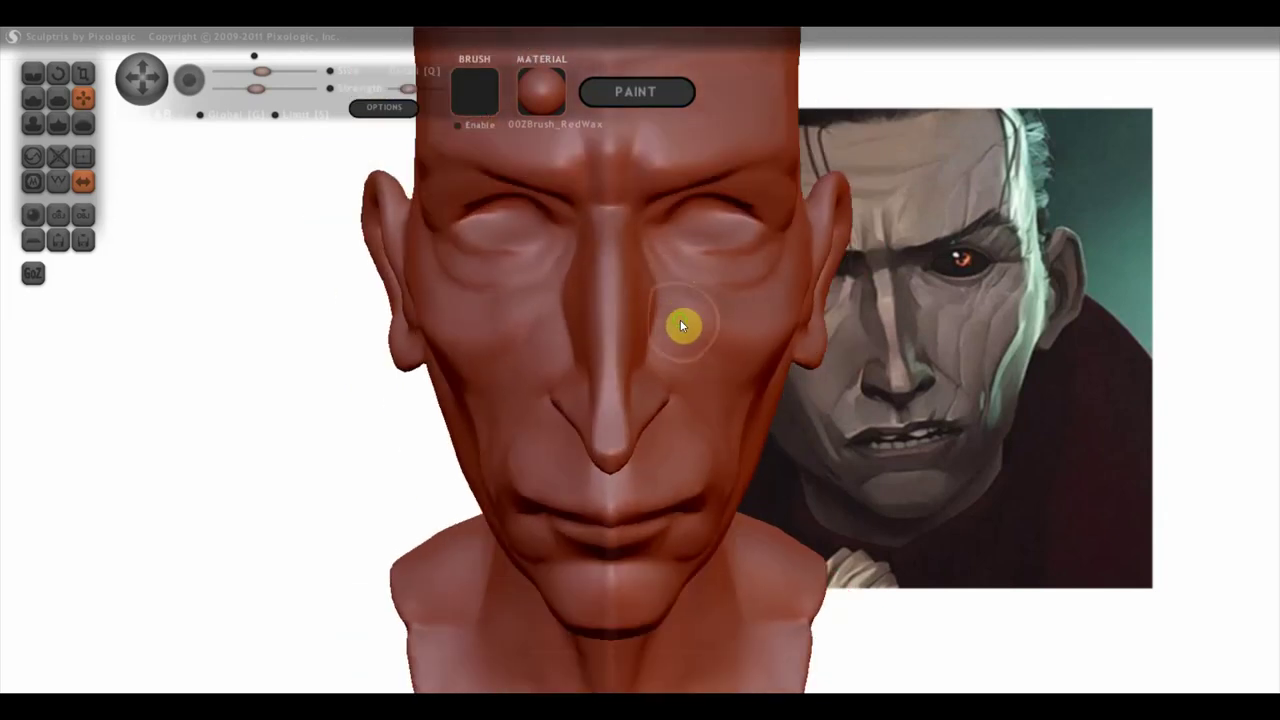
scroll(700, 288, "down", 1)
scroll(690, 288, "down", 1)
mouse_move(790, 463)
left_mouse_down()
mouse_move(829, 449)
mouse_move(655, 423)
mouse_move(697, 433)
mouse_move(643, 443)
mouse_move(610, 428)
mouse_move(502, 430)
mouse_move(618, 425)
mouse_move(577, 423)
mouse_move(620, 453)
left_mouse_up()
scroll(700, 435, "down", 2)
scroll(586, 434, "up", 2)
scroll(590, 436, "up", 1)
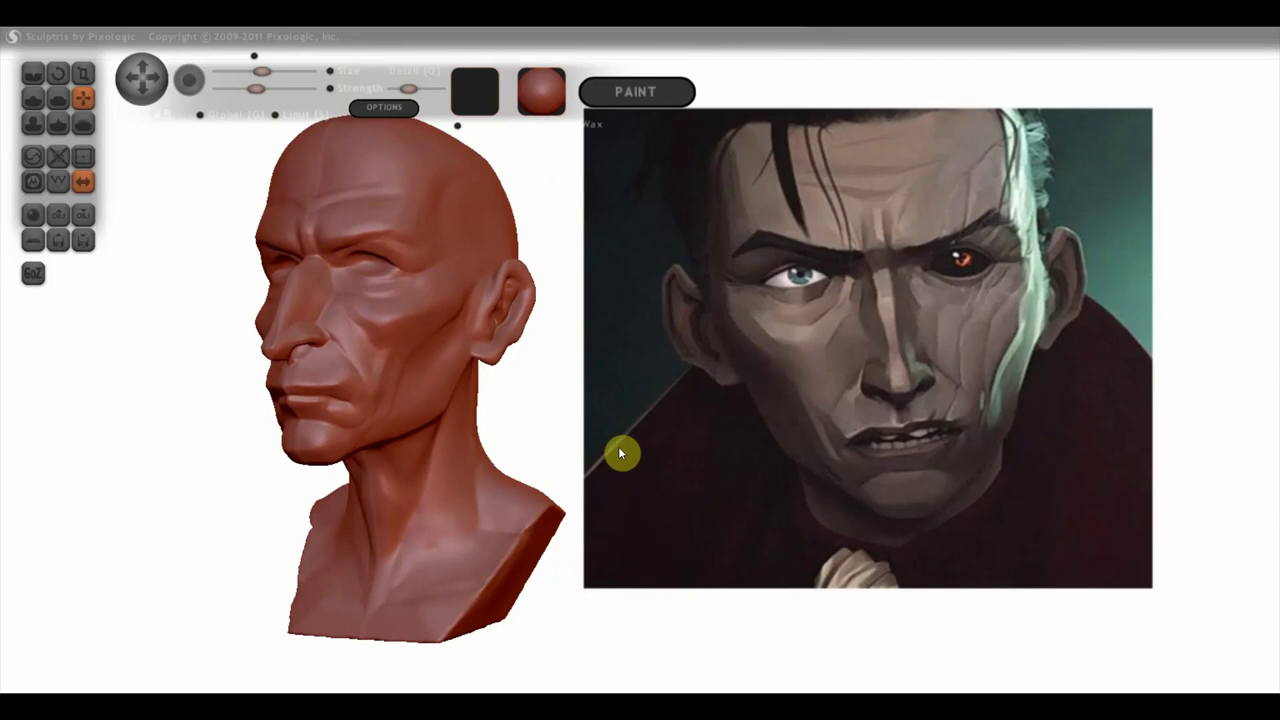
mouse_move(551, 414)
left_mouse_down()
mouse_move(712, 419)
mouse_move(534, 417)
left_mouse_up()
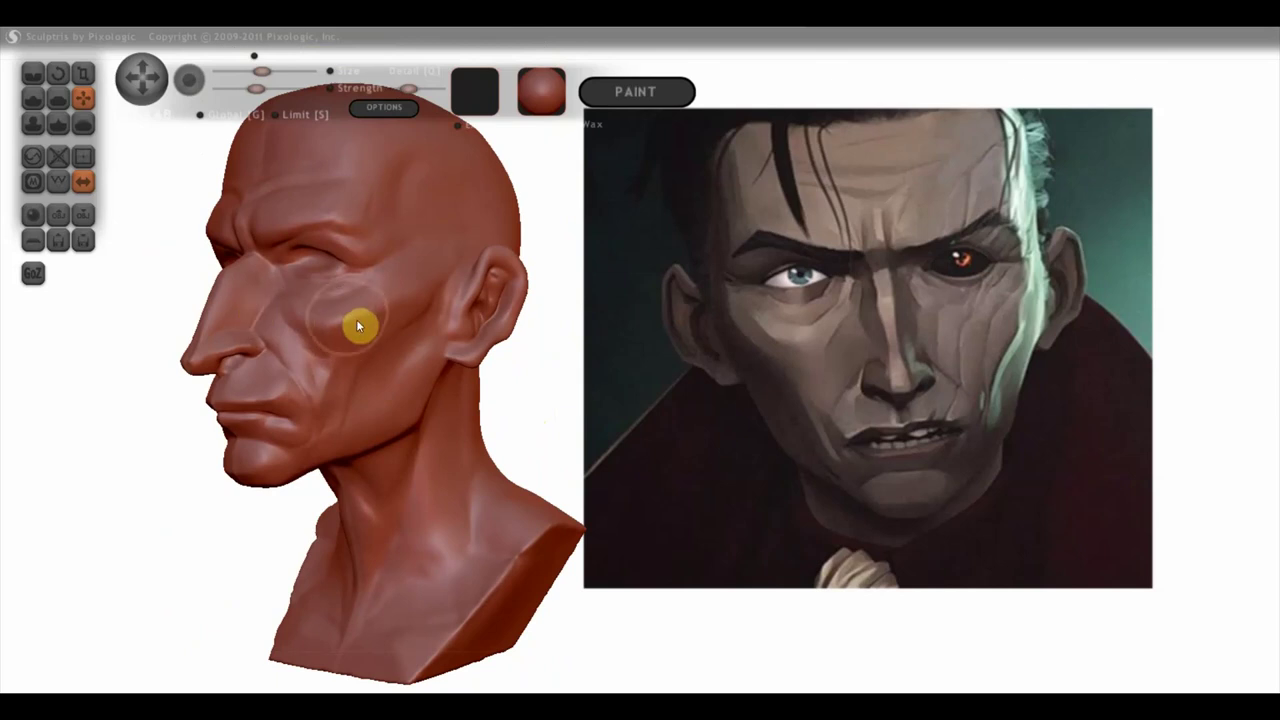
key("Tab")
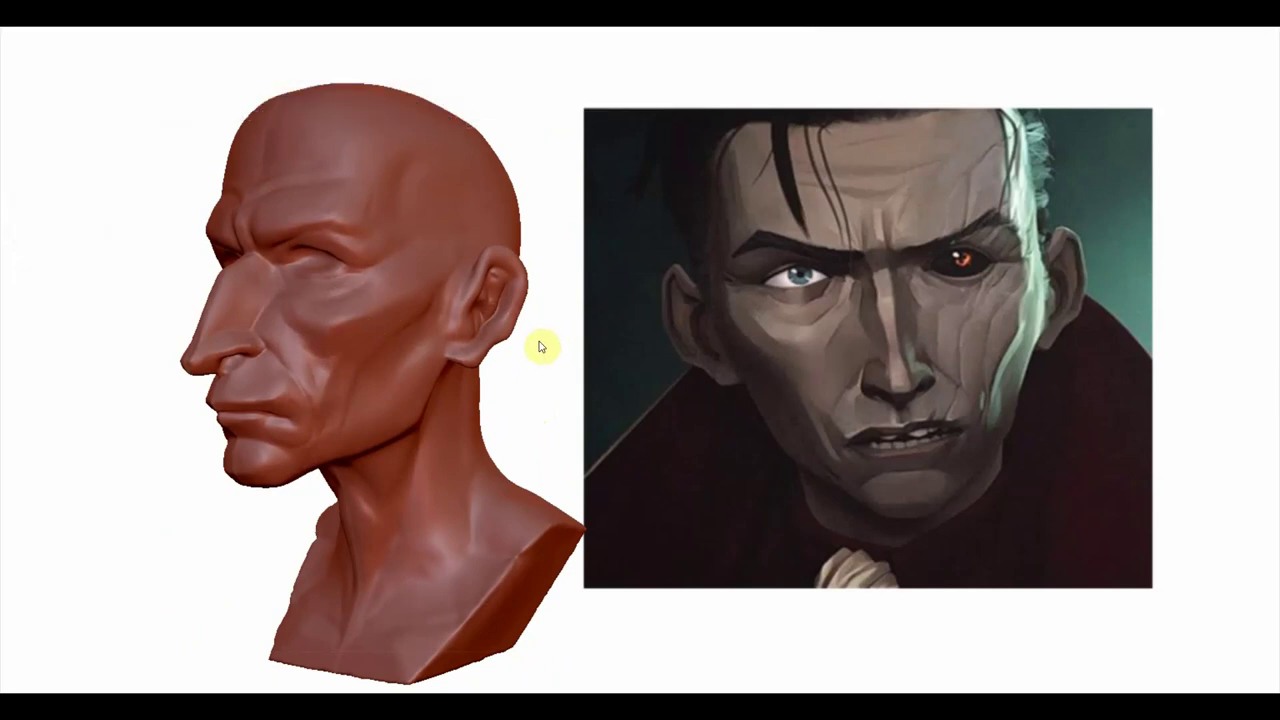
mouse_move(570, 337)
left_mouse_down()
mouse_move(812, 331)
mouse_move(595, 323)
mouse_move(570, 330)
mouse_move(826, 334)
mouse_move(667, 367)
mouse_move(677, 362)
mouse_move(666, 354)
mouse_move(620, 349)
mouse_move(429, 343)
mouse_move(357, 357)
mouse_move(451, 353)
left_mouse_up()
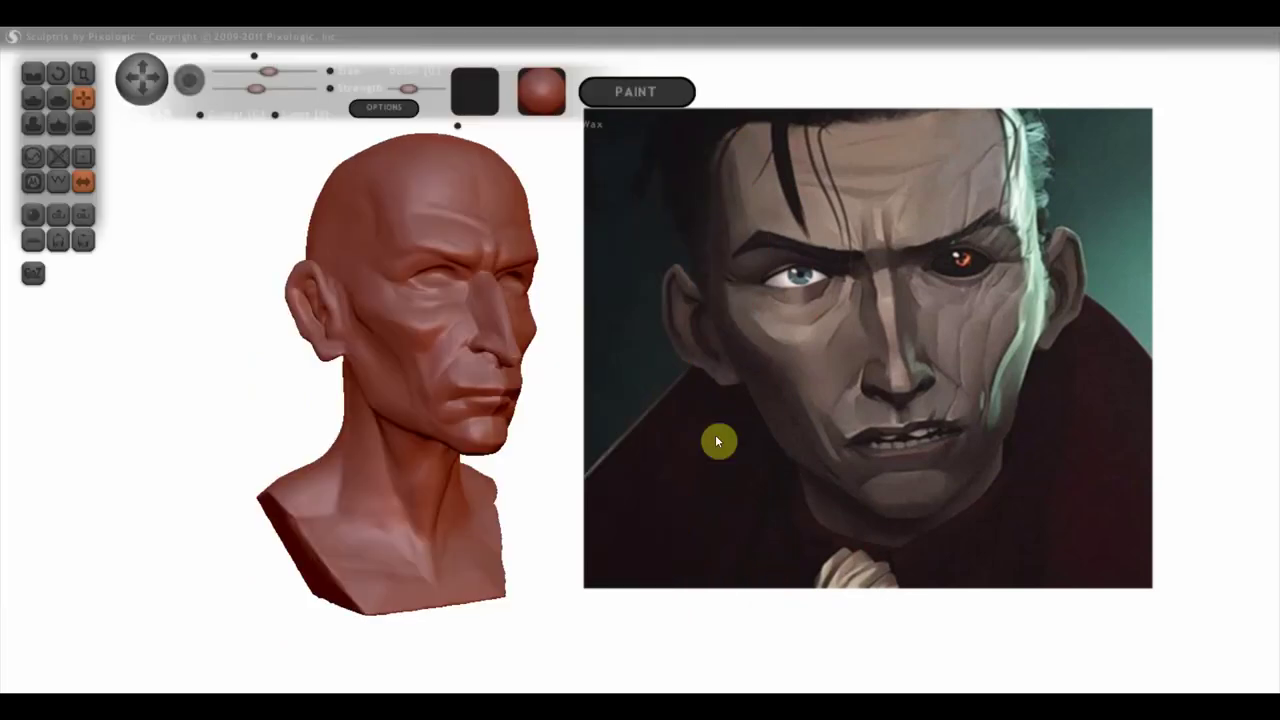